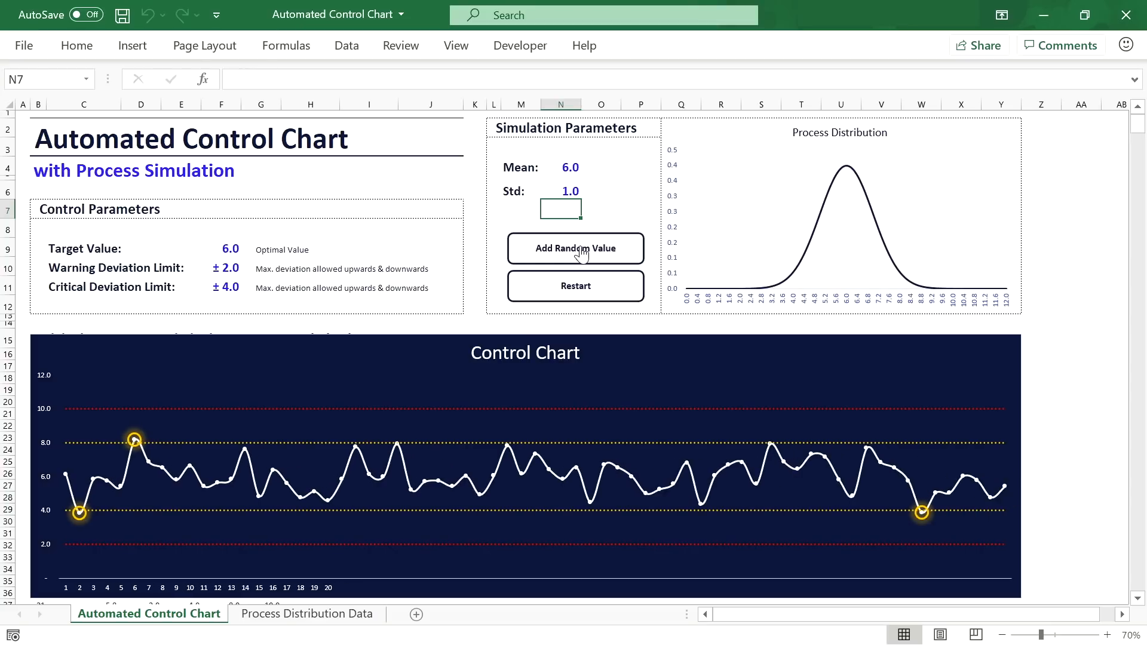
Step: Set the simulation's standard deviation to 1.5, then 0.3, and the mean to 8, then add random values
click(571, 190)
text(1.5)
key(Return)
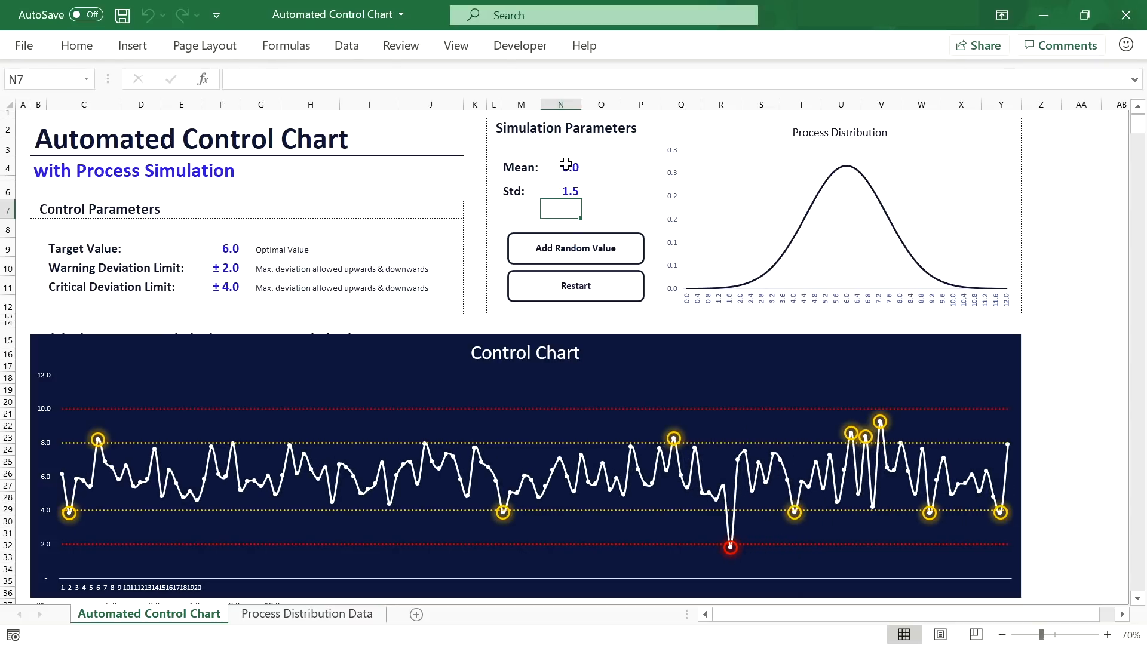
click(563, 190)
text(0.3)
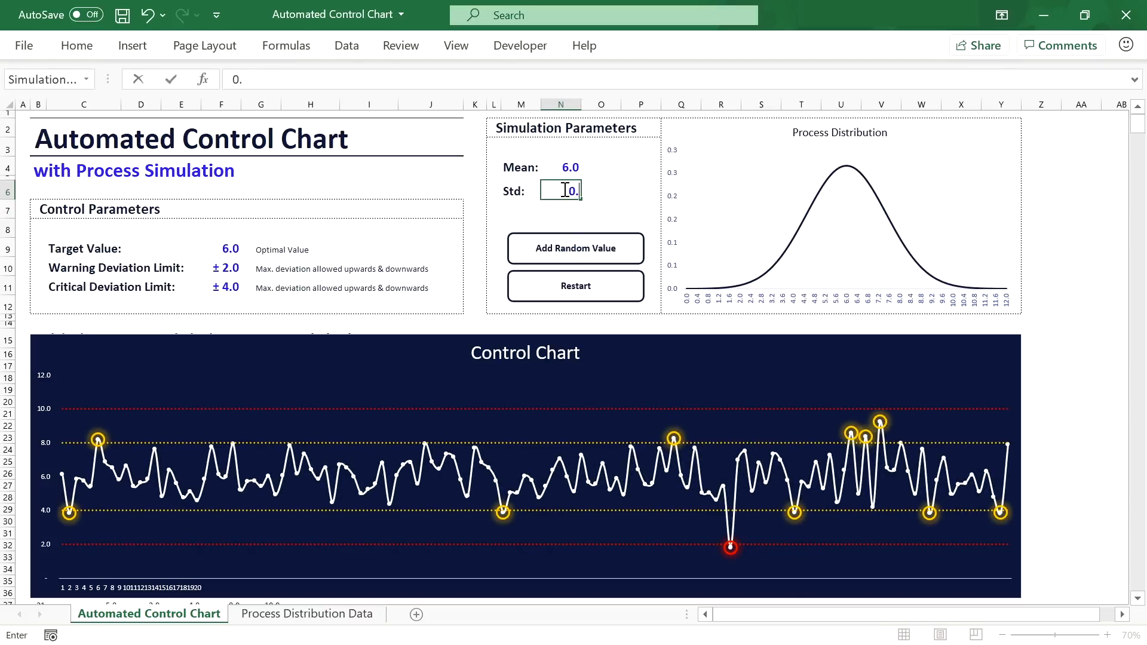
key(Return)
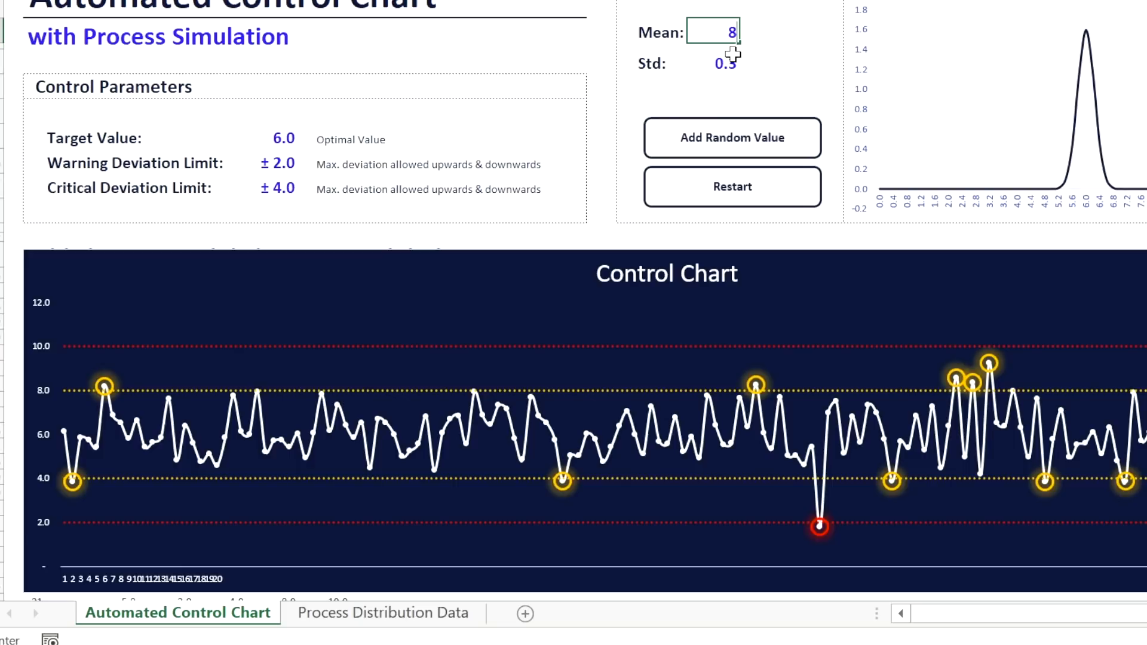
key(Return)
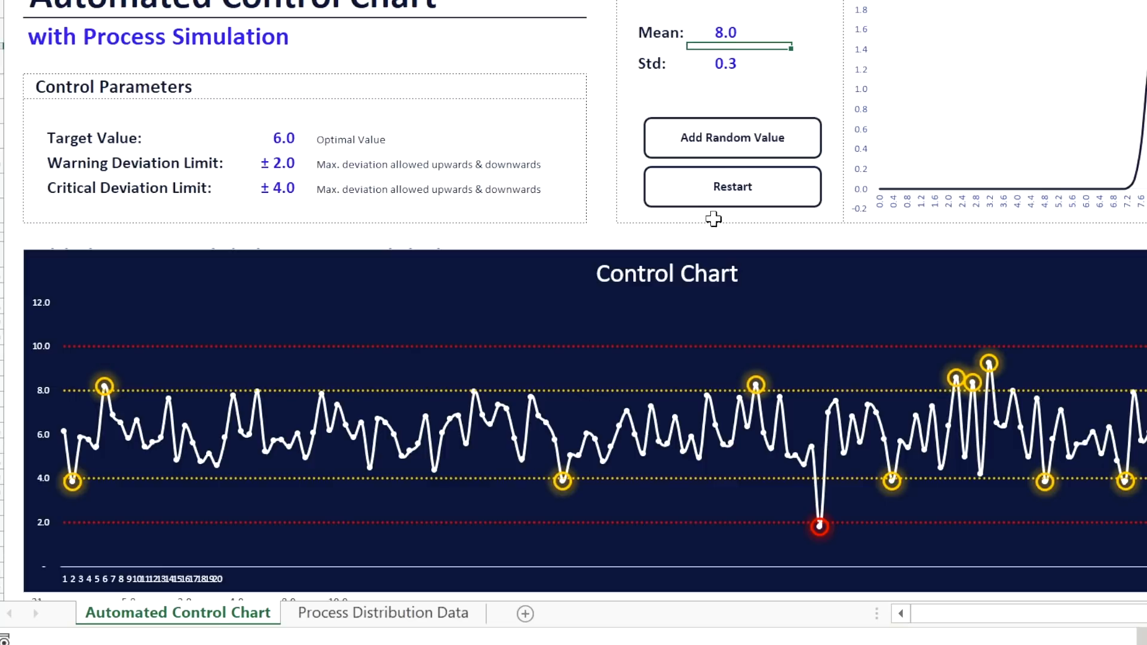
click(747, 146)
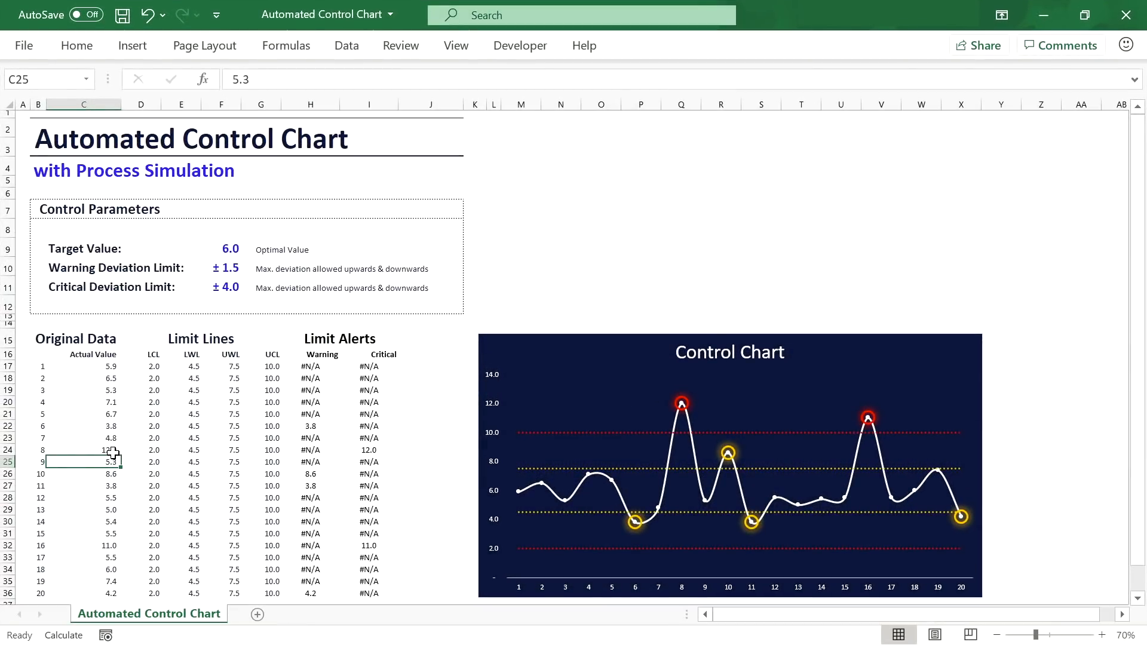
Step: Undo reading 8 back to 5.1 and enter readings 22–24 as 4, 5 and 8 from C38
key(ctrl+z)
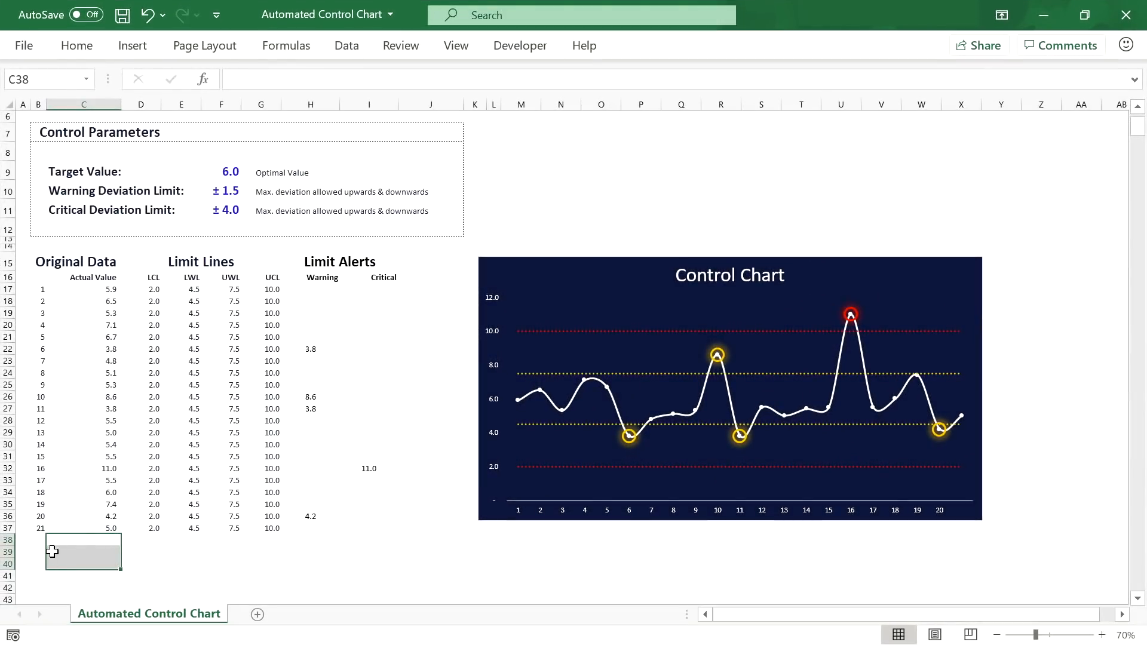
click(86, 538)
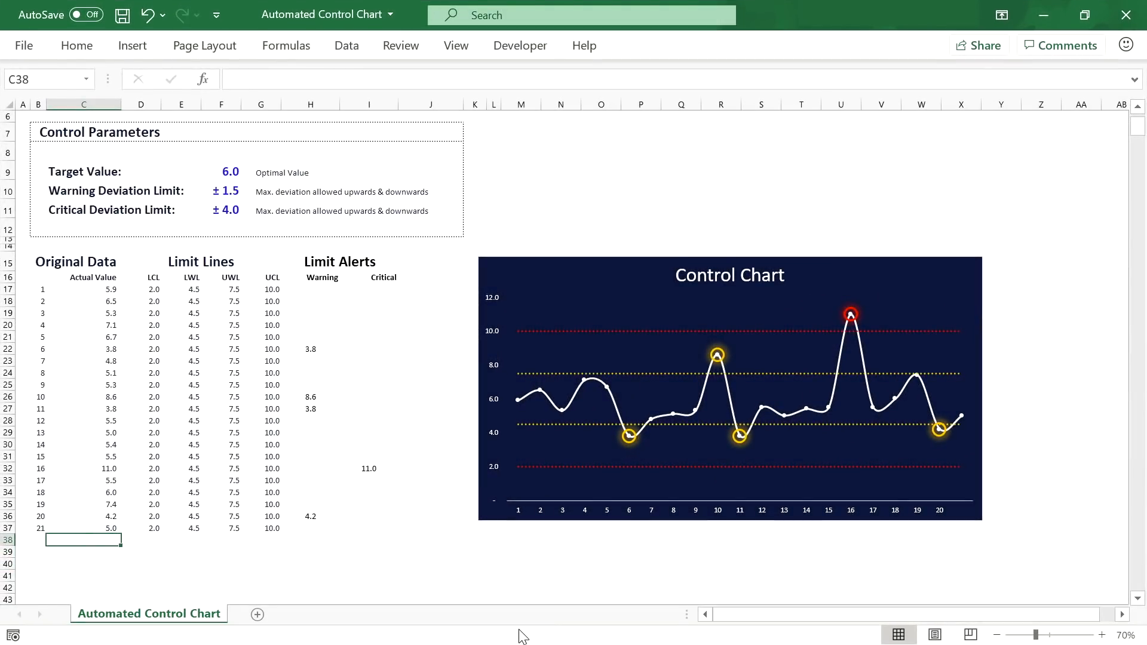
text(4)
key(Return)
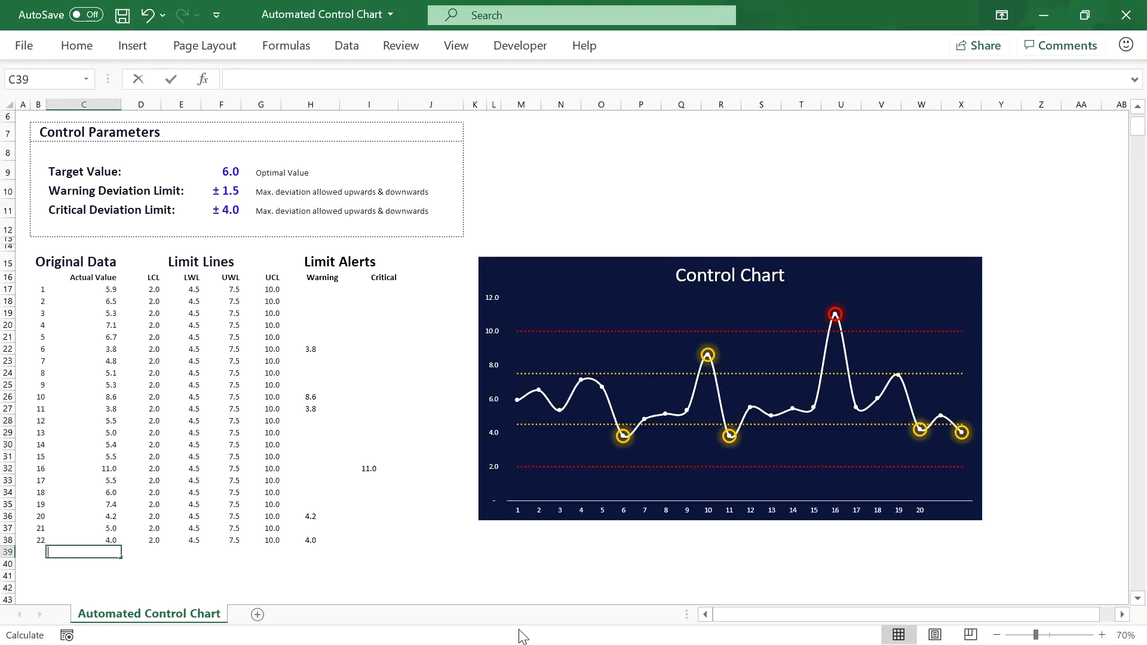
text(5)
key(Return)
text(8)
key(Return)
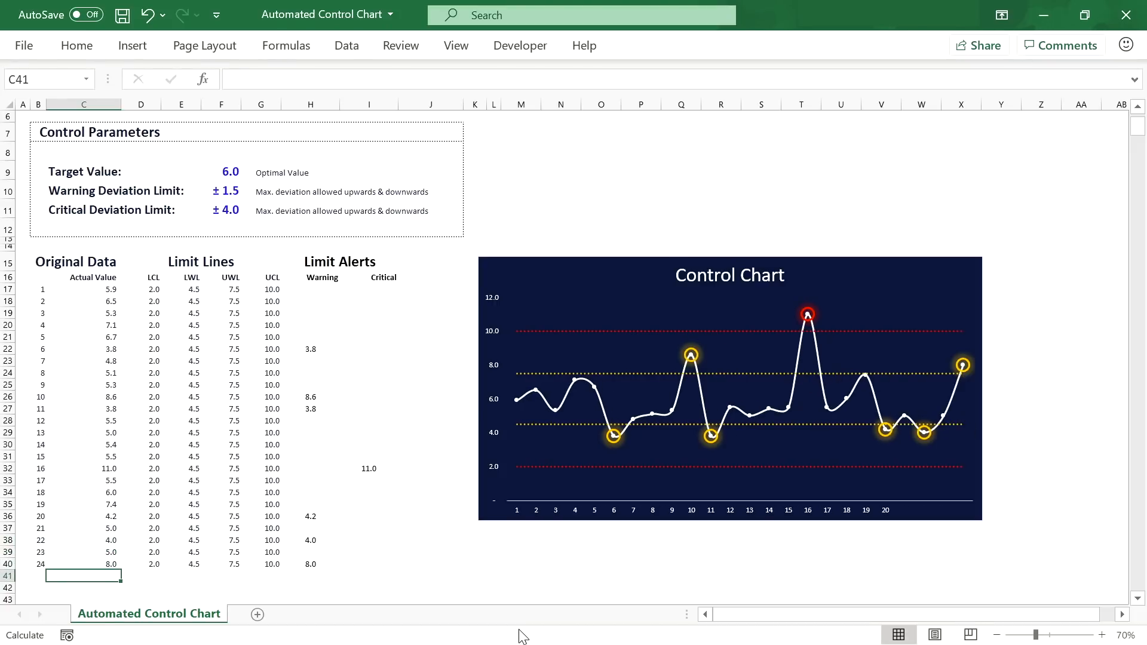
Step: Enter readings 25–29 as 9, 10, 11, 12 and 5 down column C
text(9)
key(Return)
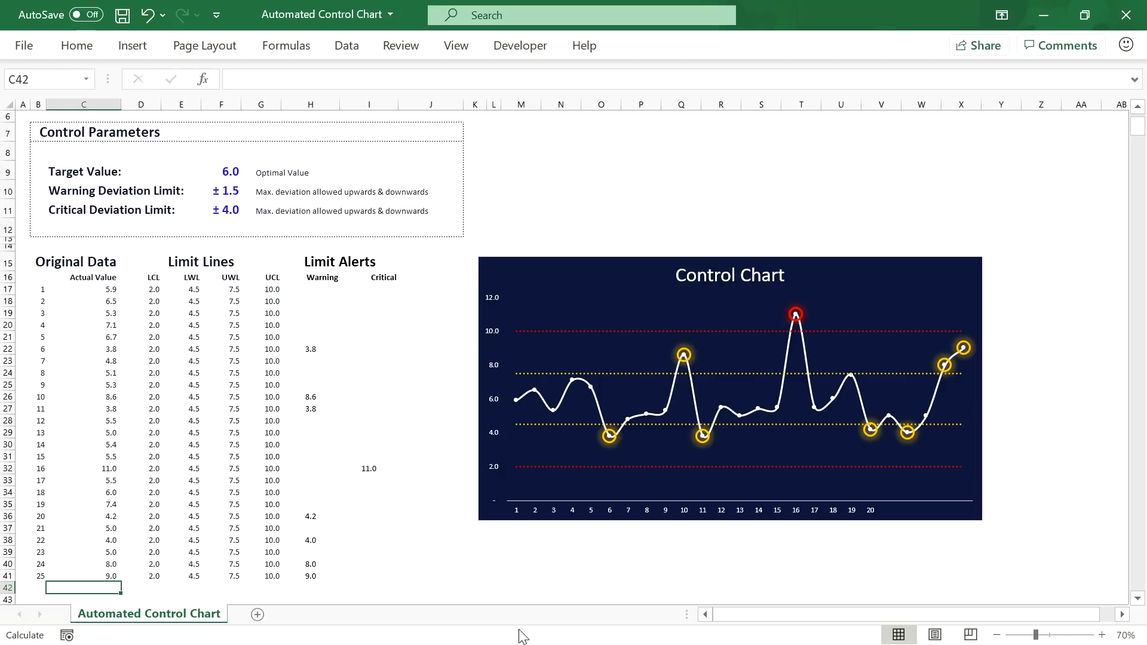
text(10)
key(Return)
text(11)
key(Return)
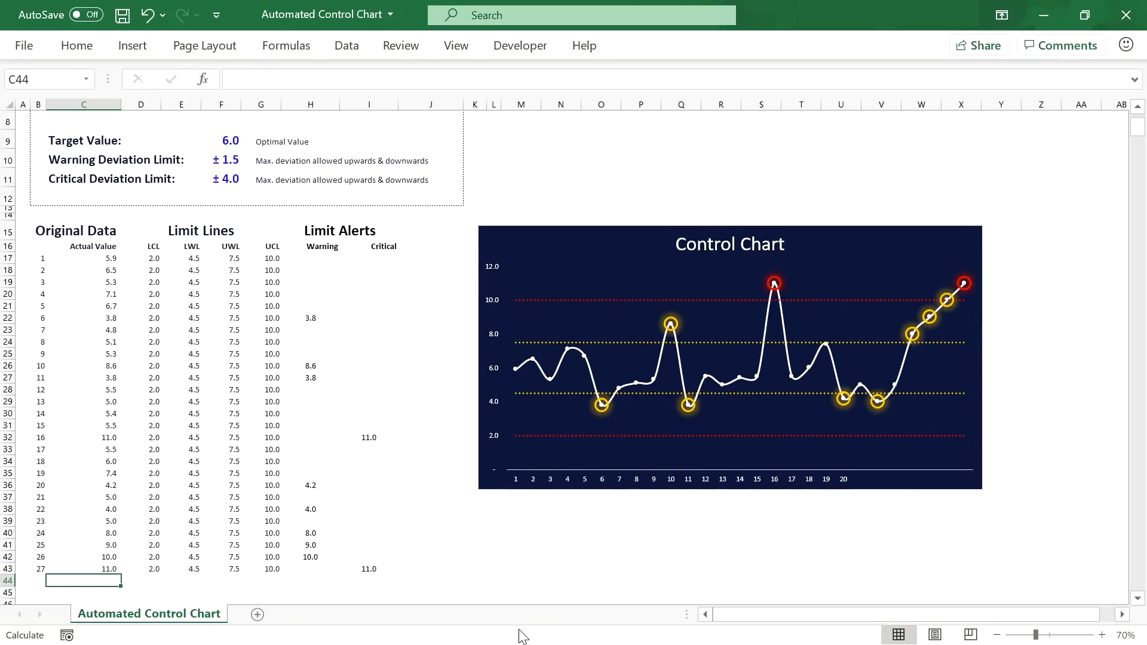
text(12)
key(Return)
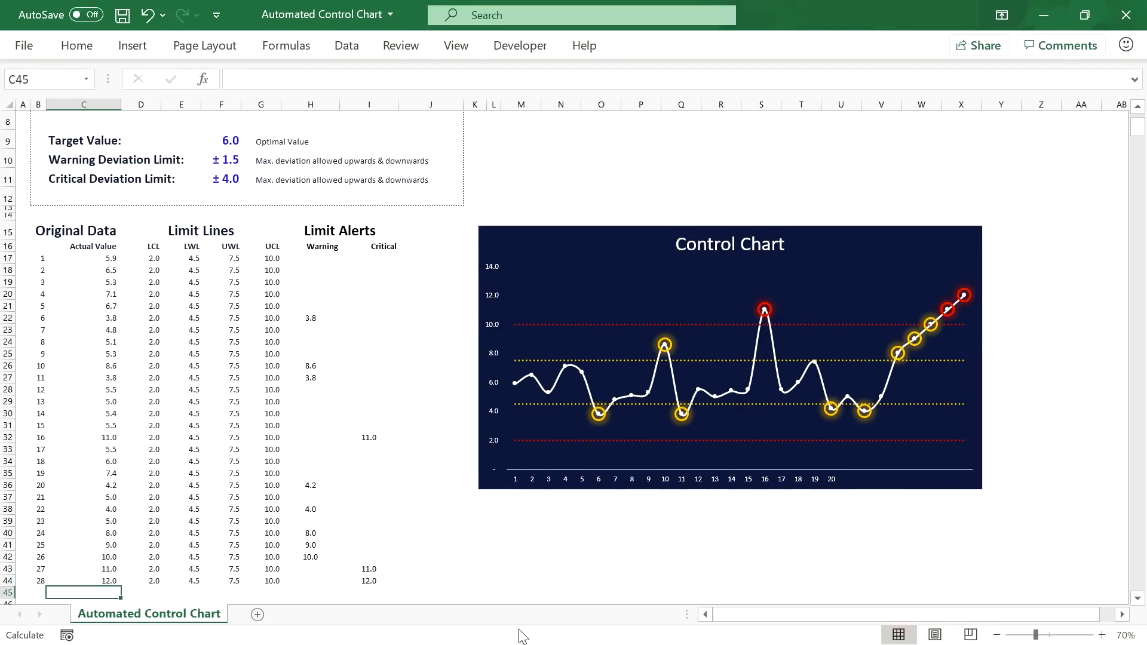
text(5)
key(Return)
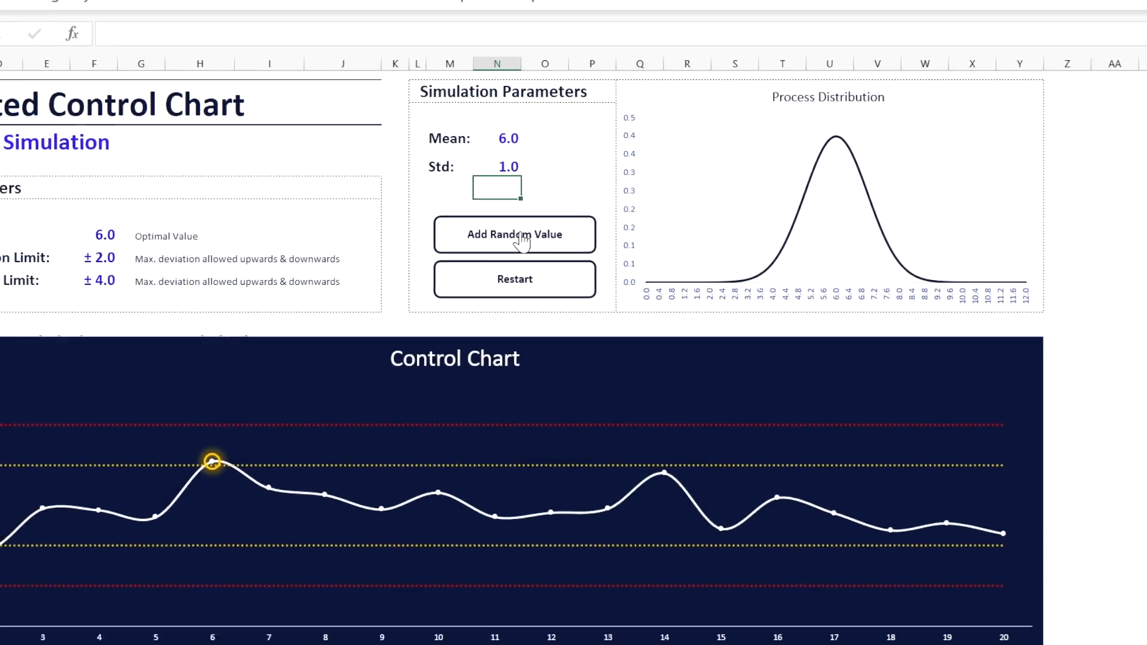
Step: Add random values, then narrow the standard deviation to 0.25 and add more
click(520, 236)
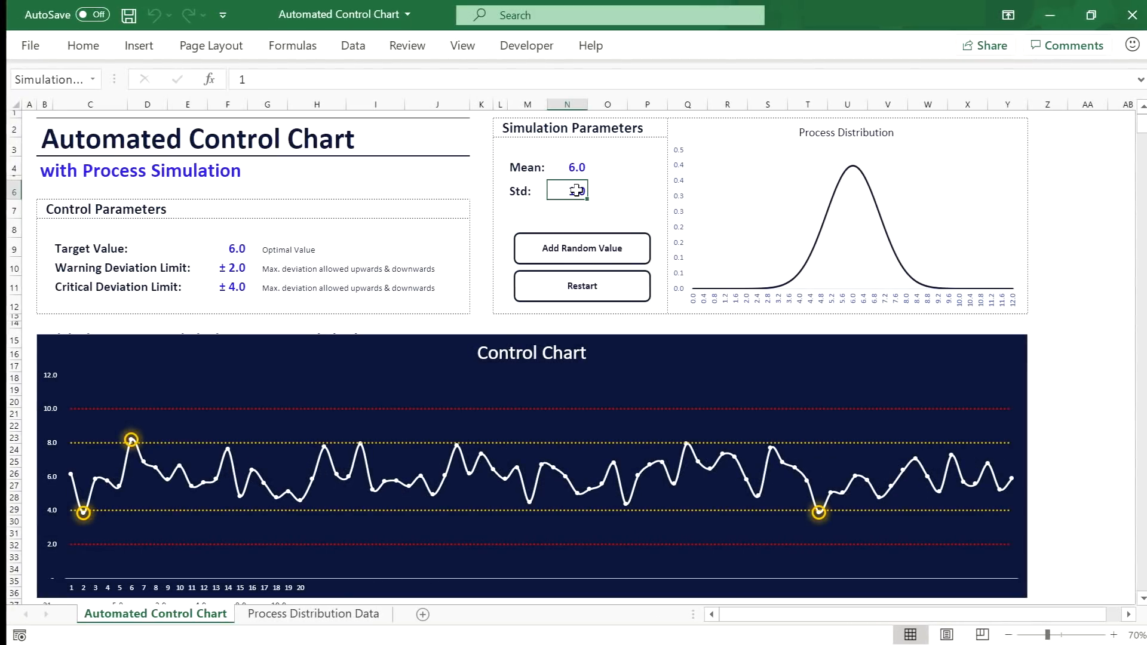
text(1)
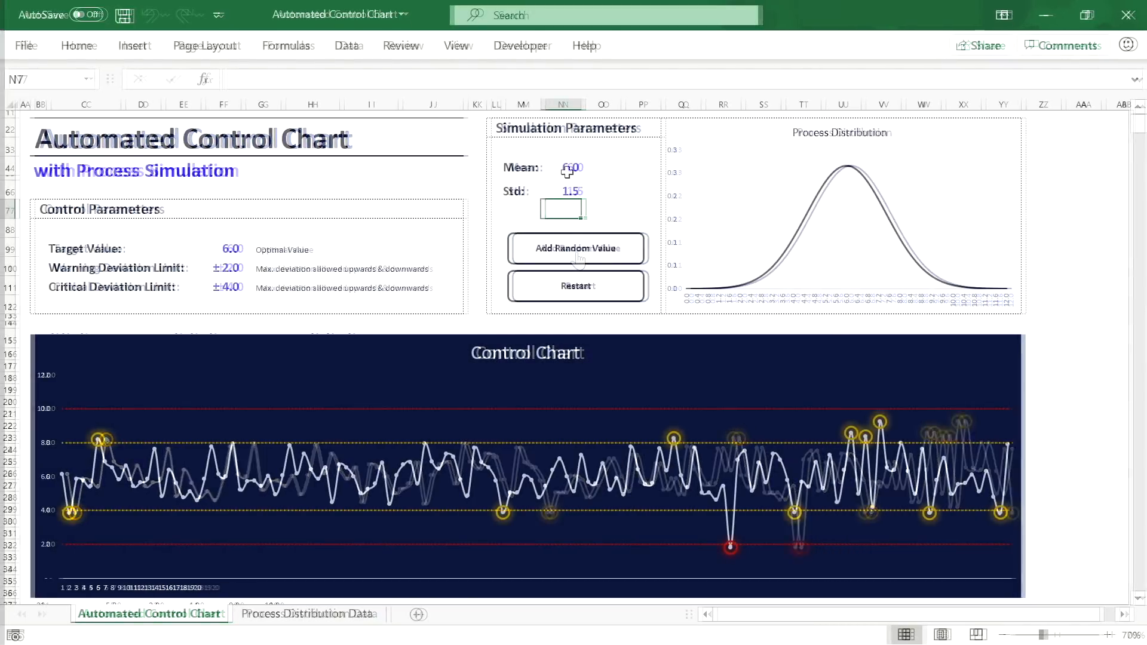
click(569, 190)
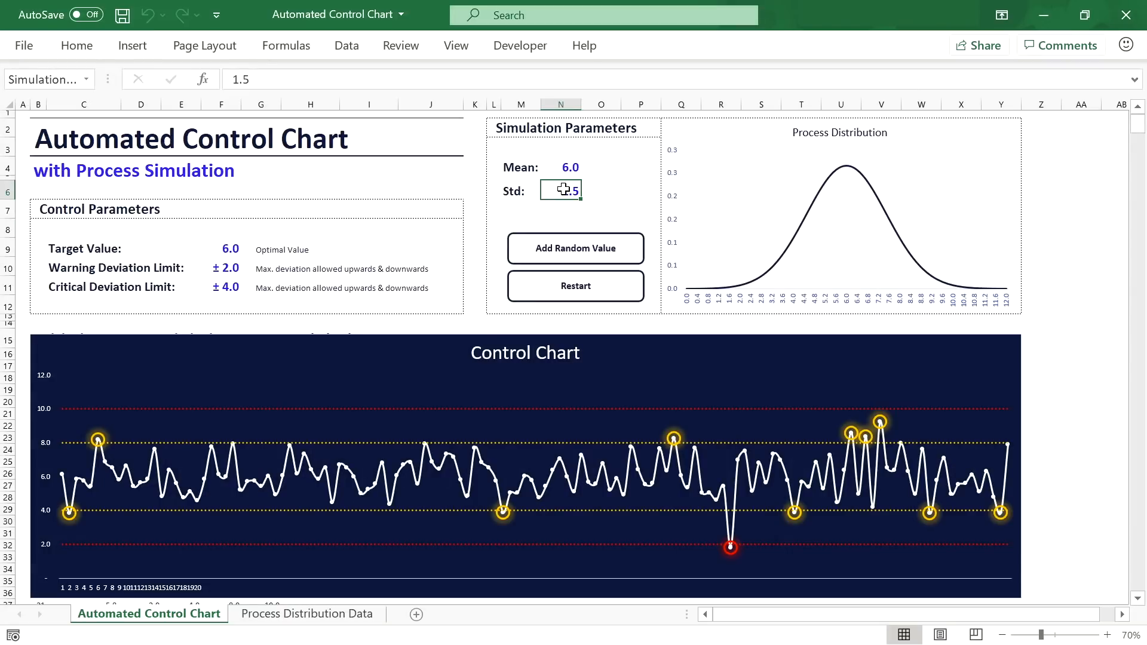
text(0.25)
key(Return)
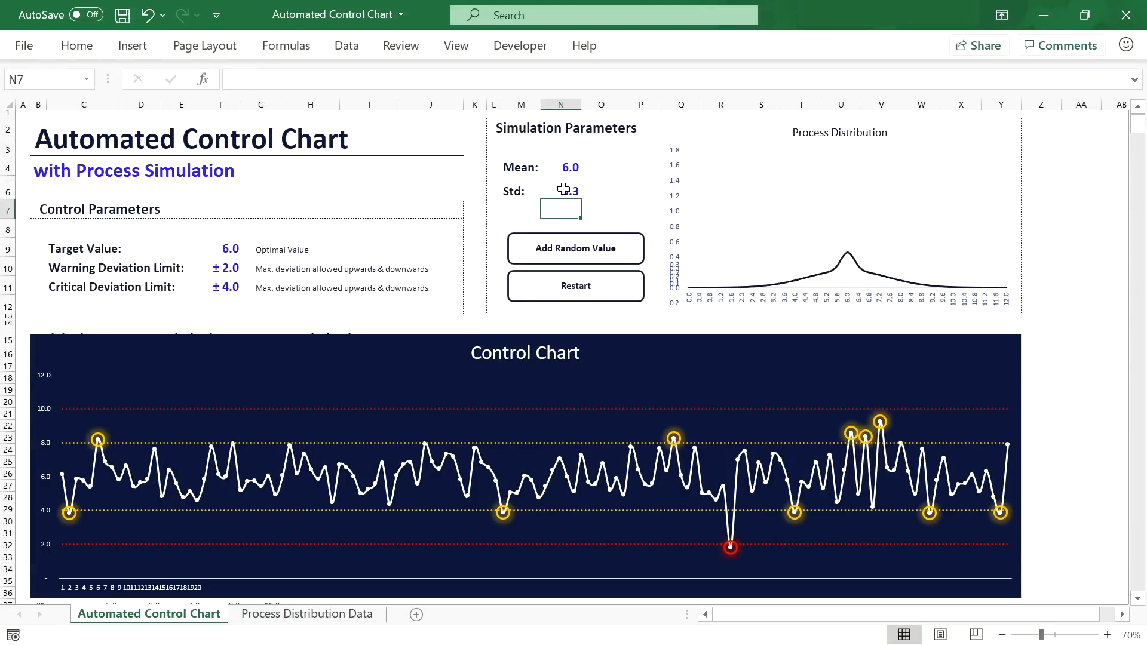
click(576, 256)
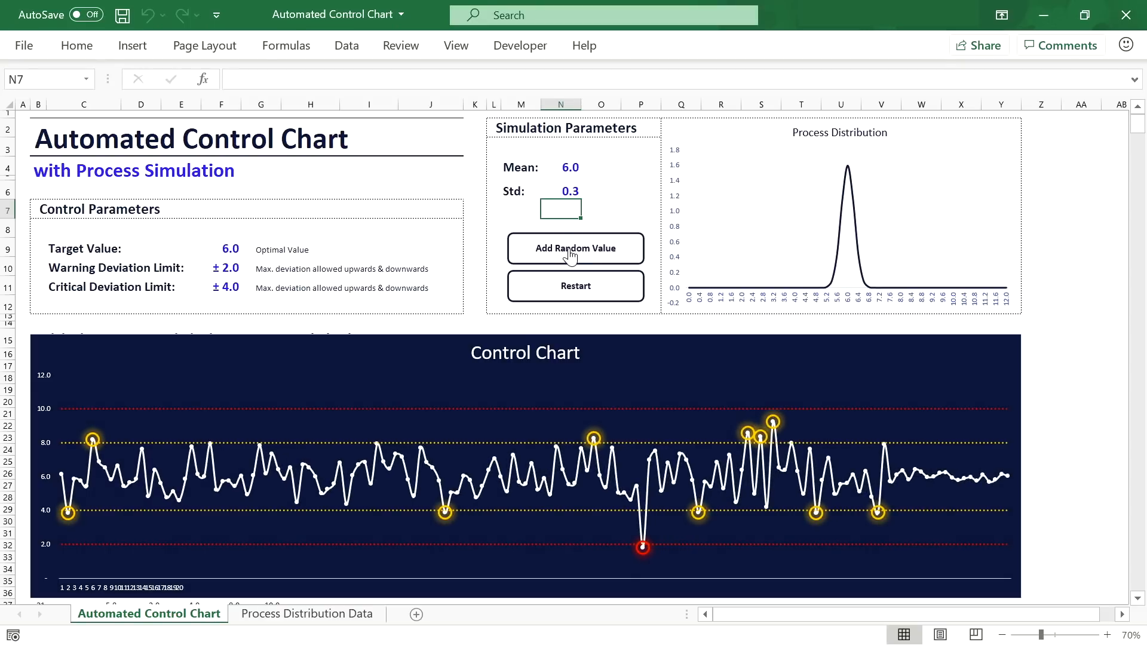
Step: Change the mean to 8 and add random values centred near 8.0
click(561, 170)
text(8)
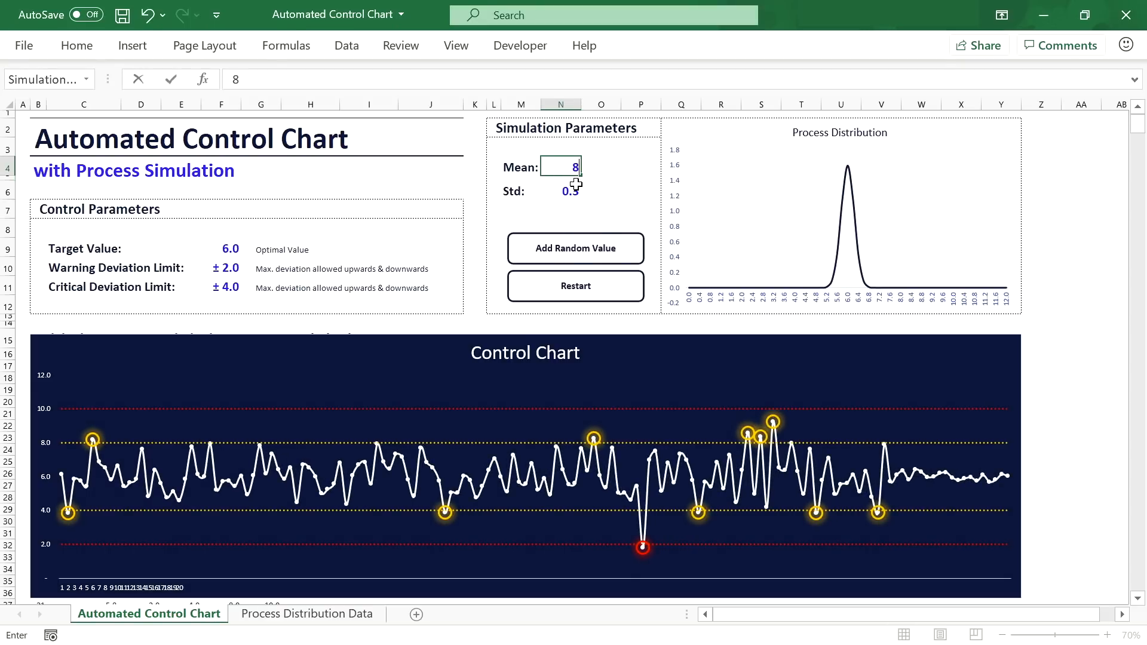
key(Return)
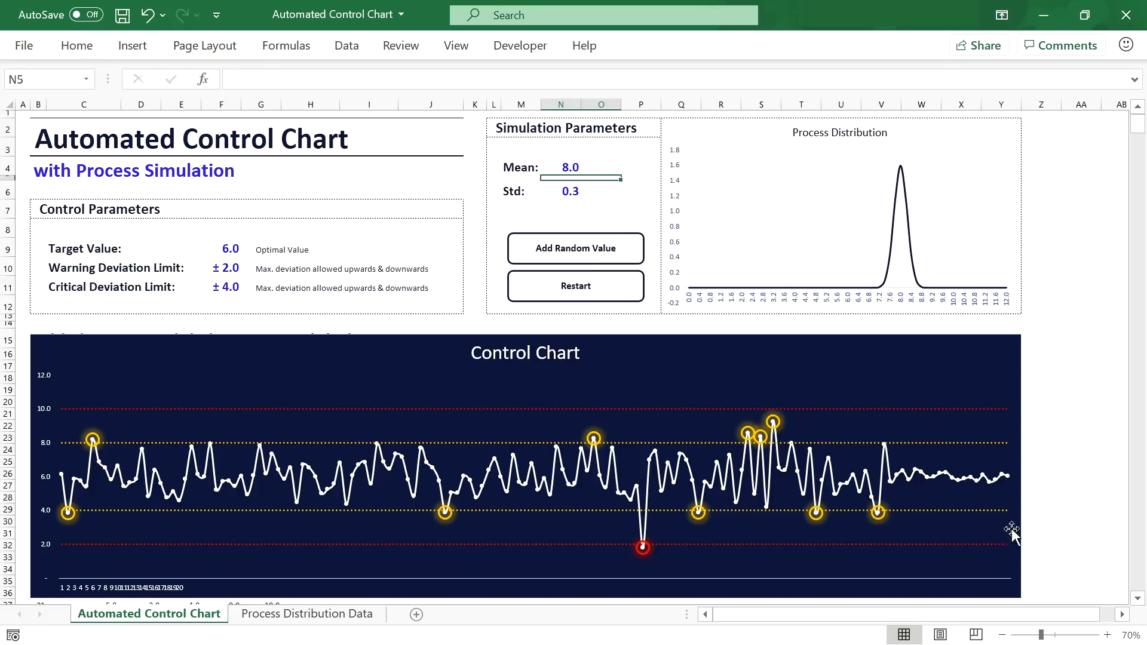
click(588, 256)
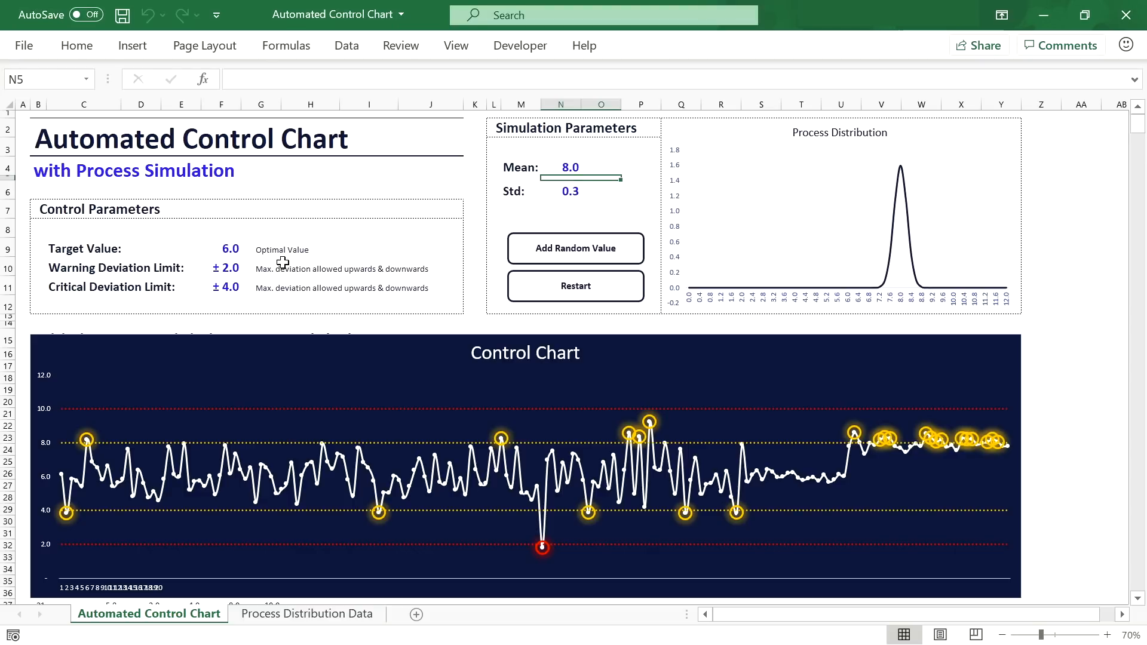
Step: Try a Target Value of 8, then set it back to 6
click(230, 252)
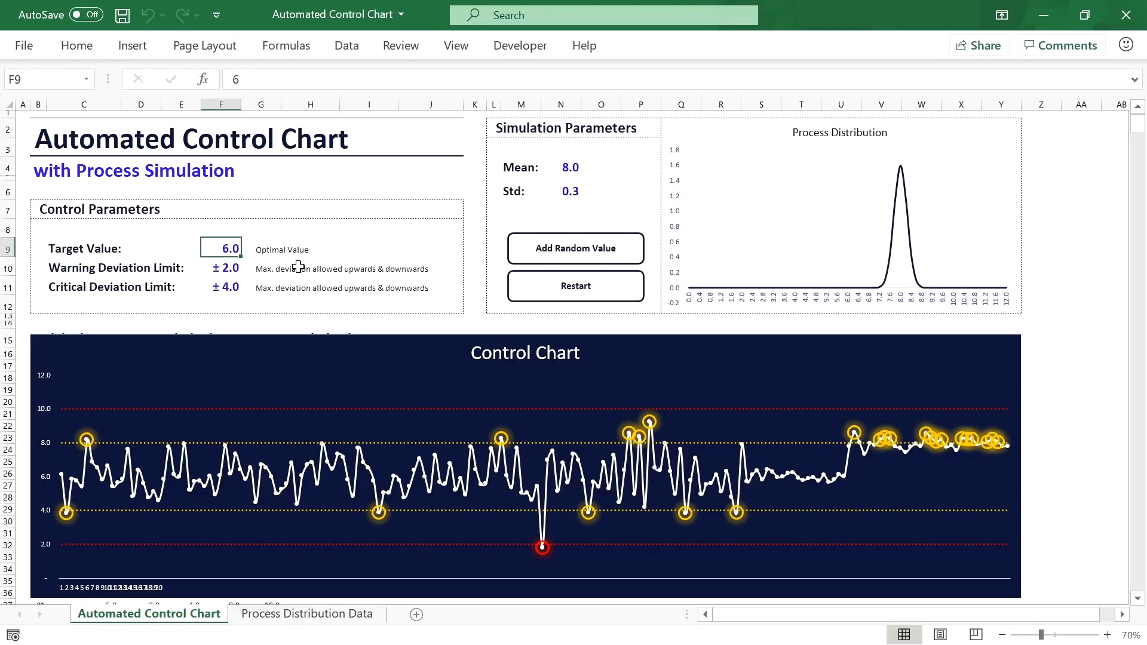
text(8)
key(Return)
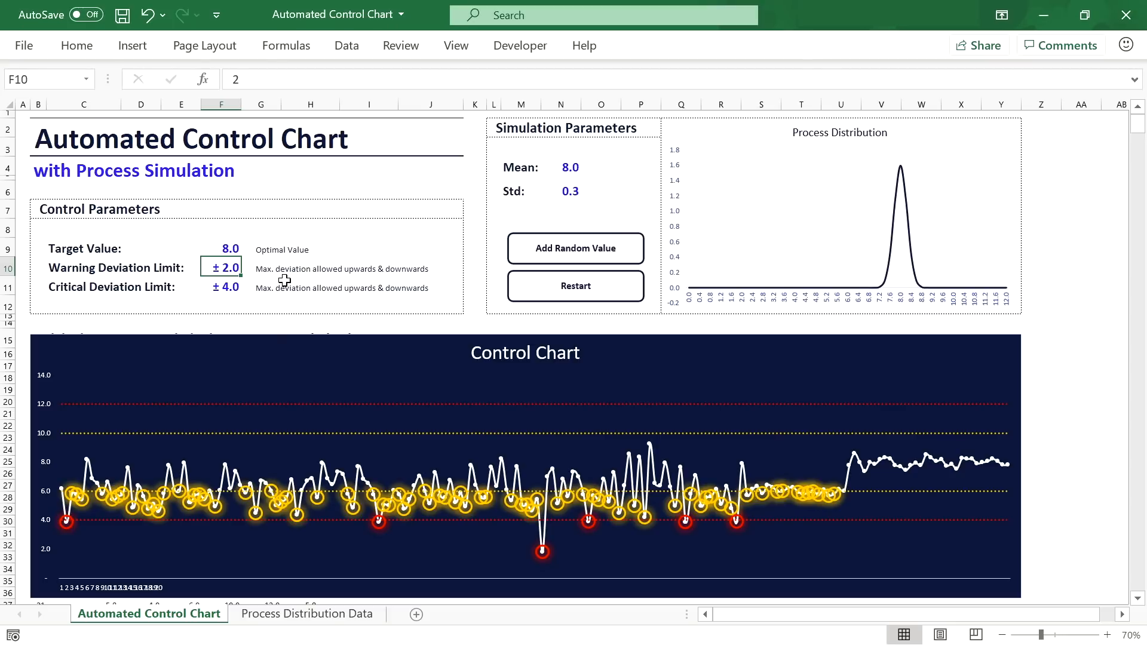
click(226, 250)
text(6)
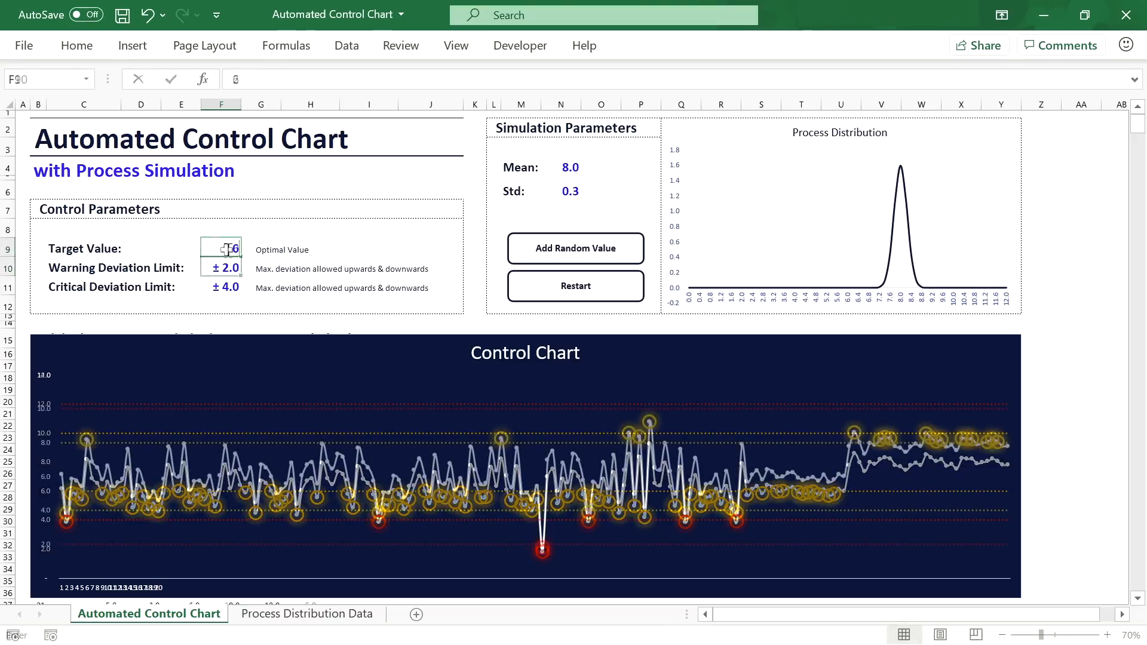
key(Return)
click(226, 250)
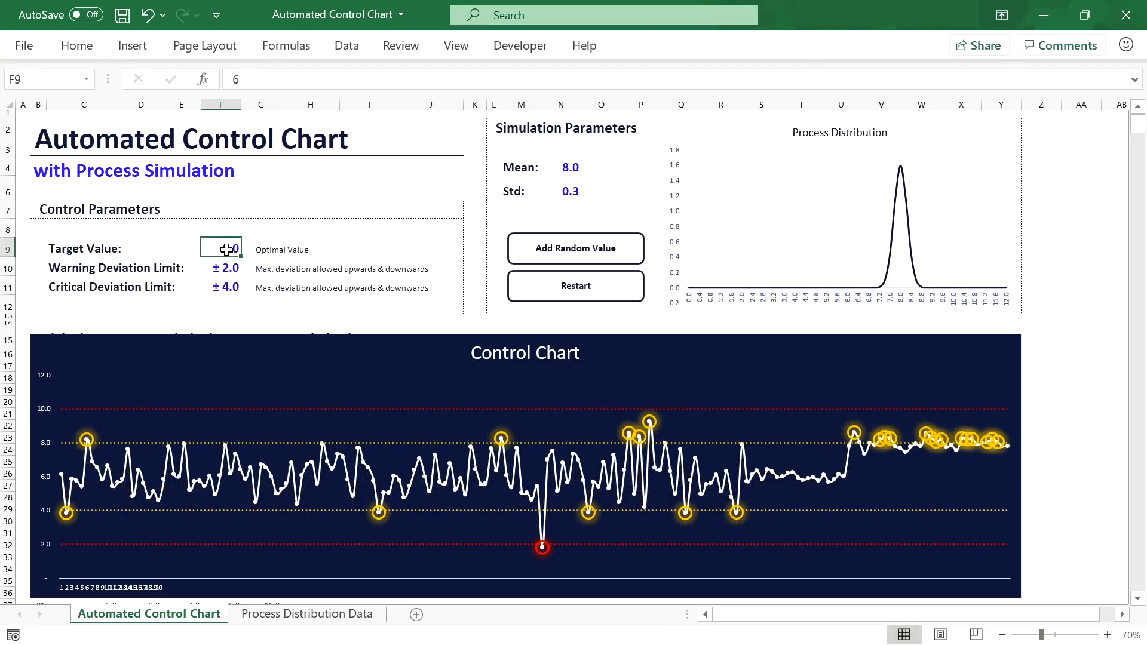
Step: Restart the chart, reset mean to 6 and standard deviation to 1, and add a random value
click(576, 289)
click(571, 190)
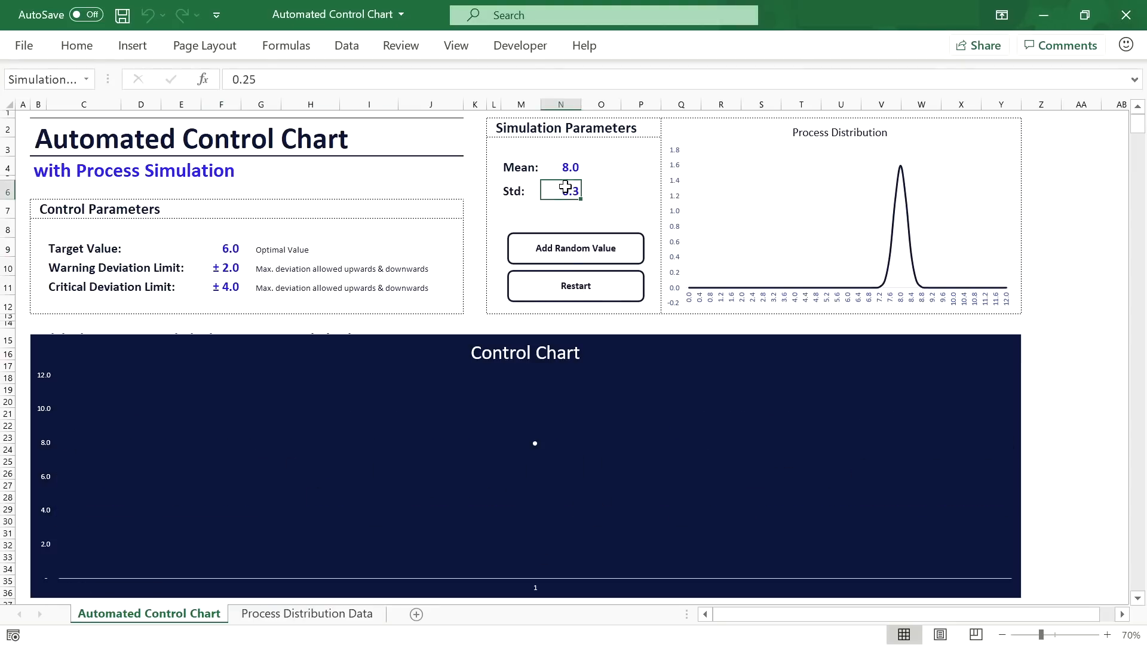
click(578, 166)
text(6)
key(Return)
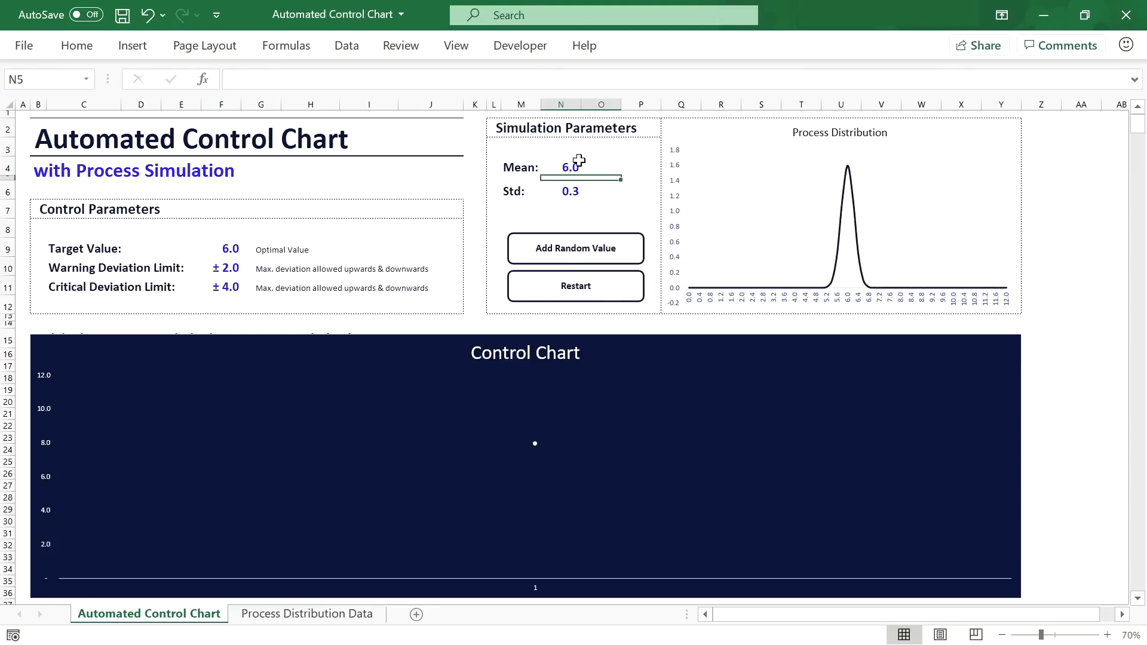
key(Return)
text(1)
key(Return)
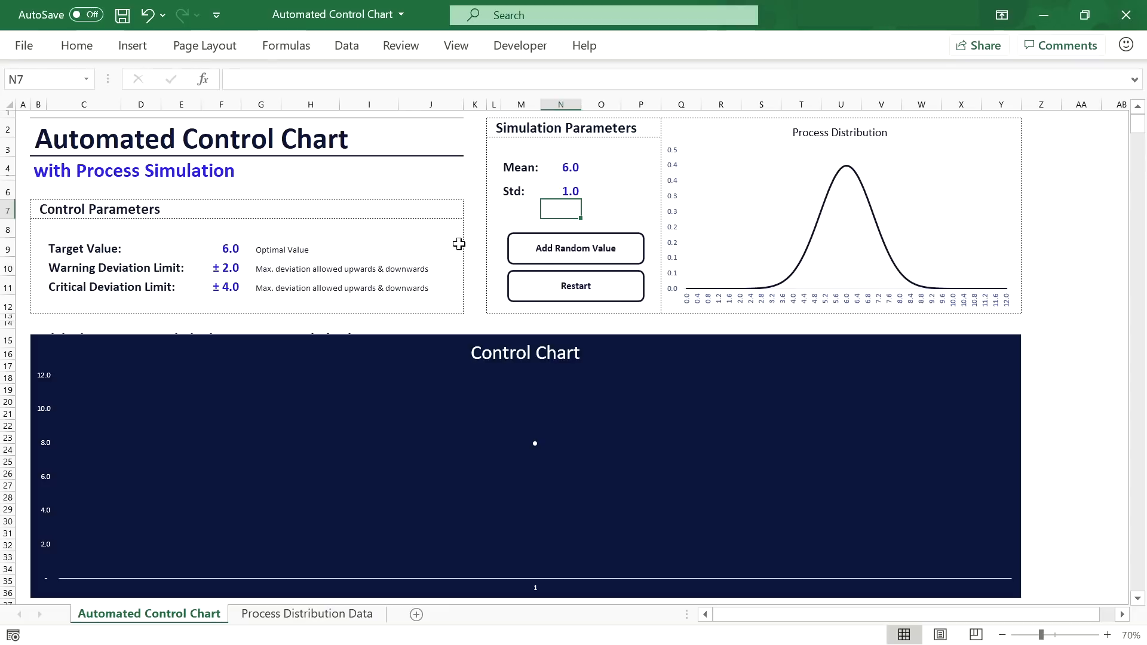
click(555, 250)
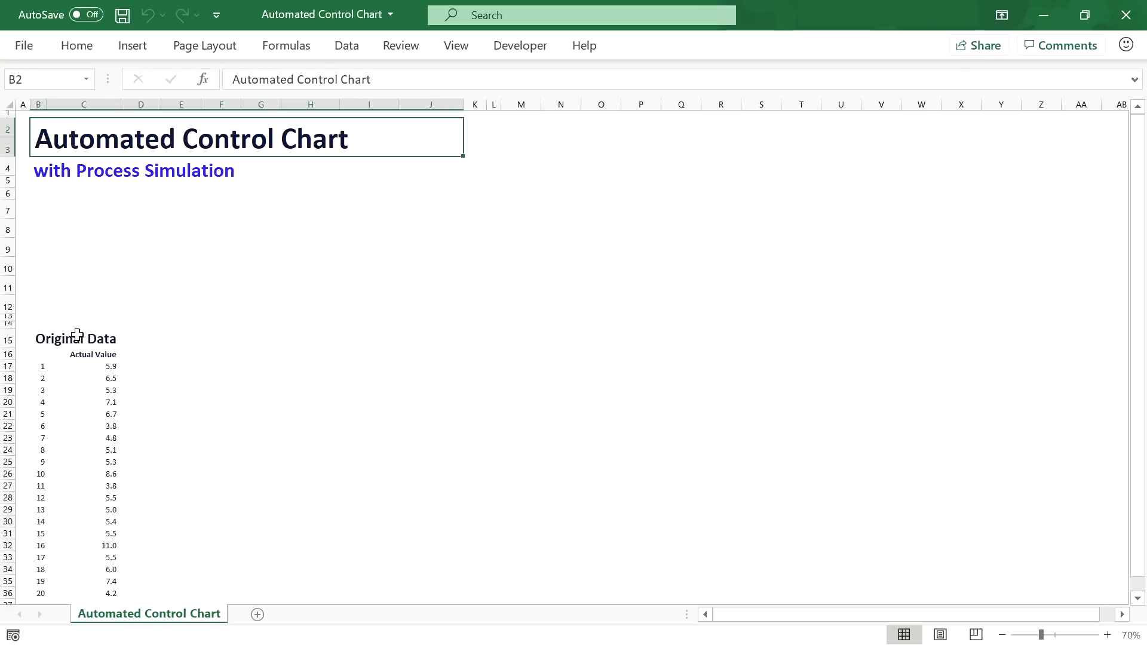
Step: Go to the Original Data table with the 20 Actual Value readings
click(77, 335)
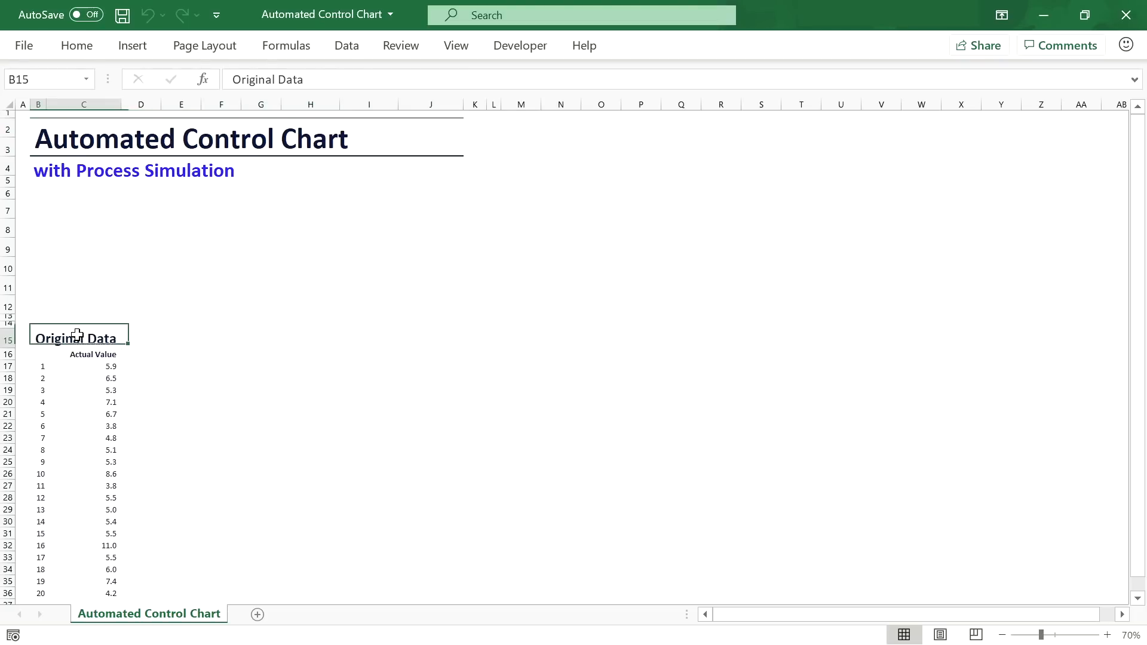
Step: At 110% zoom, select B16:C36 and insert a 2-D line chart
click(1108, 635)
click(1107, 635)
click(1107, 635)
click(1108, 635)
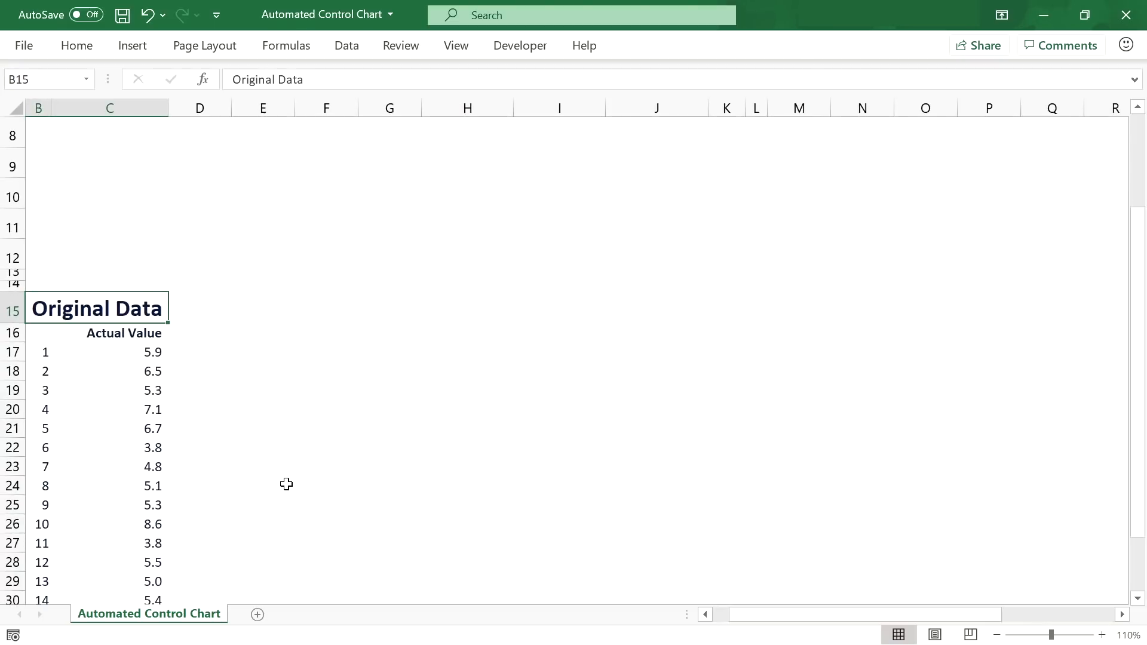
scroll(290, 478, down, 1)
scroll(291, 479, down, 1)
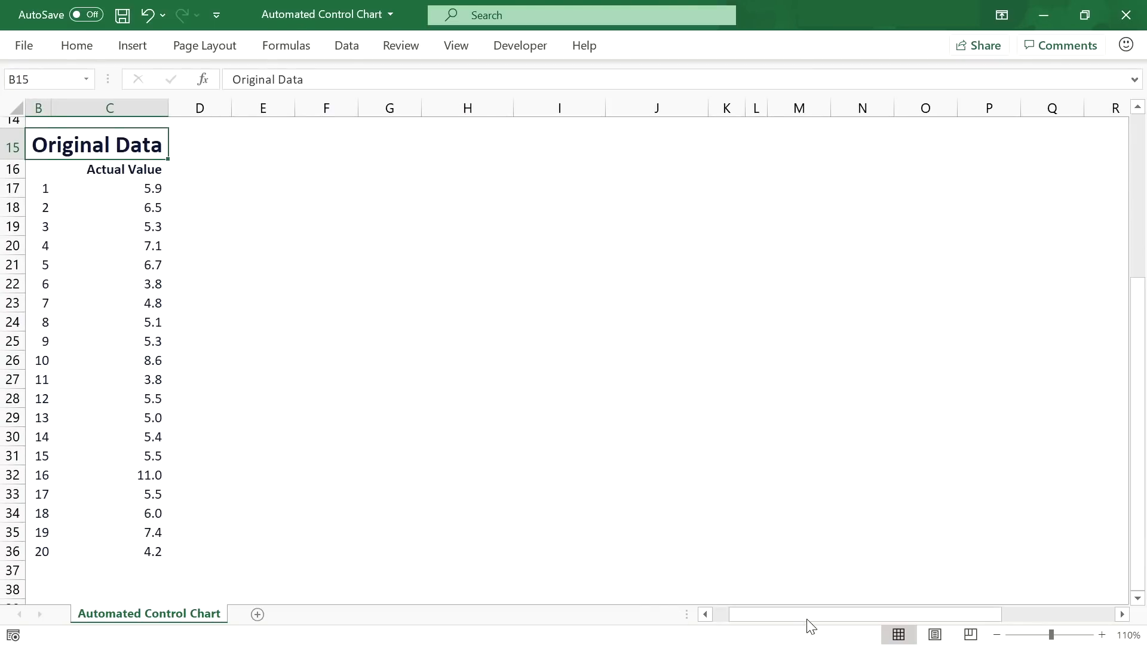
scroll(808, 621, left, 1)
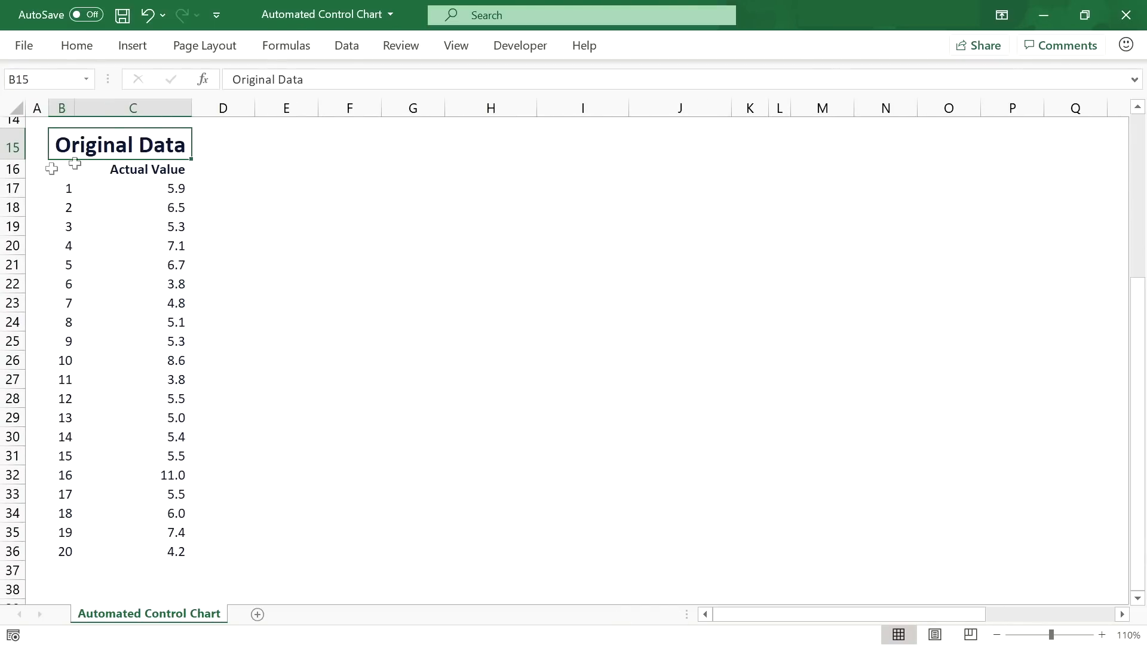
drag(52, 168, 150, 552)
click(139, 52)
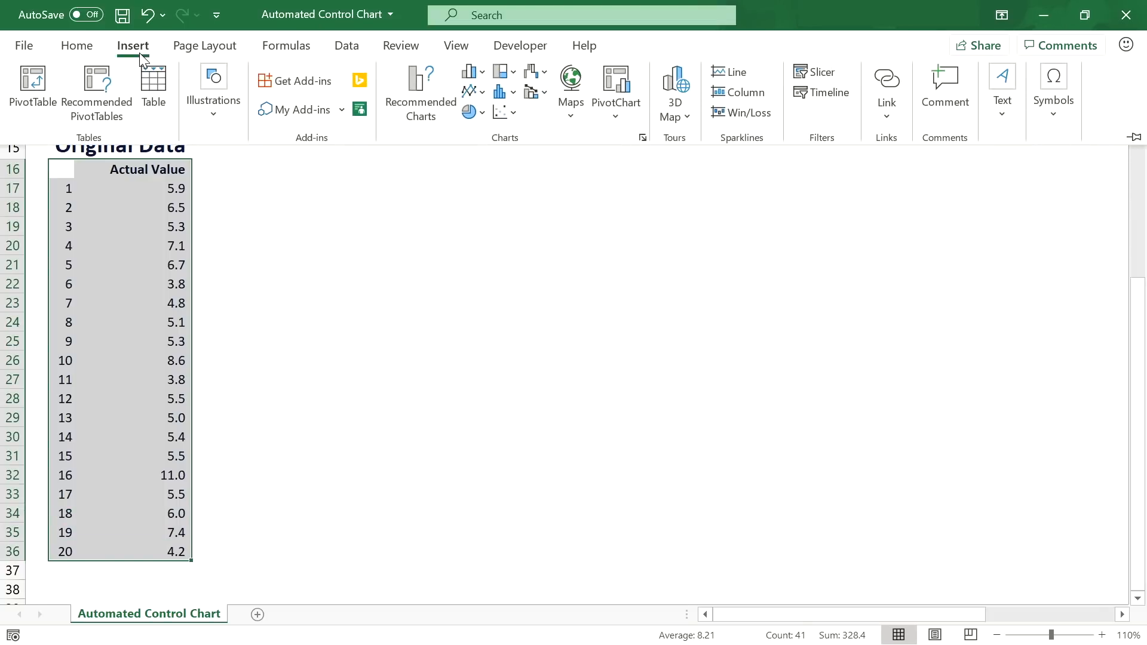
click(475, 91)
click(490, 152)
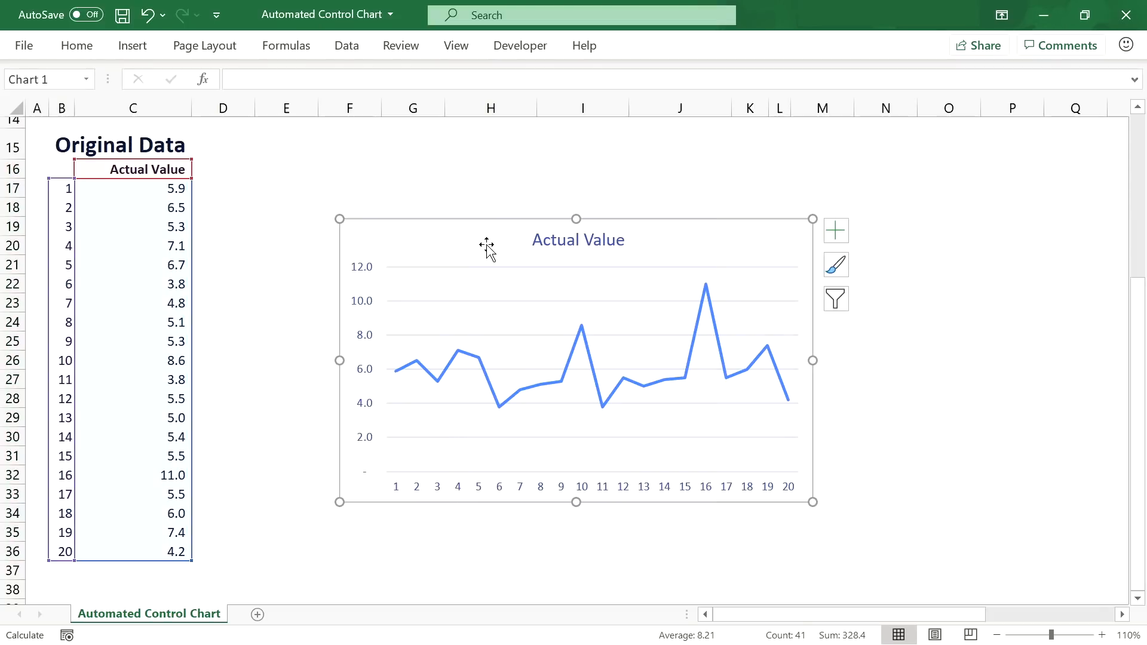
Step: Move the chart beside the data table and enlarge it
drag(486, 245, 496, 167)
drag(857, 419, 1053, 556)
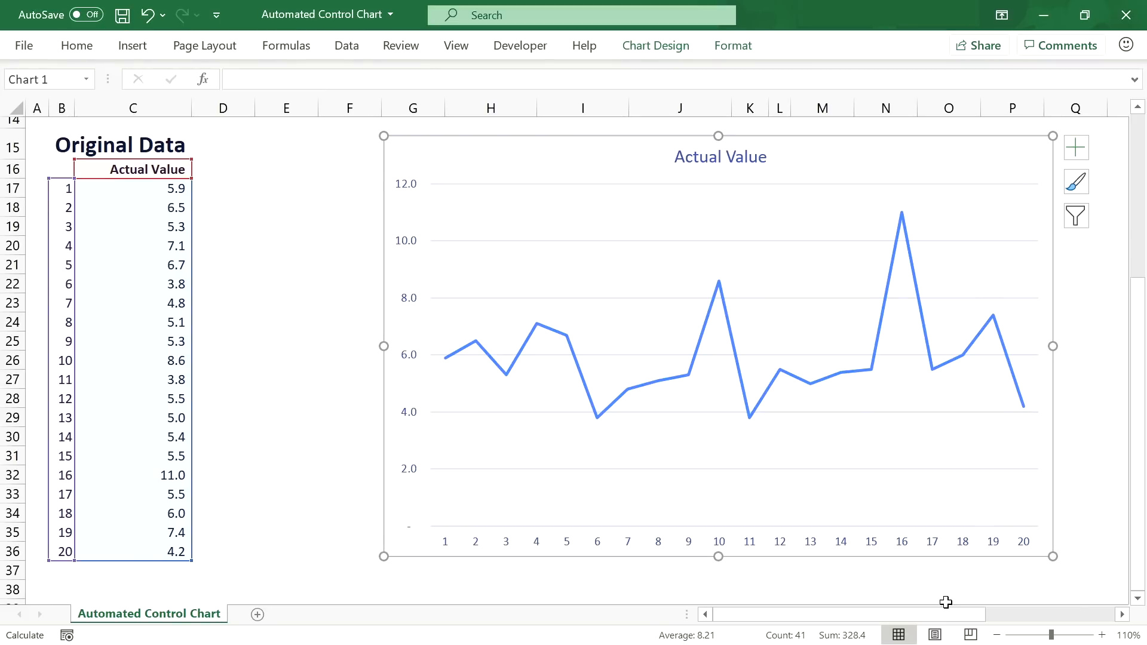
drag(950, 614, 1080, 614)
click(707, 616)
Step: Give the chart area a solid dark navy fill
right_click(691, 160)
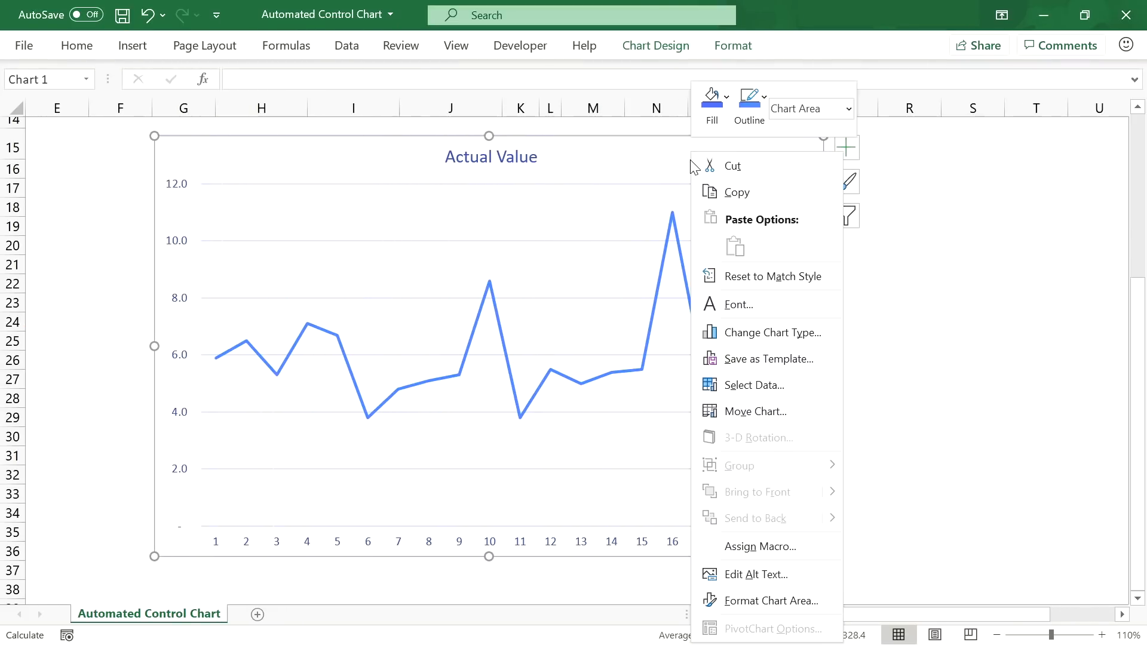
click(791, 604)
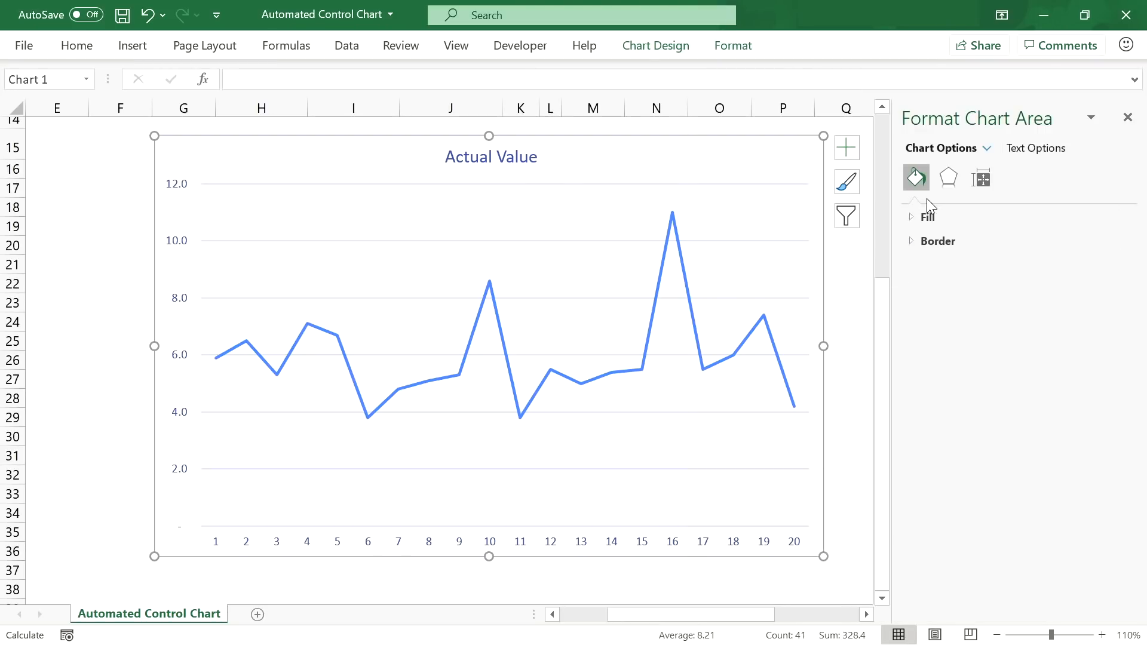
click(928, 218)
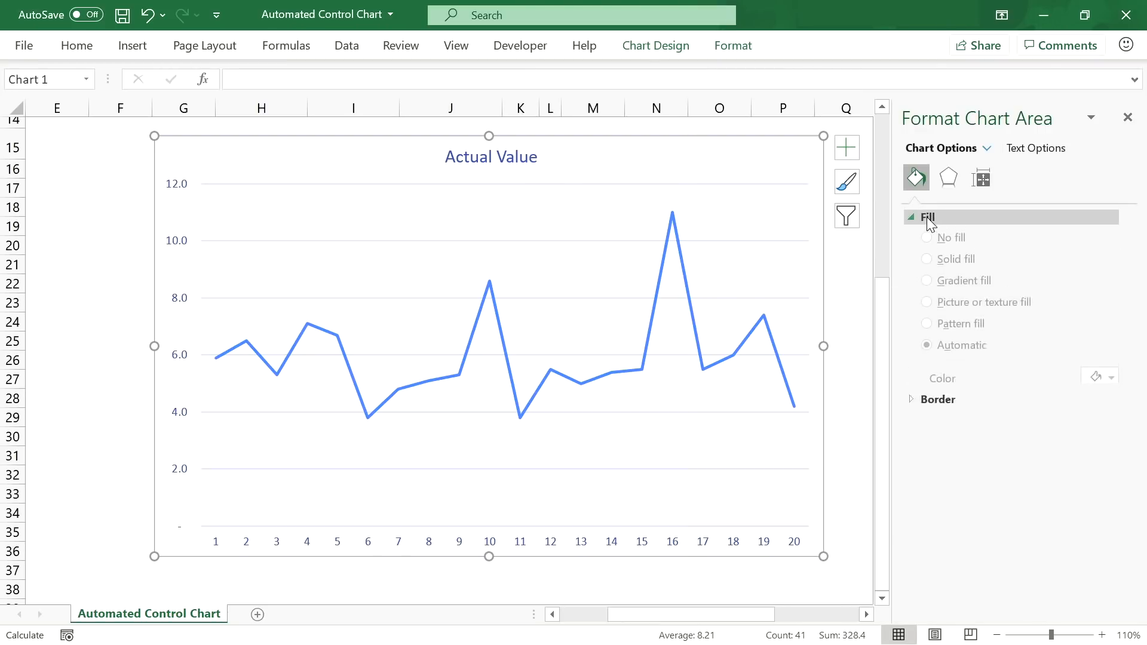
click(955, 266)
click(1102, 384)
click(1014, 437)
Step: Retitle the chart 'Control Chart' in white 24 pt text
click(491, 157)
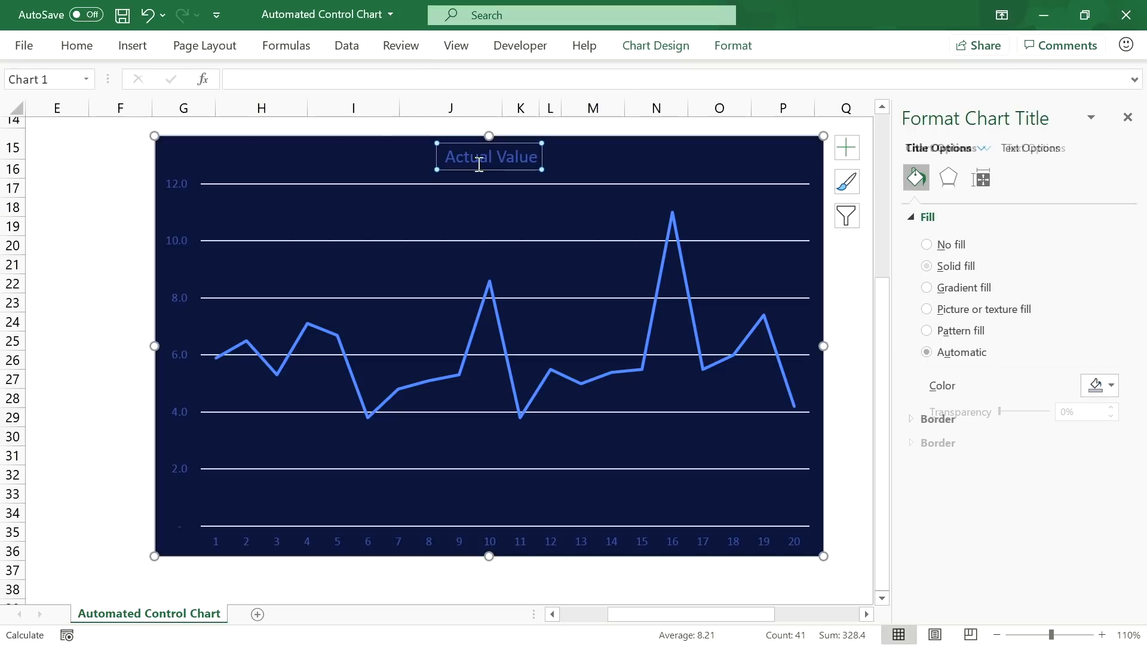
click(81, 49)
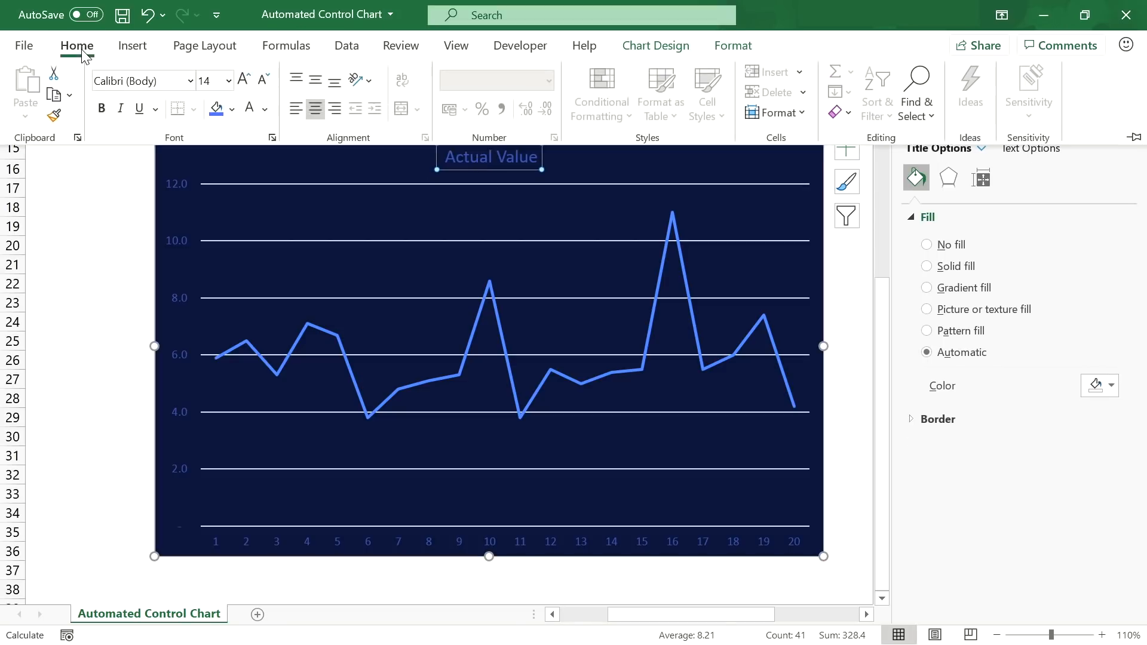
click(250, 108)
click(243, 80)
click(244, 80)
click(244, 80)
click(244, 80)
click(453, 174)
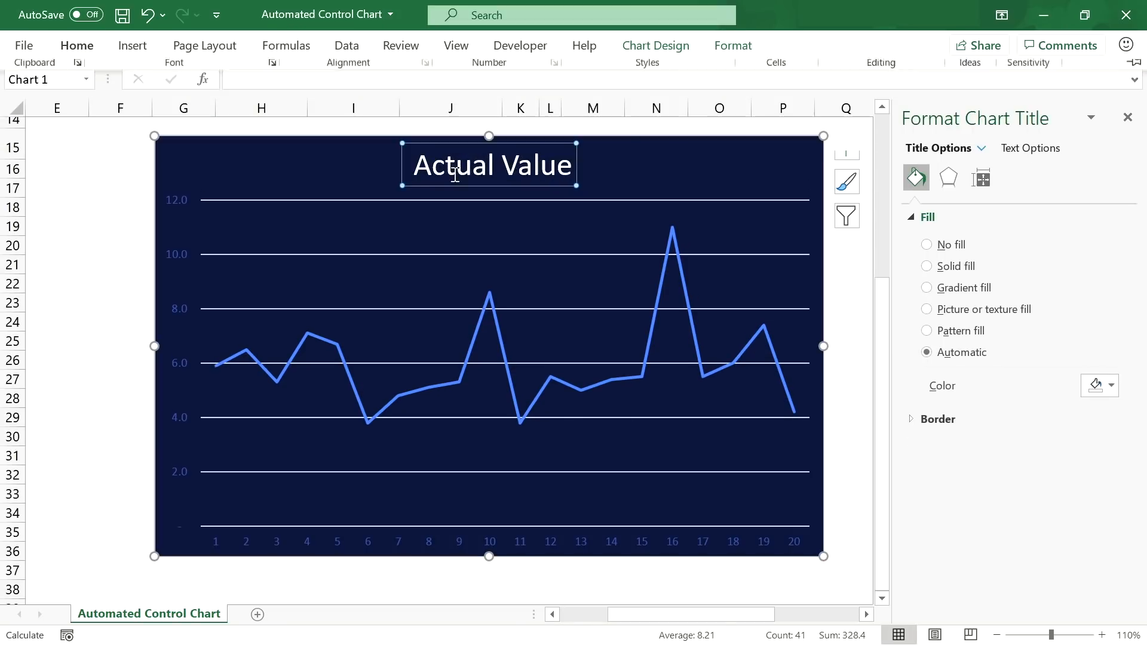
triple_click(453, 174)
text(Control Chart)
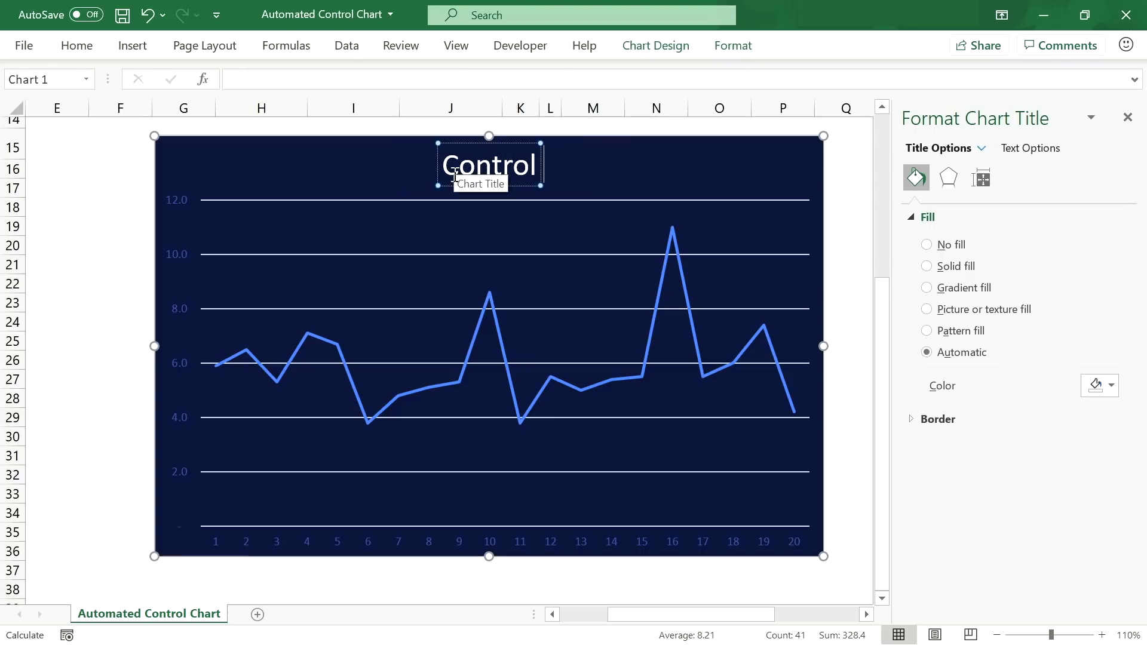
Step: Make the vertical and horizontal axis labels white
click(180, 196)
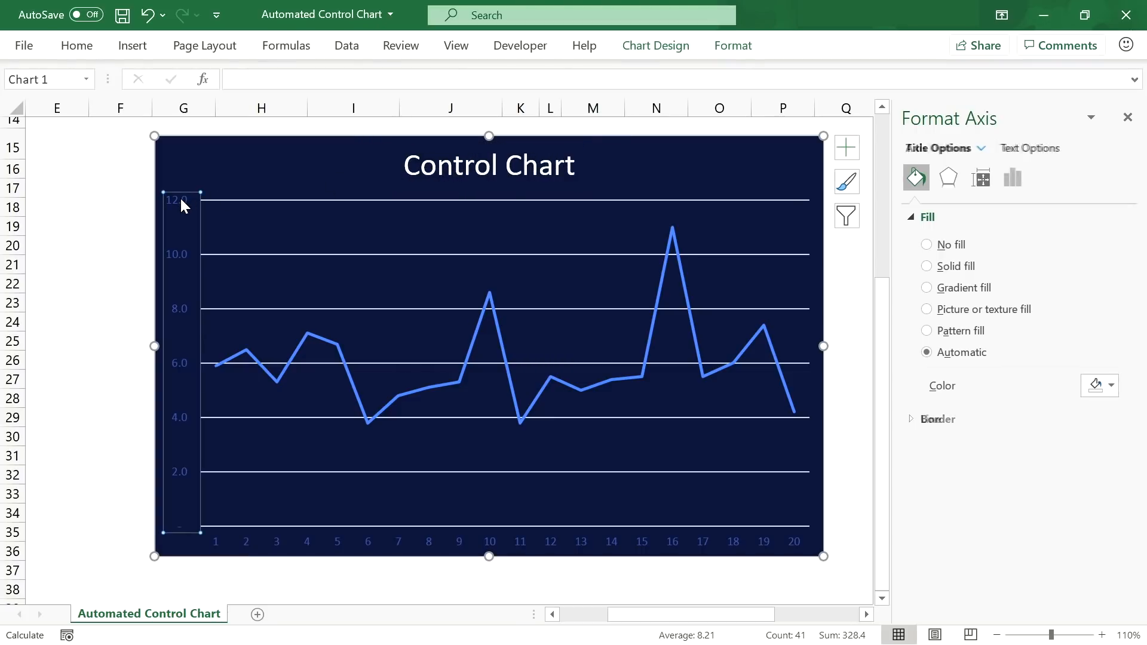
click(76, 46)
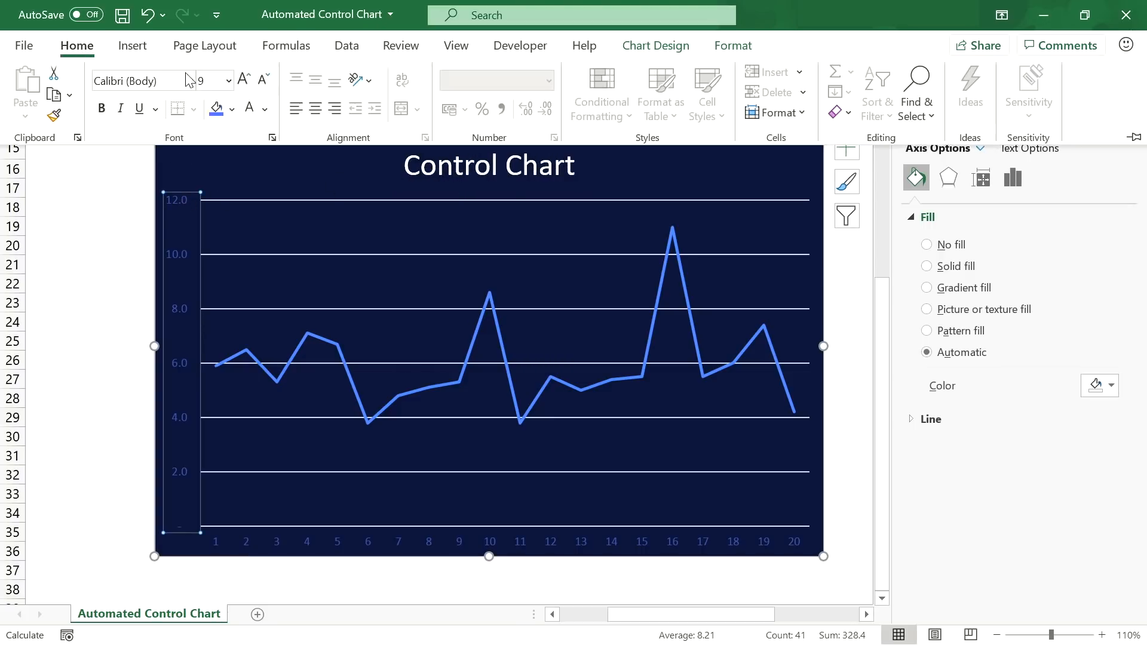
click(250, 107)
click(277, 542)
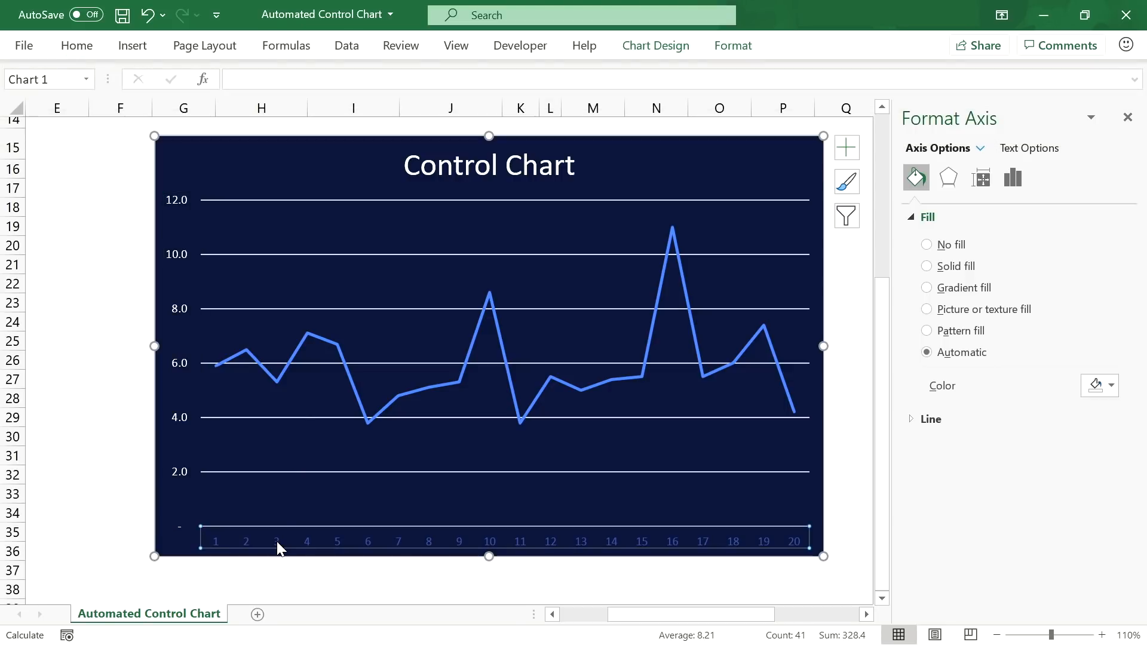
click(77, 46)
click(249, 114)
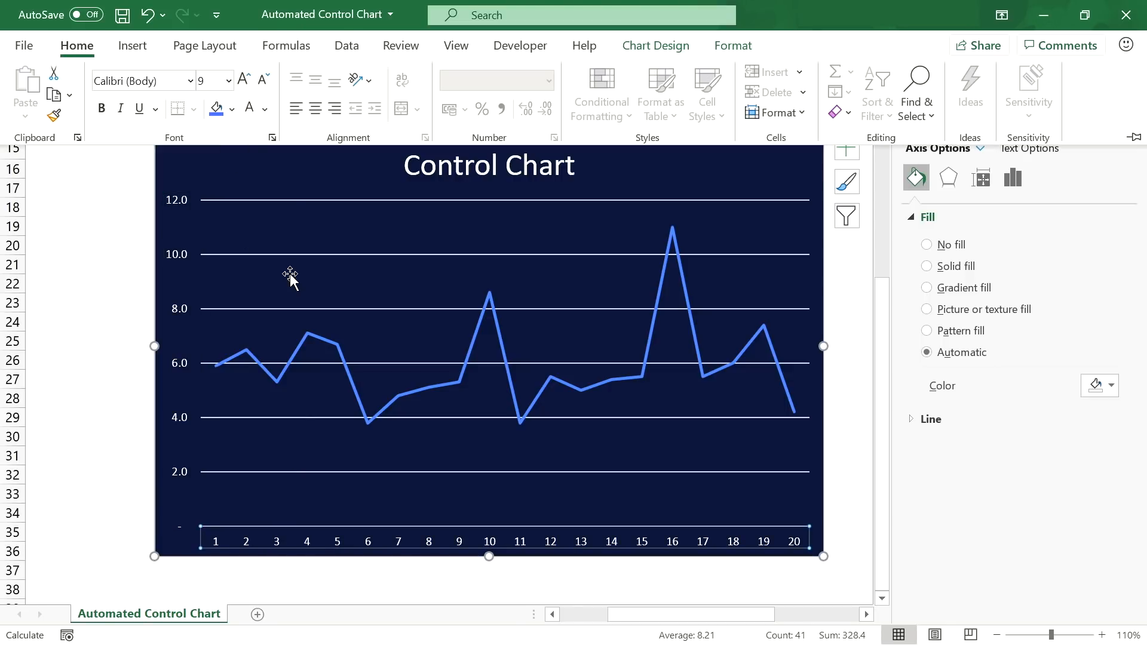
Step: Delete the chart's major gridlines
click(305, 255)
click(309, 254)
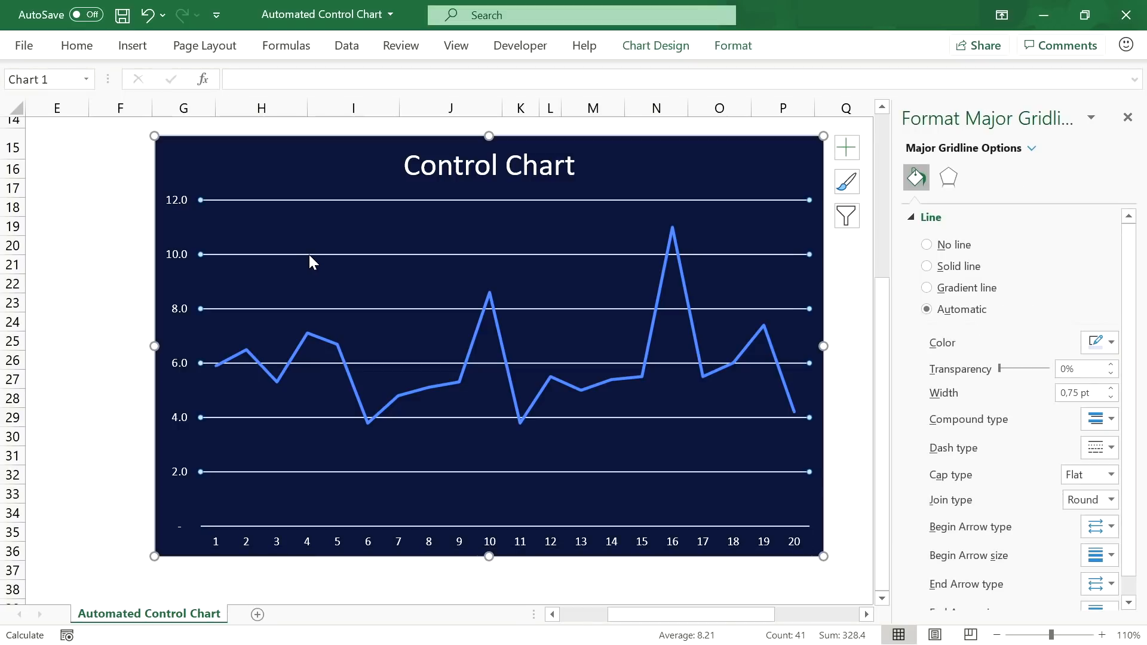
key(Delete)
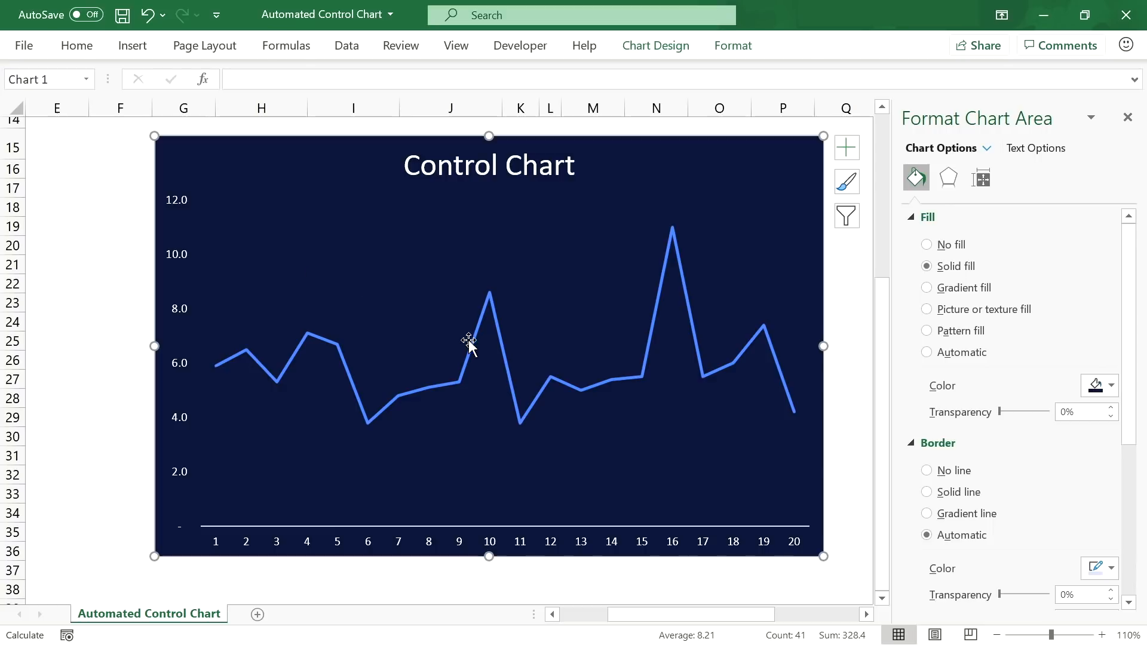
click(472, 339)
Step: Make the data line solid white
click(1107, 369)
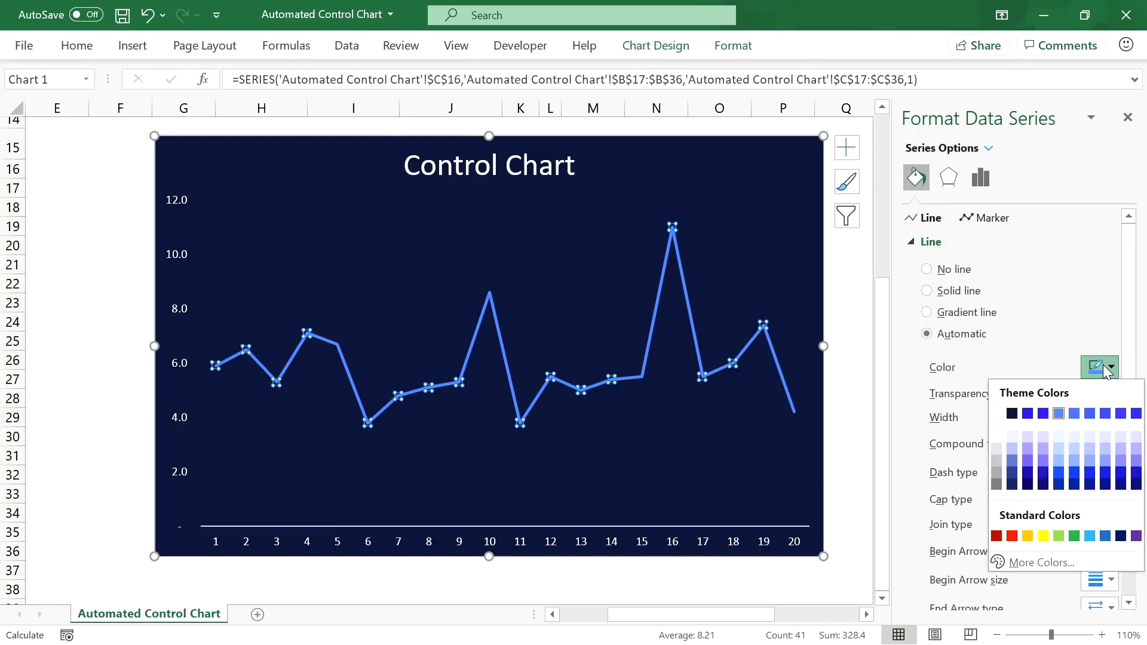
click(997, 413)
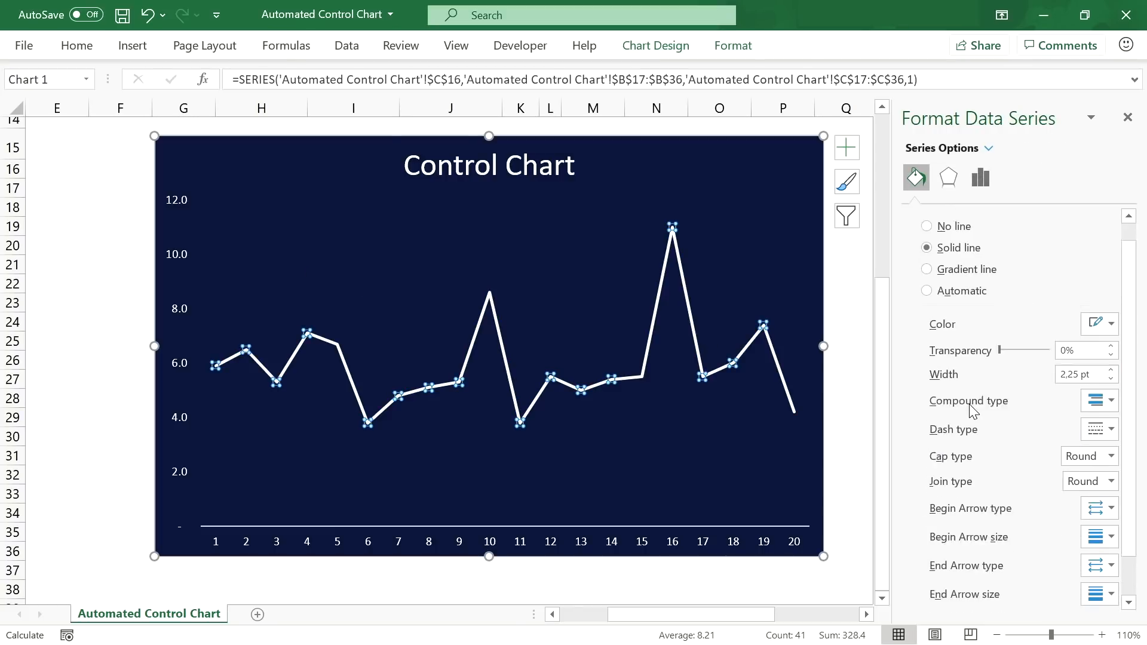
scroll(969, 410, down, 1)
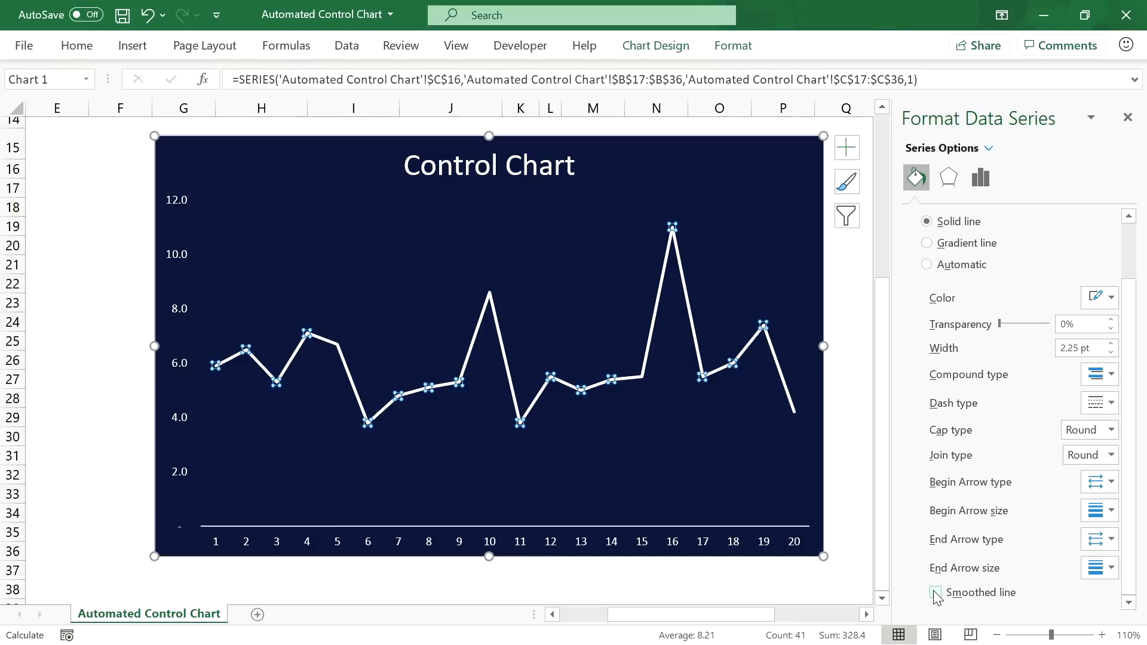
scroll(949, 370, up, 1)
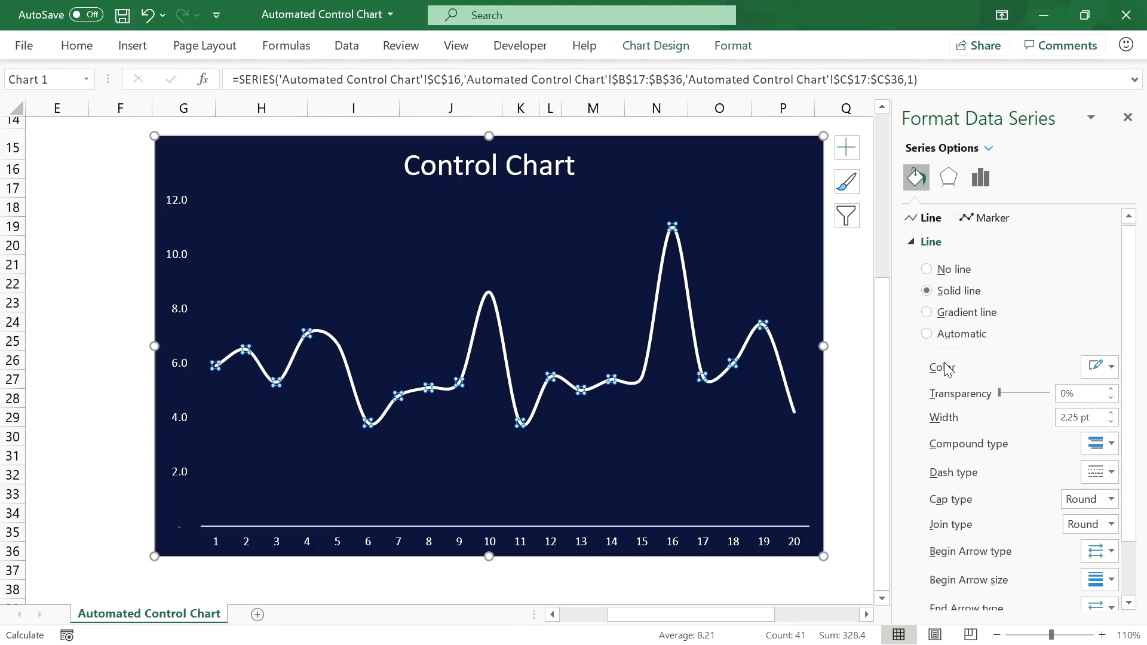
Step: Show automatic markers on every point with white solid fill and a solid border
click(976, 225)
click(954, 241)
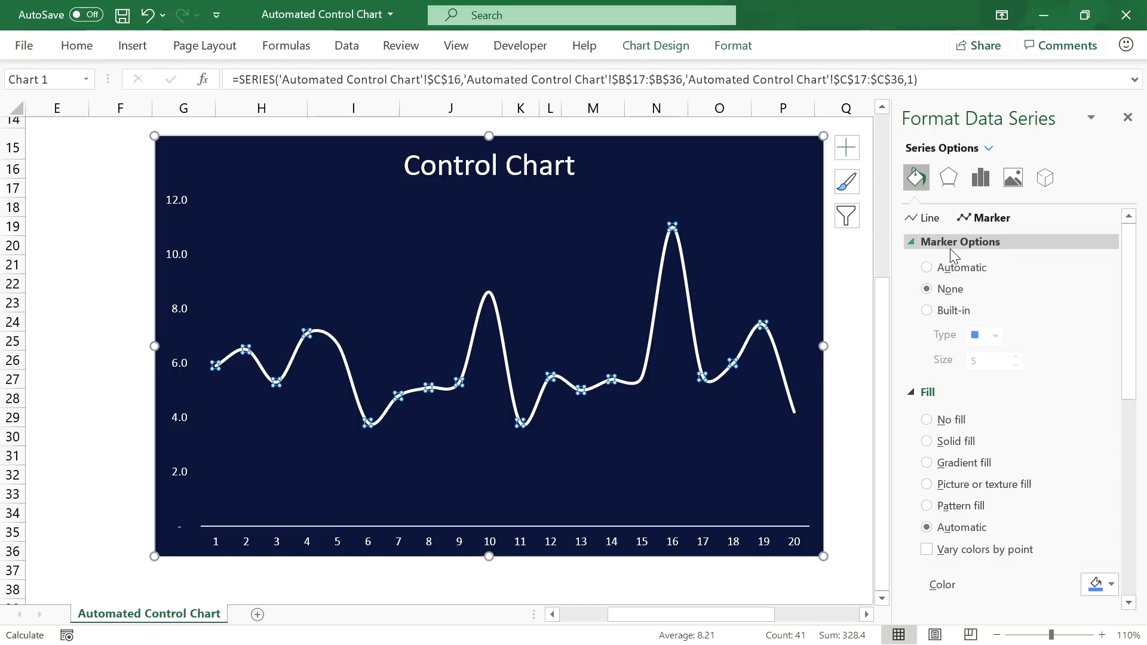
click(948, 270)
scroll(959, 346, down, 3)
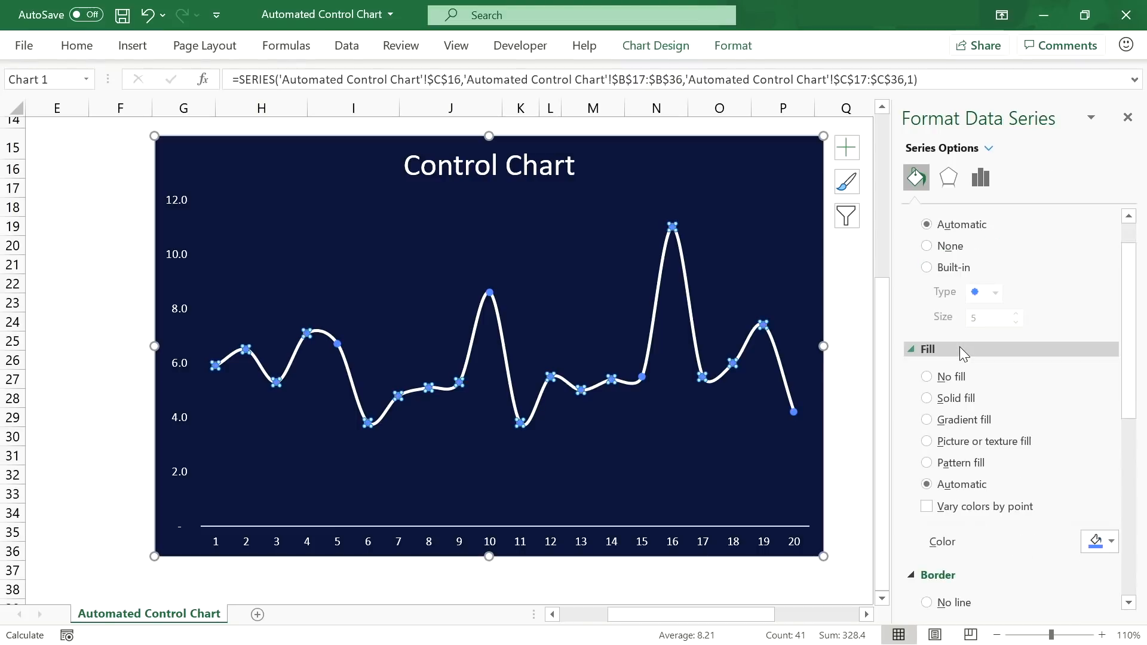
click(960, 353)
click(1110, 498)
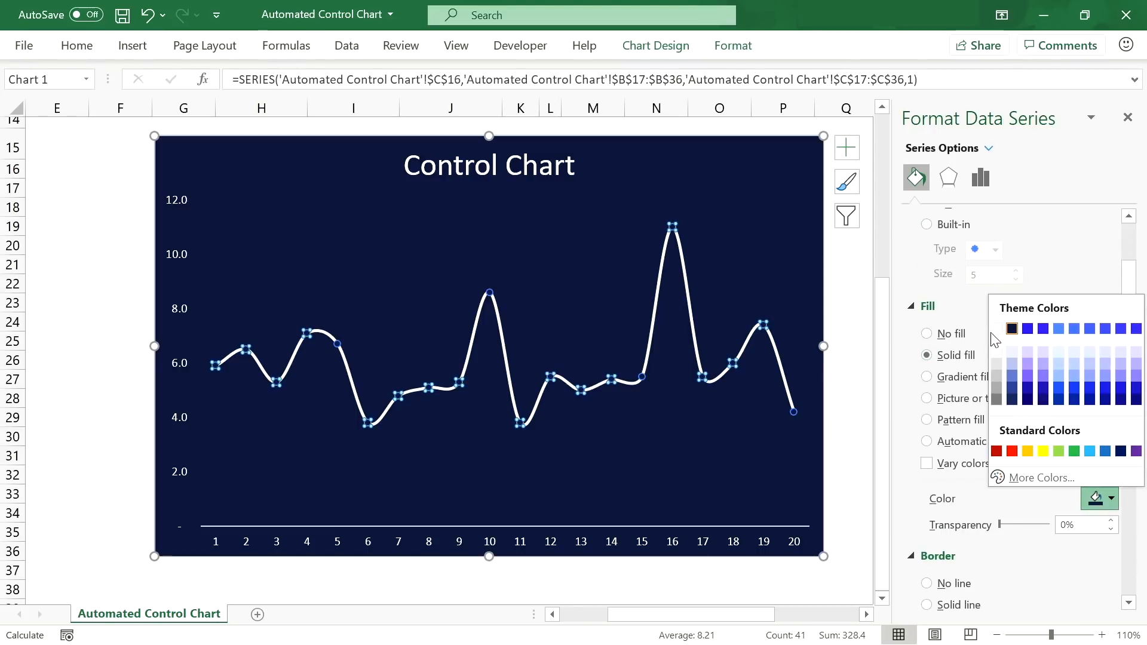
click(994, 331)
scroll(993, 335, down, 3)
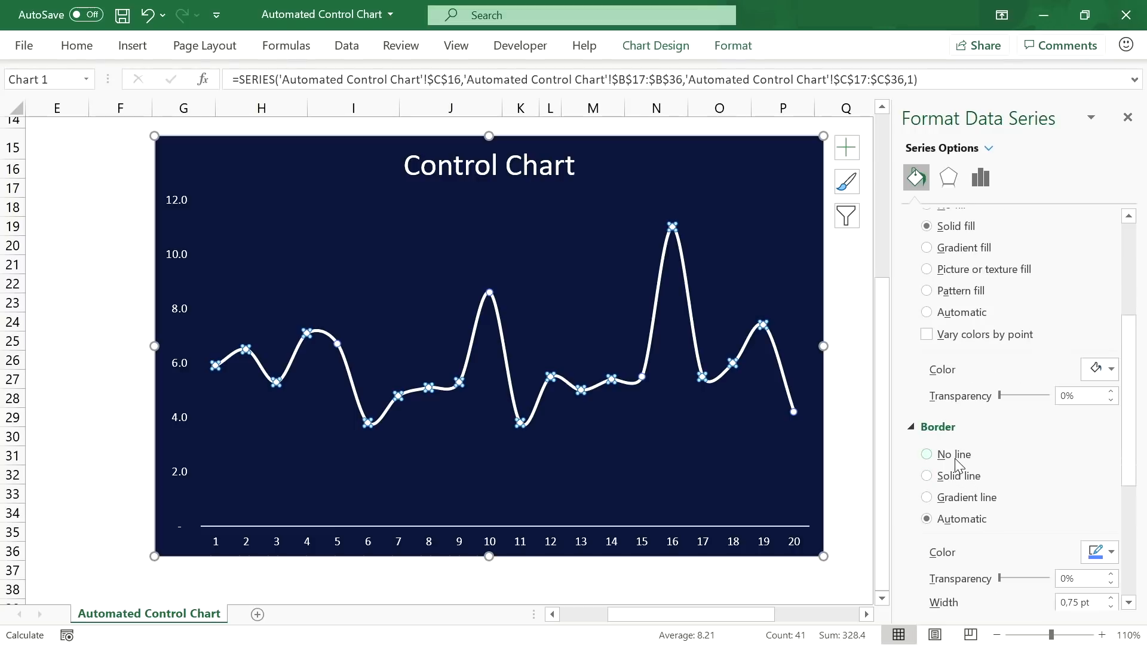
click(958, 476)
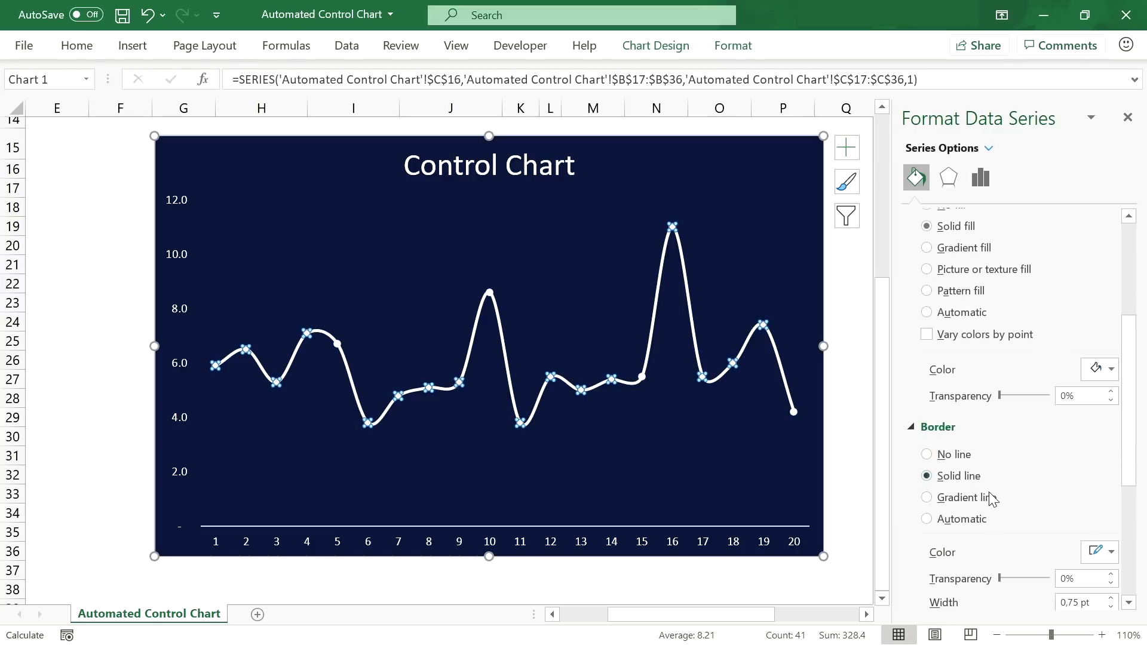
click(681, 442)
click(174, 162)
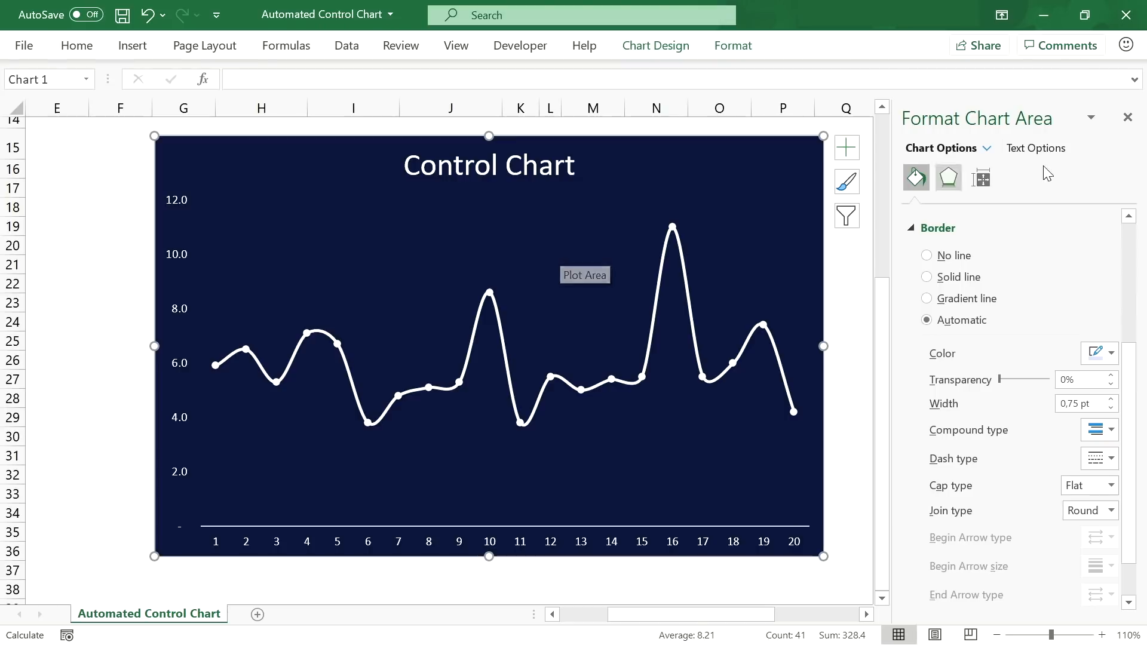
Step: At 70% zoom, move the control chart right and widen it
click(996, 635)
click(996, 635)
click(996, 634)
click(996, 634)
drag(866, 615, 731, 634)
drag(532, 335, 768, 334)
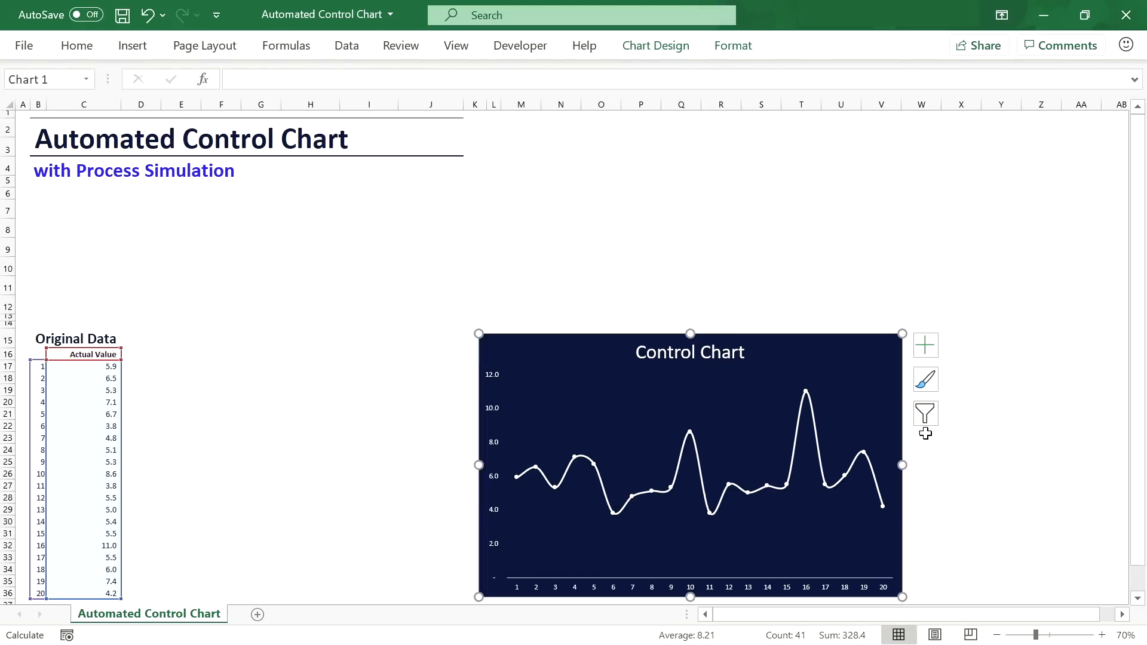
drag(903, 466, 983, 468)
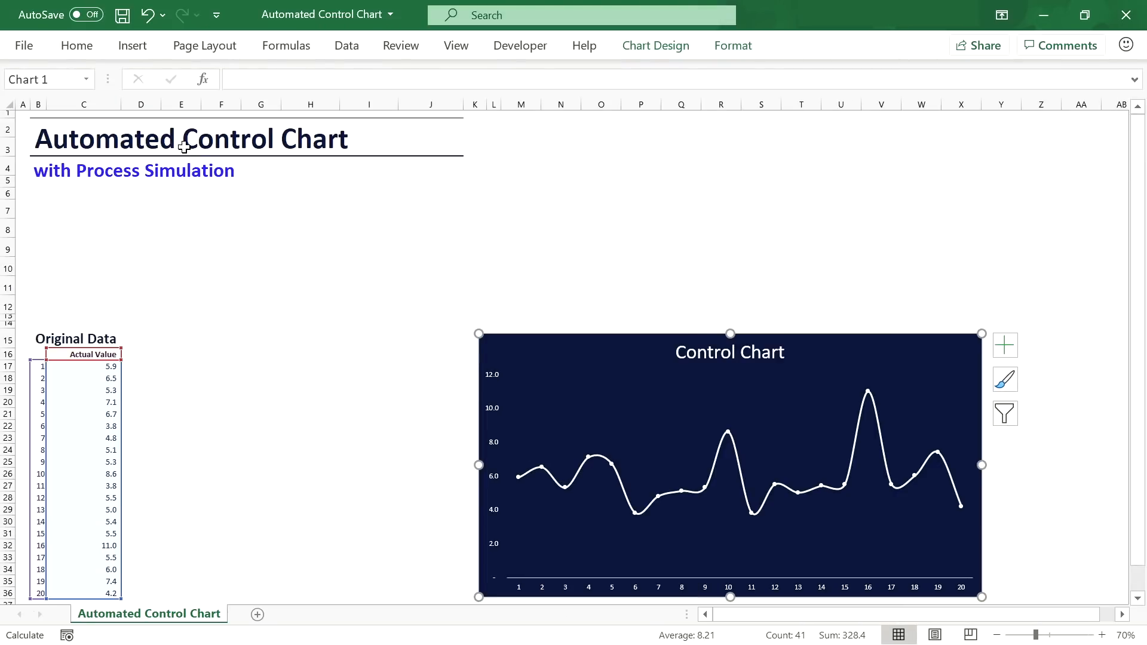
click(175, 139)
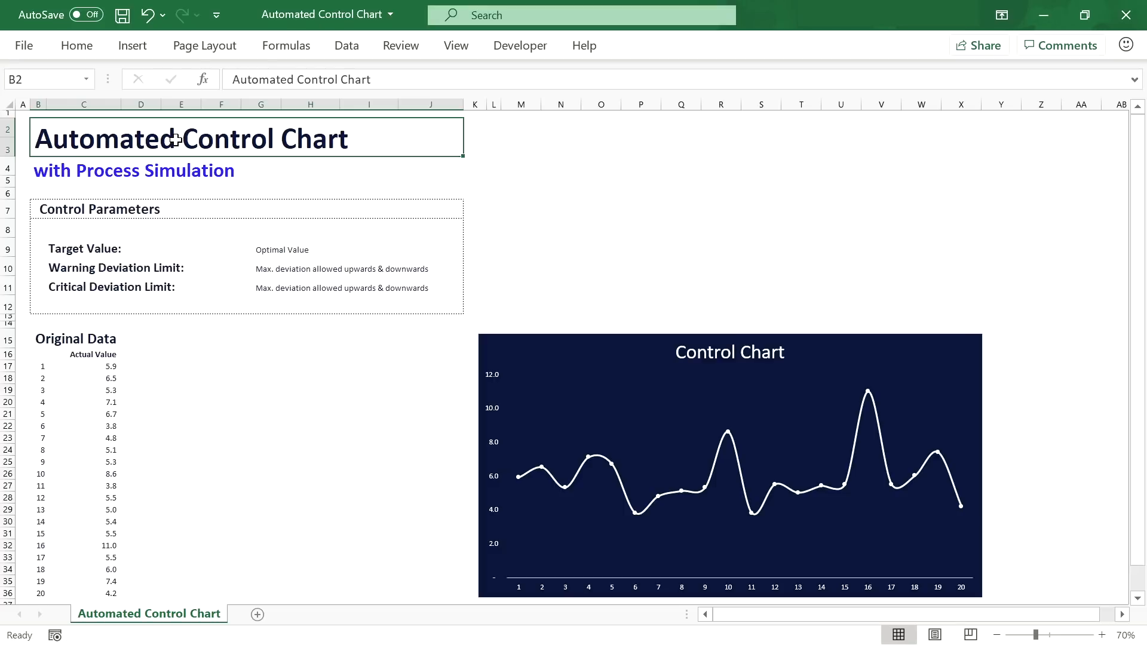
Step: Review the Control Parameters labels and notes, then select the target value cell F9
click(176, 209)
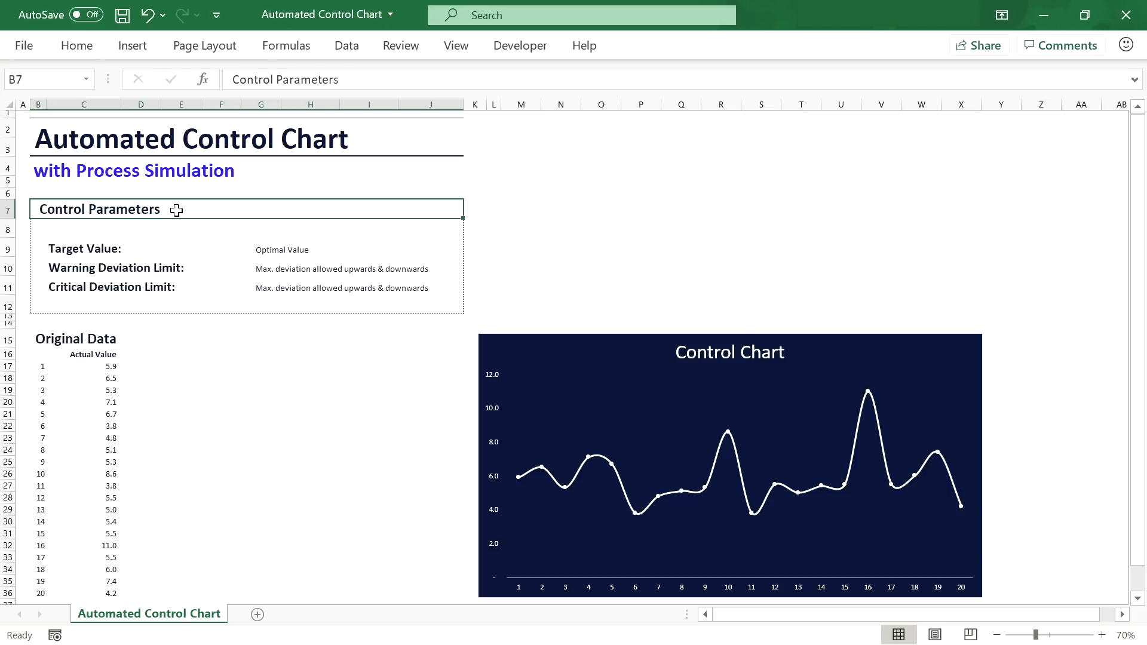
click(122, 247)
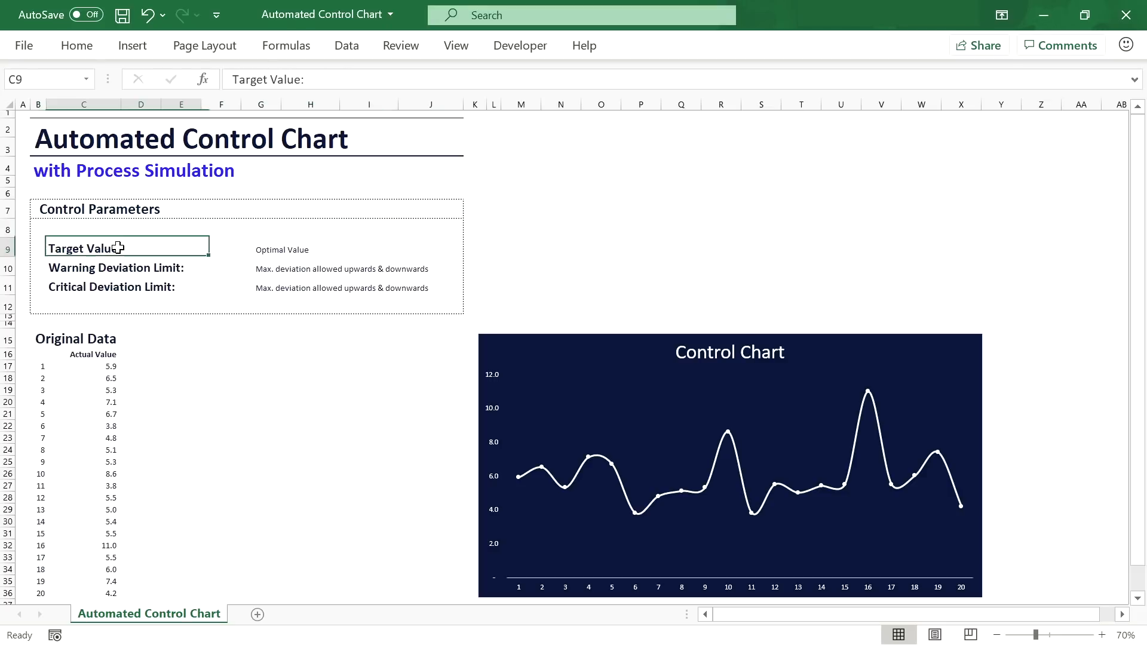
click(297, 248)
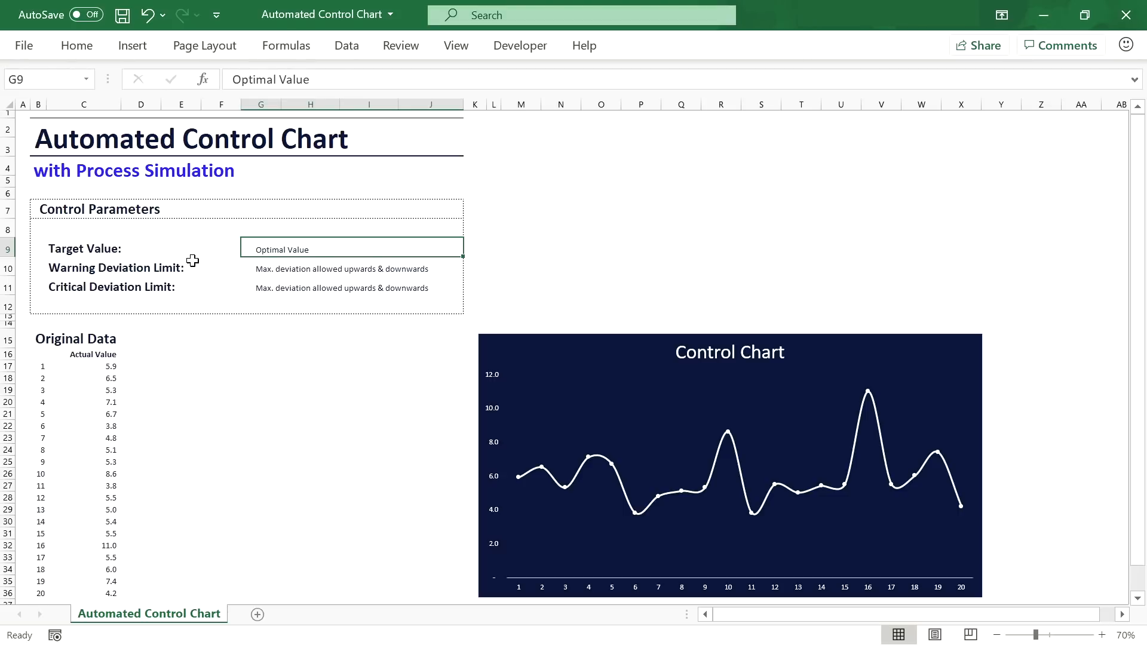
click(164, 267)
click(286, 268)
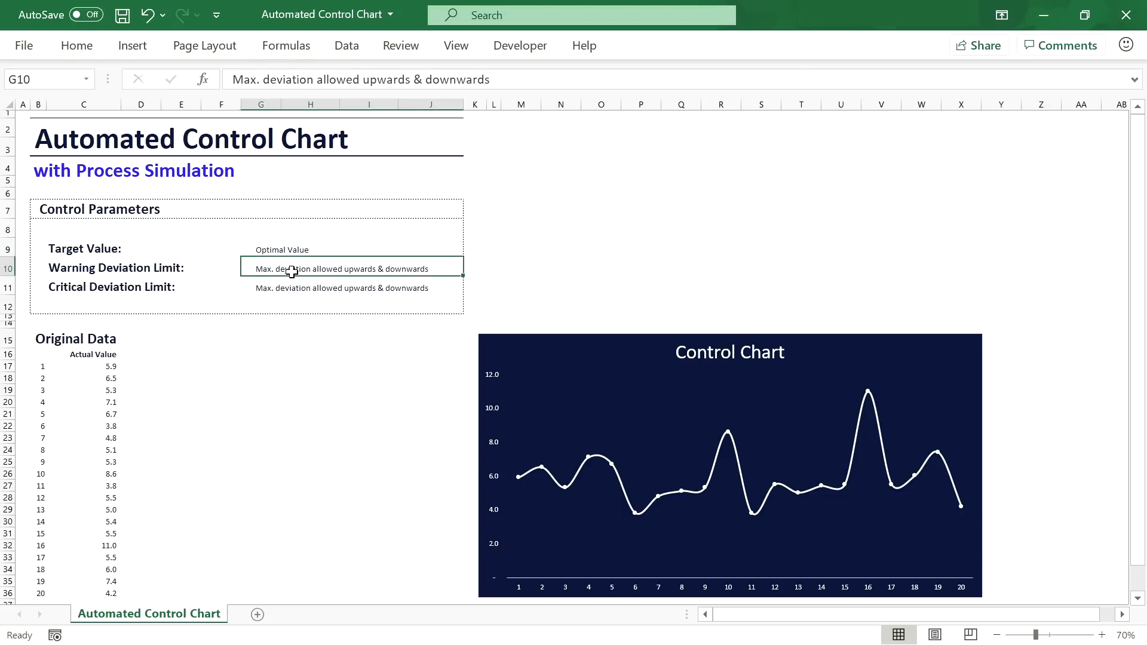
click(117, 288)
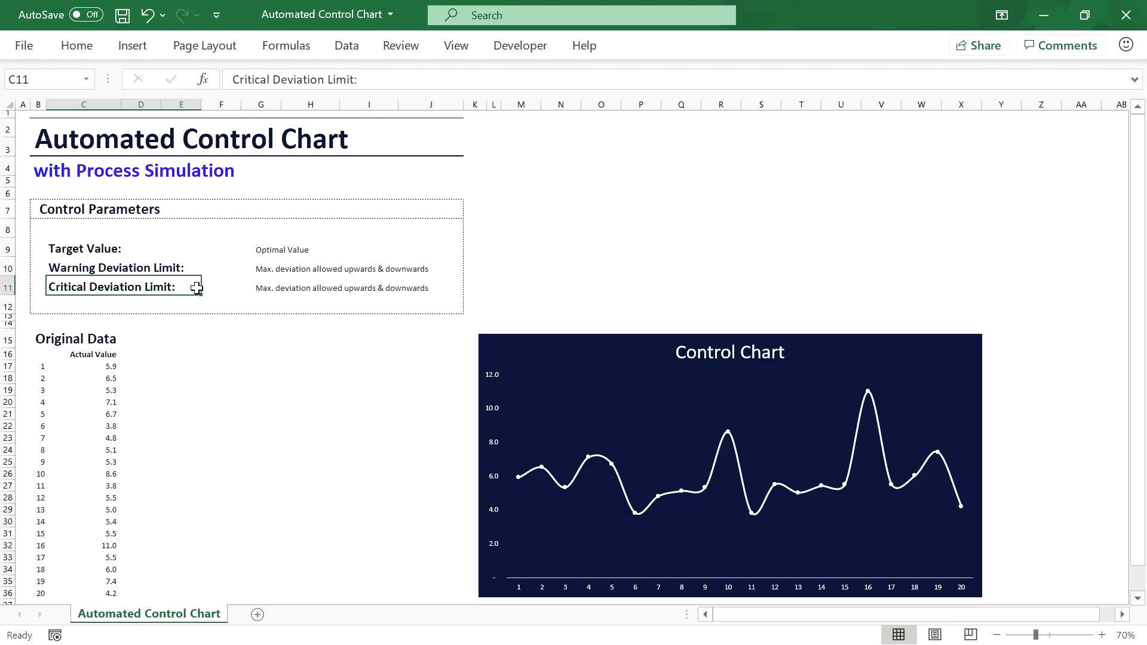
click(278, 289)
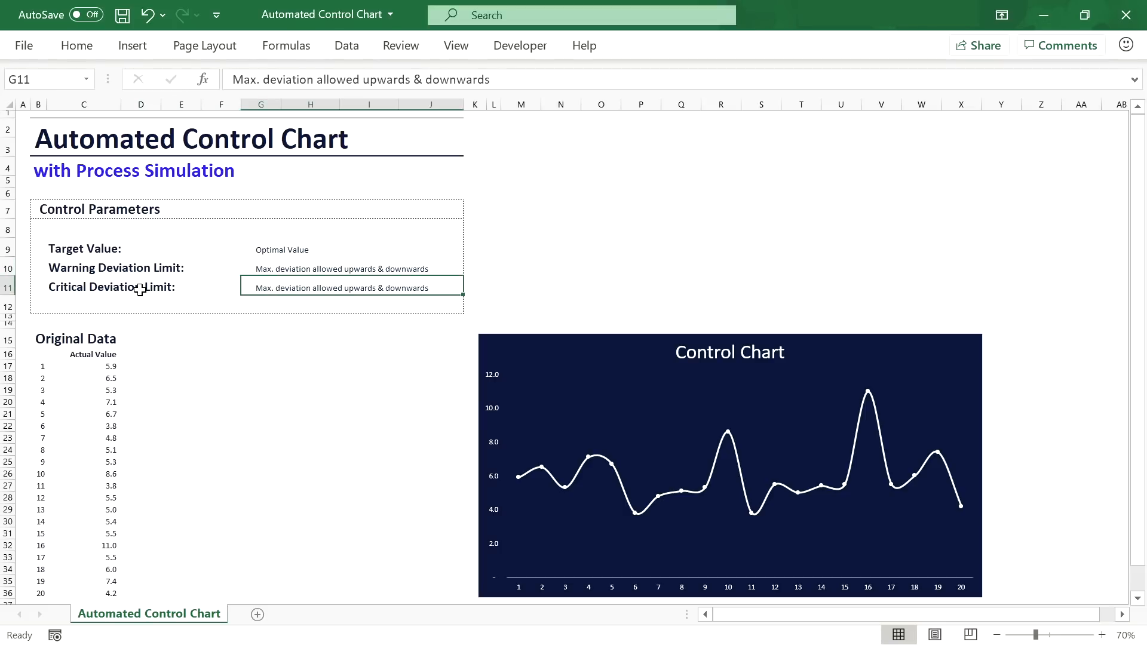
click(213, 253)
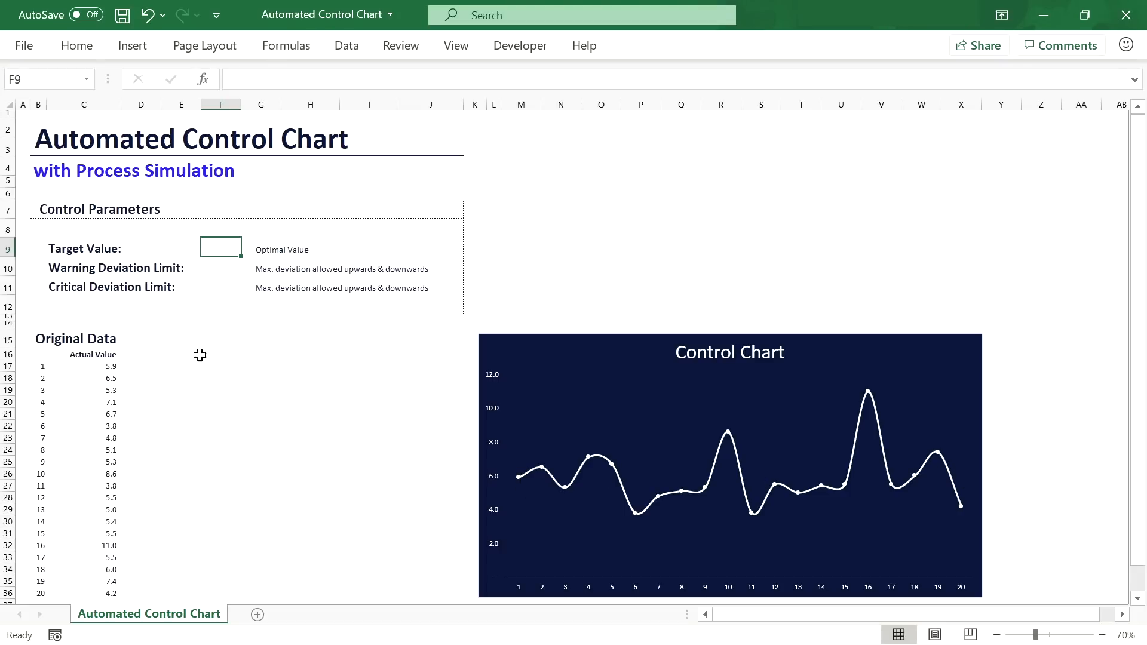
Step: Enter target value 6, warning limit 2 and critical limit 4 in F9:F11, then select F10:F11
text(6)
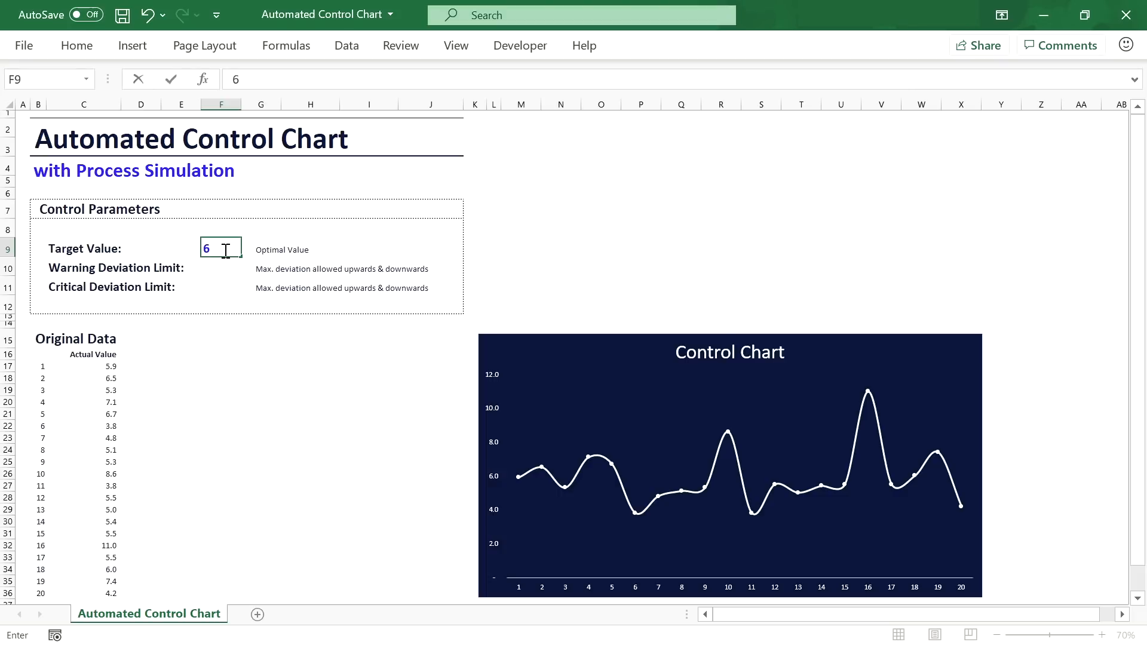
key(Return)
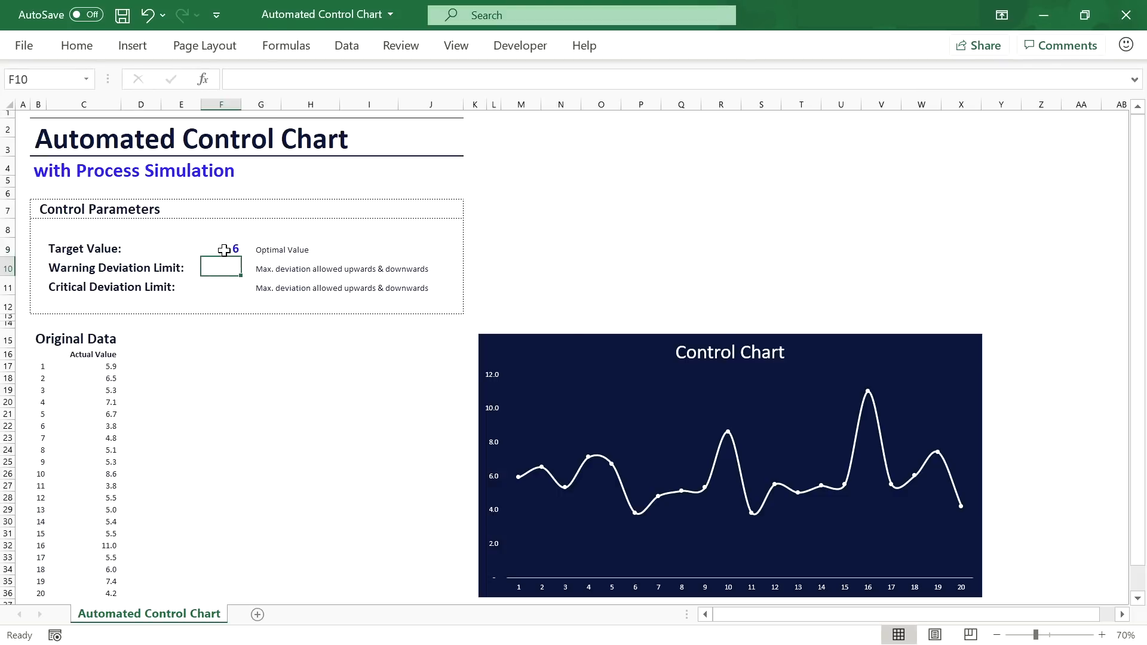
text(2)
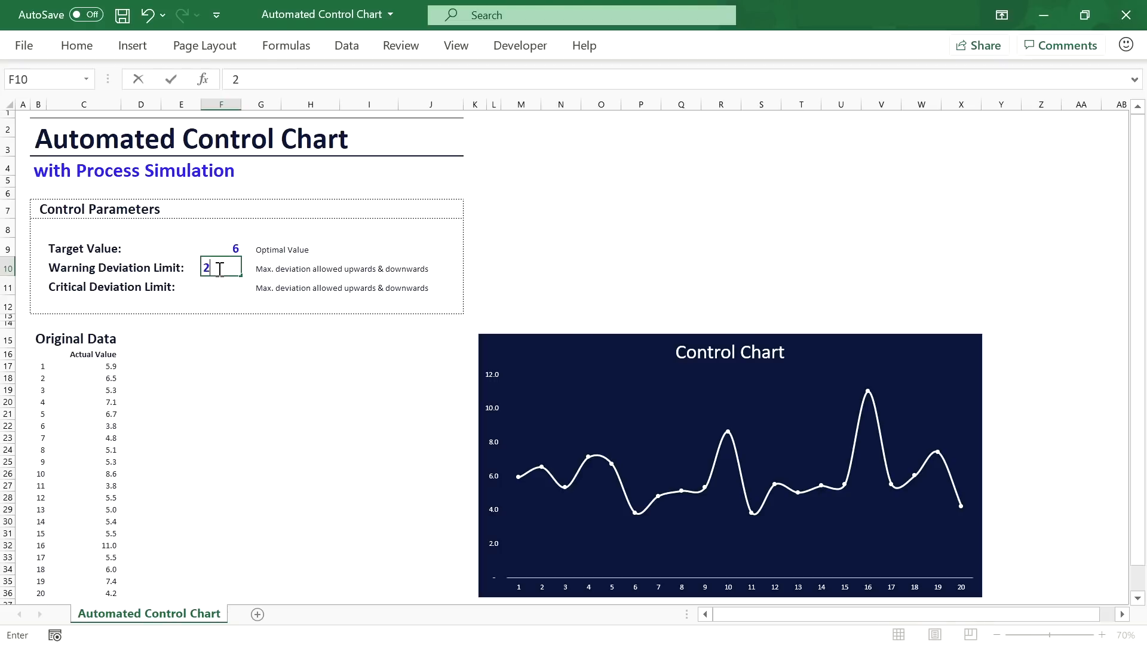
key(Return)
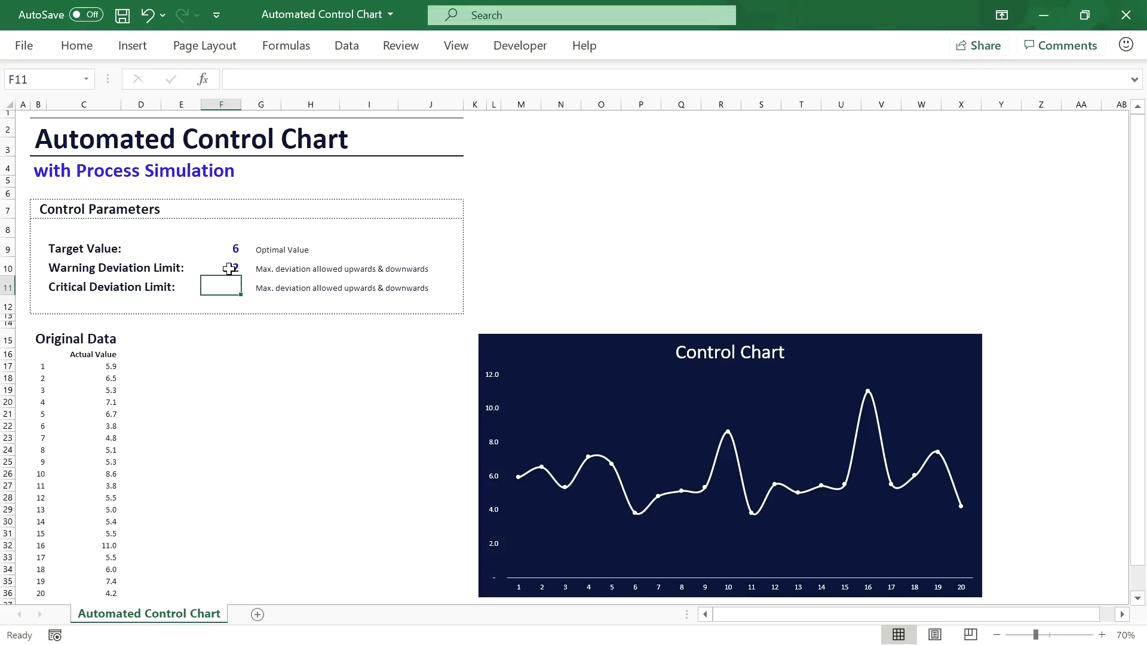
text(4)
key(Return)
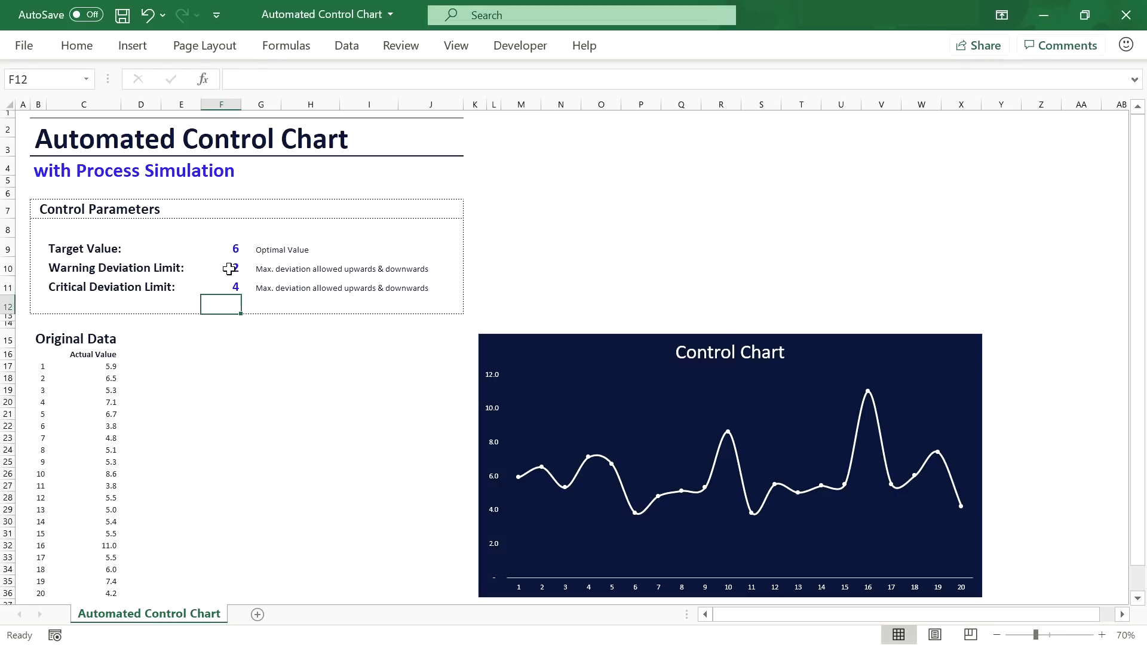
click(357, 280)
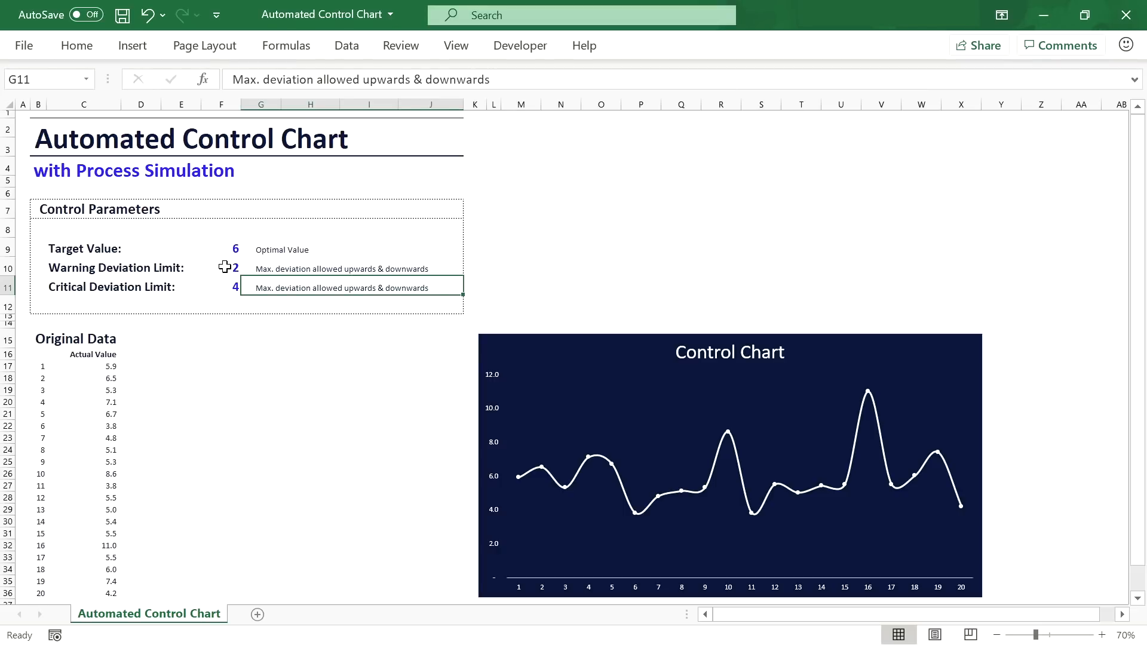
drag(224, 267, 225, 282)
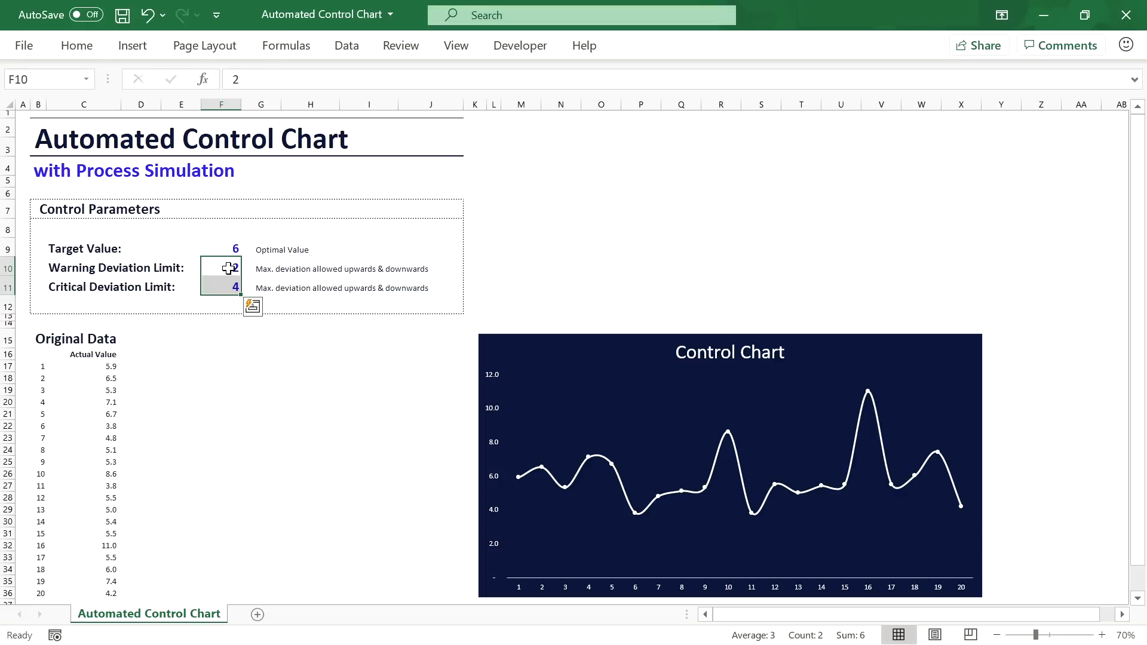
Step: Insert a ± symbol into warning limit cell F10, then delete it to leave the plain value
click(228, 268)
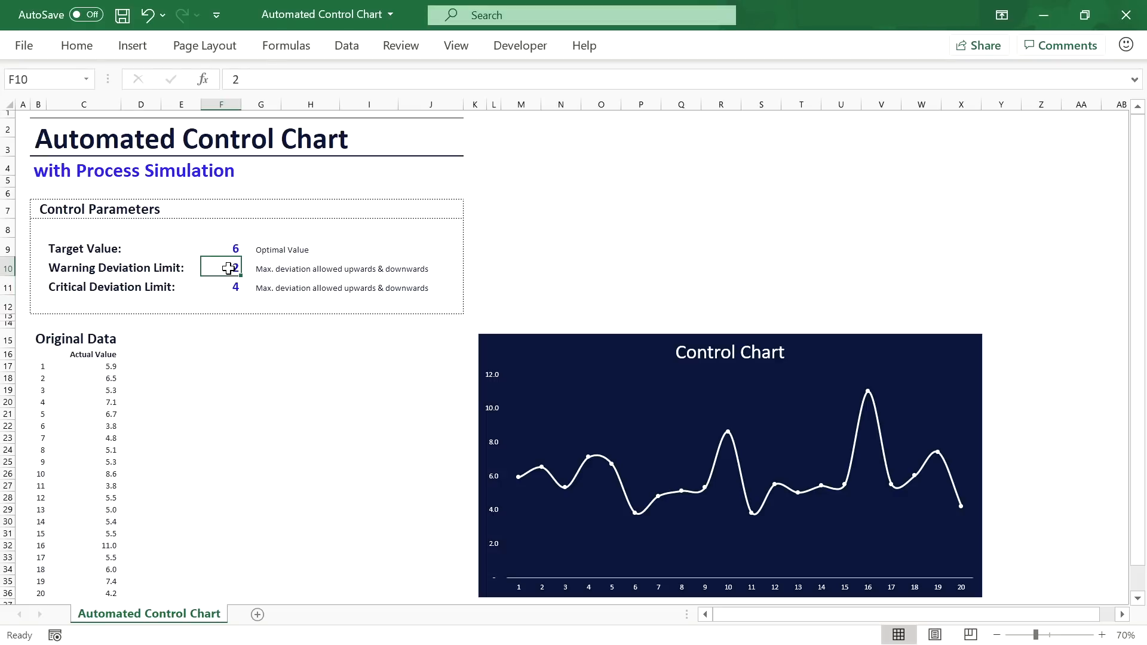
click(146, 52)
click(1063, 103)
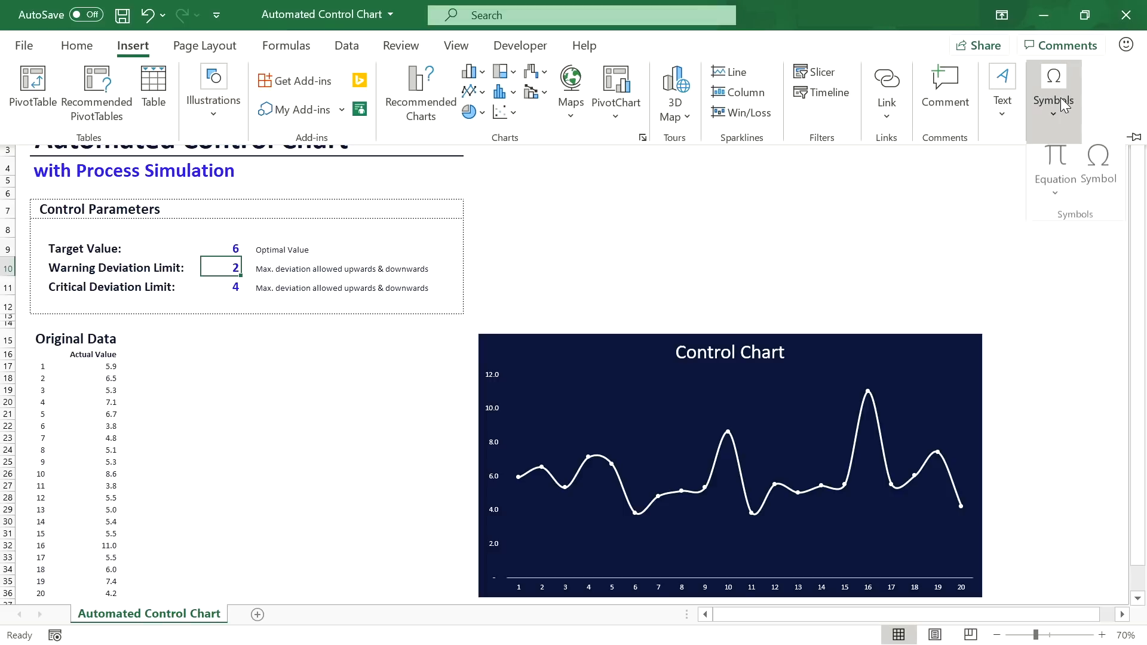
click(1098, 164)
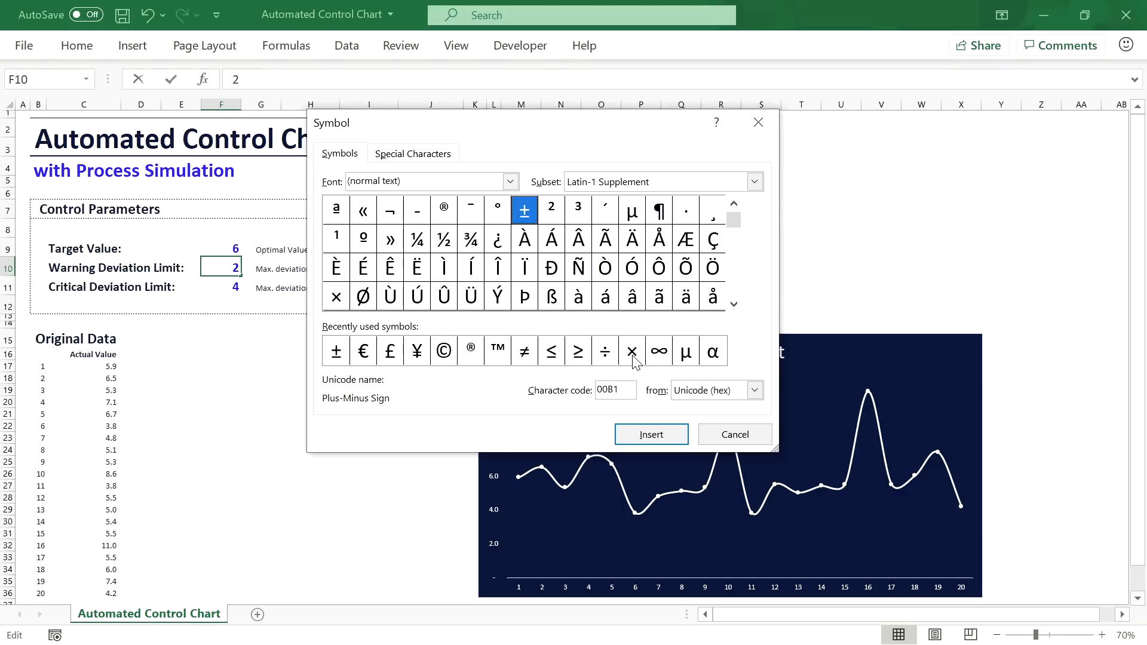
click(651, 435)
click(730, 431)
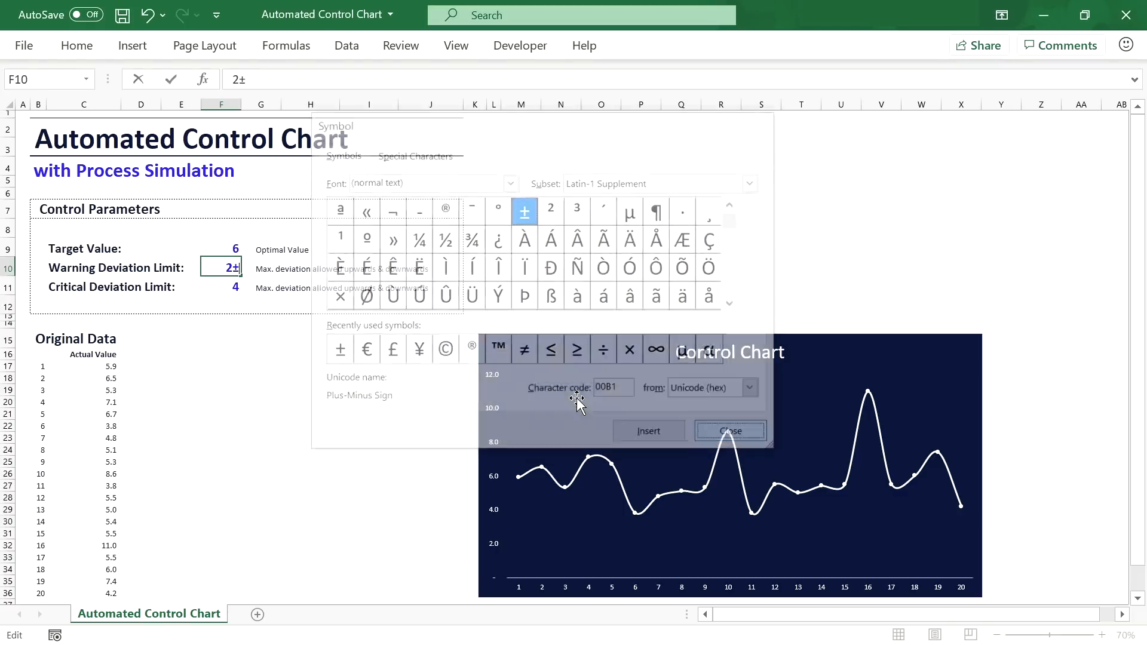
drag(233, 268, 230, 284)
key(BackSpace)
key(Return)
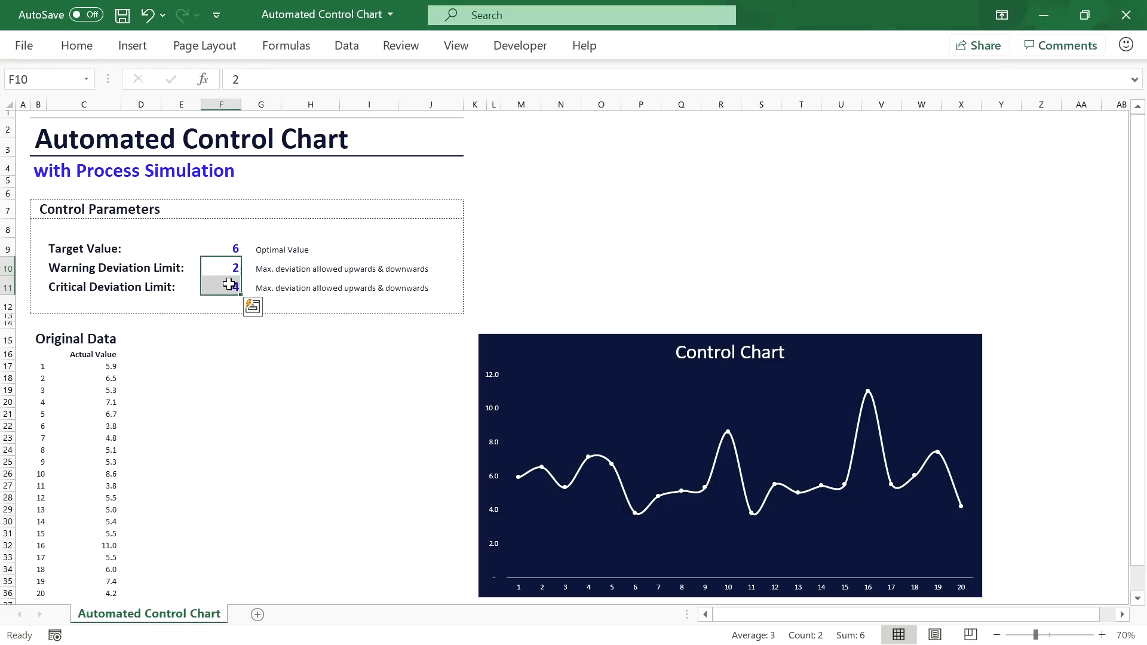
Step: Give the limit cells a custom ± one-decimal number format so they read ± 2.0 and ± 4.0
click(91, 44)
click(548, 81)
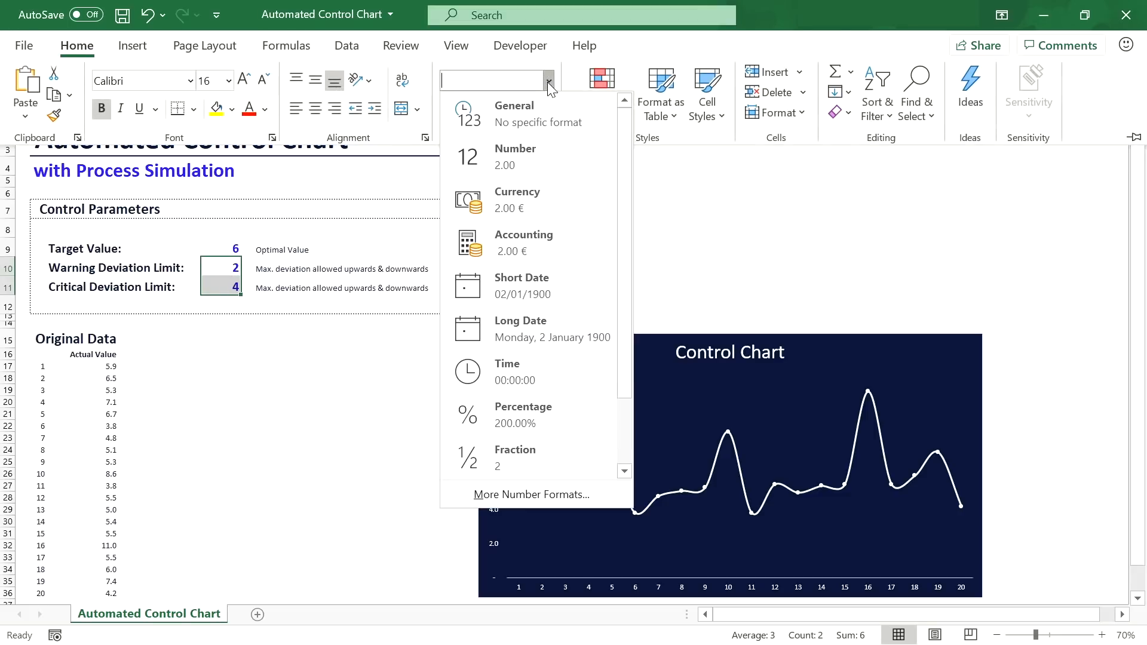
scroll(550, 439, down, 2)
click(549, 494)
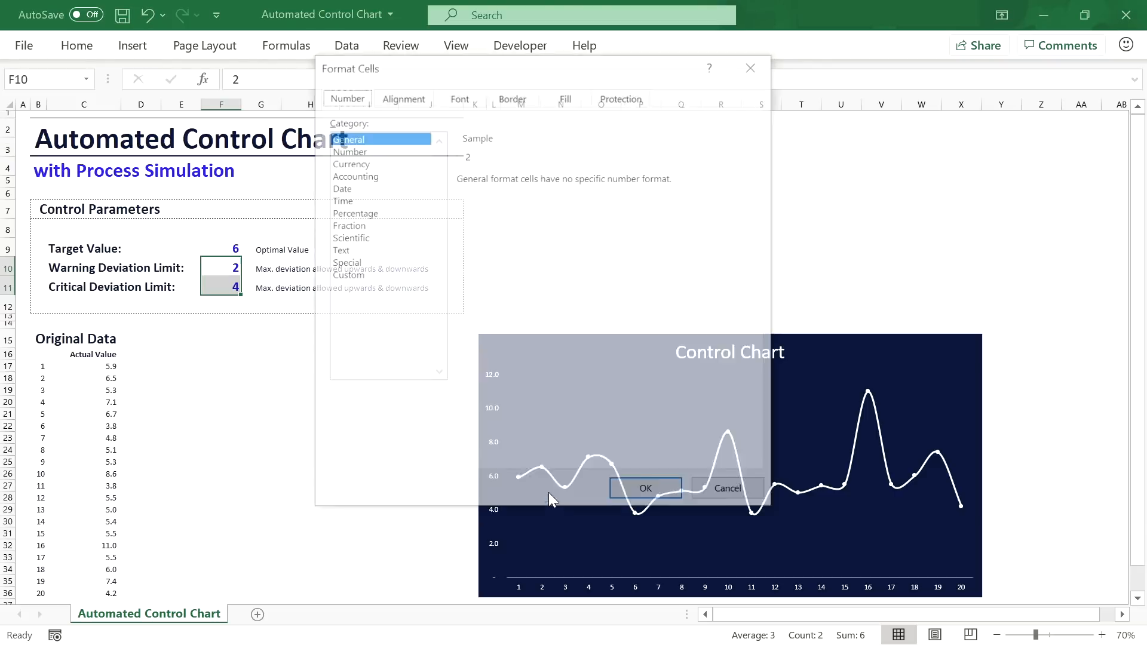
click(382, 276)
double_click(486, 193)
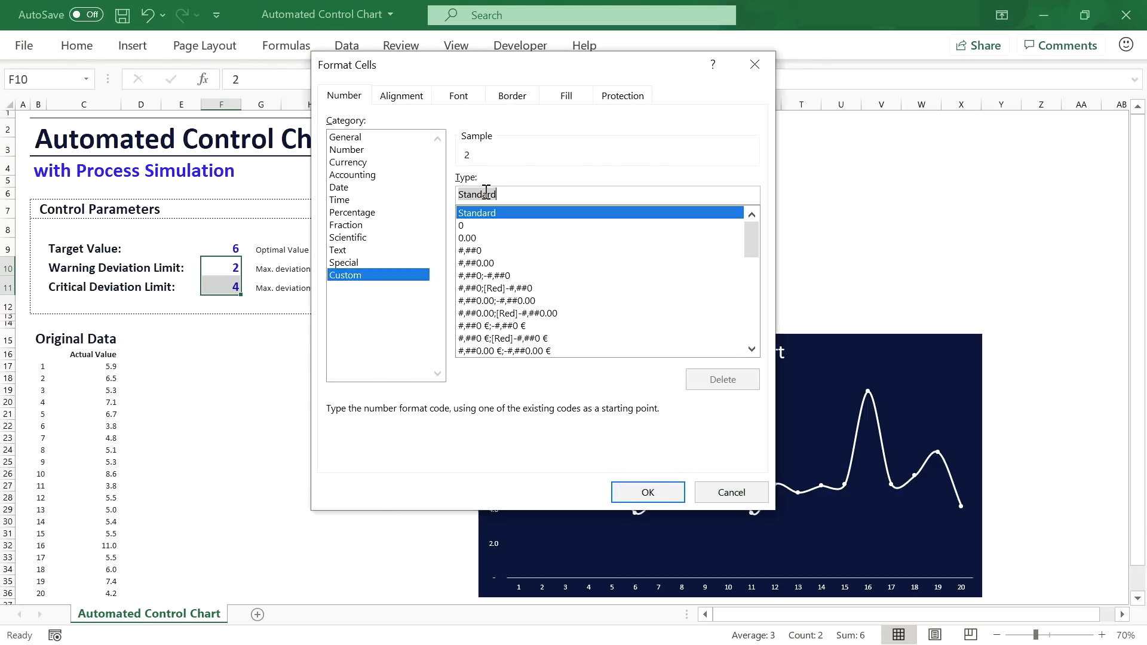
text(± 0.0)
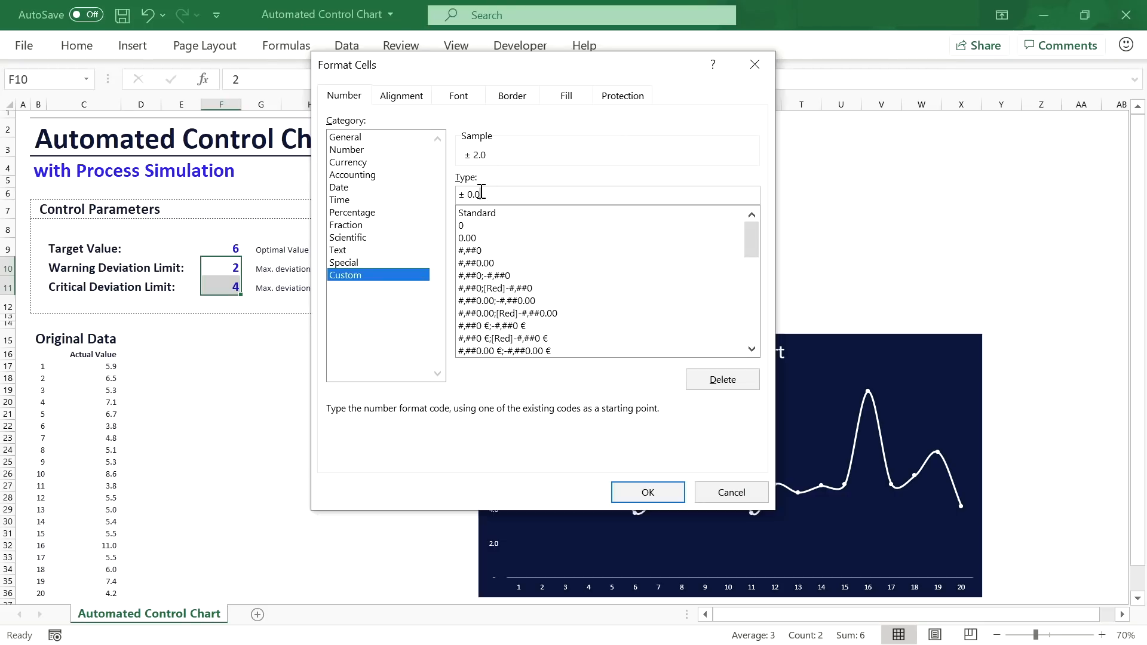
click(647, 492)
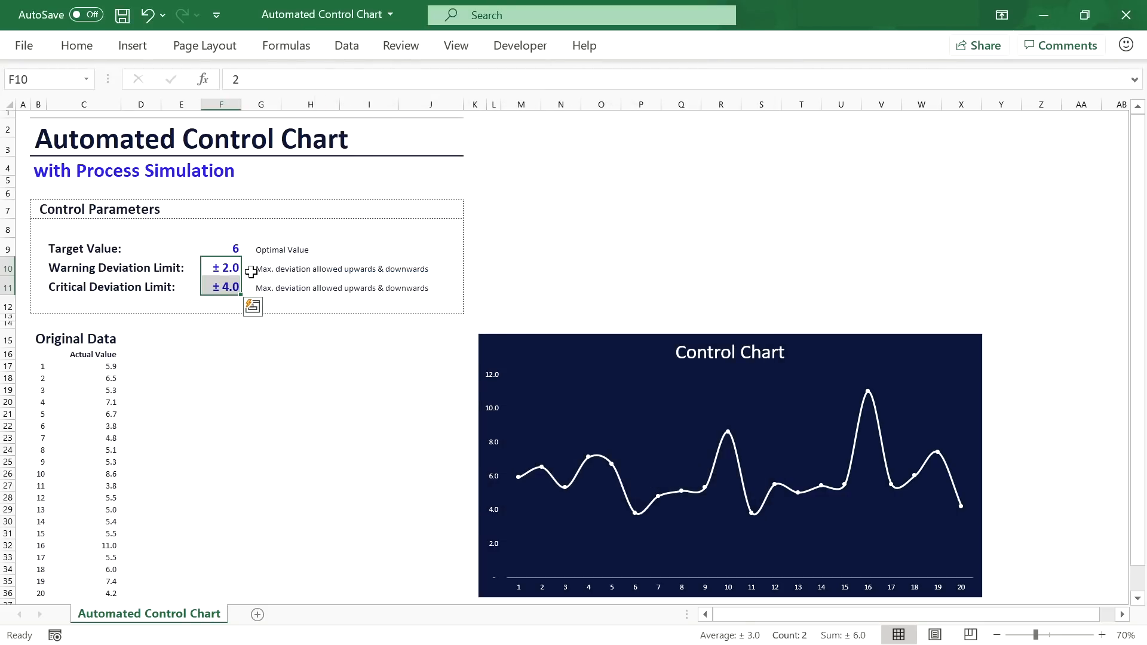
Step: Apply the custom 0.0 format to target value F9 so it shows 6.0
click(227, 248)
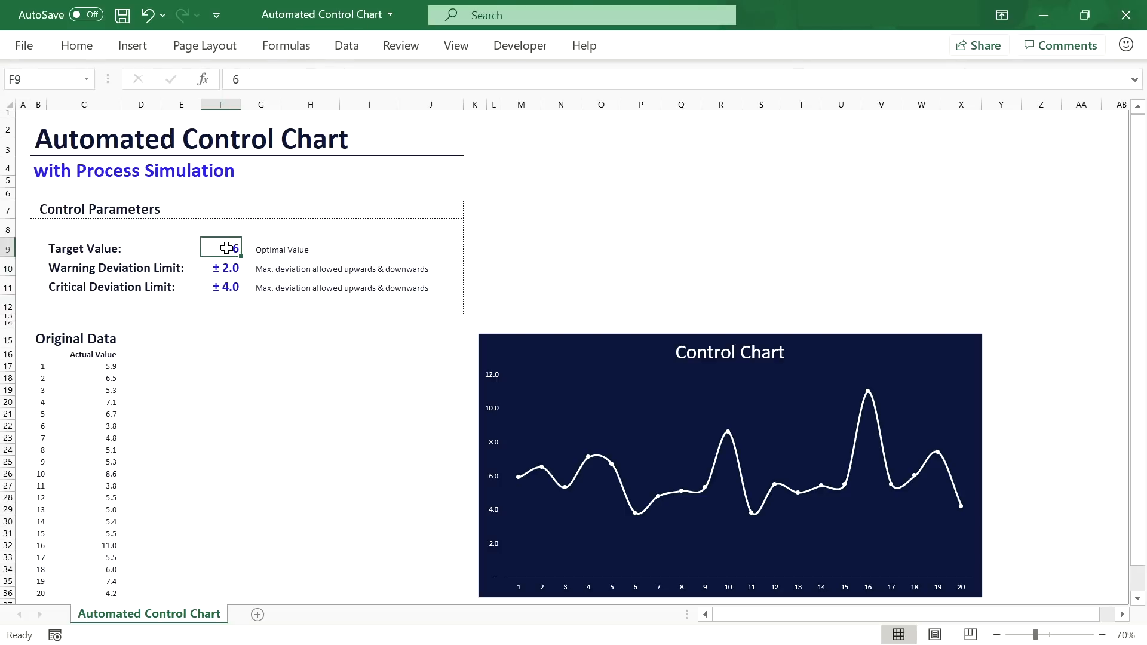
click(76, 46)
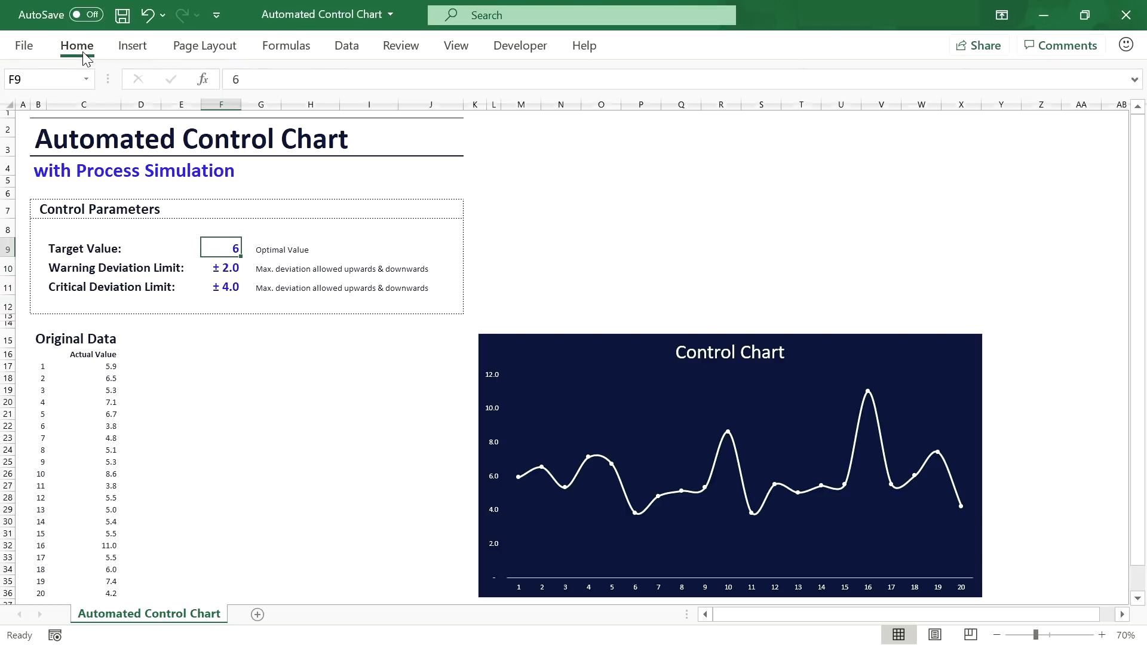
click(548, 81)
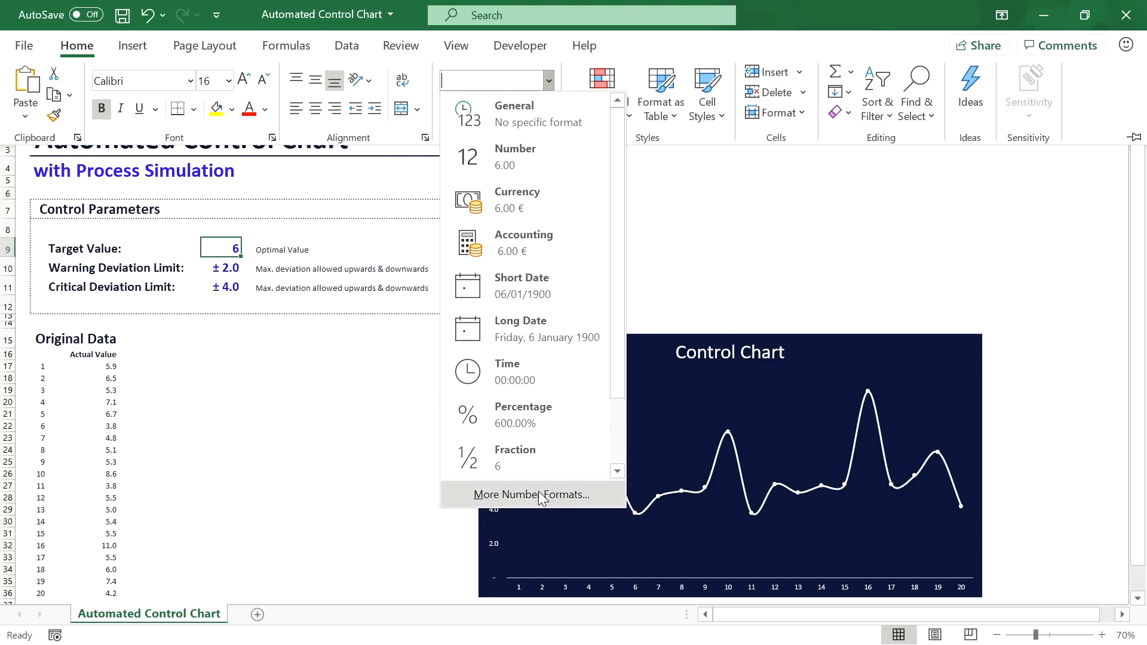
click(539, 491)
click(376, 275)
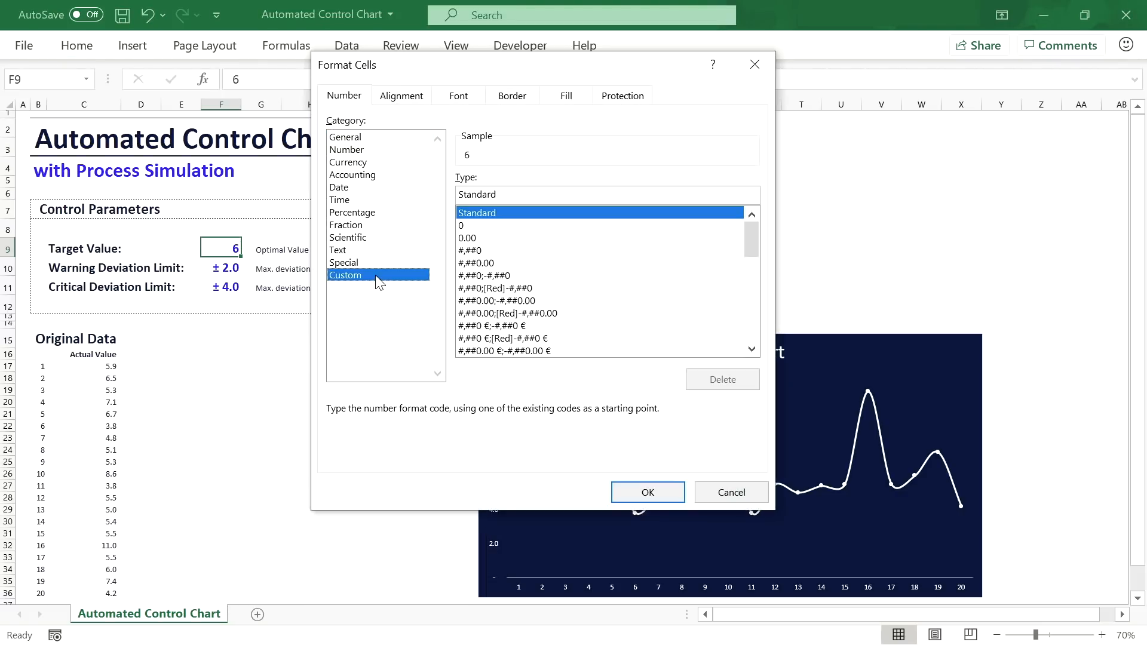
double_click(508, 189)
text(0.0)
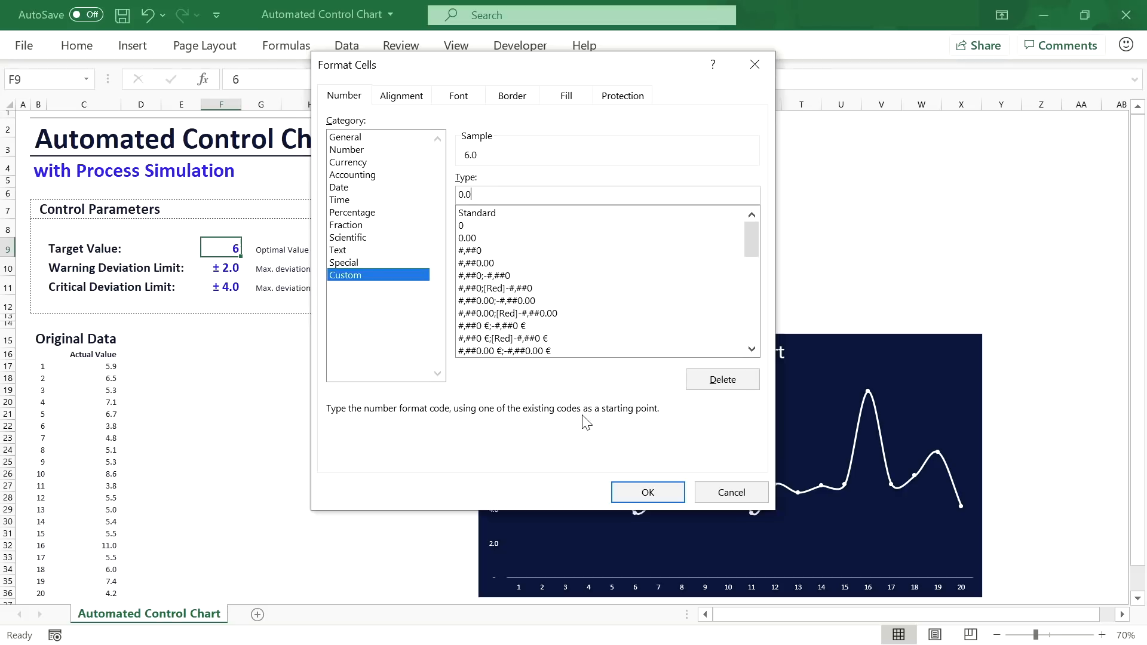
click(648, 492)
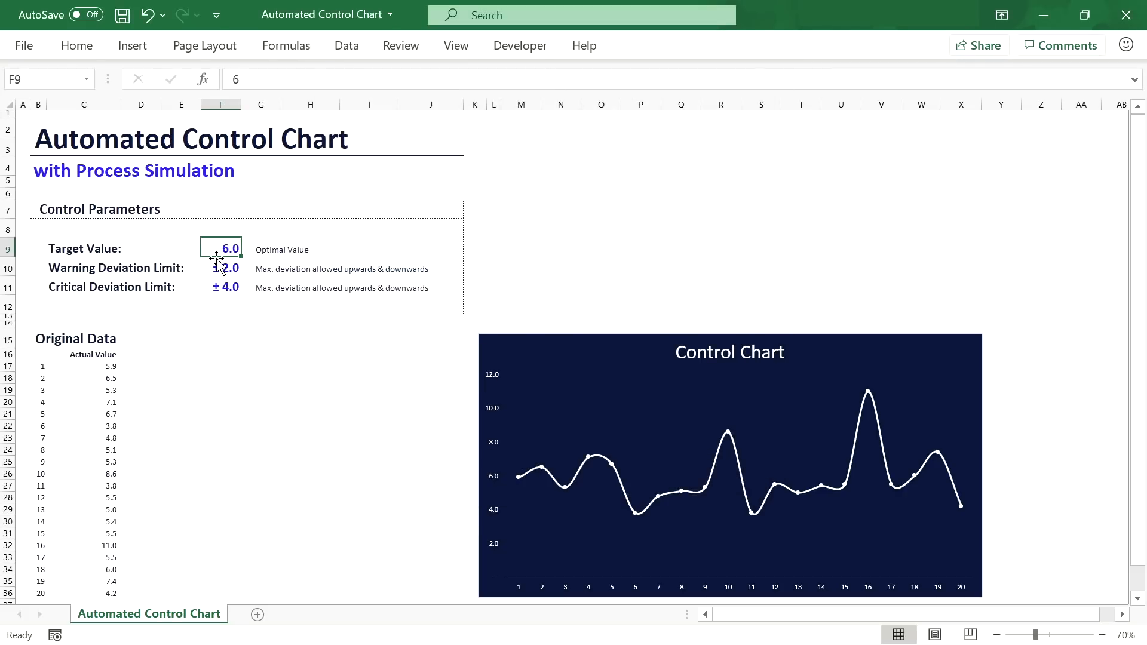
click(157, 336)
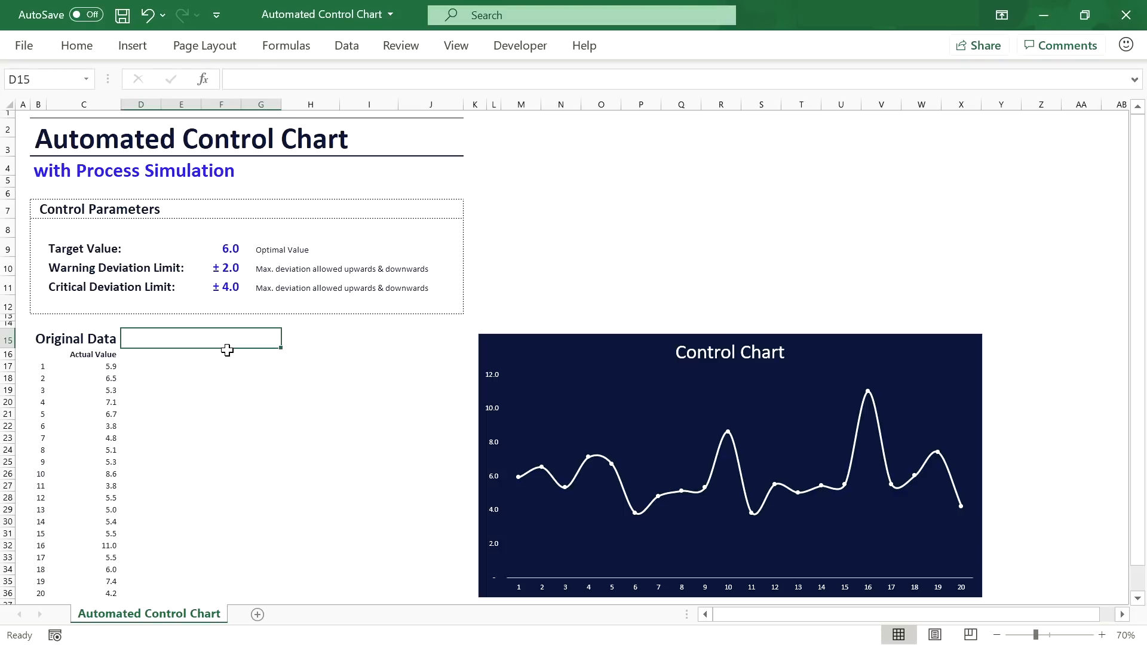
Step: Enter 'Limit Lines' in D15 and the labels LCL, LWL, UWL, UCL across D16:G16
text(Limit)
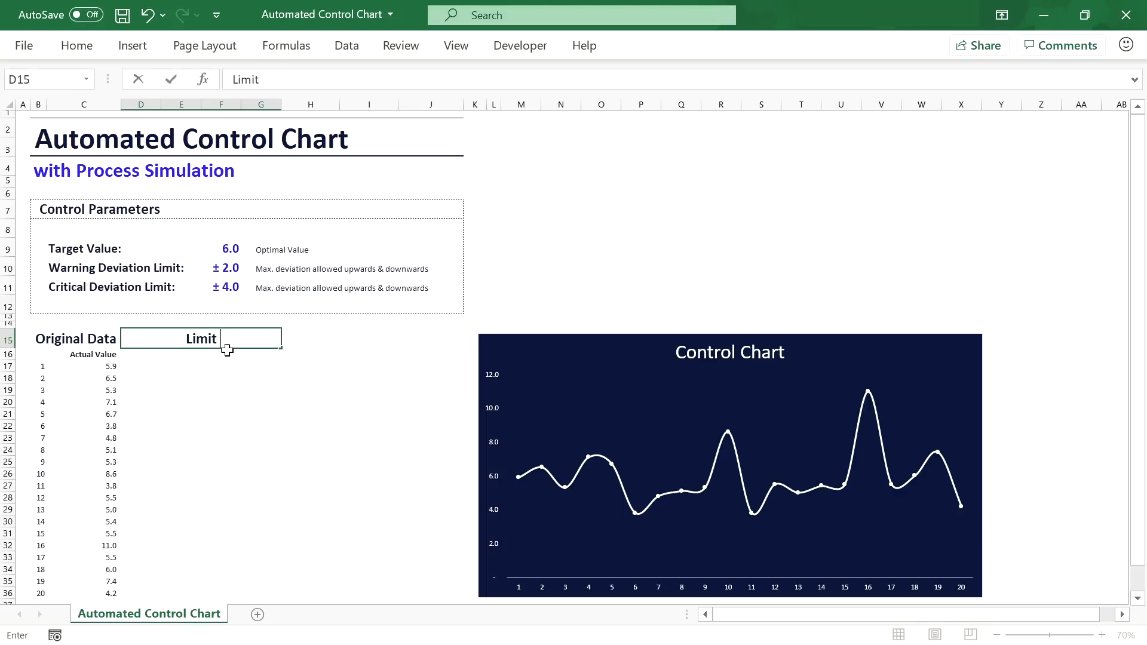
text( Lines)
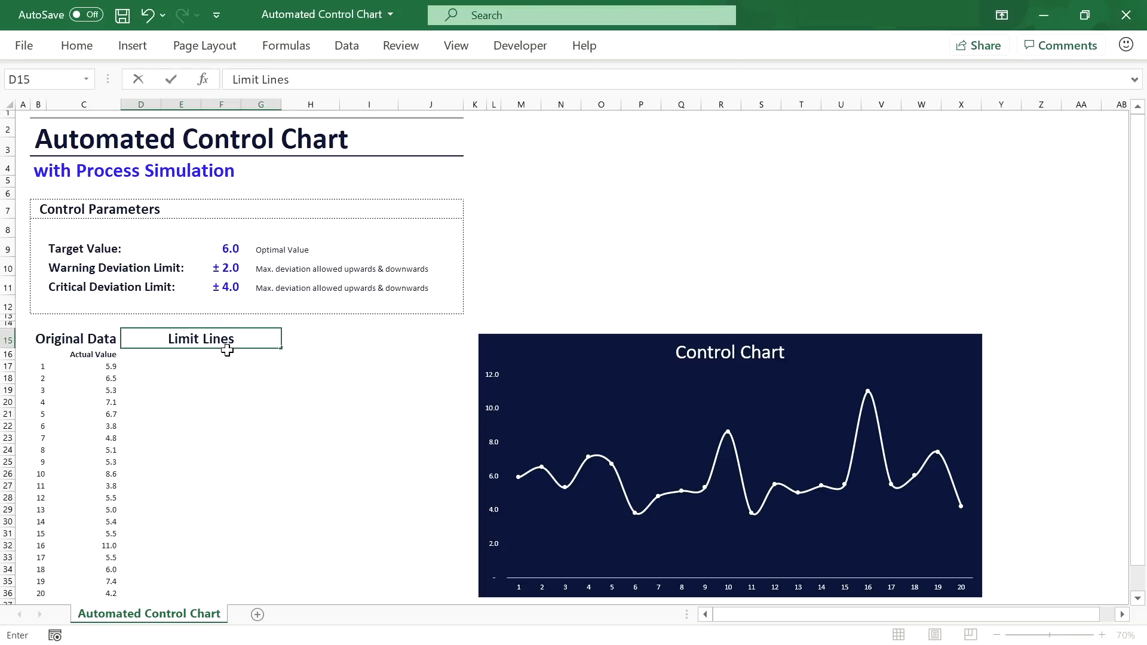
key(Return)
text(LCL)
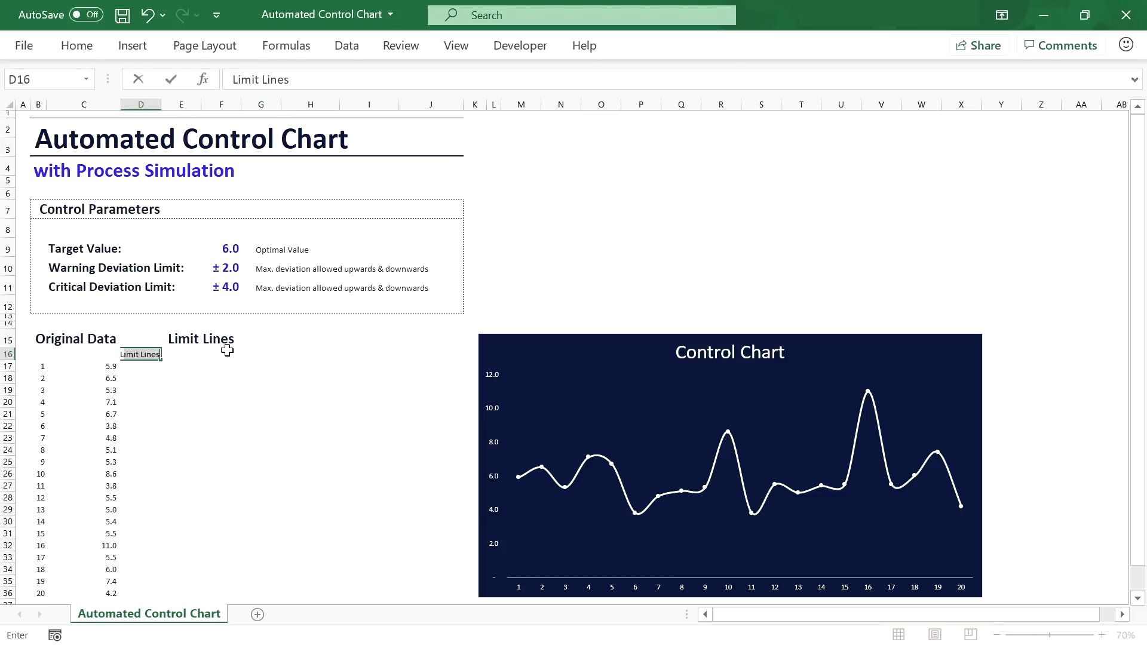
key(Return)
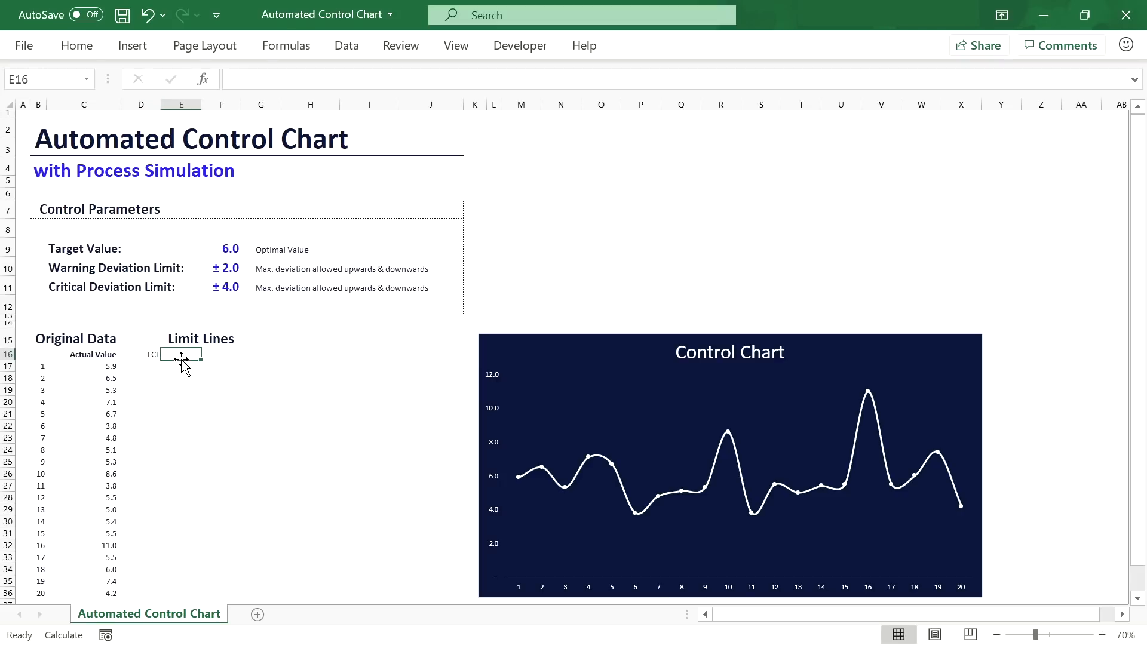
click(188, 354)
text(UCL)
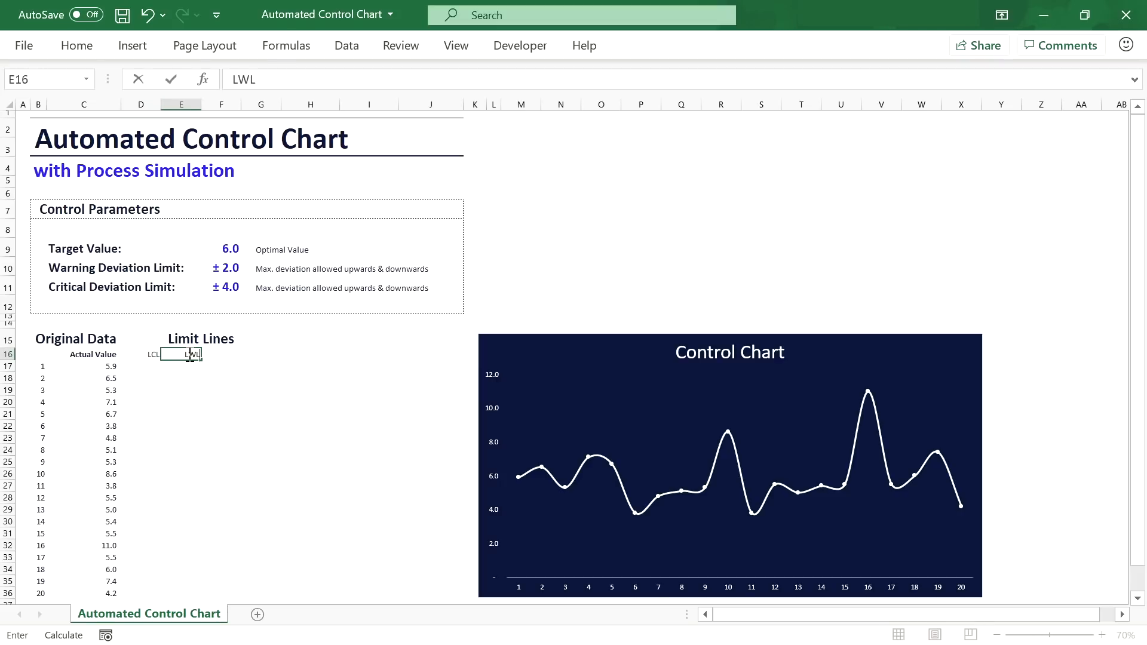
key(Tab)
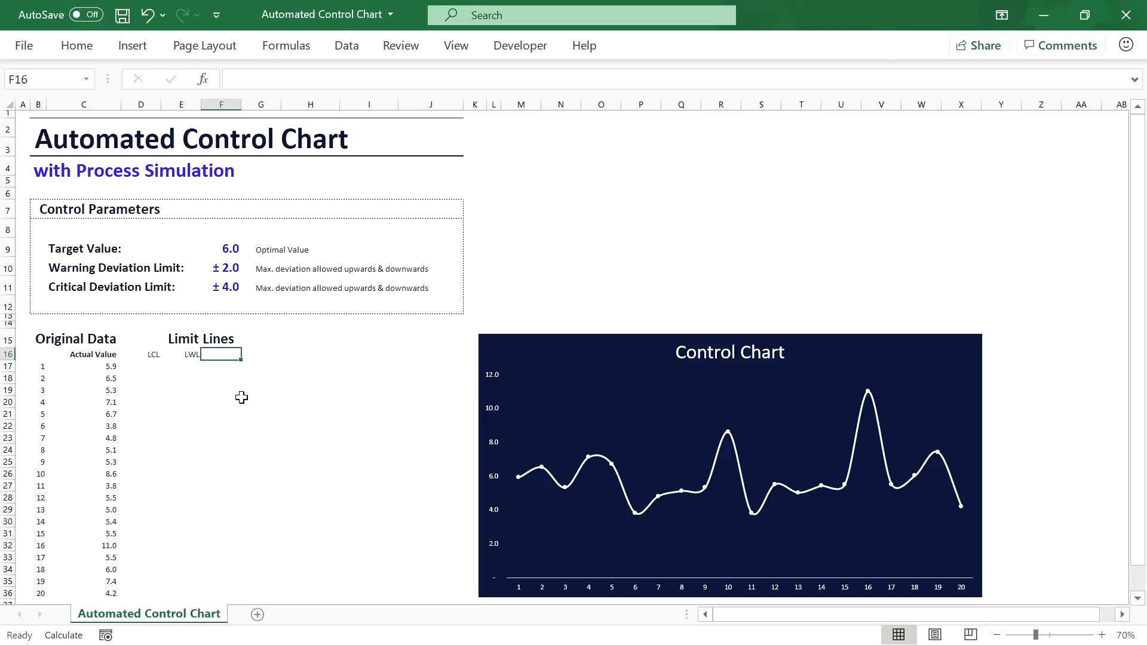
text(UWL)
key(Tab)
text(UC)
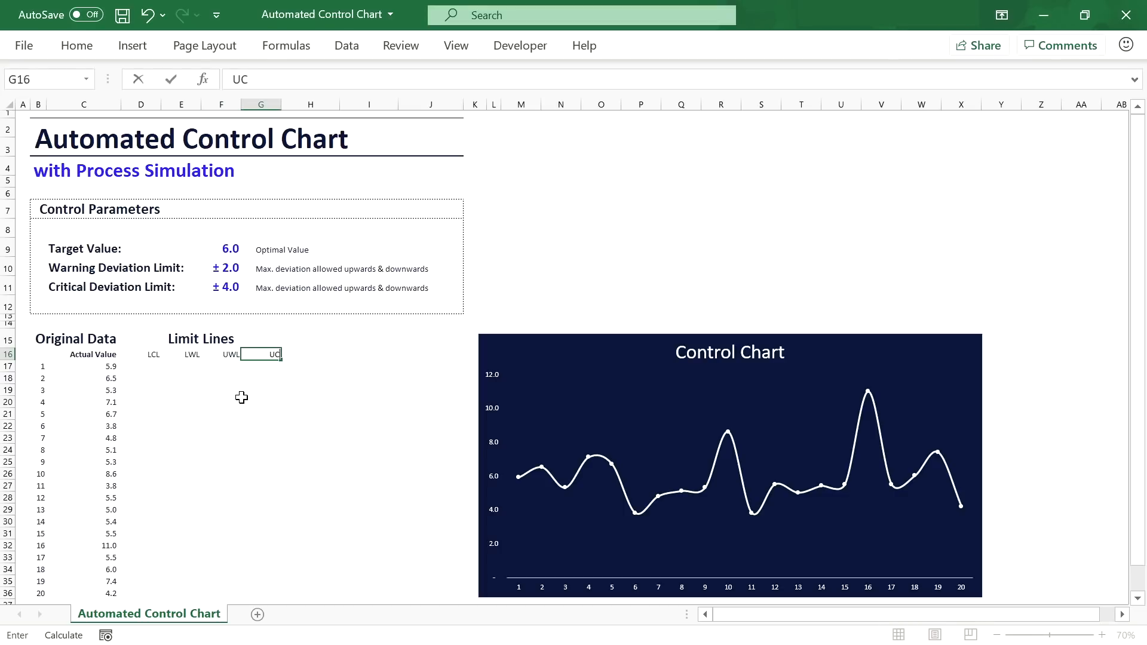
key(Return)
Step: Make the four limit labels in D16:G16 bold
drag(143, 354, 271, 356)
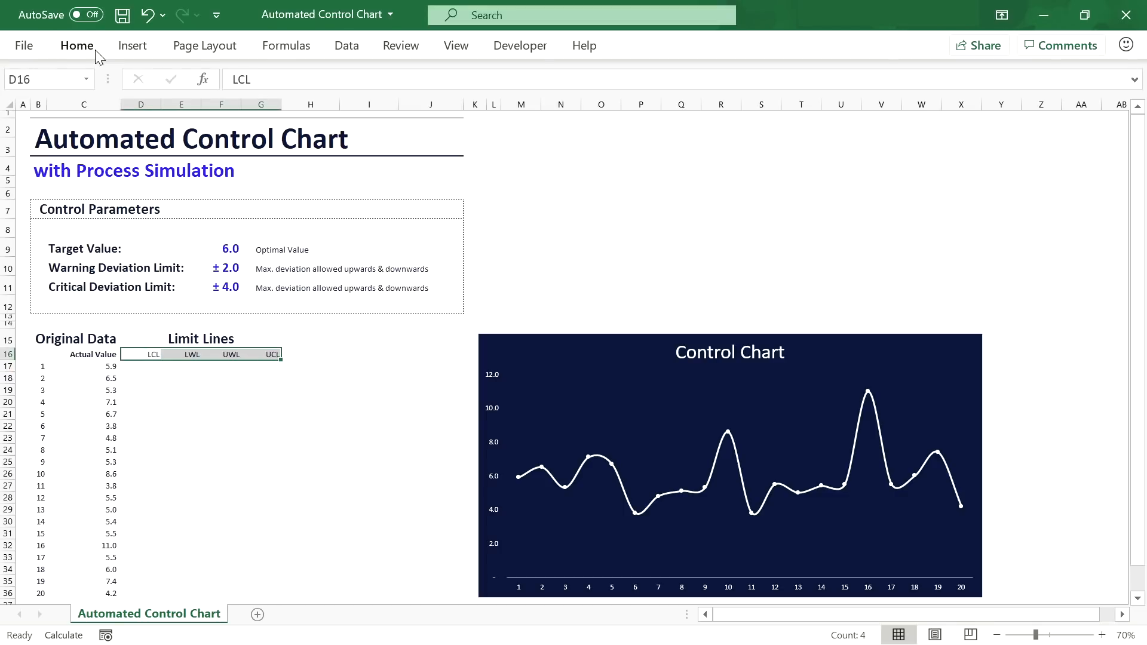
click(77, 46)
click(102, 109)
click(1102, 635)
click(1103, 635)
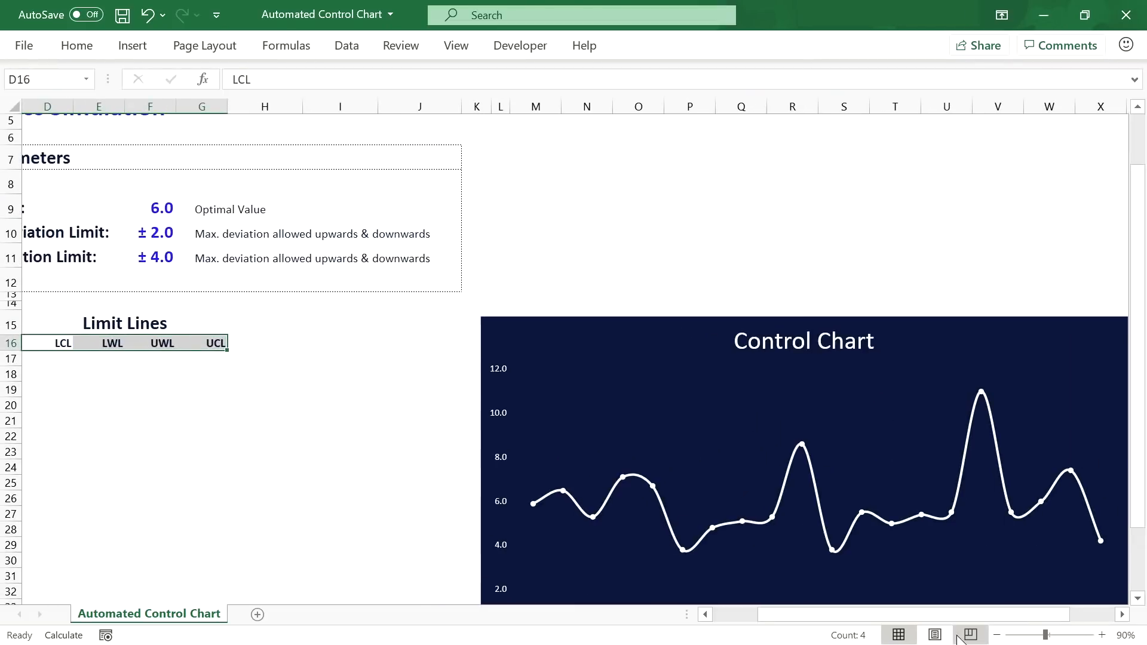
drag(956, 615, 905, 616)
click(1102, 635)
Step: Enter the LCL formula =$F$9-$F$11 in D17
click(222, 357)
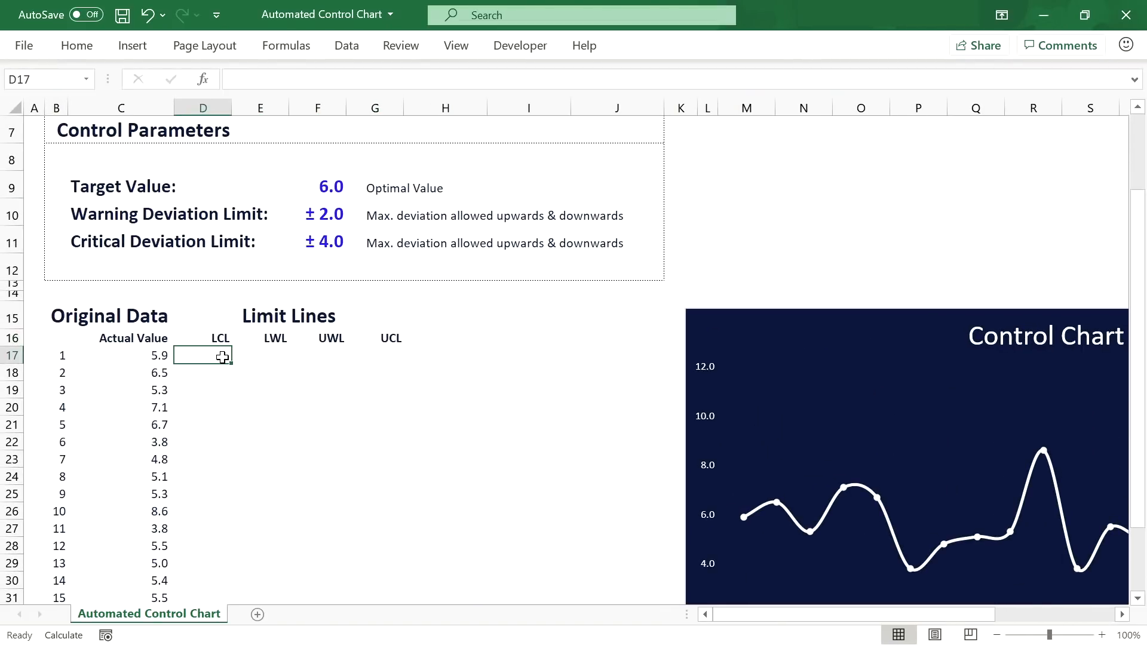
text(=)
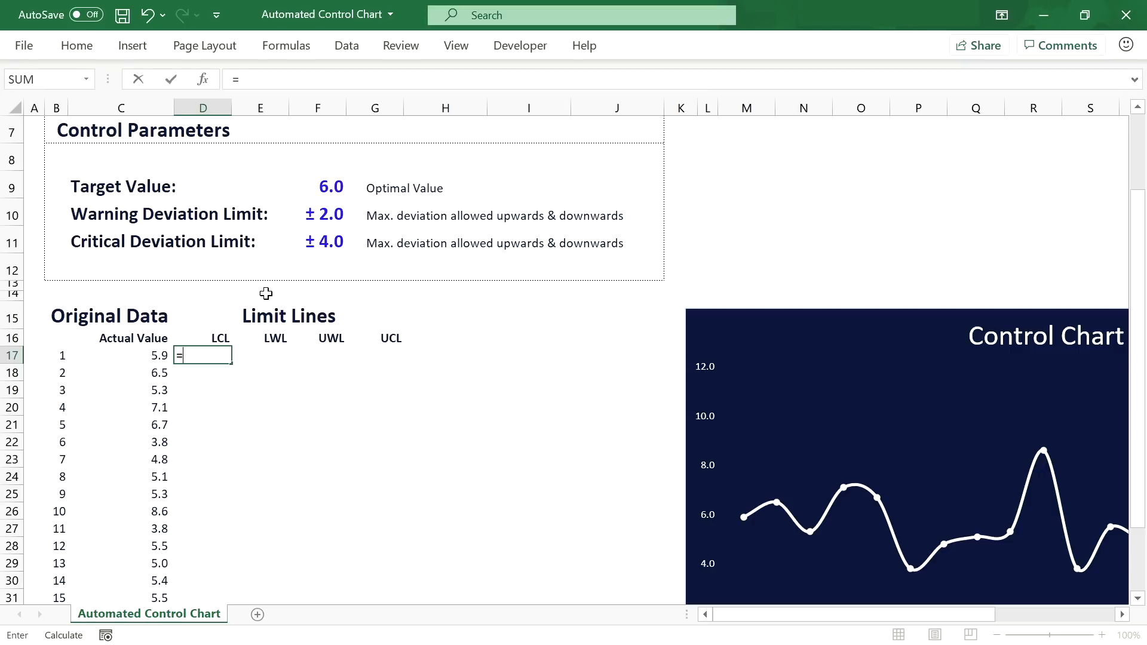
click(336, 185)
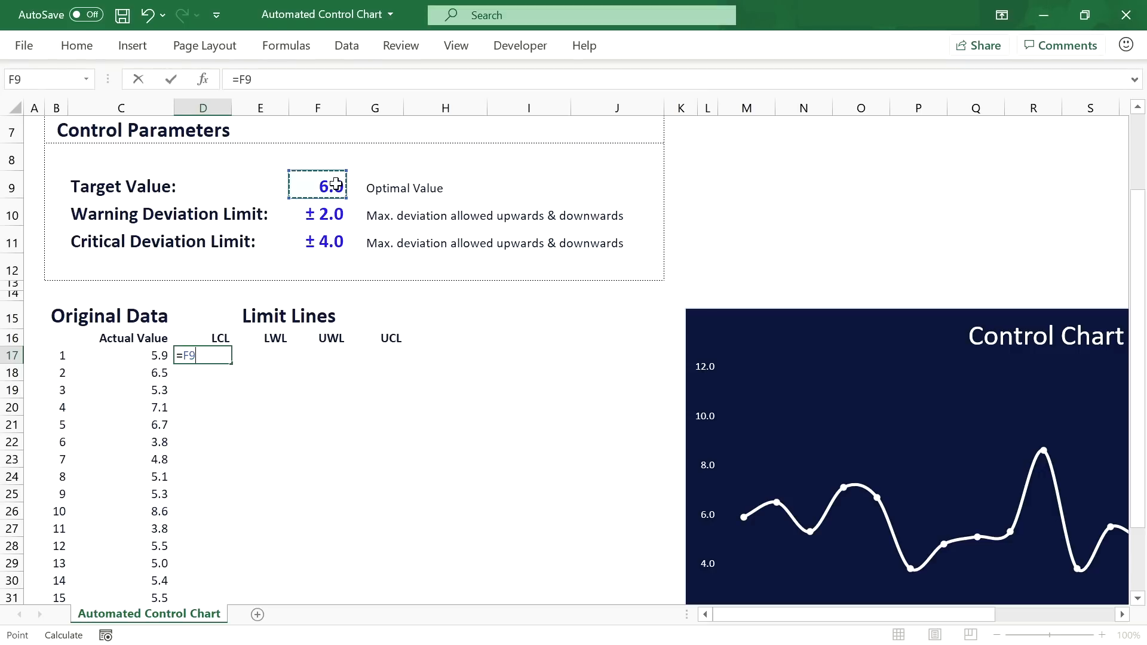
text(-)
click(332, 244)
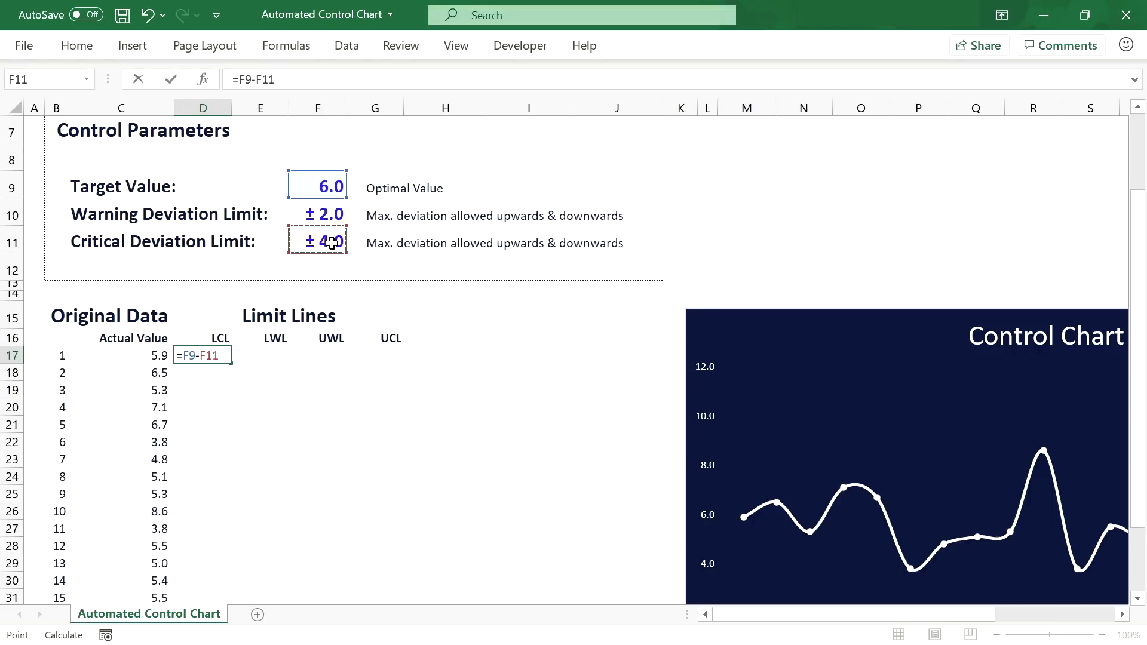
click(244, 80)
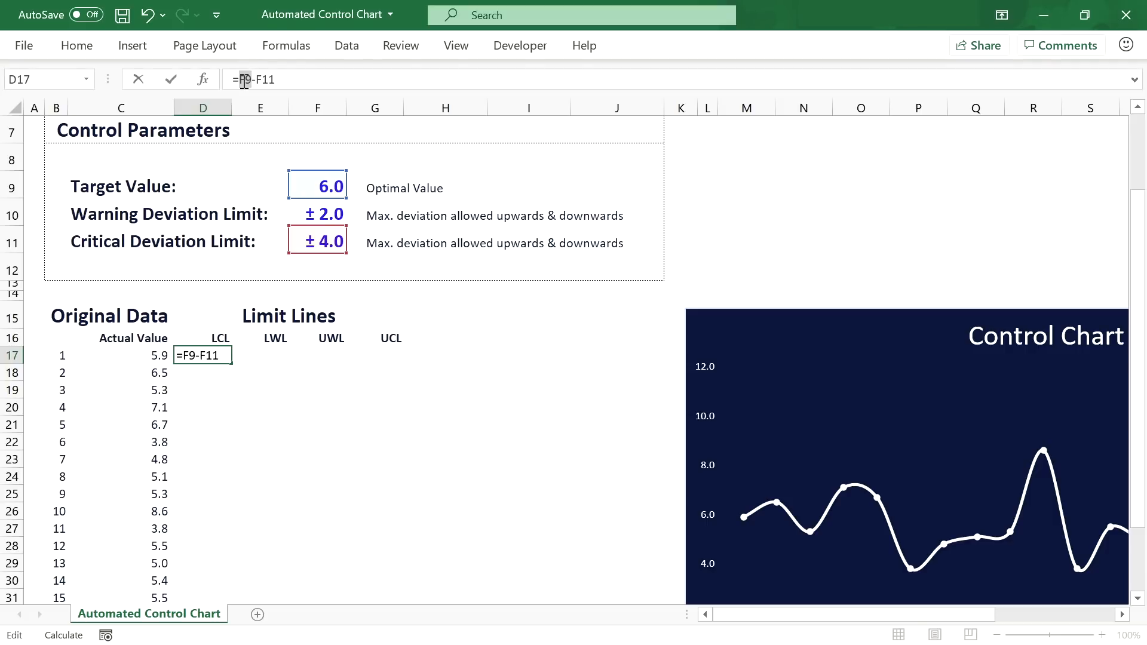
key(F4)
double_click(279, 80)
key(F4)
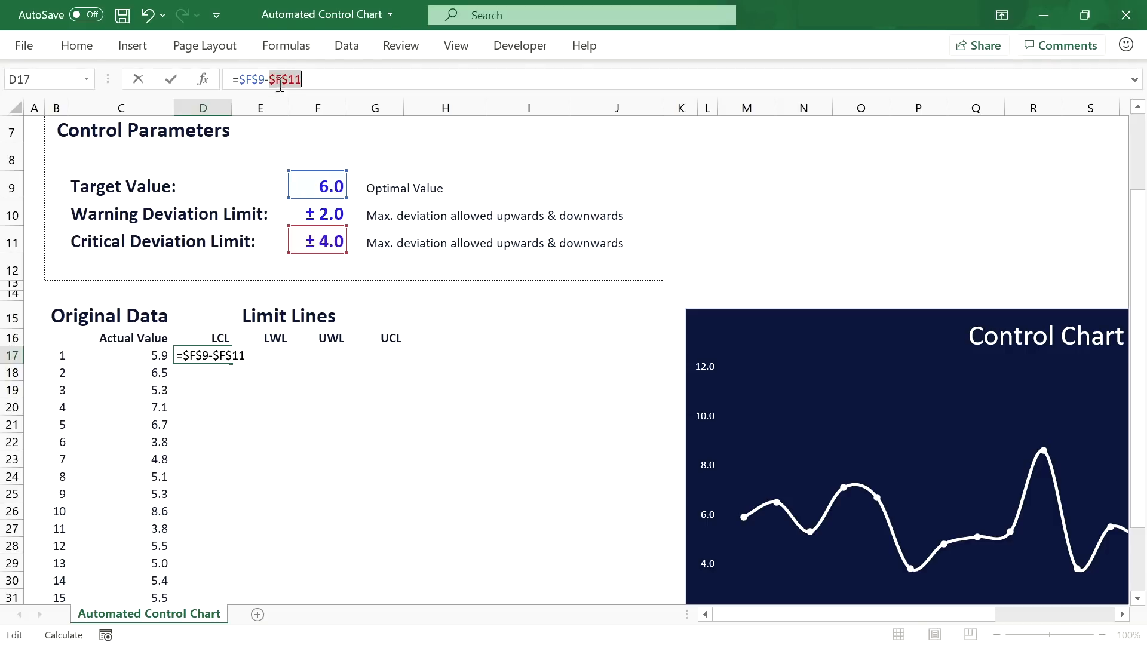
key(Return)
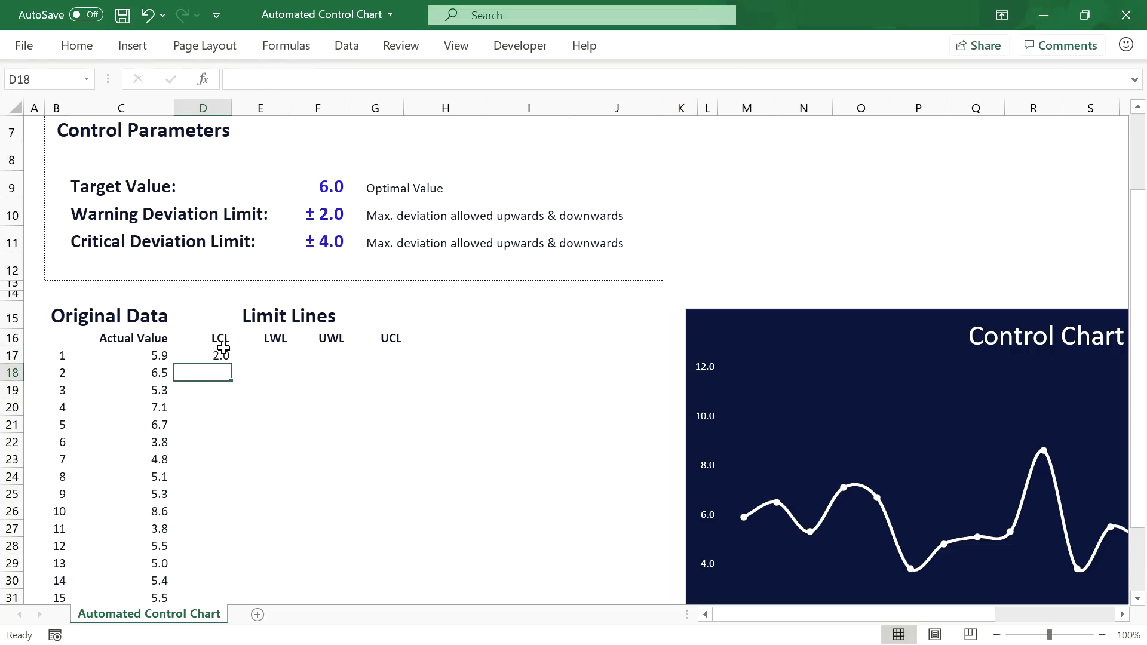
Step: Copy the formula to E17 and change it to =$F$9-$F$10 for LWL
click(224, 356)
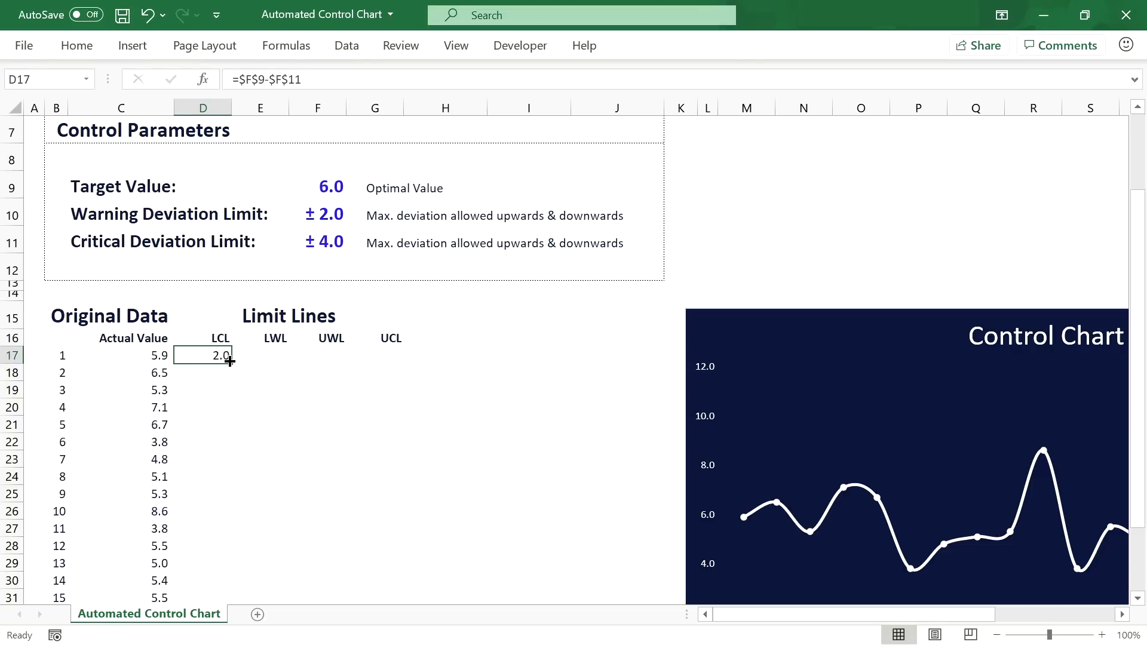
drag(230, 363, 278, 365)
click(273, 354)
double_click(278, 357)
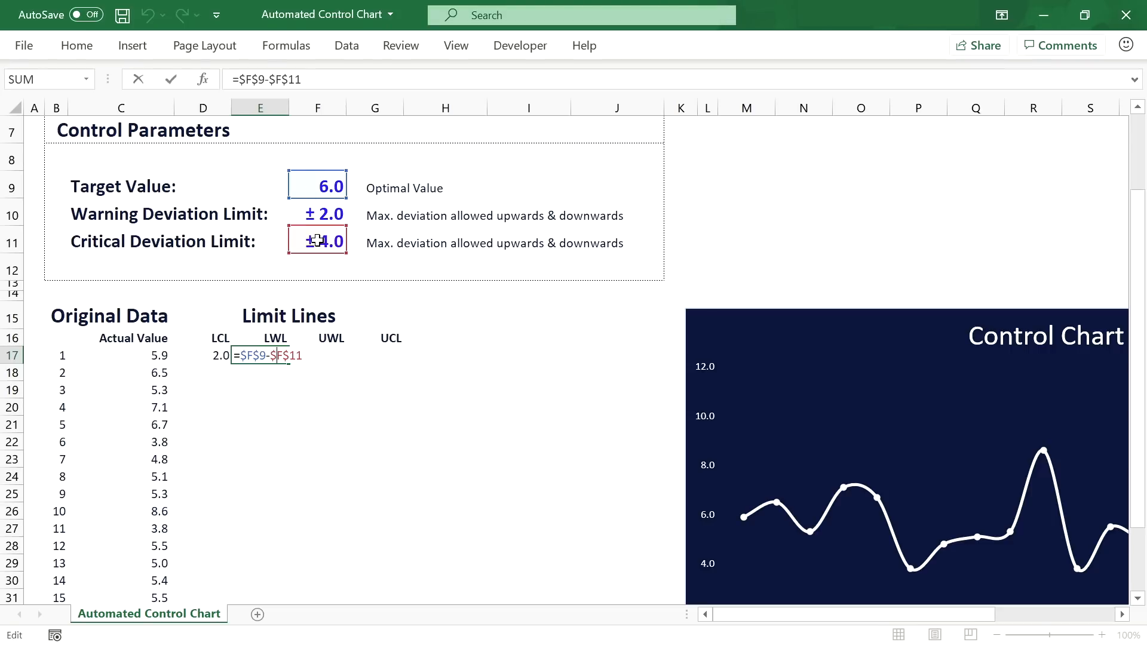
click(315, 79)
key(BackSpace)
text(0)
key(Return)
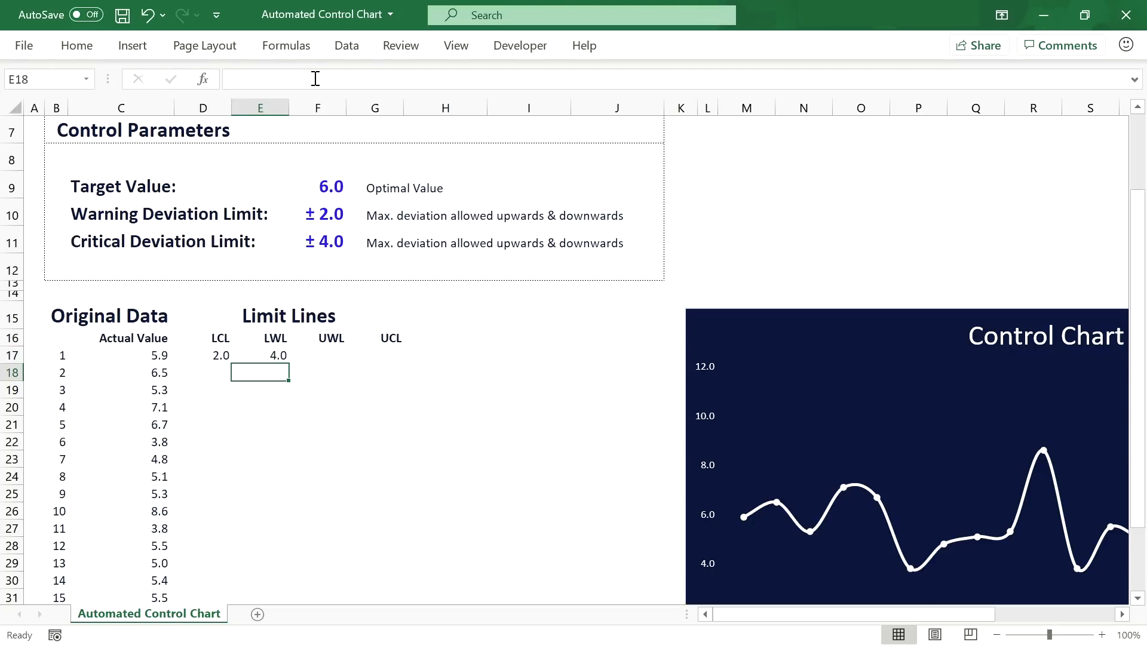
Step: Copy the formula to F17 and change it to =$F$9+$F$10 for UWL
click(282, 357)
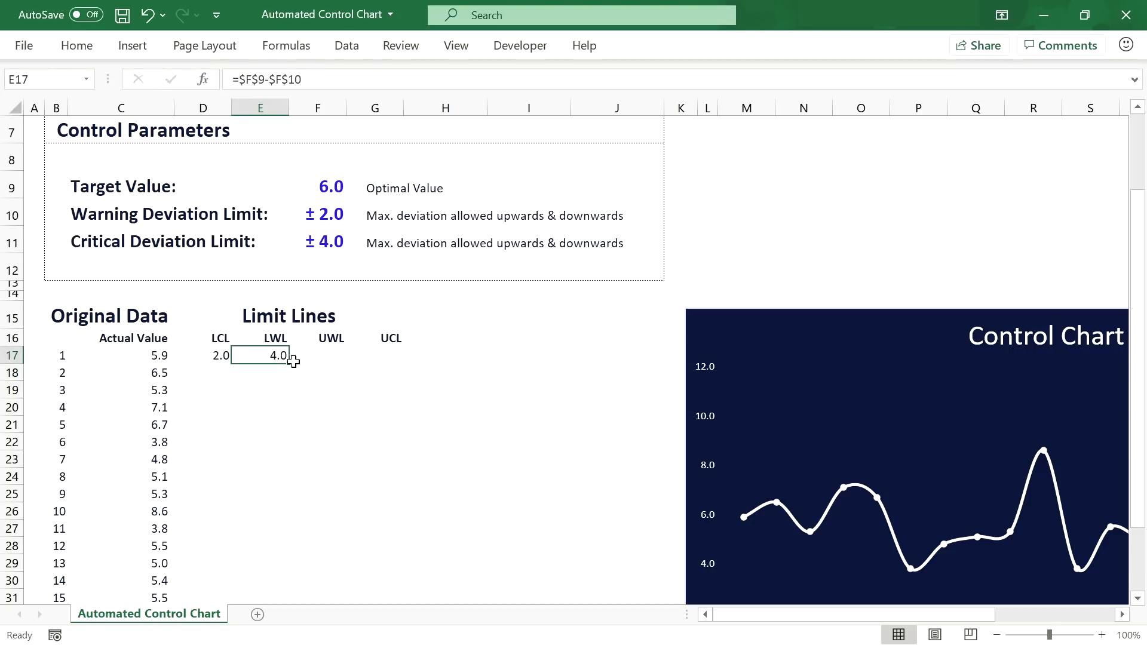
drag(288, 366, 341, 366)
click(335, 354)
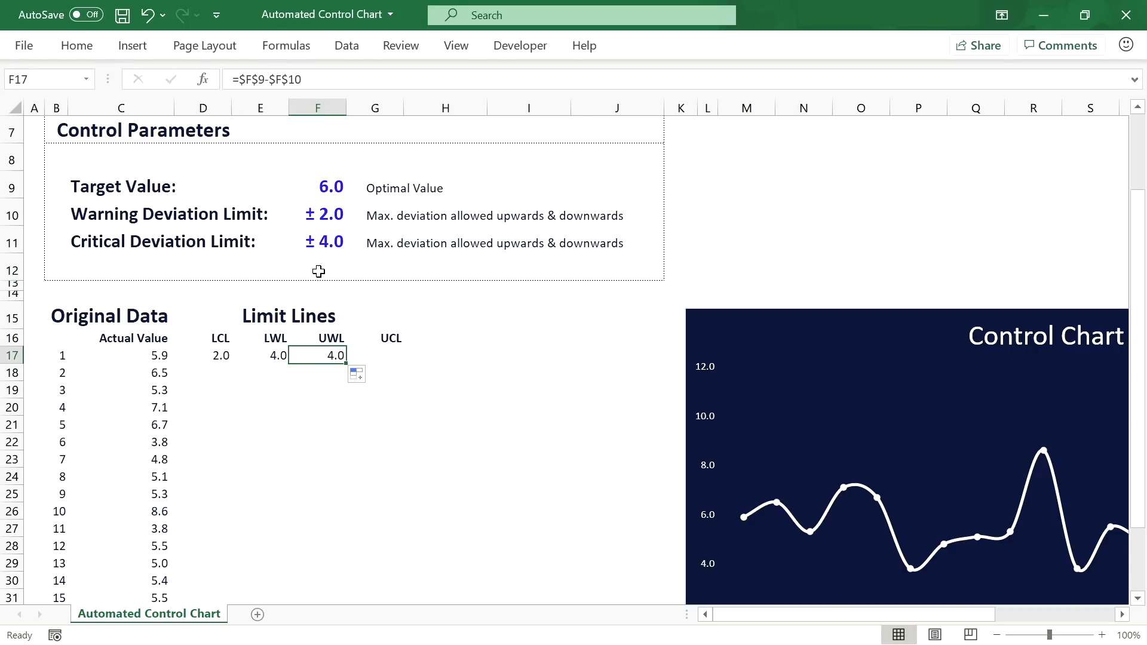
click(271, 79)
key(BackSpace)
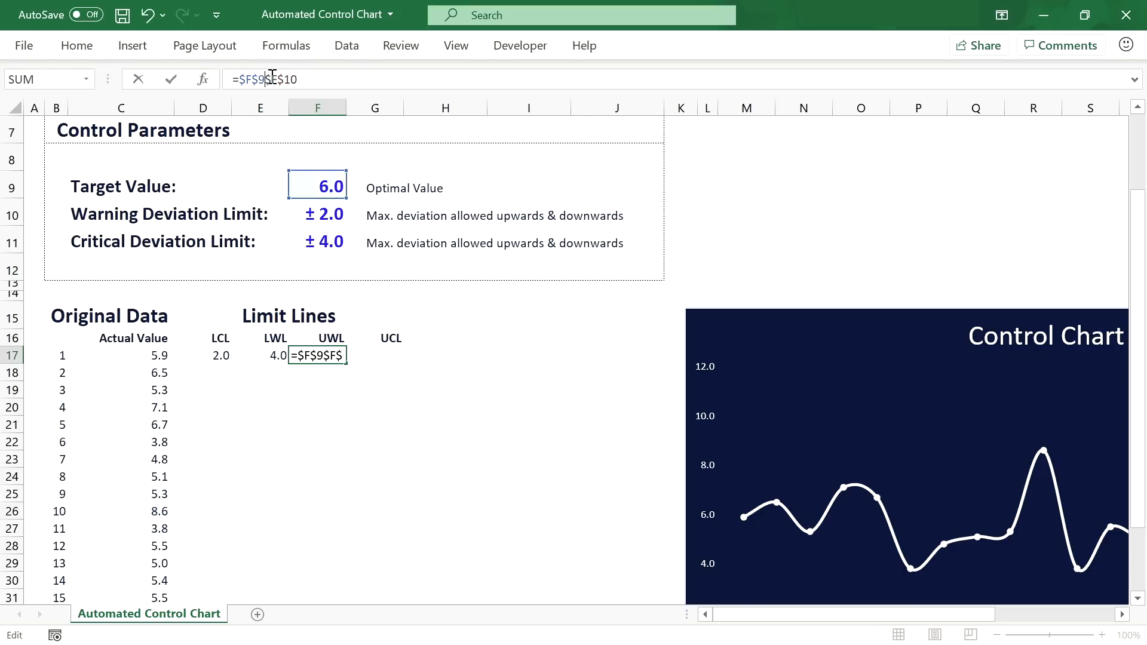
text(+)
key(Return)
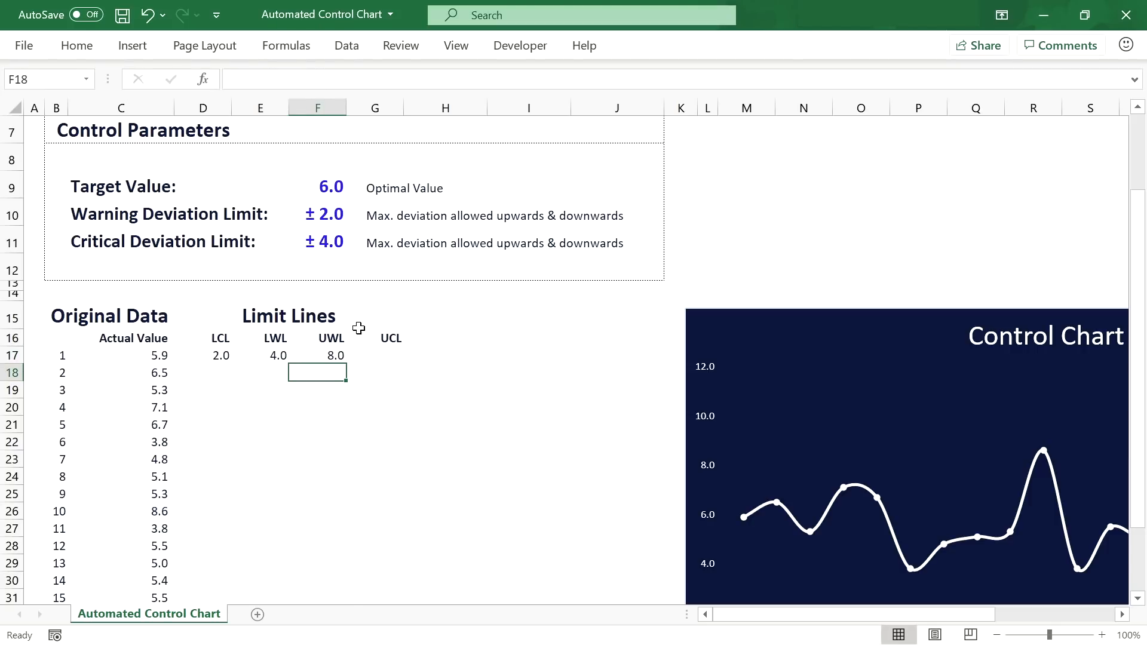
Step: Copy the formula to G17 and change it to =$F$9+$F$11 for UCL
click(341, 355)
drag(344, 356, 382, 357)
click(382, 356)
double_click(384, 355)
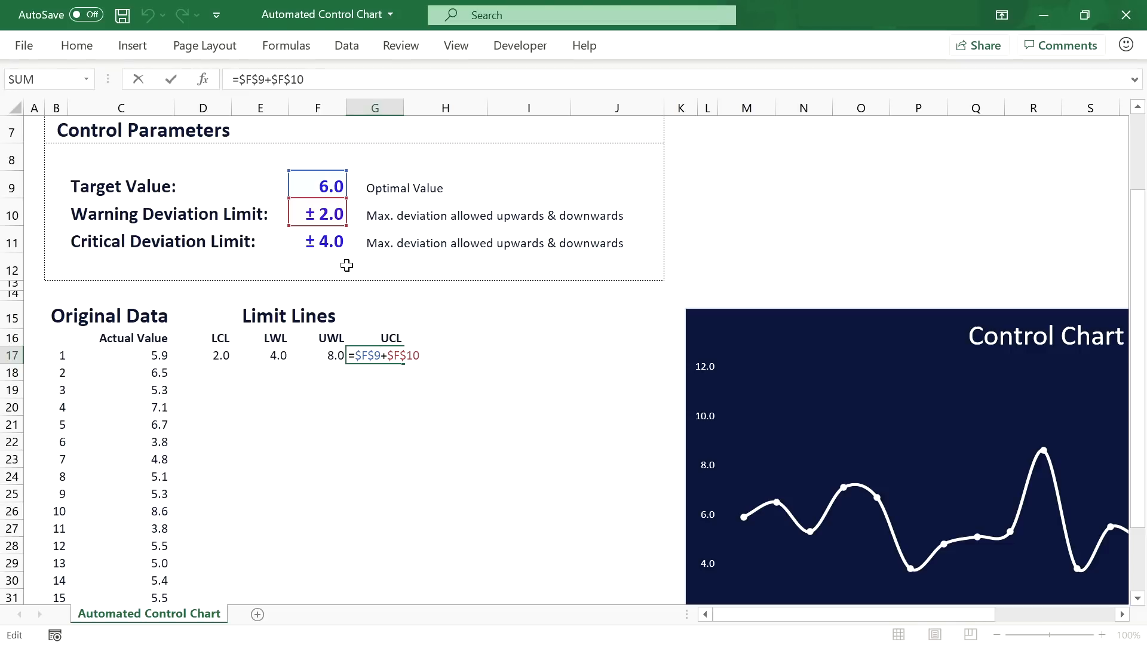
click(305, 79)
key(BackSpace)
text(1)
key(Return)
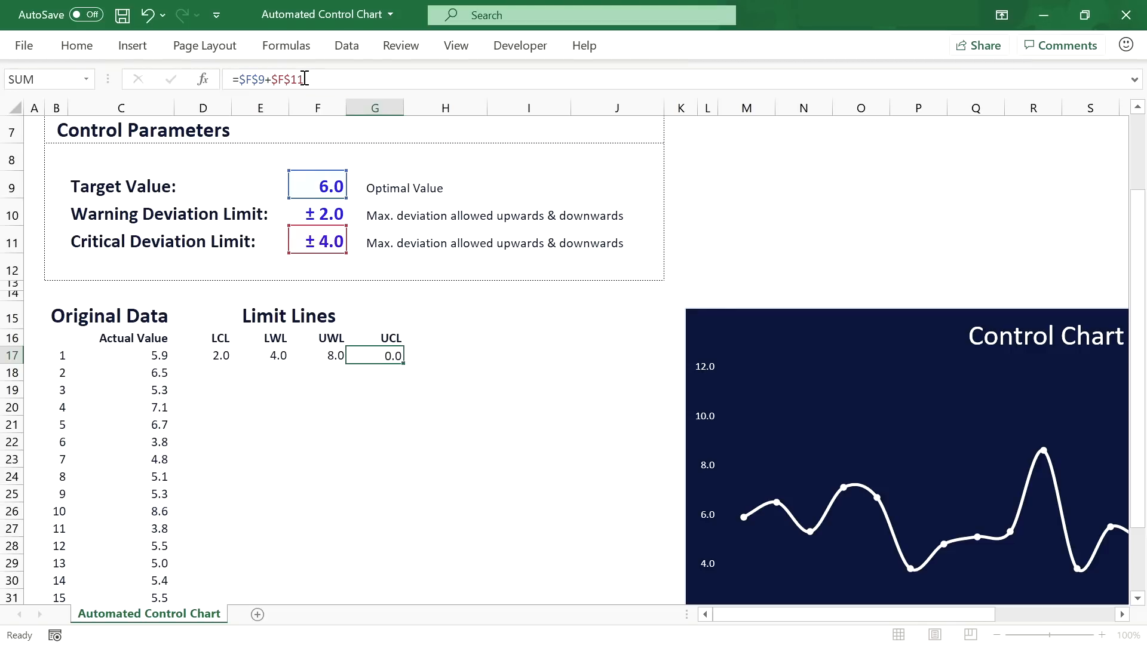
Step: Fill the four limit formulas in D17:G17 down to row 36
scroll(311, 356, down, 2)
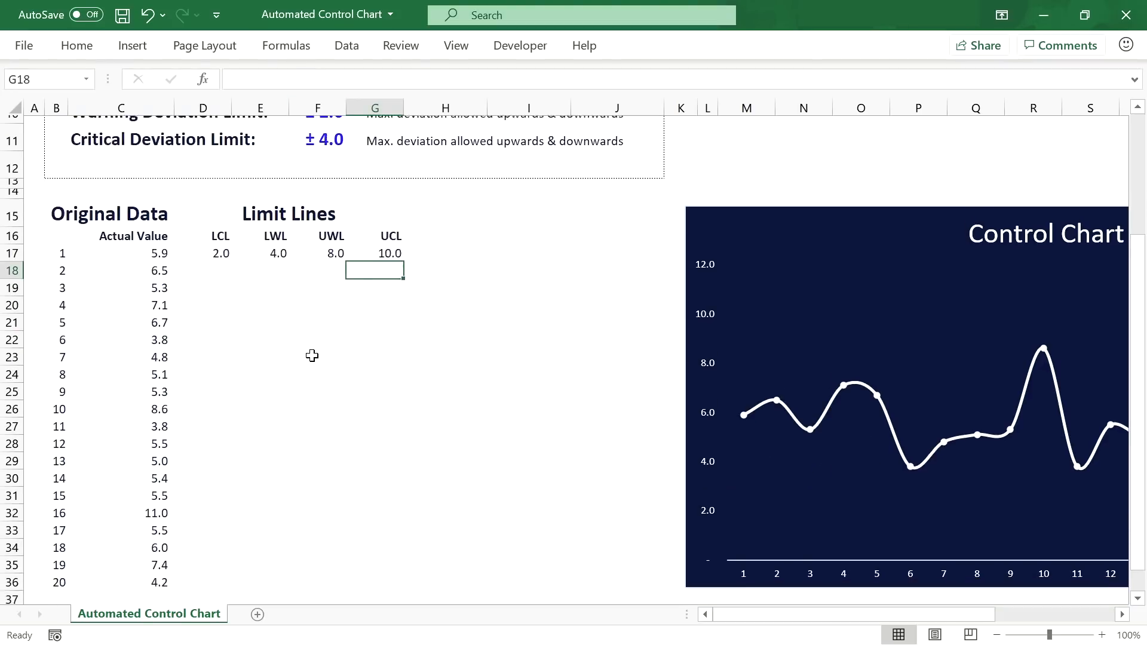
scroll(312, 355, down, 1)
drag(206, 191, 397, 187)
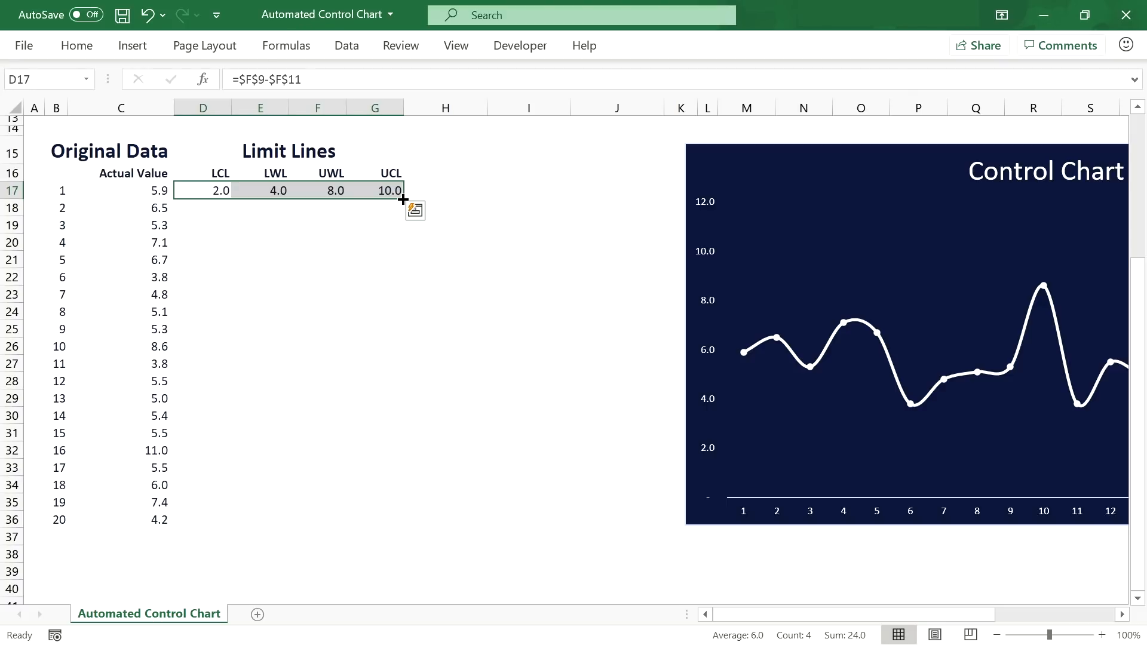
double_click(403, 199)
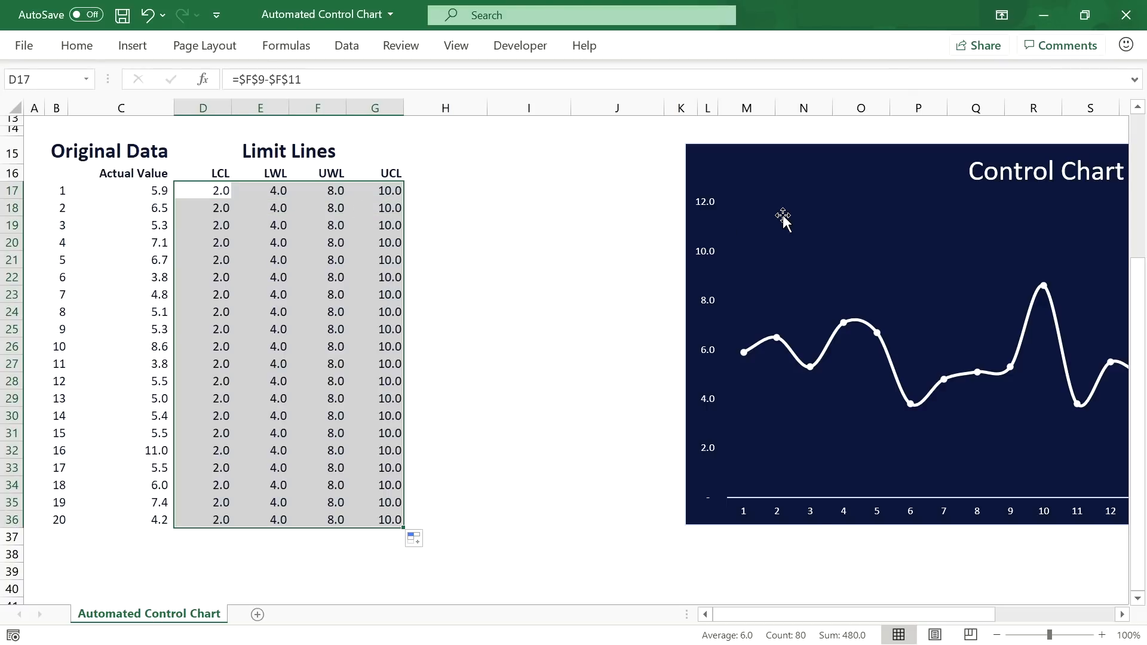
Step: Extend the control chart's source range through columns D–G to plot the four limit lines
scroll(1129, 618, right, 3)
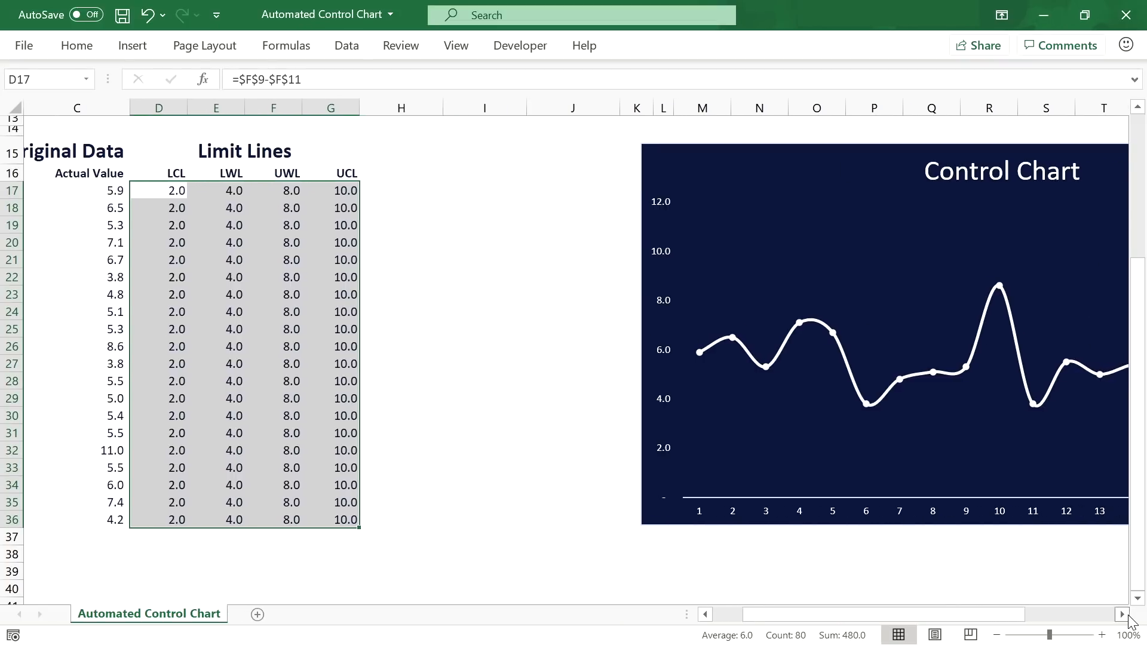
click(704, 156)
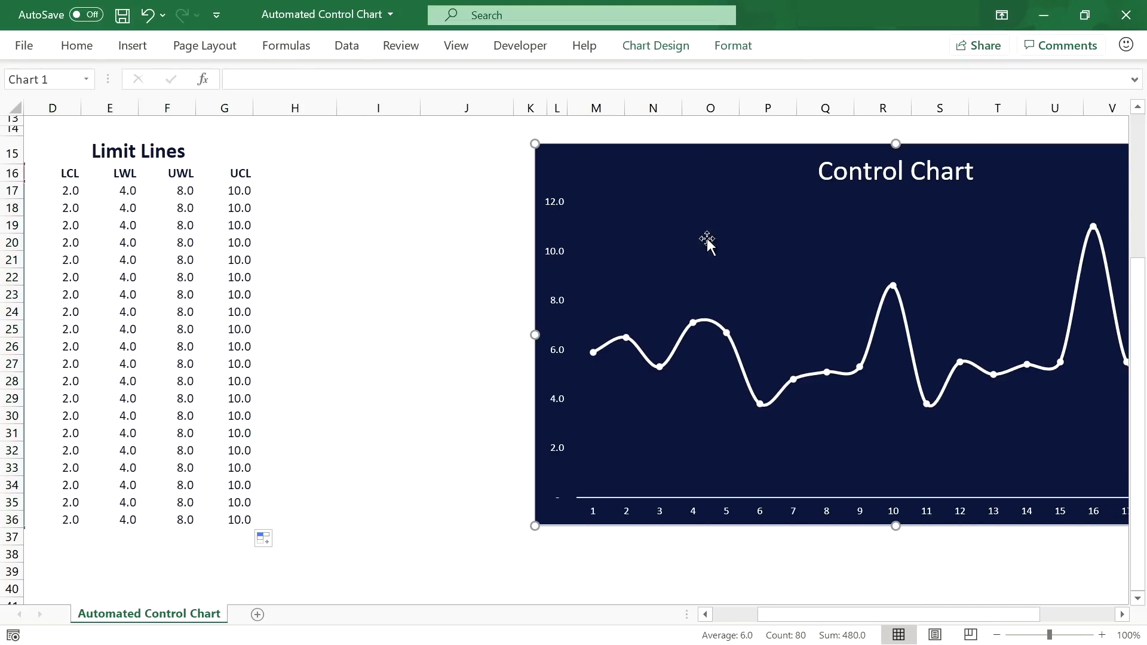
click(996, 635)
click(997, 635)
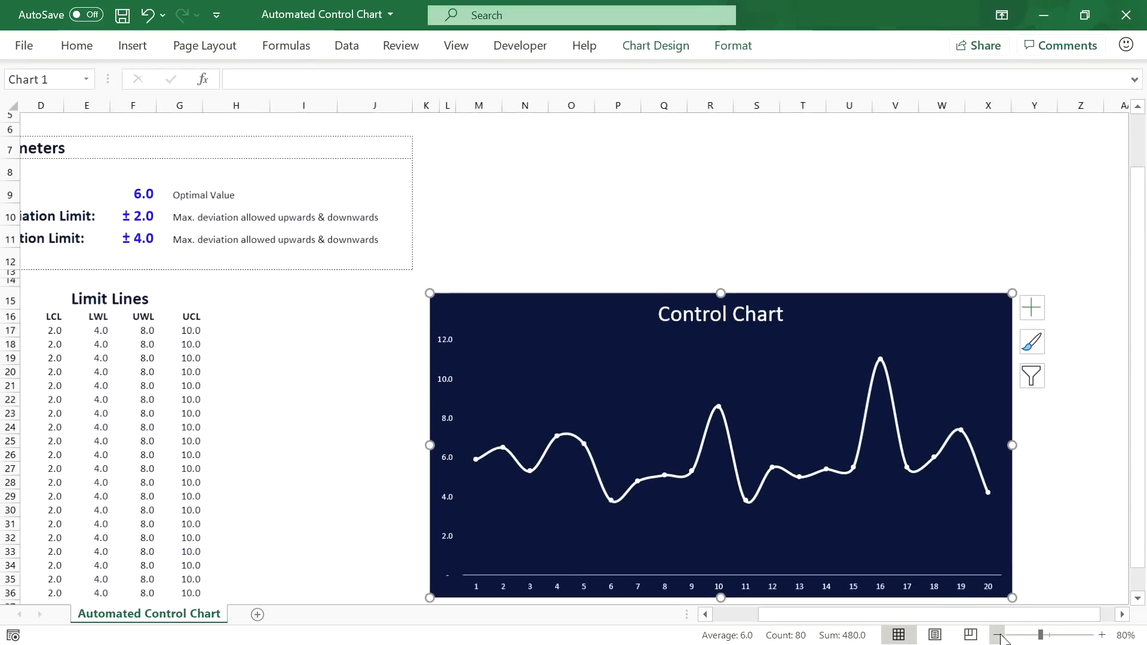
scroll(765, 560, down, 1)
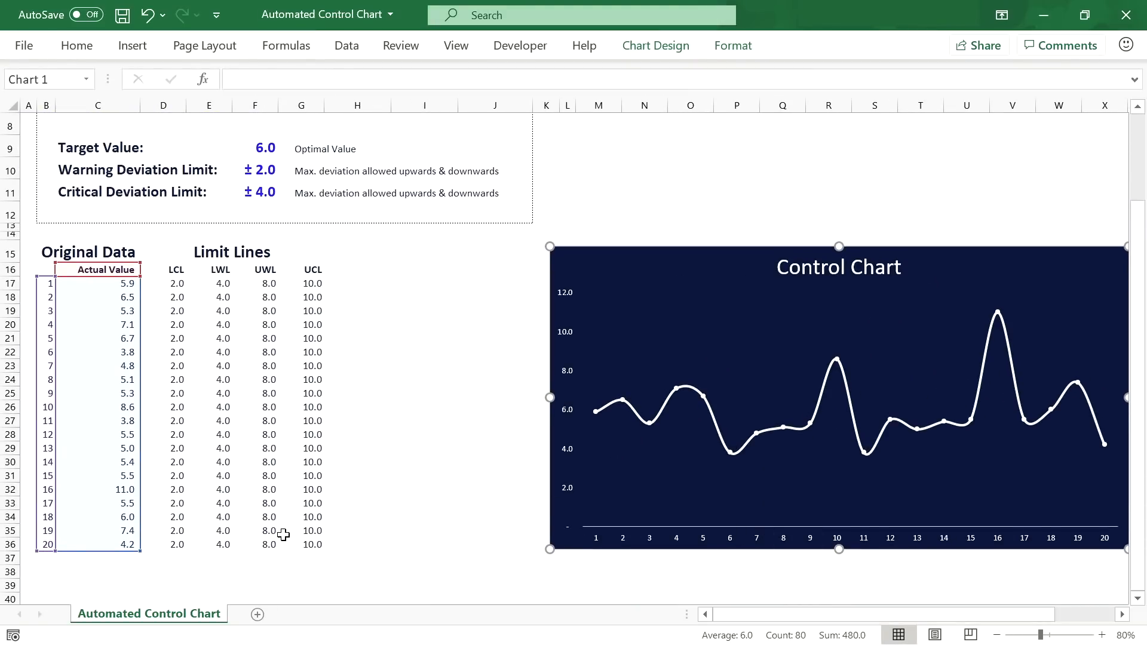
drag(140, 550, 337, 551)
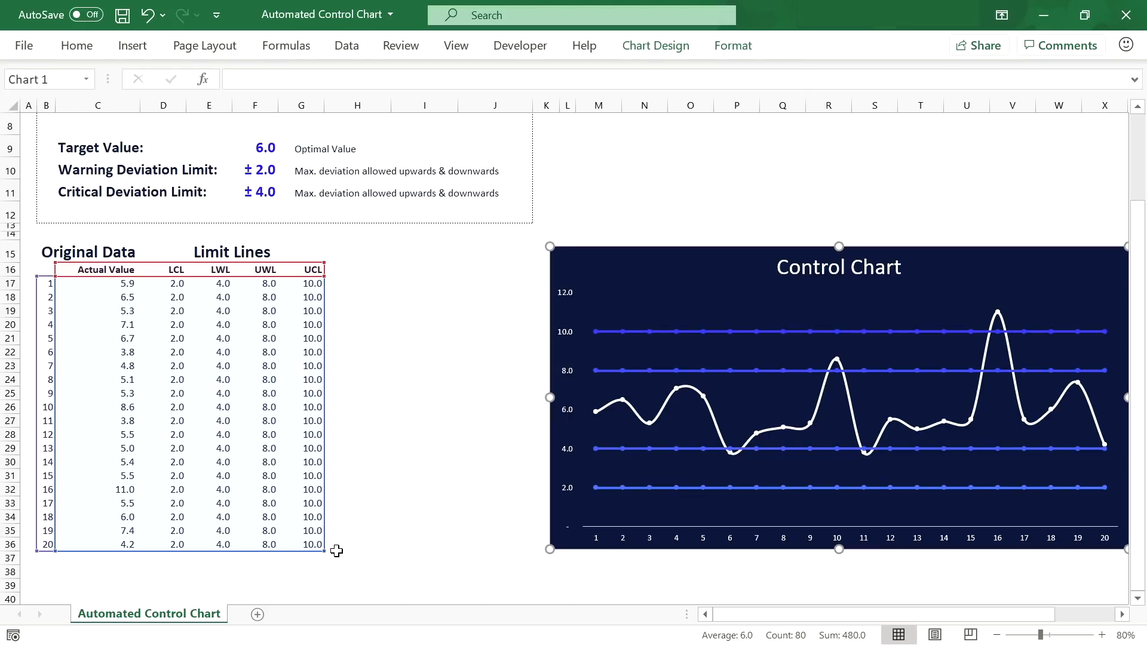
click(1122, 613)
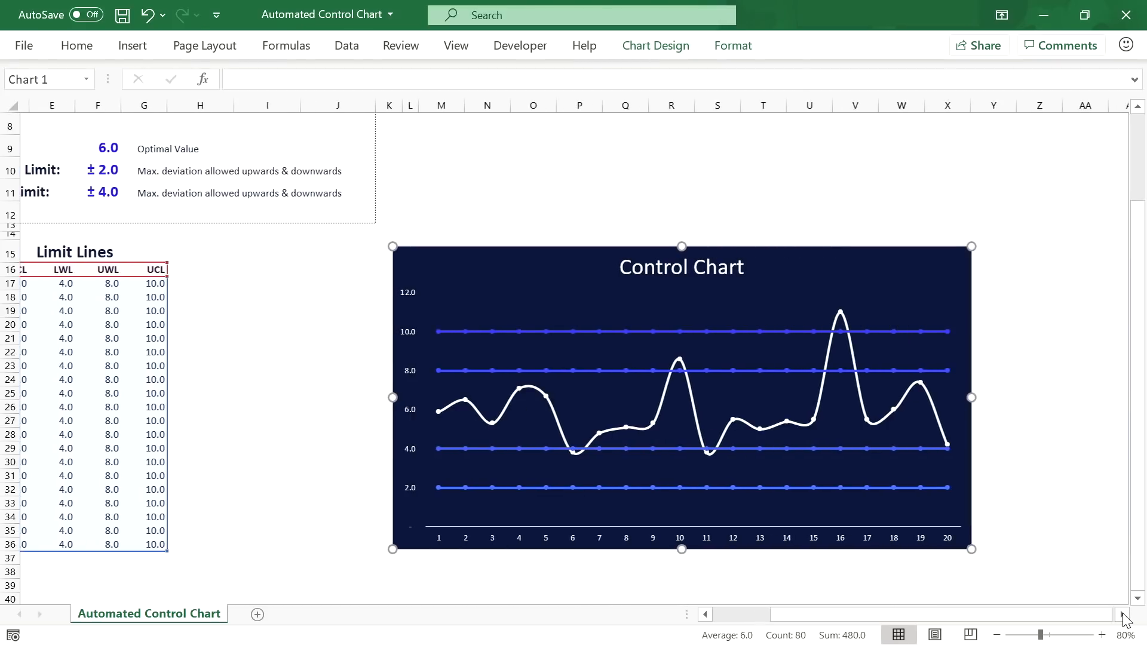
click(620, 333)
Step: Make the 10.0 UCL line red with a round-dot dash
right_click(618, 331)
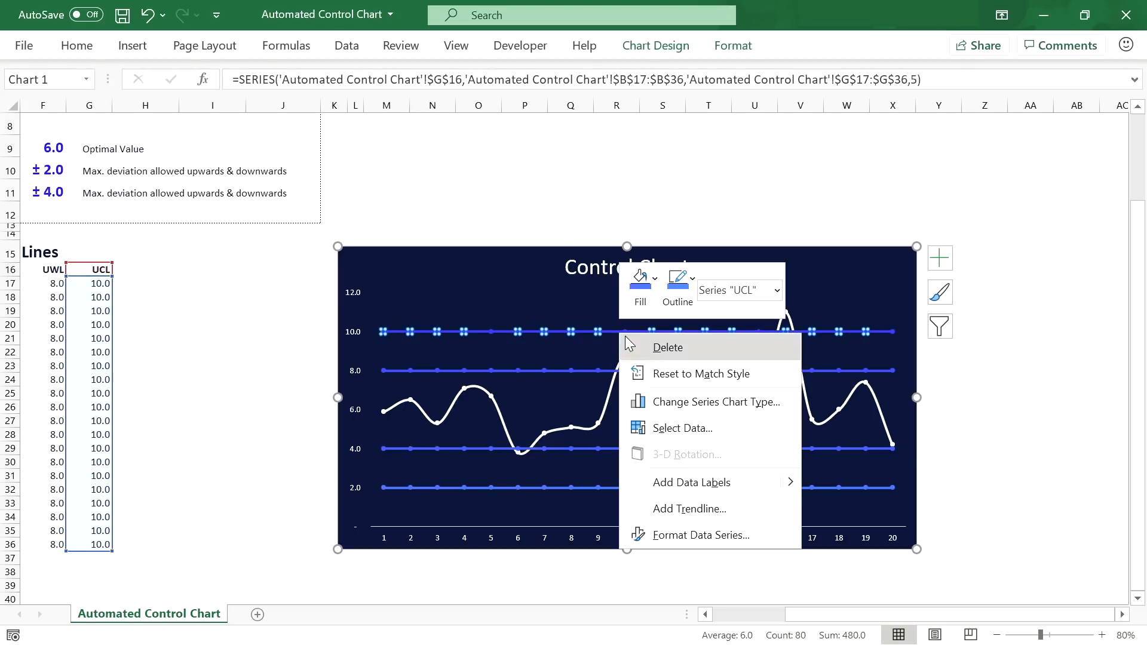
click(672, 540)
scroll(765, 526, up, 1)
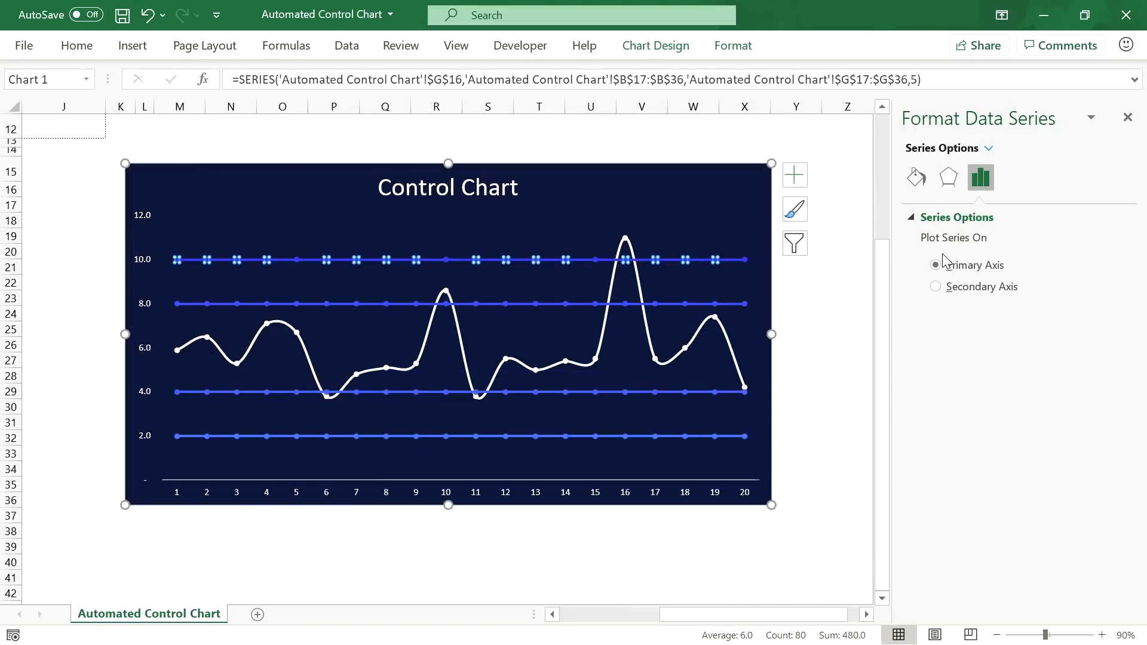
click(917, 178)
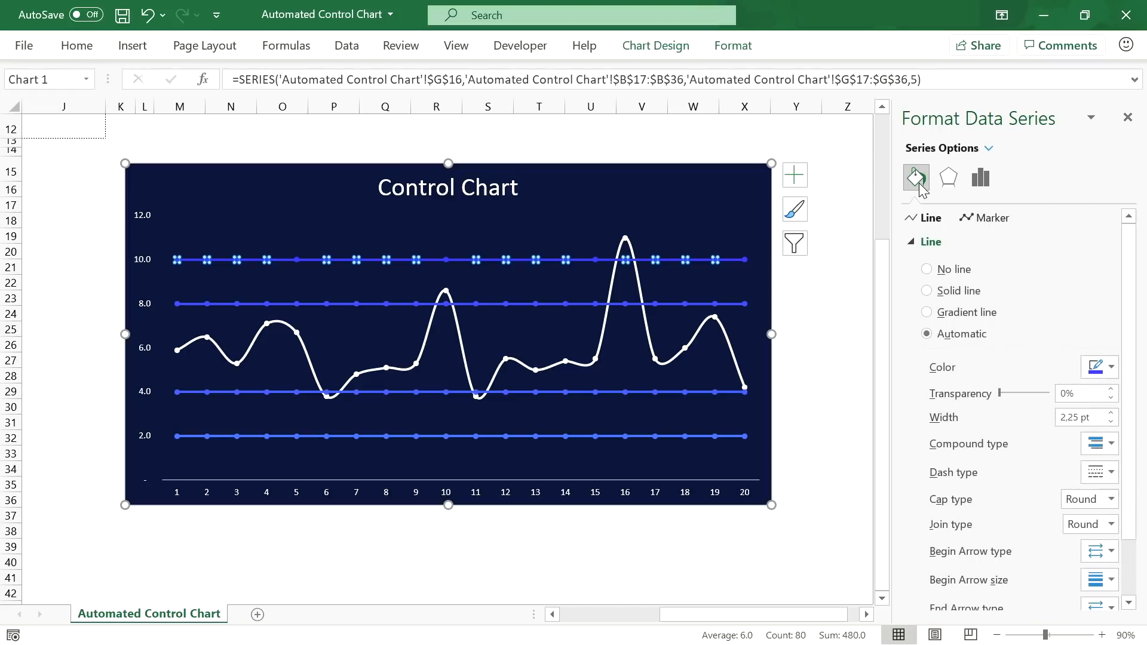
click(1110, 367)
click(1012, 536)
click(1110, 472)
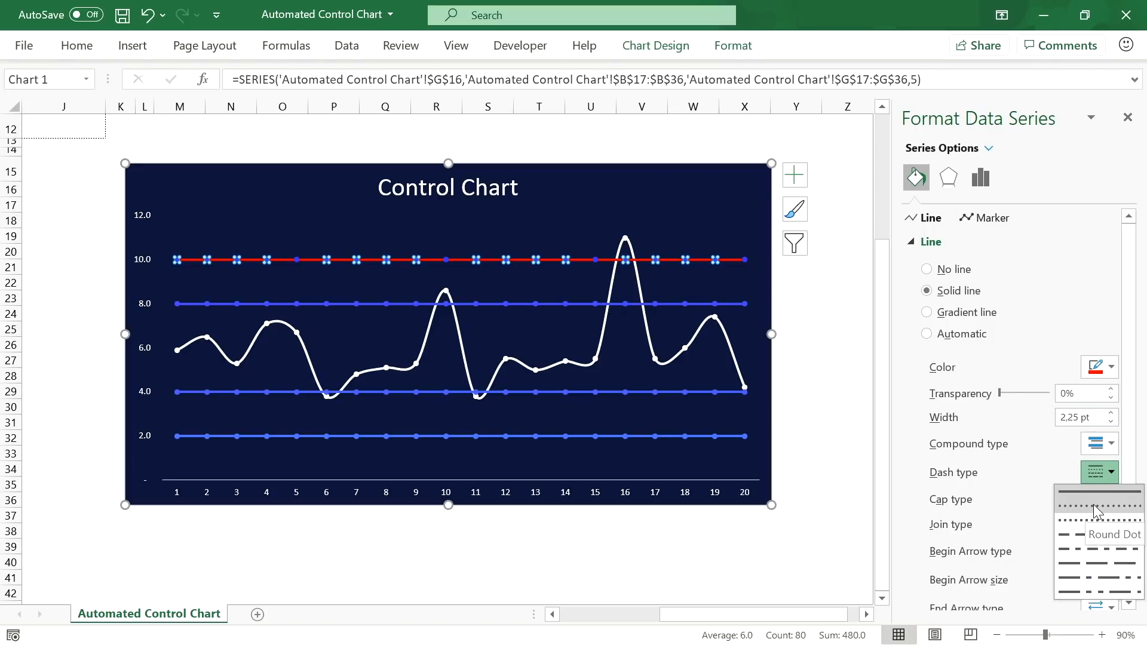
click(1093, 506)
Step: Remove the markers from the 10.0, 8.0, 4.0 and 2.0 limit lines
click(470, 305)
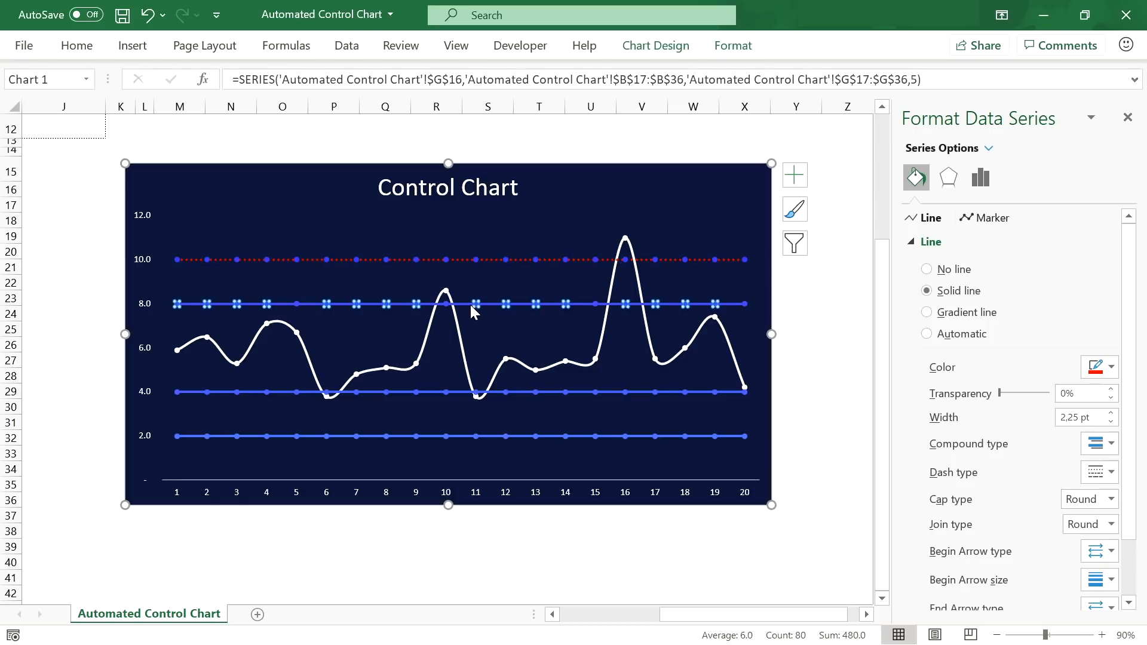
click(537, 259)
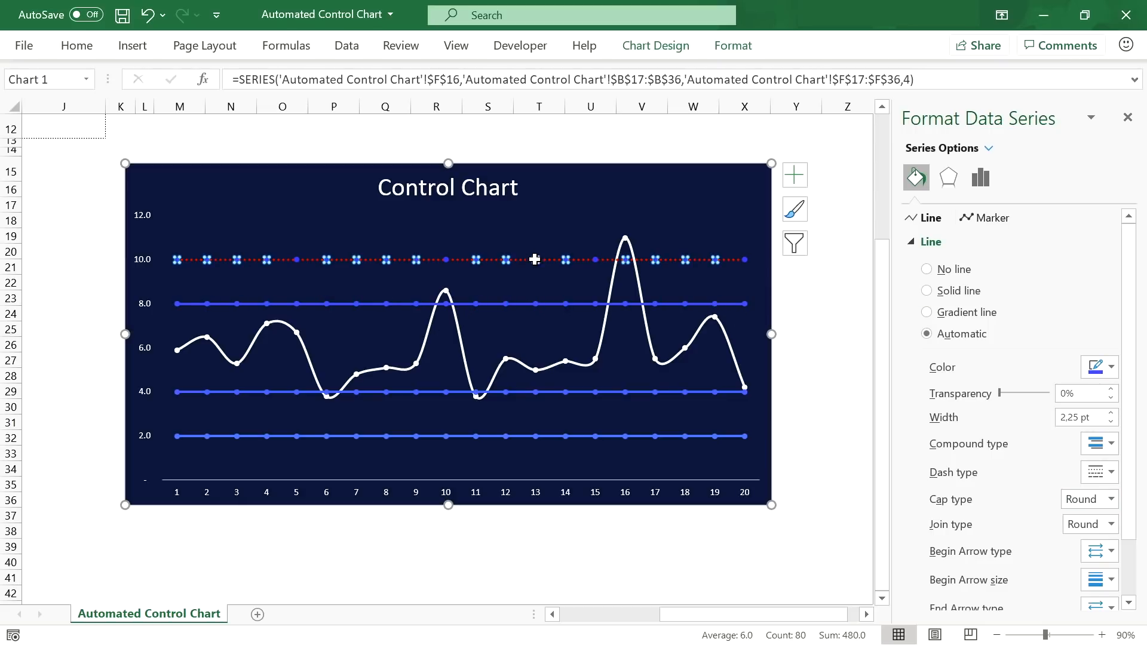
click(969, 220)
click(954, 245)
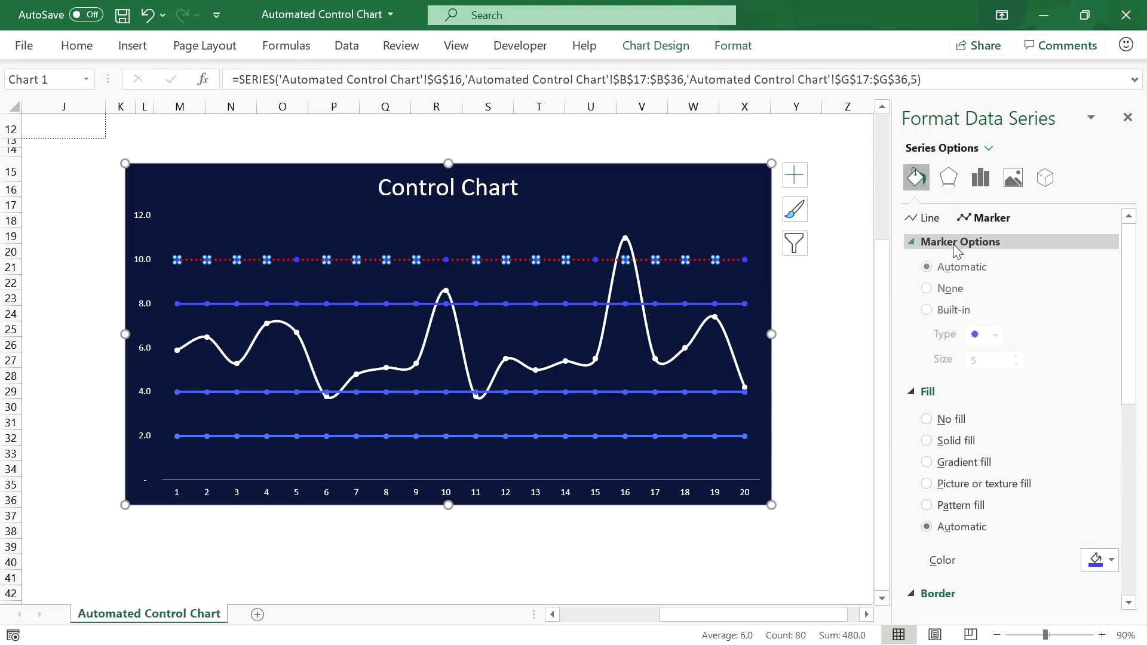
click(949, 289)
click(521, 304)
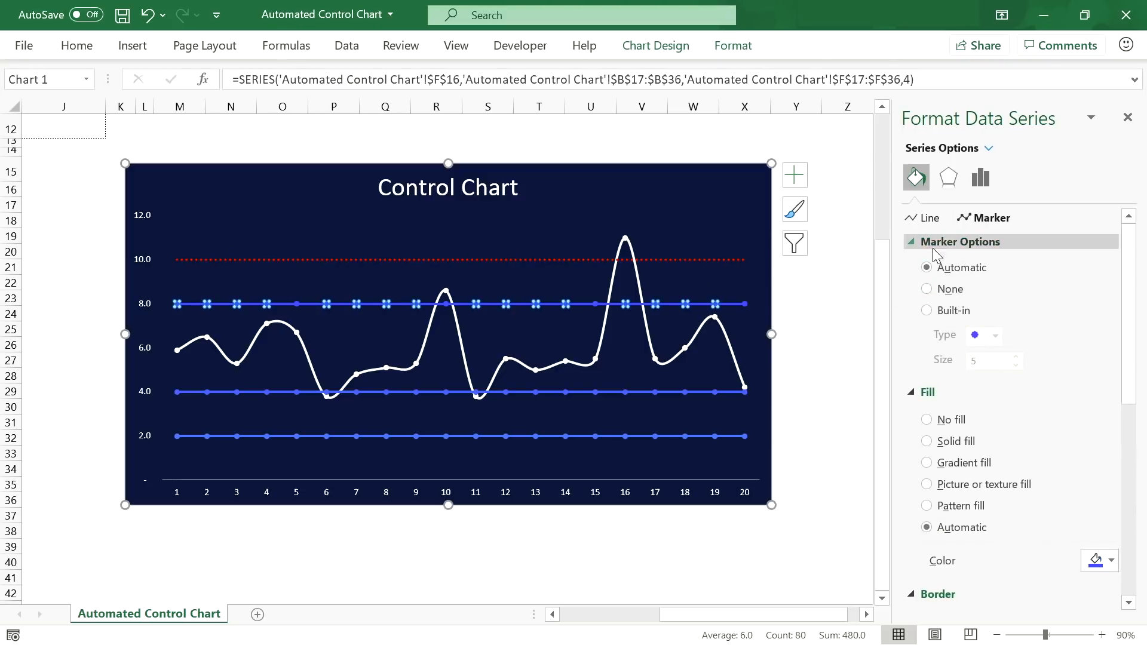
click(948, 288)
click(625, 391)
click(932, 290)
click(632, 436)
click(954, 289)
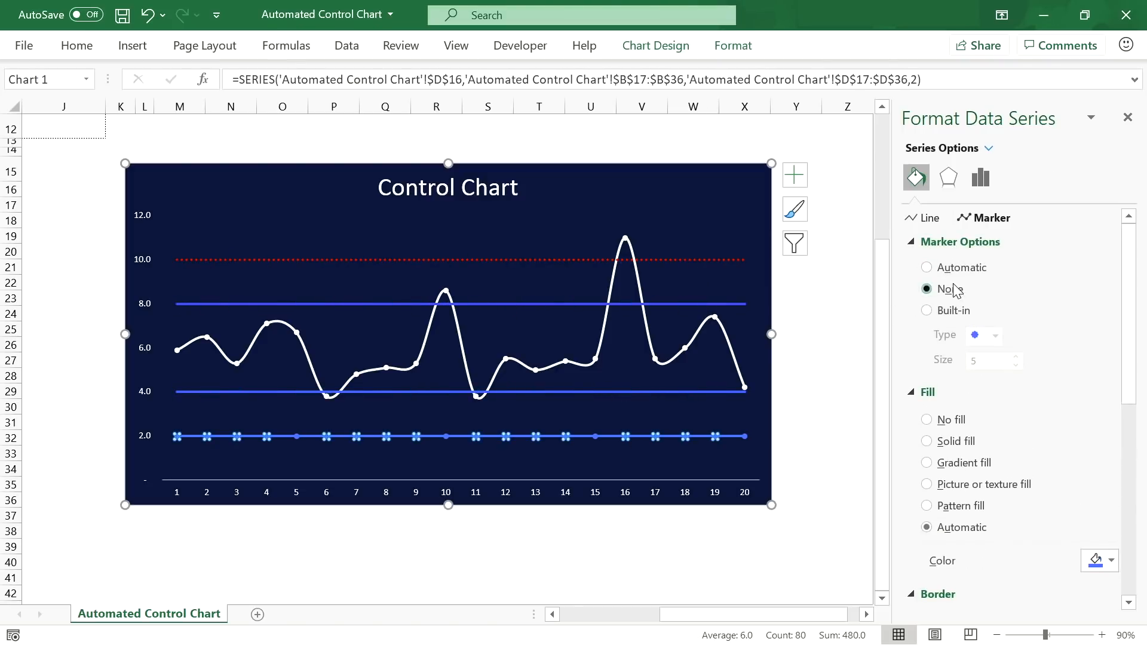
Step: Make the 8.0 and 4.0 warning lines orange and dotted
click(545, 304)
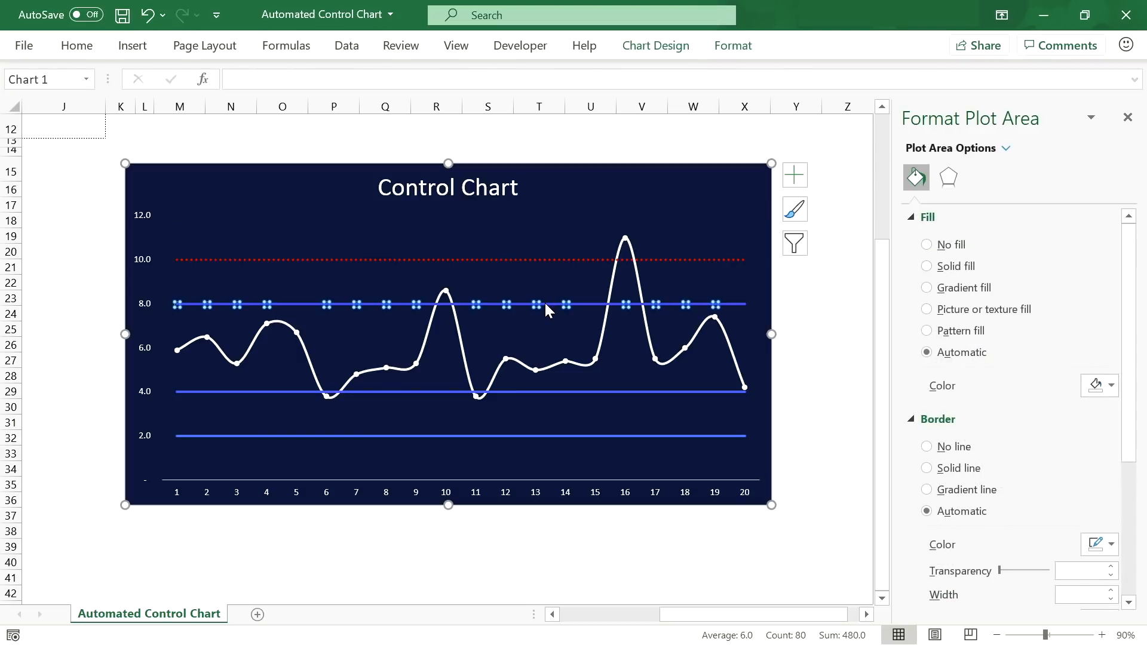
click(545, 305)
click(1098, 367)
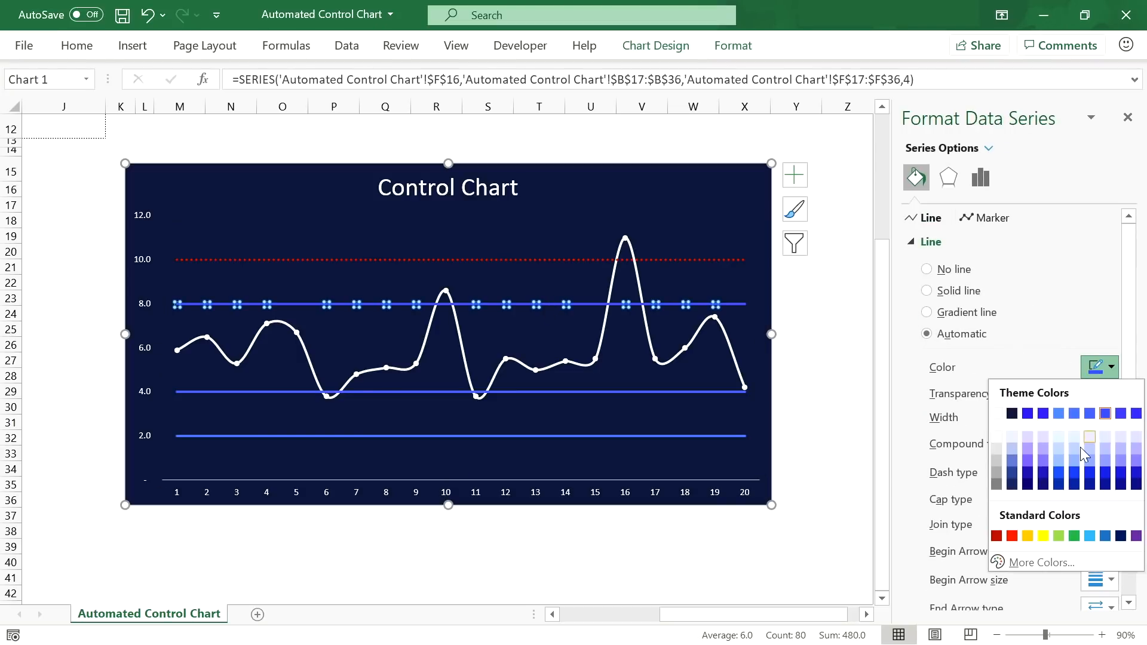
click(1028, 536)
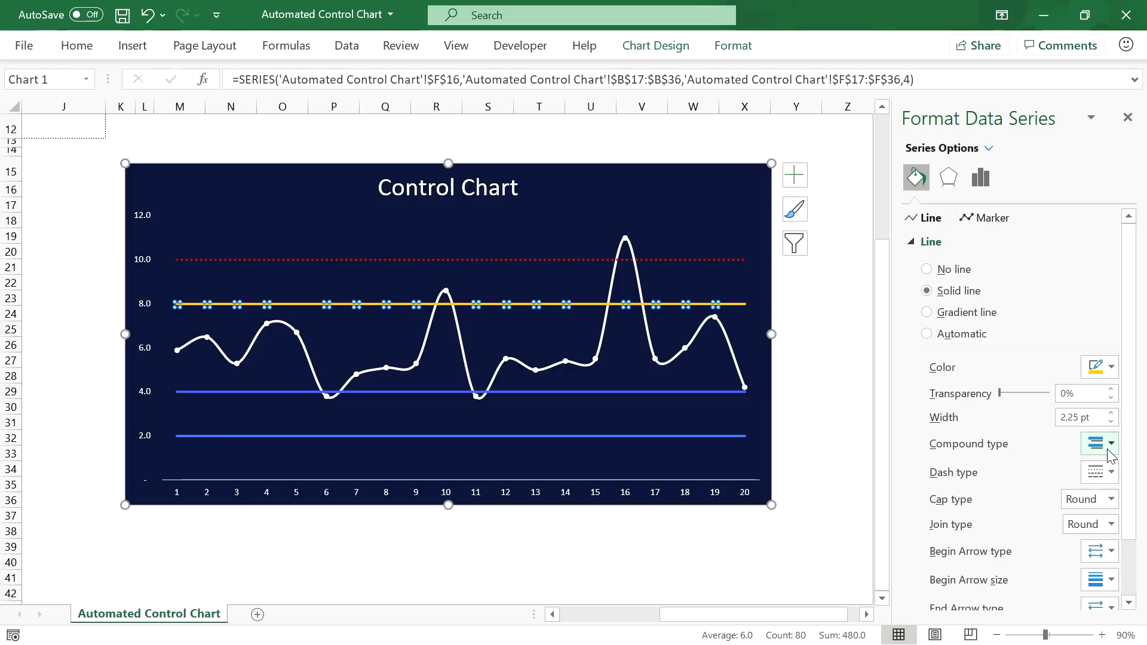
click(1102, 475)
click(1096, 493)
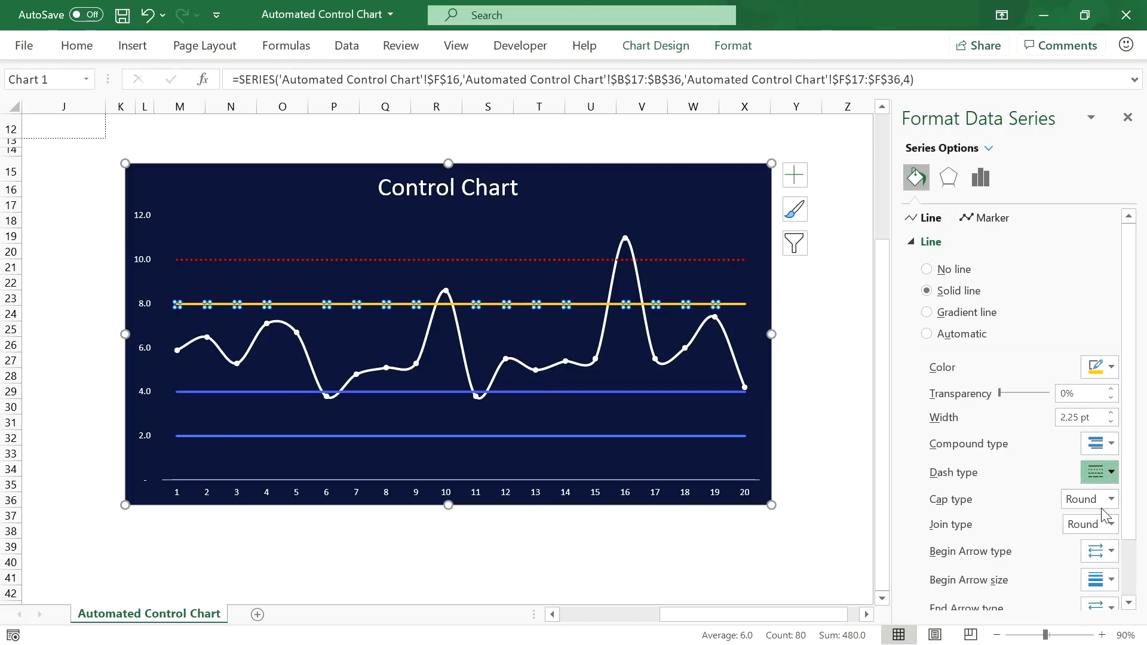
click(519, 391)
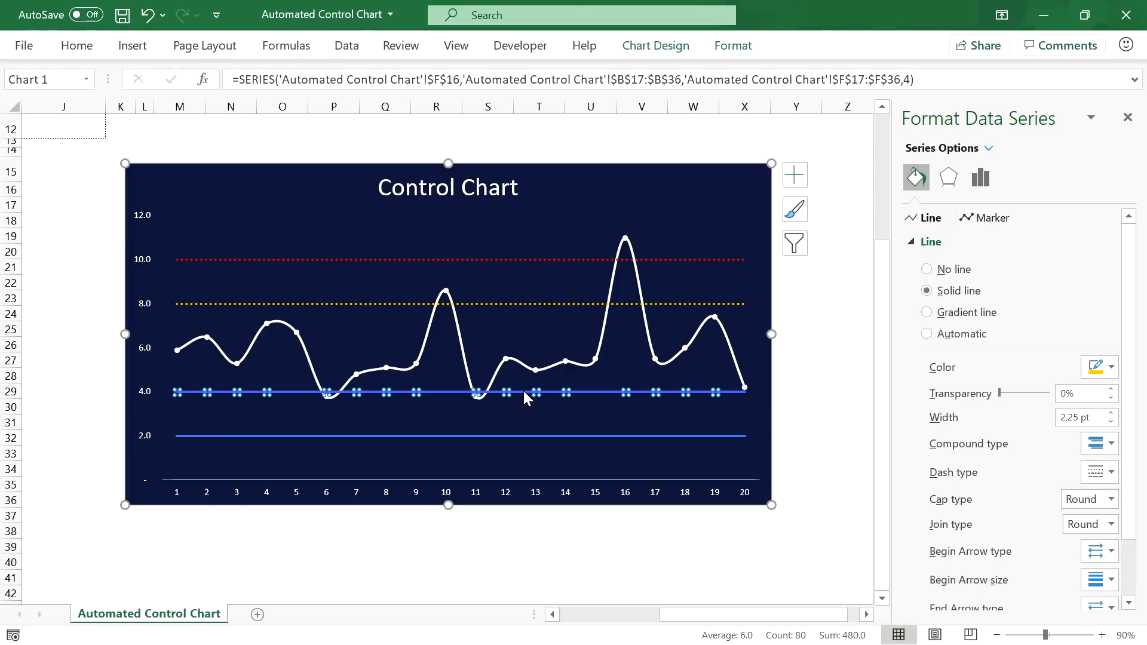
click(1106, 363)
click(1029, 535)
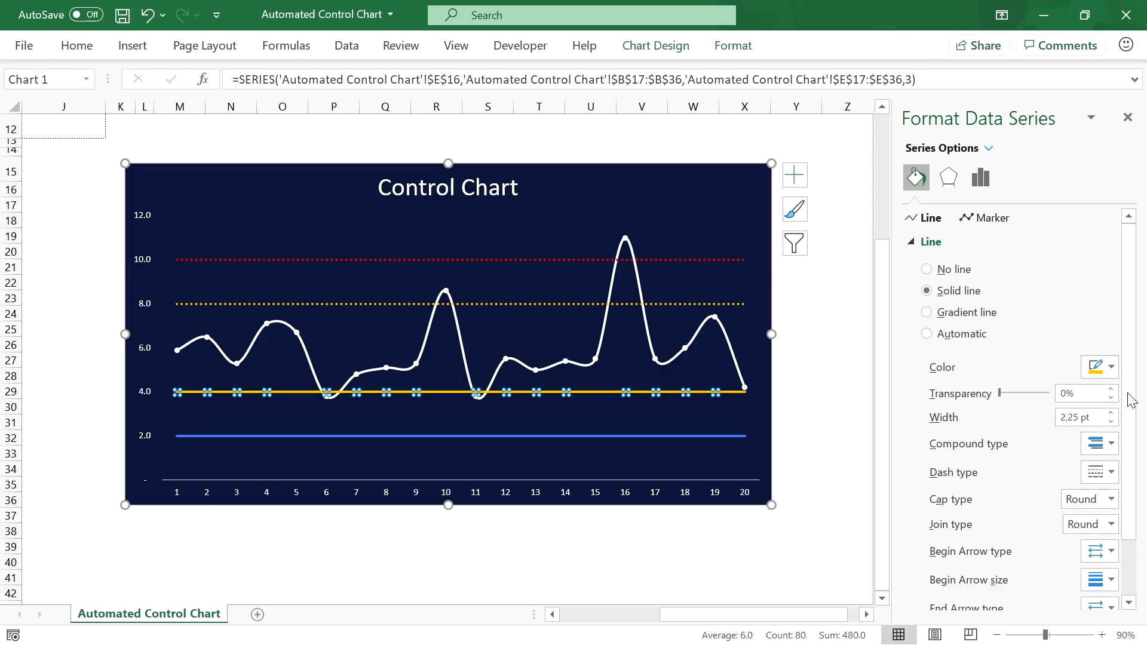
click(1102, 472)
click(1096, 493)
Step: Make the 2.0 LCL line red and dotted, then close the series formatting pane
click(601, 436)
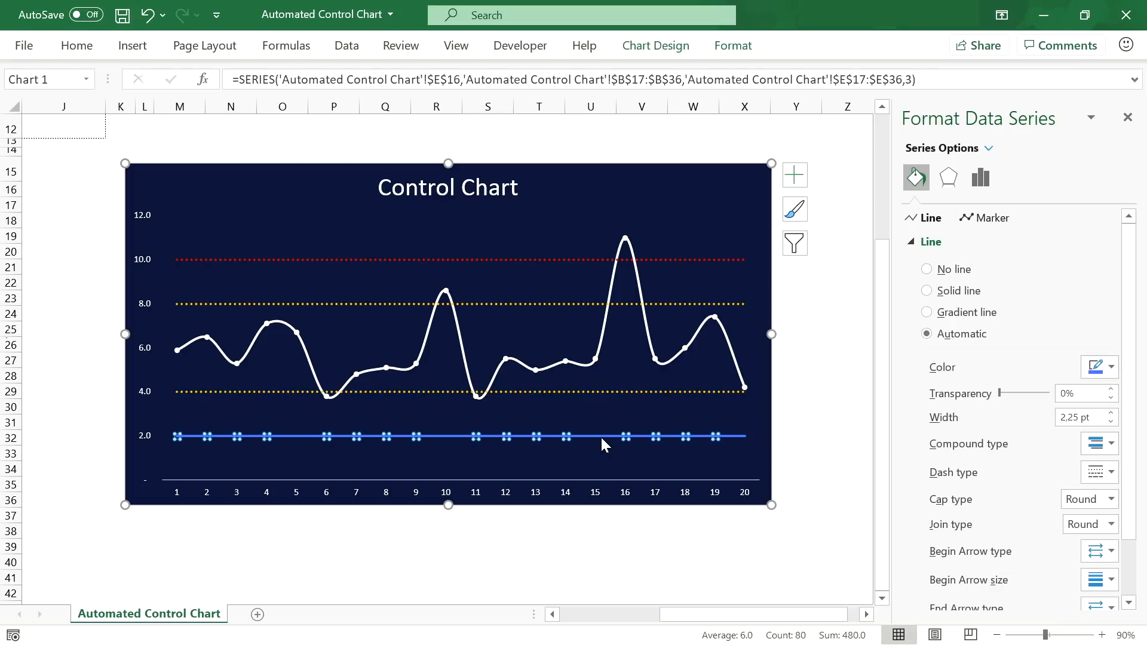
click(1105, 367)
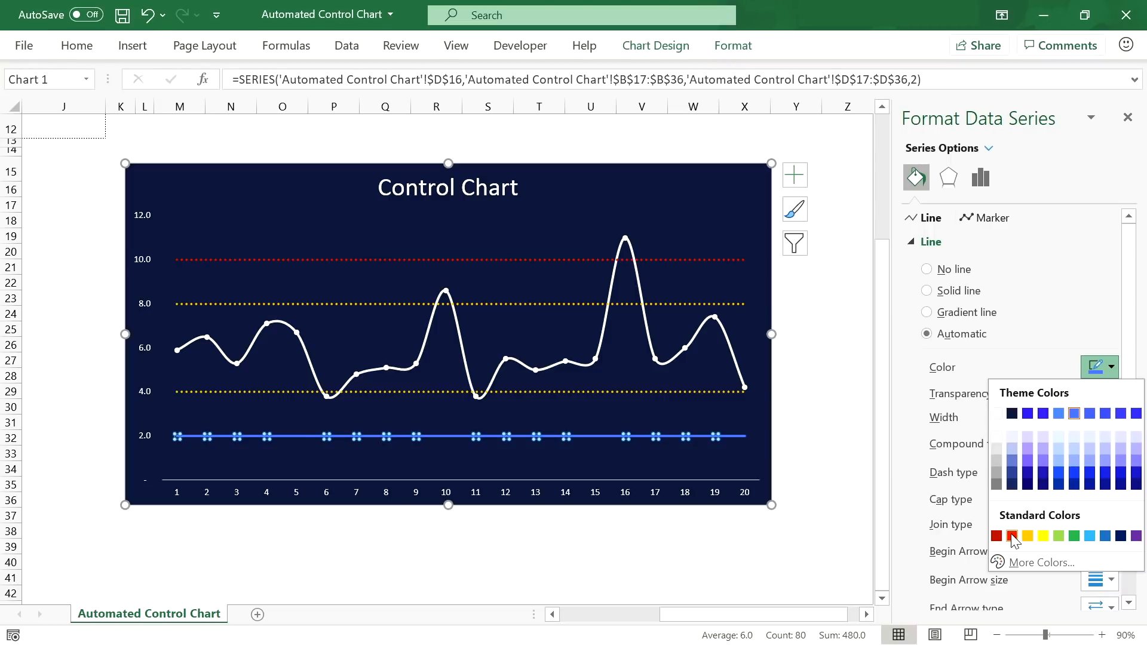
click(1012, 536)
click(1095, 475)
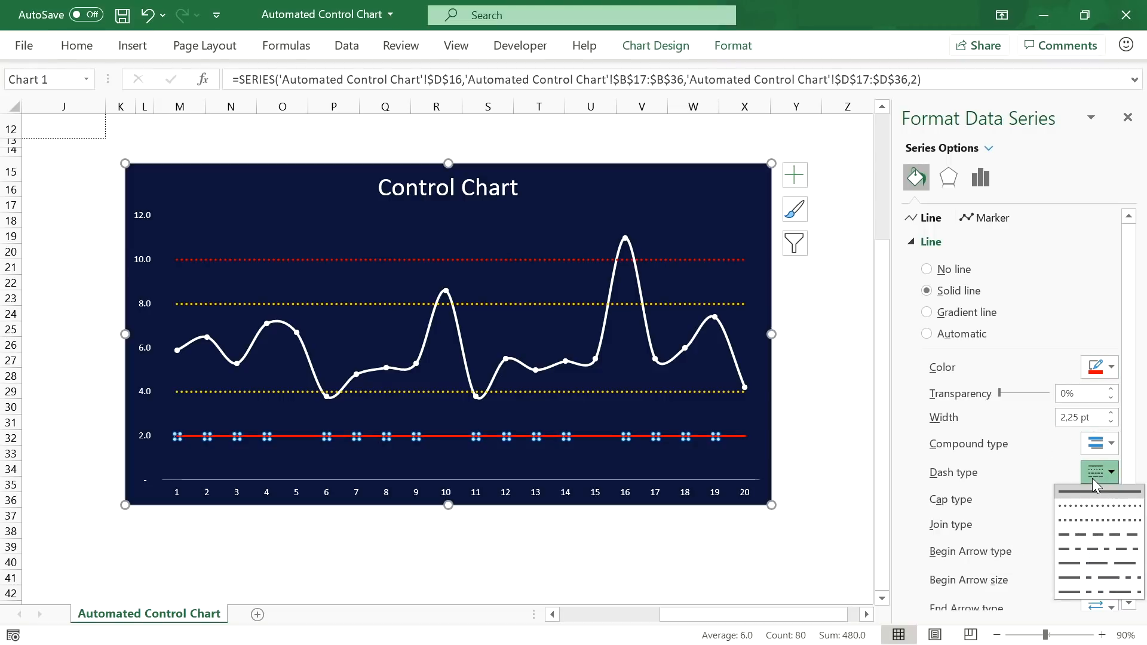
click(1096, 506)
click(997, 635)
click(996, 635)
scroll(867, 598, up, 1)
drag(747, 616, 687, 616)
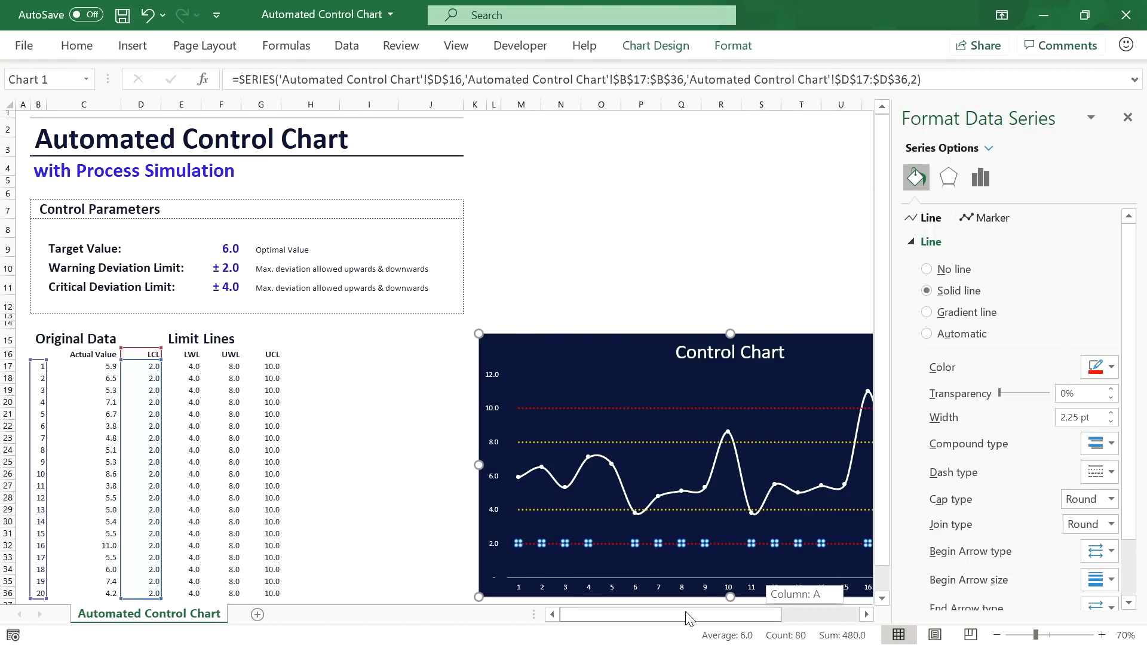
click(1128, 117)
click(822, 366)
scroll(822, 367, down, 1)
scroll(822, 370, up, 1)
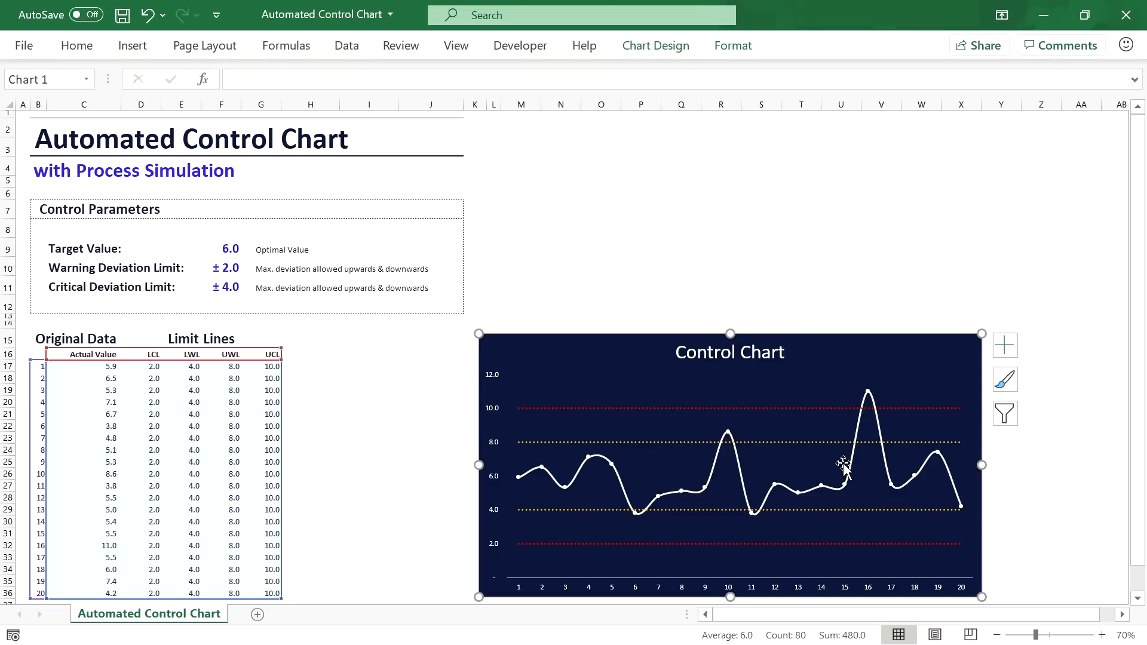
click(307, 338)
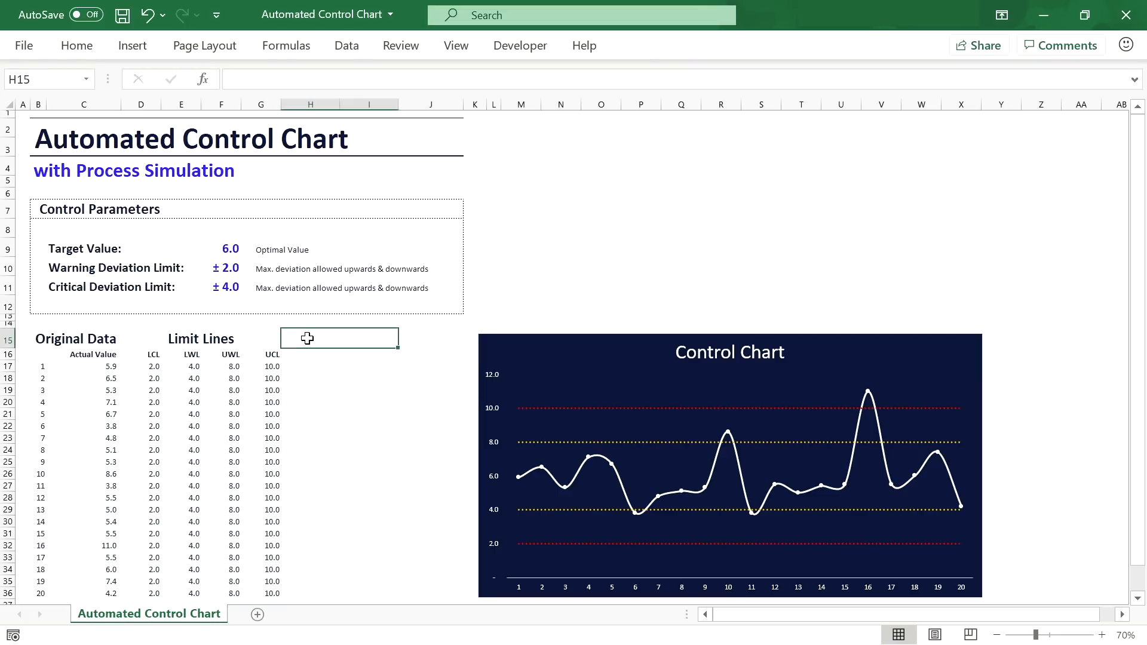
Step: Enter 'Limit Alerts' in H15, with 'Warning' in H16 and 'Critical' in I16
double_click(307, 339)
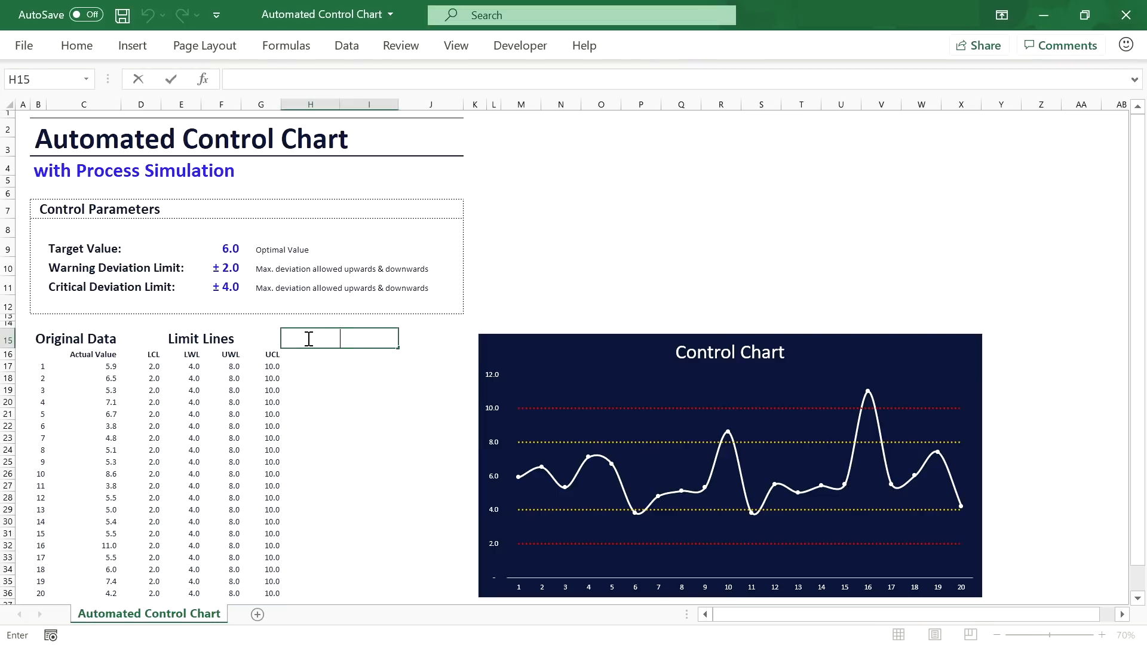
text(Limit Alerts)
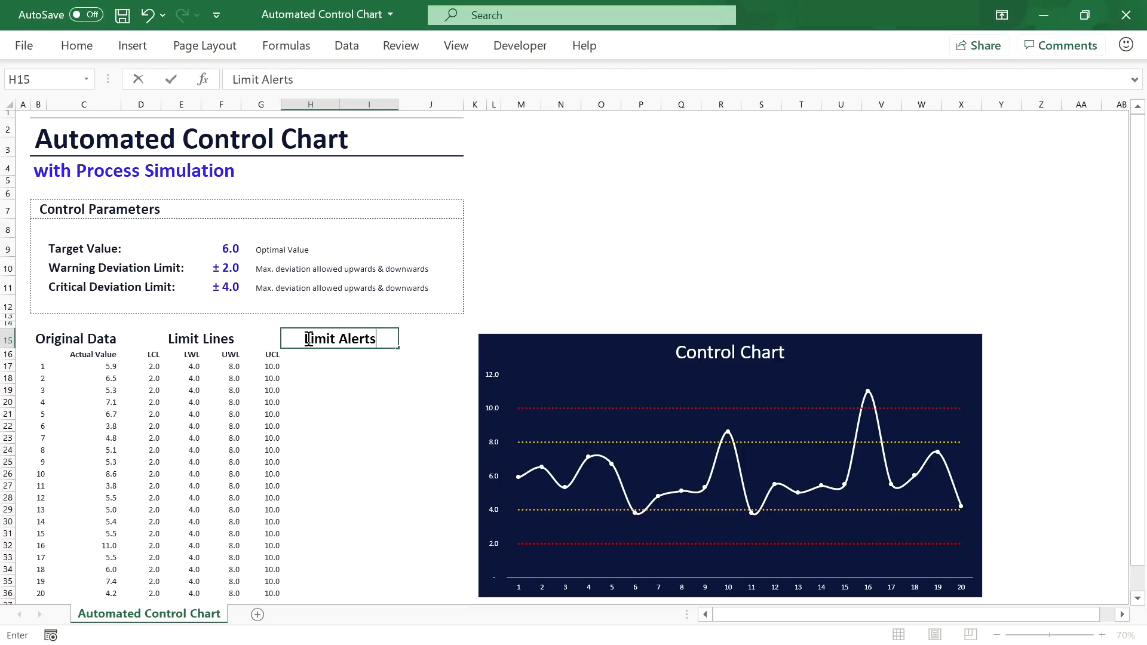
key(Return)
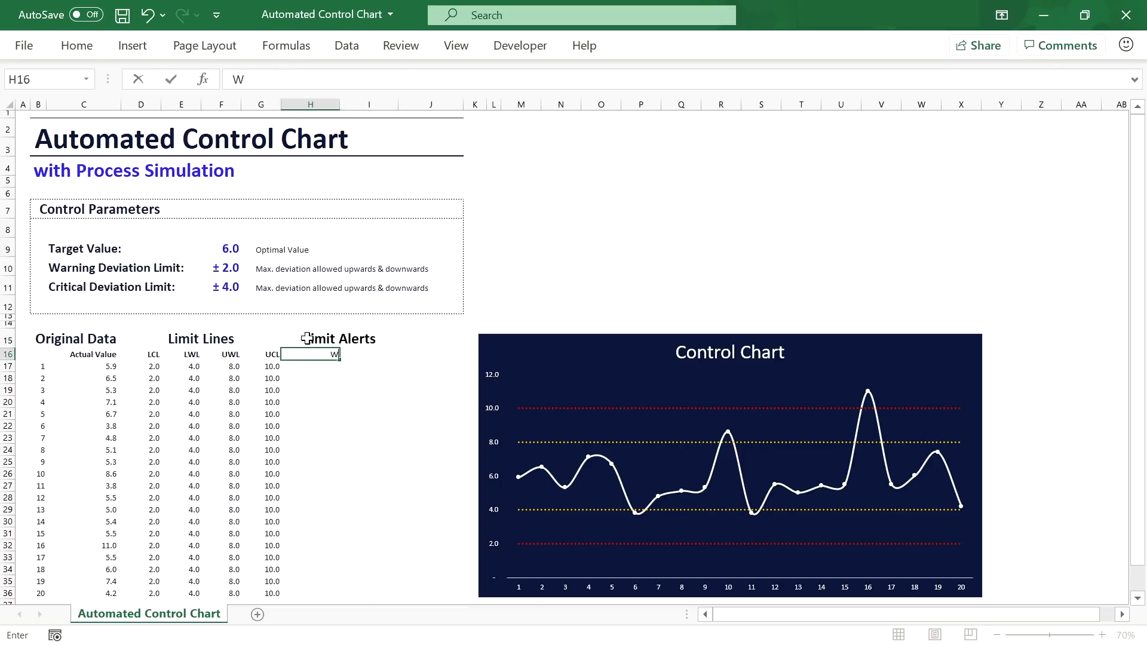
text(Warning)
key(Tab)
text(C)
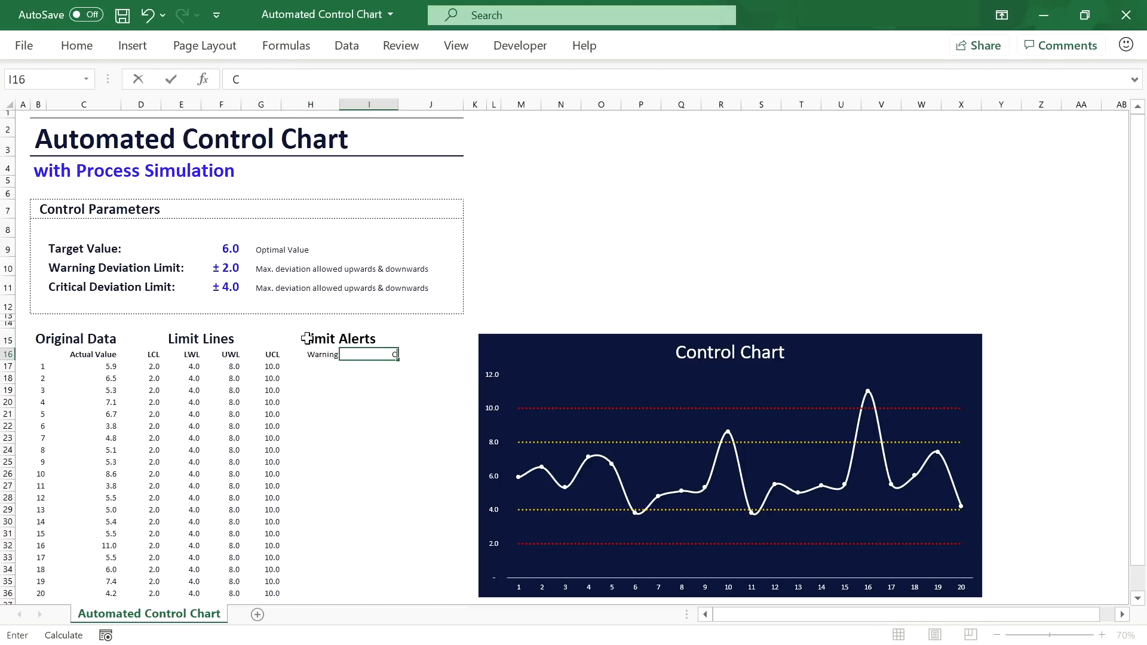
text(ritical)
key(Return)
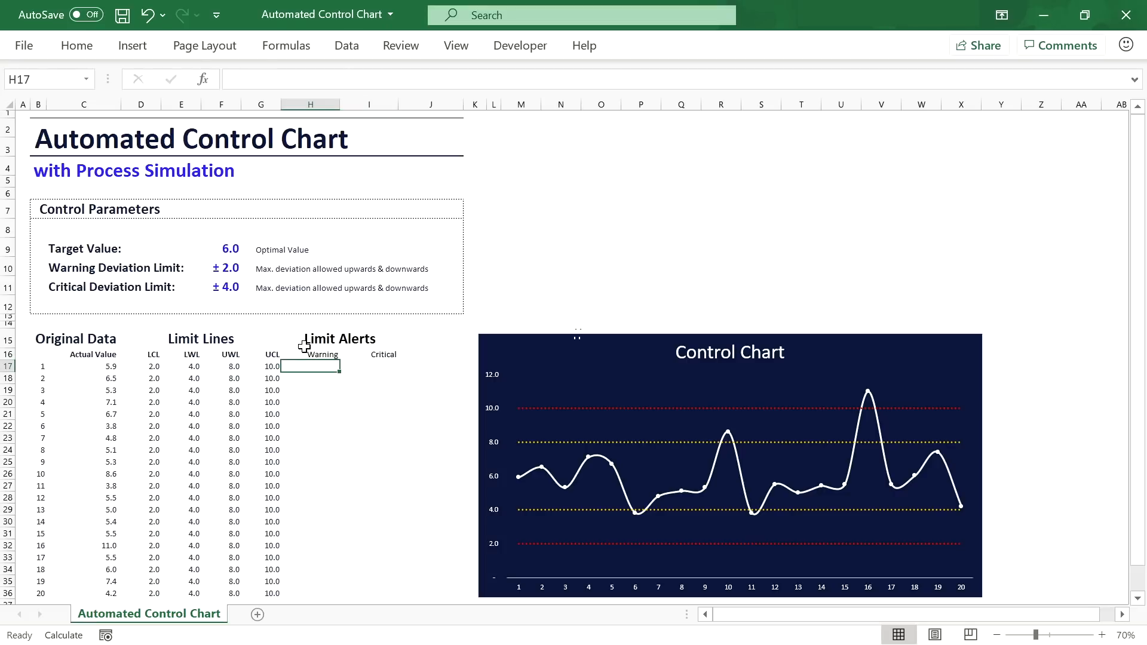
Step: Bold the Warning and Critical headings, then select cell I17 for the first critical alert
drag(305, 354, 377, 355)
click(78, 48)
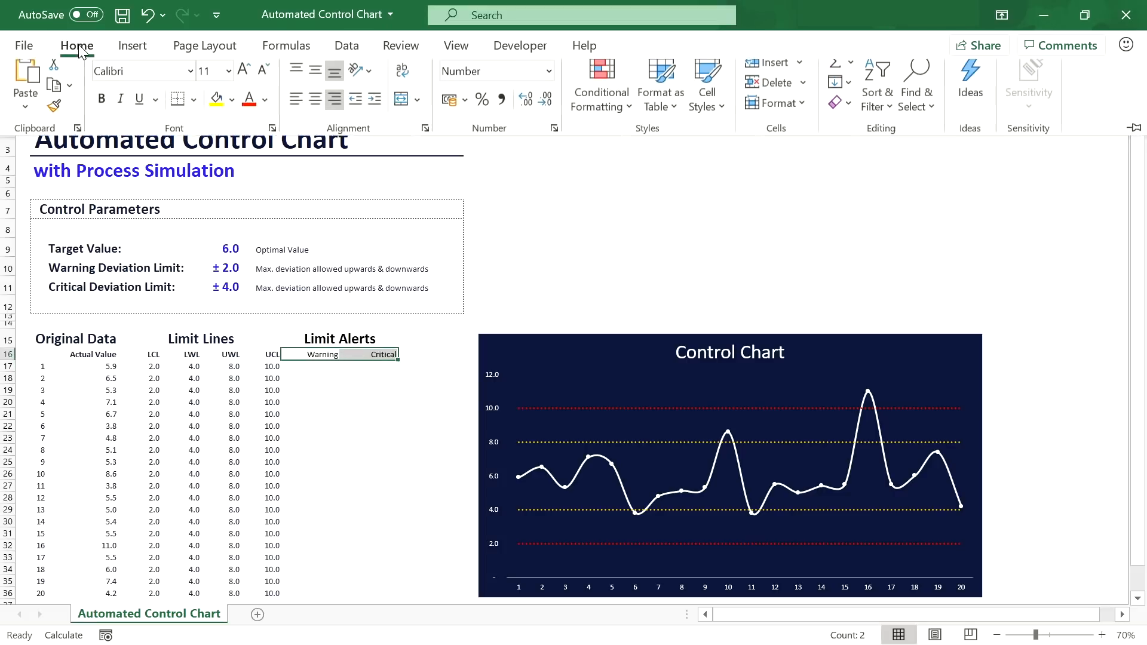
click(101, 98)
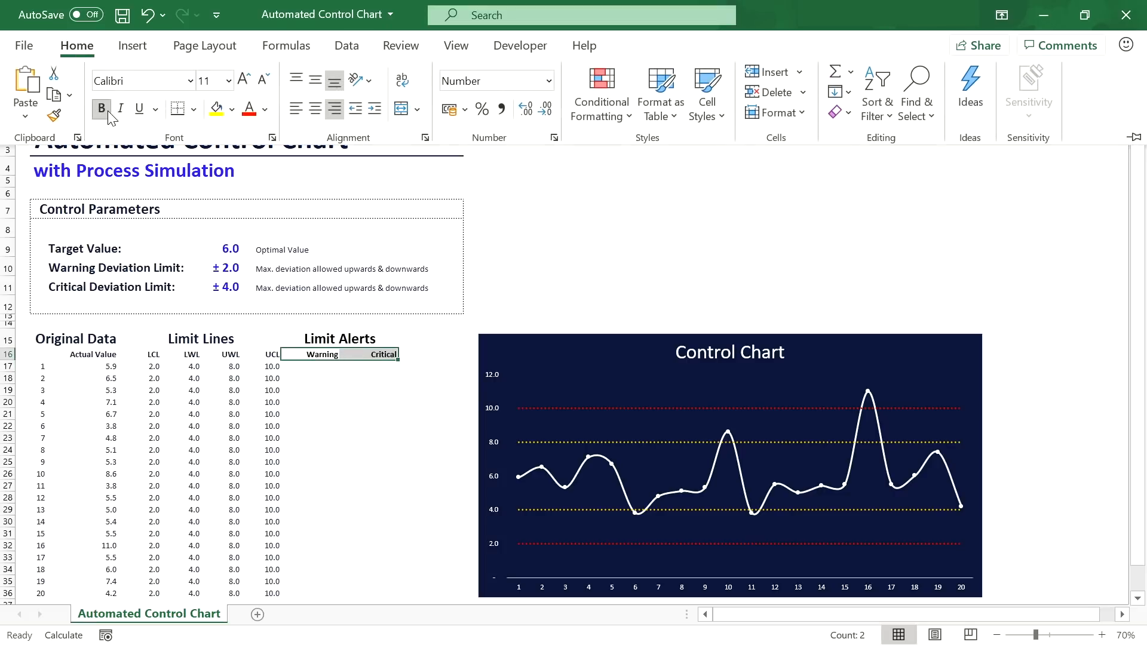
click(321, 365)
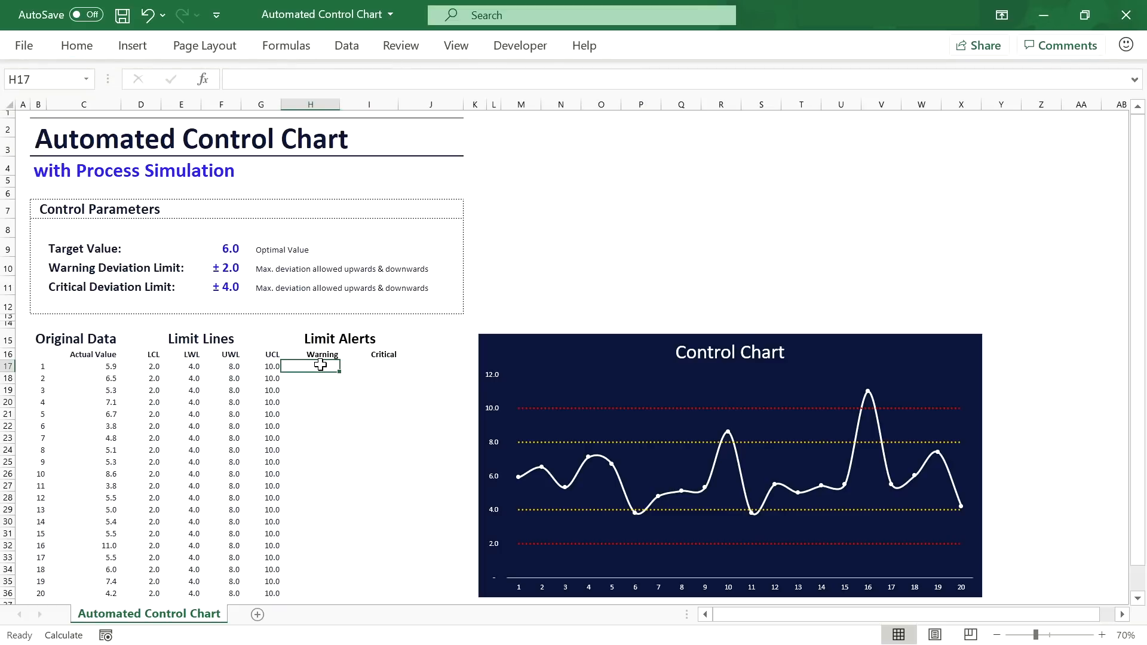
click(379, 368)
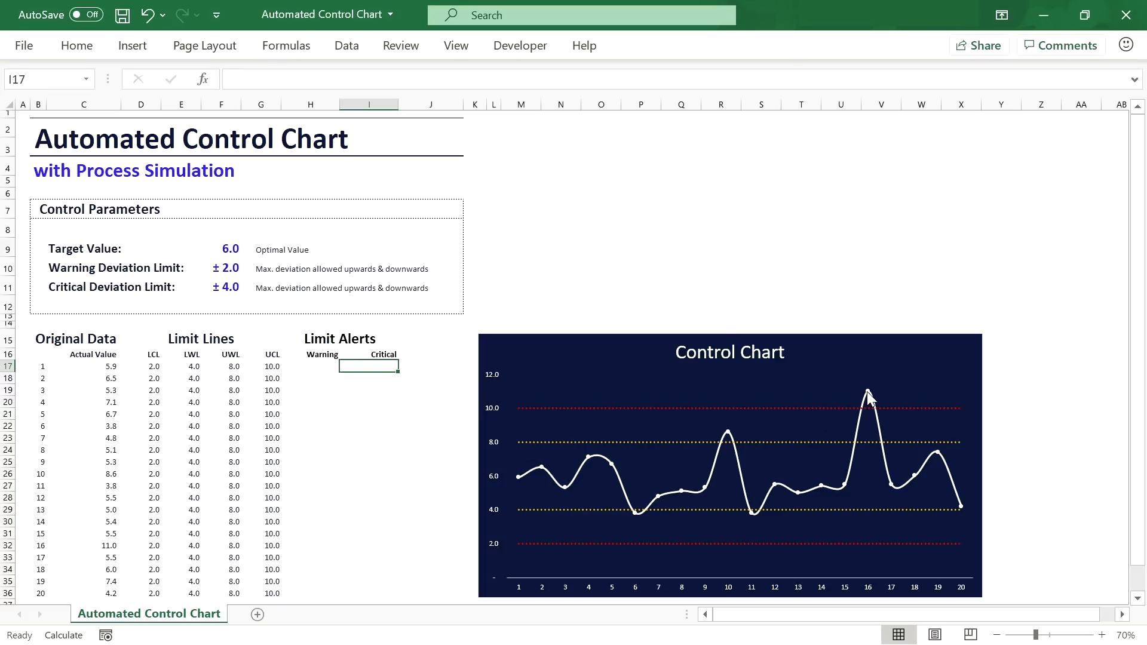
mouse_move(868, 393)
scroll(380, 366, up, 4)
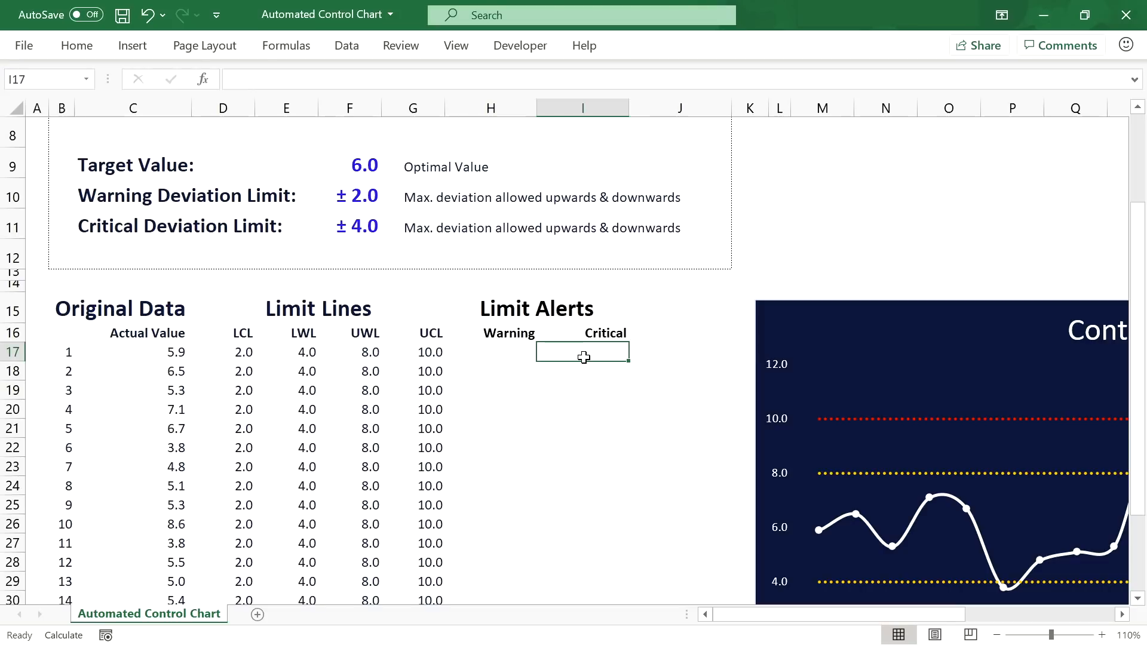
Step: Enter =IF(ABS(C17-$F$9)>$F$11,C17,0) in I17 to flag critical readings
text(=IF()
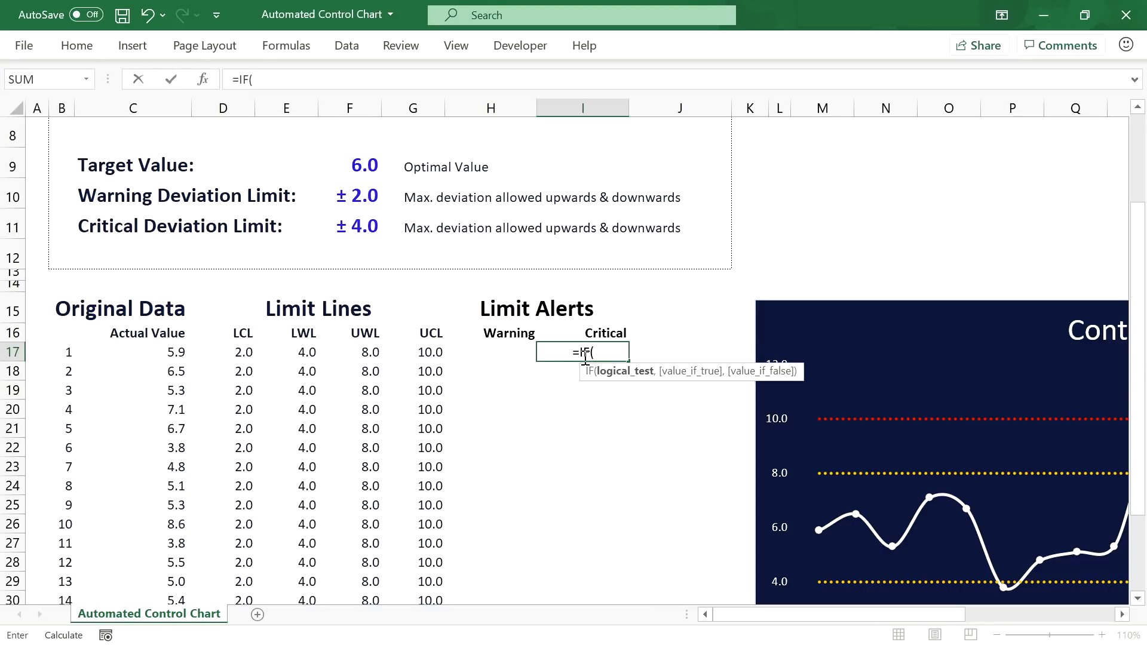
text(ABS)
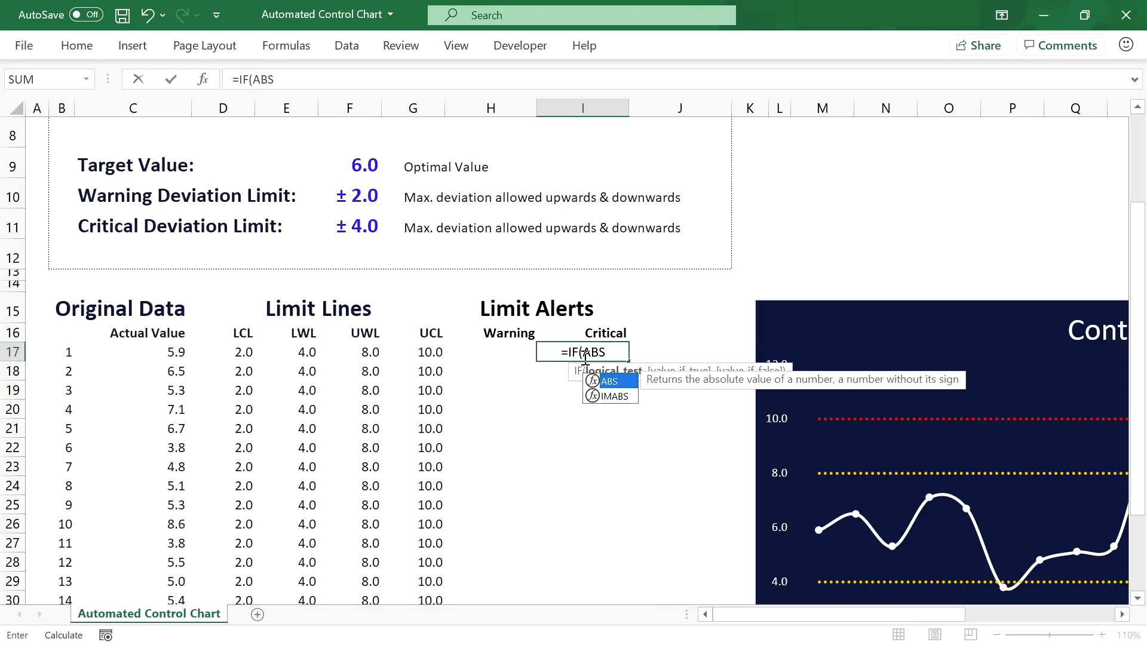
text(()
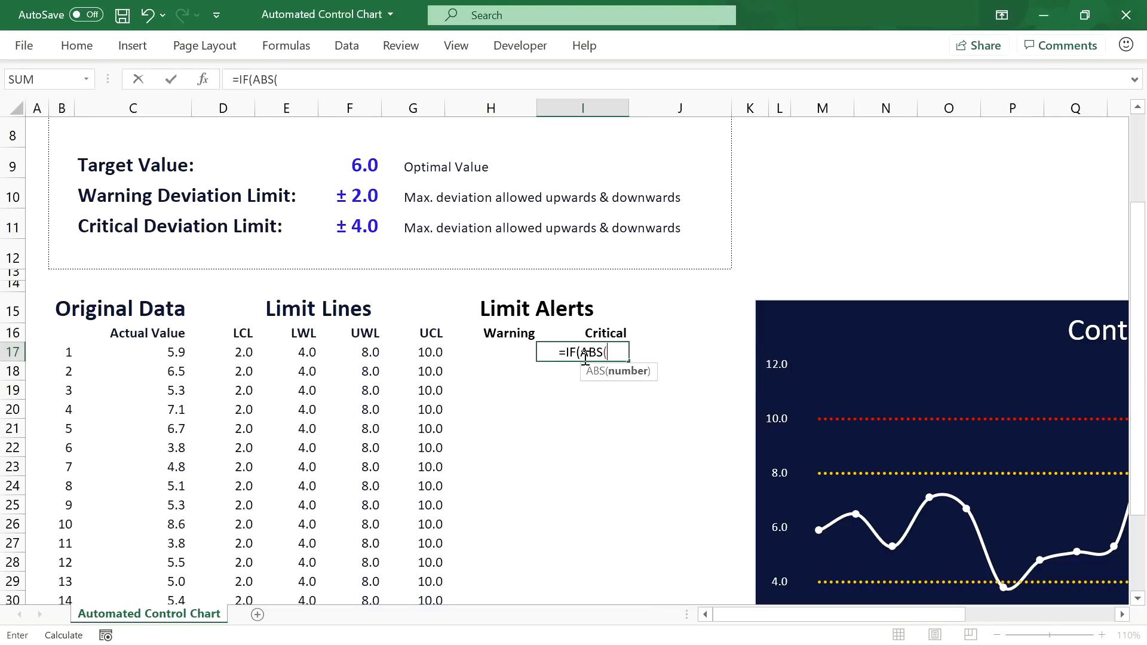
click(164, 353)
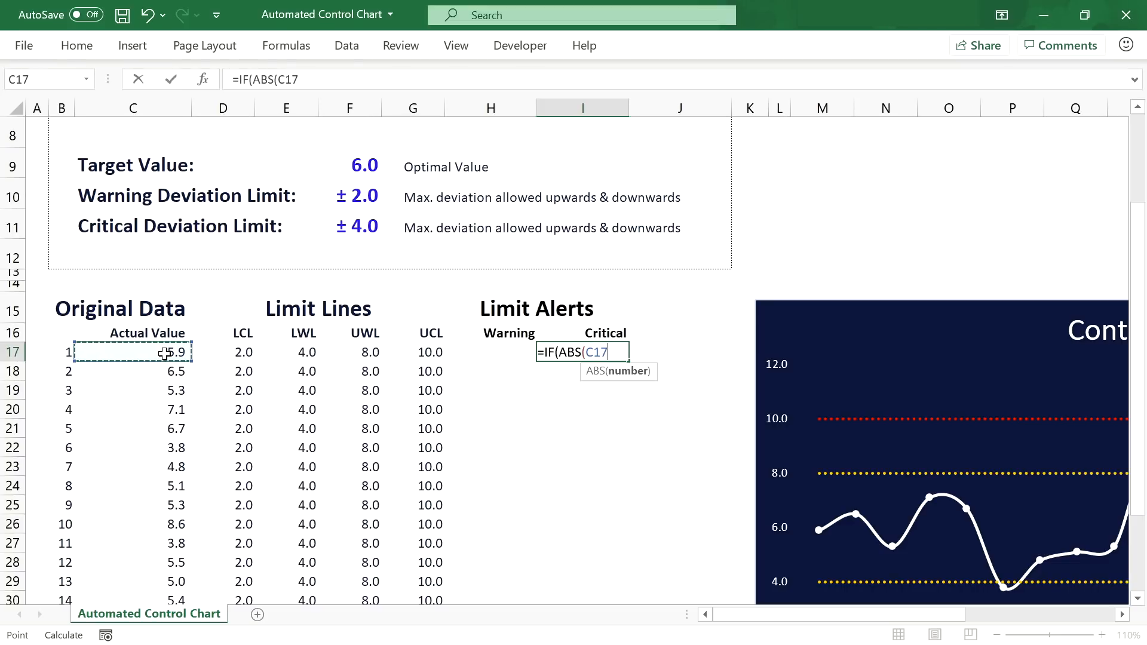
text(-)
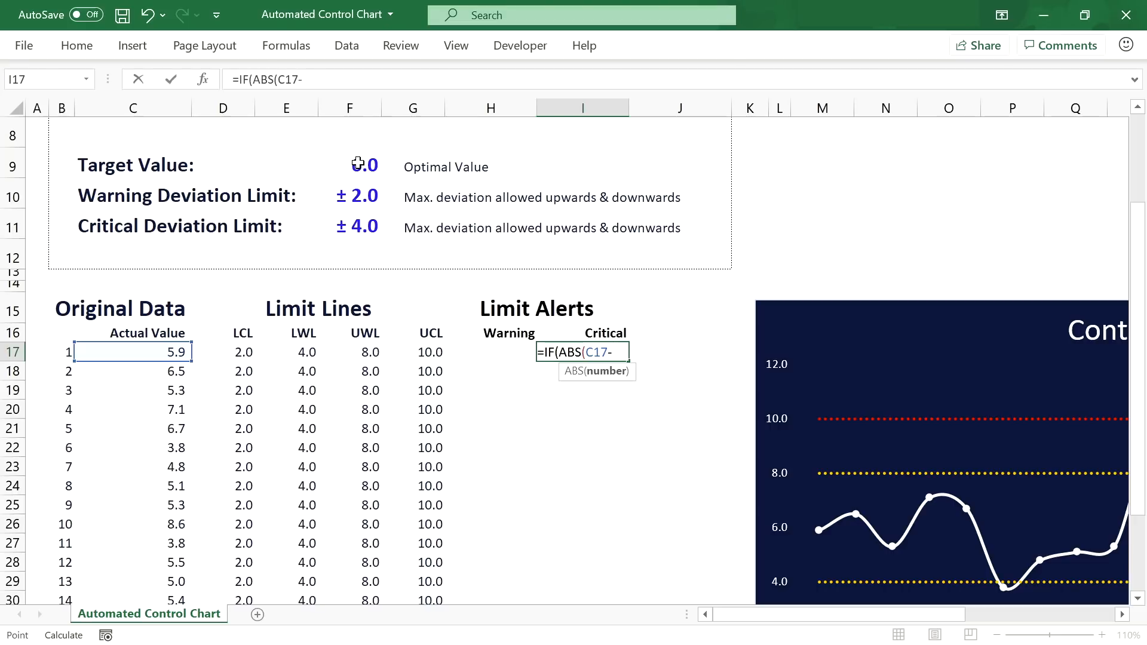
click(351, 164)
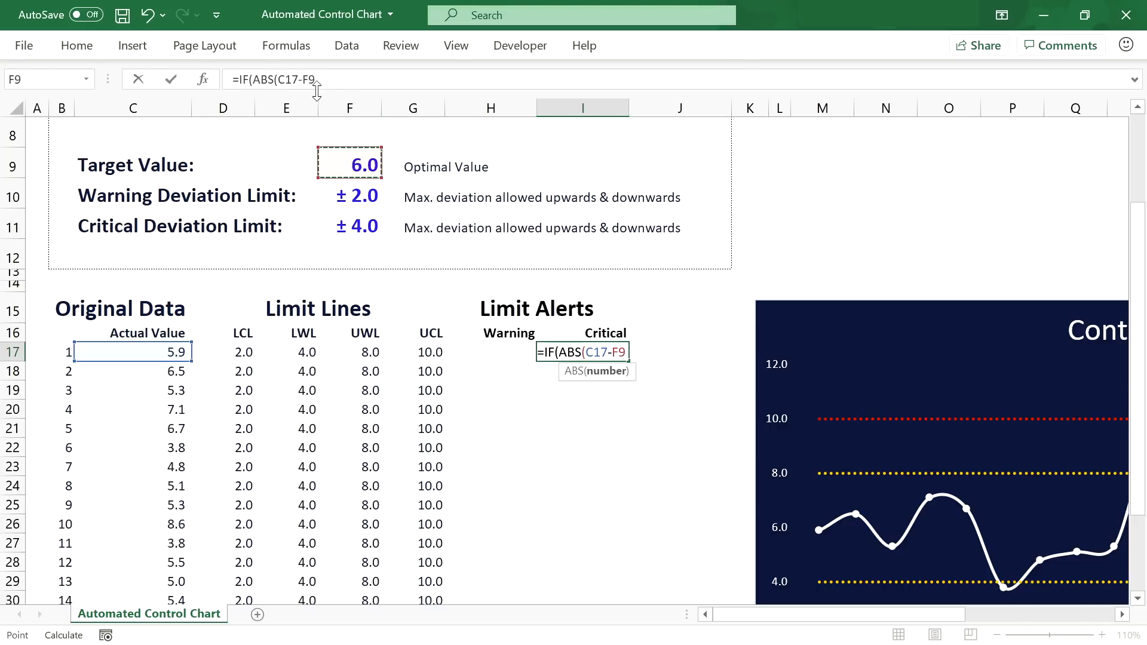
key(F4)
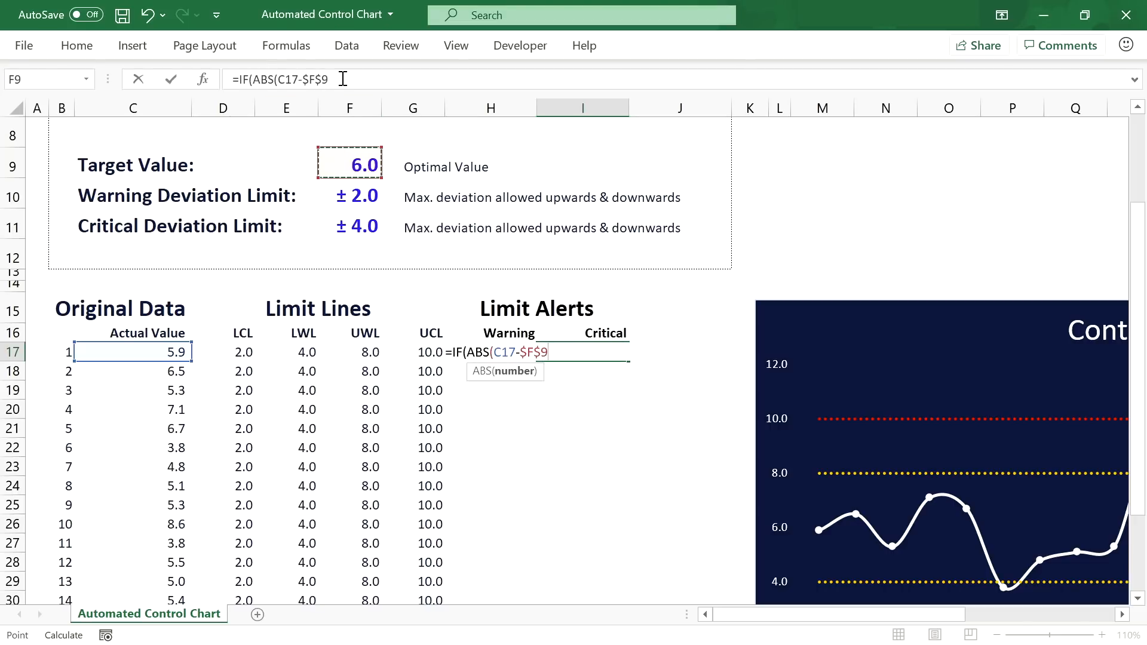
click(344, 79)
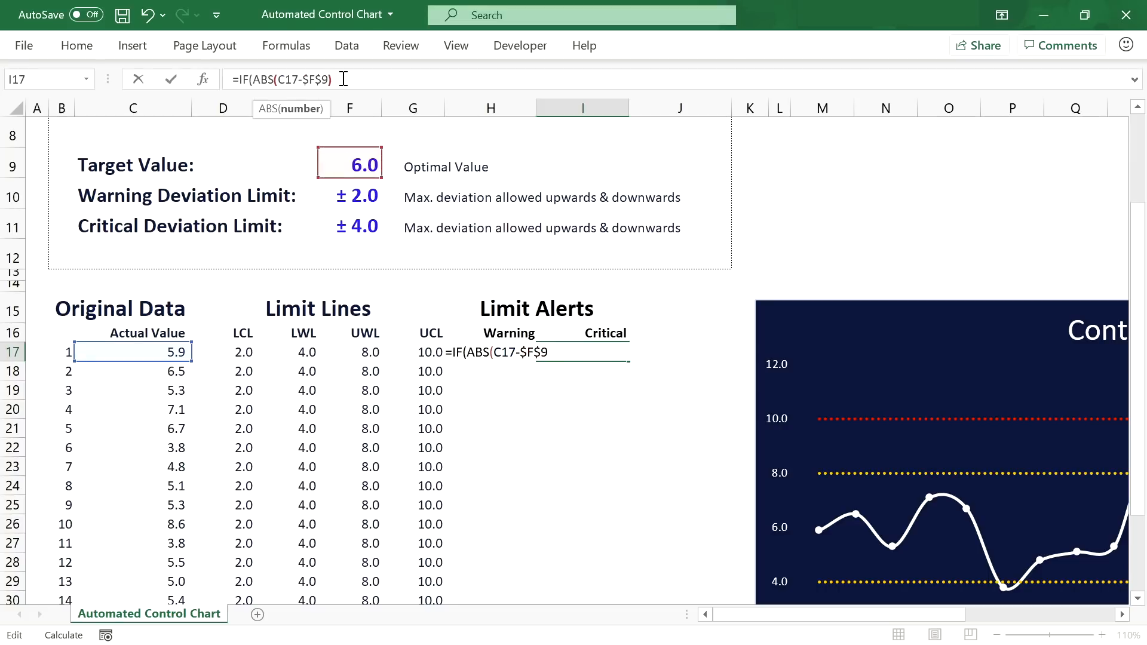
text())
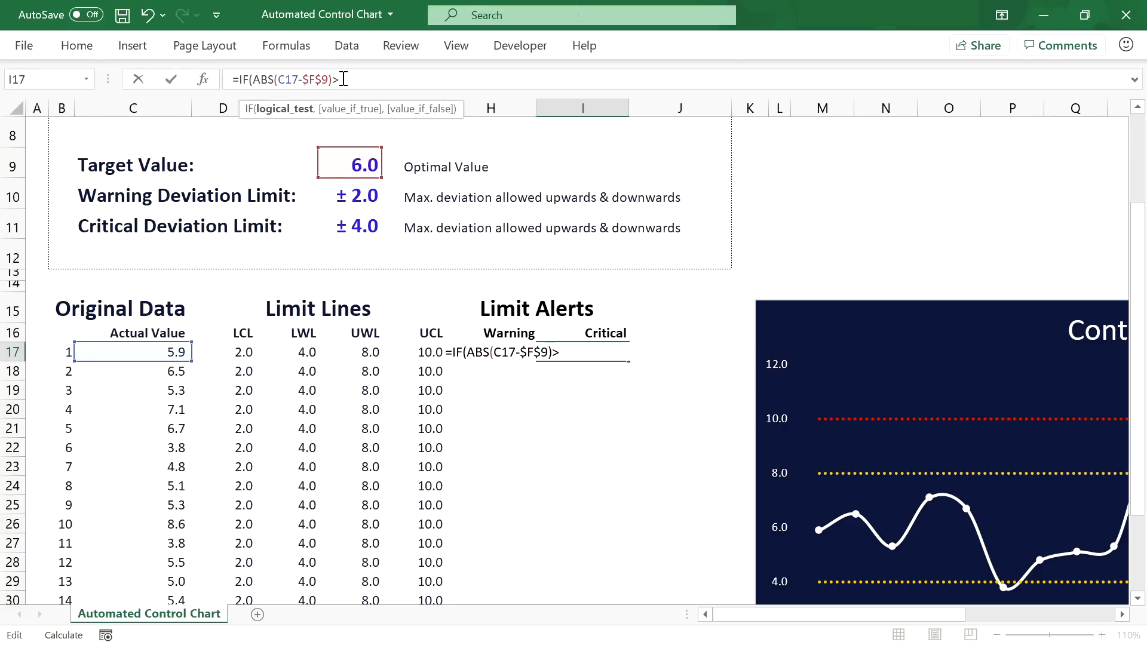
text(>)
click(363, 231)
key(F4)
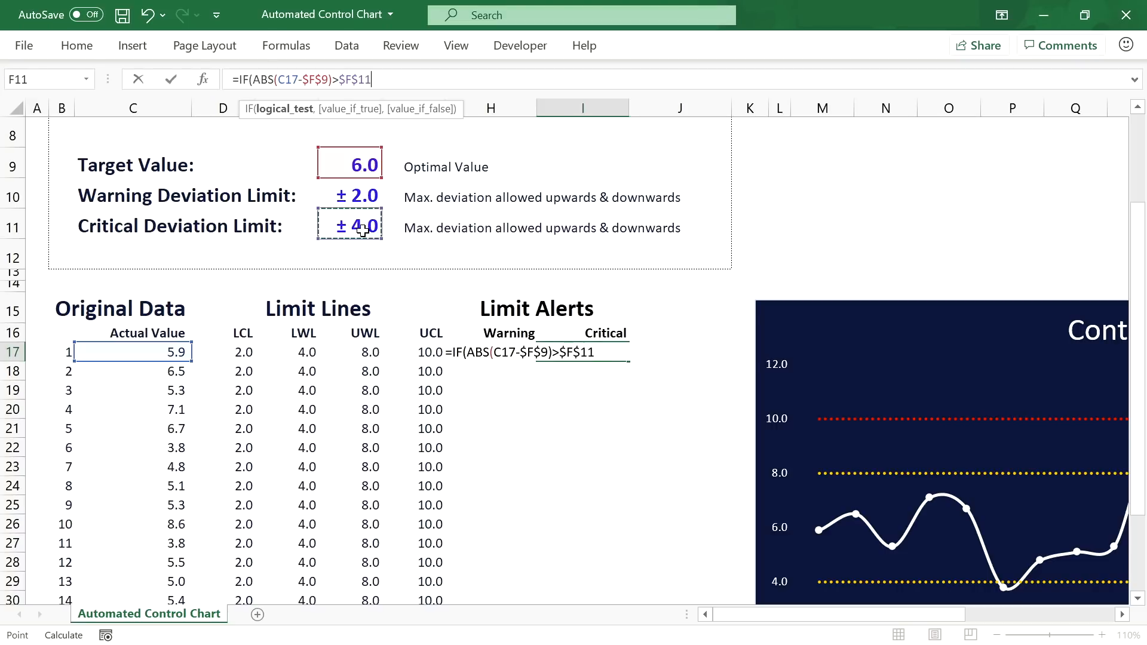
text(,)
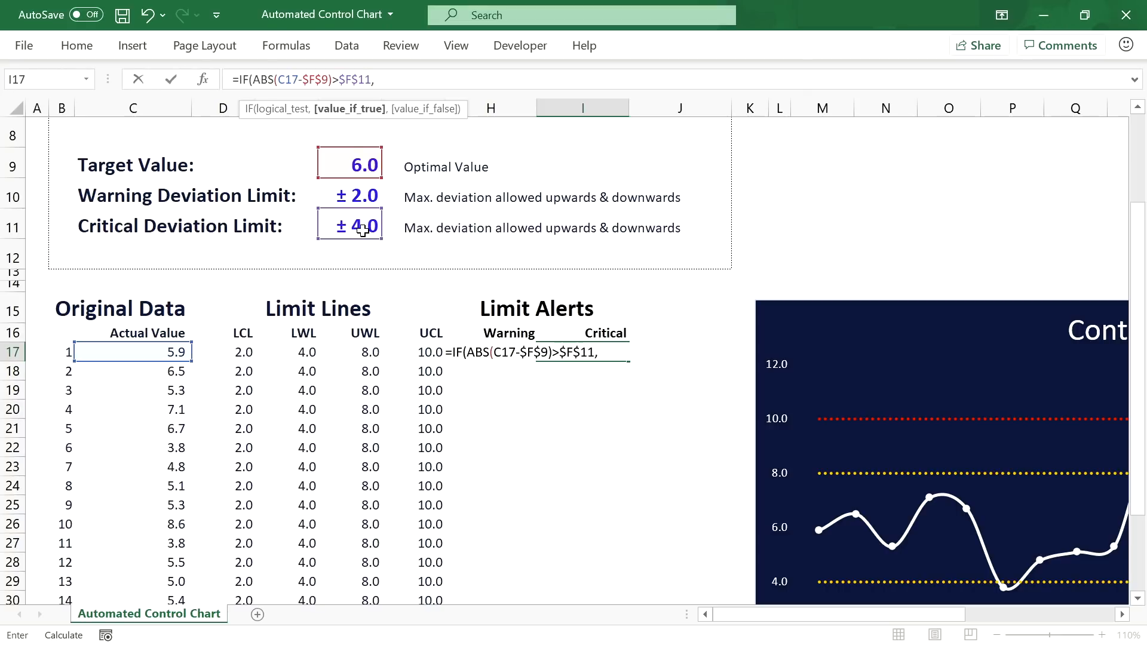
click(107, 351)
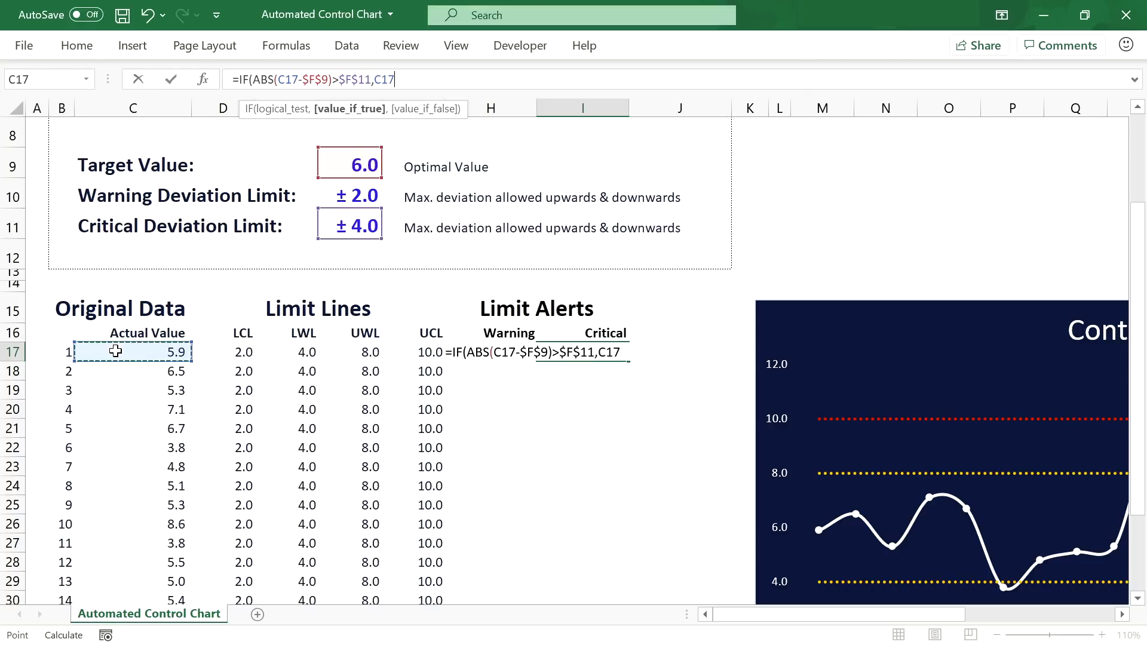
text(,)
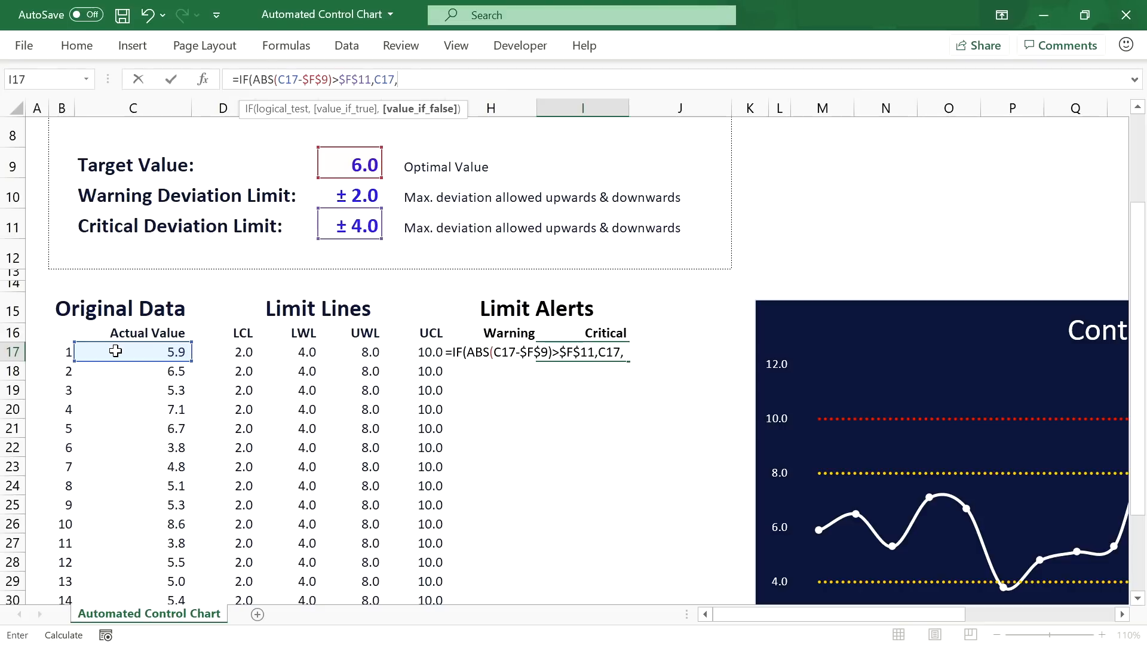
text(0))
key(Return)
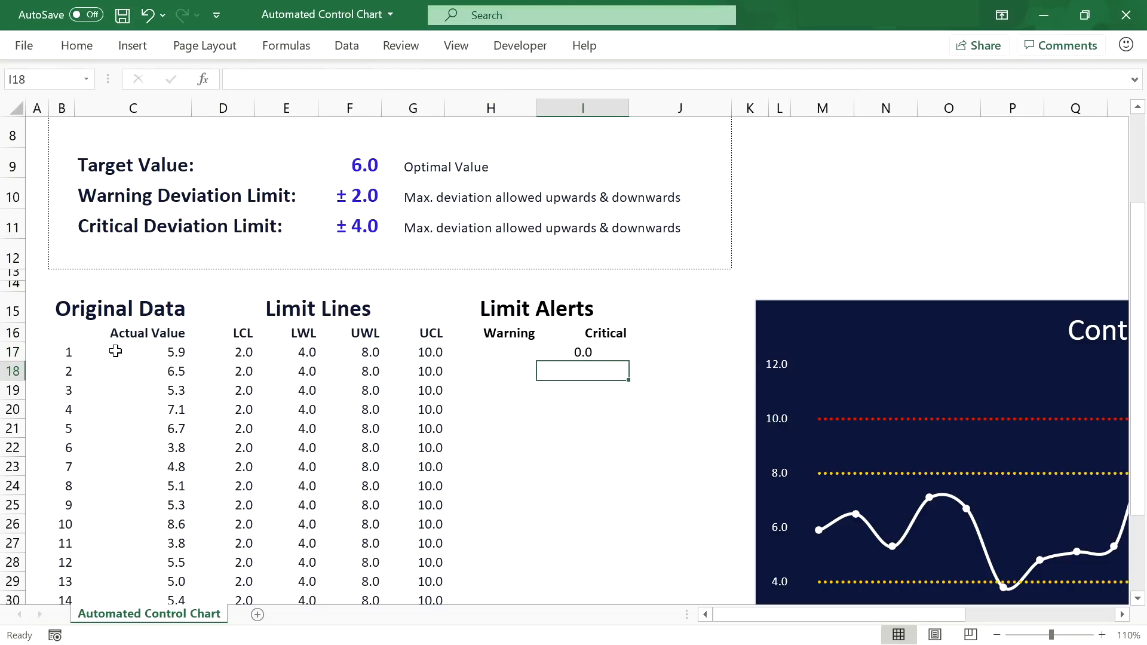
Step: Fill the critical formula from I17 down to row 36
click(603, 354)
scroll(622, 356, down, 1)
scroll(621, 356, down, 1)
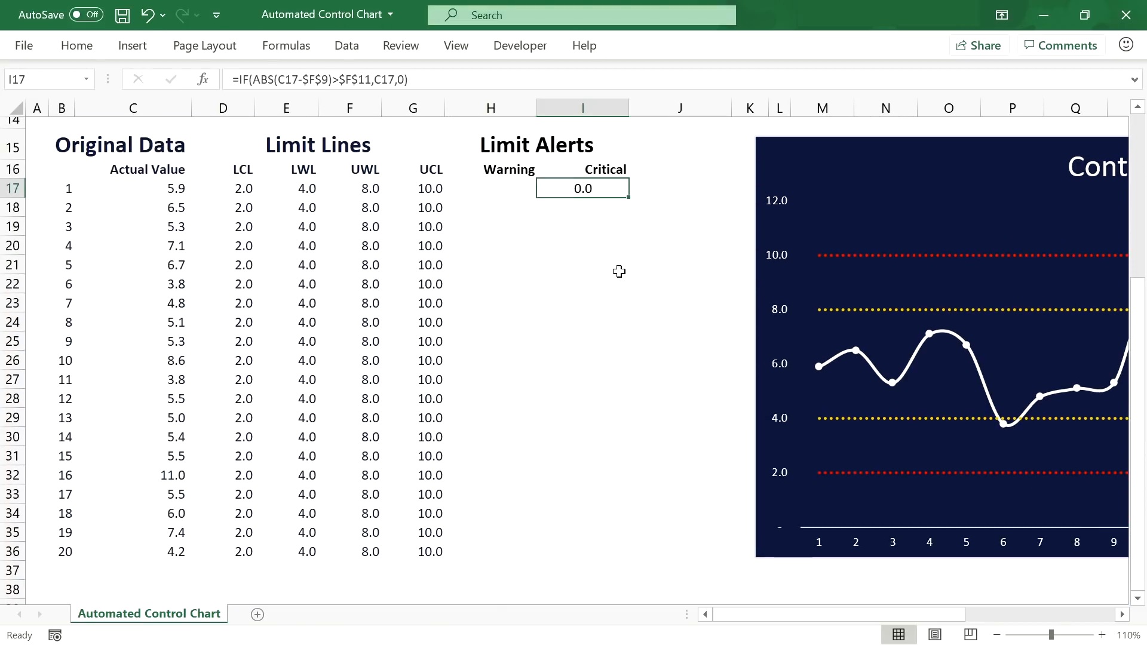
double_click(629, 199)
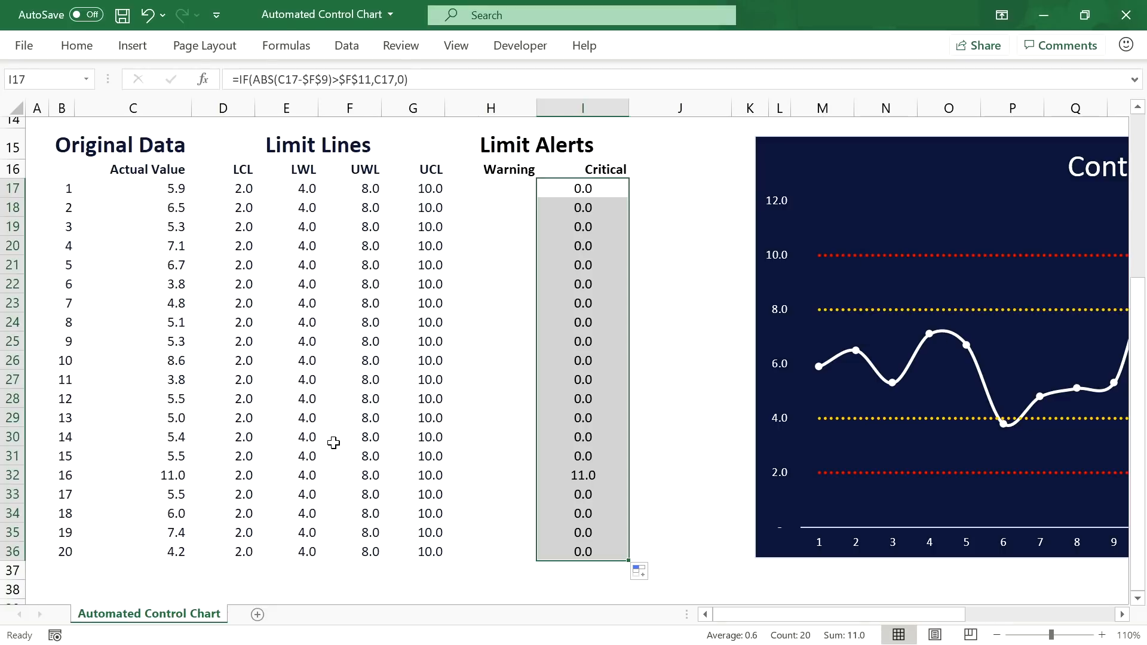
Step: Check the 11.0 critical result, then start H17 with =IF(AND(I17=0,ABS(C17-
click(167, 478)
click(574, 473)
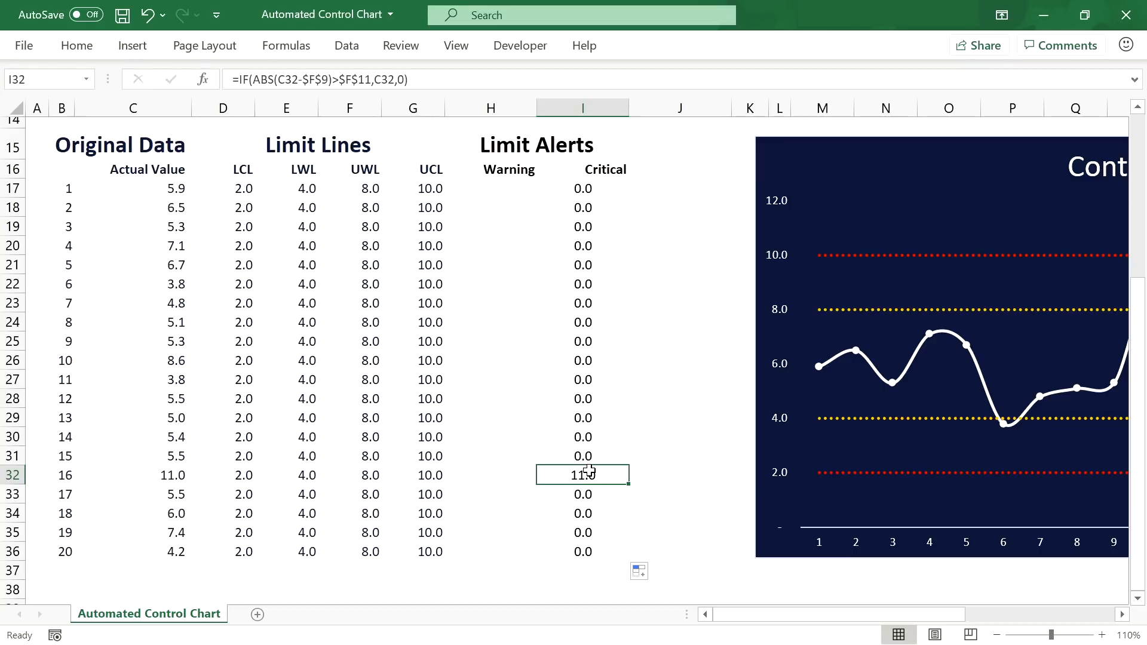
click(515, 187)
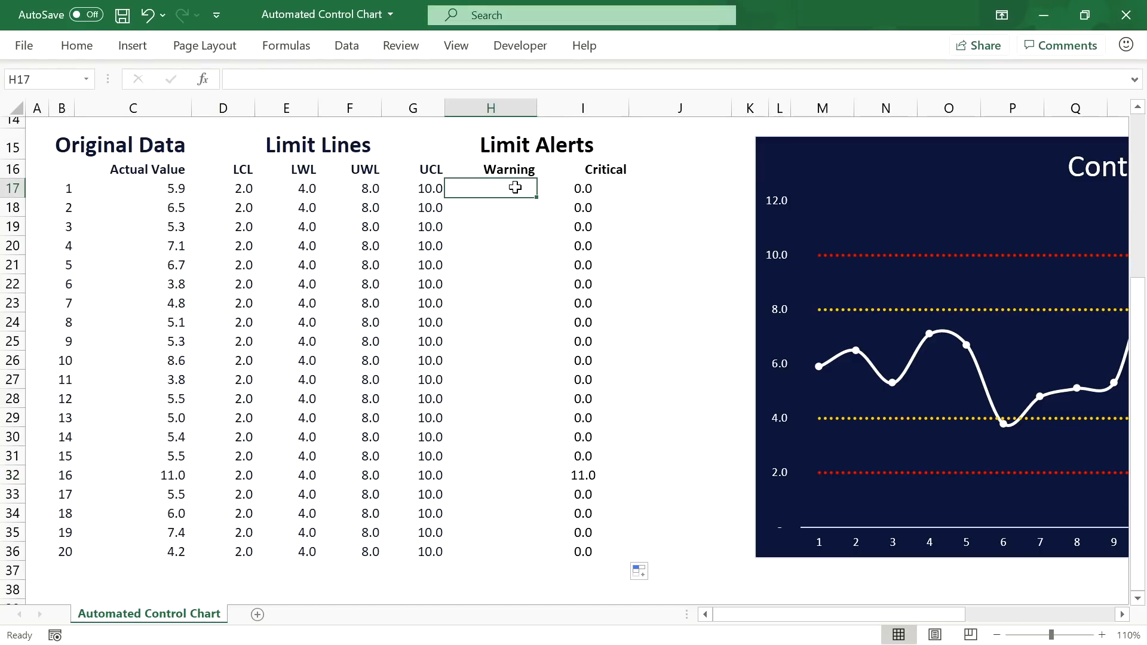
text(=)
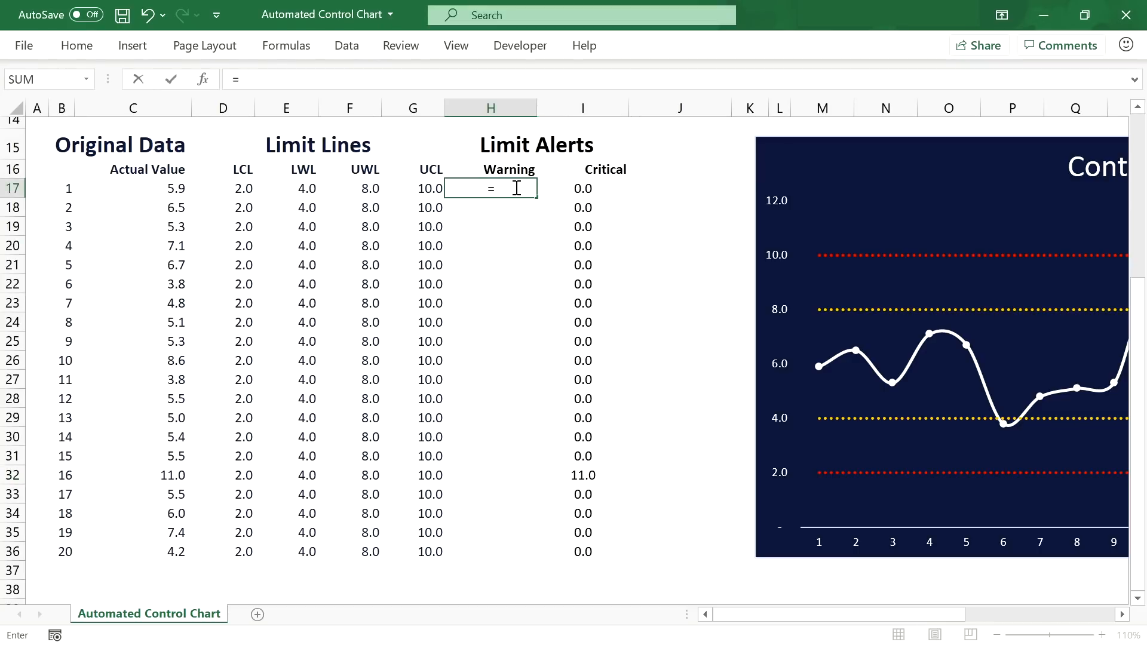
text(IF()
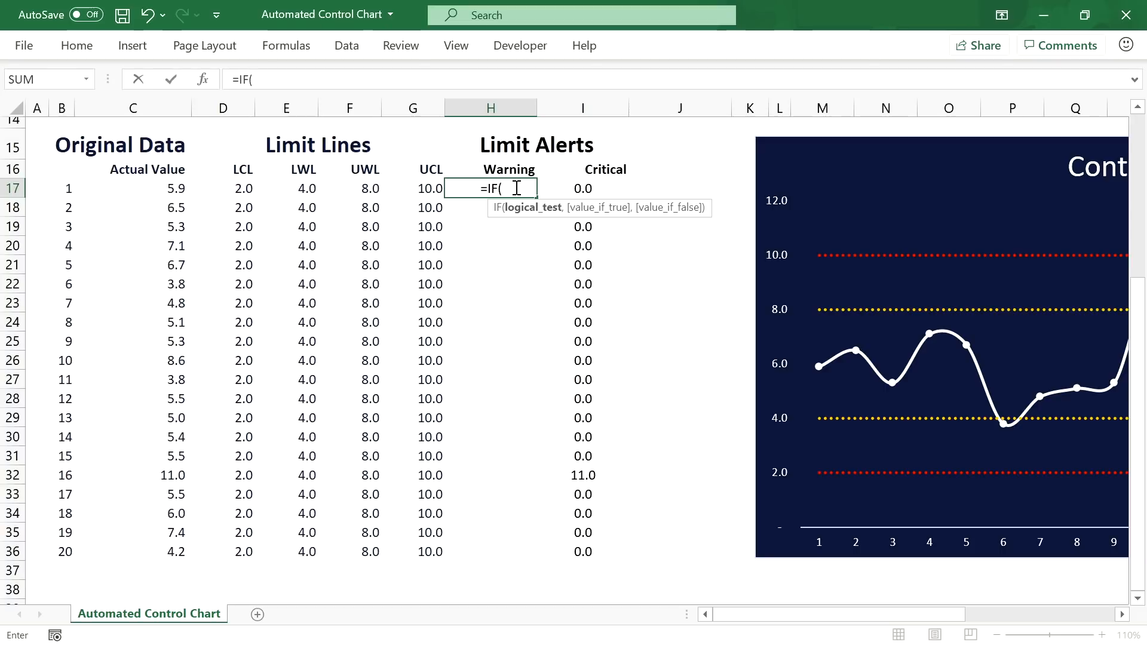
text(AND)
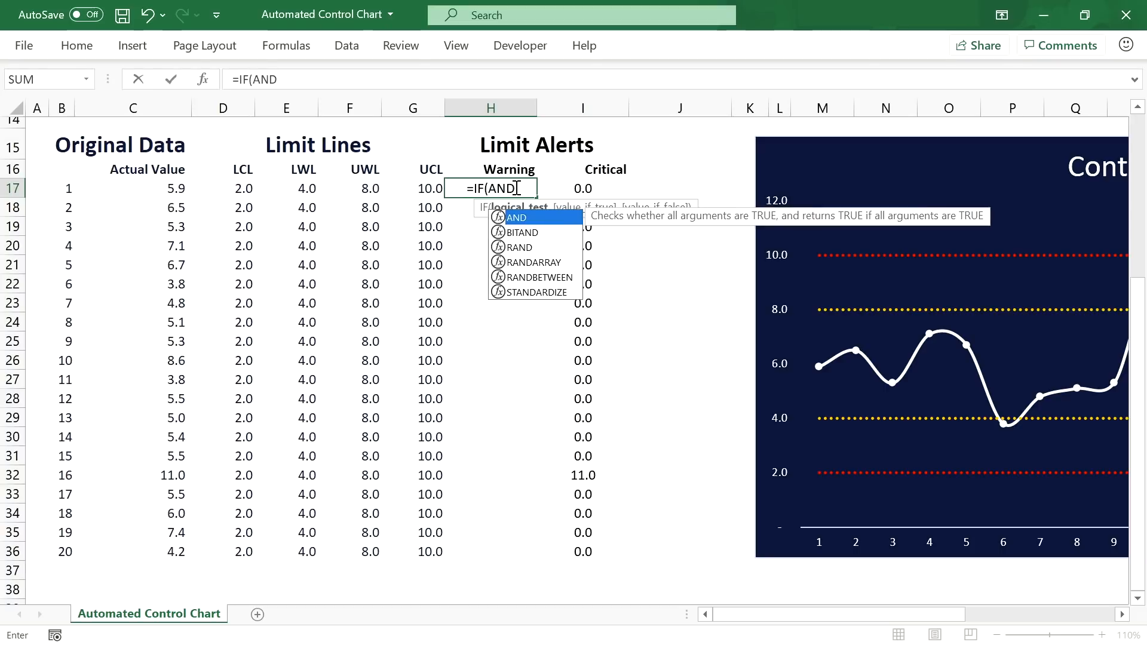
text(()
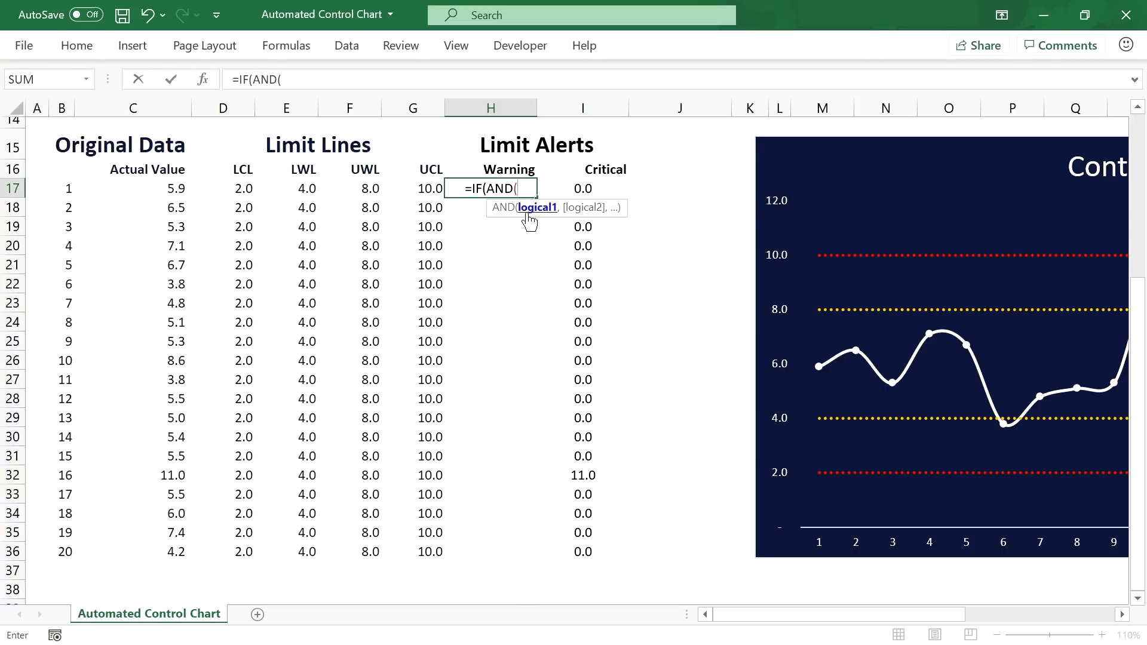
click(592, 187)
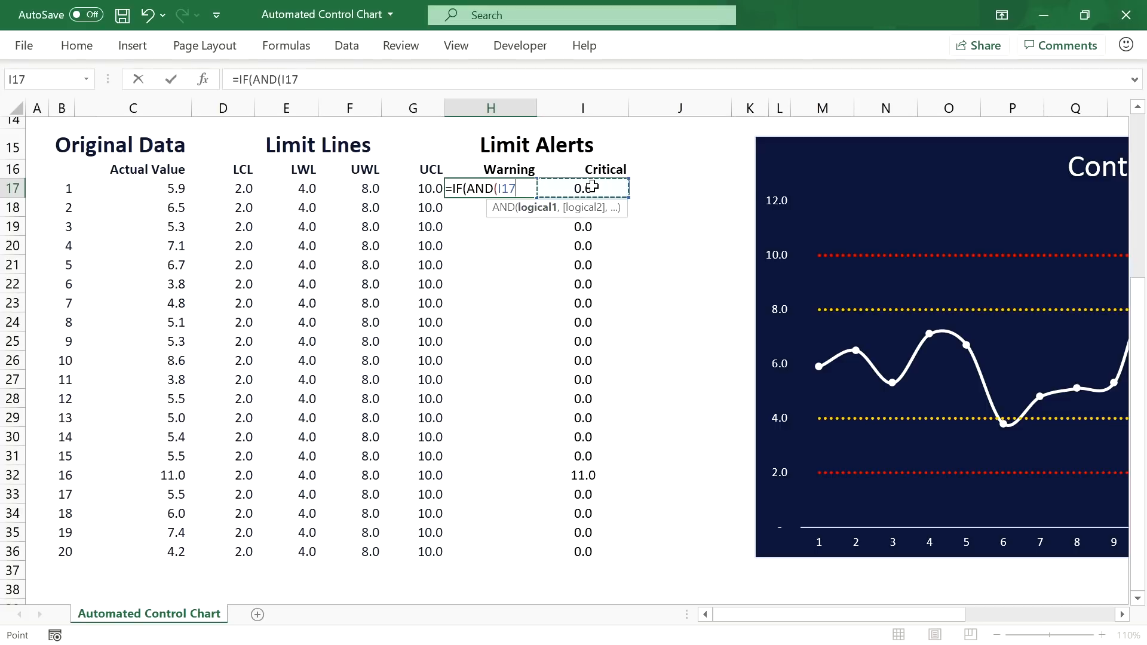
text(=)
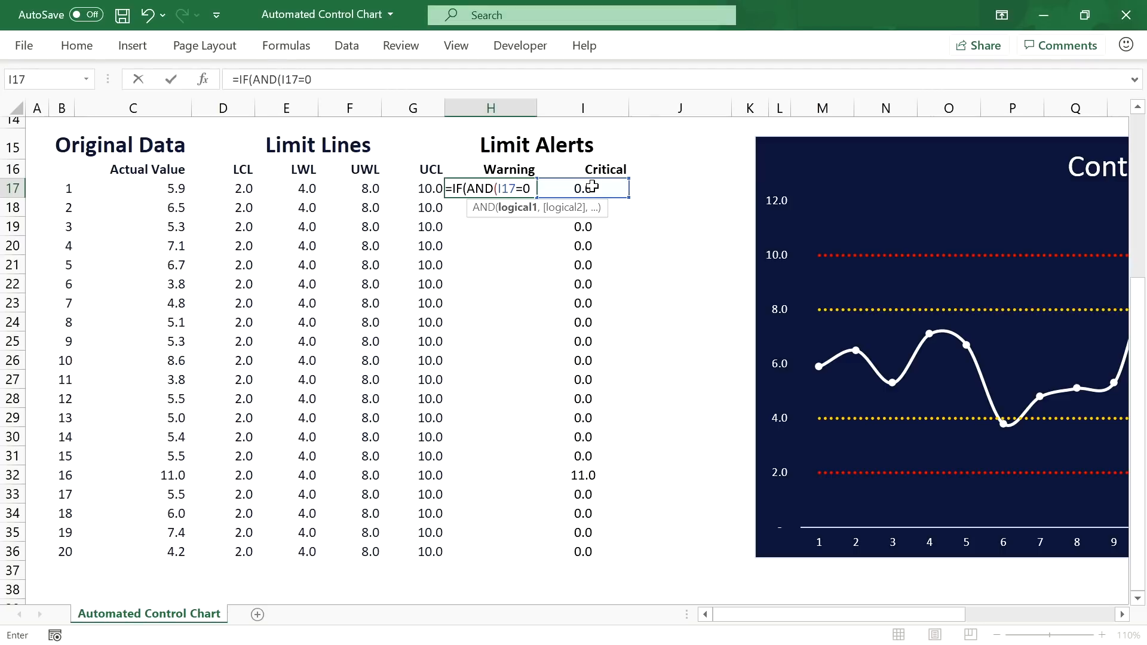
text(0,)
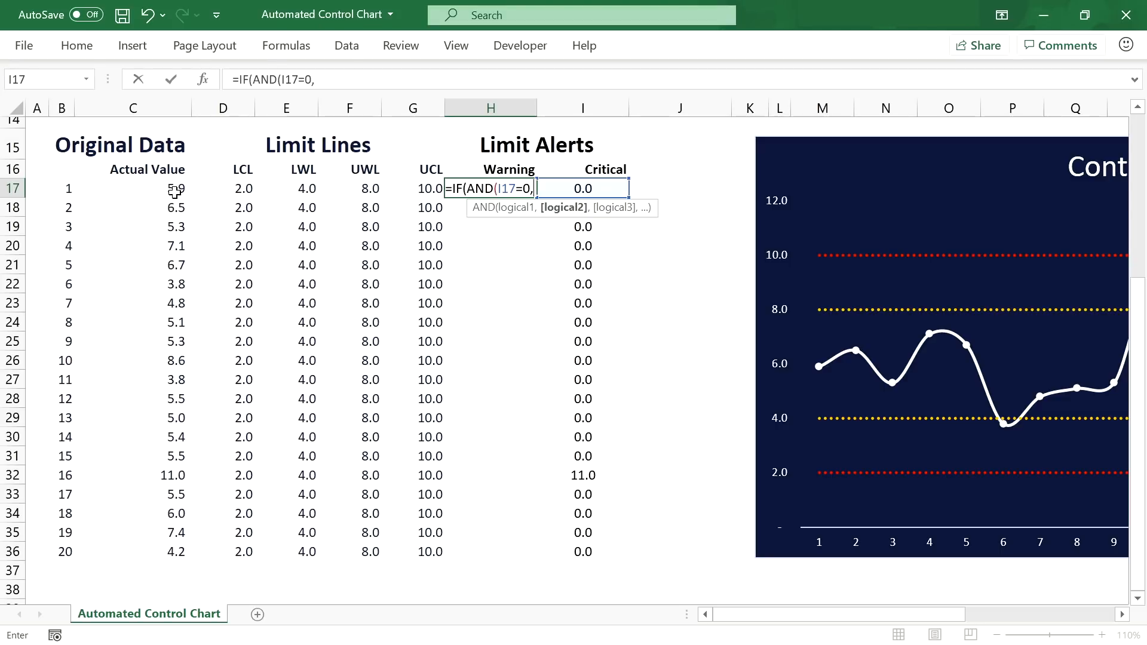
text(ABS)
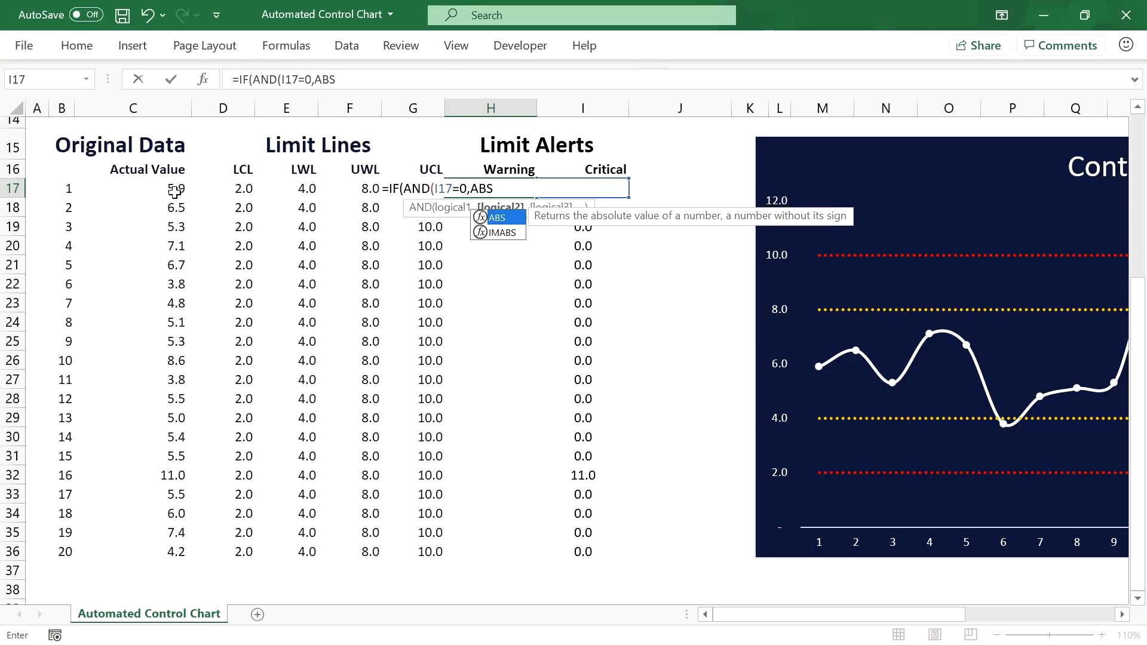
text(()
click(175, 190)
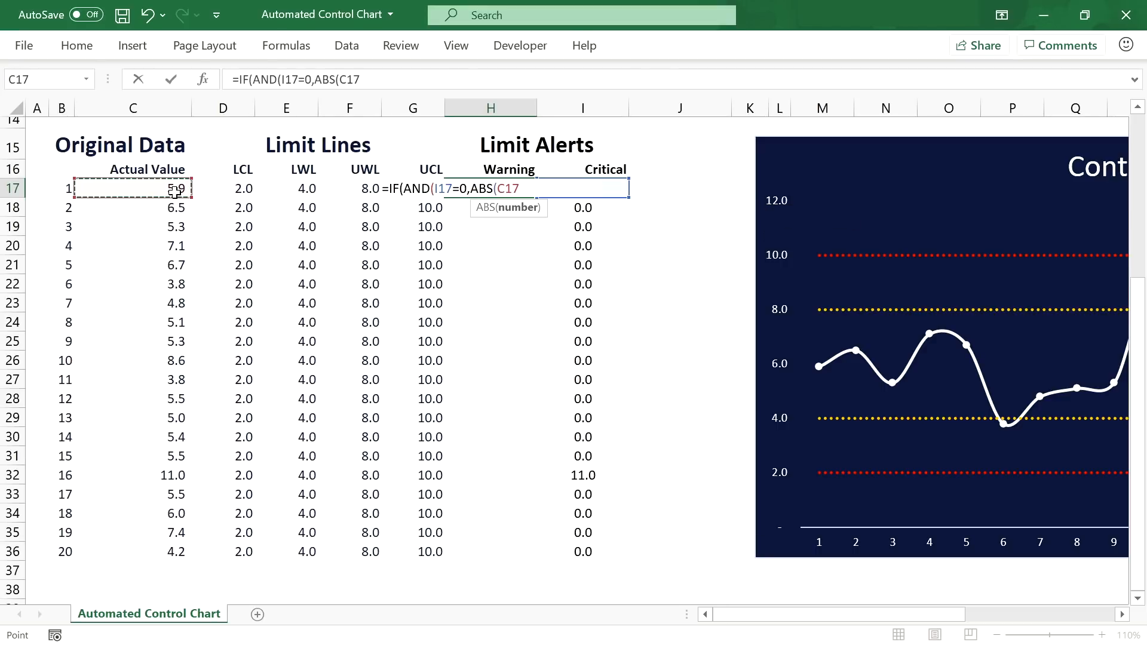
text(-)
Step: Finish the warning formula as ...-$F$9)>$F$10),C17,0) and commit it
scroll(318, 294, up, 3)
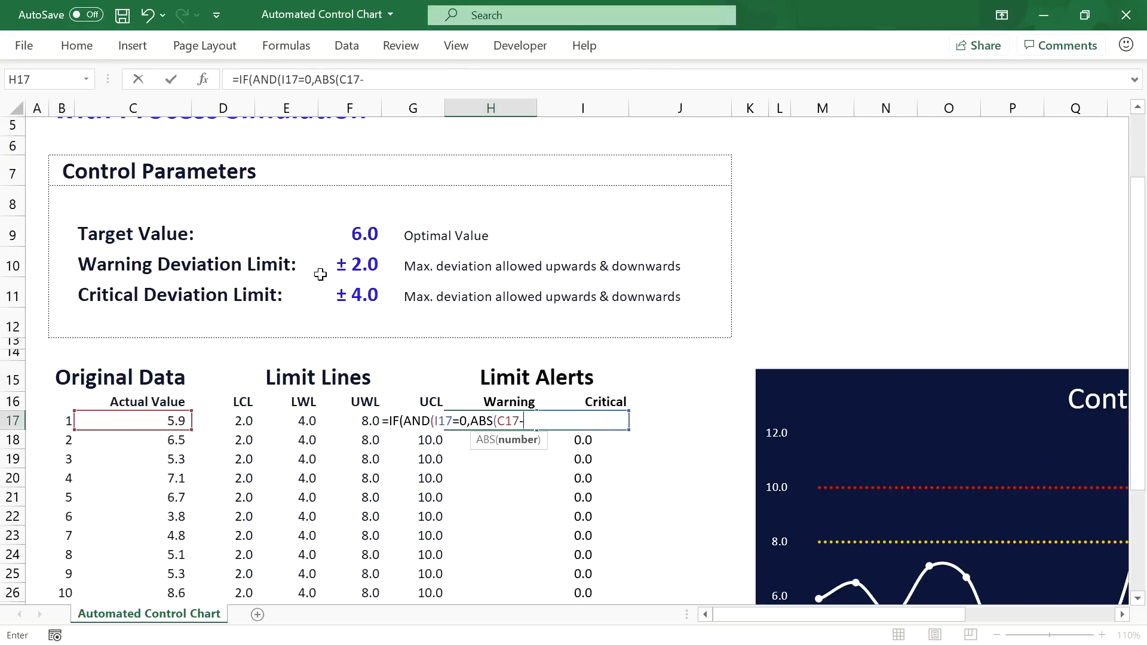
click(356, 234)
key(F4)
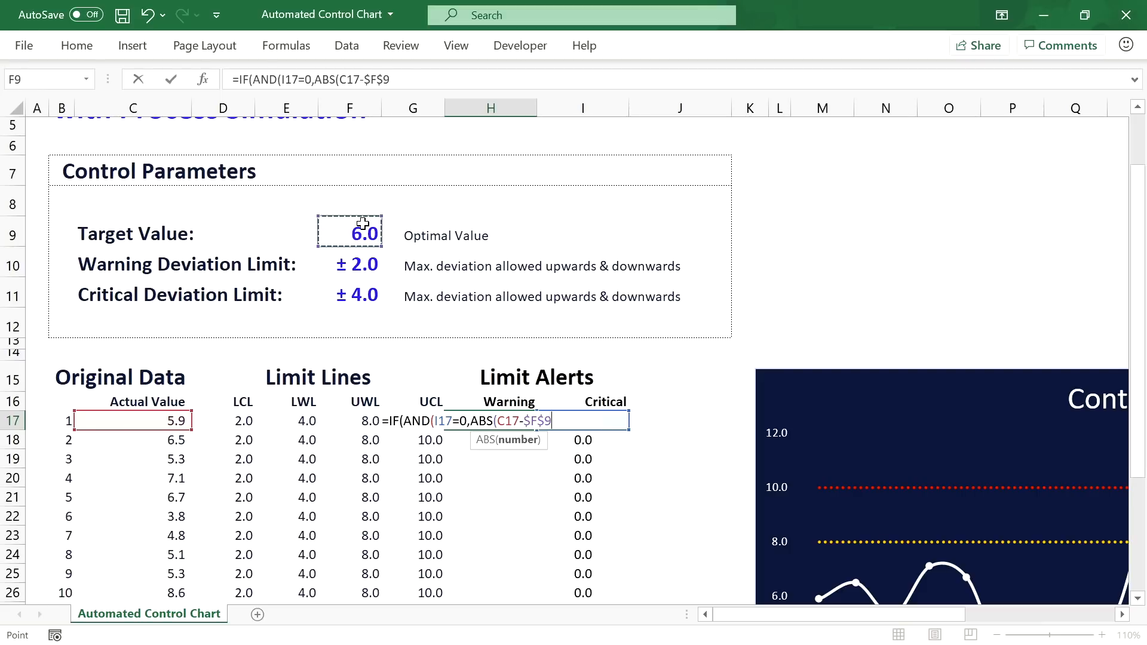
click(409, 80)
text())
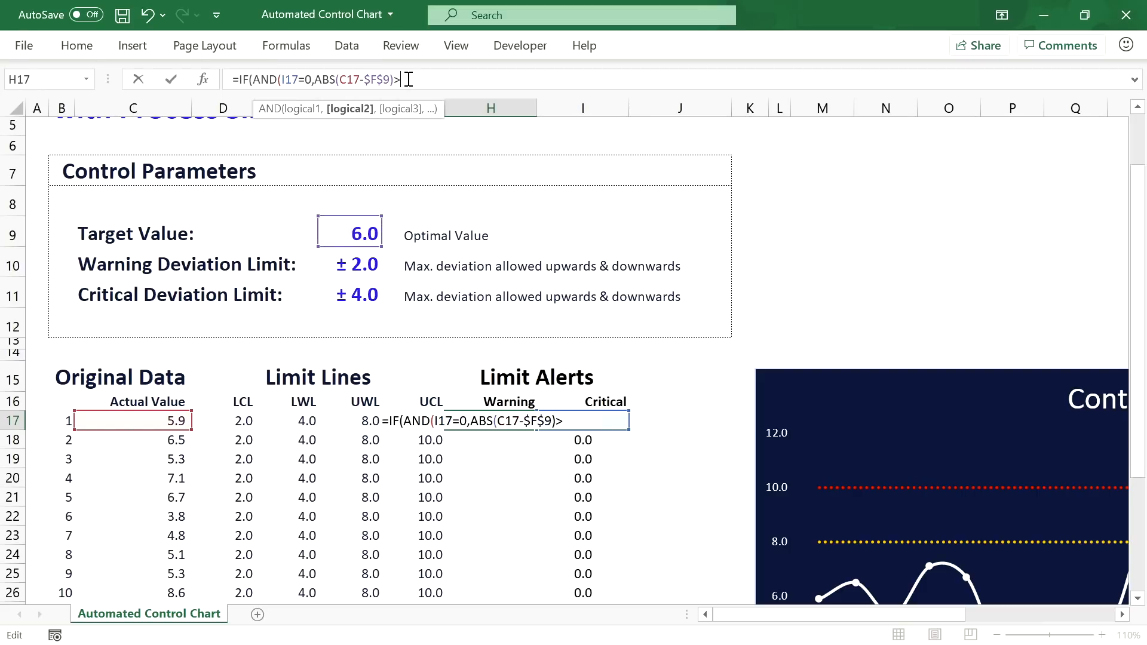
text(>)
click(360, 263)
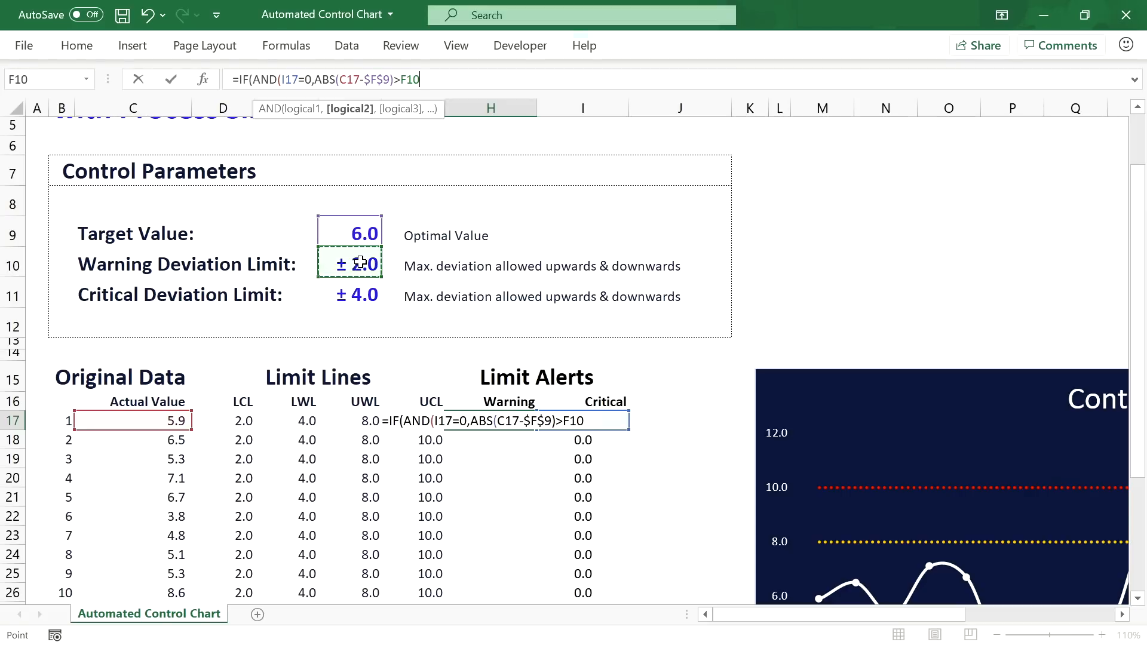
key(F4)
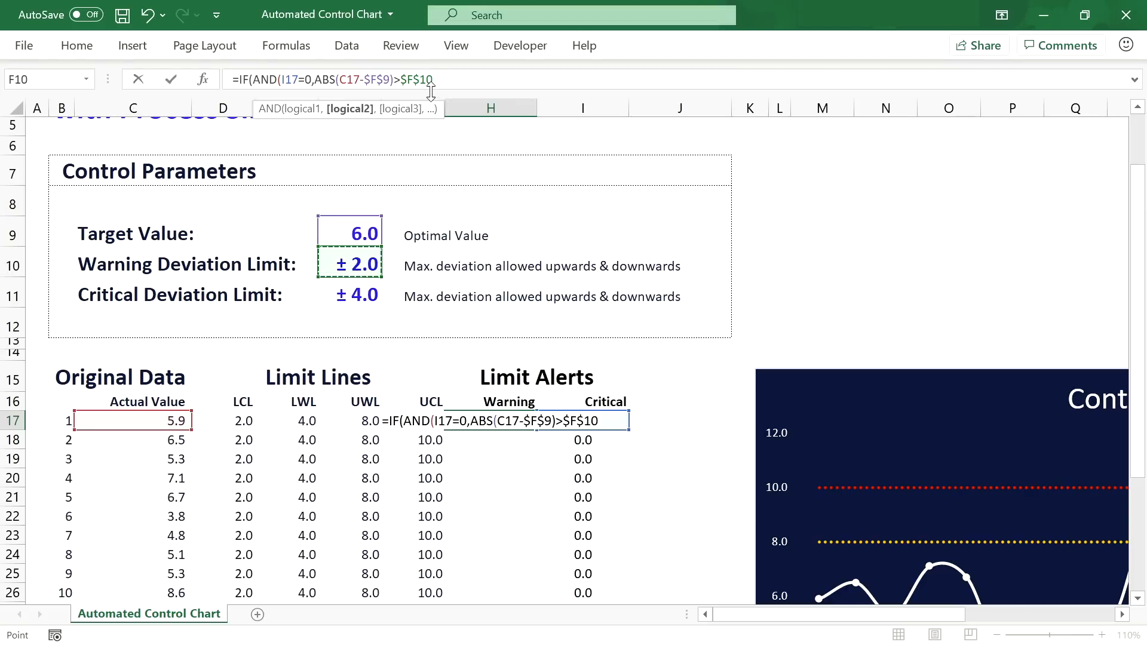
text())
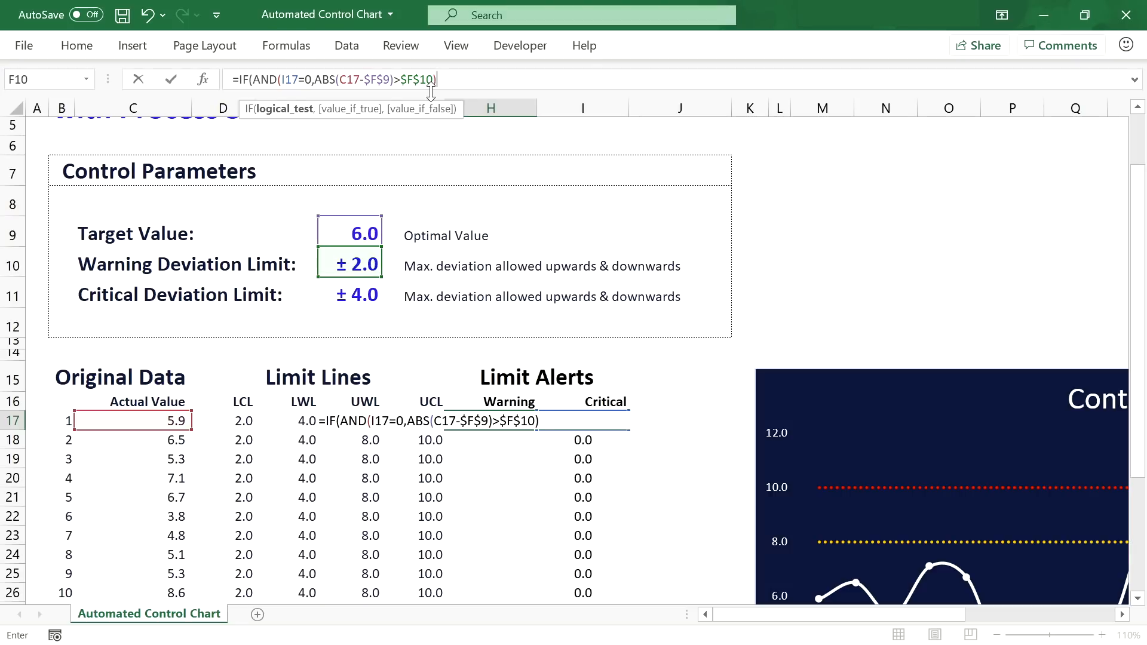
text(,)
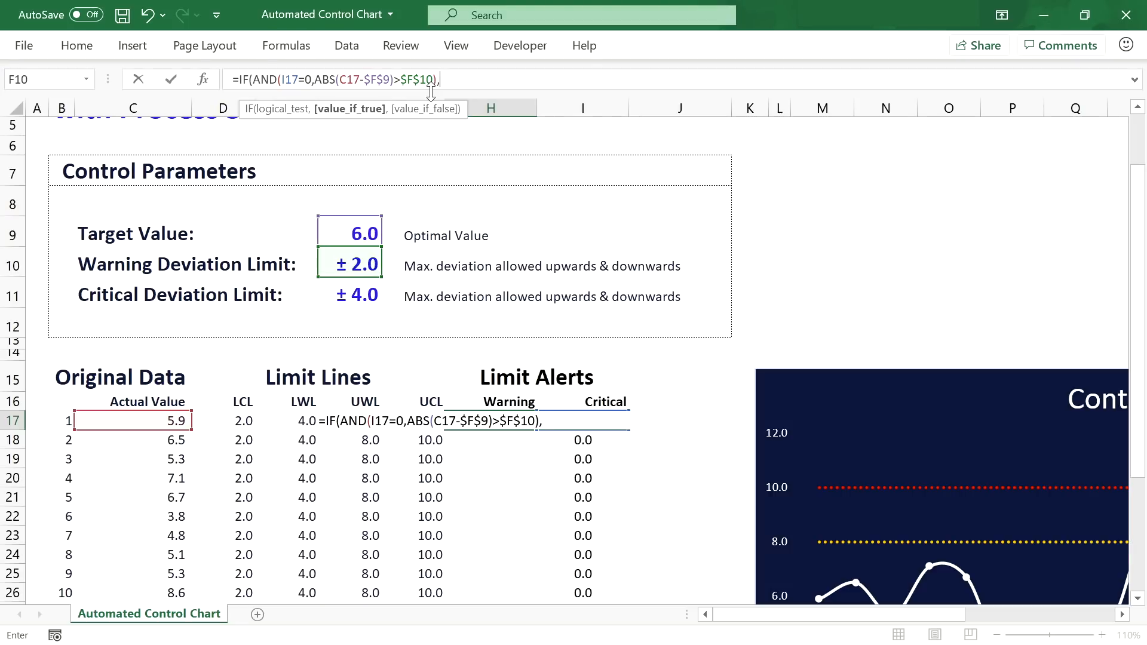
click(172, 423)
text(,0)
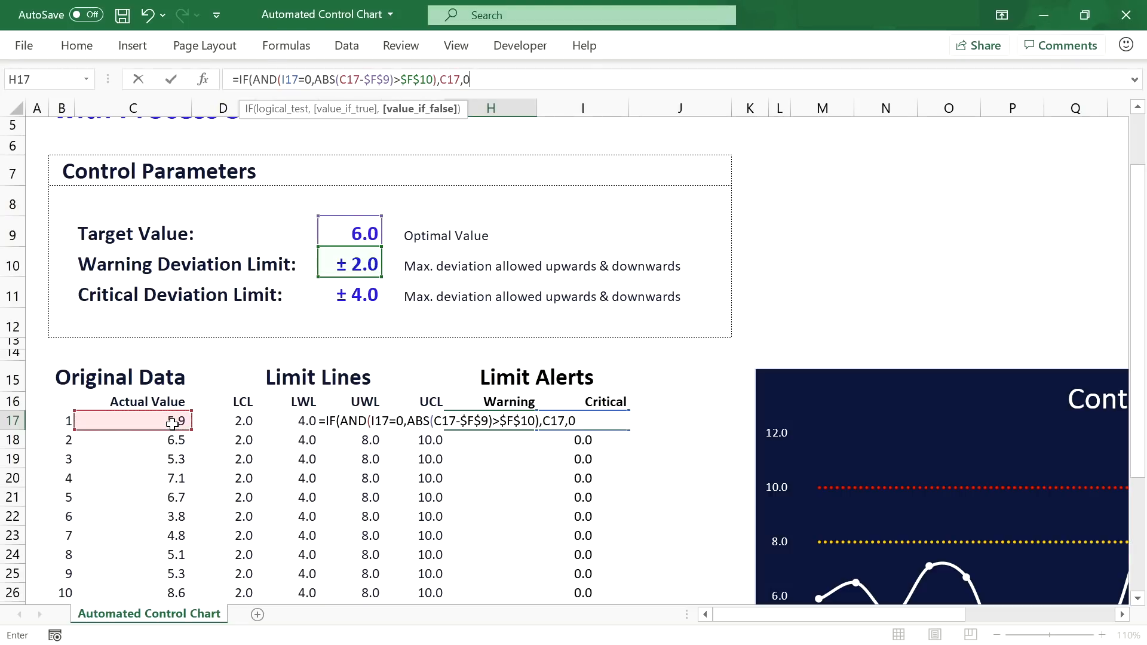
text())
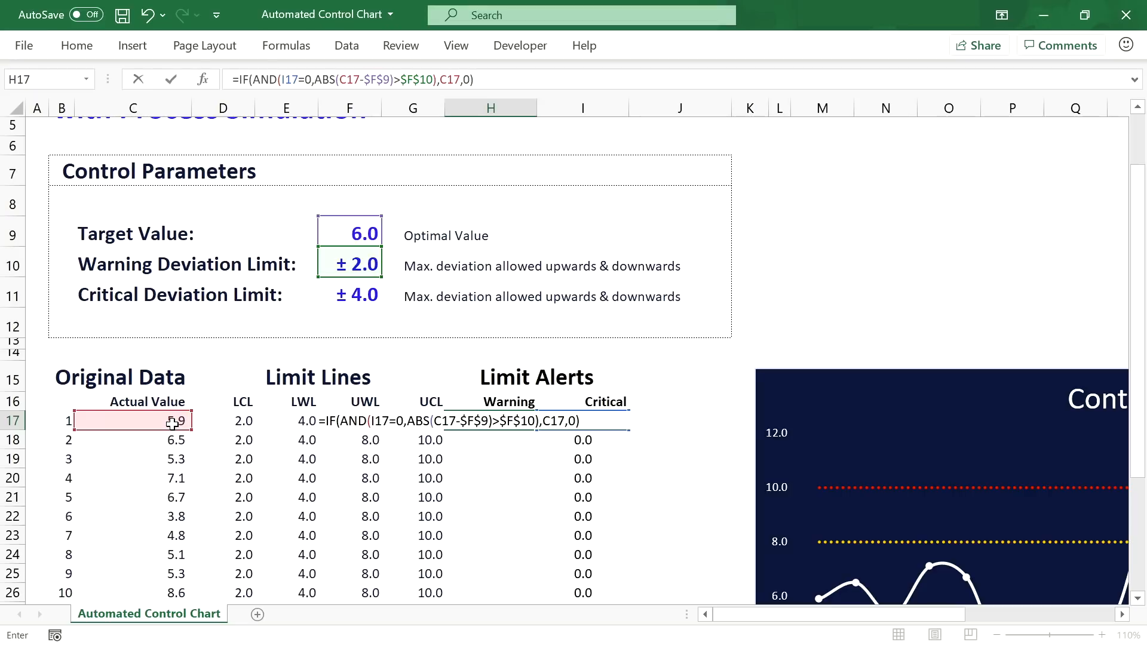
key(Return)
scroll(525, 342, down, 4)
Step: Fill the warning formula down to H36 and check the results in H22, H26, H27 and H32
click(514, 186)
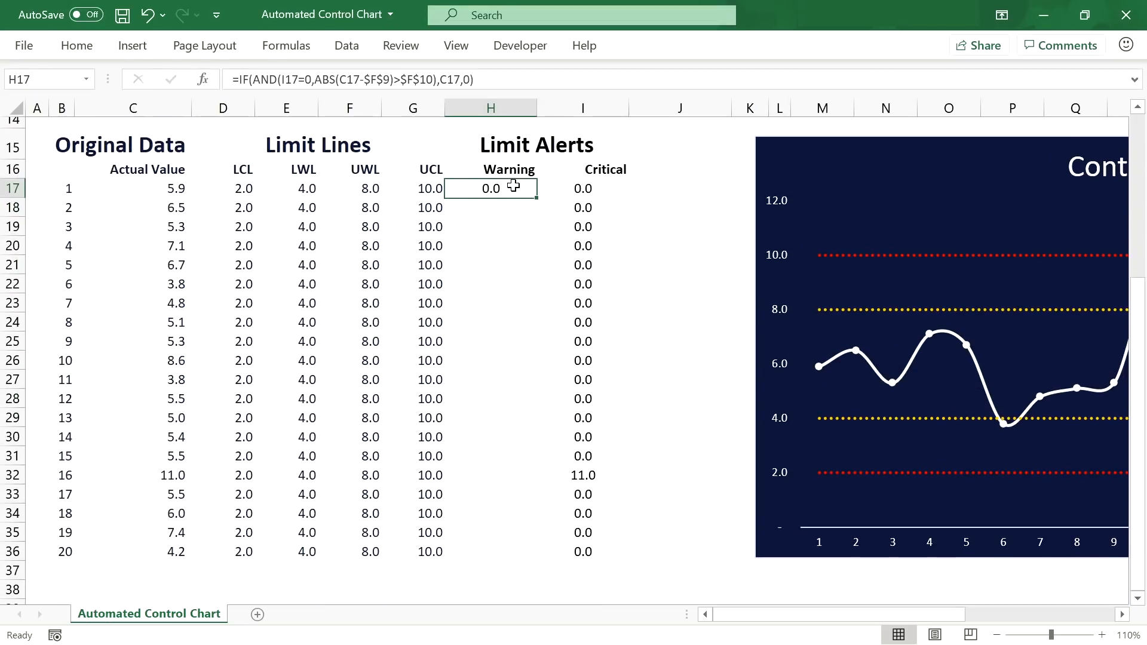
double_click(536, 198)
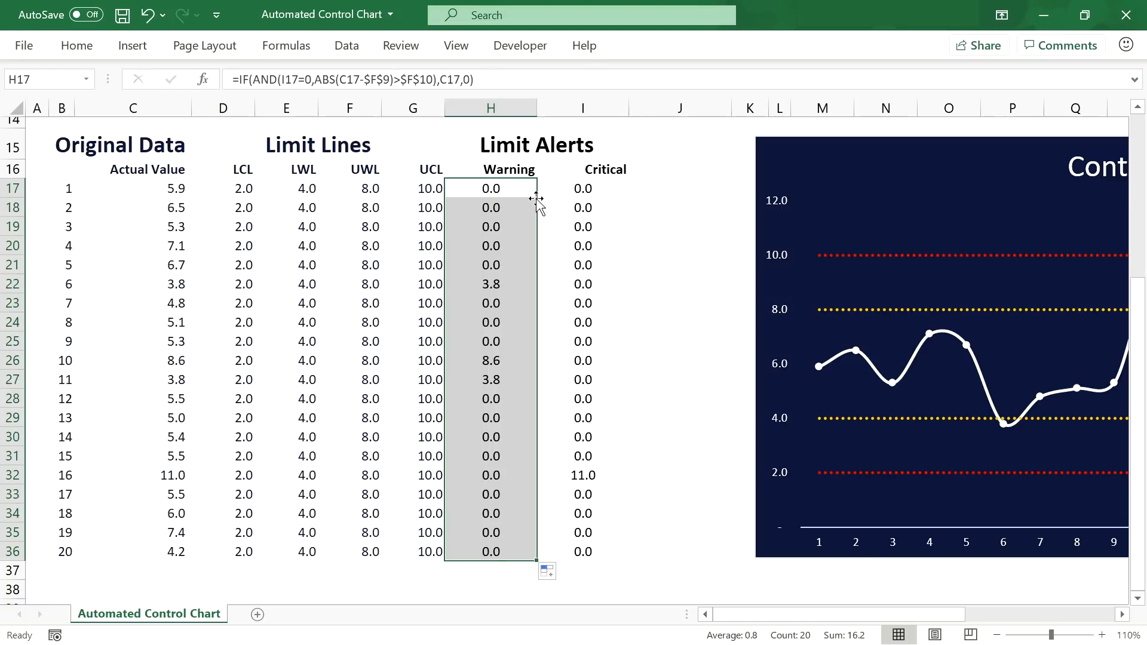
click(507, 286)
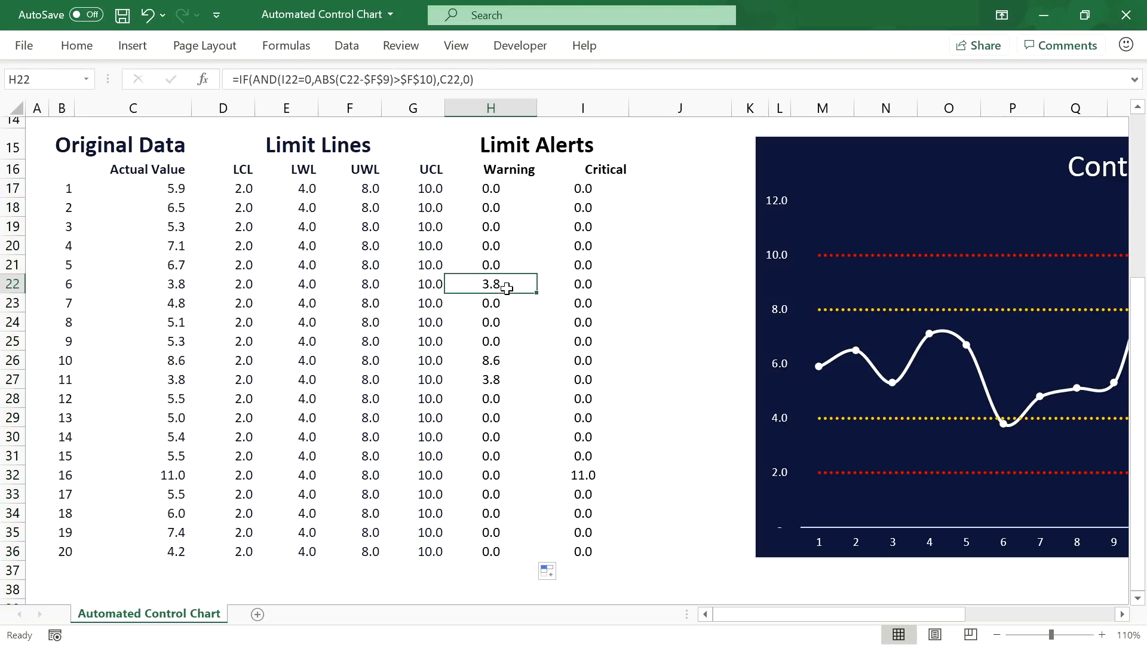
click(502, 357)
click(501, 375)
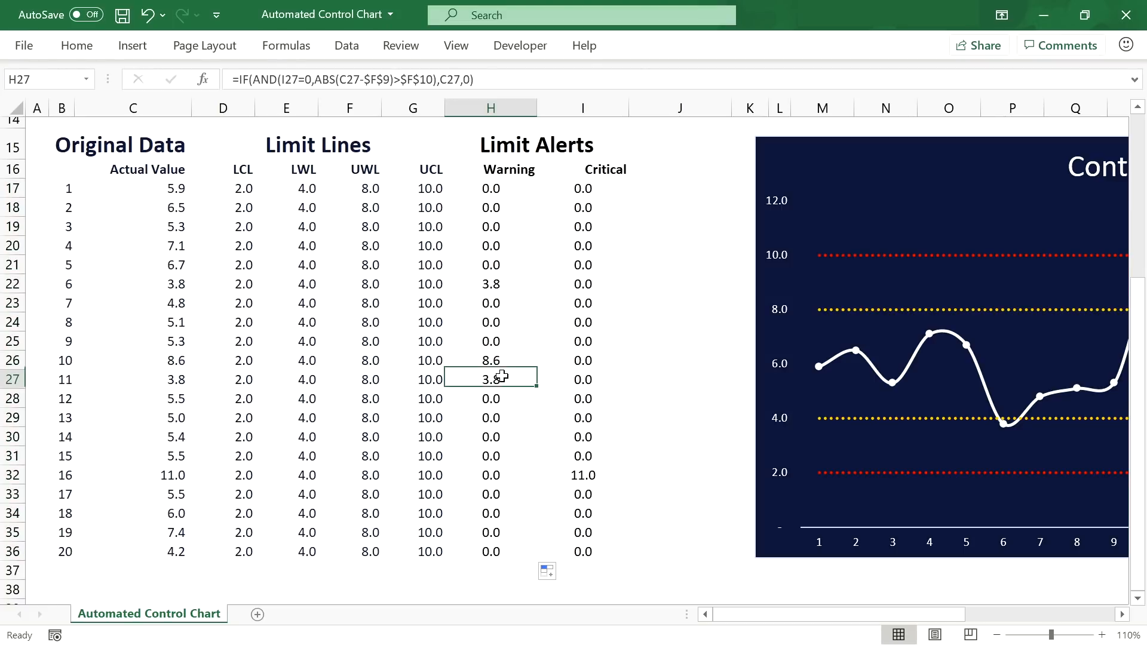
click(502, 472)
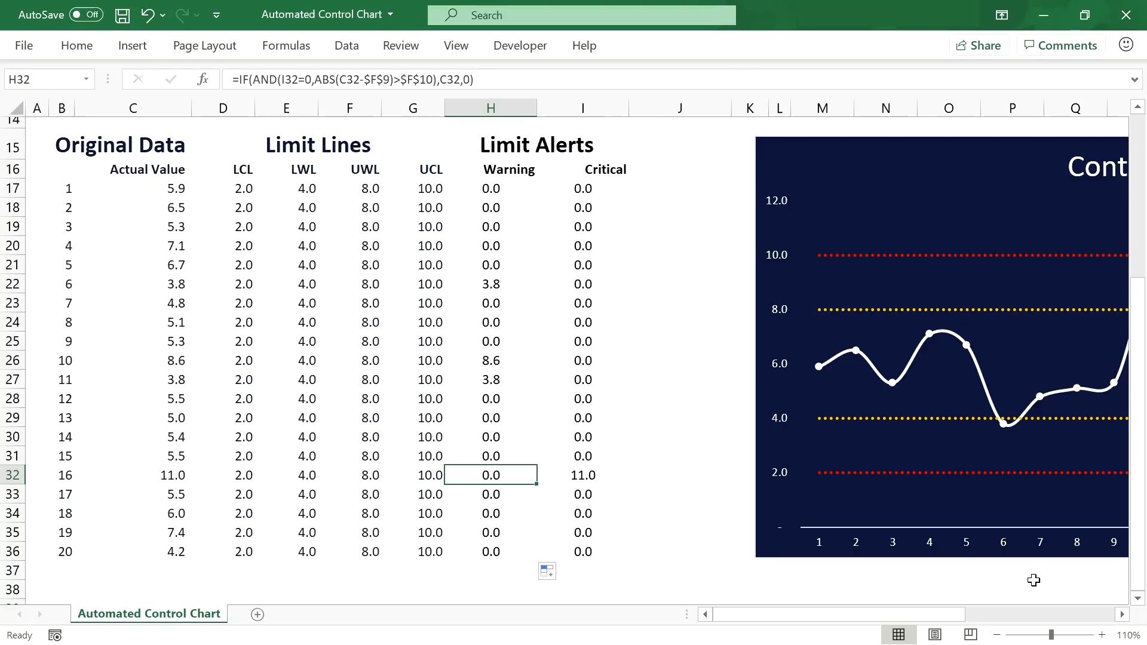
Step: Extend the control chart's data range to columns H:I, then select the Warning series
click(946, 185)
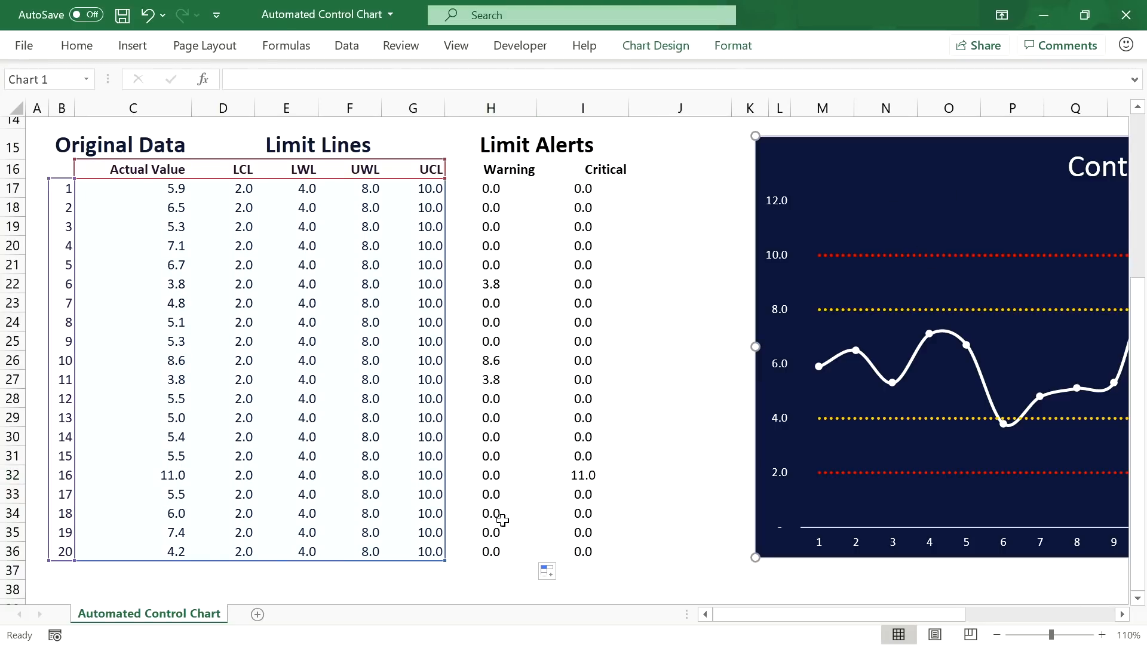
drag(445, 560, 605, 558)
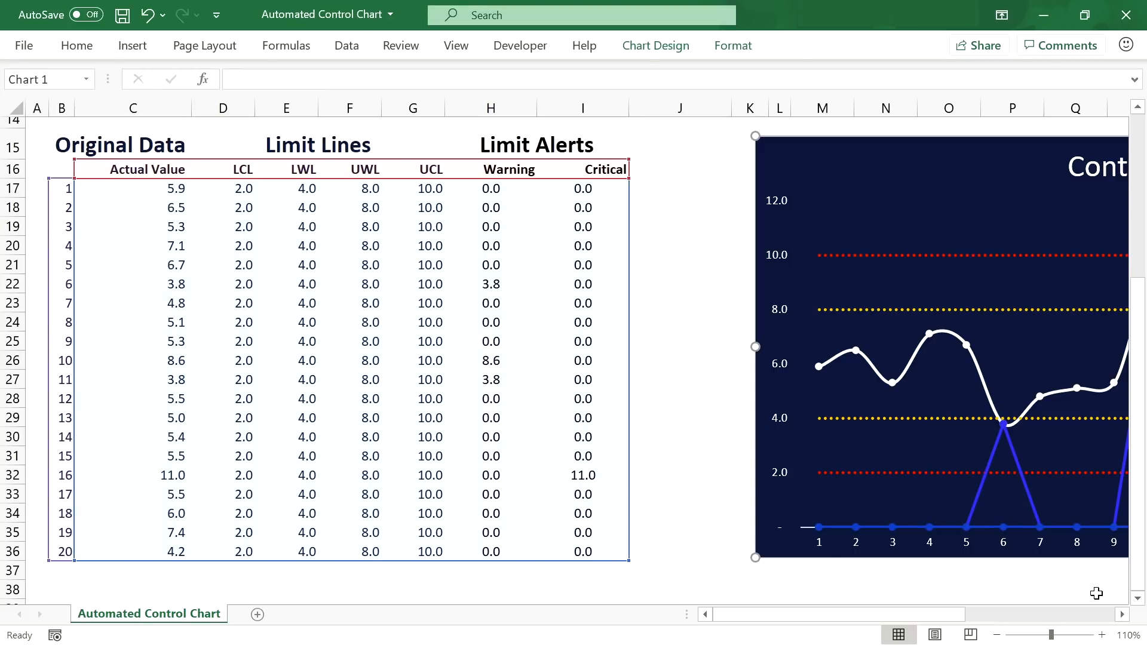
click(1122, 615)
click(1122, 615)
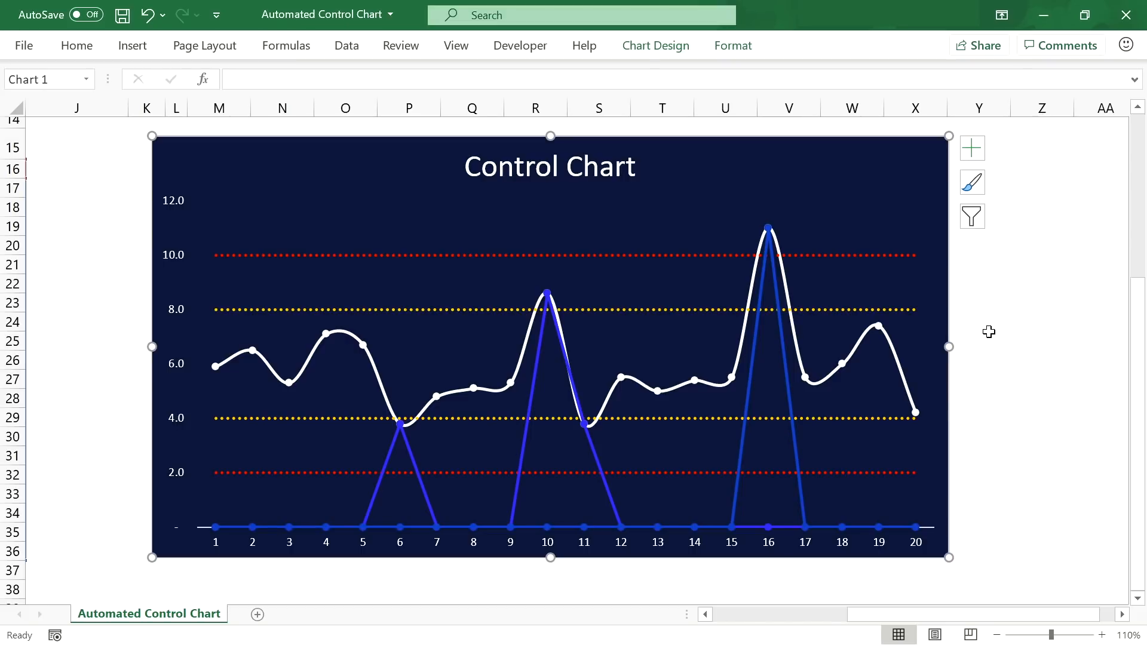
click(530, 401)
Step: Switch the Warning series to built-in markers at size 16
click(996, 635)
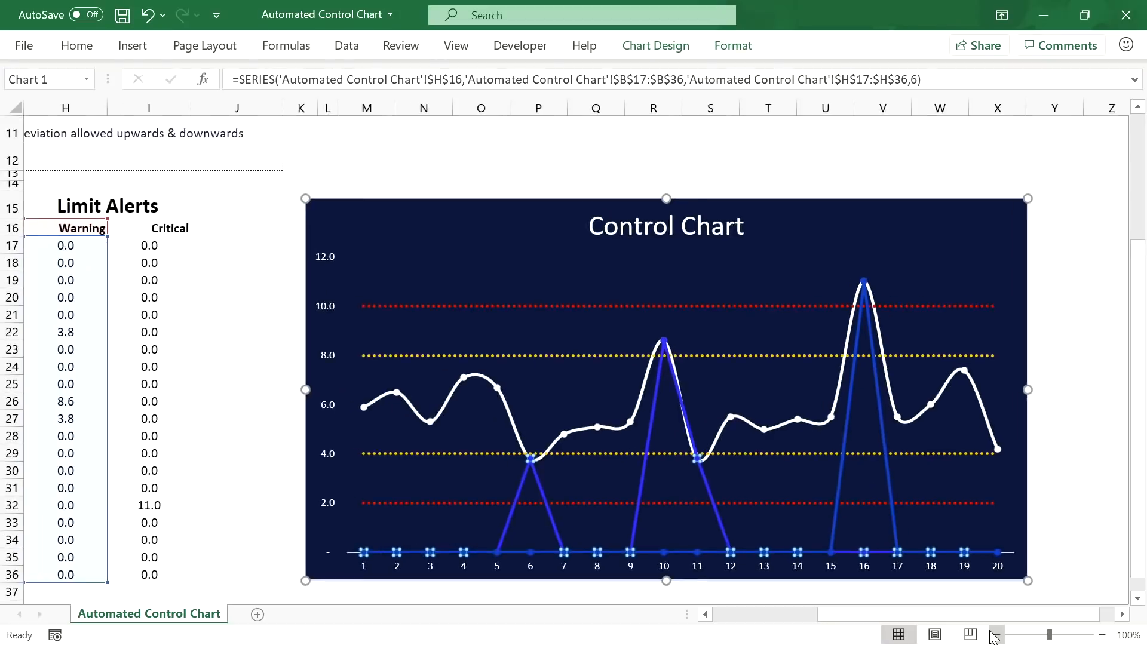
click(996, 635)
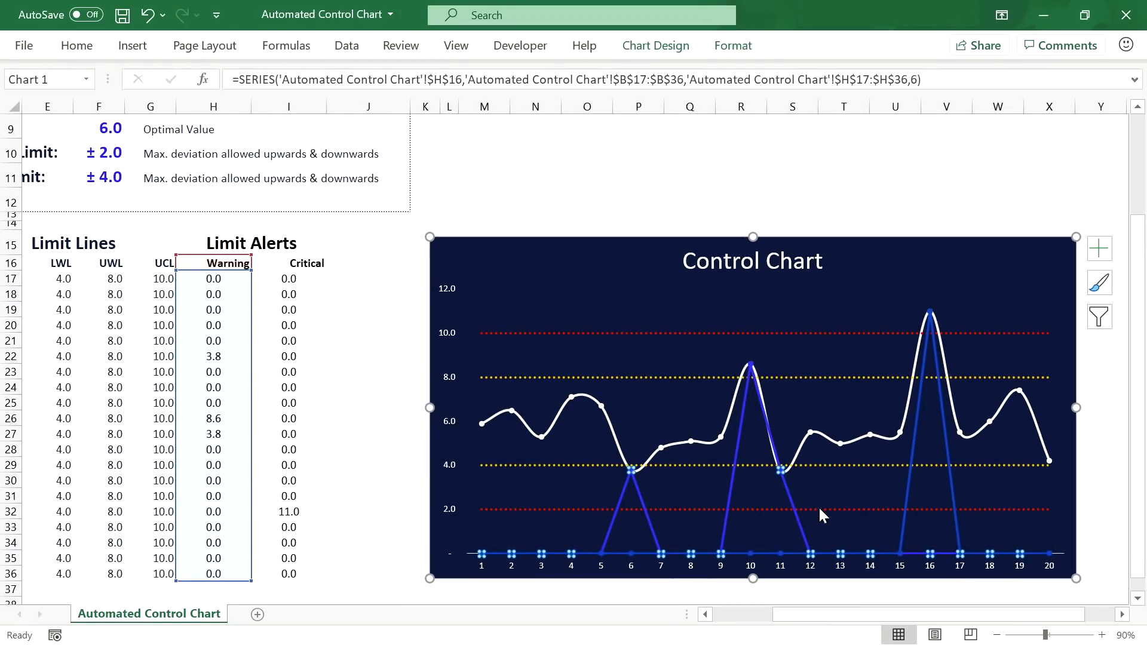
right_click(728, 514)
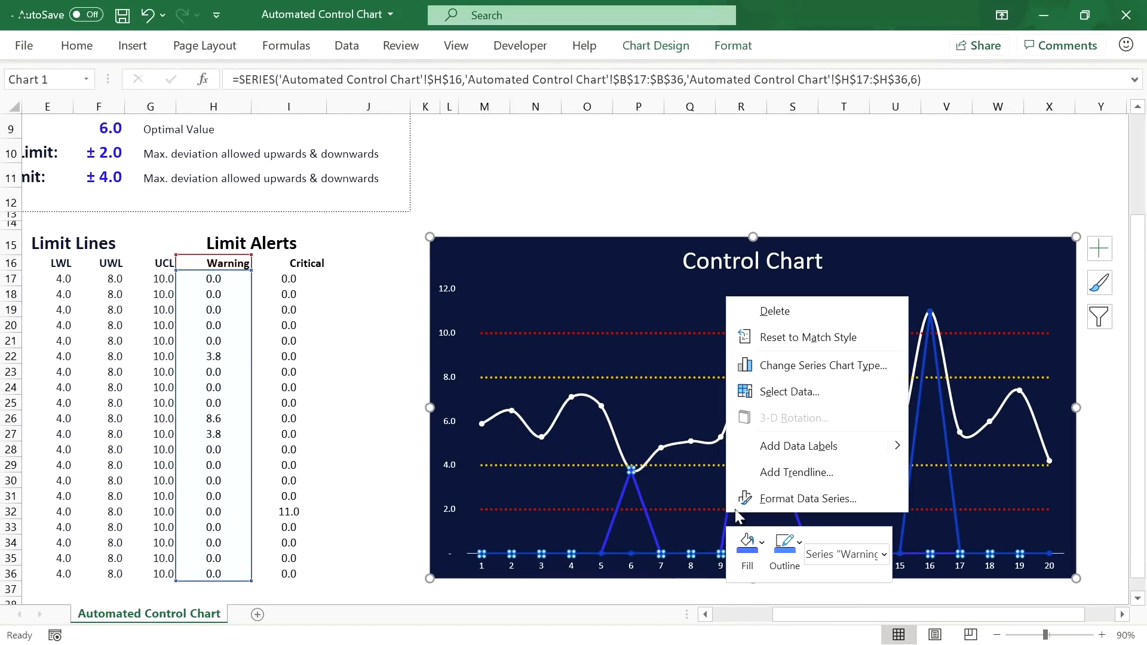
click(767, 498)
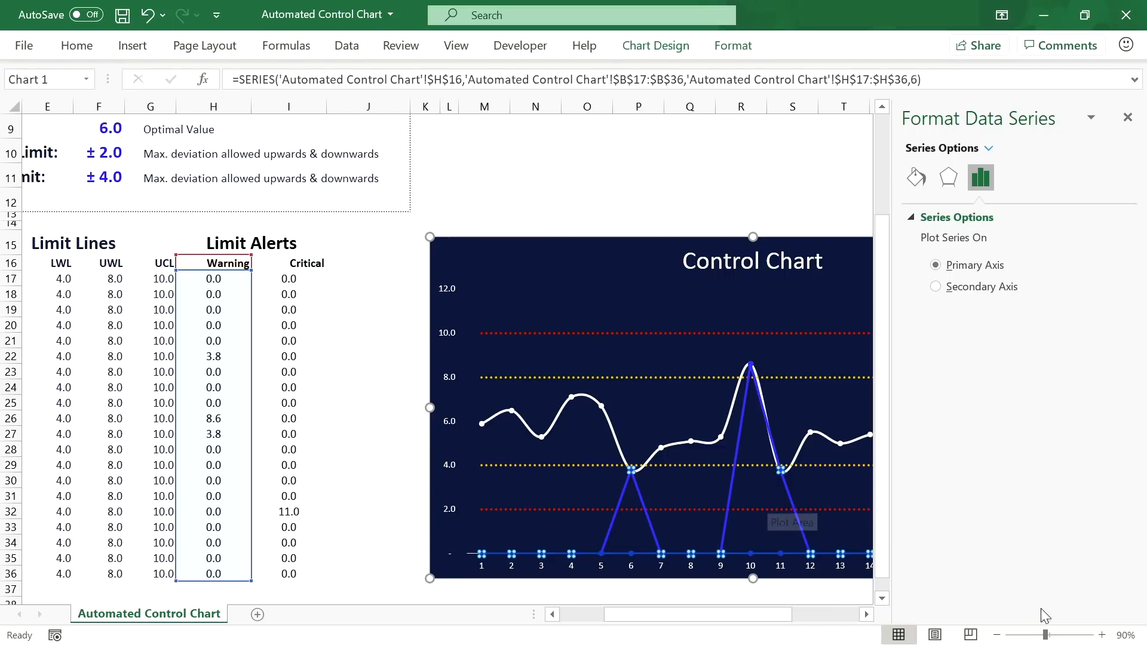
click(864, 615)
click(864, 615)
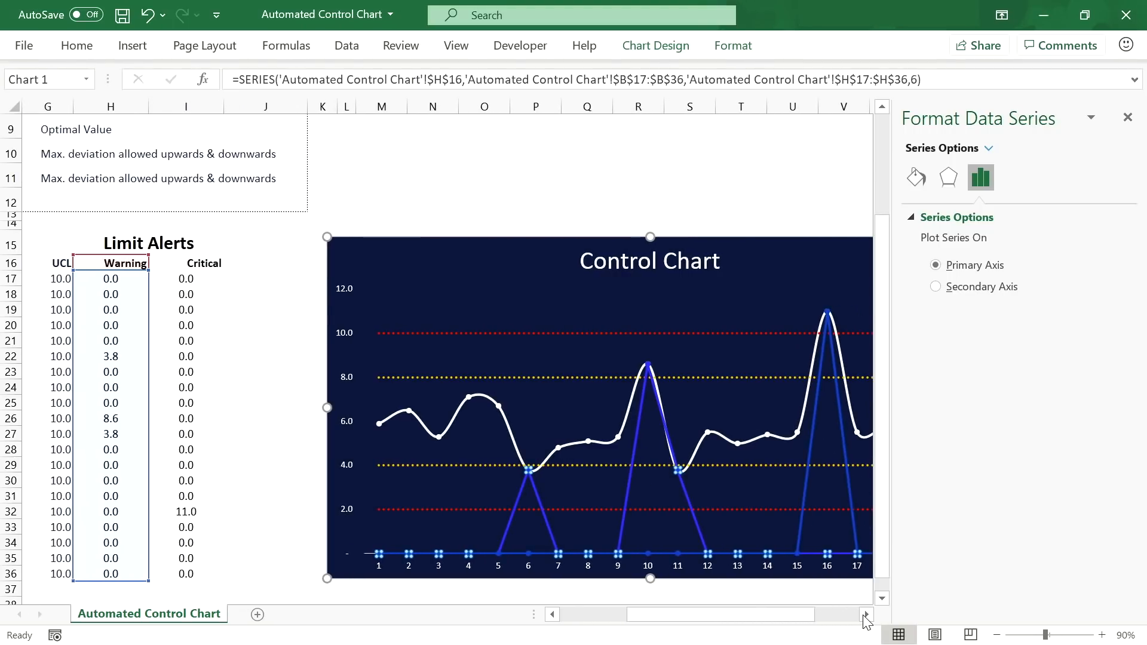
click(864, 615)
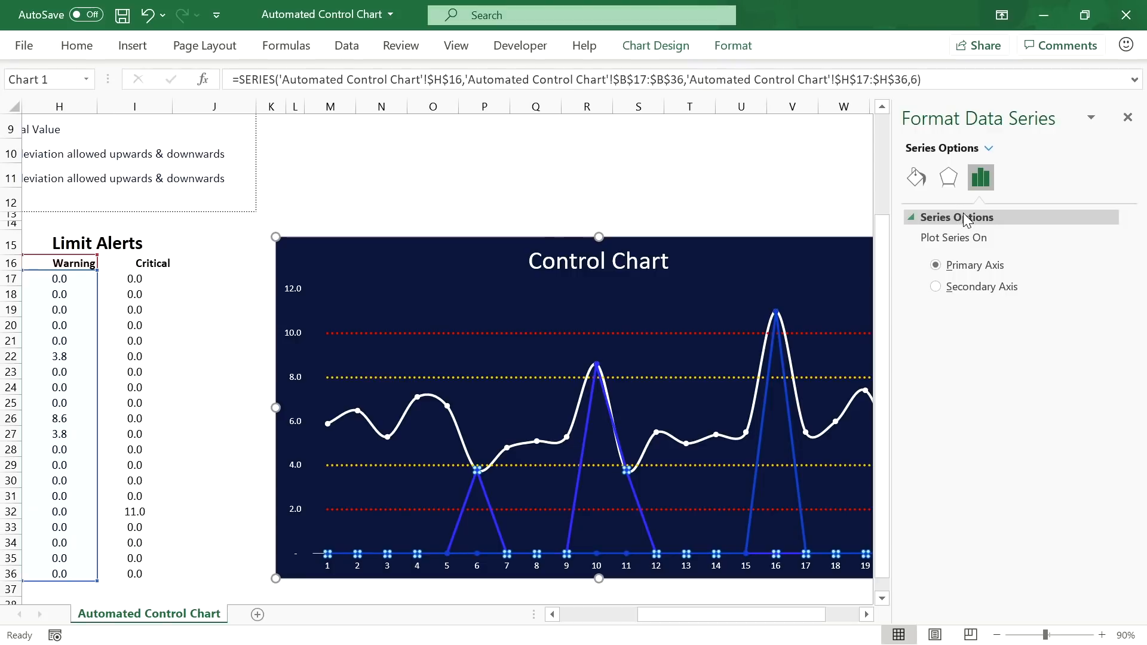
click(915, 178)
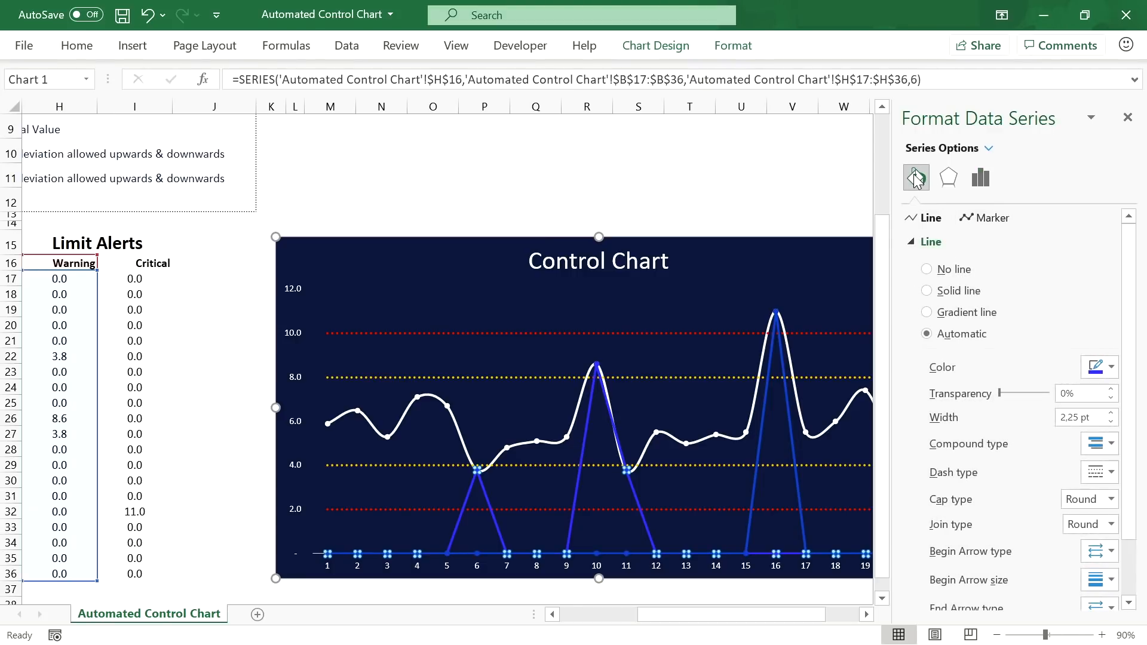
click(991, 218)
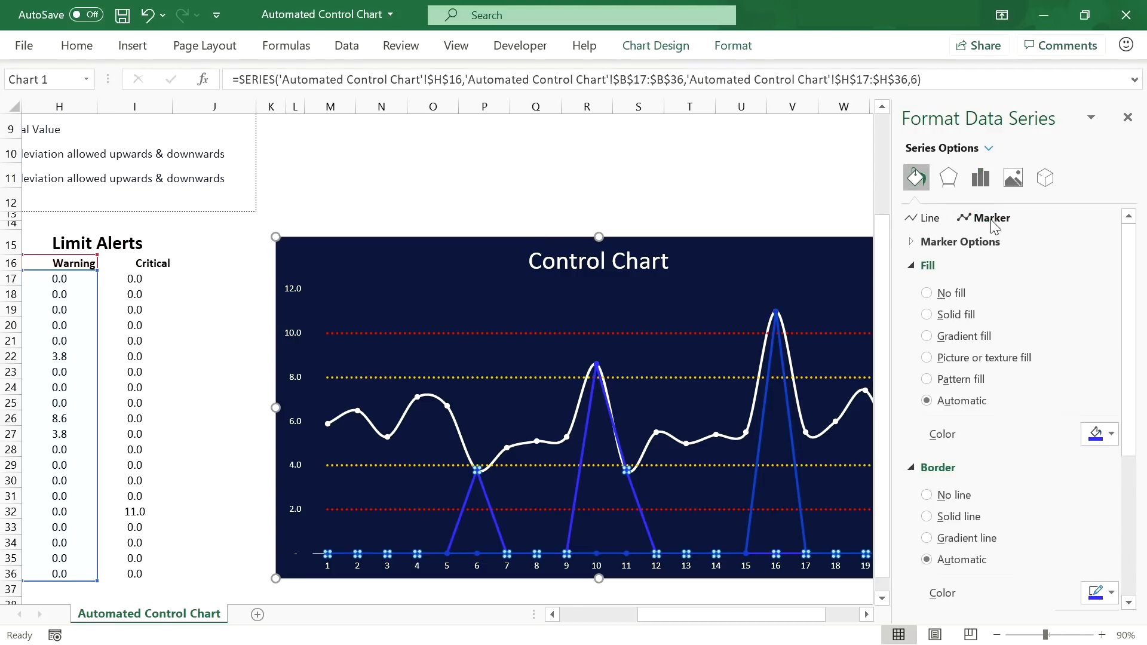
click(911, 242)
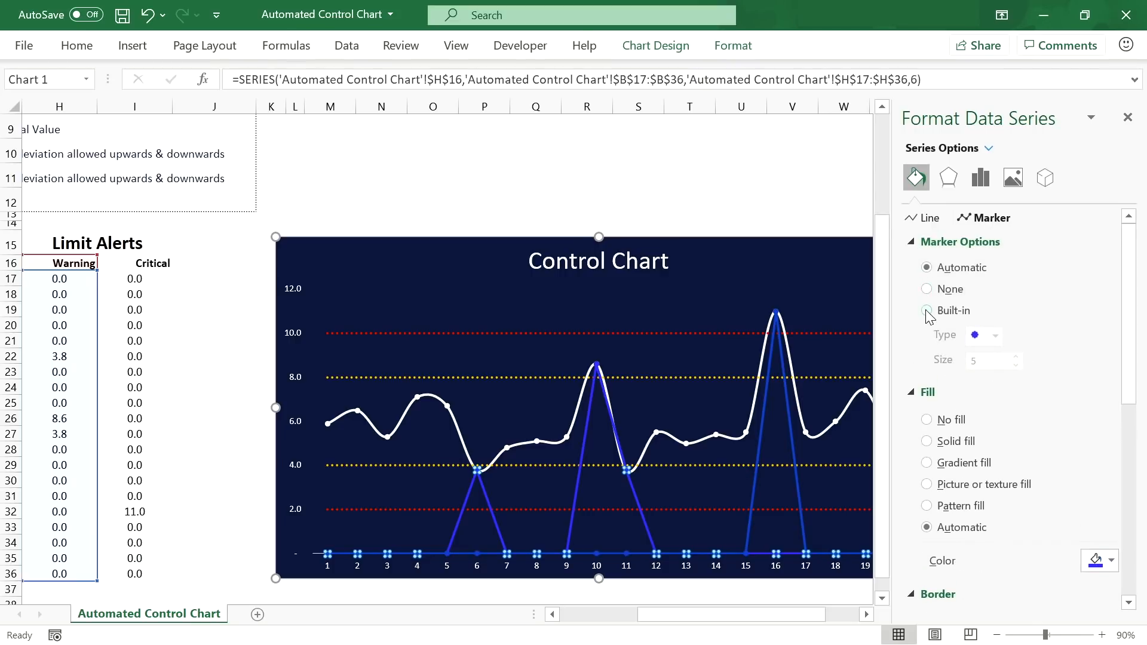
click(926, 311)
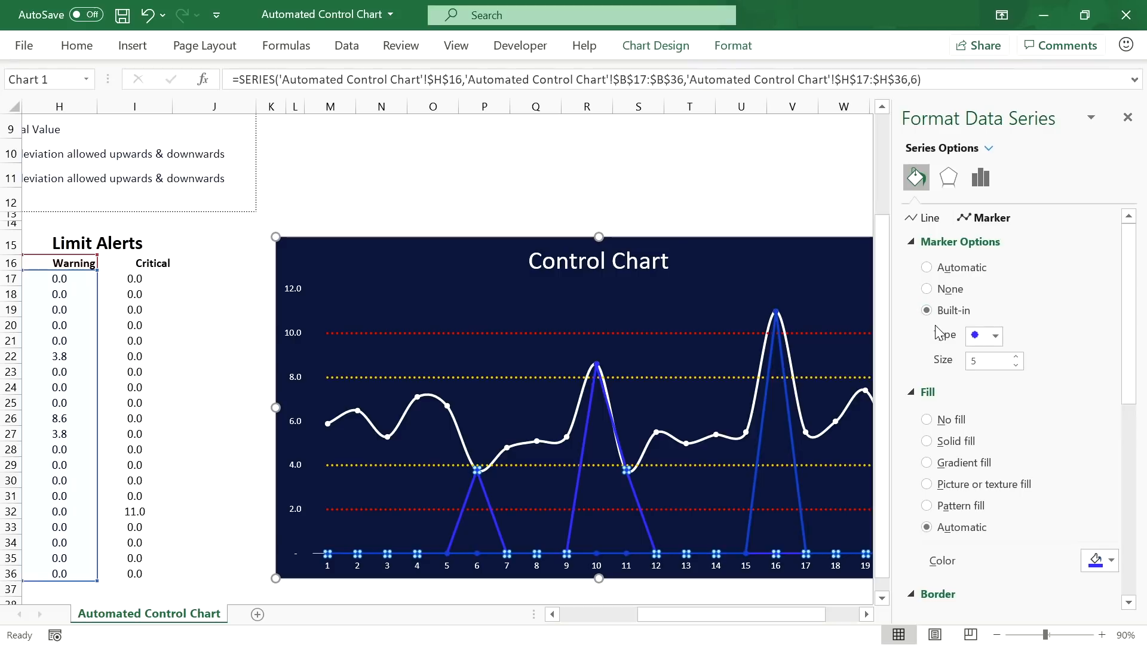
click(1016, 357)
click(1015, 357)
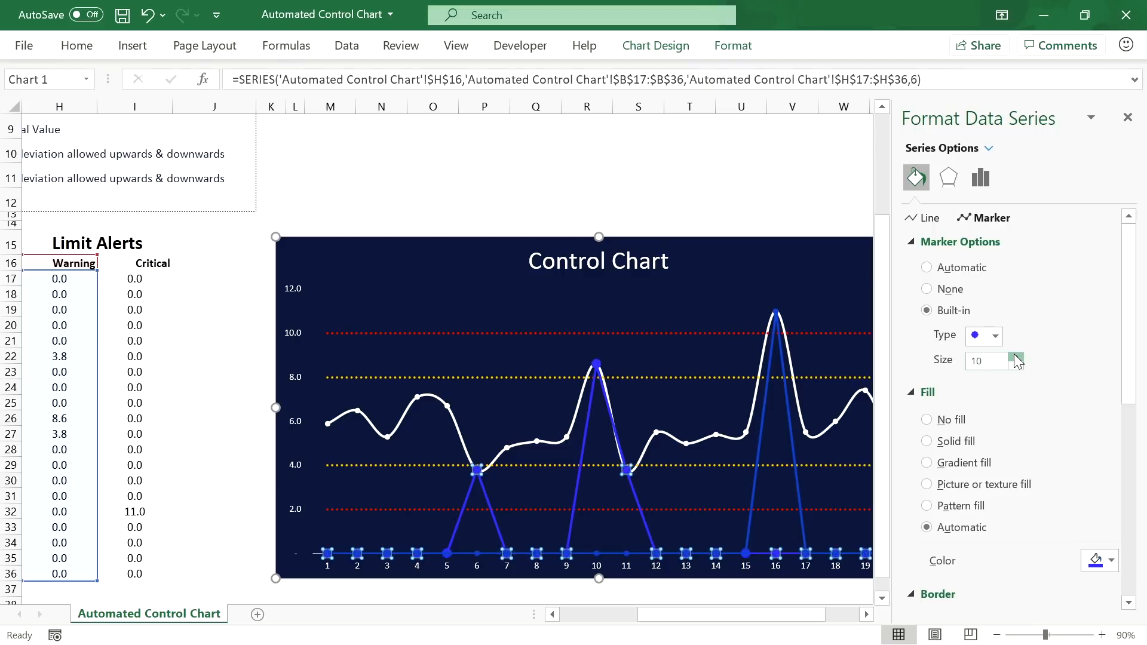
click(1015, 356)
click(1015, 357)
click(1015, 357)
click(1015, 356)
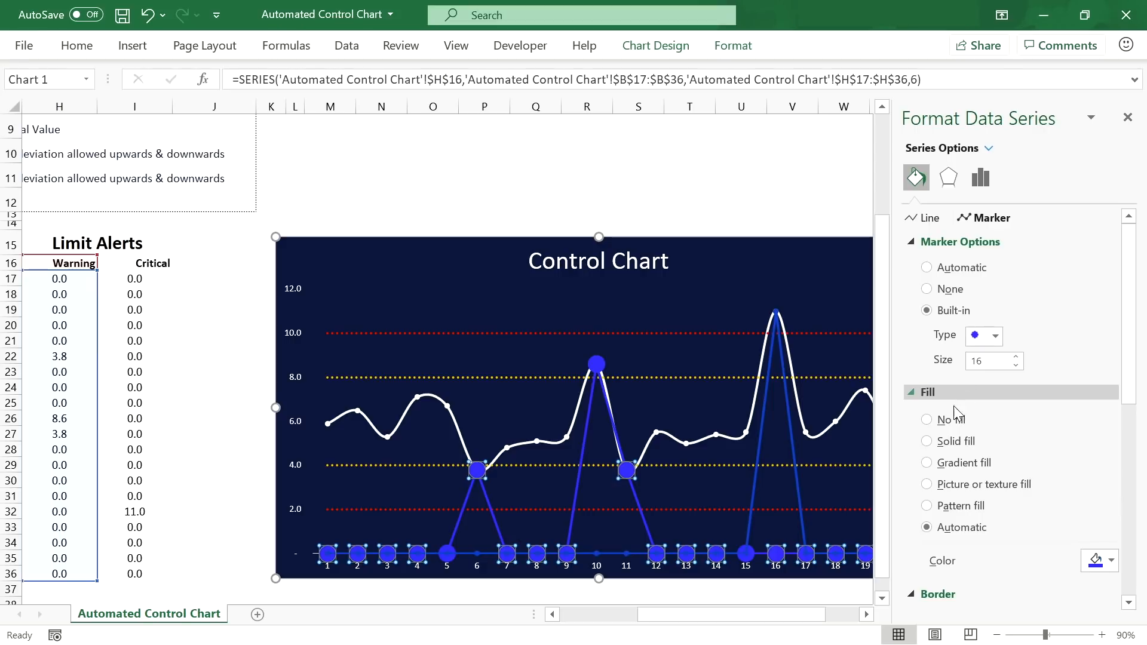
Step: Make the Warning markers hollow, with a gold 2.25 pt outline
click(952, 421)
scroll(952, 424, down, 3)
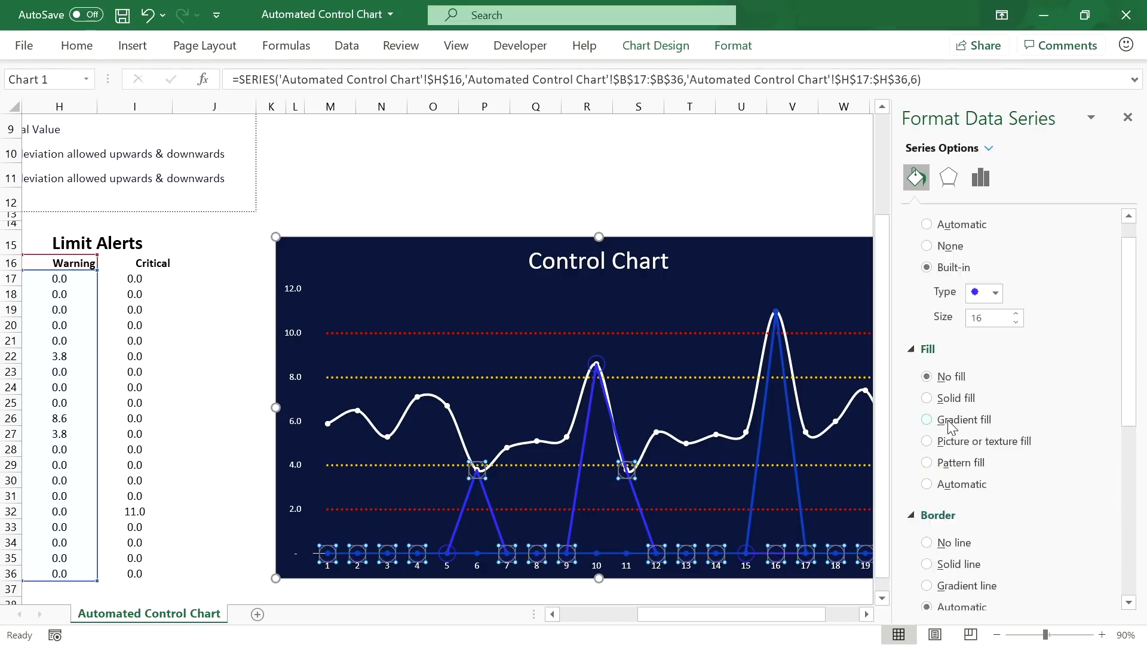
scroll(948, 423, down, 2)
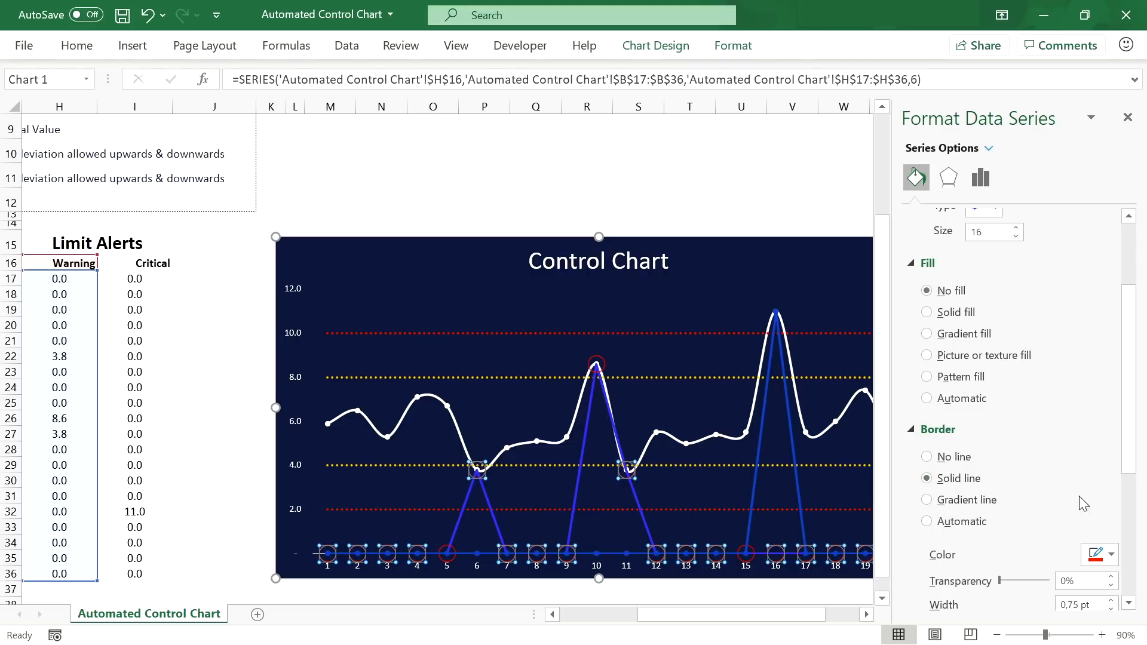
click(1111, 554)
click(1028, 509)
scroll(1057, 516, down, 1)
click(1108, 558)
click(1108, 558)
click(1108, 558)
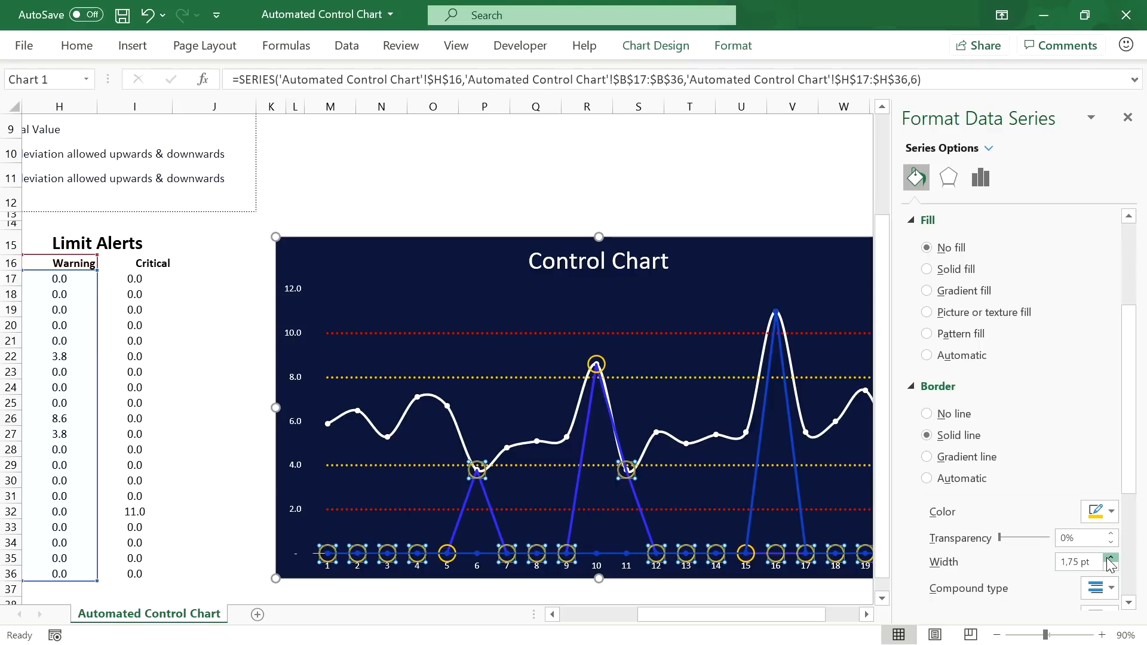
click(1108, 558)
click(1108, 558)
click(1109, 558)
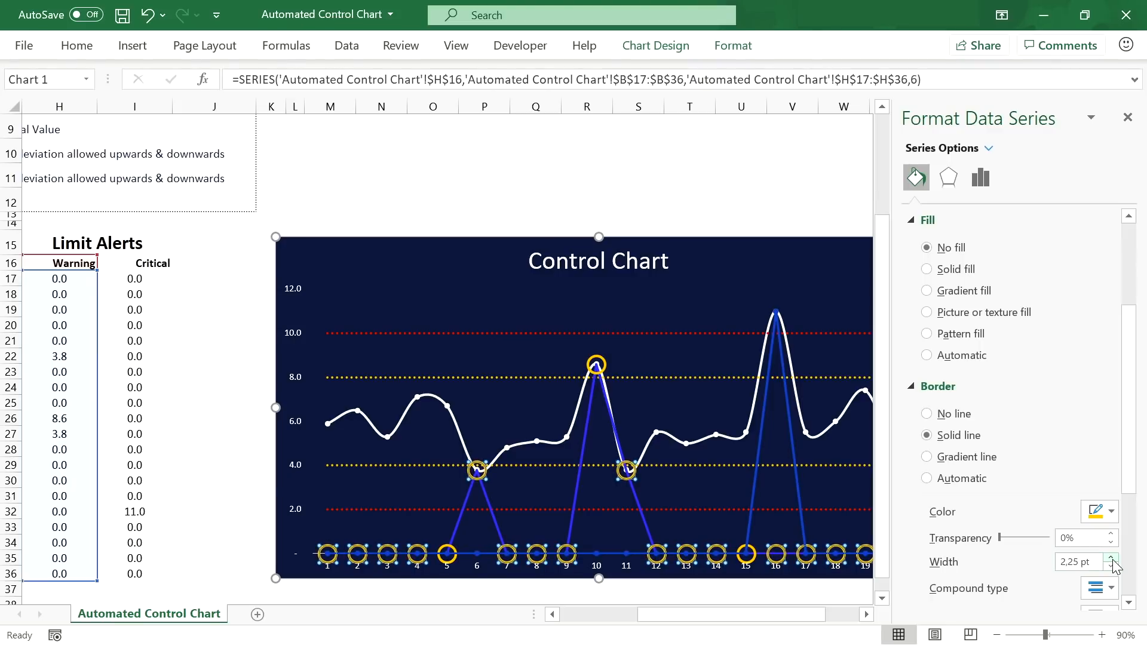
click(948, 175)
Step: Give the Warning markers a gold glow at 75% transparency
click(934, 241)
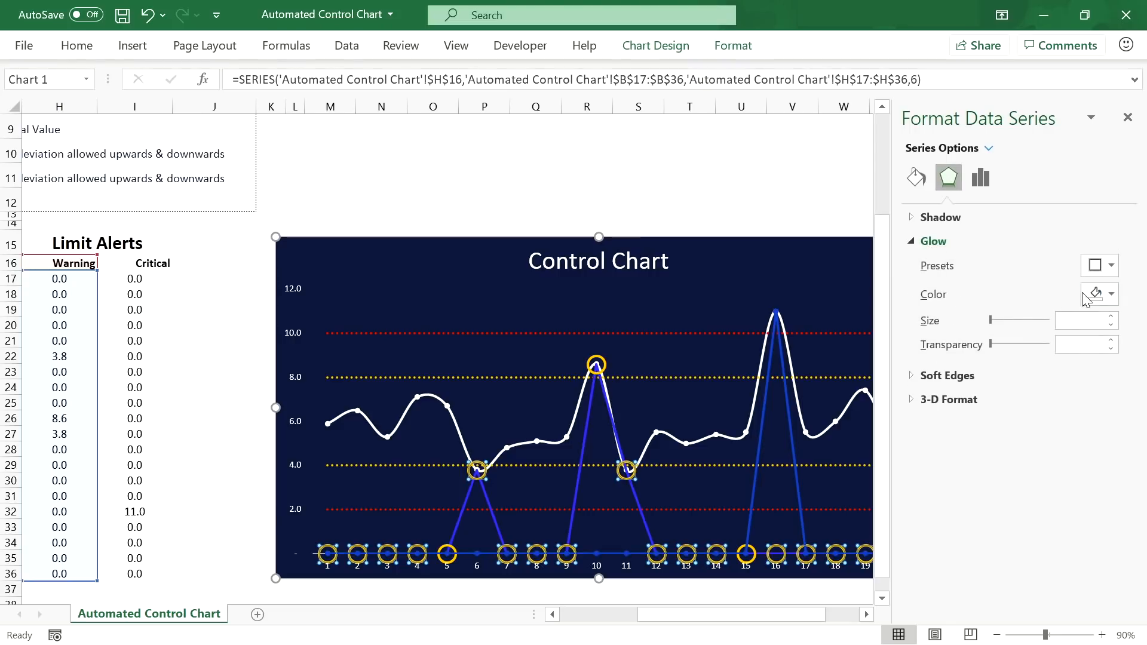
click(1106, 296)
click(1026, 468)
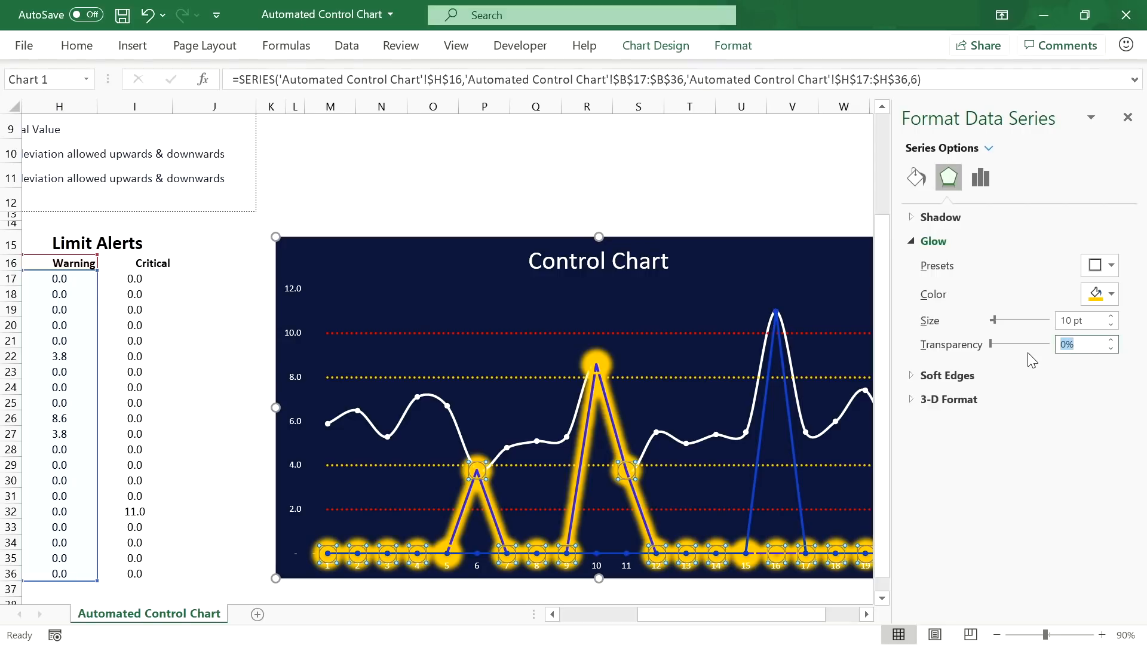
text(75)
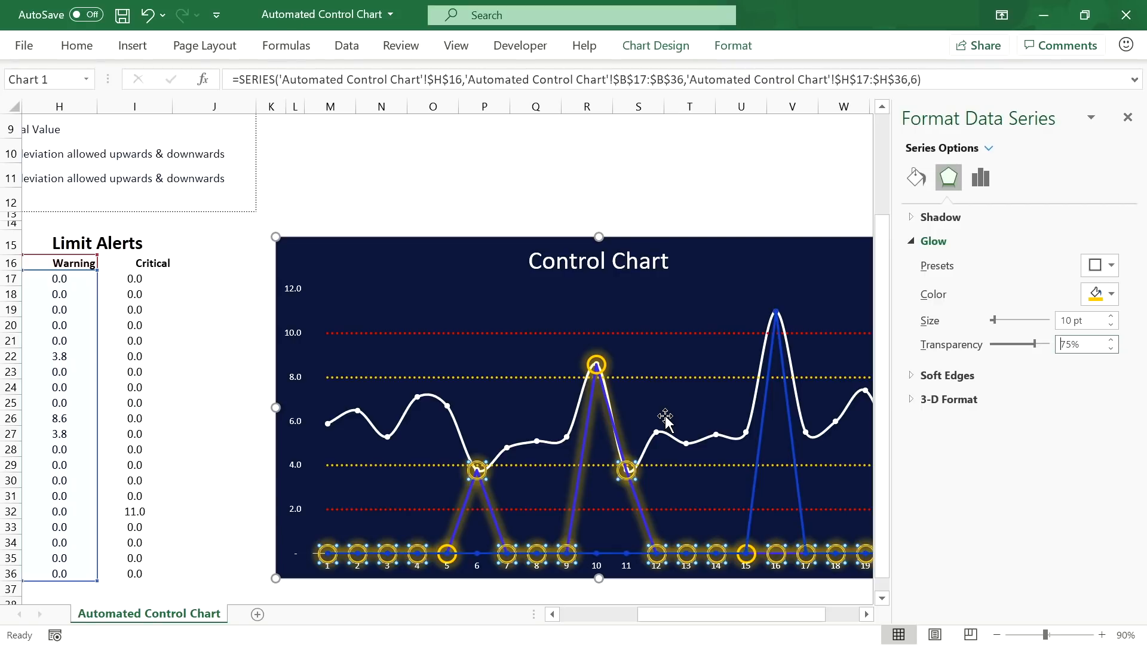
Step: Set the Warning series line to No line, then select the plot area
click(917, 179)
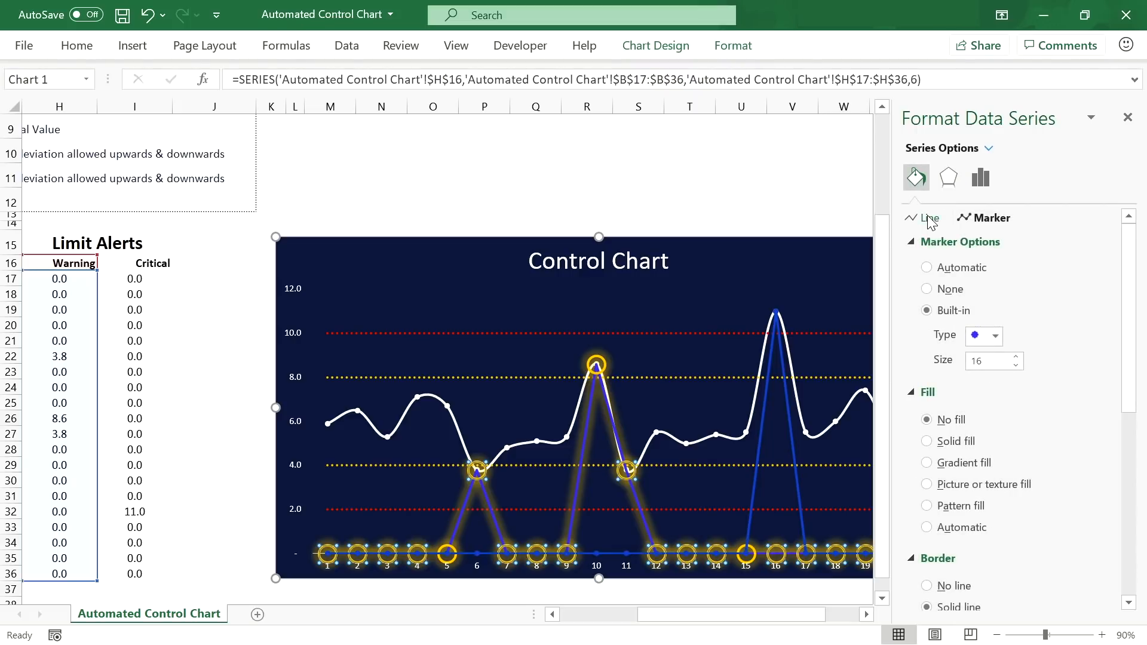
click(929, 219)
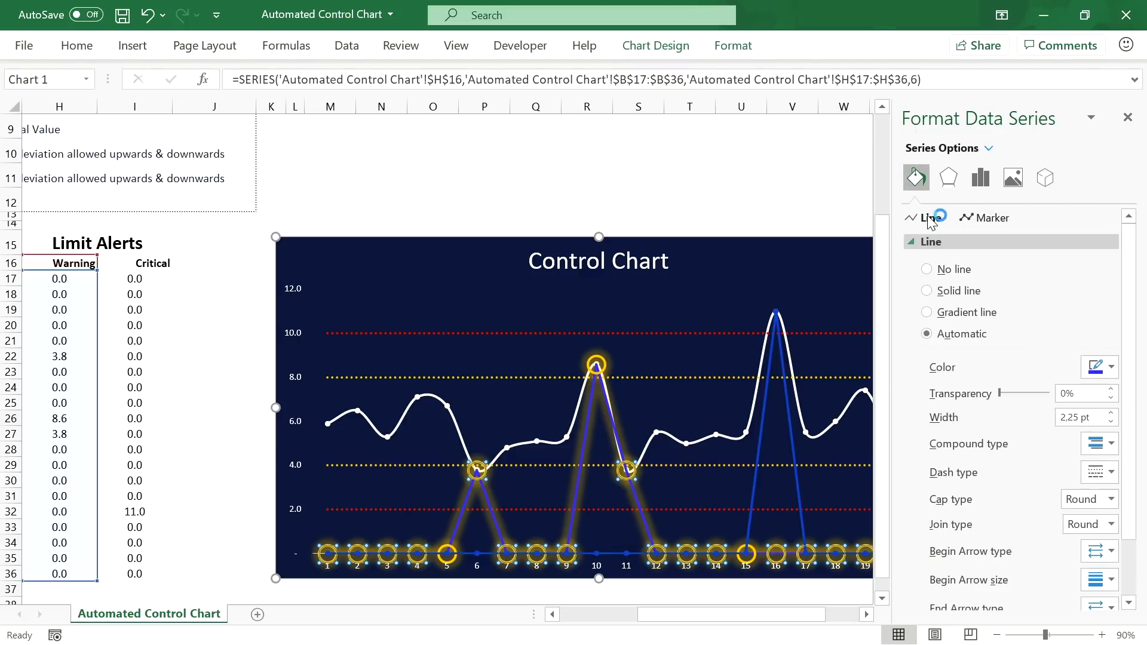
click(945, 273)
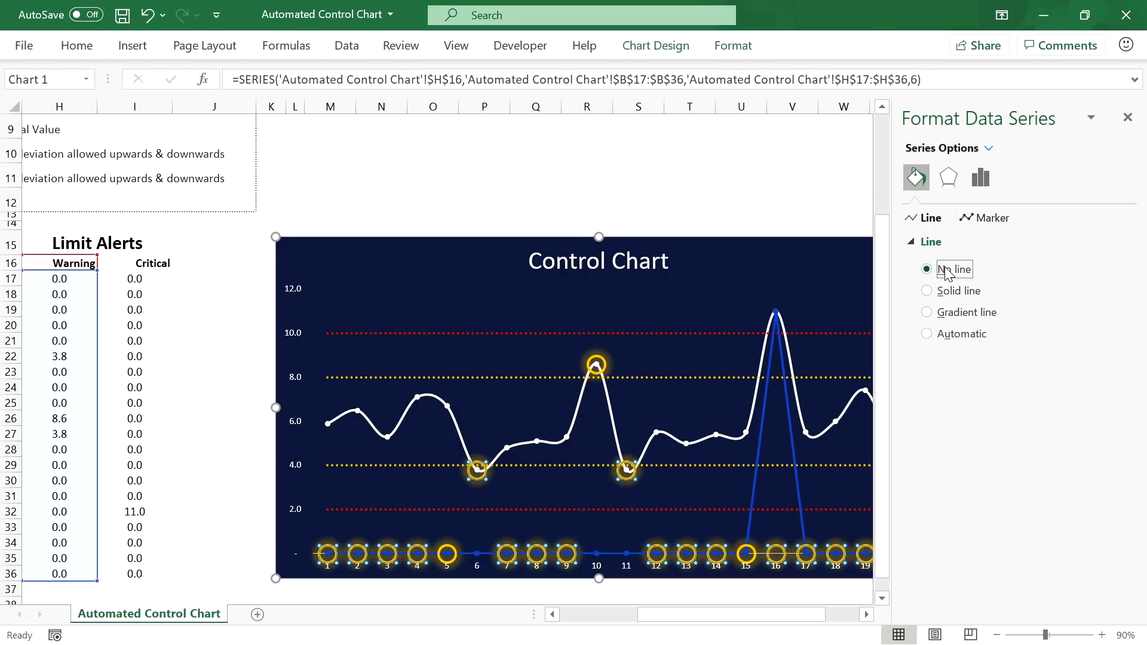
click(561, 493)
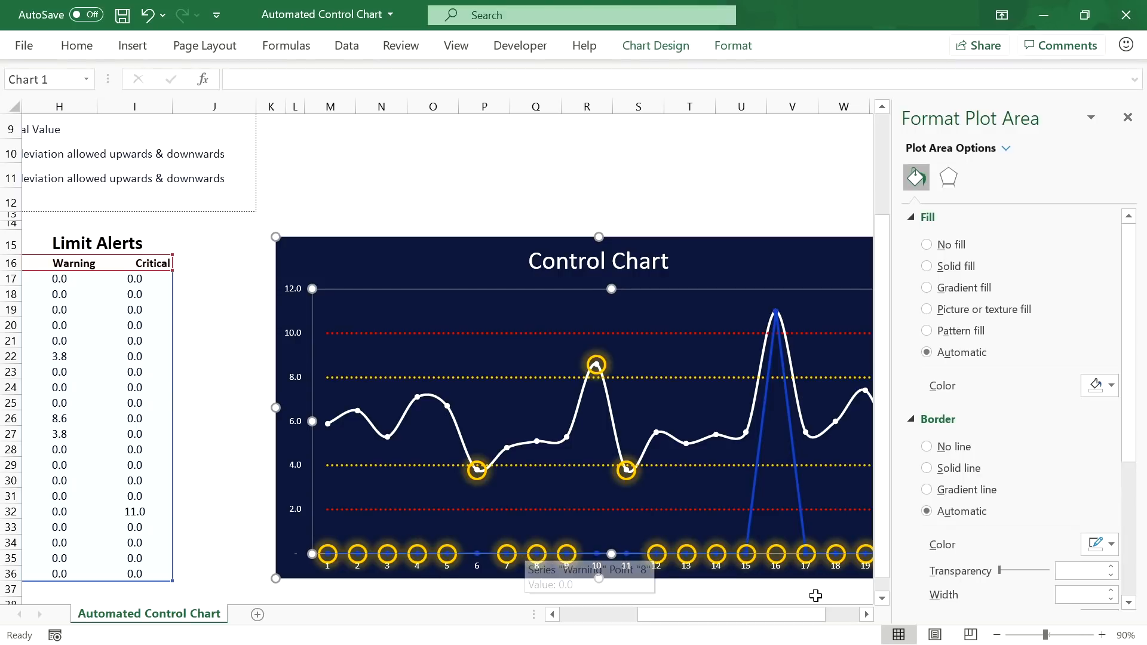
Step: Select the Critical series and switch it to built-in markers at size 16
click(866, 615)
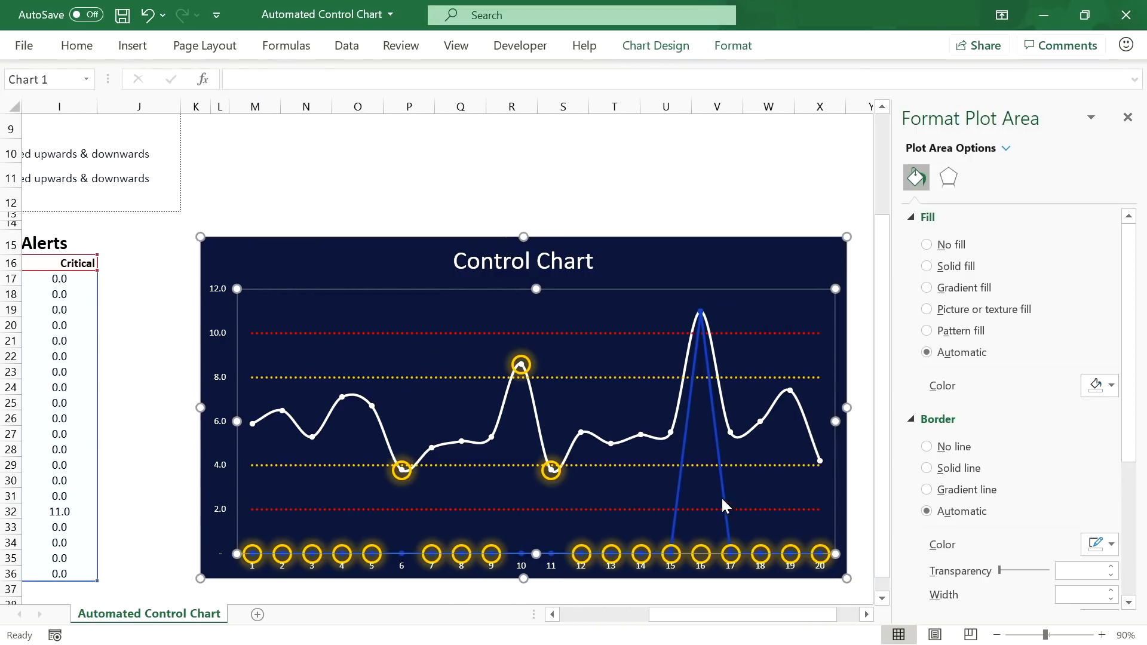
click(683, 465)
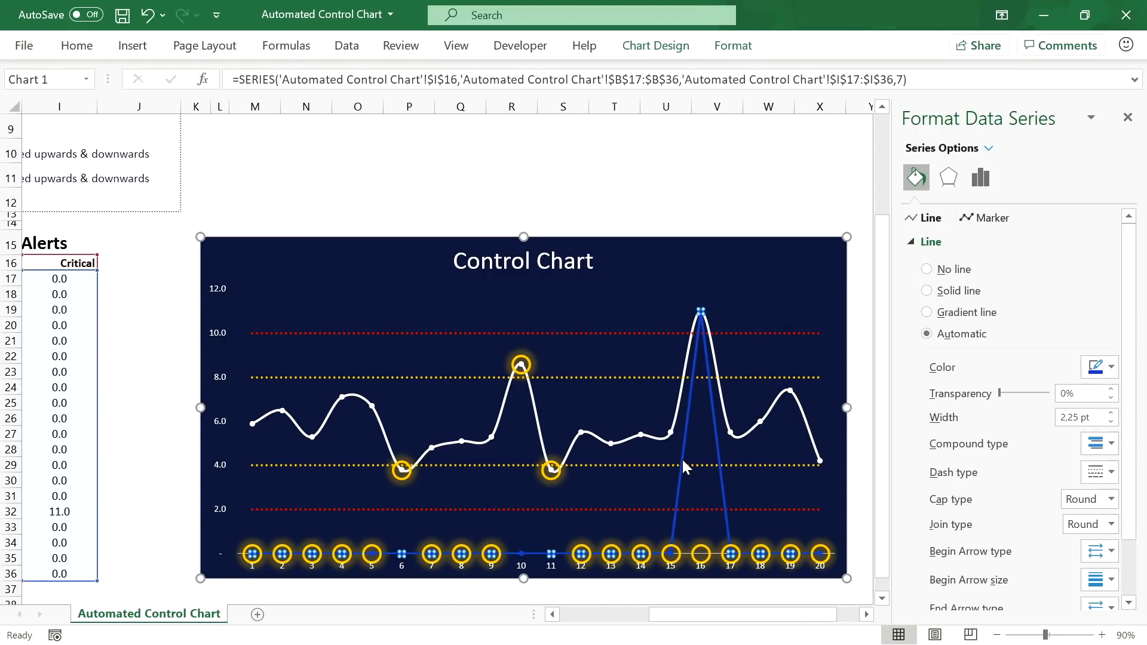
right_click(683, 461)
click(711, 445)
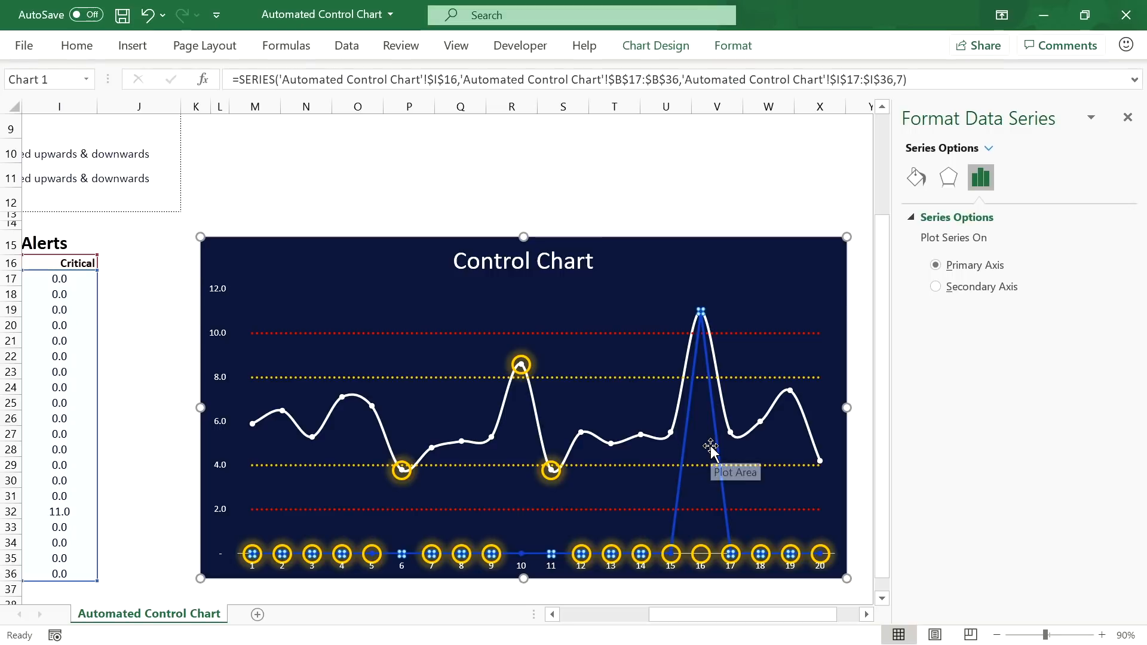
click(916, 177)
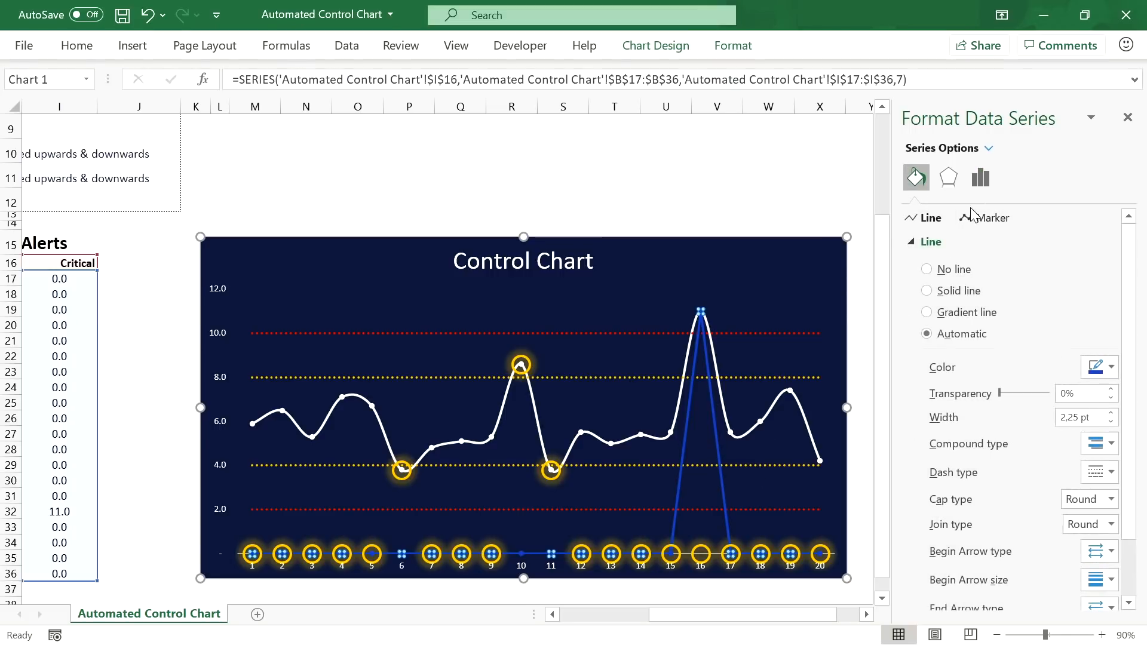
click(989, 217)
click(912, 244)
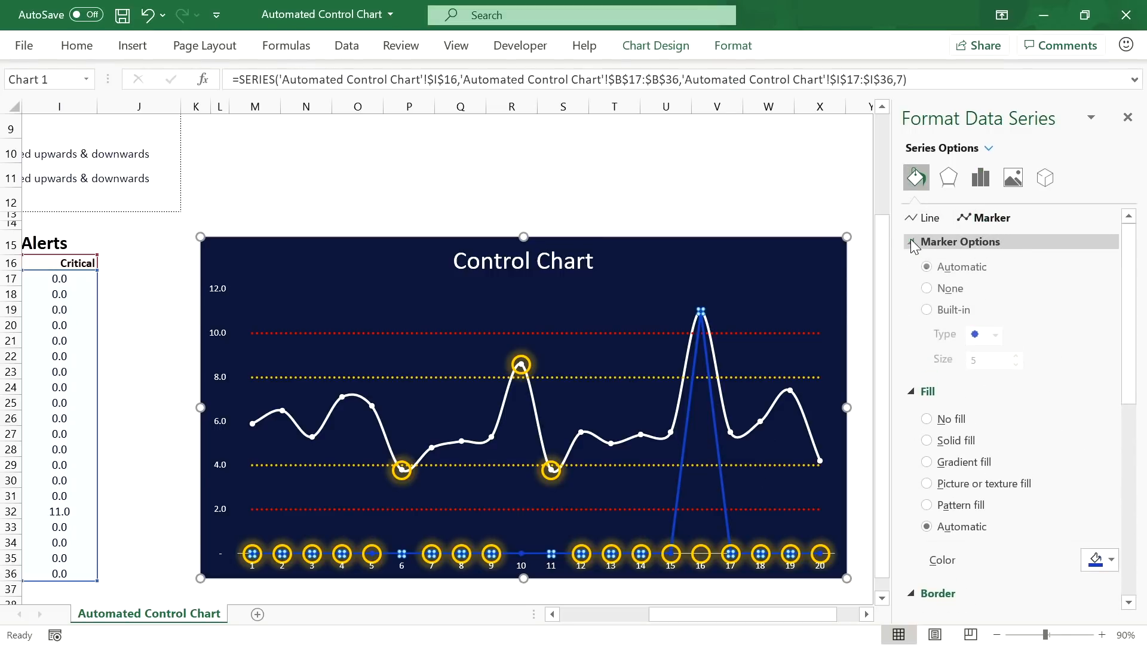
click(926, 310)
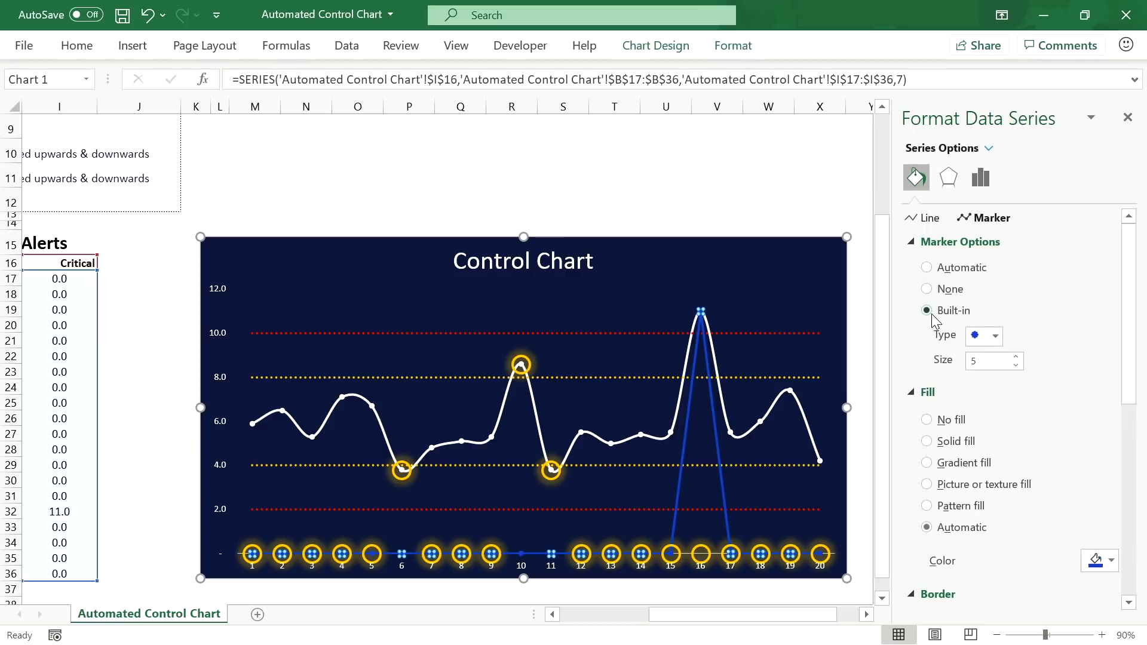
click(1018, 357)
click(1018, 357)
click(1017, 357)
click(1018, 357)
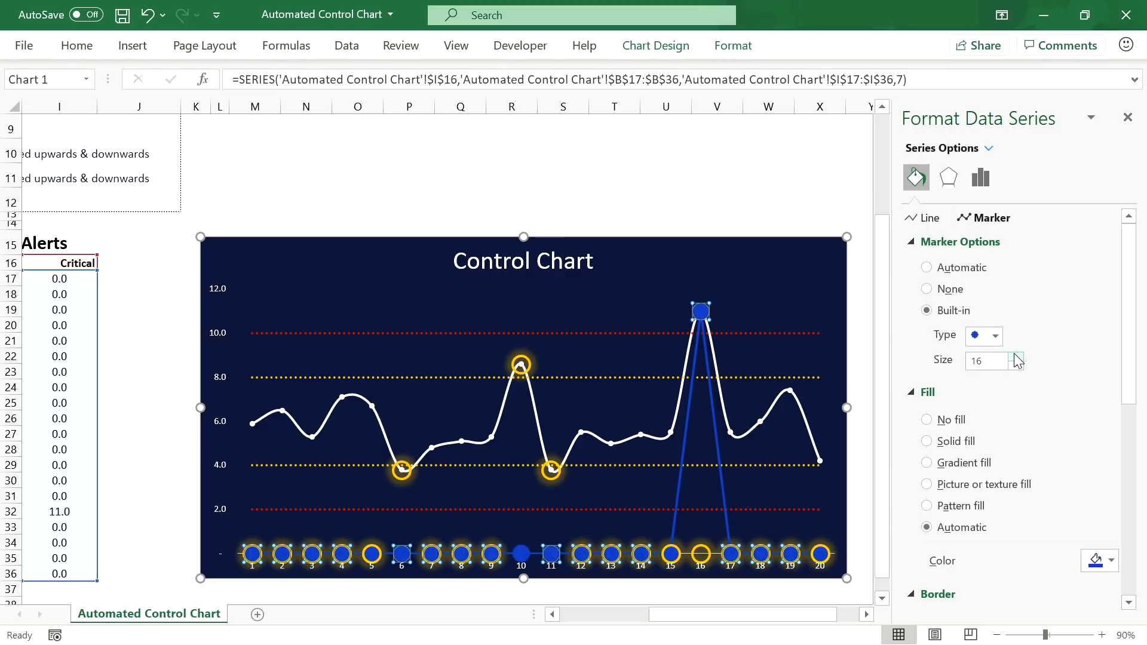
Step: Make the Critical markers hollow, with a solid red 2.25 pt outline
click(950, 422)
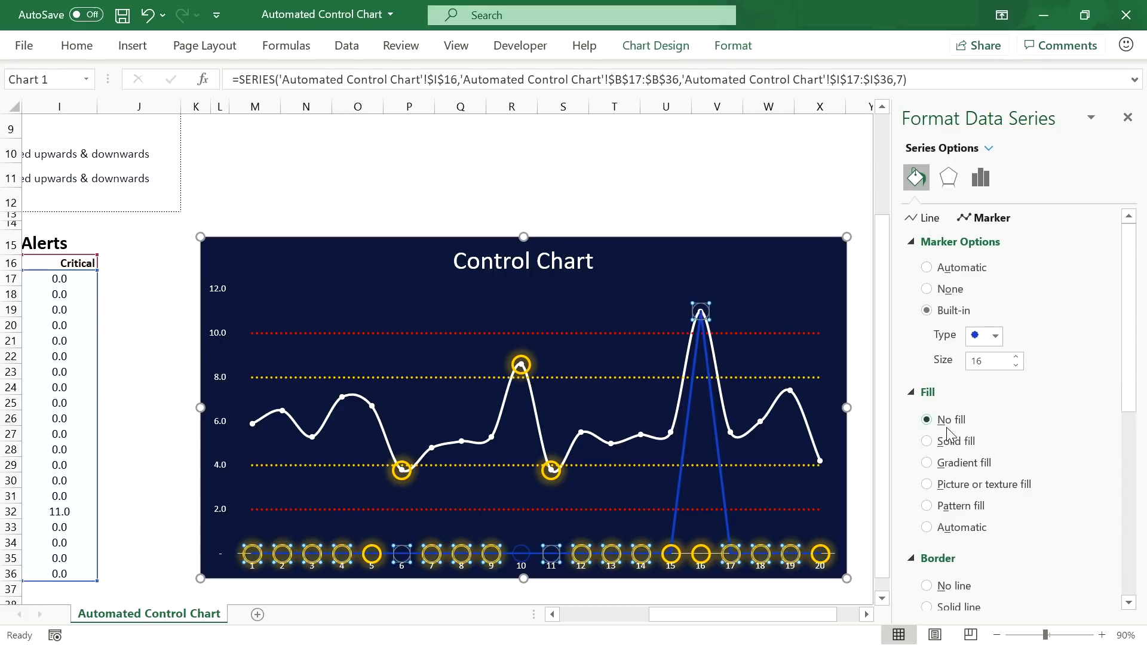
scroll(950, 428, down, 3)
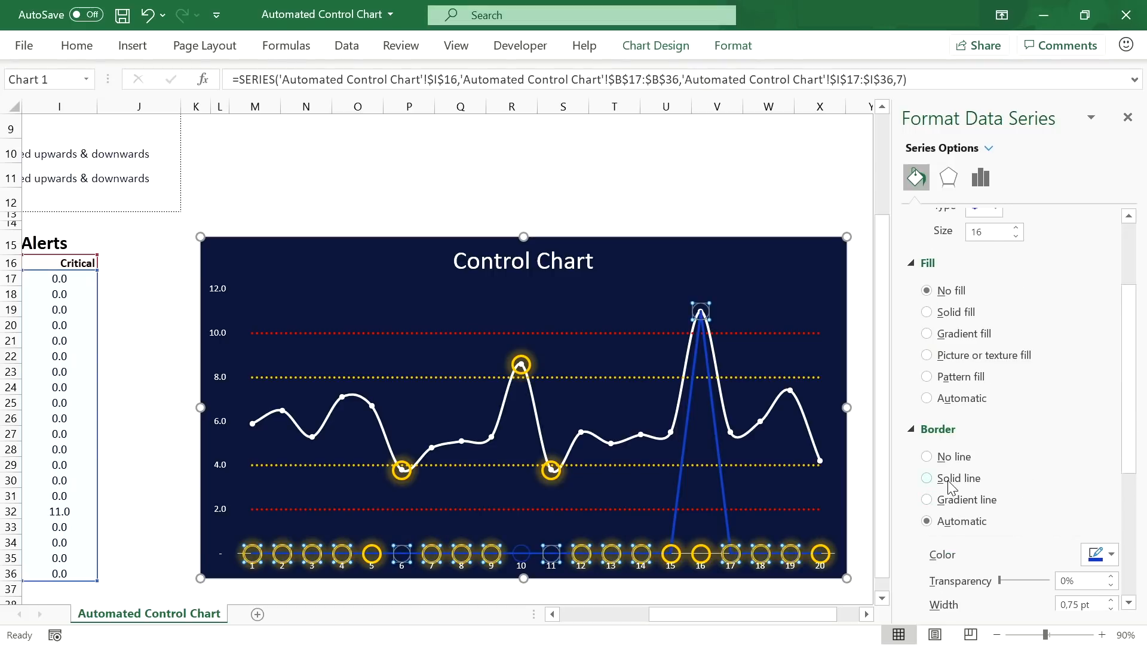
click(951, 481)
click(1110, 554)
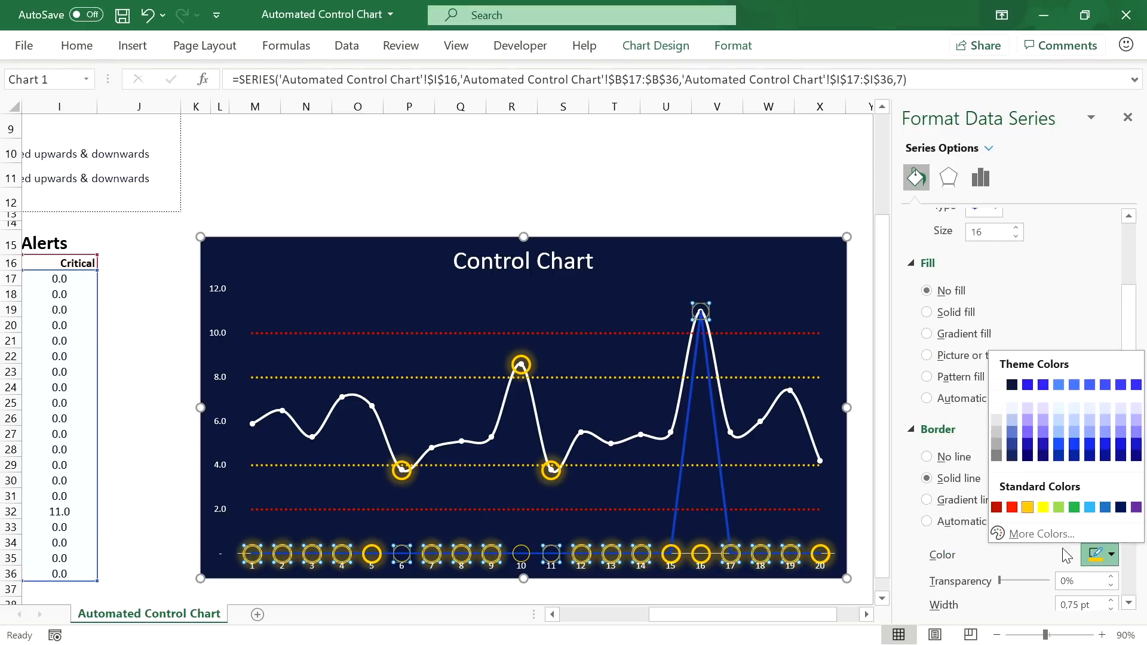
click(1012, 502)
scroll(1012, 502, down, 1)
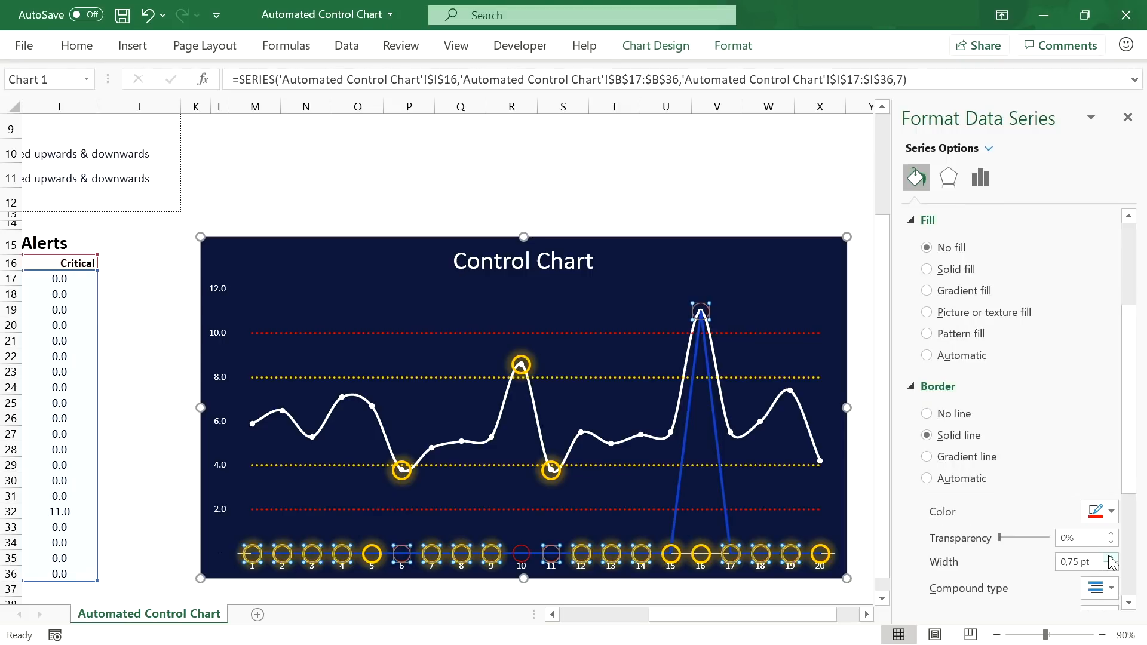
click(1111, 558)
click(1111, 559)
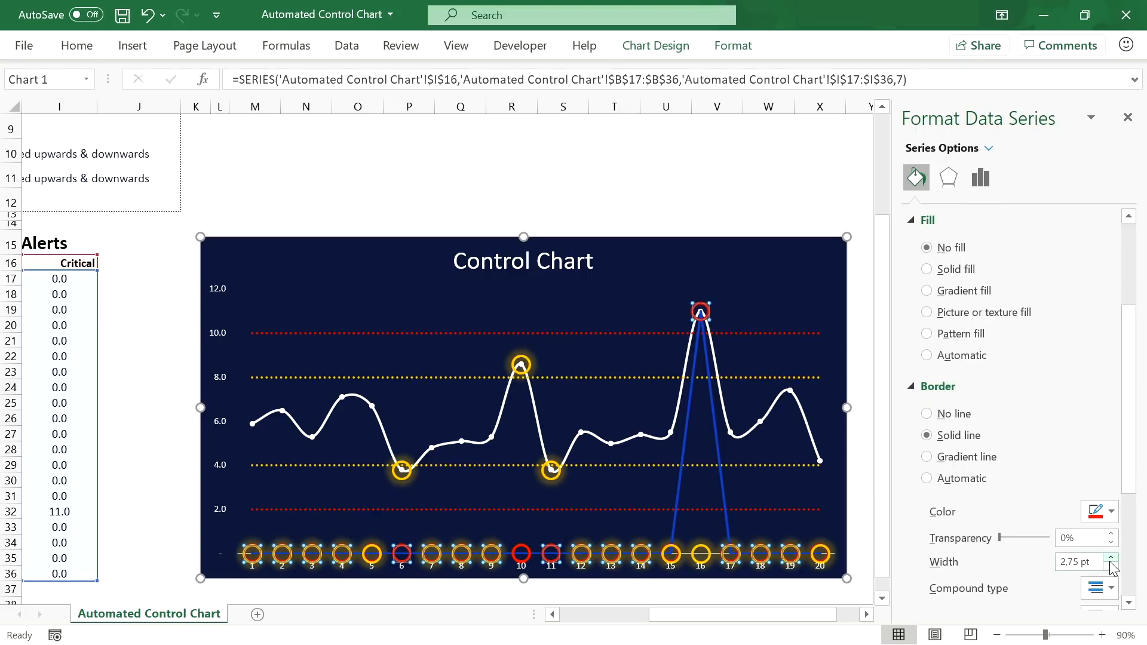
click(950, 178)
Step: Give the Critical markers a red glow at 75% transparency
click(1106, 296)
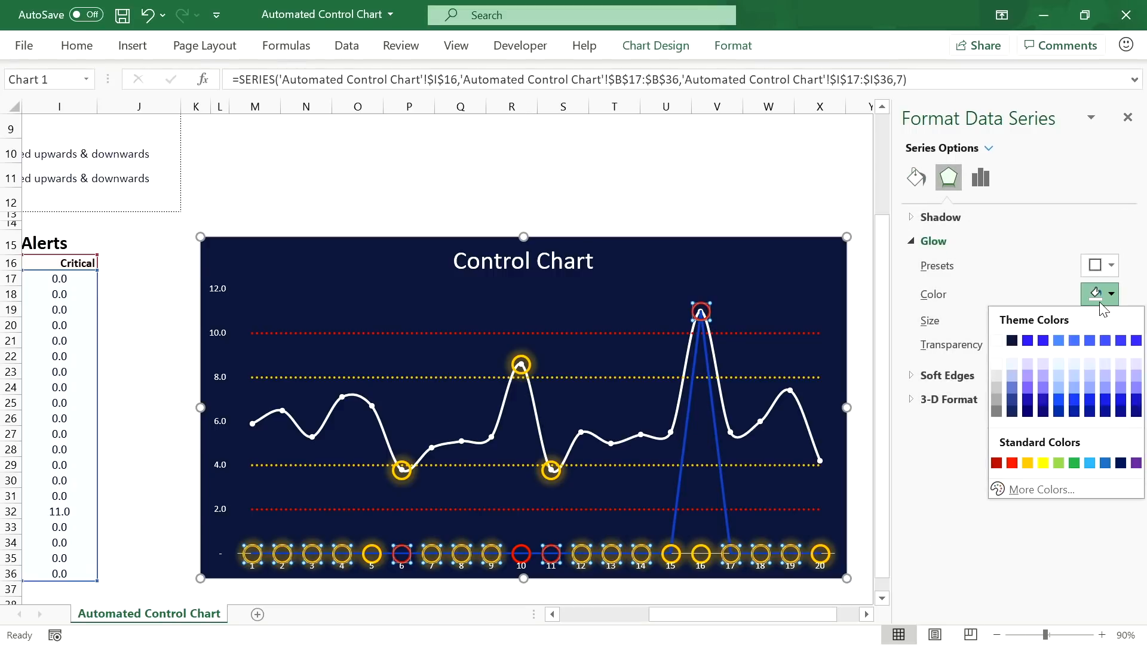
click(1012, 463)
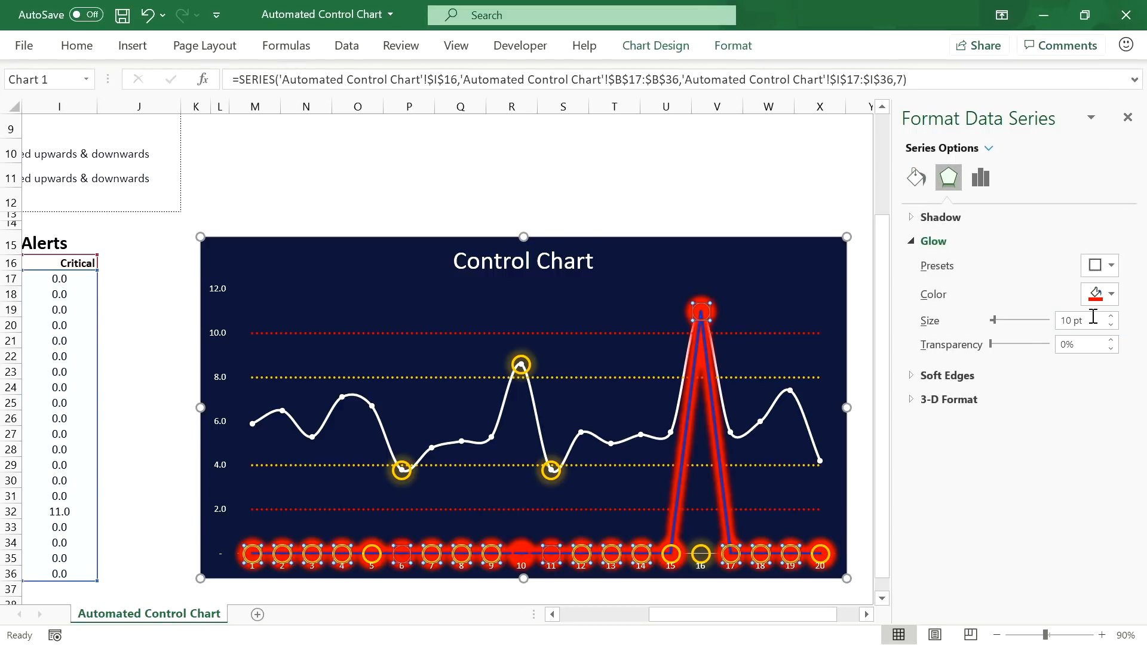
click(1090, 345)
drag(1091, 350, 1051, 352)
text(75)
key(Return)
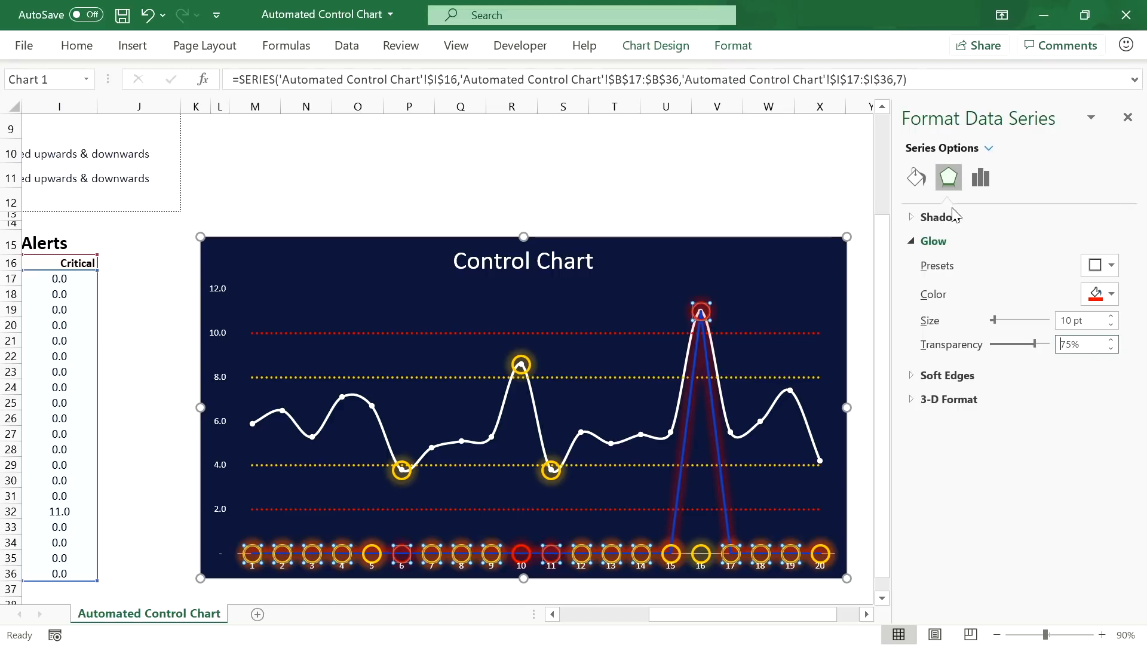
Step: Set the Critical series line to No line, then select the whole chart
click(917, 179)
click(923, 218)
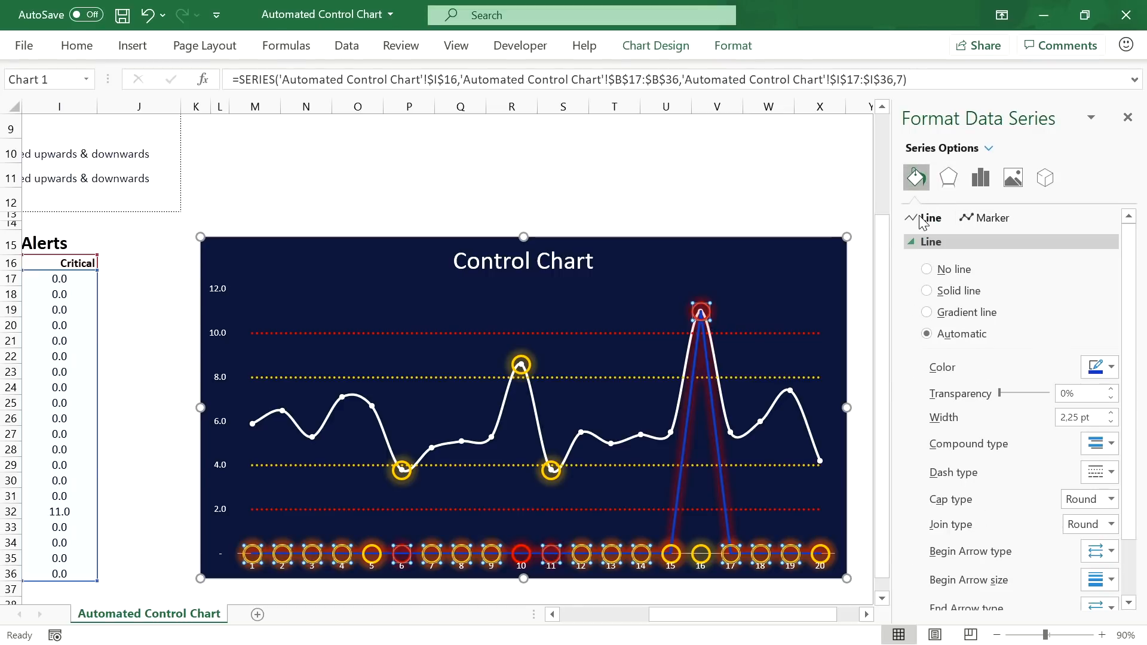
click(927, 269)
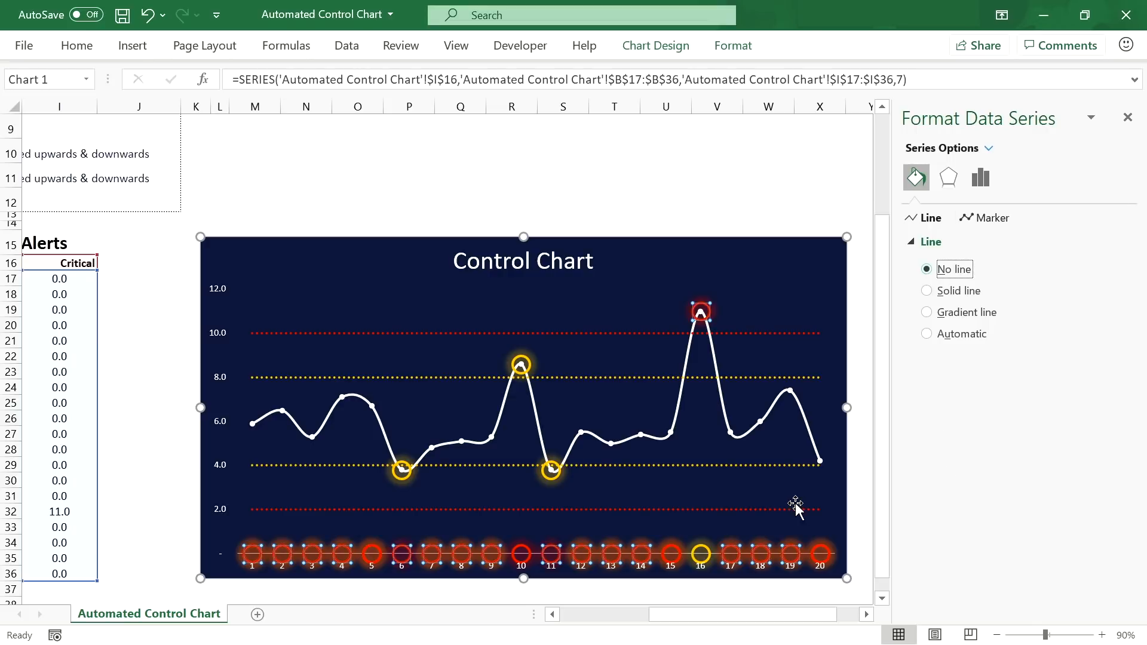
click(736, 499)
click(791, 251)
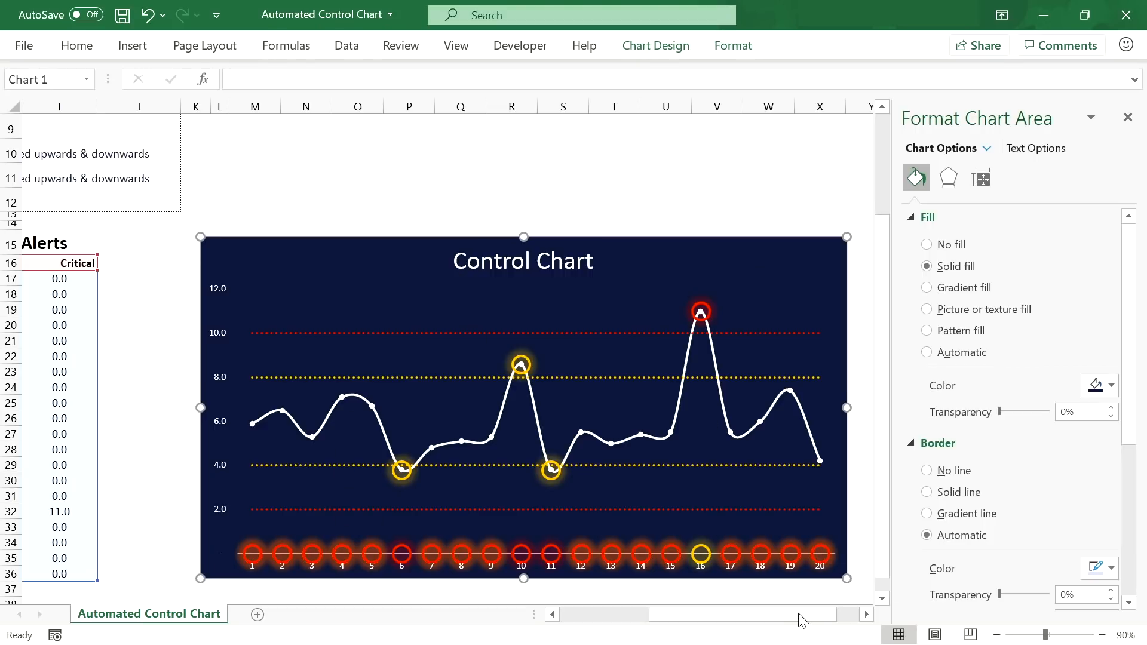
Step: Close the Format Chart Area pane and scroll sideways to show the Limit Alerts columns
click(1129, 117)
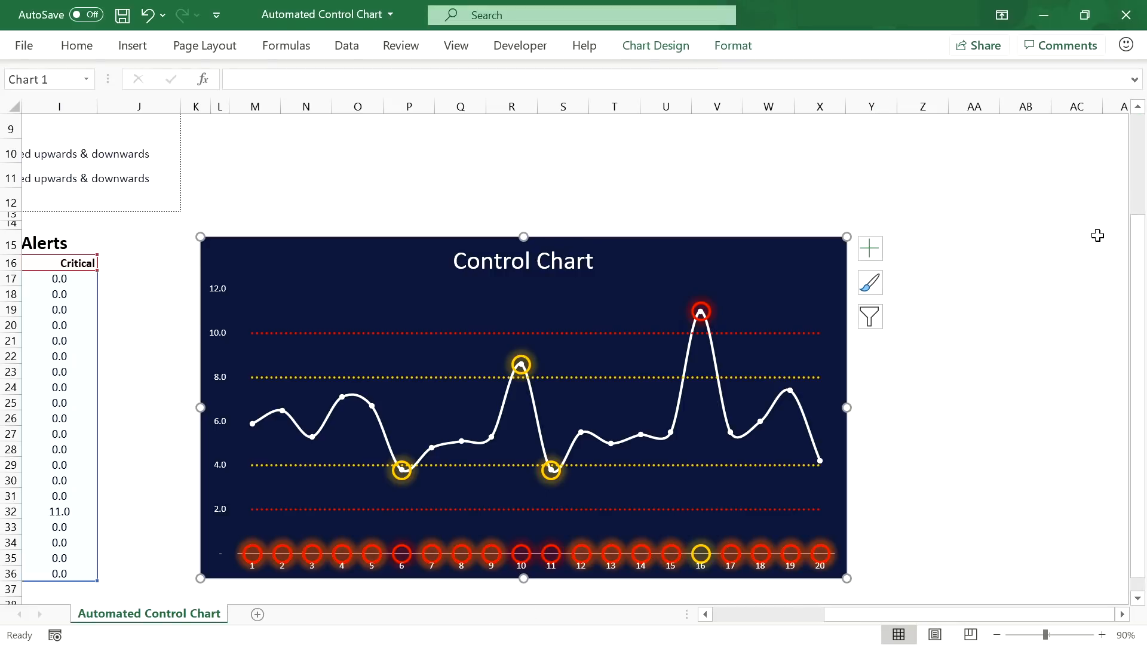
drag(967, 612, 849, 624)
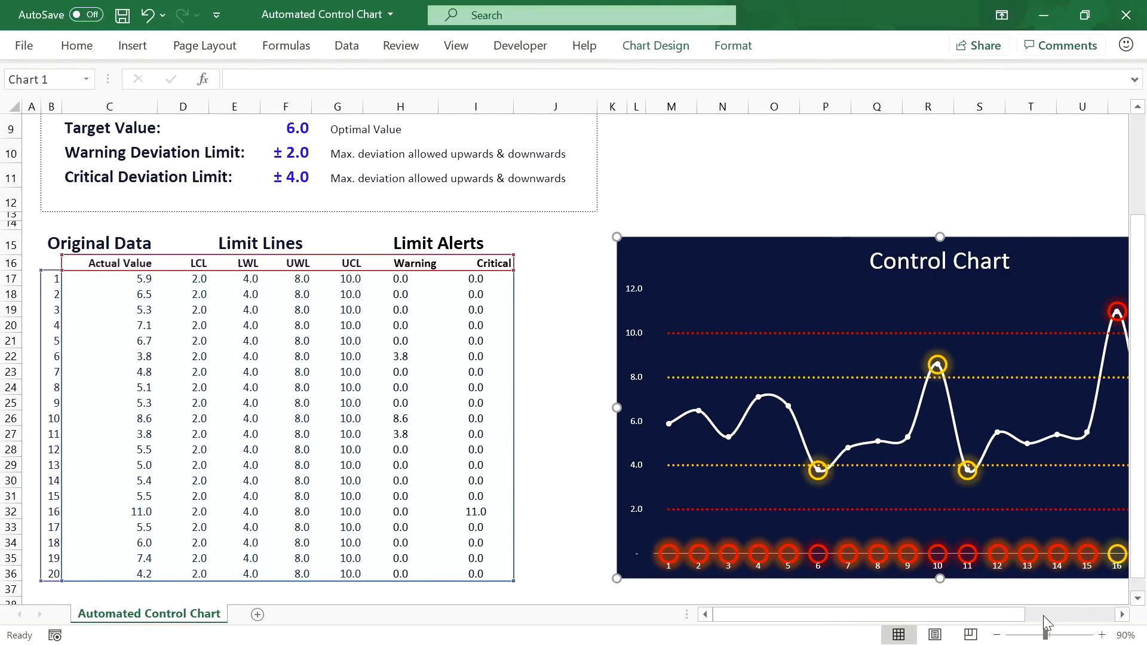
click(1122, 614)
click(1122, 615)
click(1122, 614)
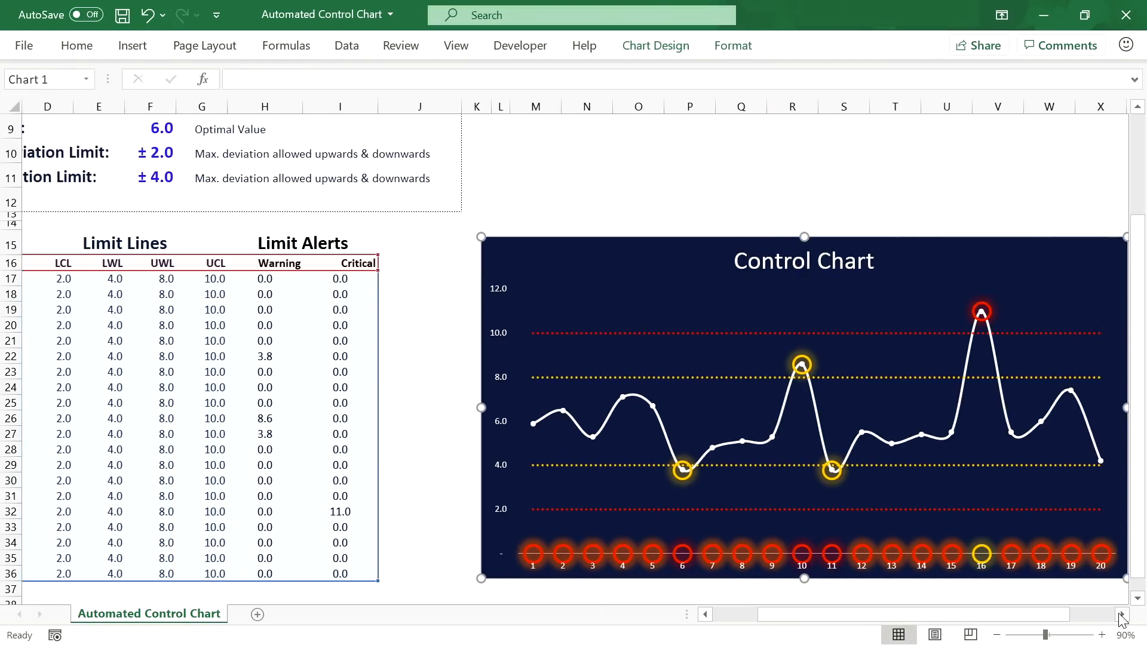
click(1122, 614)
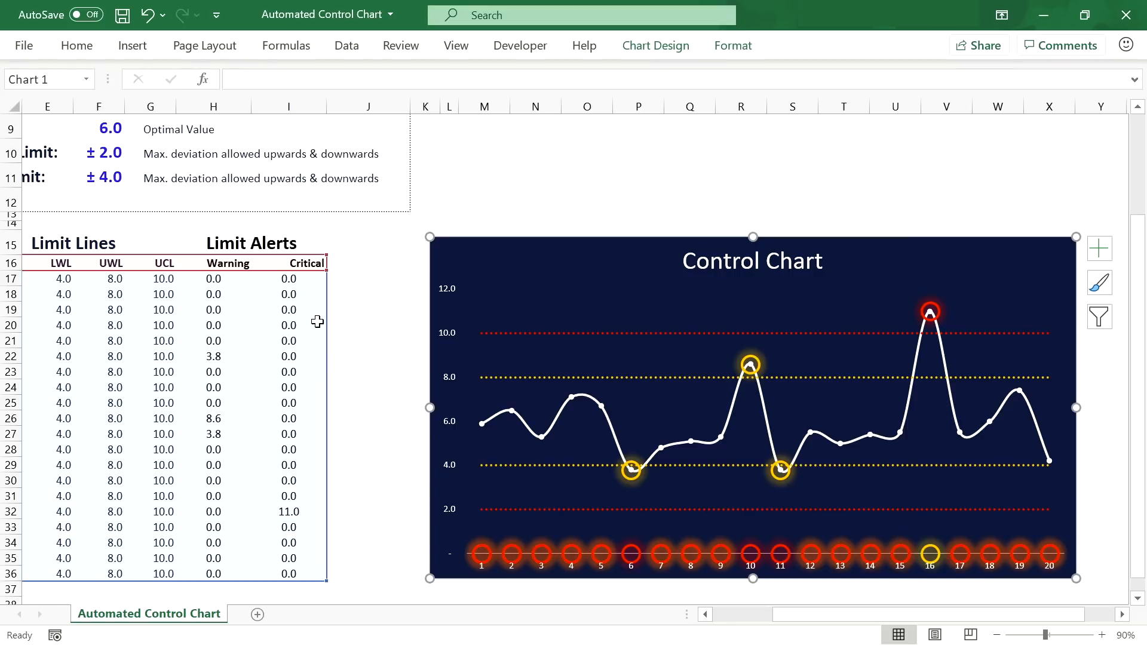
Step: Change the I17 Critical formula's non-alert result from 0 to #N/A and fill it down to I36
click(288, 280)
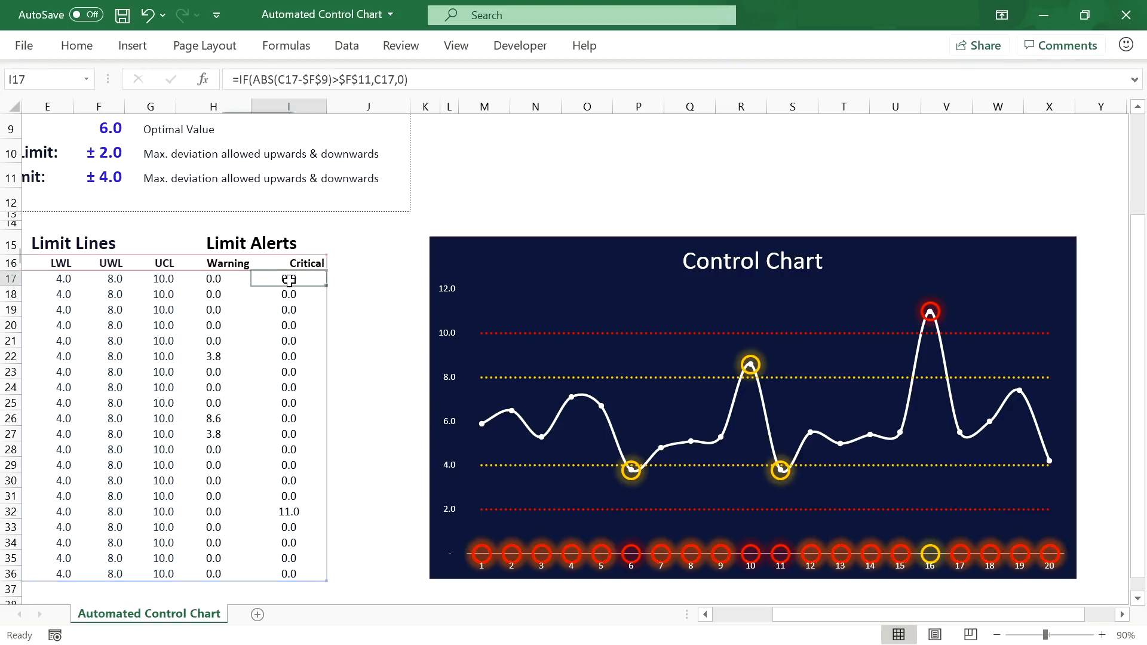
click(405, 79)
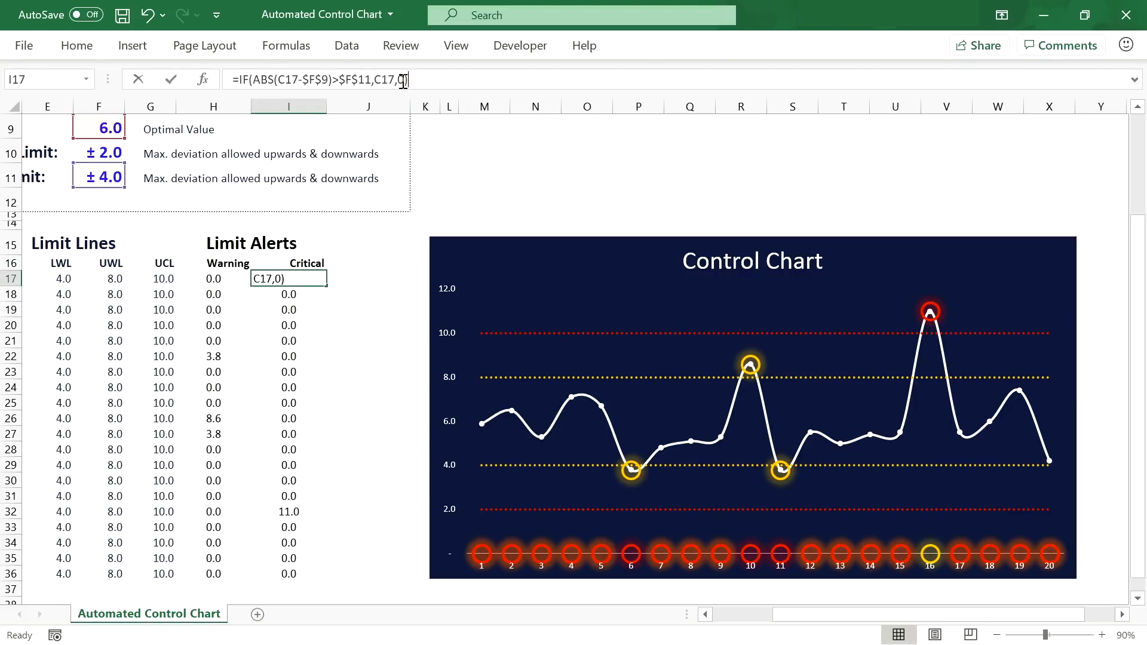
key(BackSpace)
text(#)
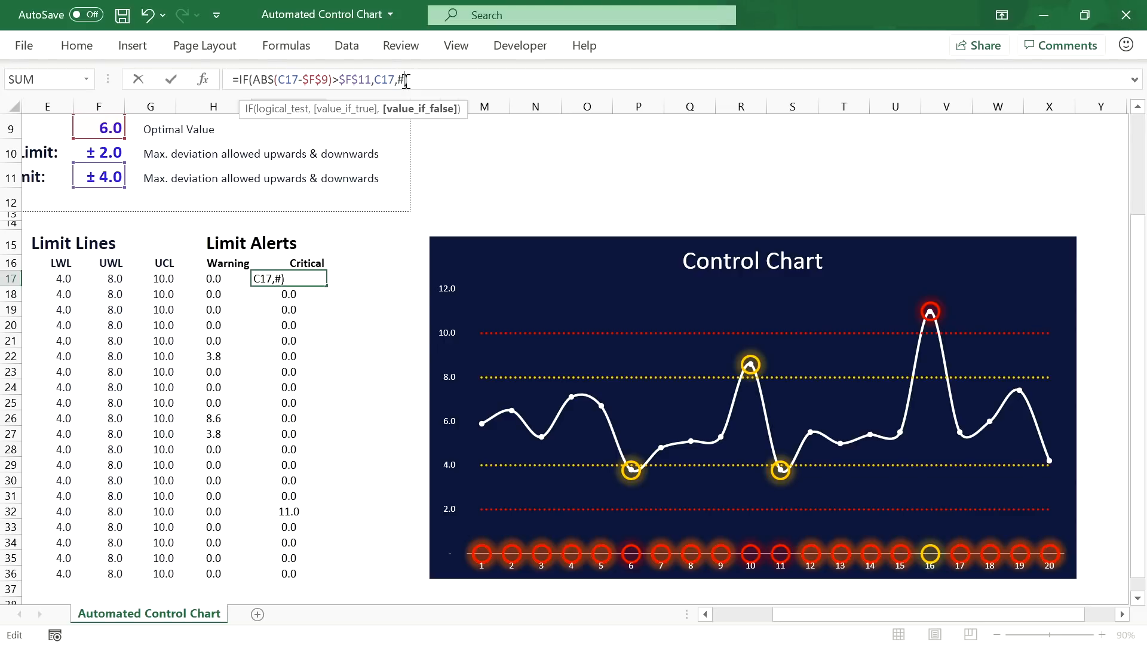
text(N/A)
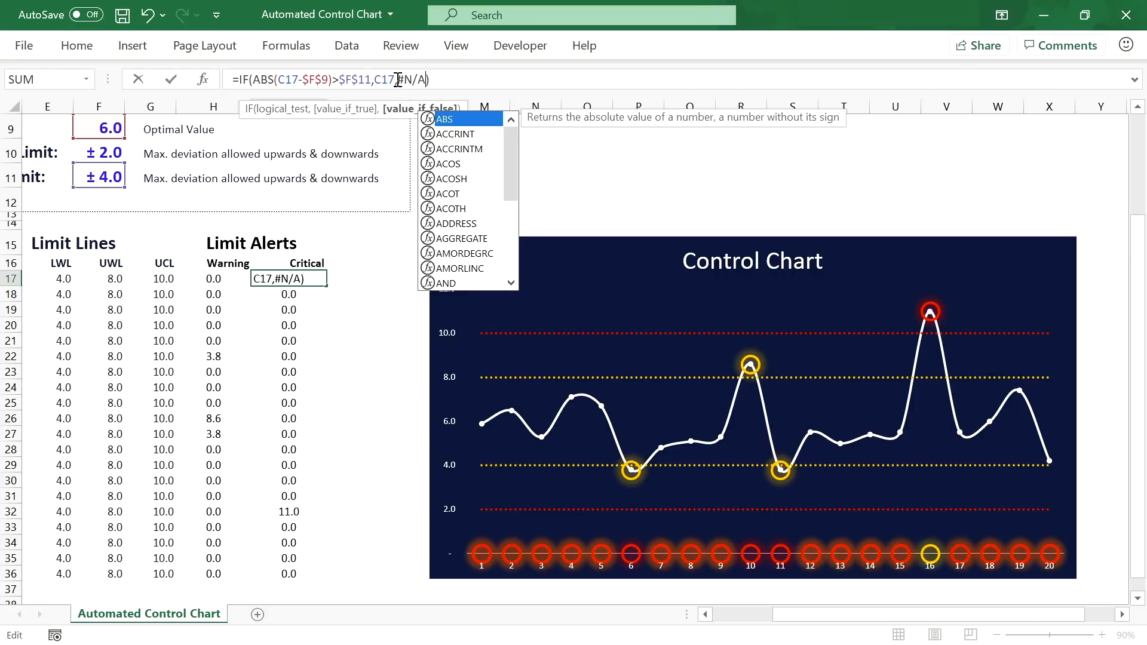
drag(397, 80, 426, 79)
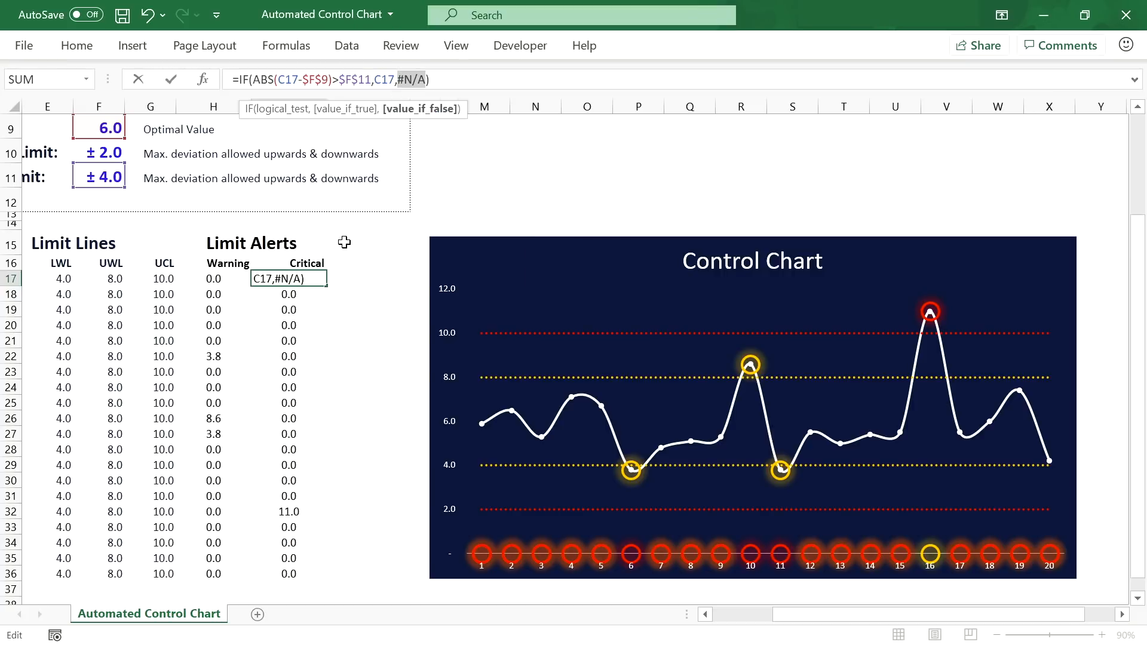
key(Return)
click(315, 281)
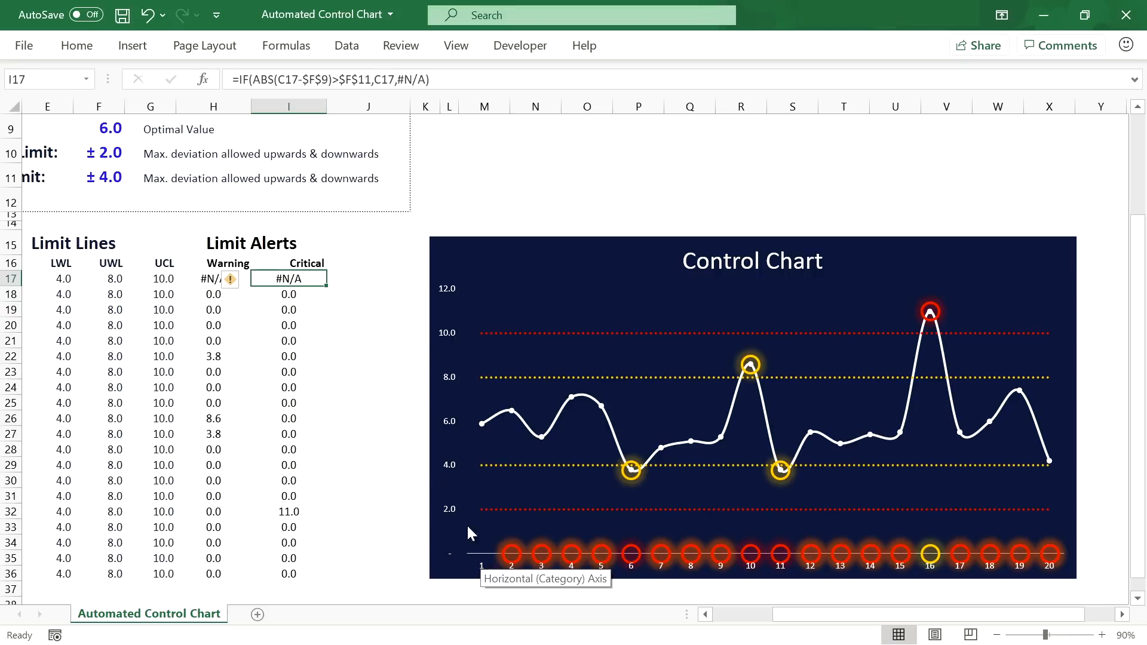
double_click(328, 289)
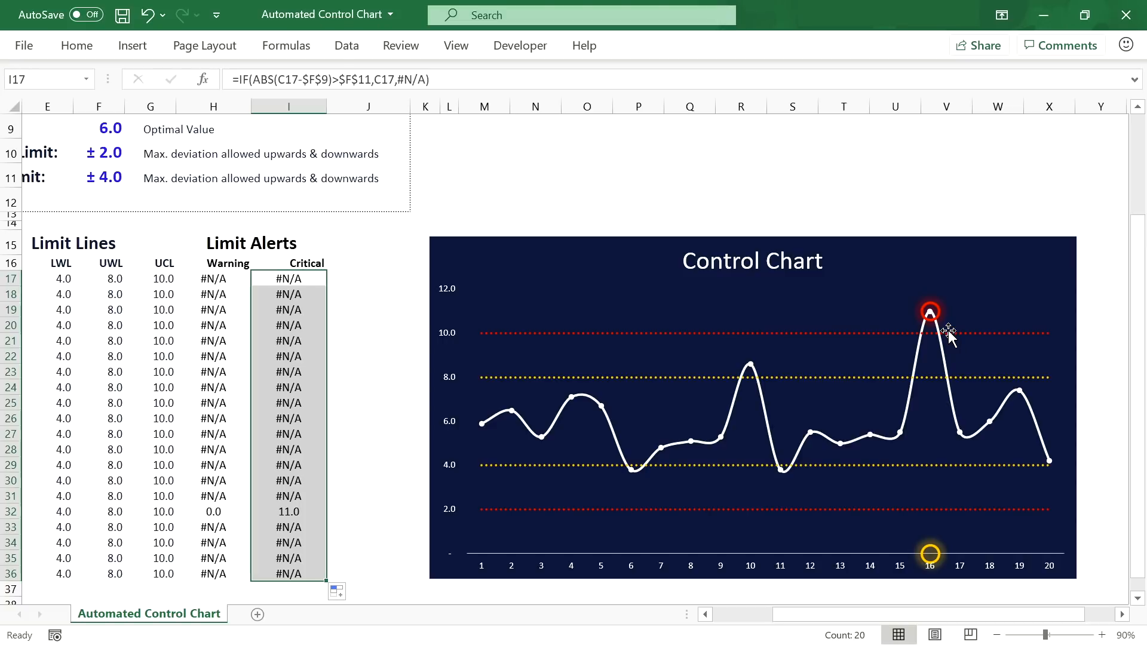
click(214, 278)
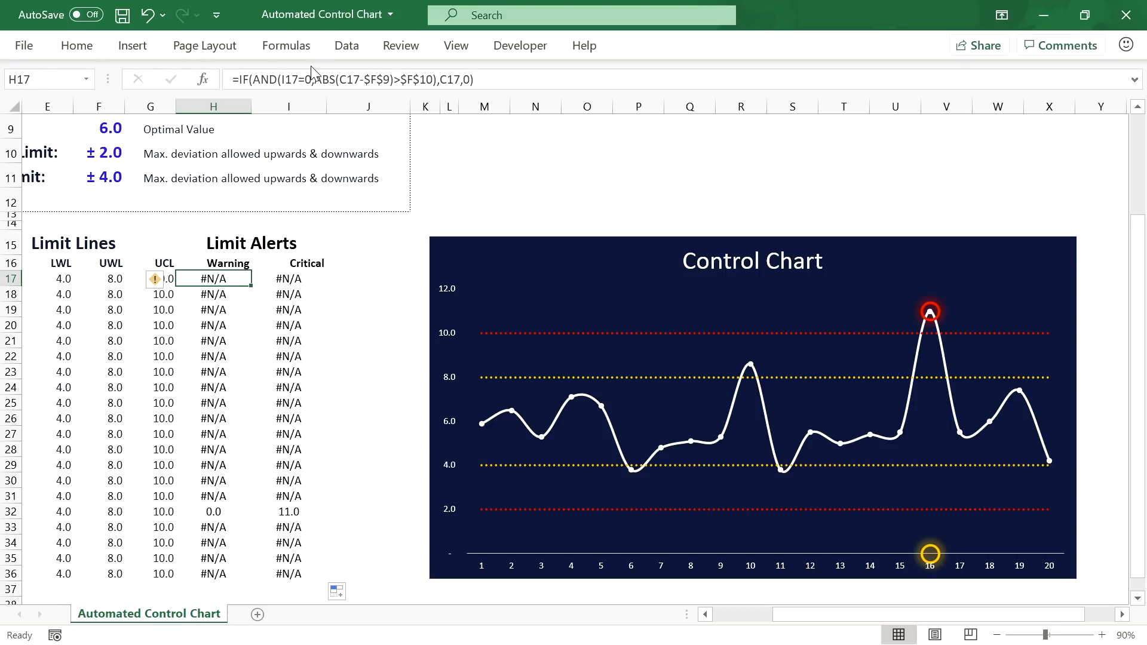
Step: Replace the I17=0 condition in the H17 Warning formula with ISERROR(I17)
drag(313, 79, 283, 79)
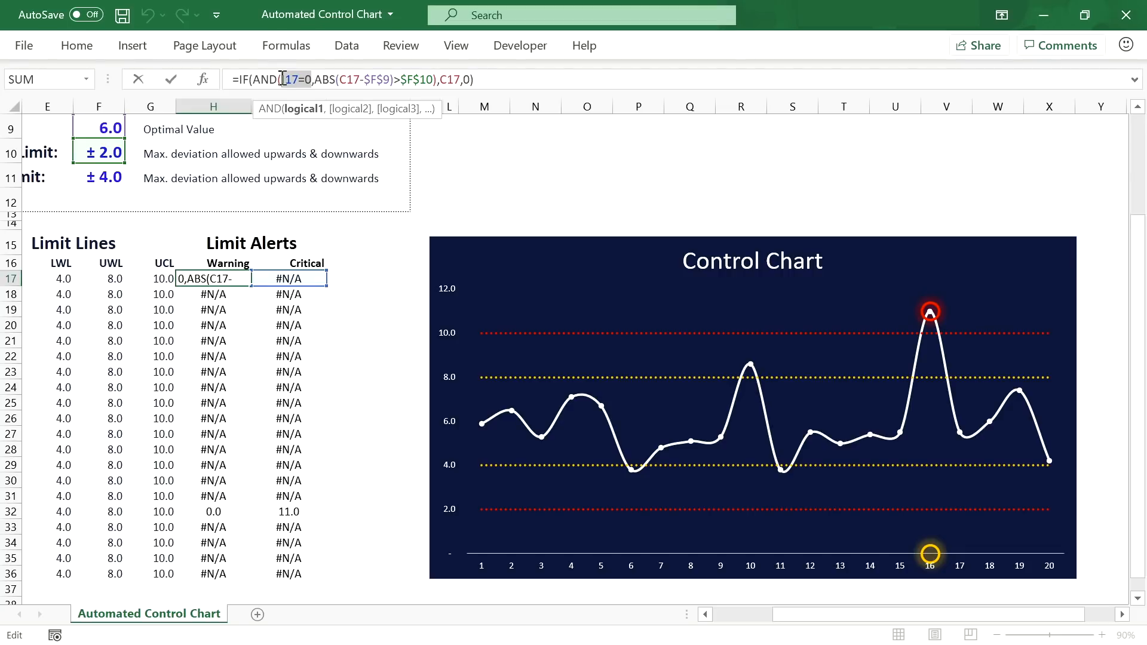
text(ISERROR)
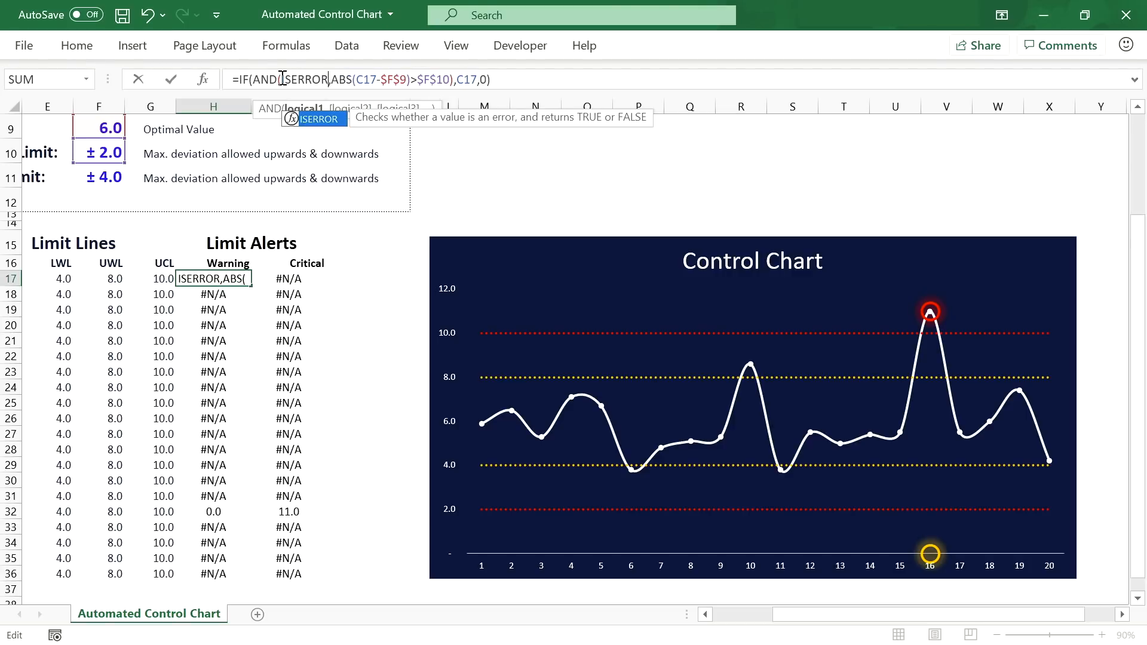
text(()
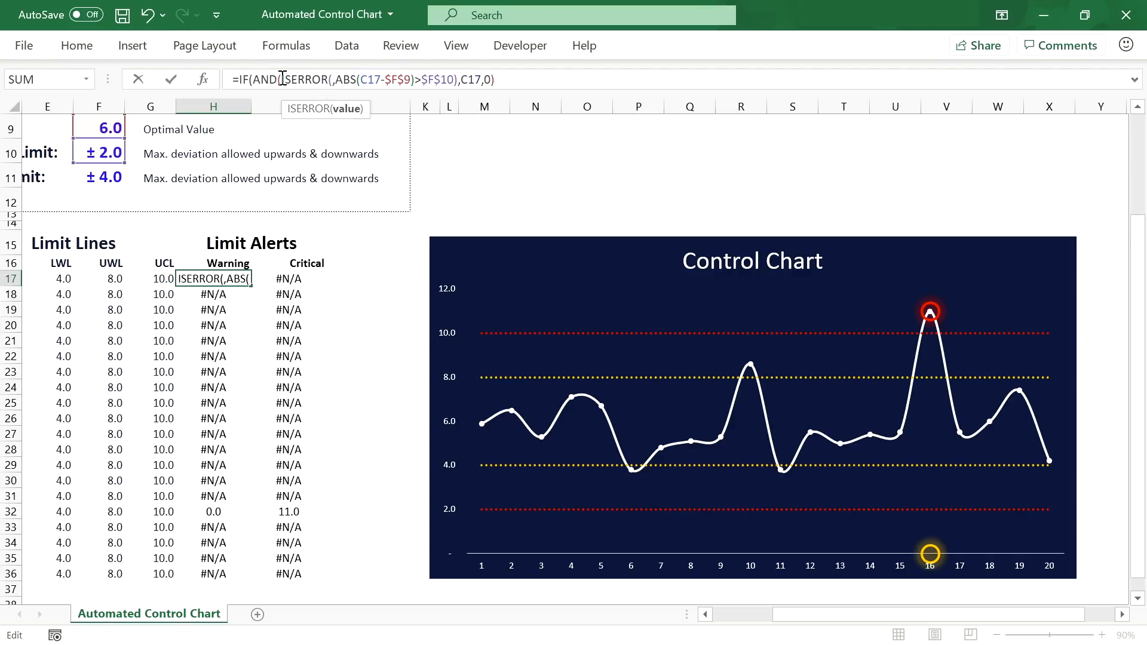
click(285, 279)
text())
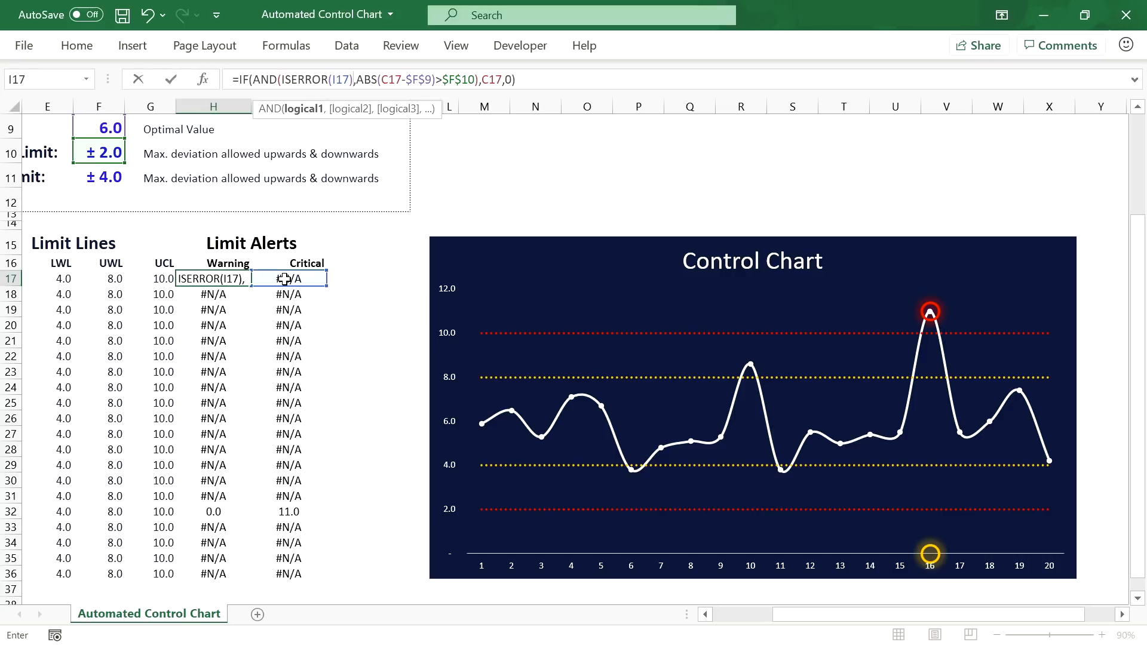
Step: Make the Warning formula return #N/A instead of 0 and fill it down to H36
click(513, 80)
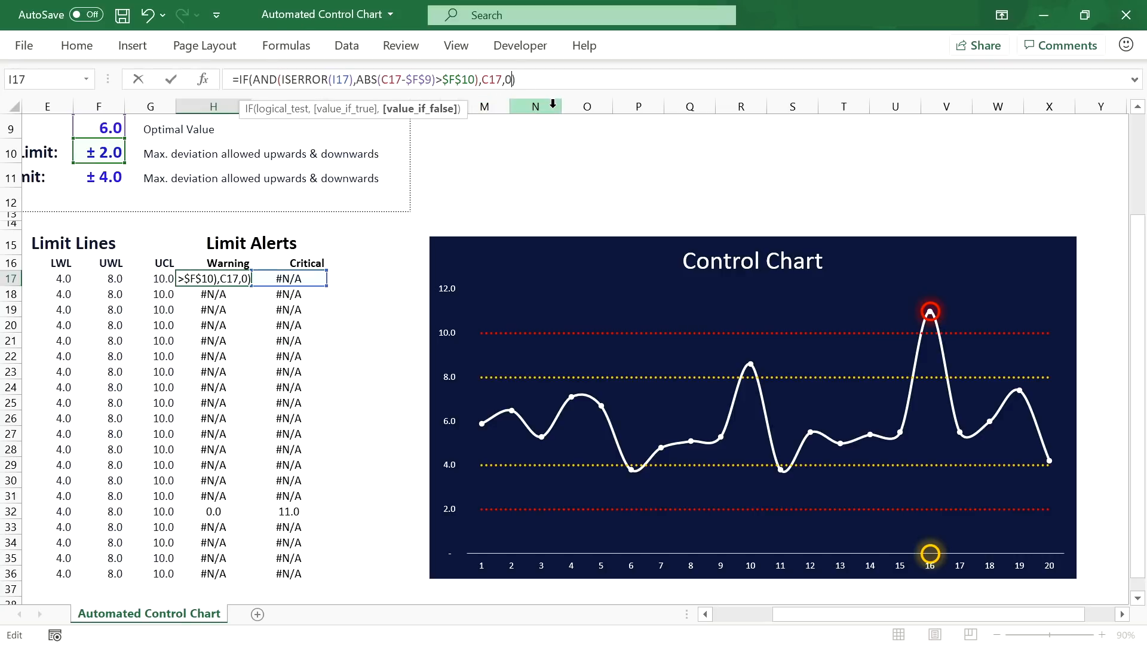
key(BackSpace)
text(#N/A)
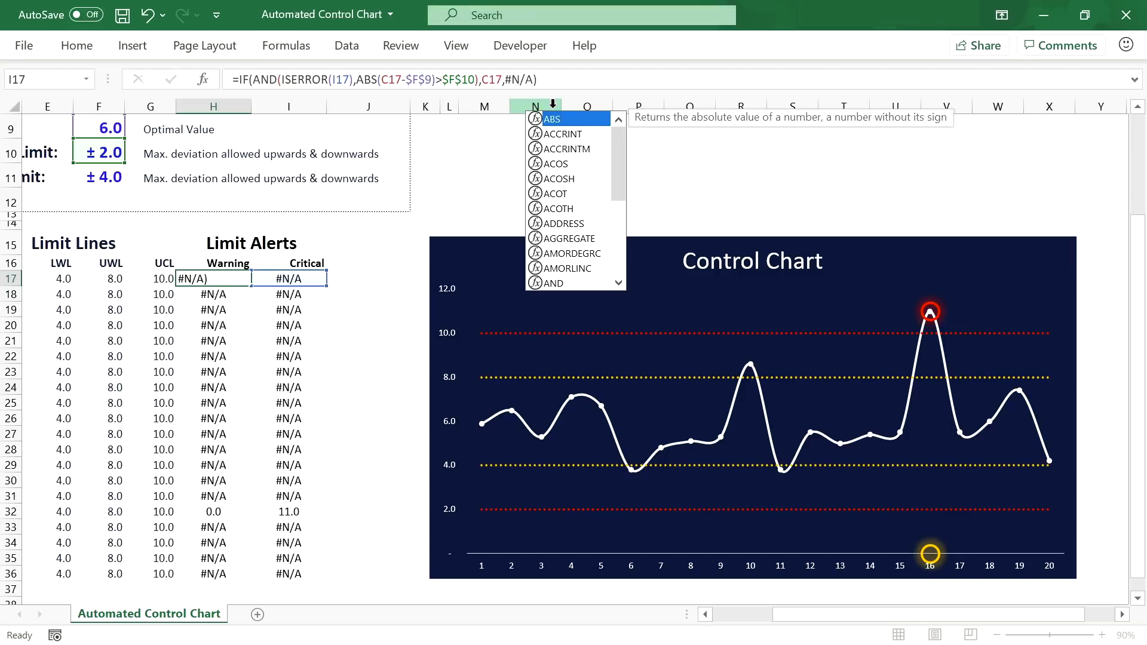
key(Return)
click(233, 277)
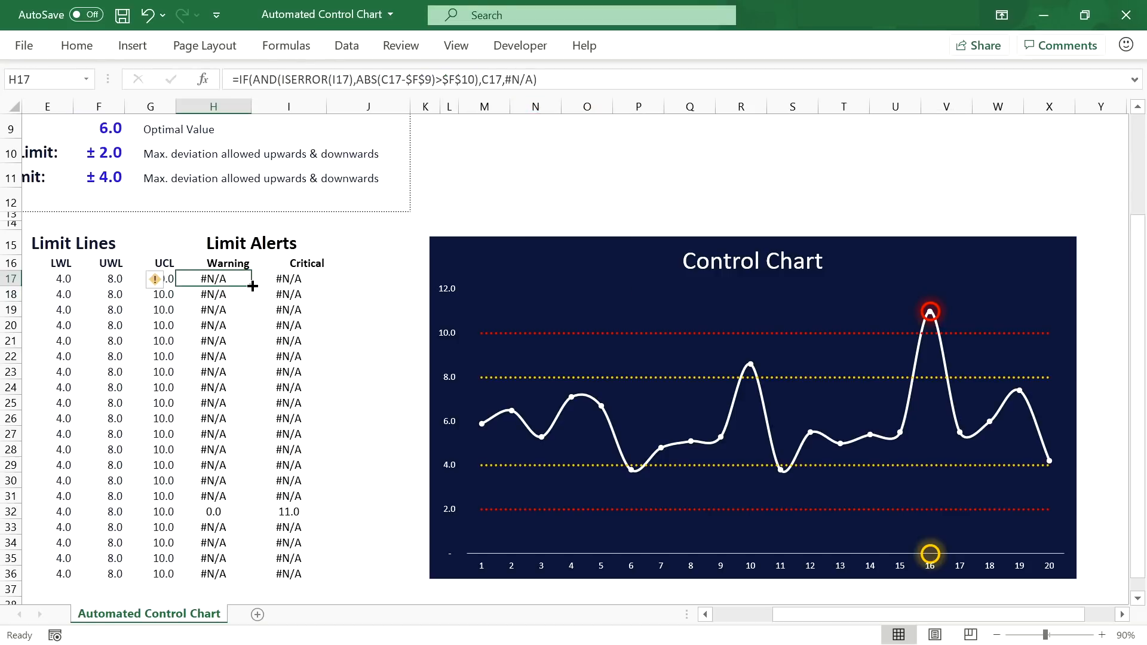
double_click(252, 286)
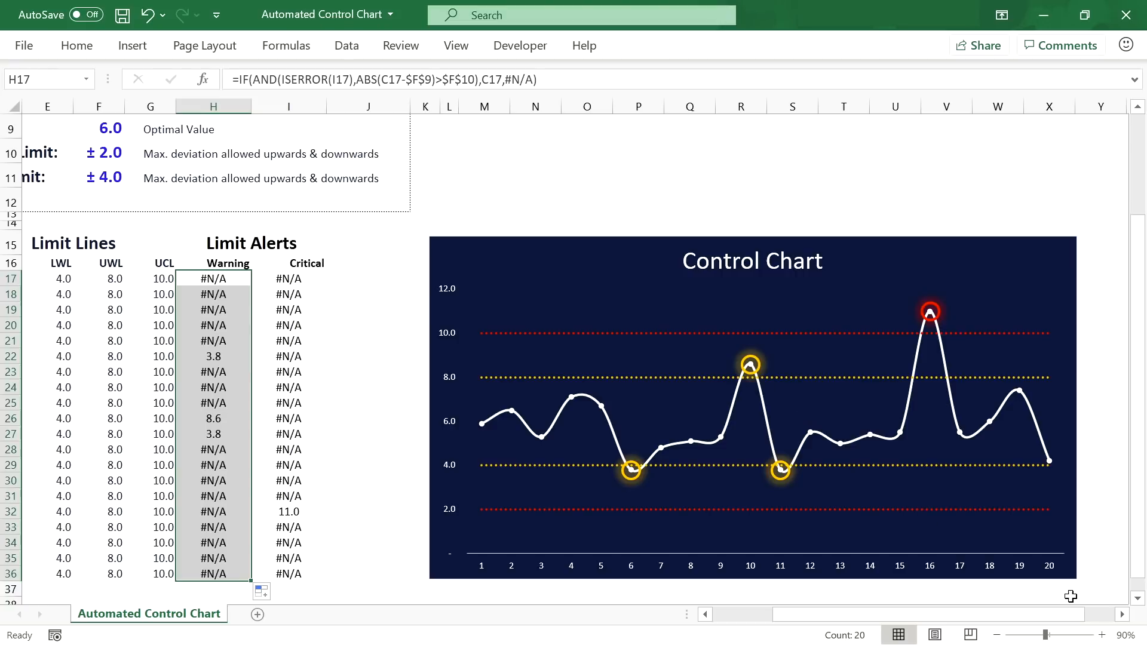
scroll(1111, 618, right, 4)
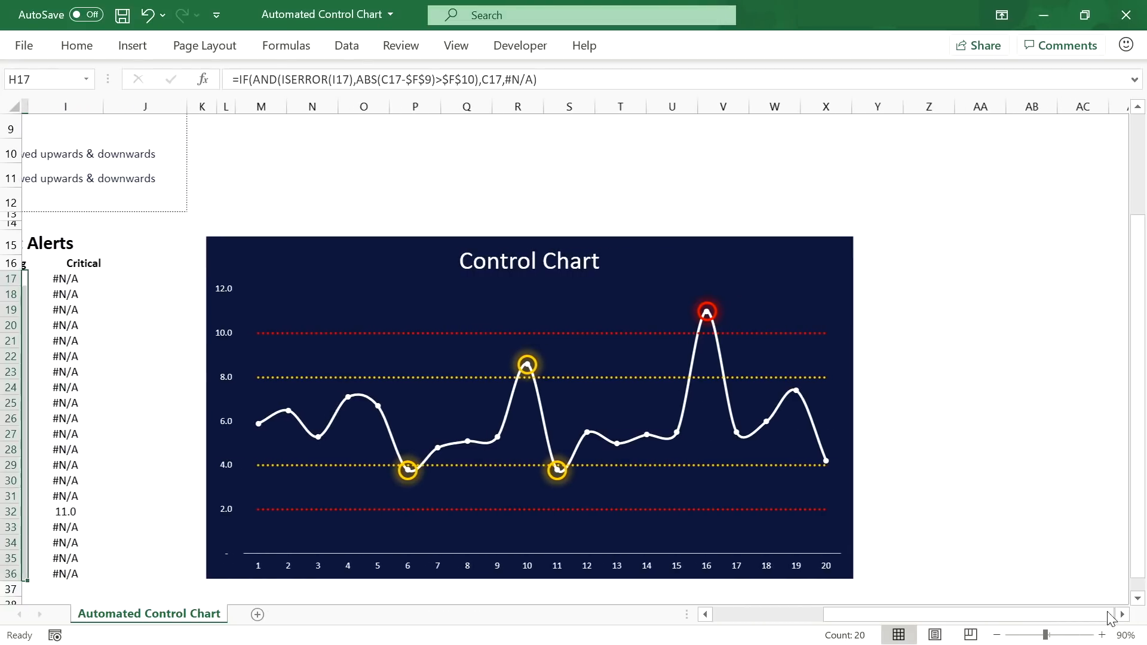
drag(1107, 613, 1108, 612)
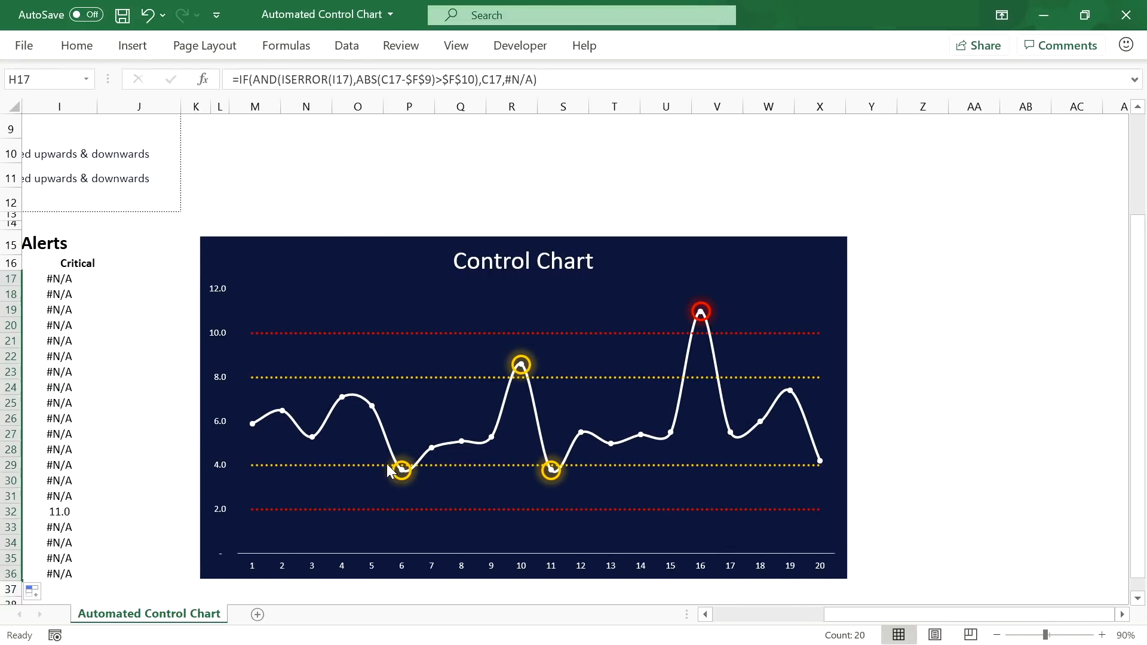
mouse_move(403, 473)
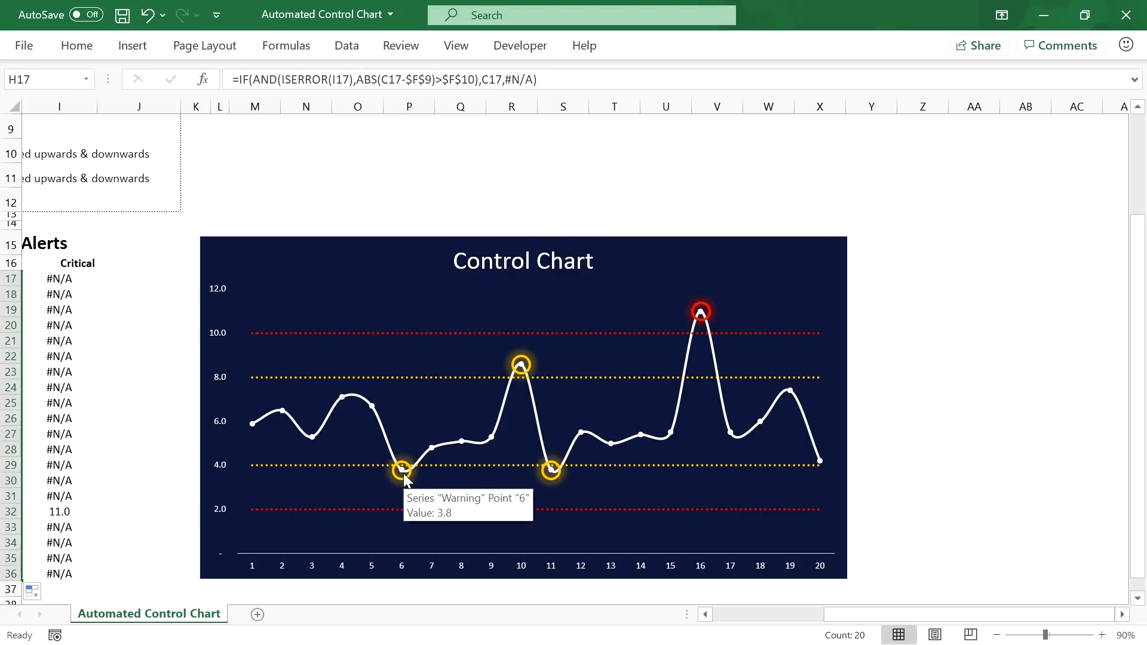
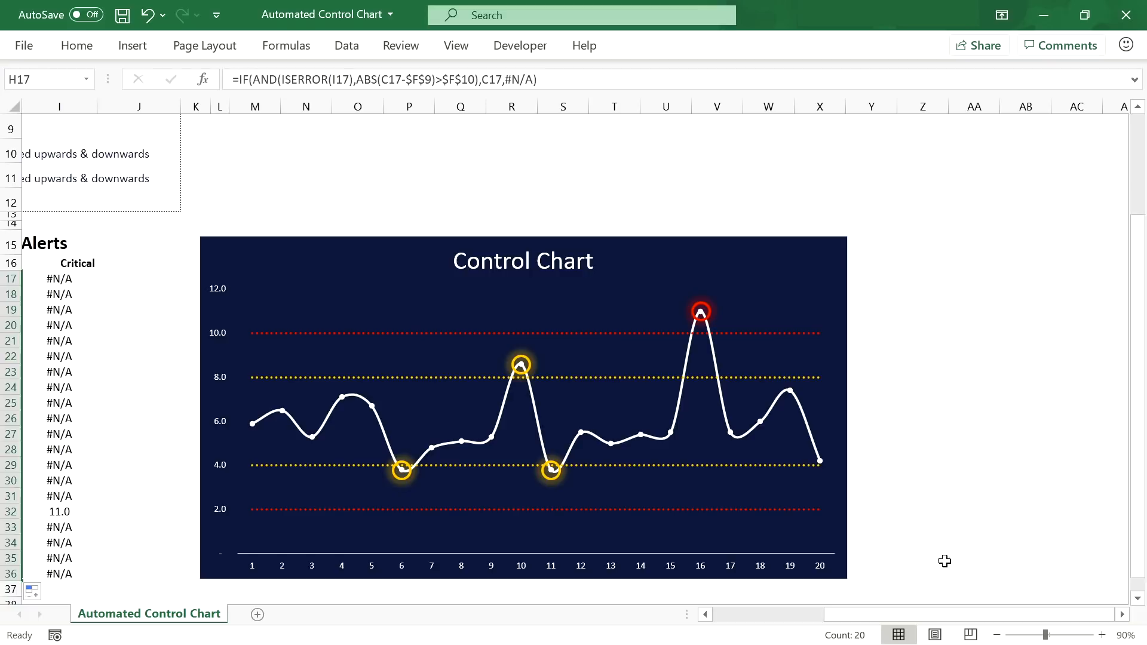
Step: Zoom the sheet to 70% so the title, parameters, tables and full chart show, then select F9
drag(974, 617, 899, 643)
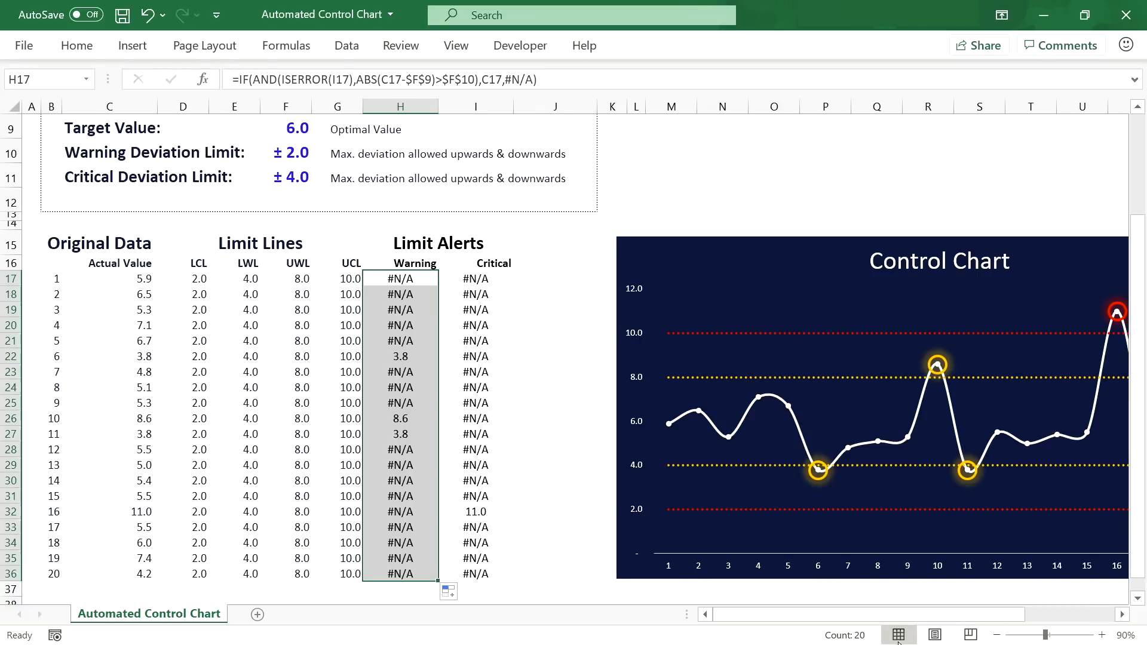
click(997, 635)
click(996, 635)
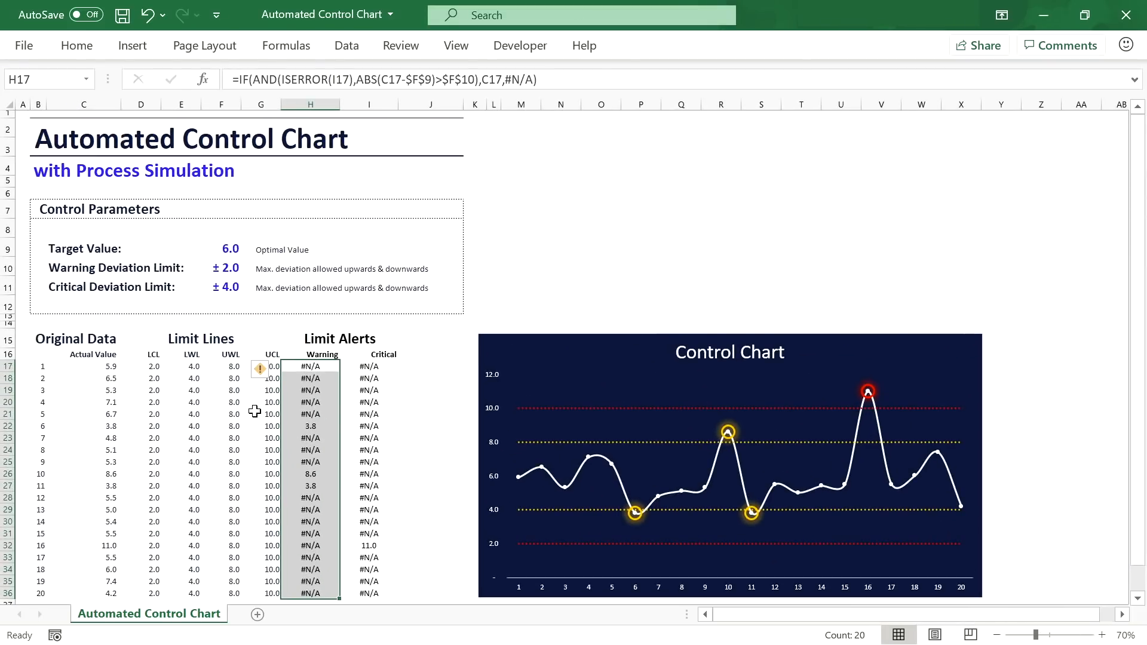
click(222, 247)
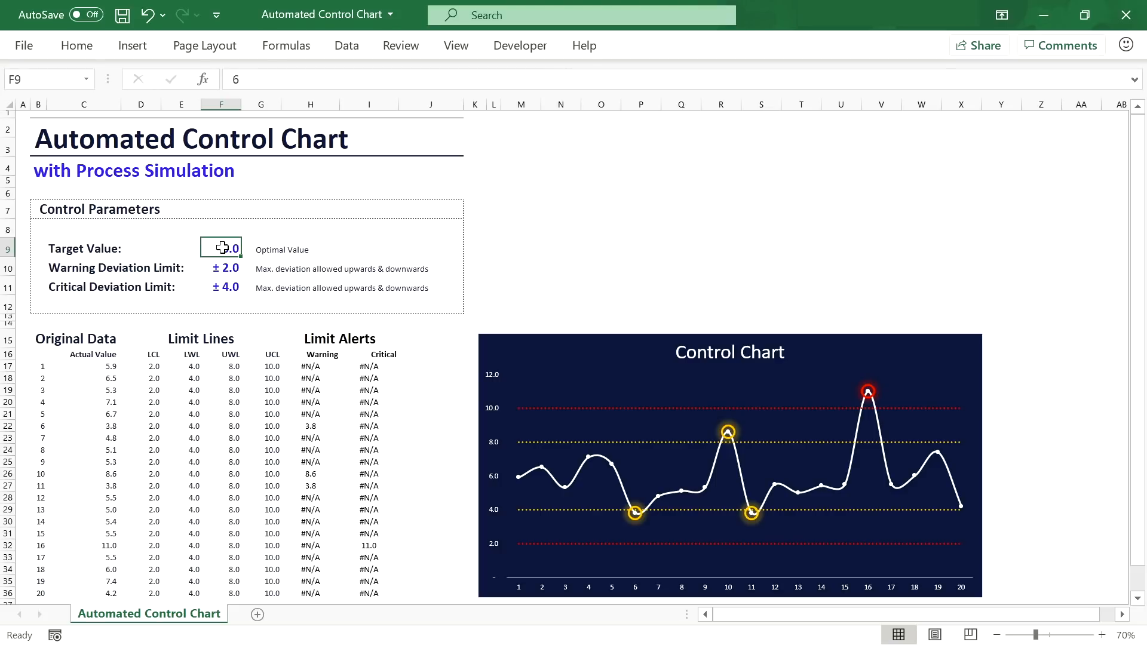
Step: Try Warning Deviation Limits of 3 and 2, then settle on 1.5
click(223, 264)
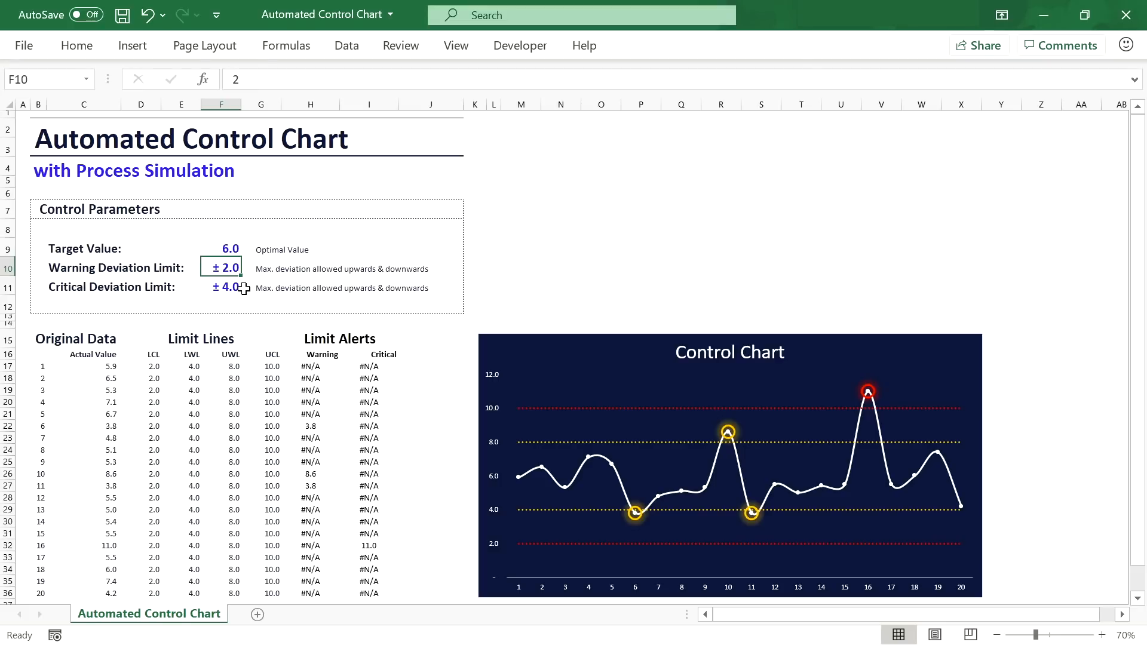
text(3)
key(Return)
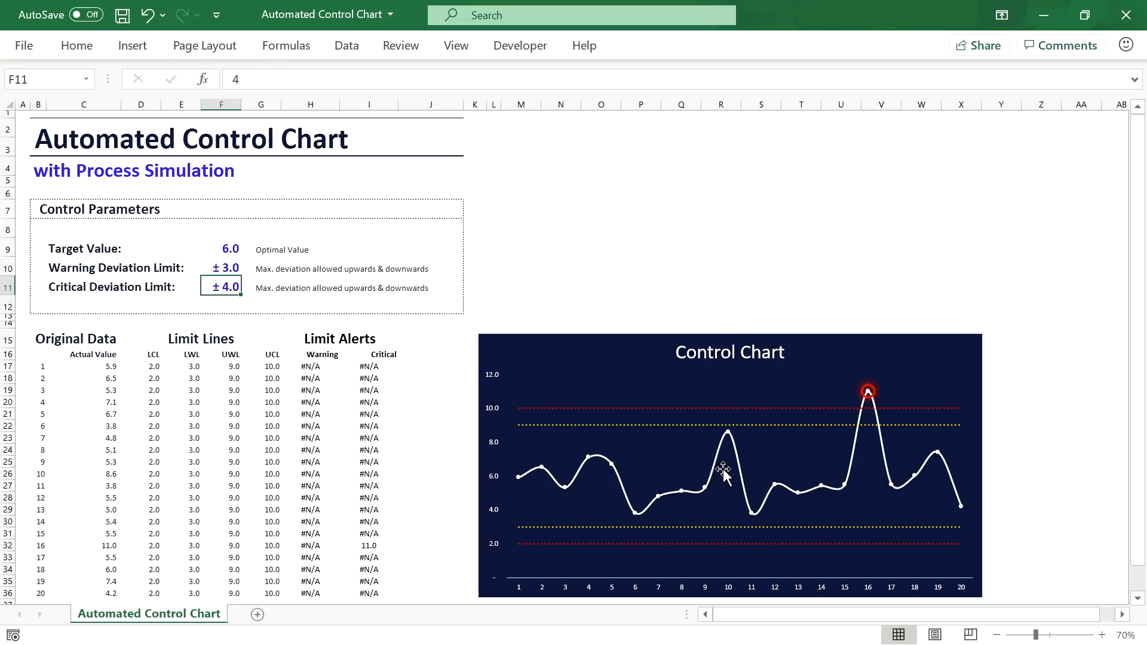
click(220, 263)
text(2)
key(Return)
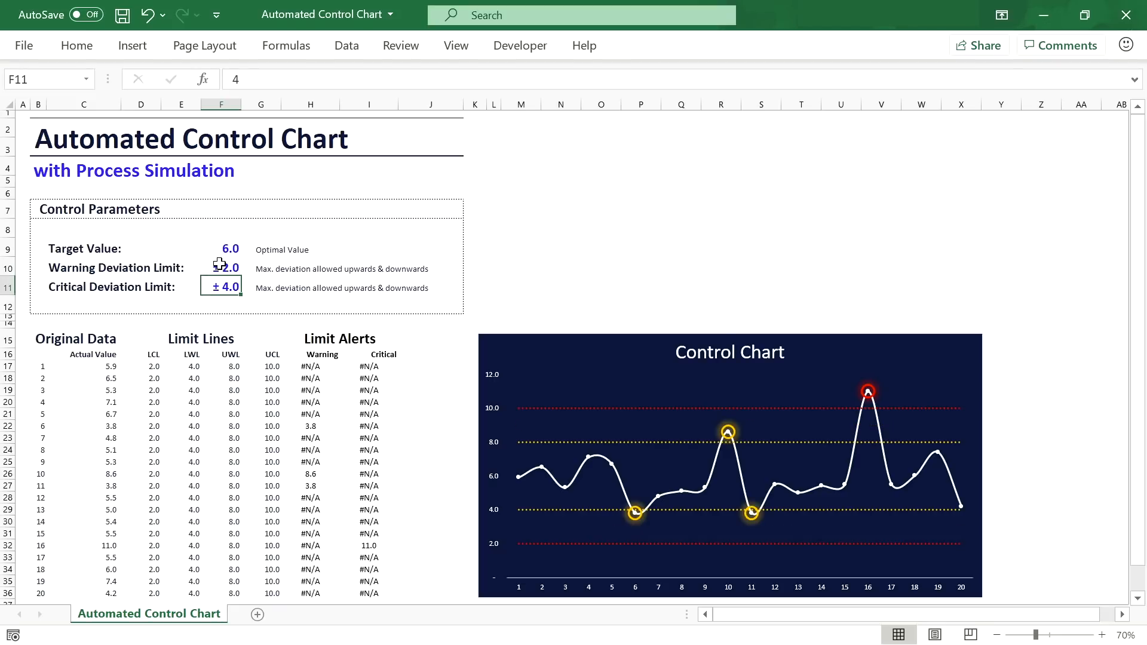
click(220, 264)
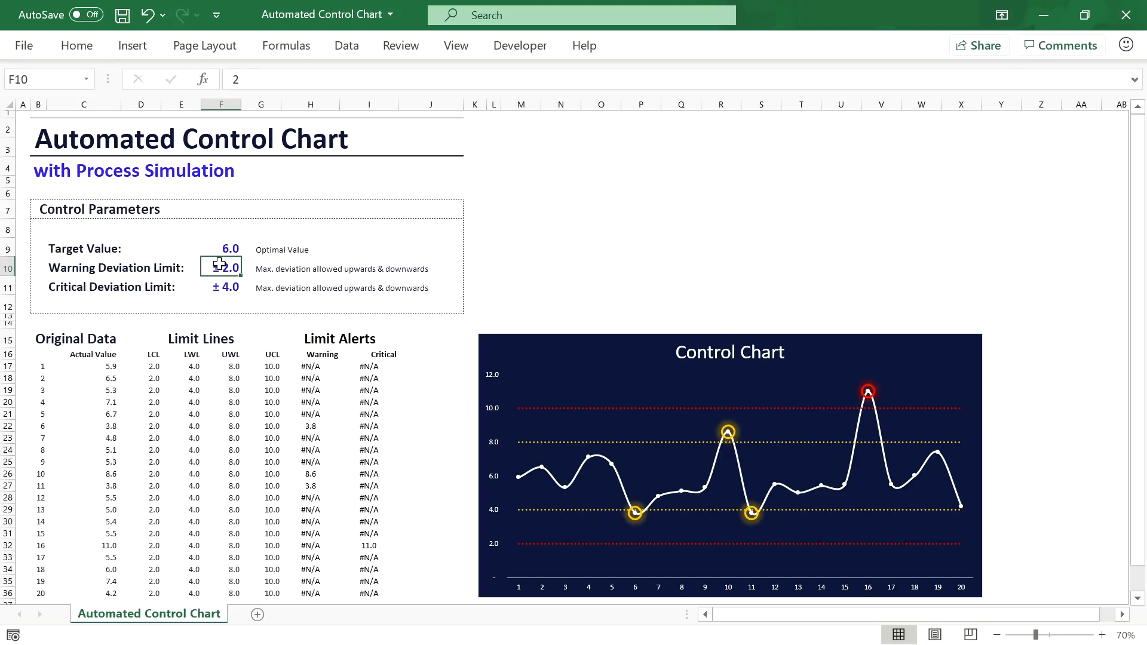
text(1.5)
key(Return)
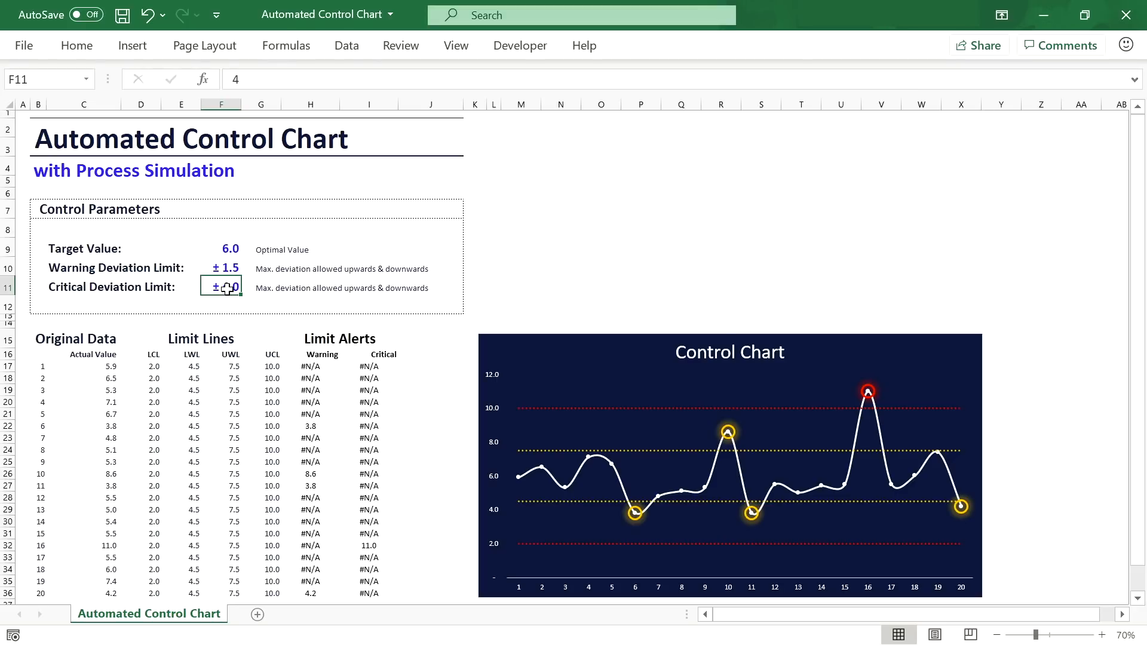
Step: Test Critical Deviation Limits of 3 and then 5
text(3)
key(Return)
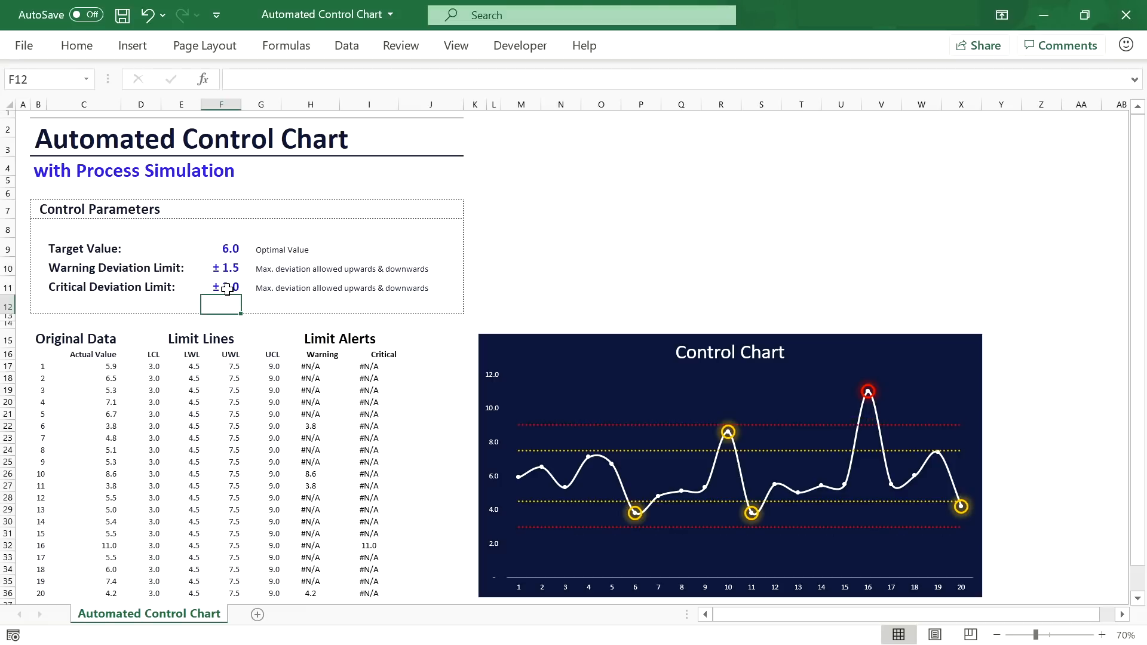
click(227, 289)
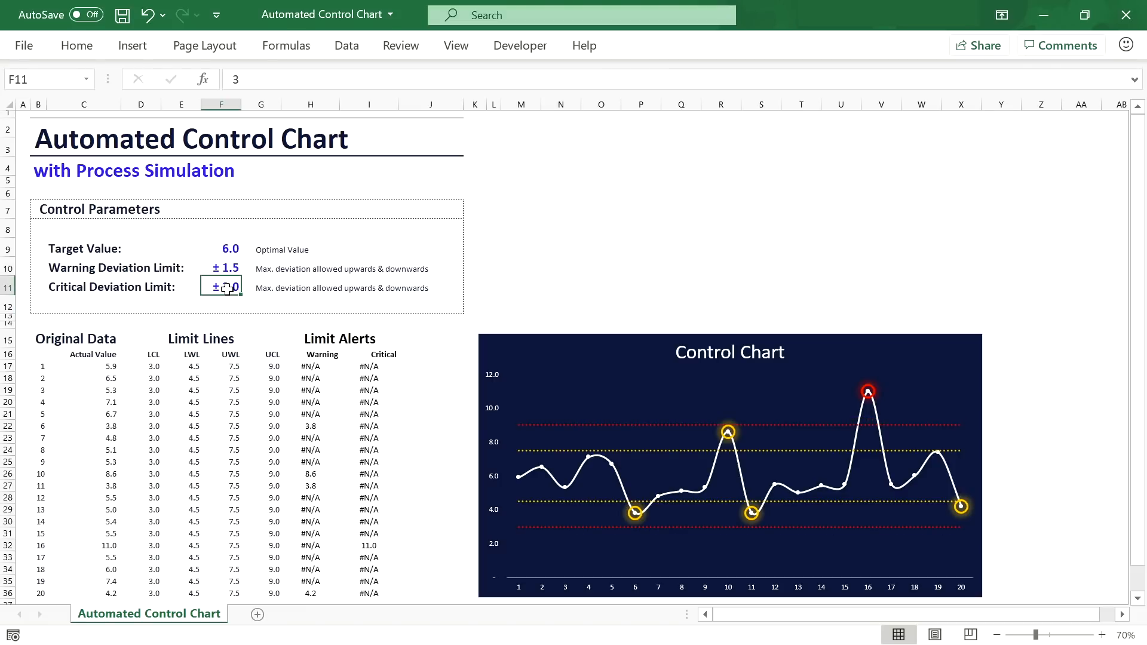
text(5)
key(Return)
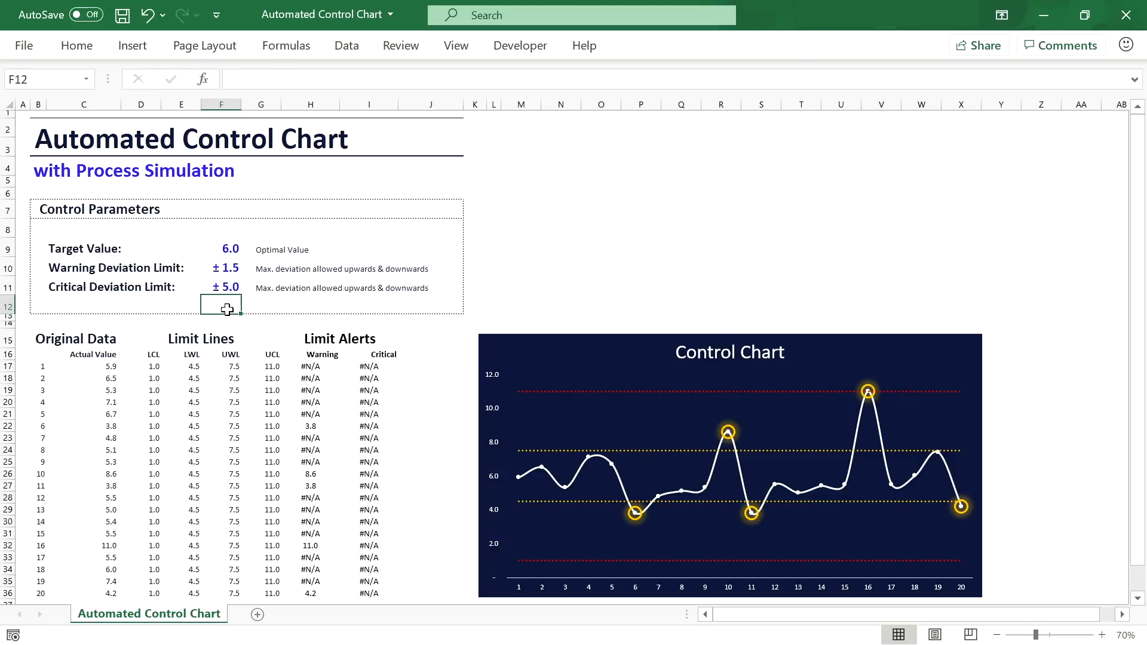
click(229, 282)
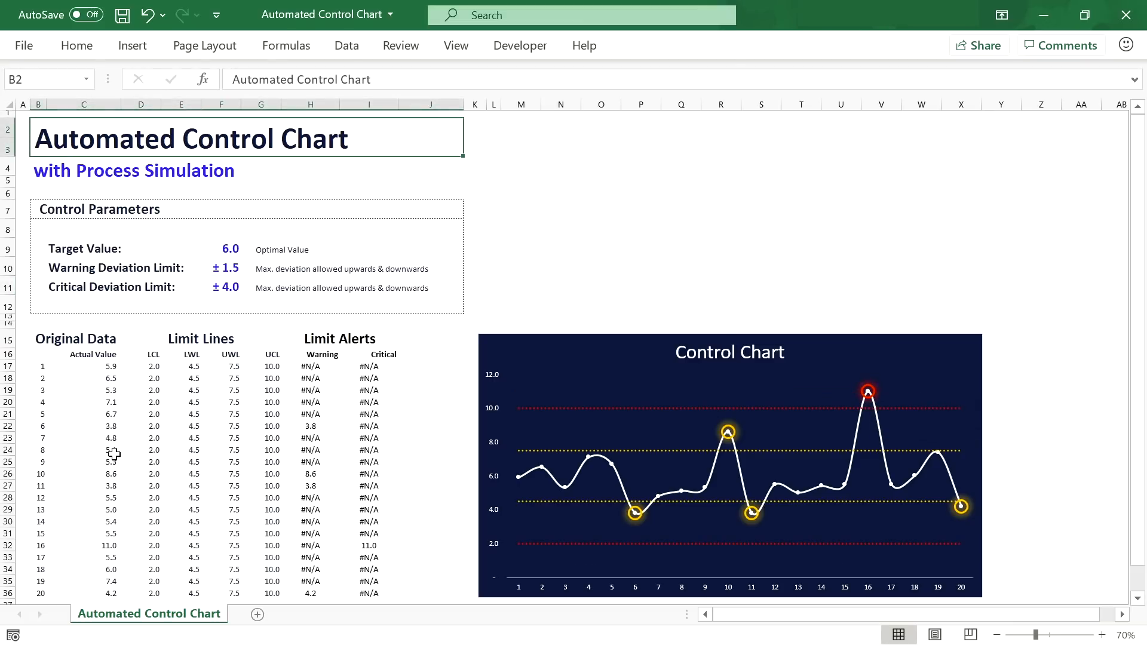
click(112, 453)
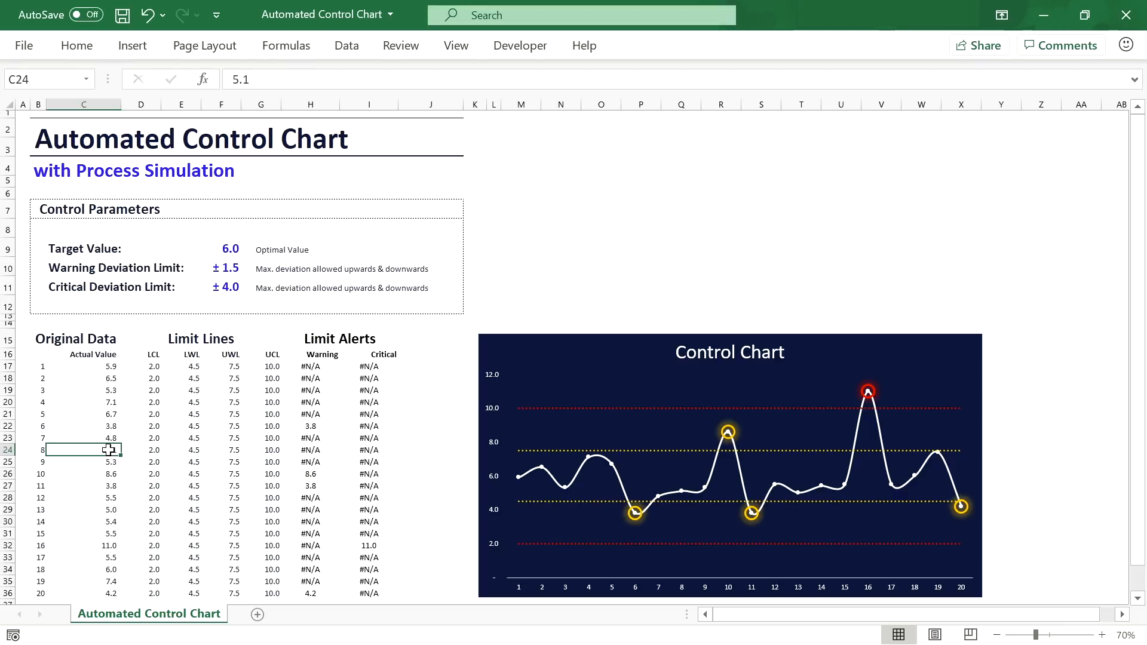
text(12)
key(Return)
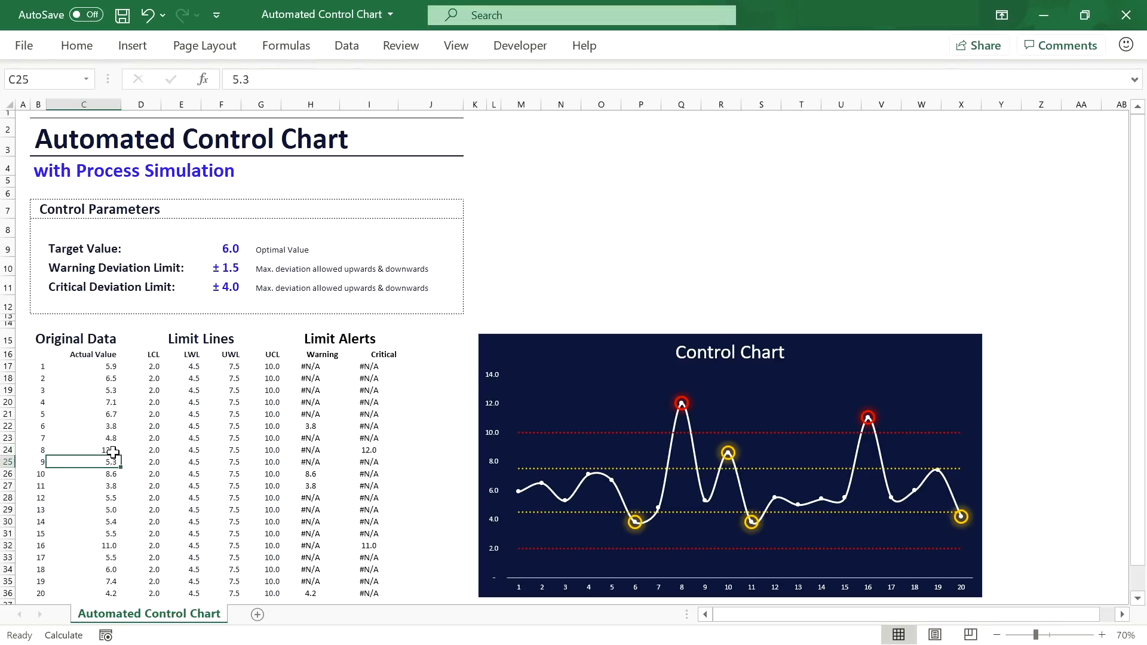
key(ctrl+z)
click(133, 473)
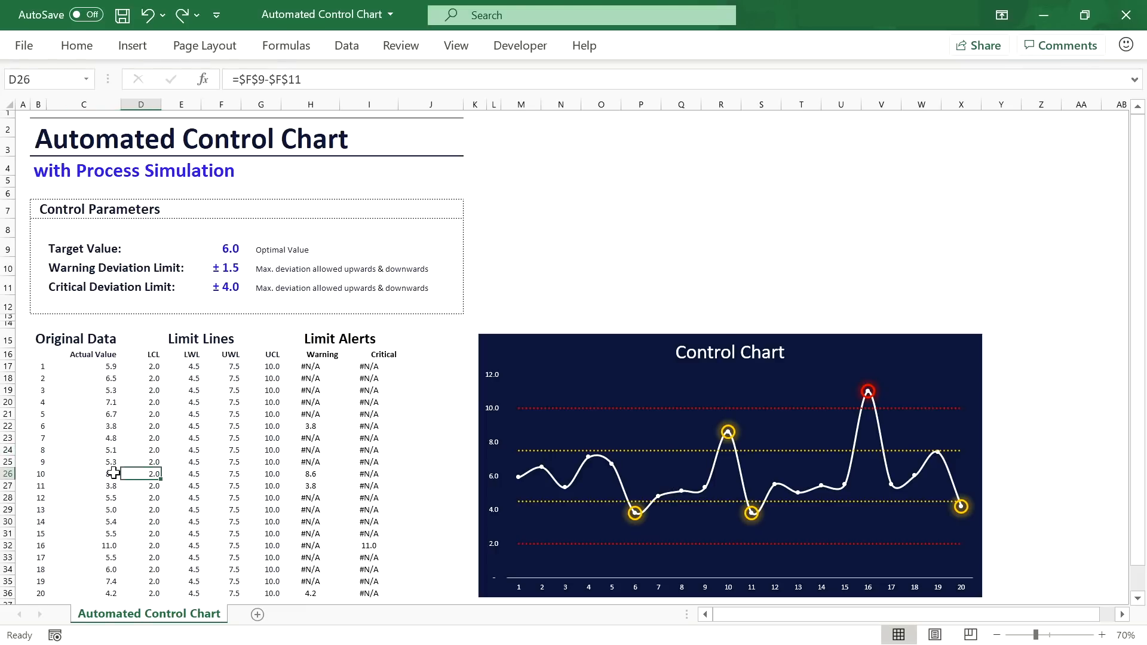
click(105, 509)
text(2)
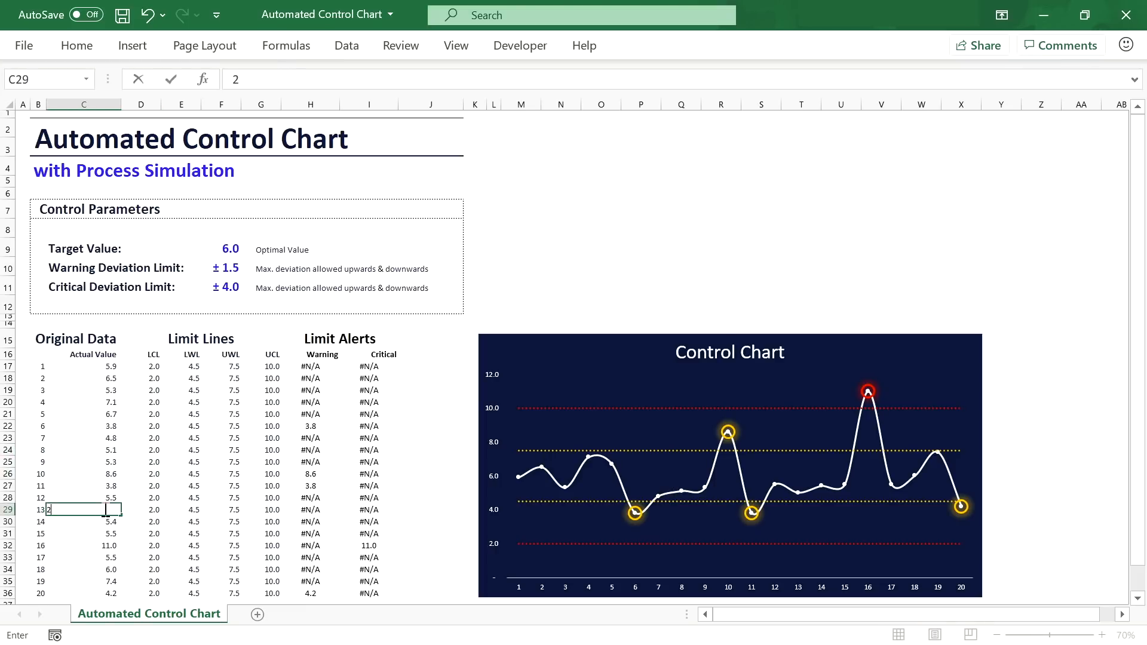
key(Return)
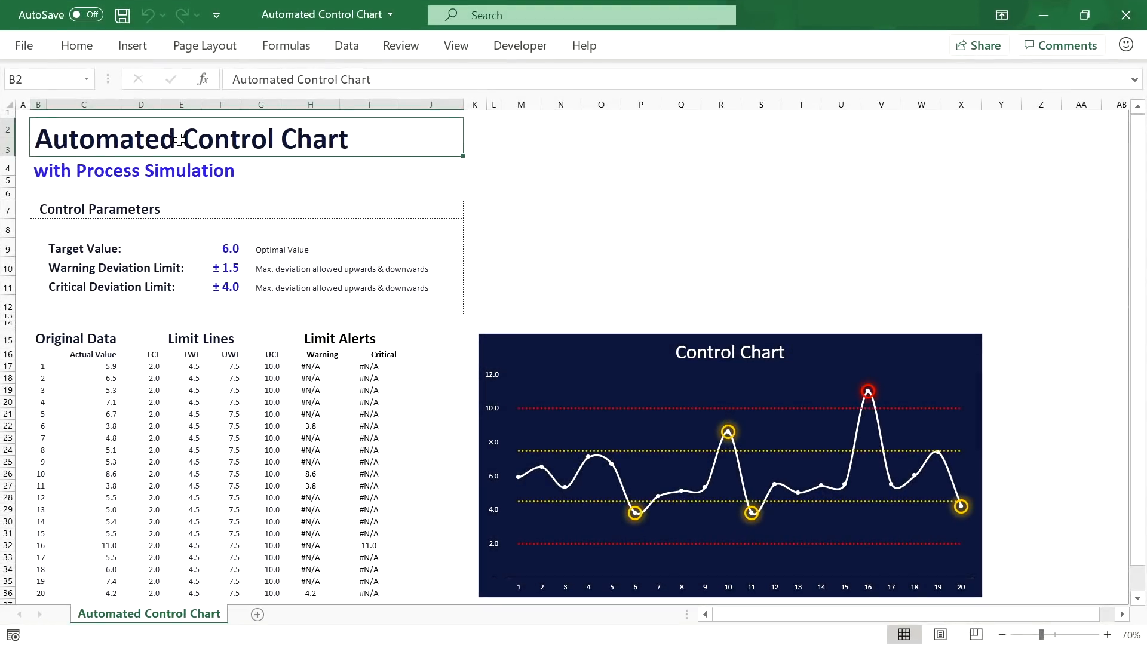
scroll(179, 143, down, 2)
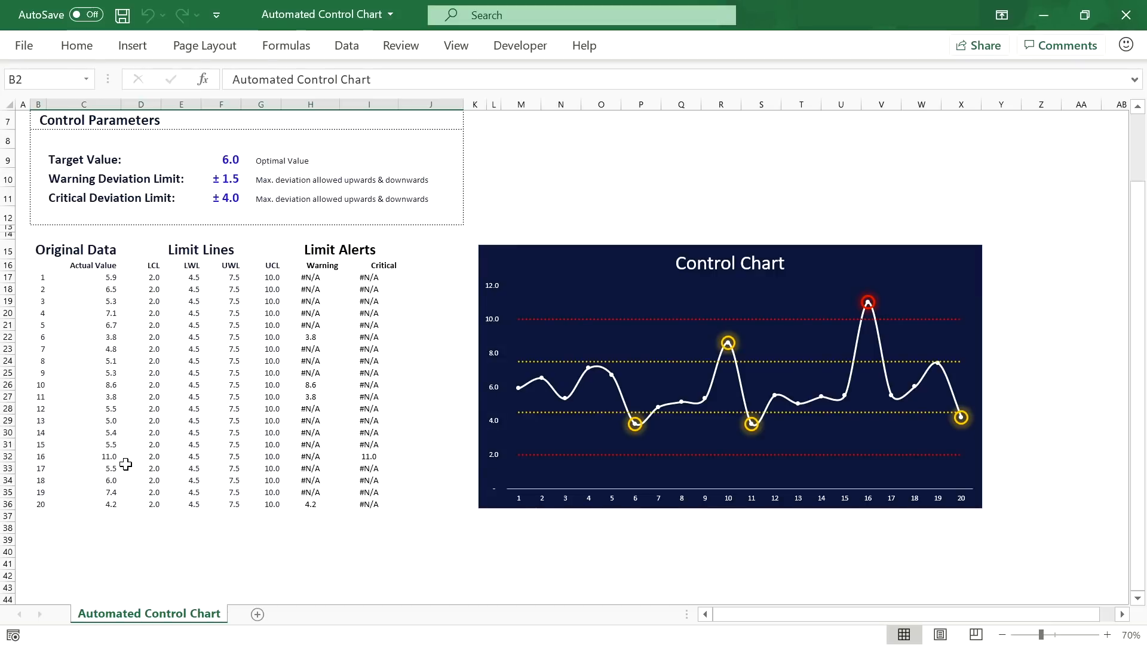
click(110, 516)
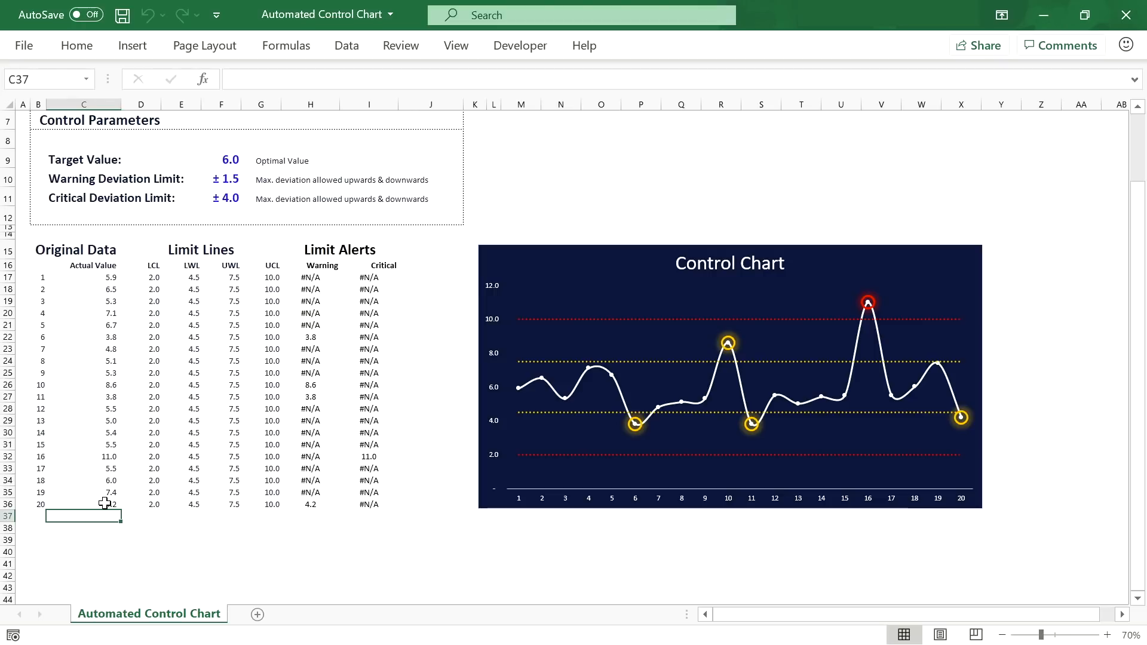
text(5)
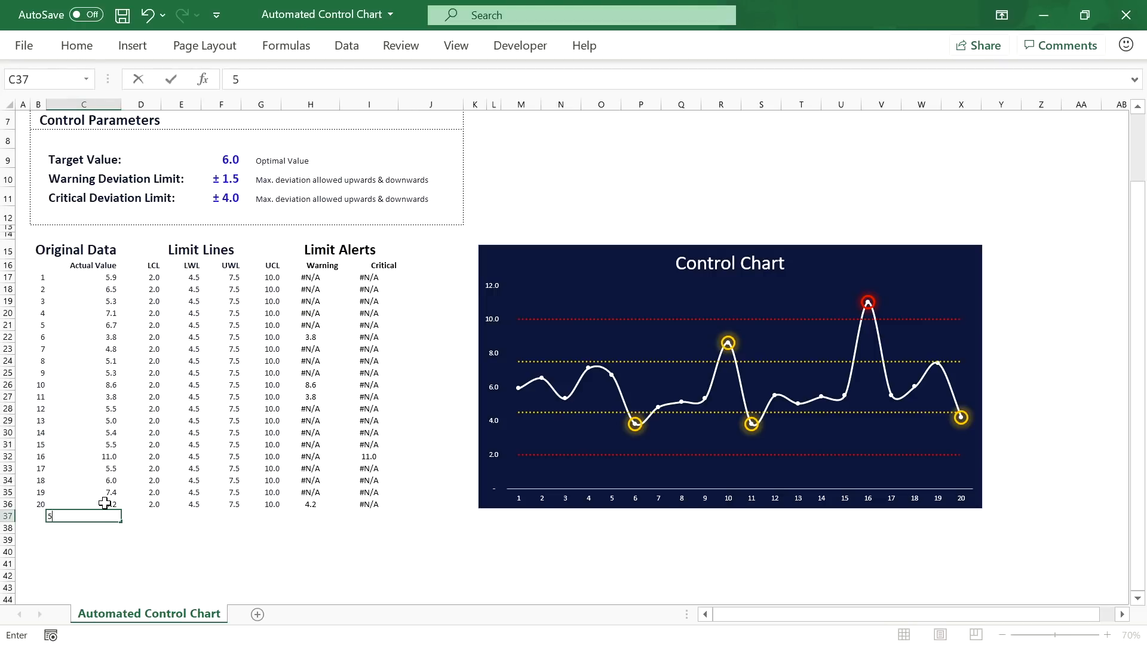
key(Return)
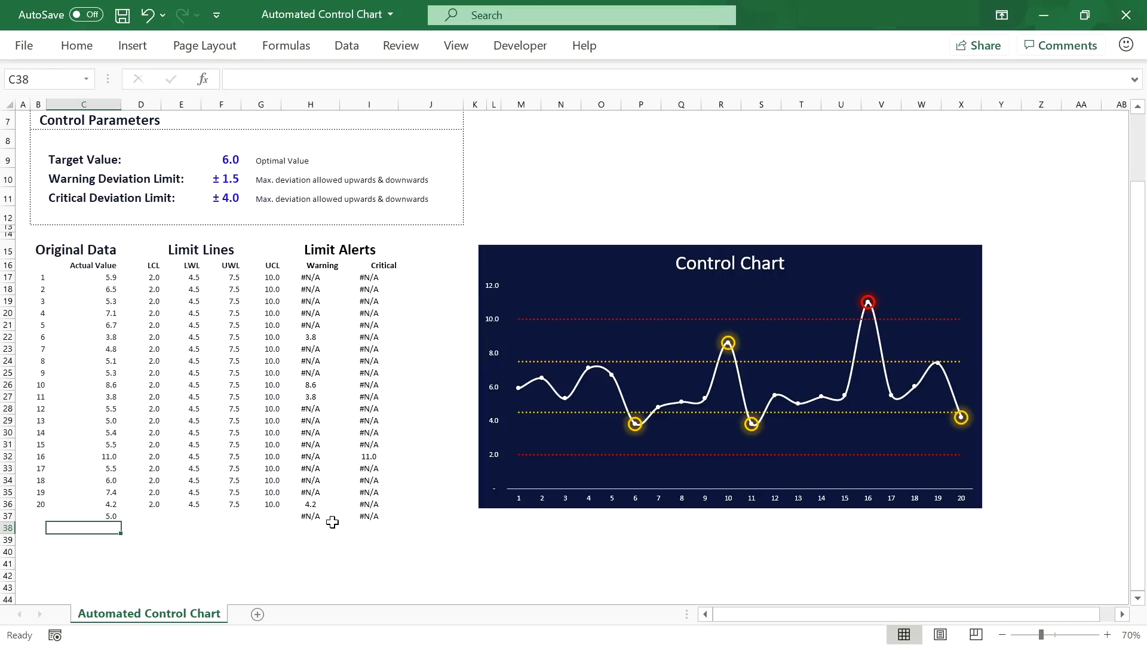
click(113, 519)
key(Return)
mouse_move(963, 411)
drag(37, 517, 351, 518)
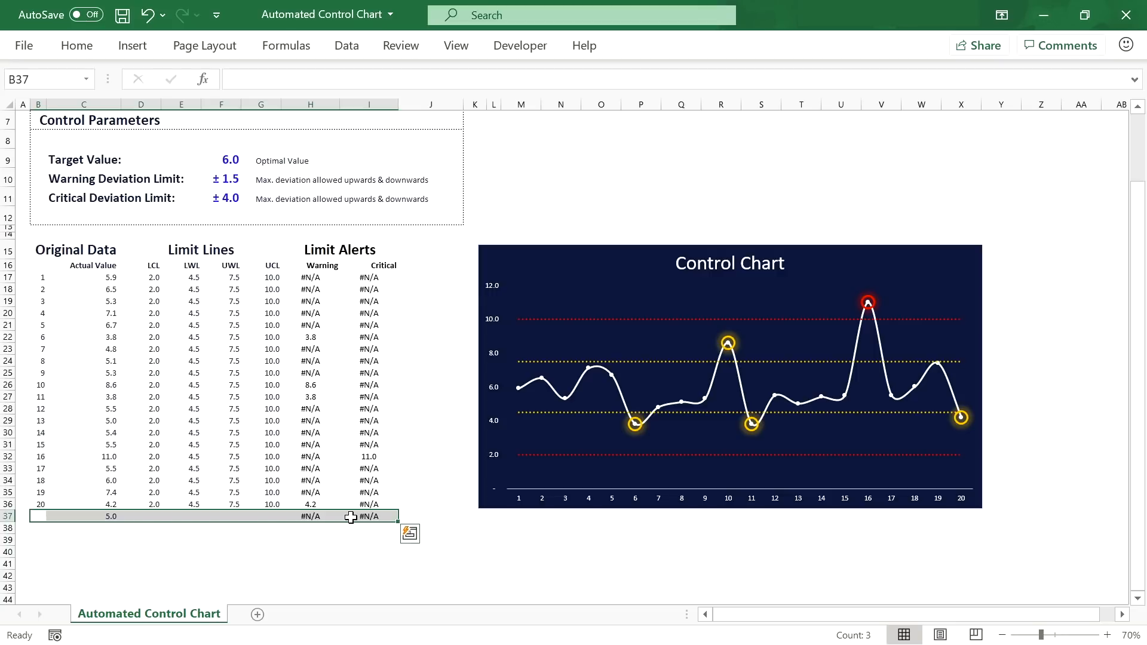
key(Delete)
click(1107, 634)
click(1107, 635)
click(1107, 634)
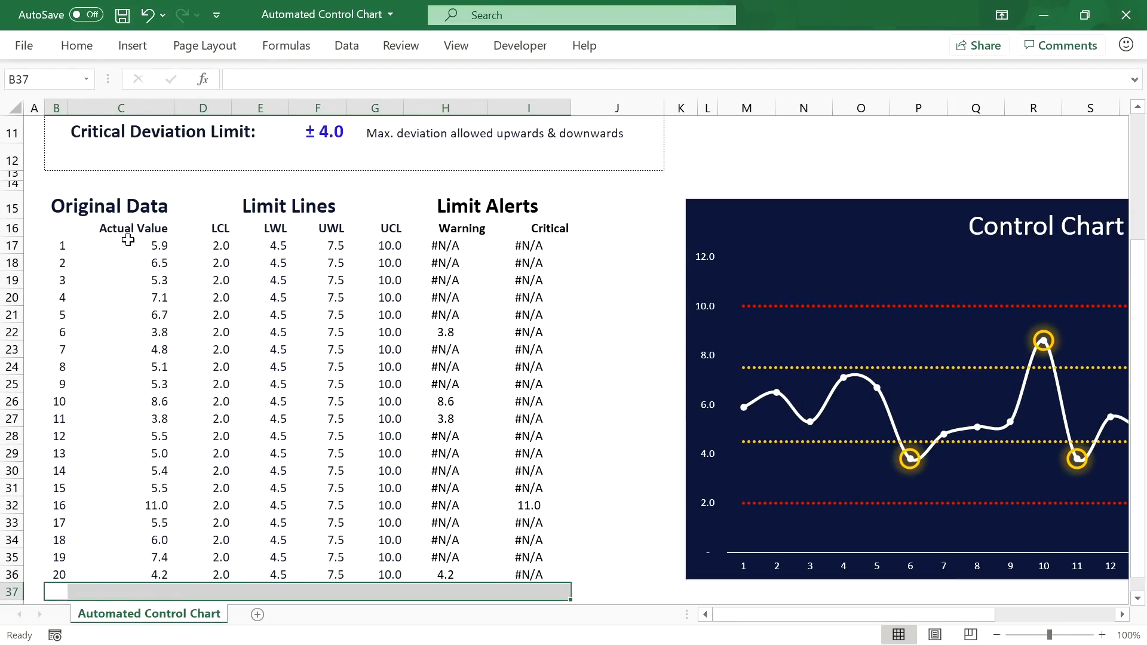
click(146, 245)
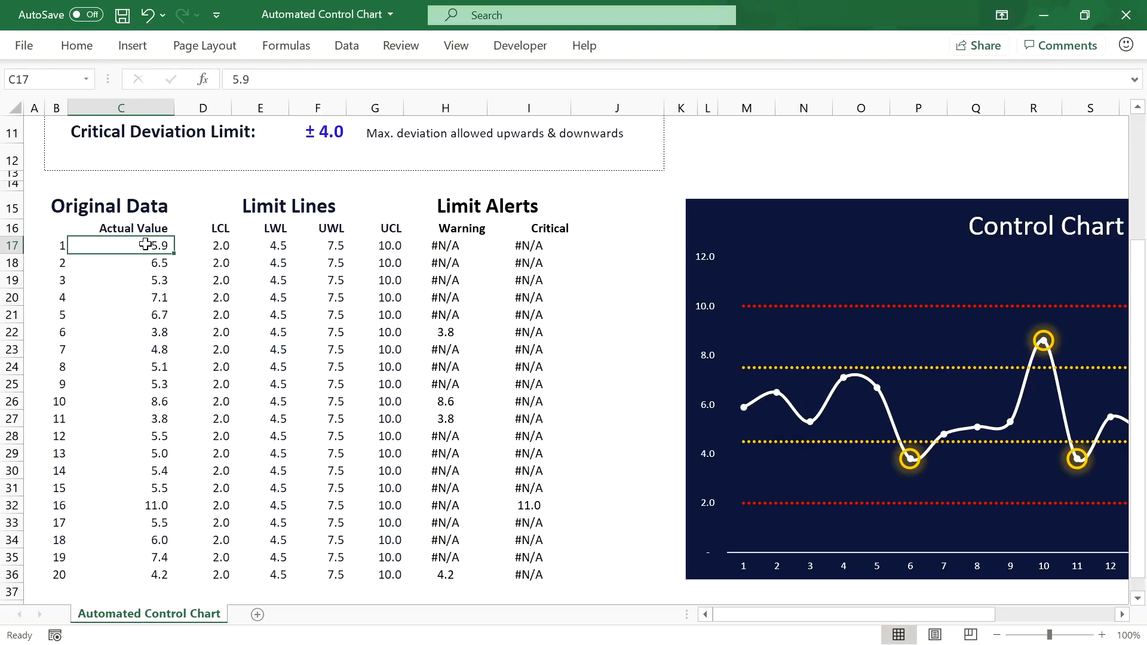
drag(146, 245, 147, 567)
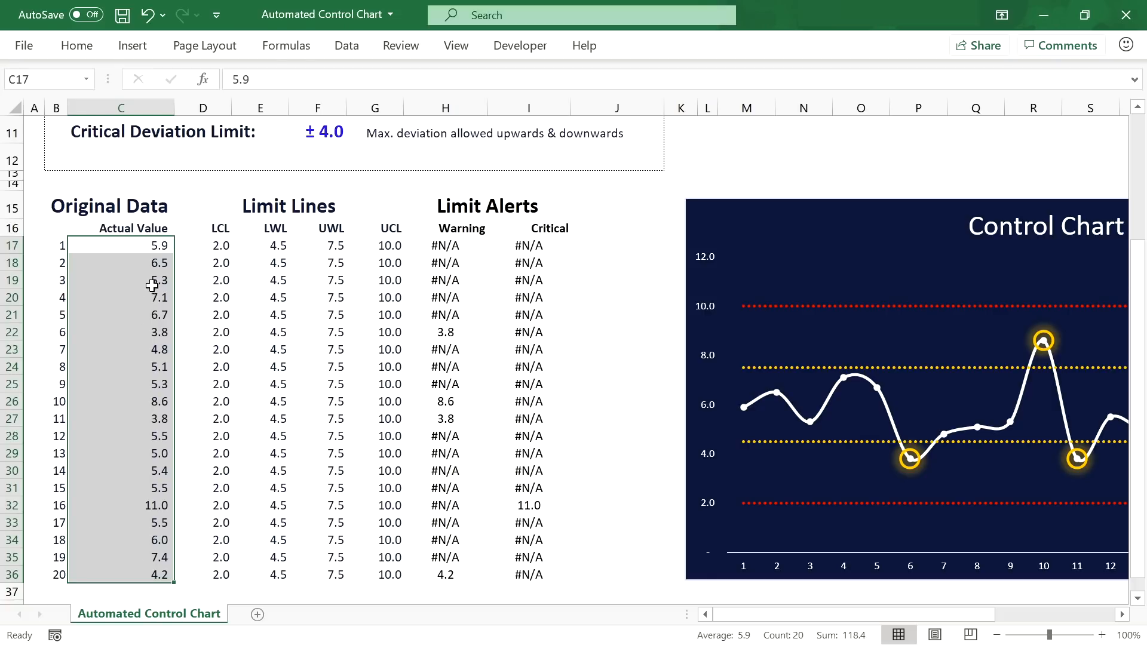
drag(44, 246, 52, 577)
ctrl+click(220, 248)
drag(220, 247, 568, 576)
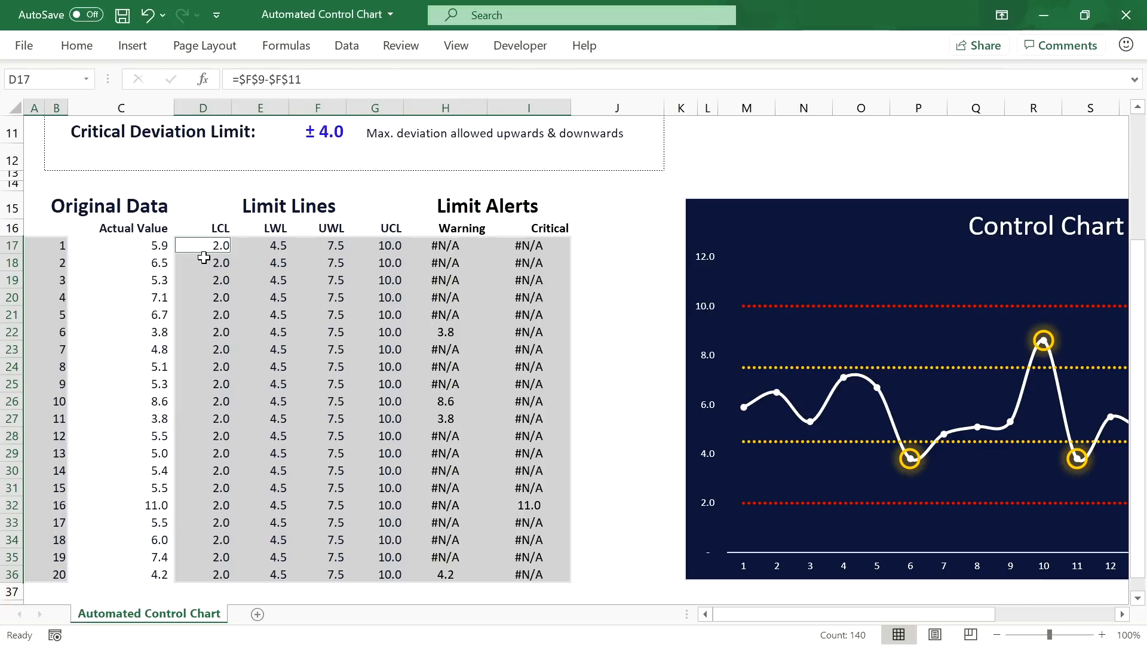
Step: Enter =IF(C17="","",IF(ISNUMBER(B16),B16+1,1)) in B17 and fill it down to B36
click(61, 249)
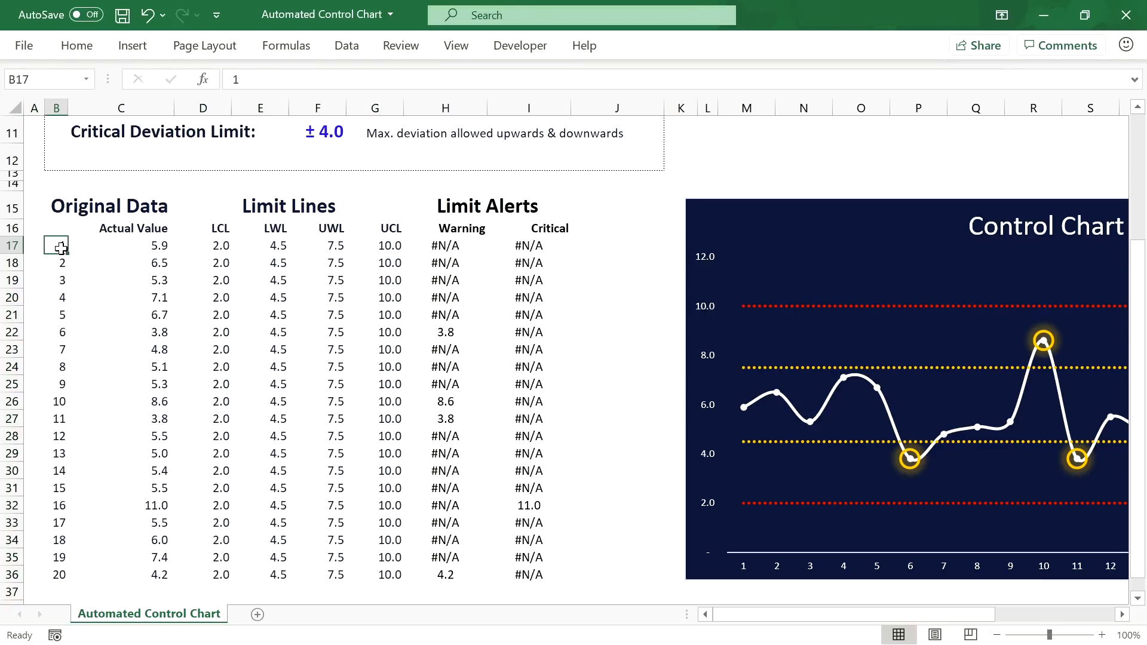
click(257, 74)
text(=IF()
click(119, 245)
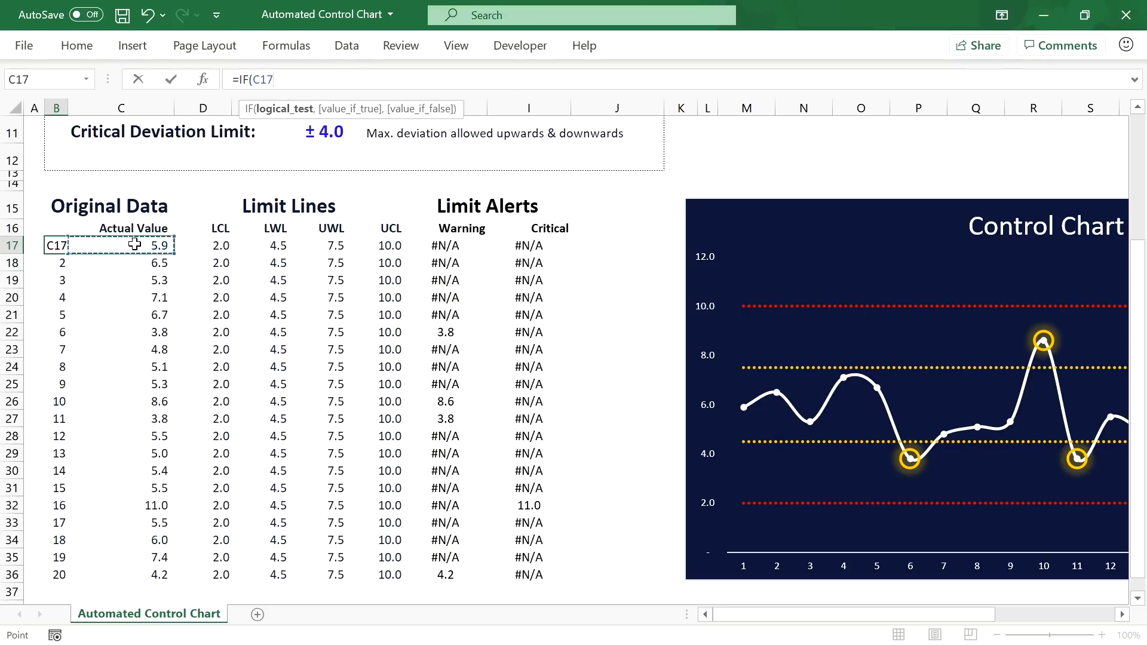
text(="",)
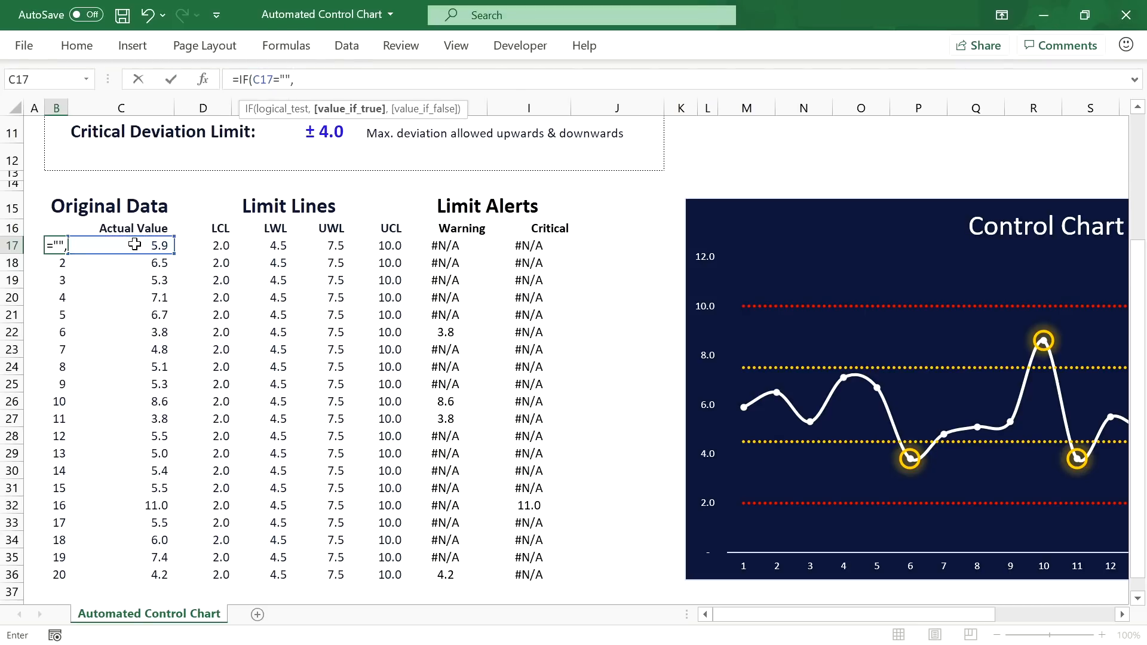
text("",IF(ISNUM)
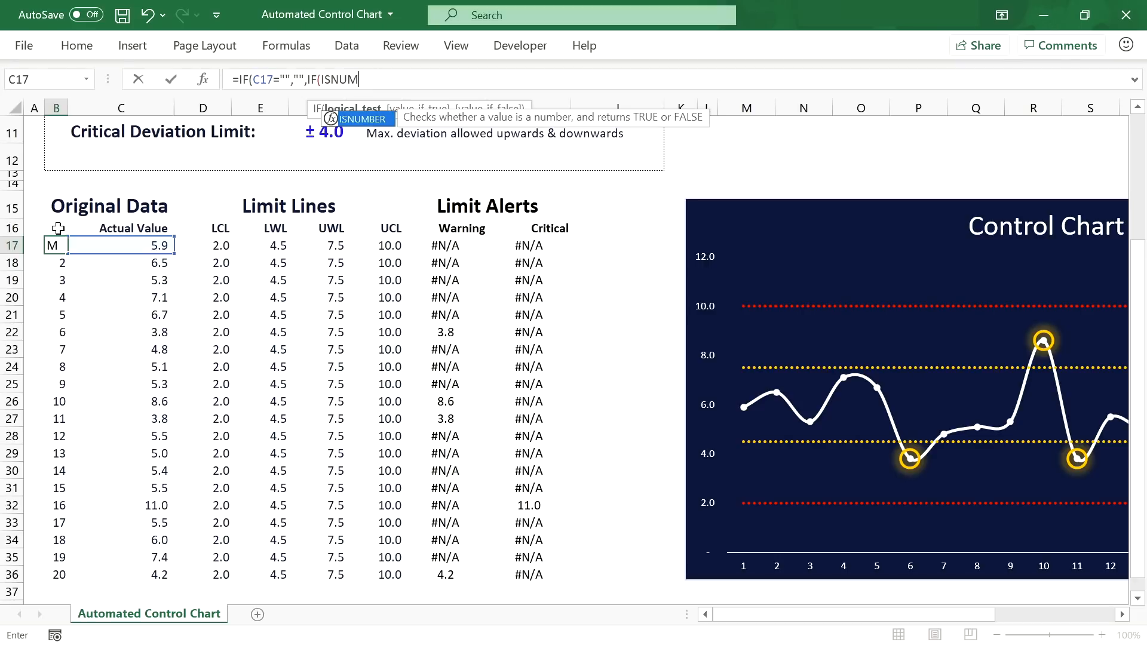
key(Tab)
click(57, 228)
text())
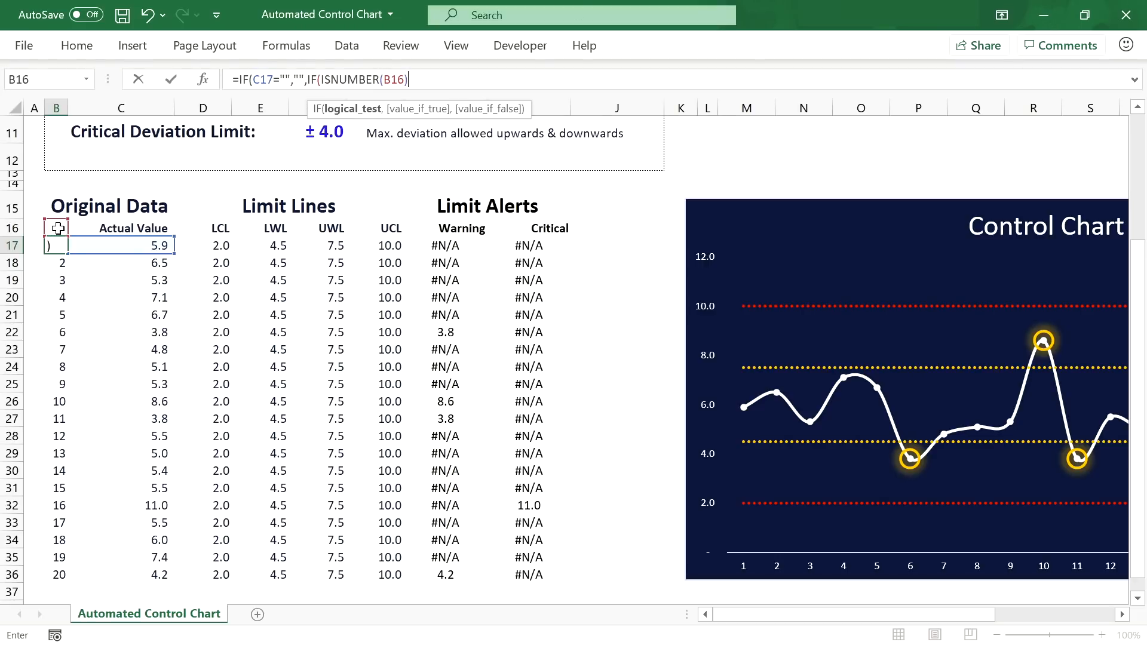
text(,)
click(58, 229)
text(+1)
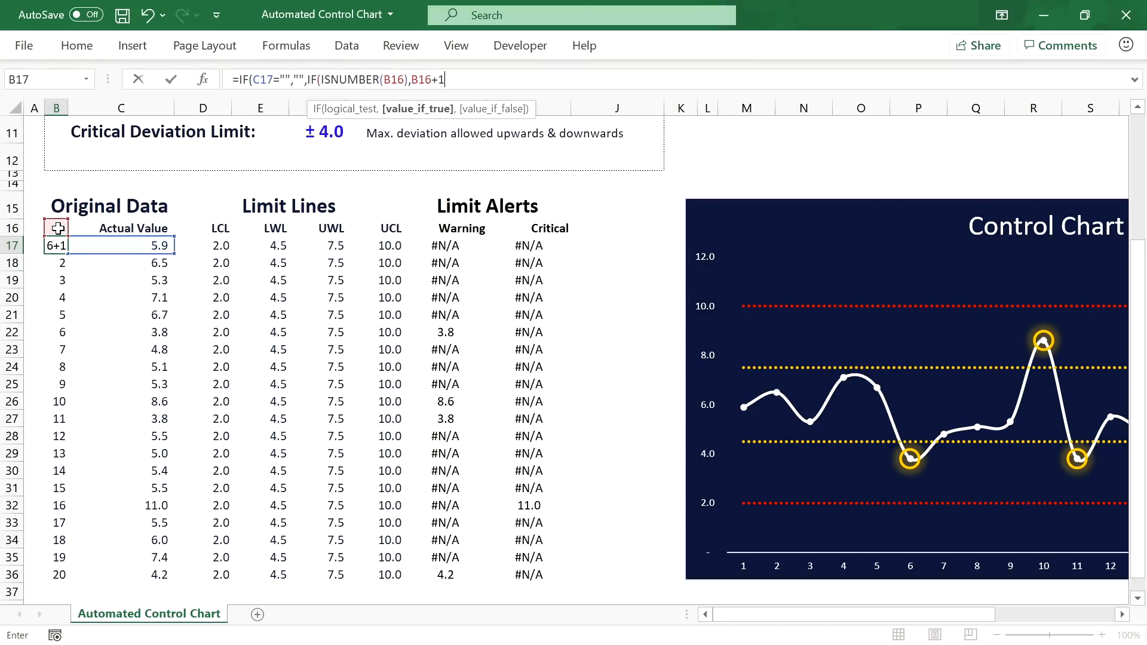
text(,1))
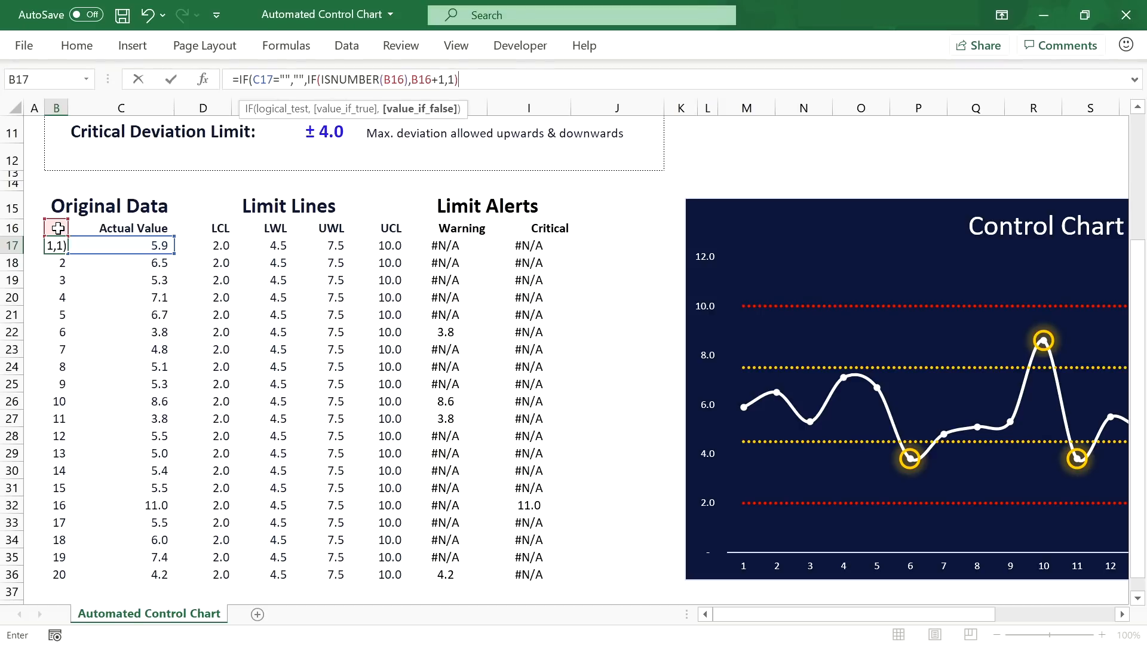
key(Return)
key(Return)
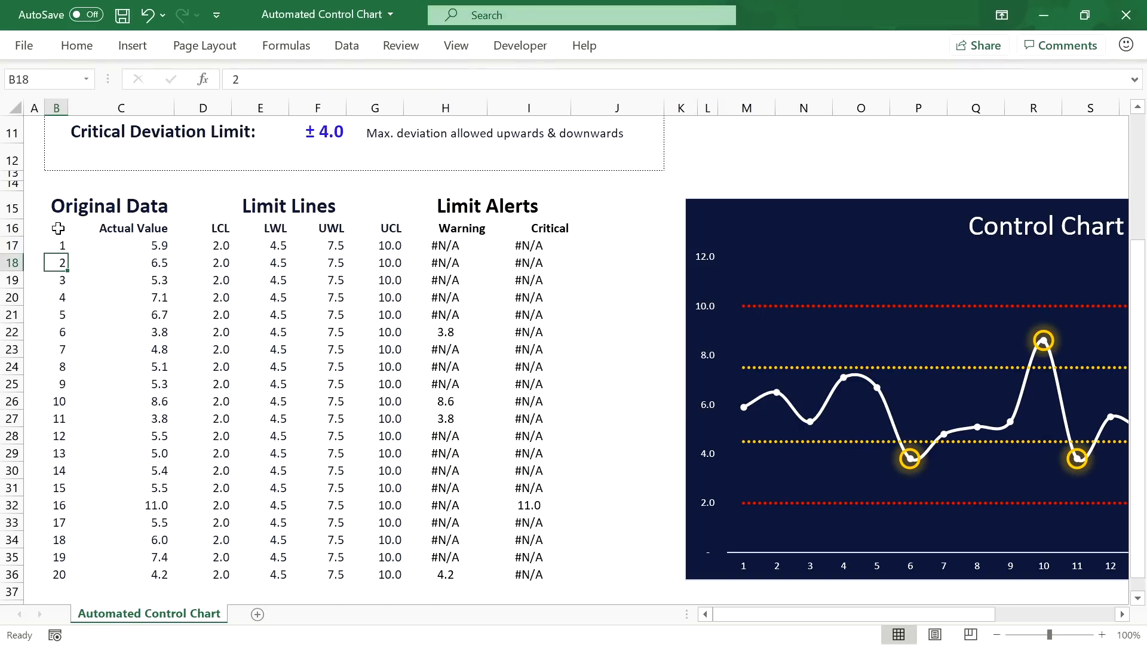
click(58, 237)
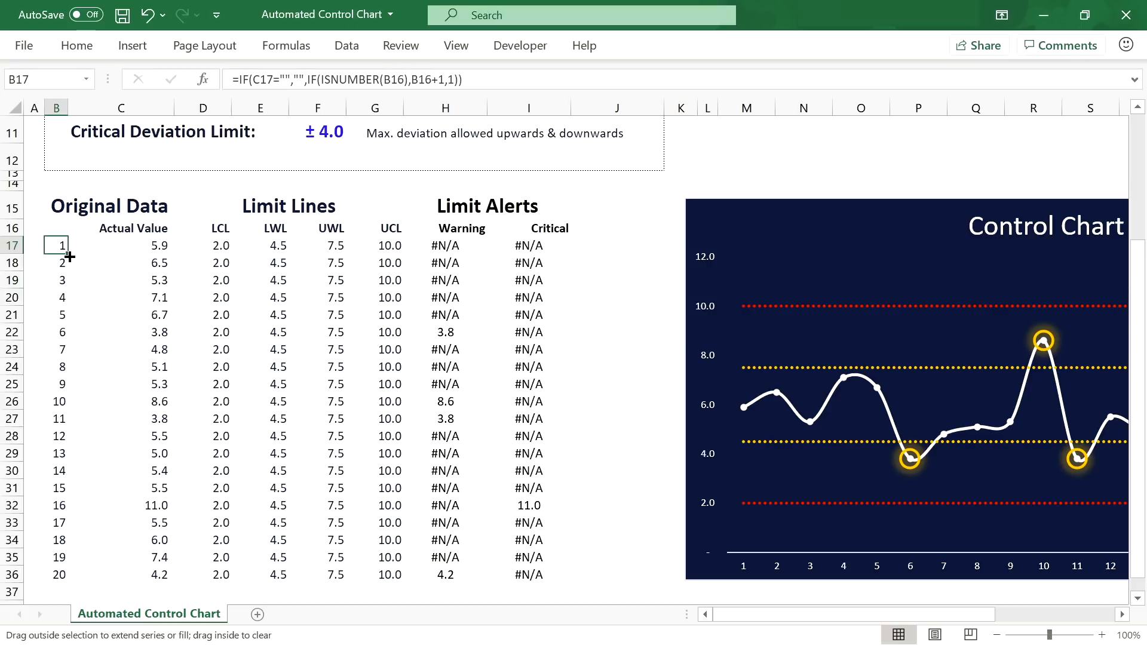
double_click(68, 255)
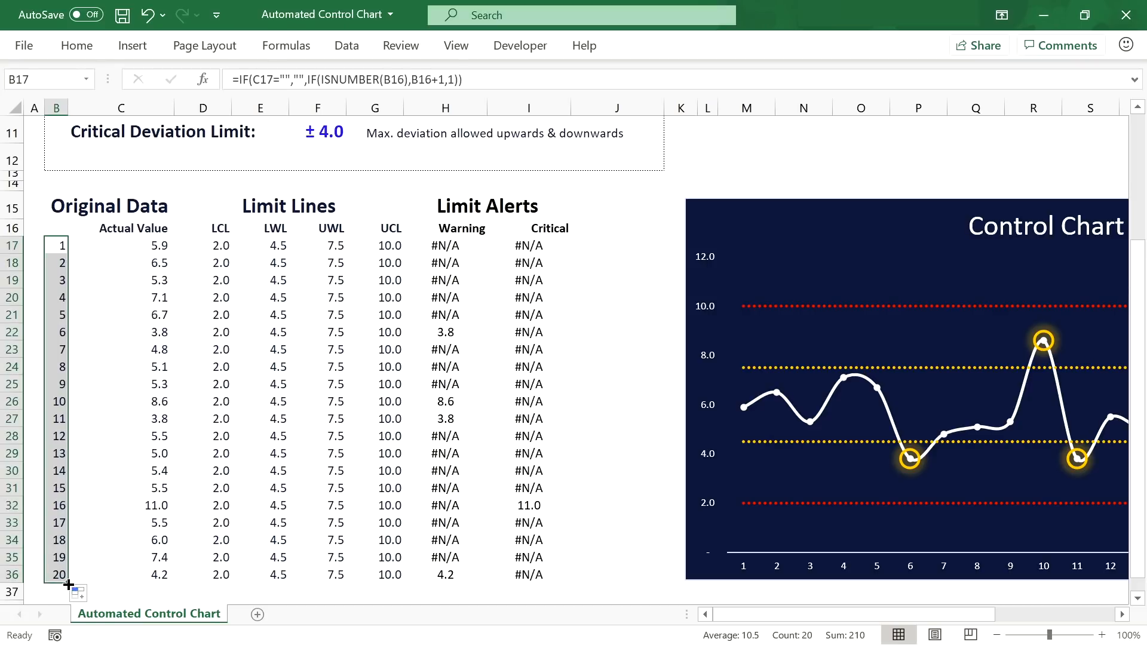
Step: Extend the column B numbering formula down to row 1016
scroll(70, 488, down, 2)
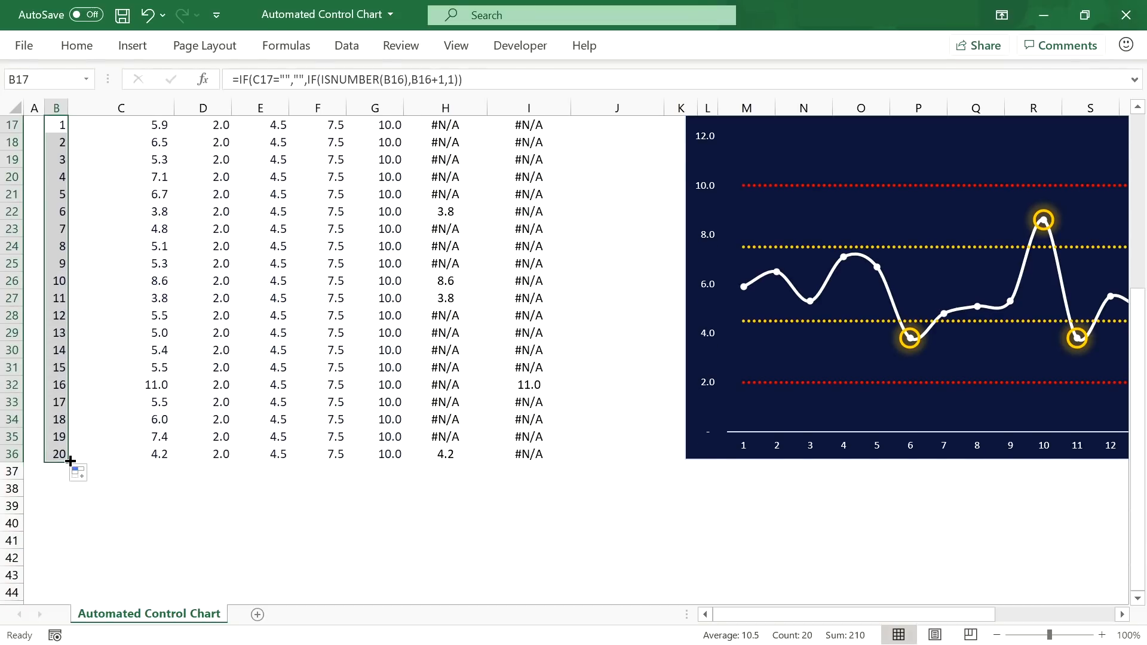
drag(70, 460, 72, 526)
drag(1139, 582, 671, 256)
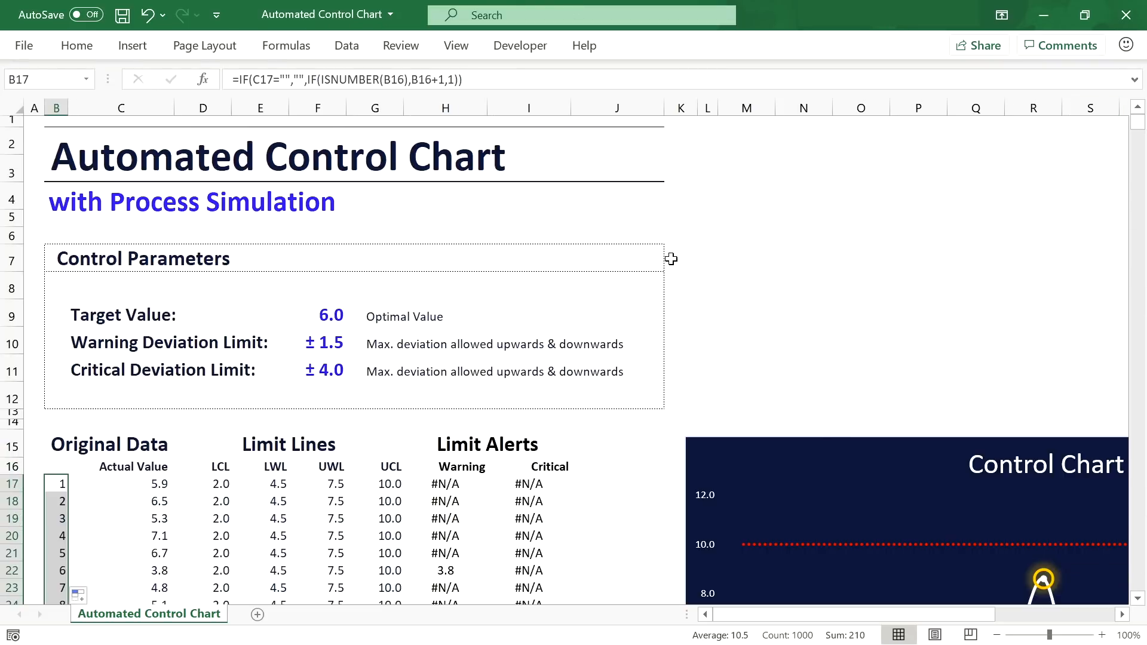
Step: Type a test value of 5 in C37 to check its numbering, then delete it
scroll(148, 404, down, 5)
click(155, 485)
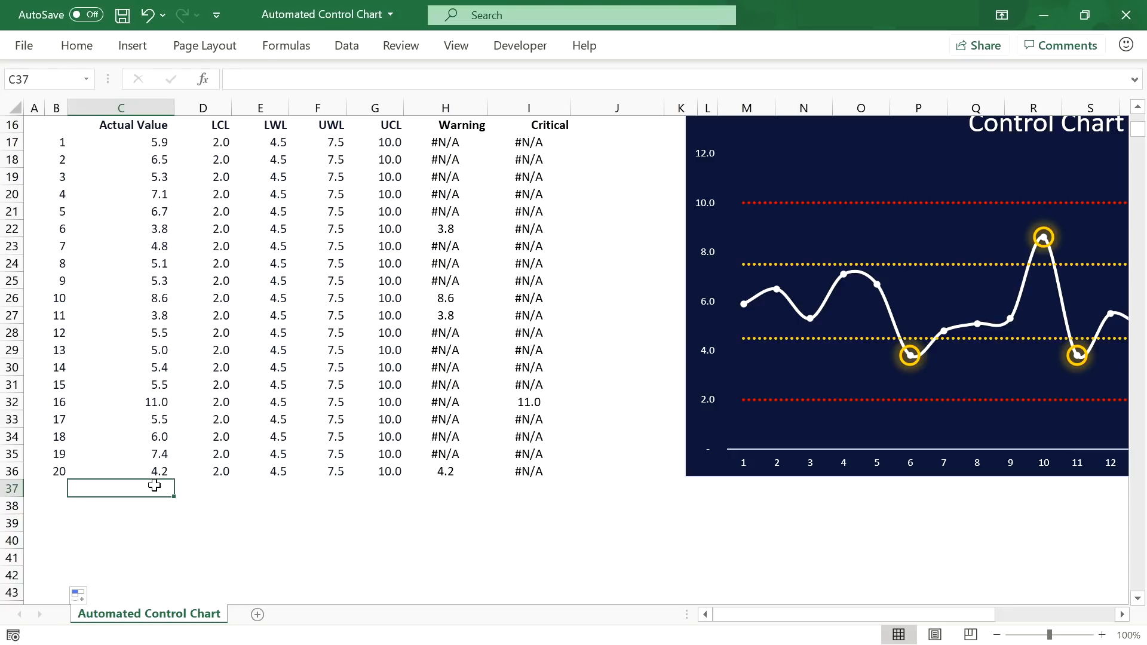
text(5)
key(Return)
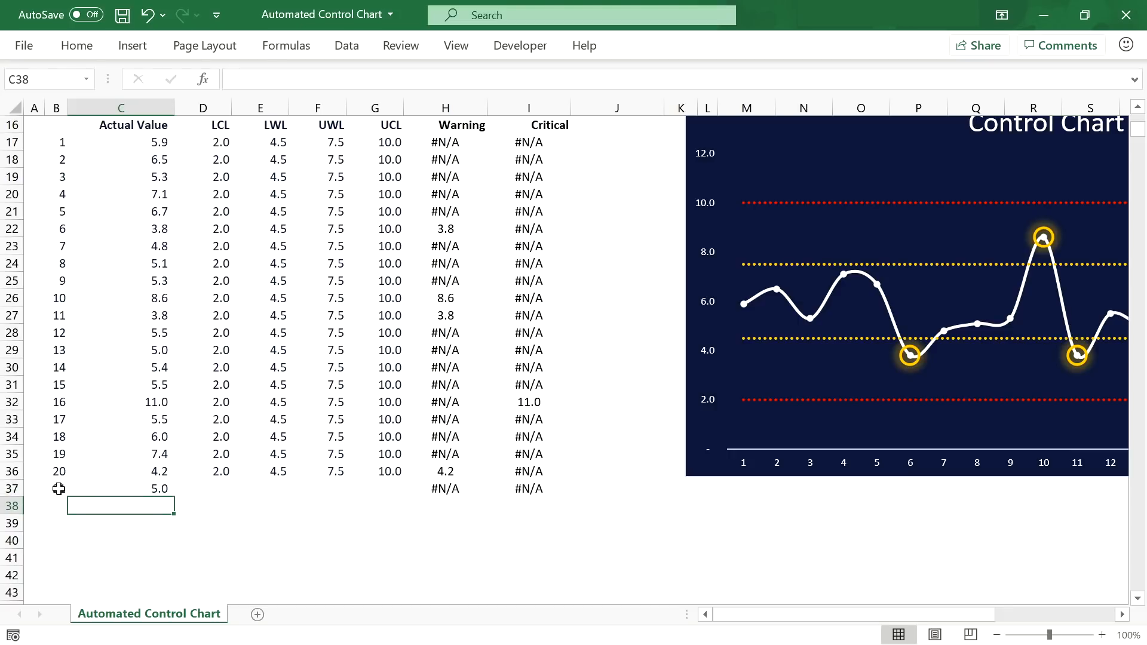
click(159, 489)
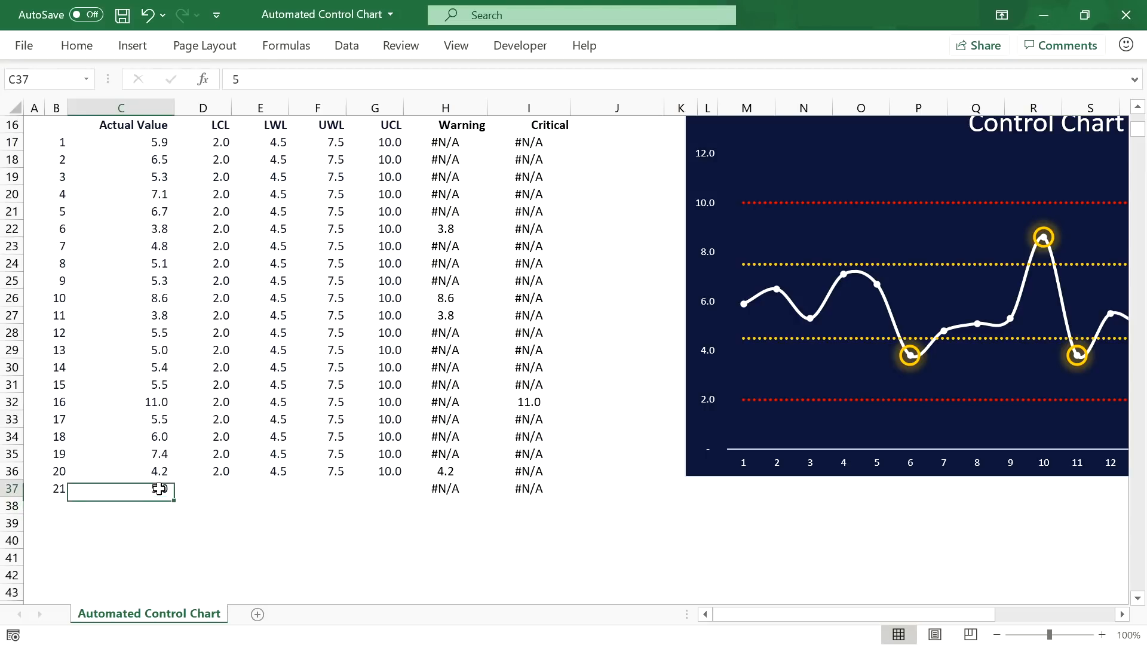
key(Delete)
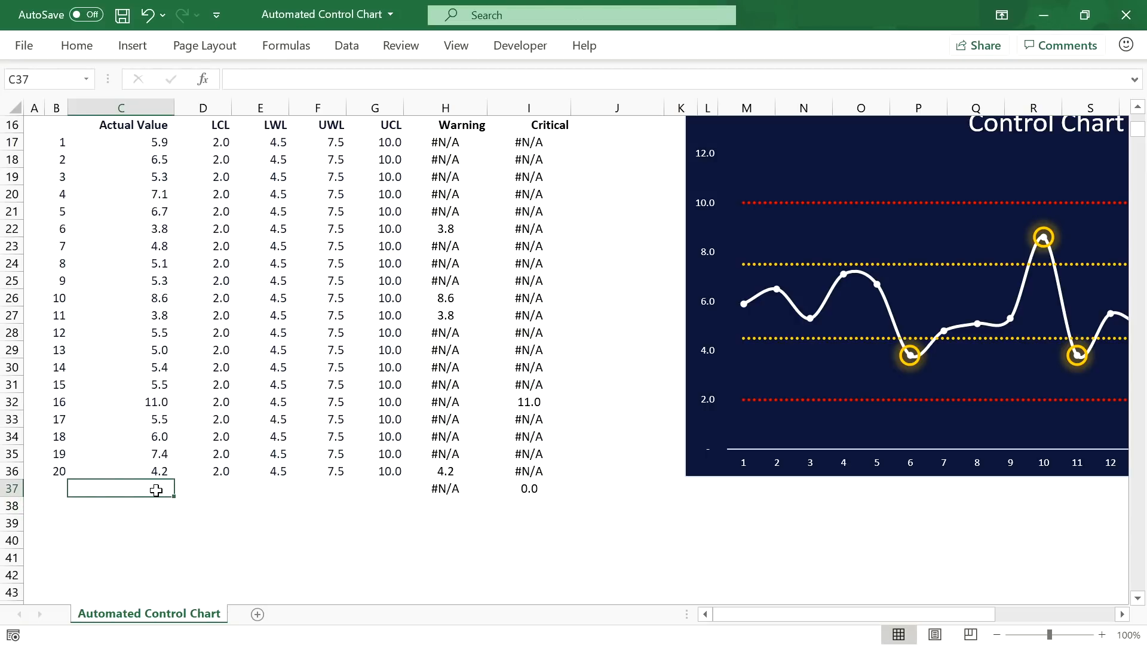
scroll(162, 469, up, 2)
Step: Change the D17 LCL formula to =IF(C17="","",$F$9-$F$11)
click(203, 282)
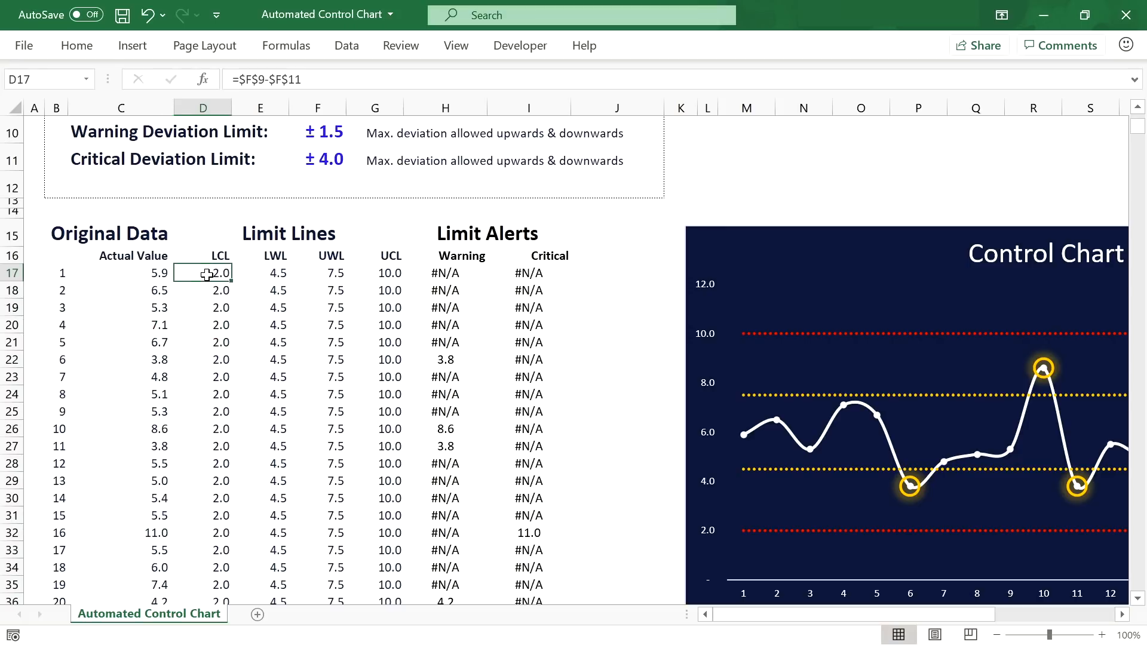
click(240, 80)
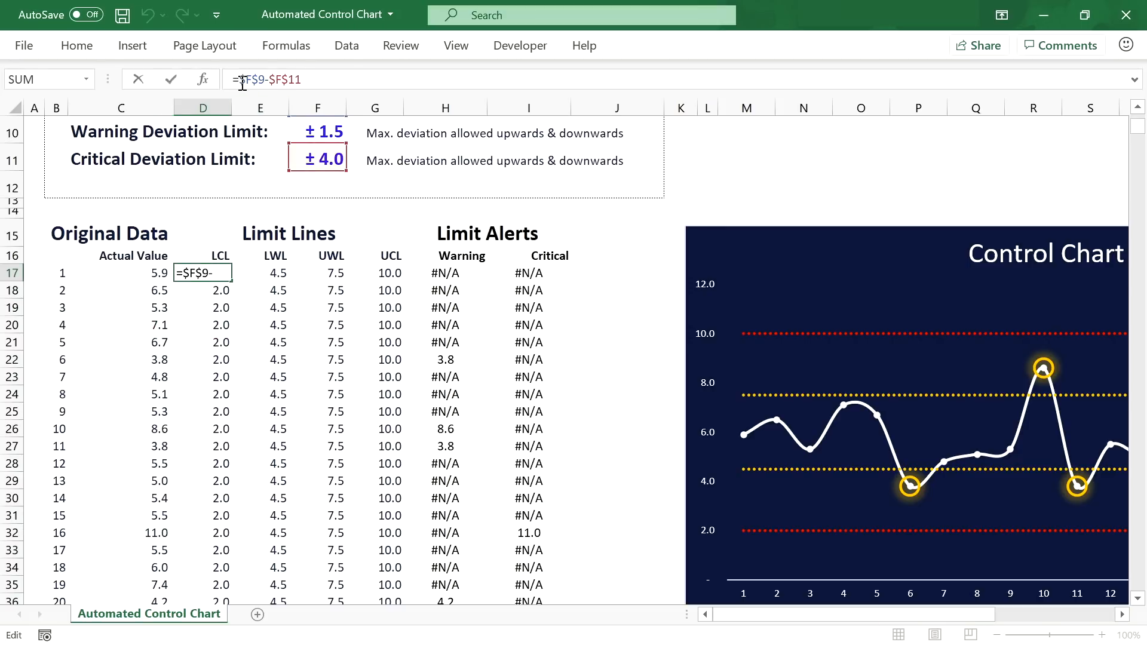
text(IF()
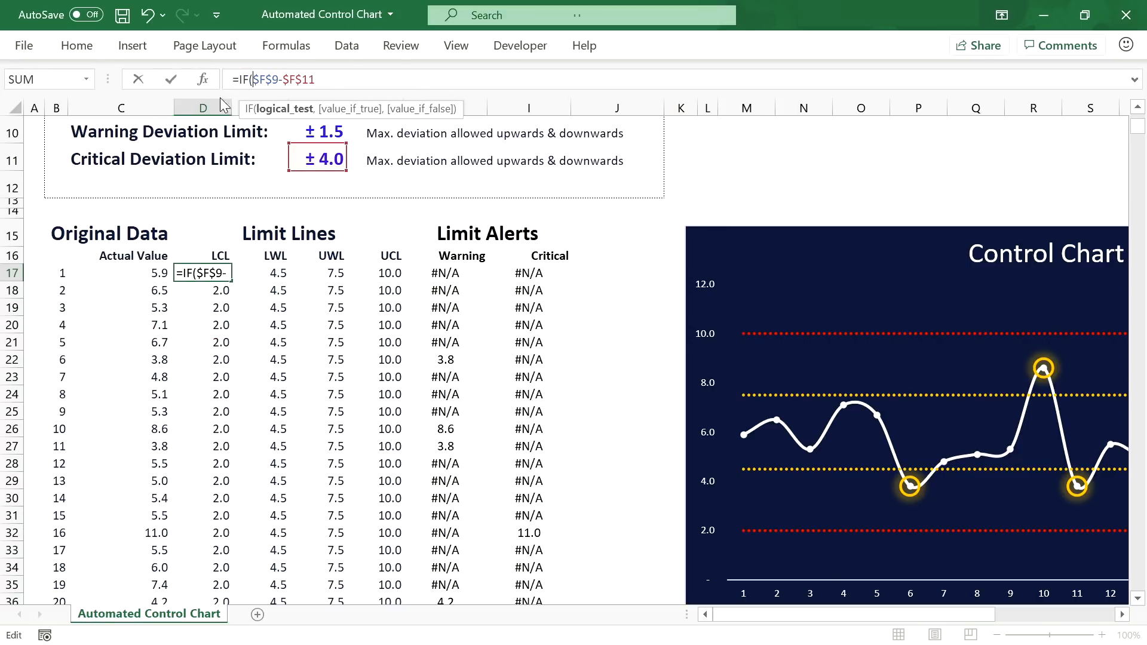
click(156, 275)
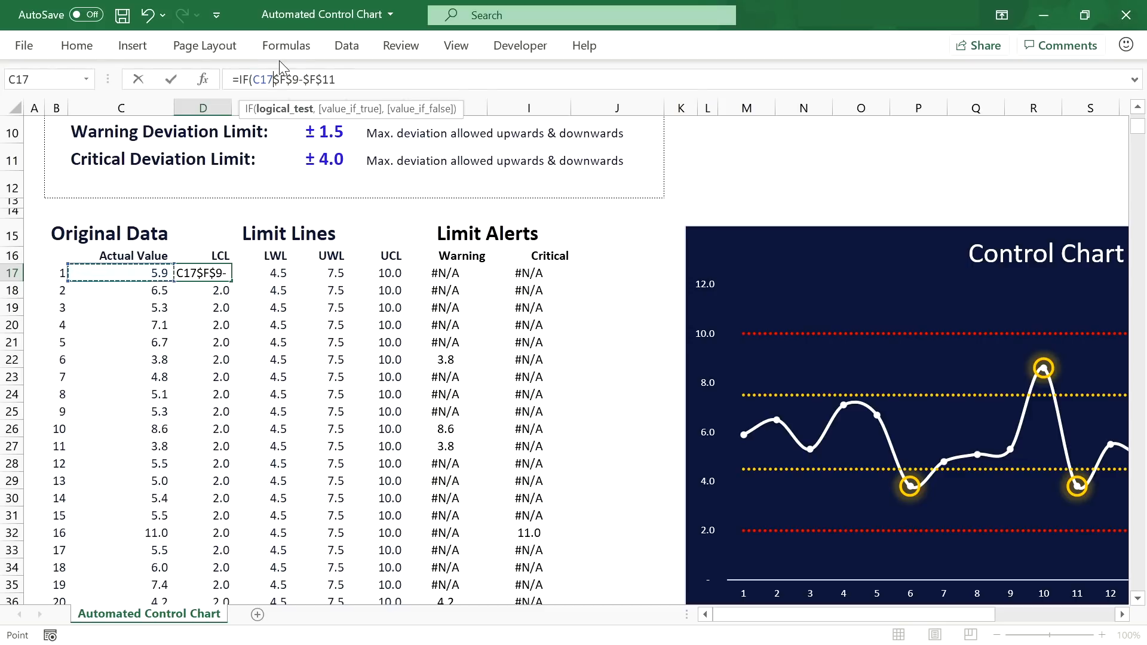
text(="")
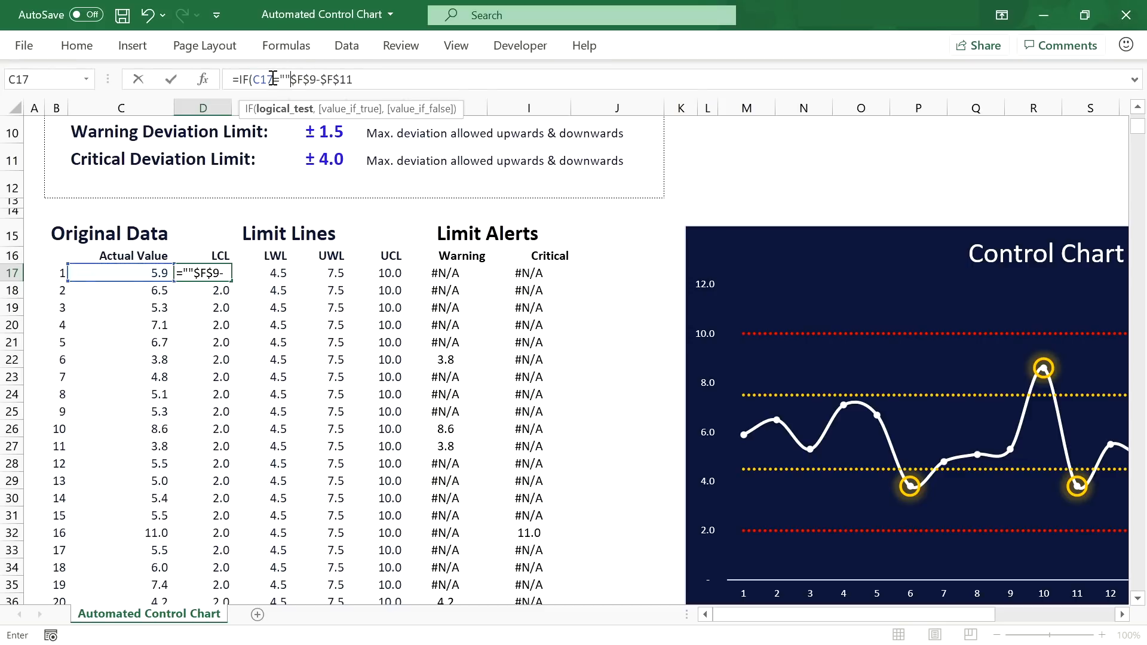
text(,"")
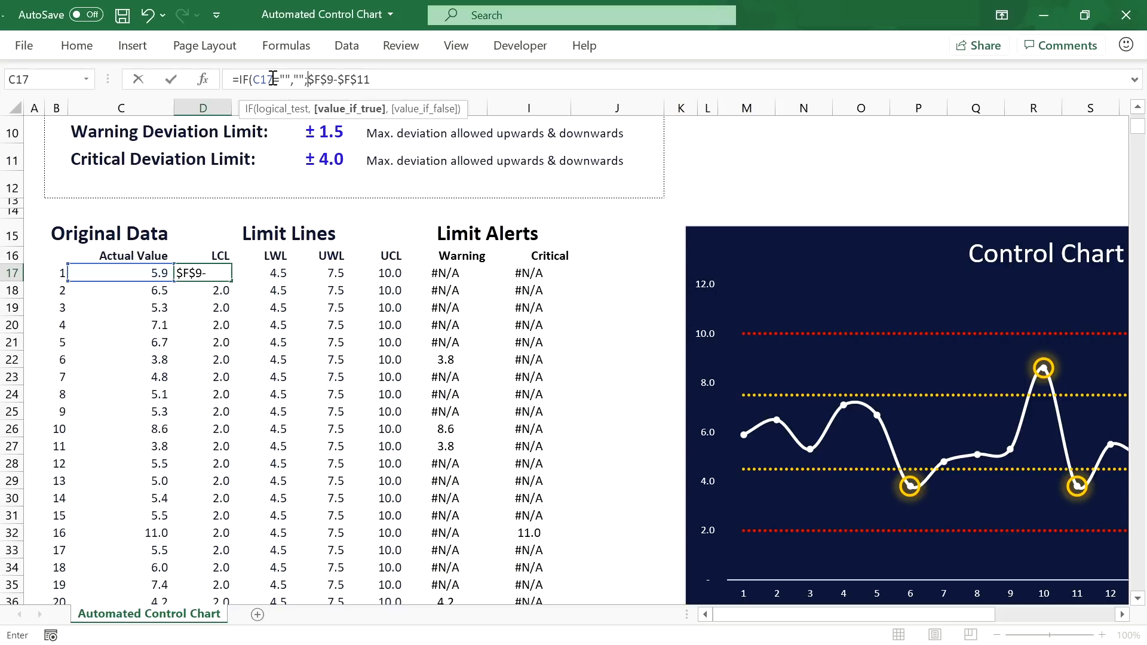
text(,)
click(371, 79)
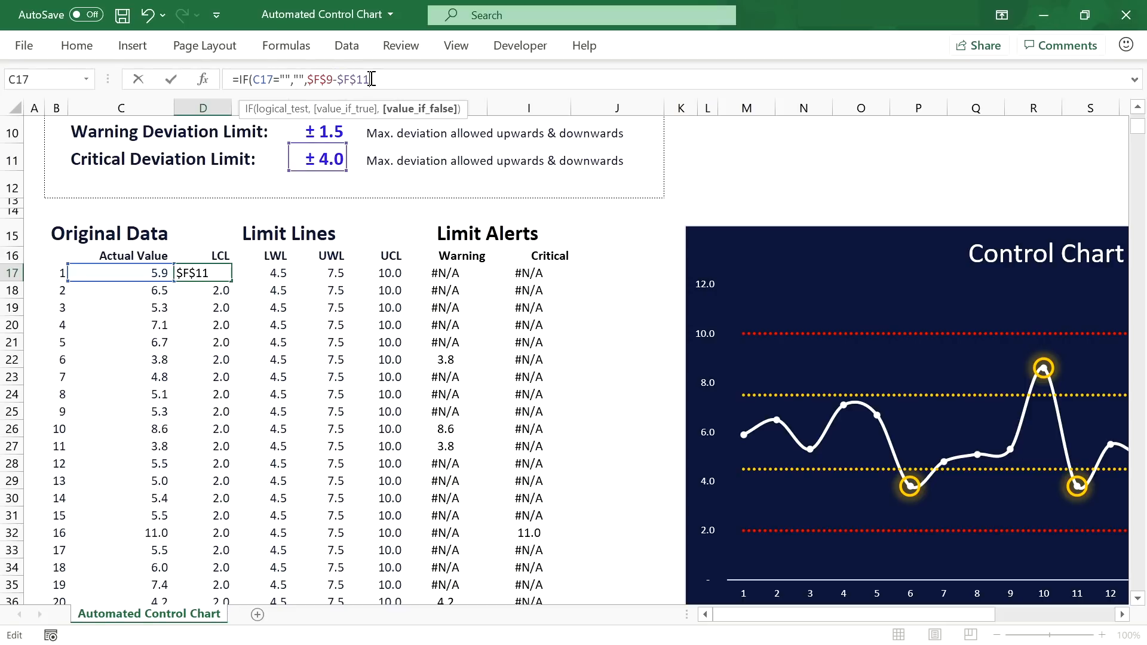
text())
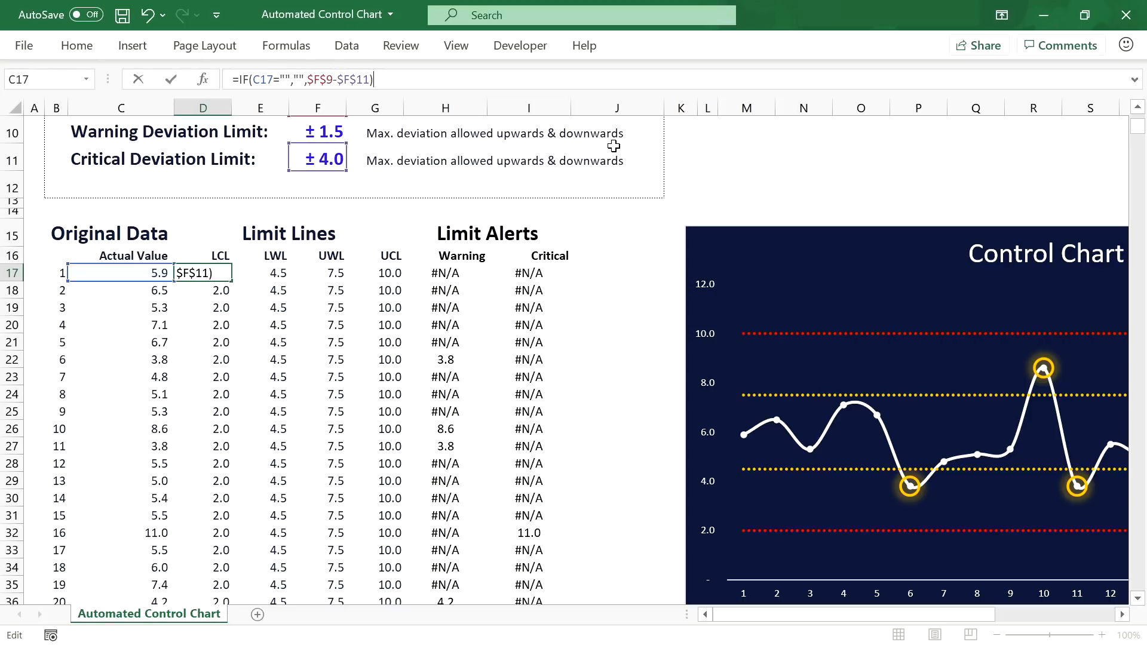
key(Return)
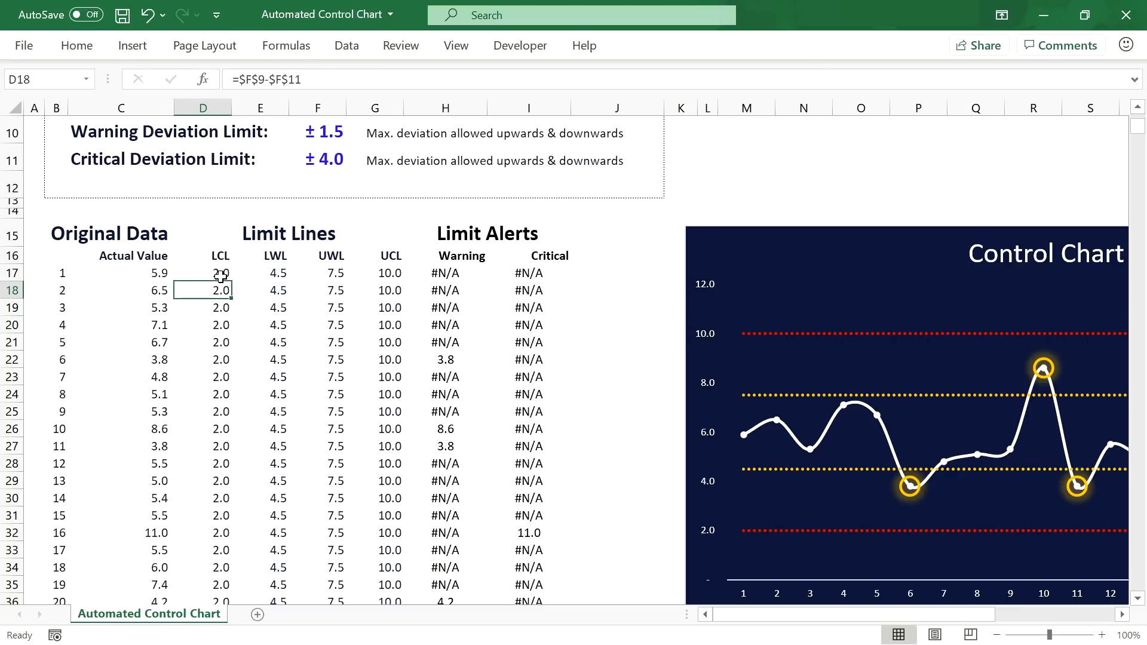
Step: Fill the LCL formula down to D36 and then on to row 1016
click(223, 273)
double_click(231, 280)
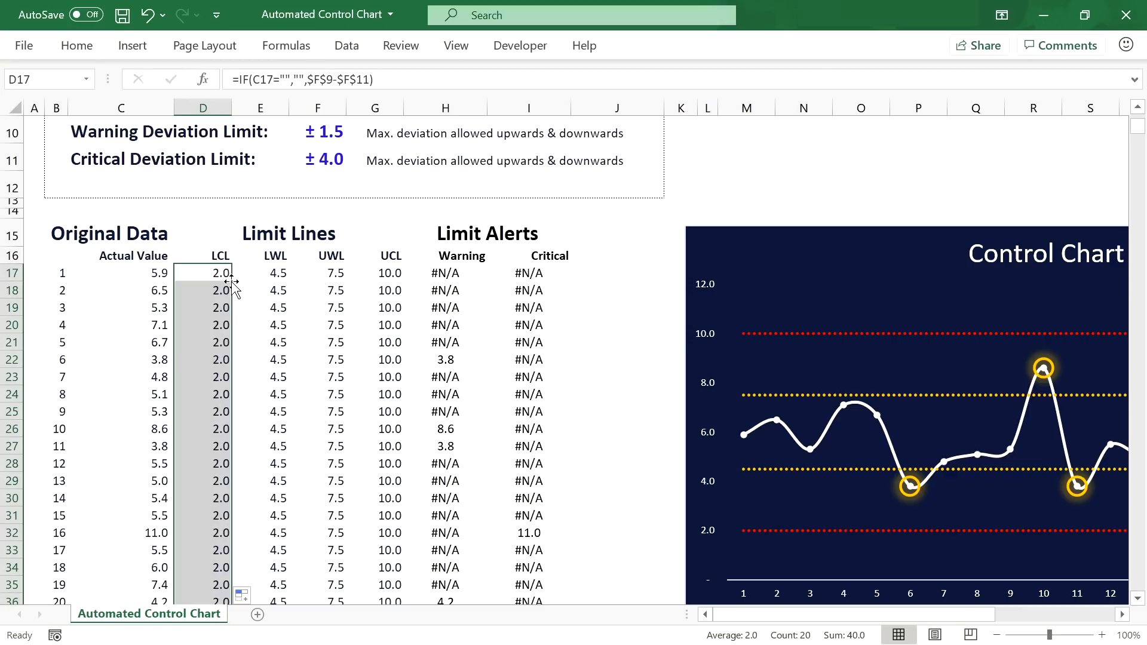
scroll(234, 373, down, 4)
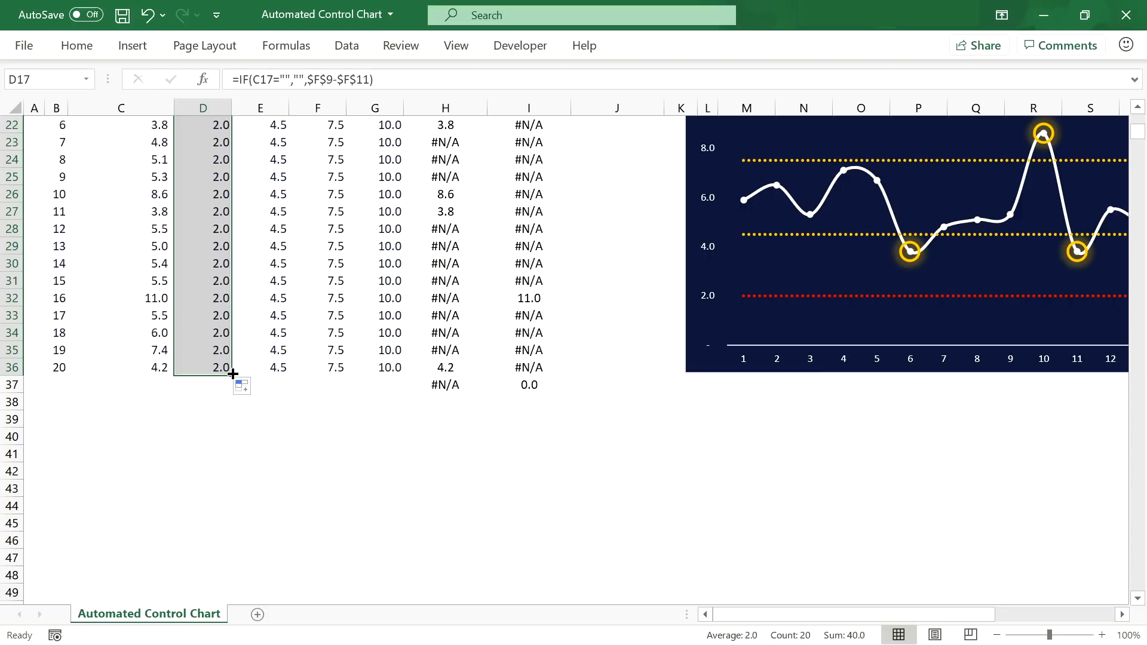
drag(233, 374, 217, 350)
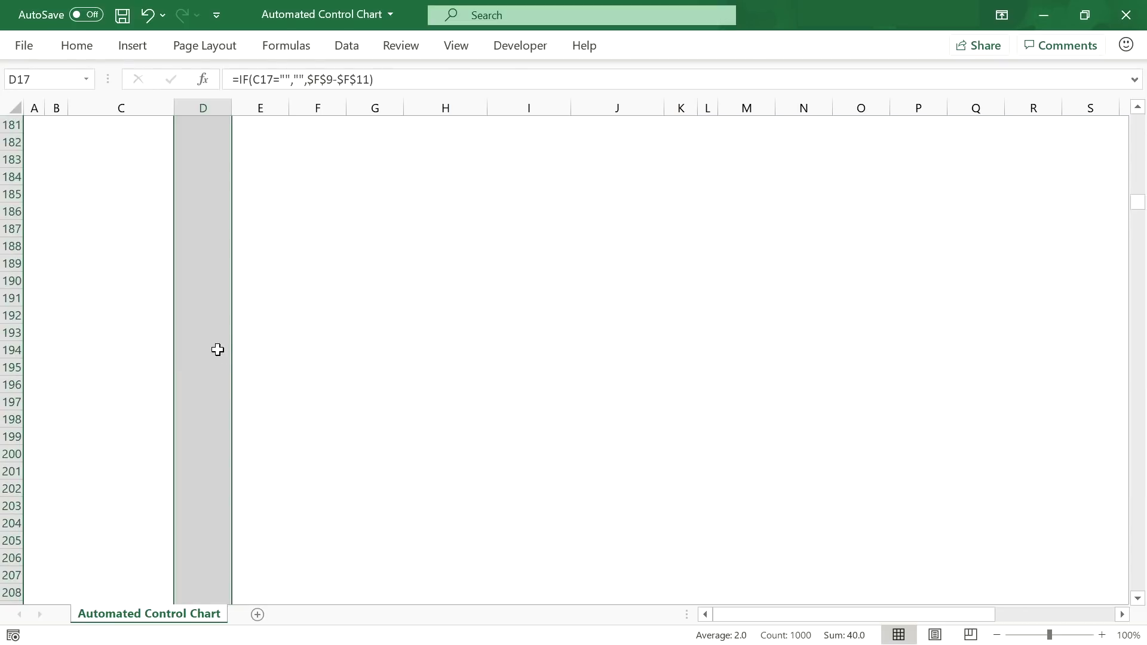
drag(1138, 202, 1138, 122)
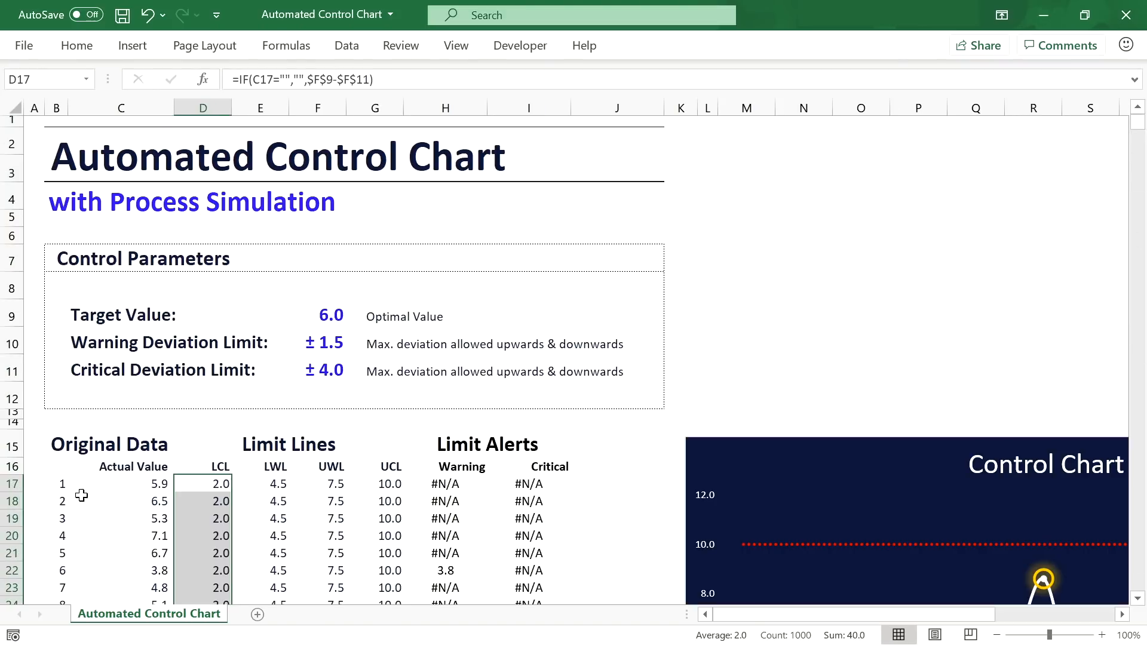
click(261, 483)
scroll(261, 483, down, 3)
Step: Wrap the E17 LWL, F17 UWL and G17 UCL formulas in IF(C17="","",…)
click(238, 80)
text(IF()
click(120, 273)
text(="")
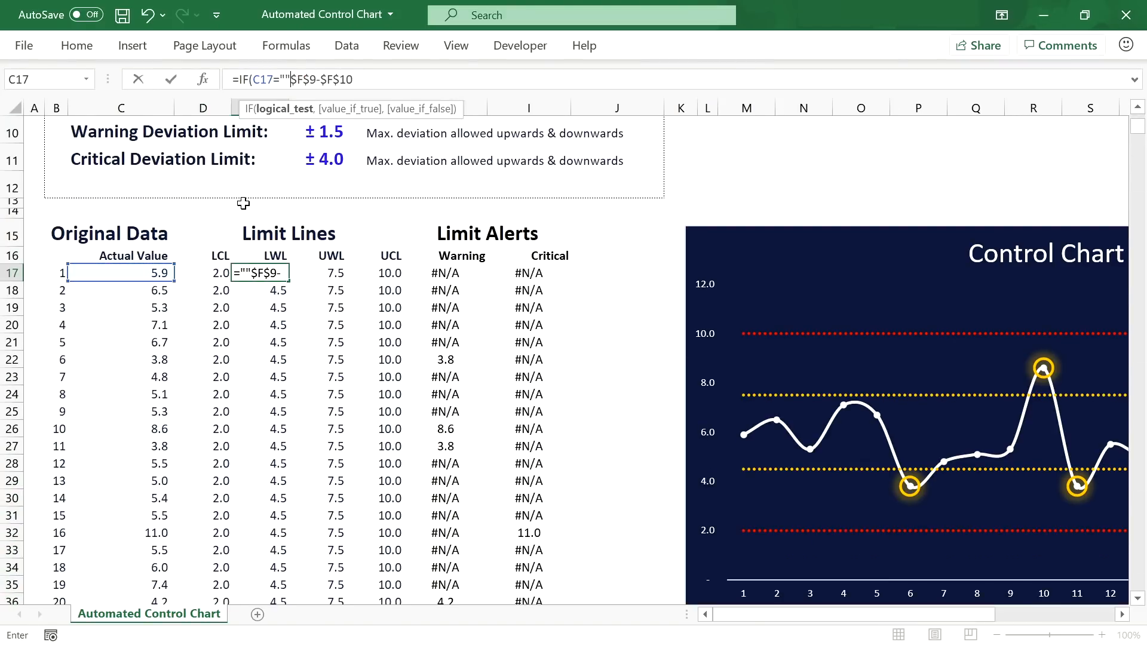
text(,"",)
key(Return)
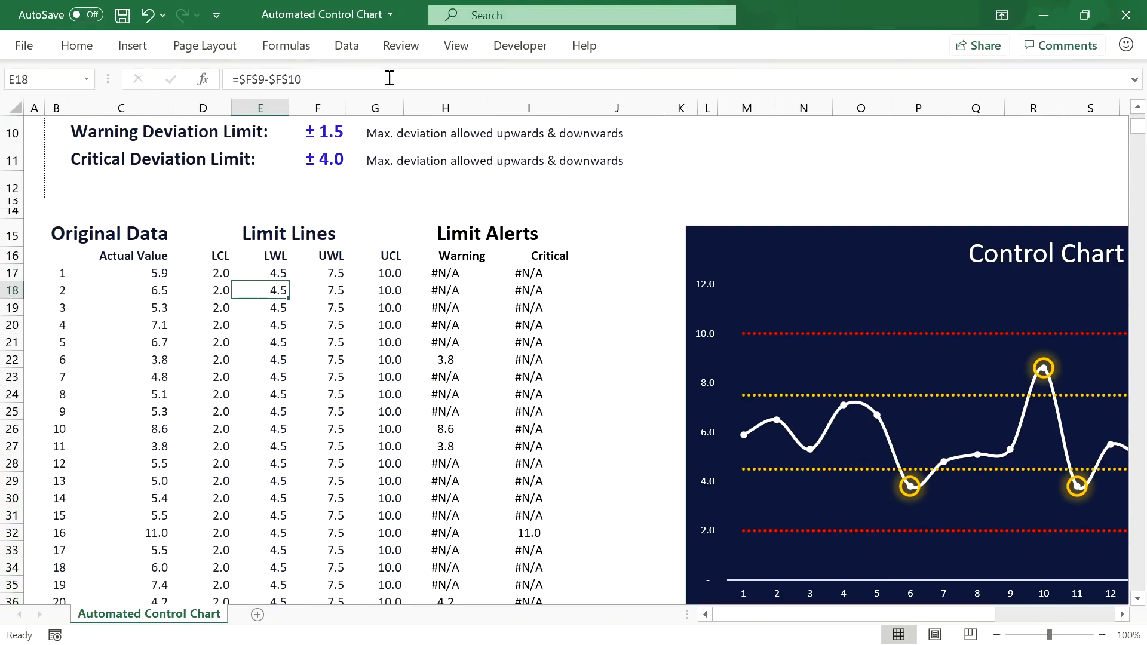
click(319, 273)
click(239, 79)
text(IF()
click(151, 274)
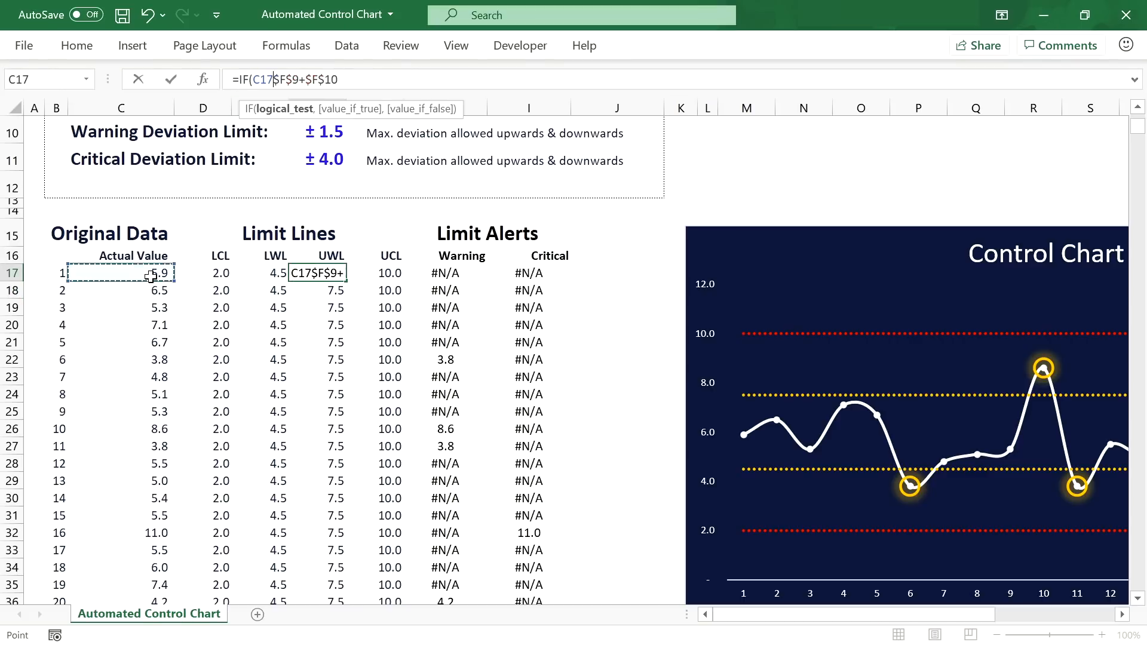
text(="","",)
key(Return)
click(376, 273)
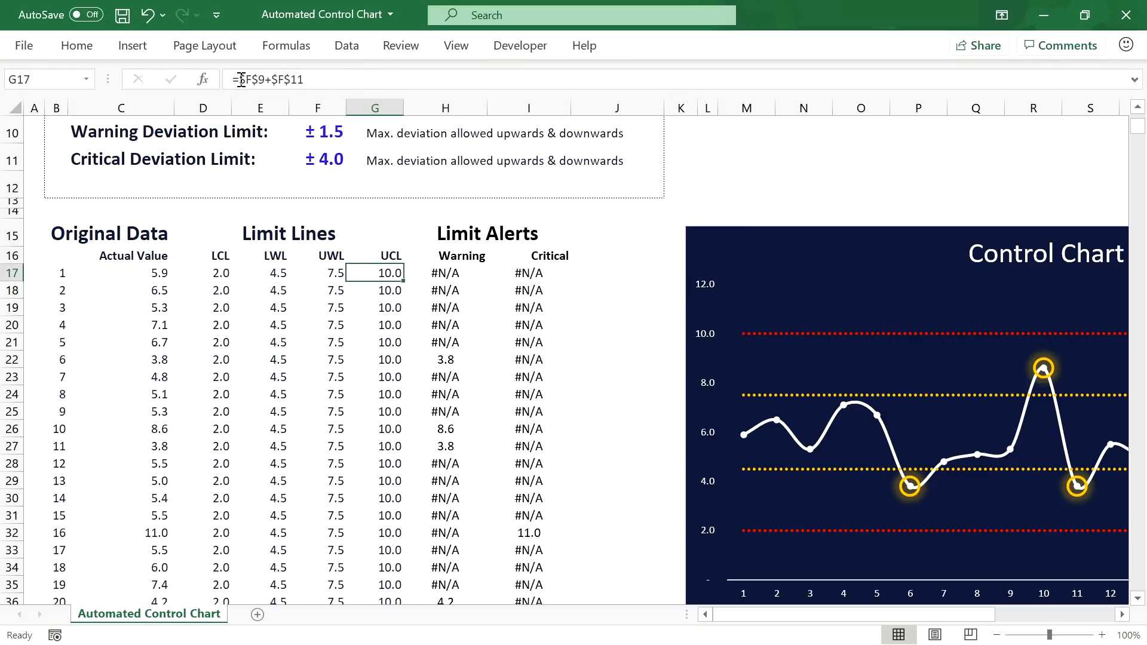
click(242, 80)
text(IF()
click(161, 273)
text(="","")
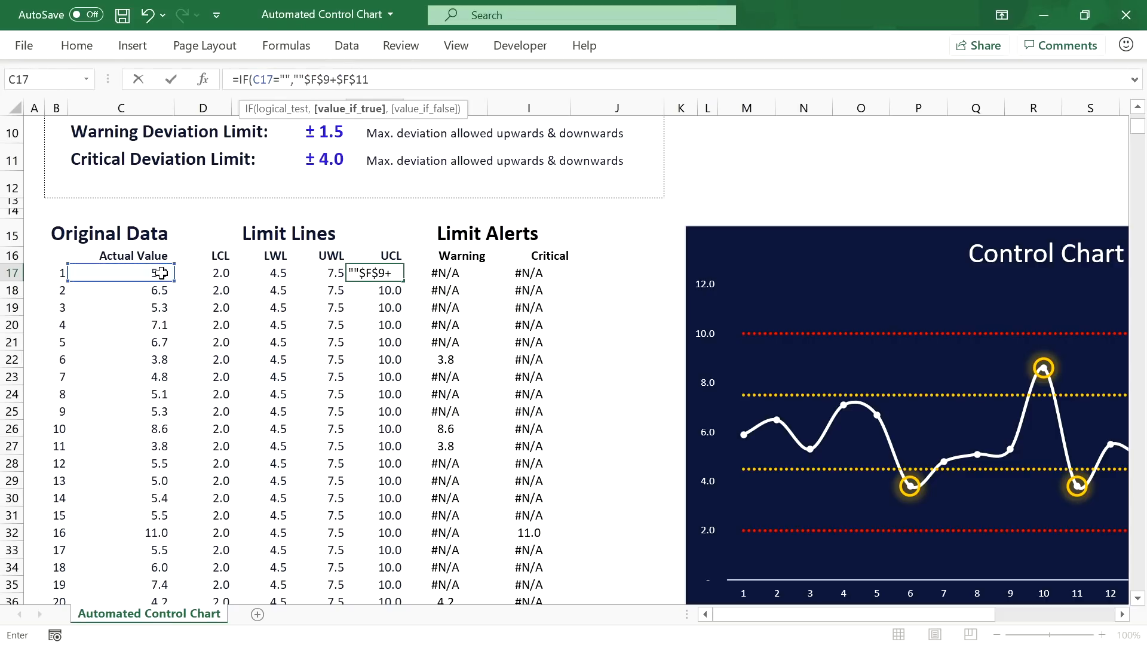
text(,)
key(Return)
Step: Wrap the H17 Warning and I17 Critical formulas in the same C17 blank test
text(IF()
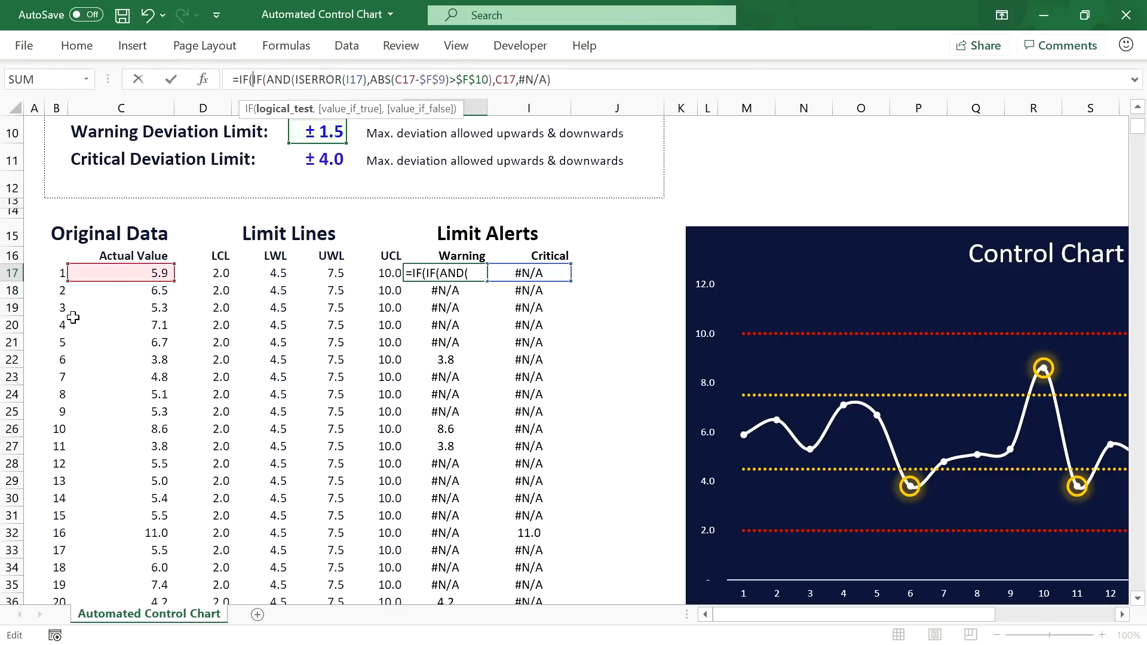
click(116, 275)
text(="","",)
click(648, 80)
text())
key(Tab)
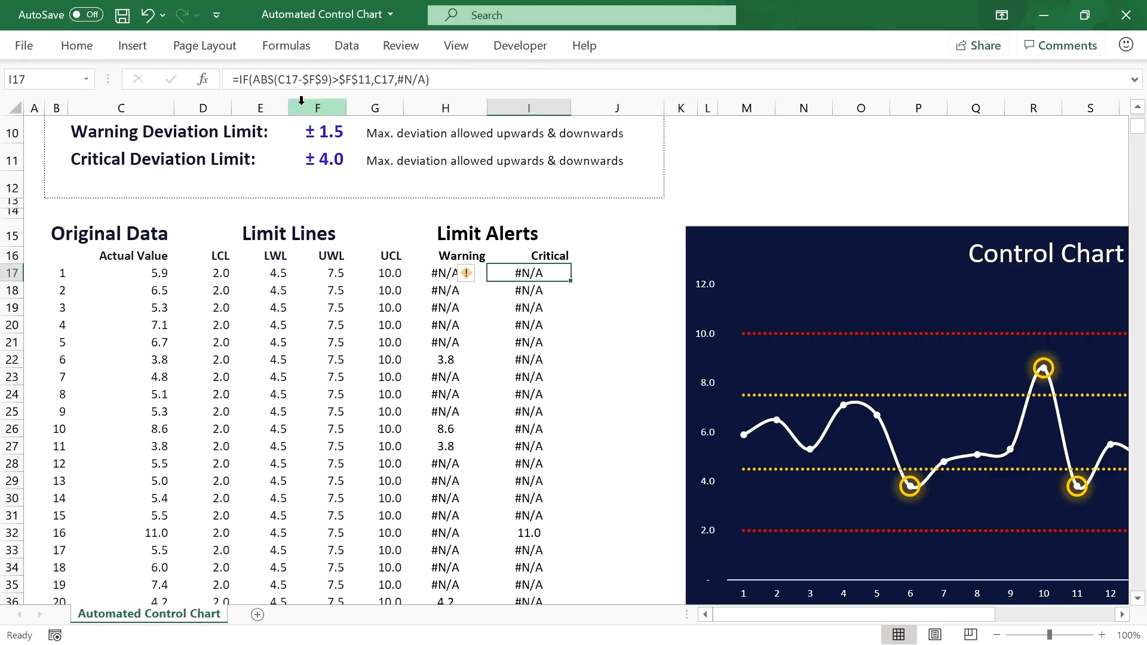
click(236, 80)
text(IF()
click(132, 272)
text(="","",)
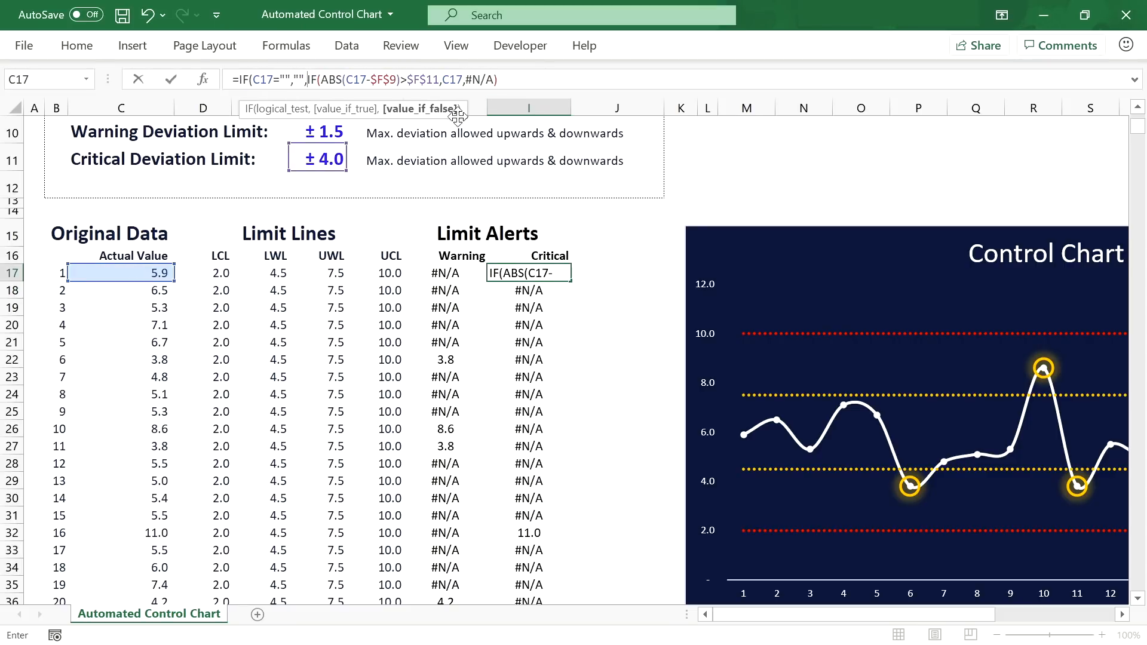
key(Return)
Step: Fill the D17:I17 limit and alert formulas down to row 1016
drag(221, 272, 580, 274)
click(443, 274)
drag(218, 273, 495, 272)
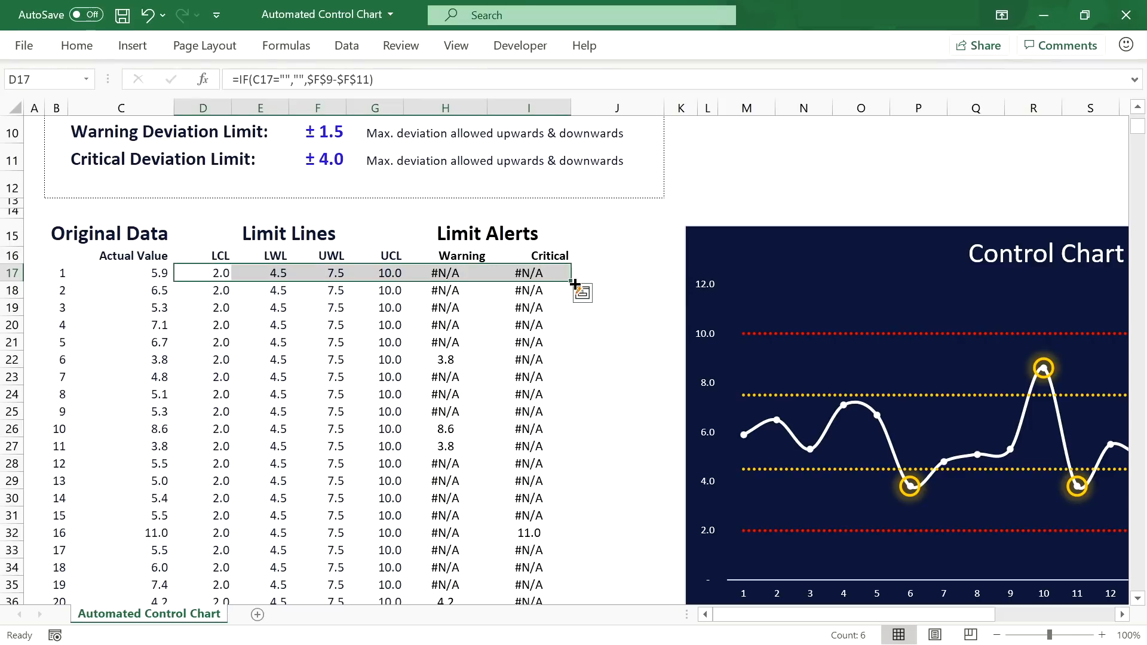
double_click(572, 281)
scroll(529, 307, down, 3)
scroll(530, 307, down, 2)
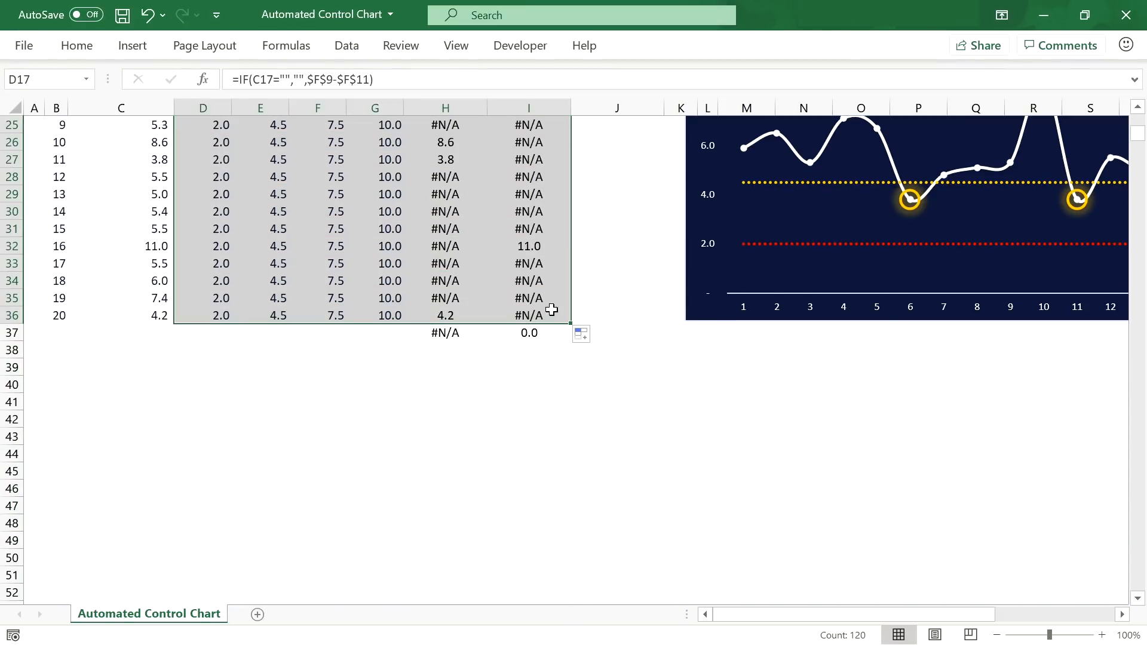
drag(571, 323, 536, 594)
drag(1130, 578, 1131, 123)
scroll(179, 422, down, 4)
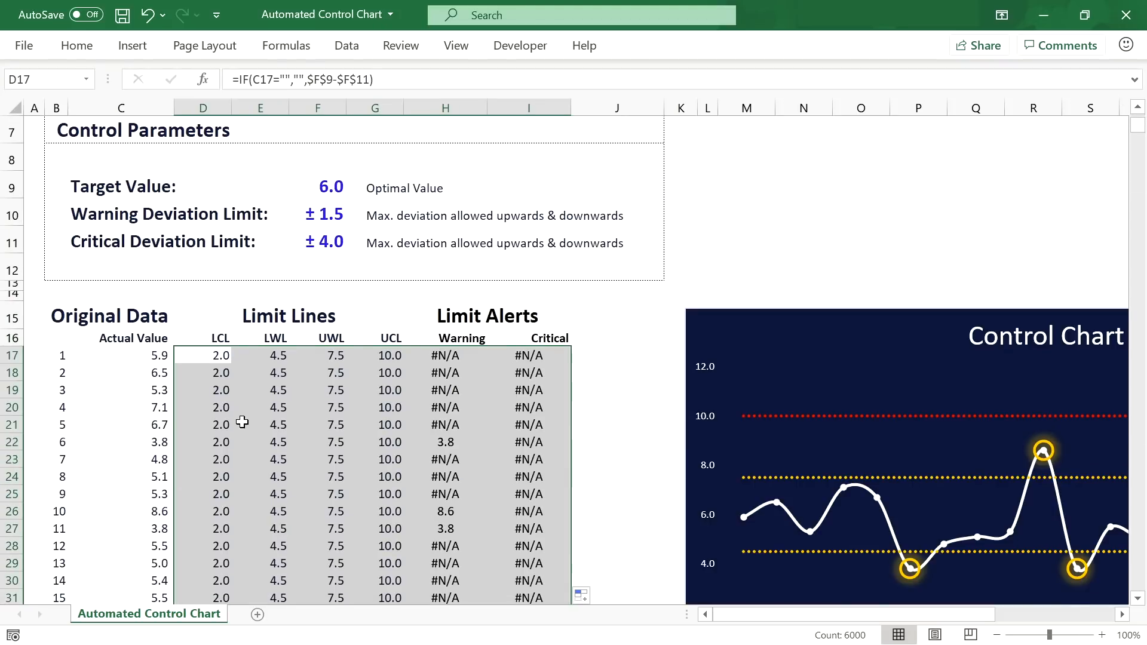
scroll(361, 271, down, 1)
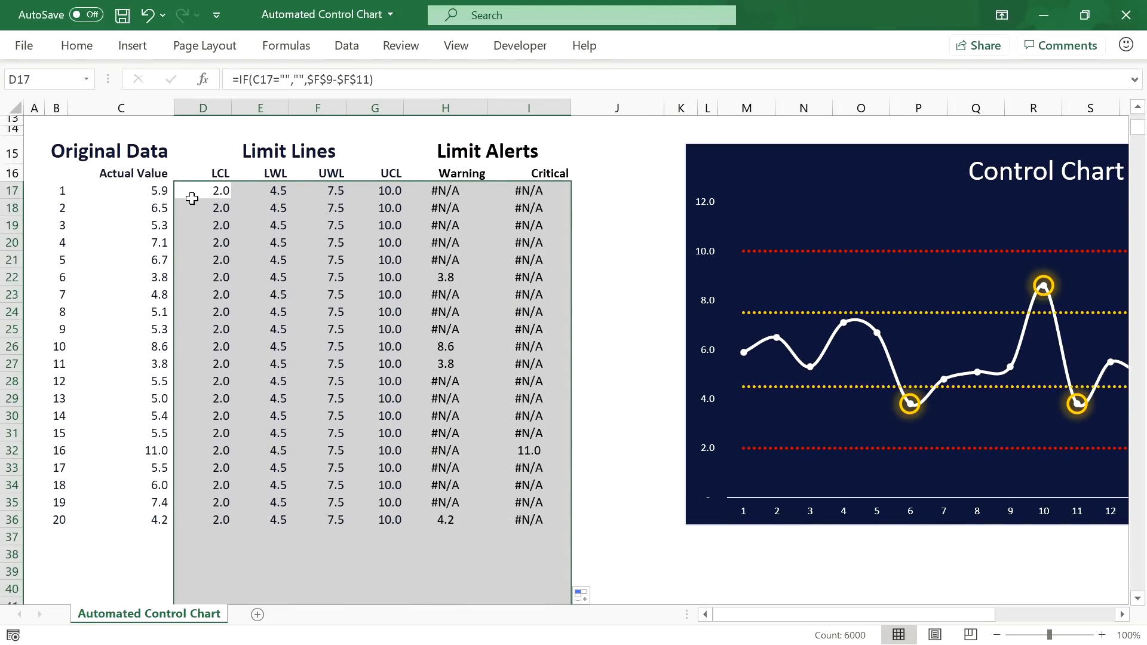
Step: Enter test values 5, 6 and 7 below row 36, then delete them from C37:C40
click(156, 522)
click(158, 535)
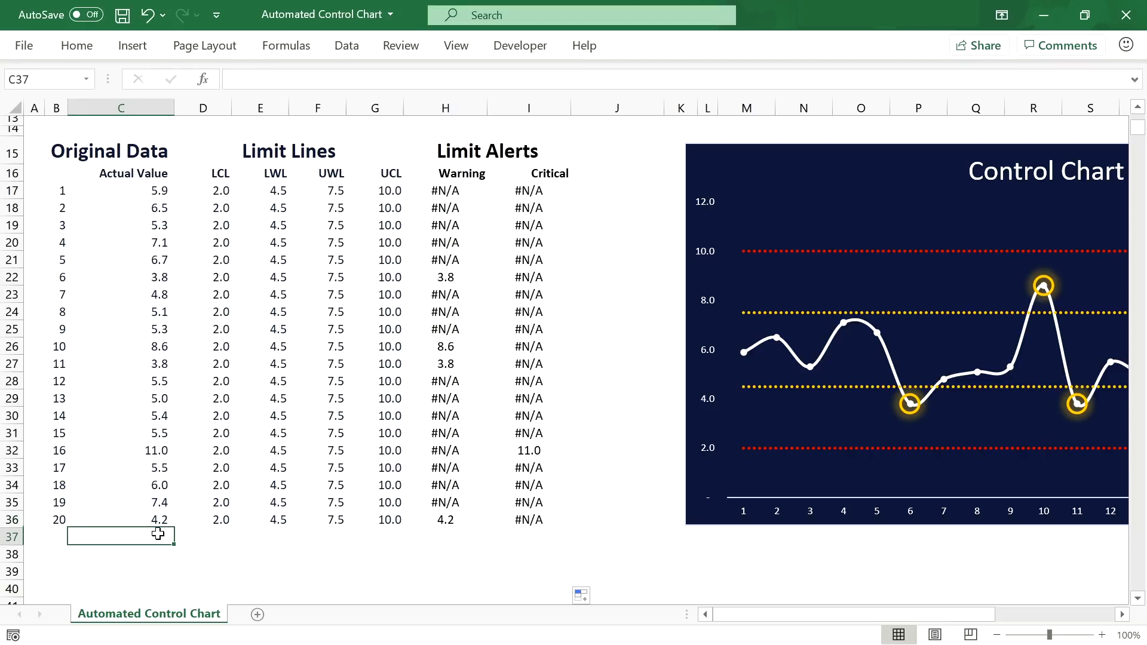
text(5)
key(Return)
key(ctrl+z)
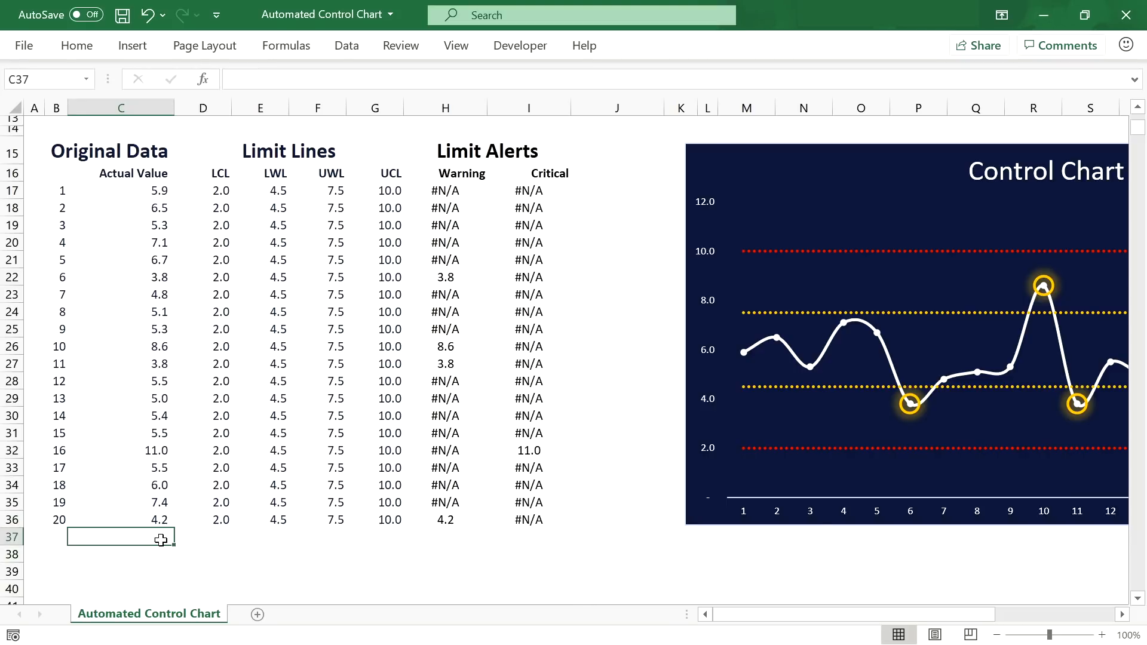
text(5)
key(Return)
text(6)
key(Return)
text(7)
key(Return)
scroll(245, 589, down, 3)
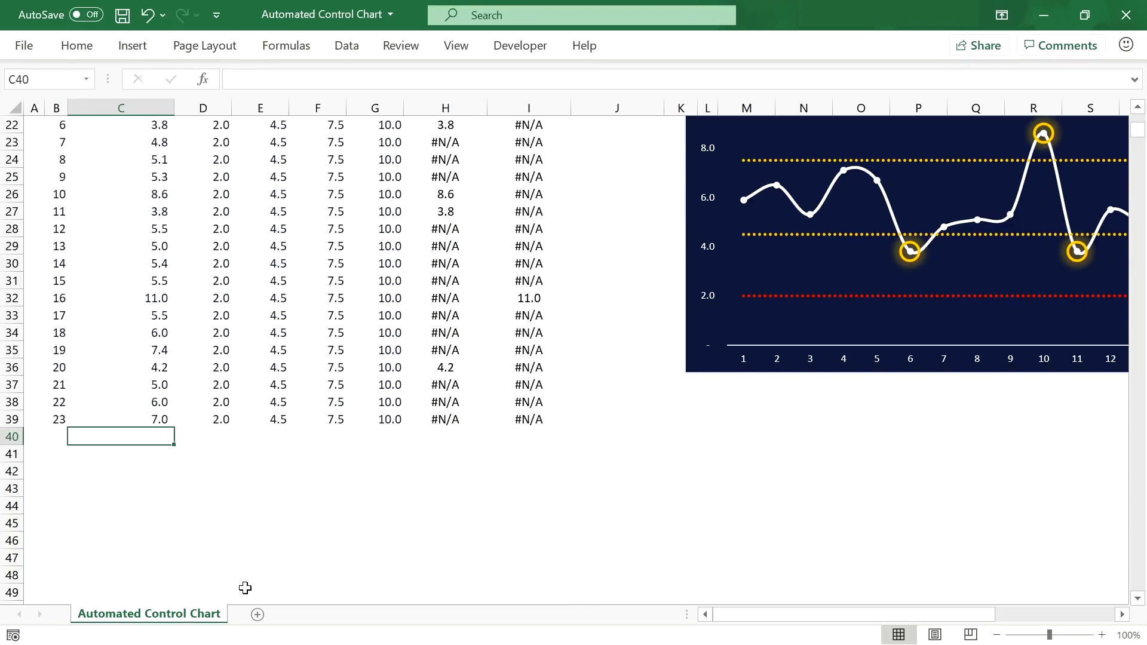
text(7)
key(Return)
drag(144, 438, 161, 389)
key(Delete)
scroll(550, 245, up, 3)
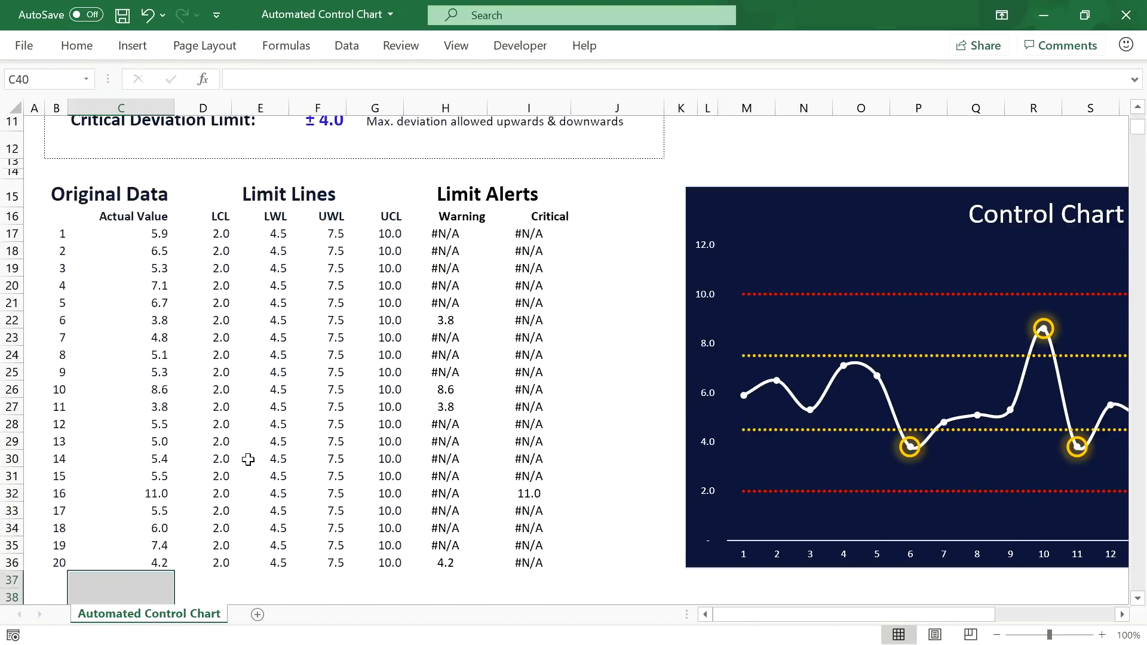
Step: Select the Warning and Critical alert cells H17:I1016
click(427, 196)
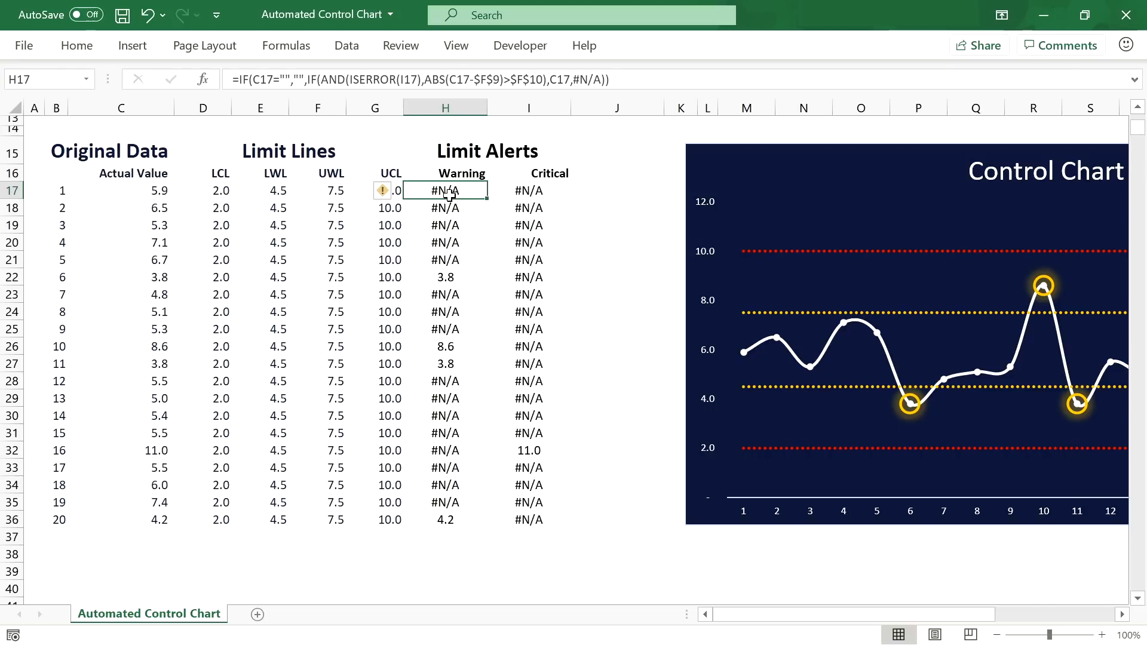
drag(475, 189, 498, 191)
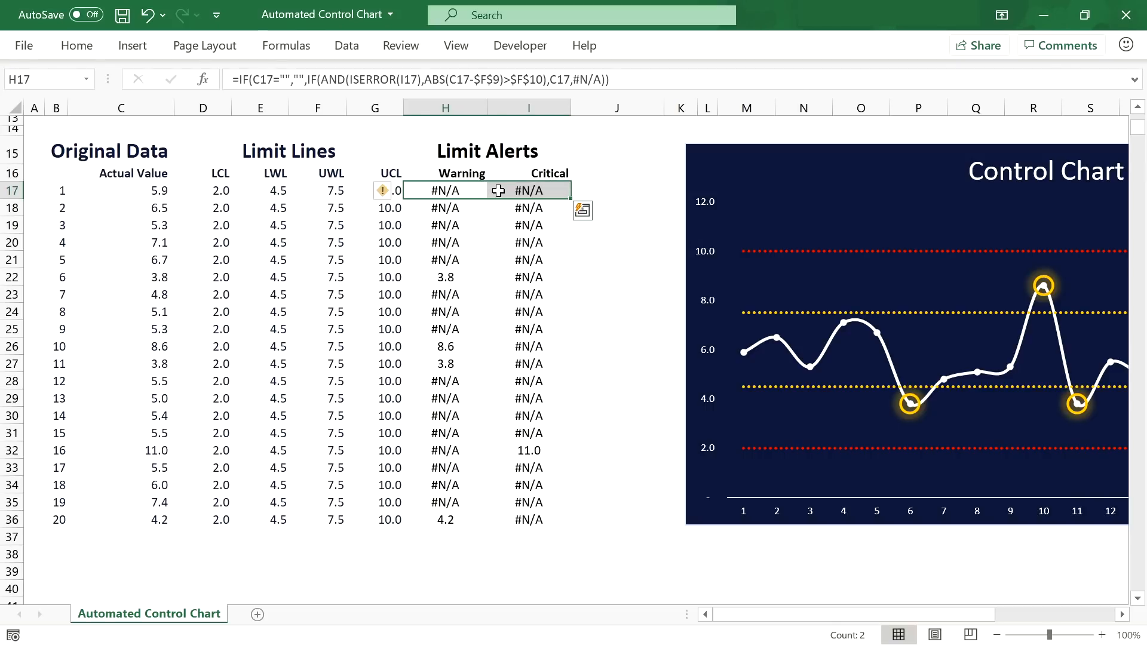
key(ctrl+shift+Down)
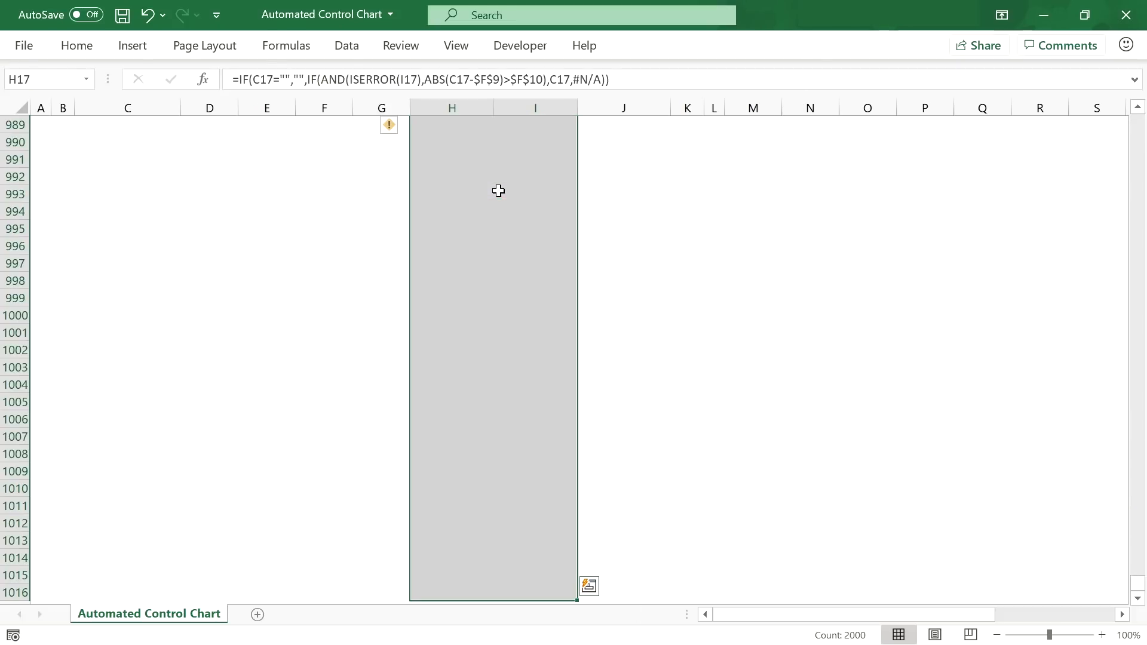
drag(1138, 589, 1137, 120)
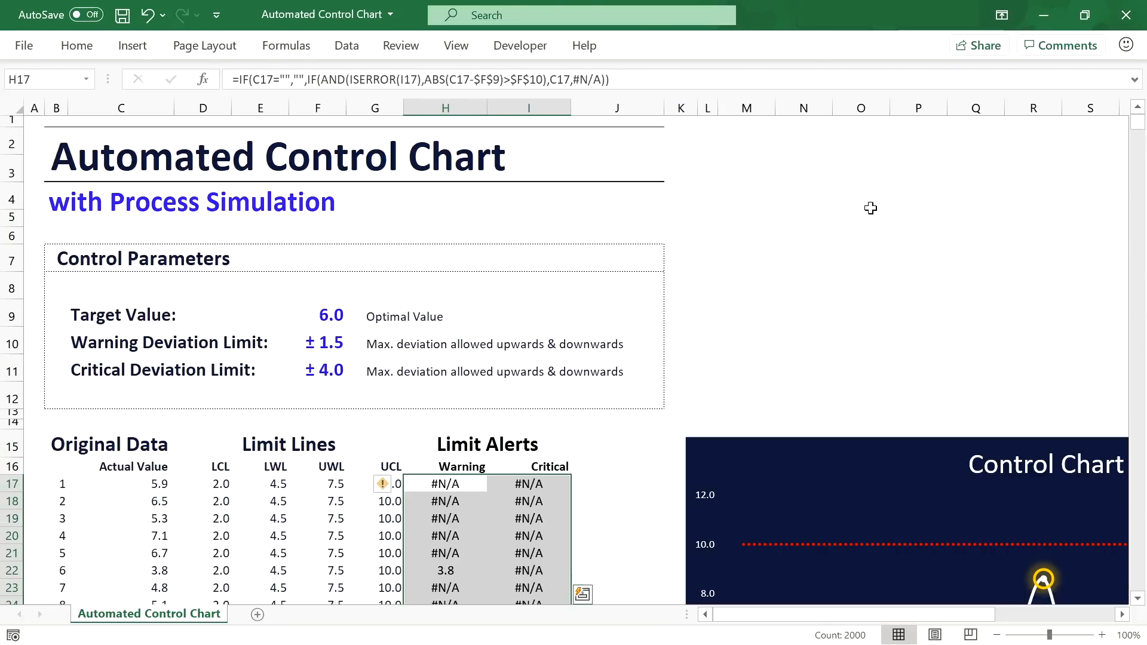
Step: Create a formula-based conditional formatting rule using =ISERROR(H17)
click(69, 52)
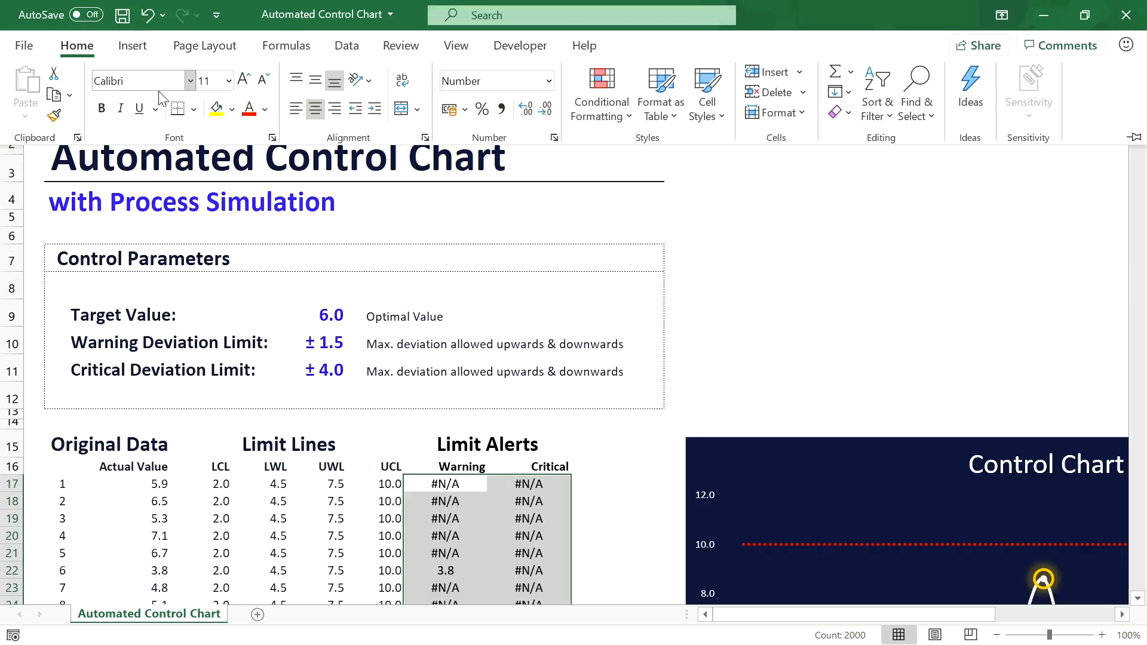
click(618, 108)
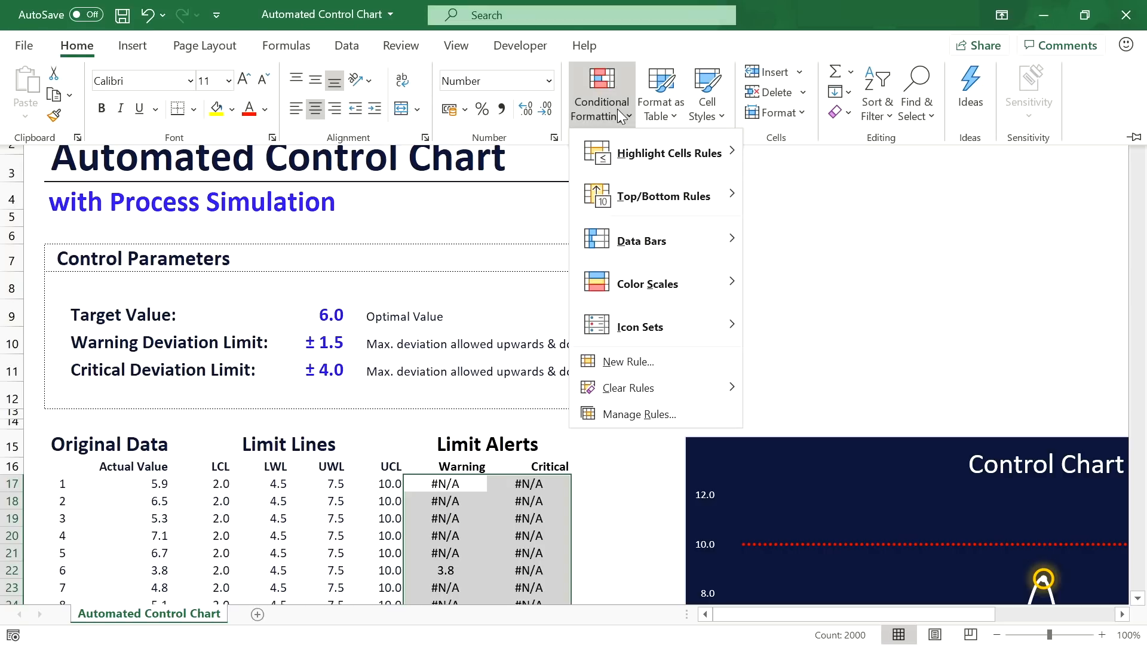
click(628, 362)
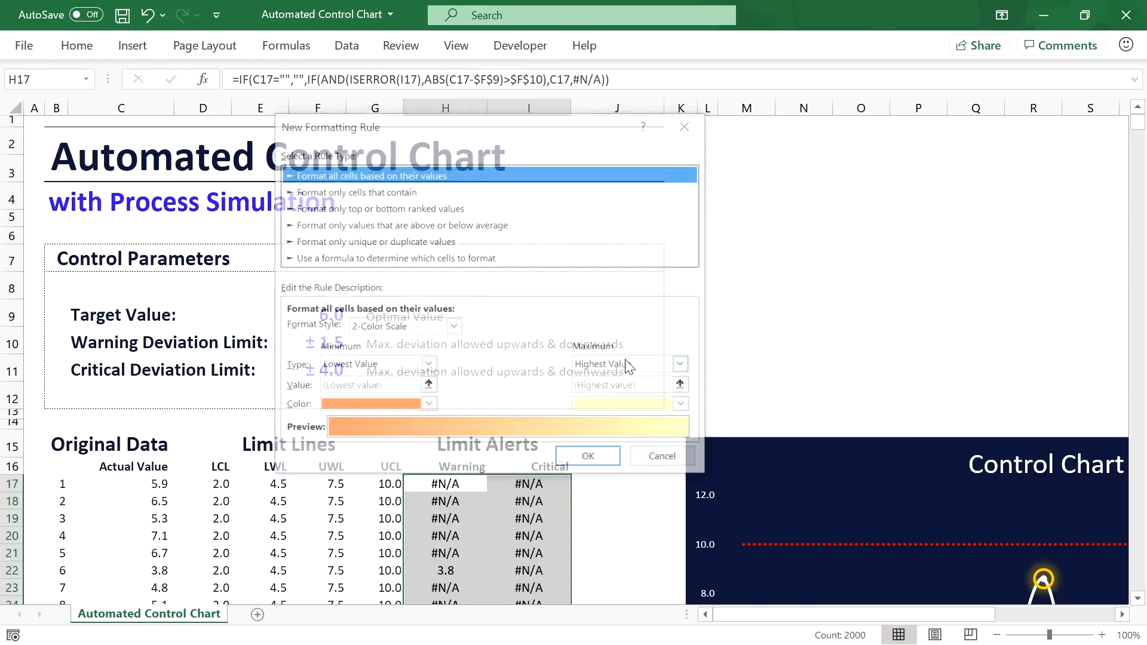
click(332, 263)
click(323, 331)
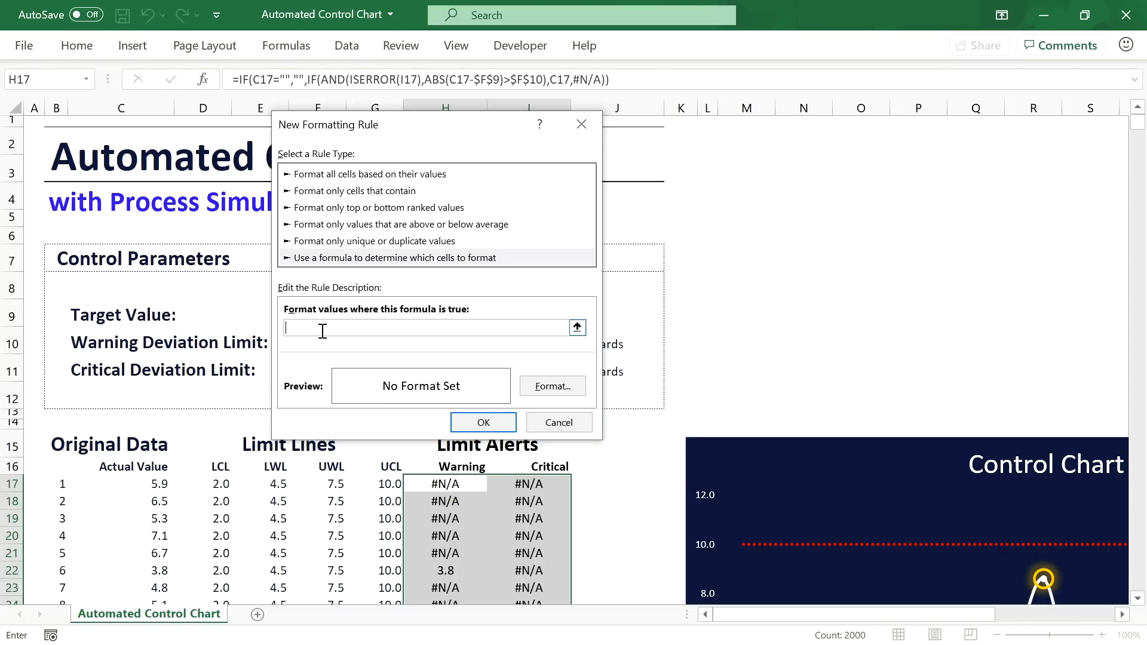
text(=ISERROR()
click(448, 485)
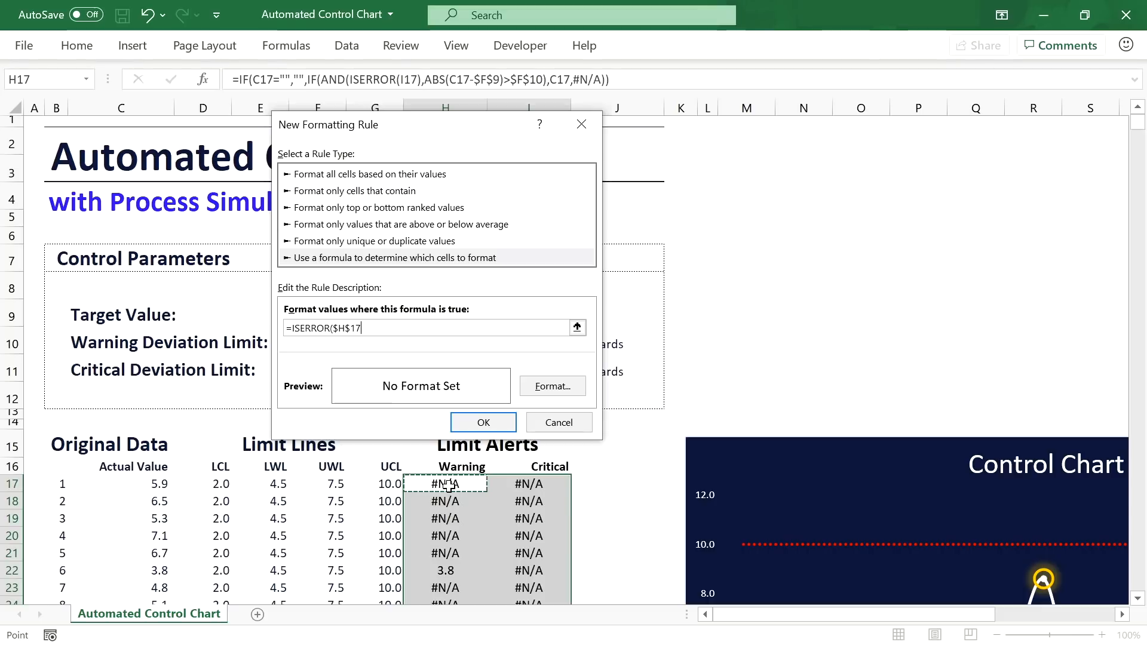
key(F4)
key(F4)
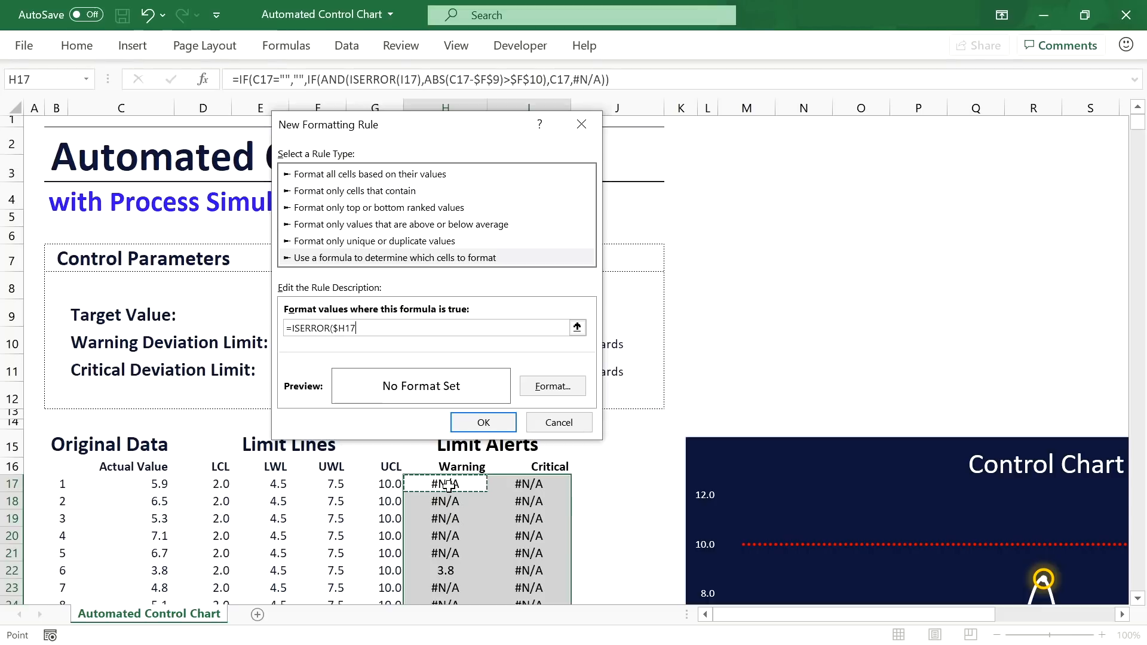
key(F4)
text())
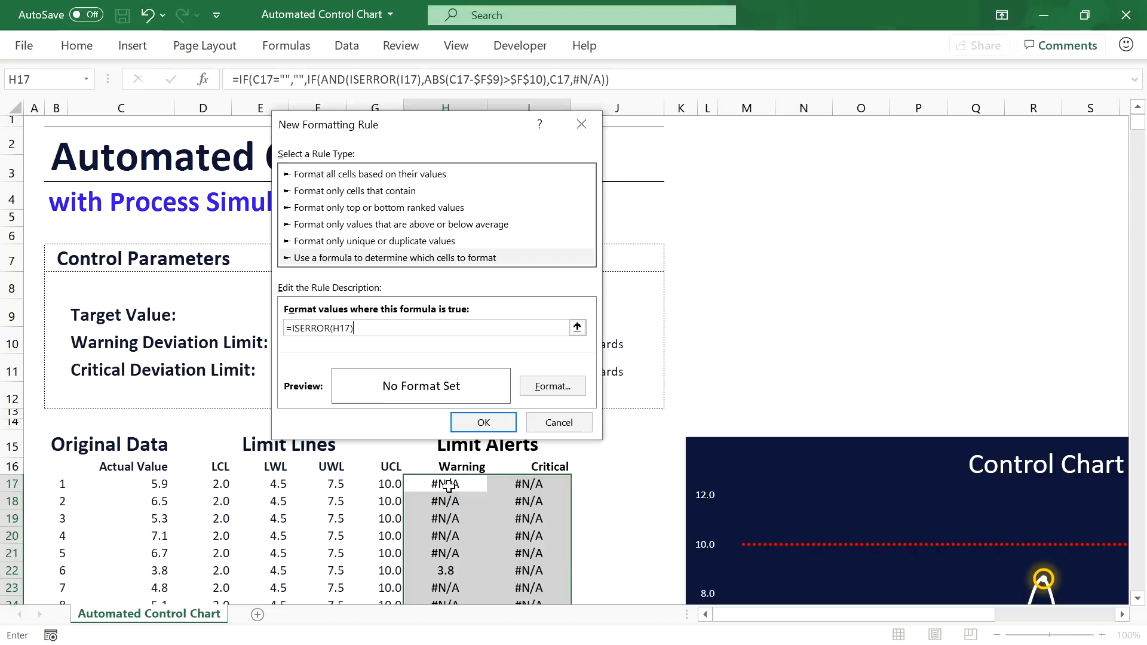
Step: Give the rule a white font colour and apply it
click(553, 386)
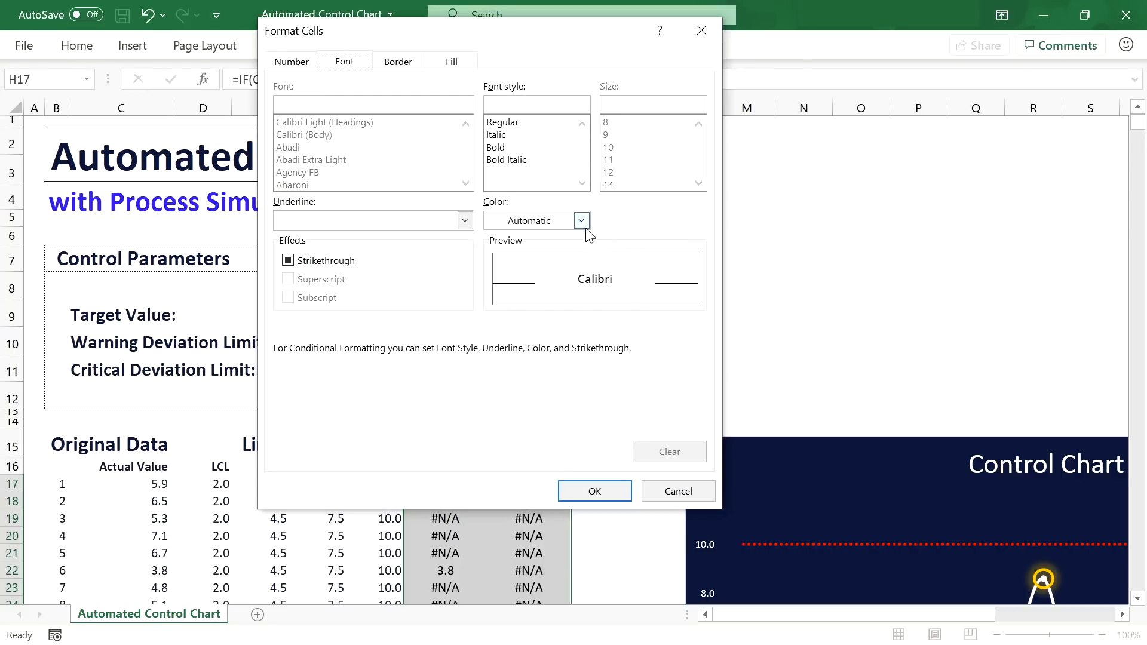
click(581, 221)
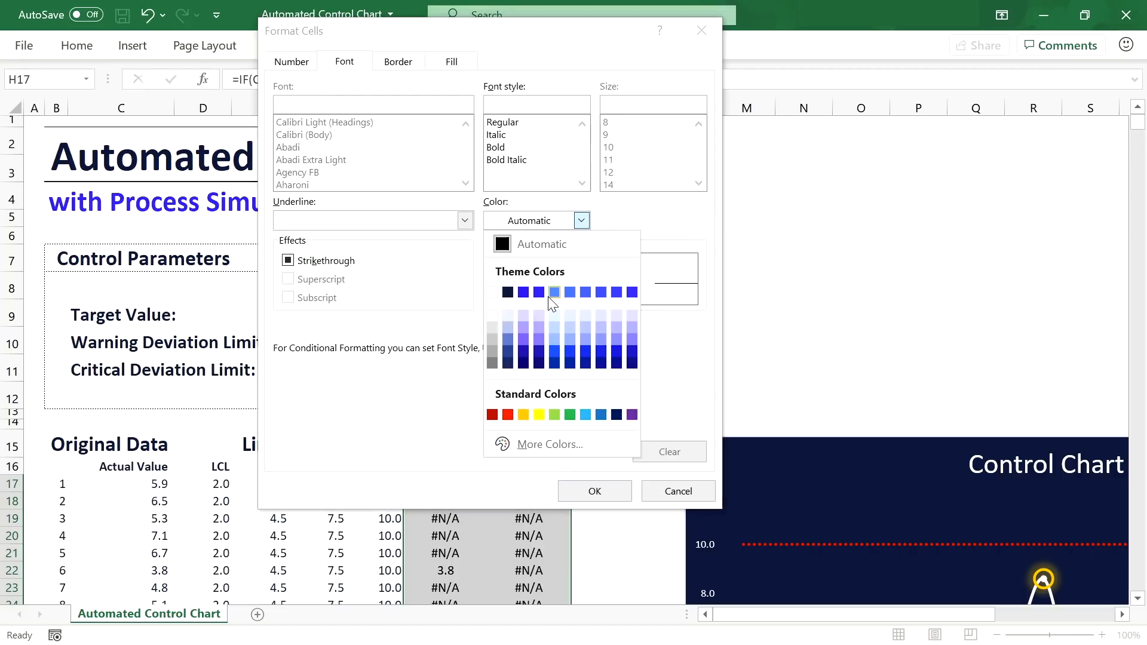
click(492, 293)
click(600, 492)
click(485, 423)
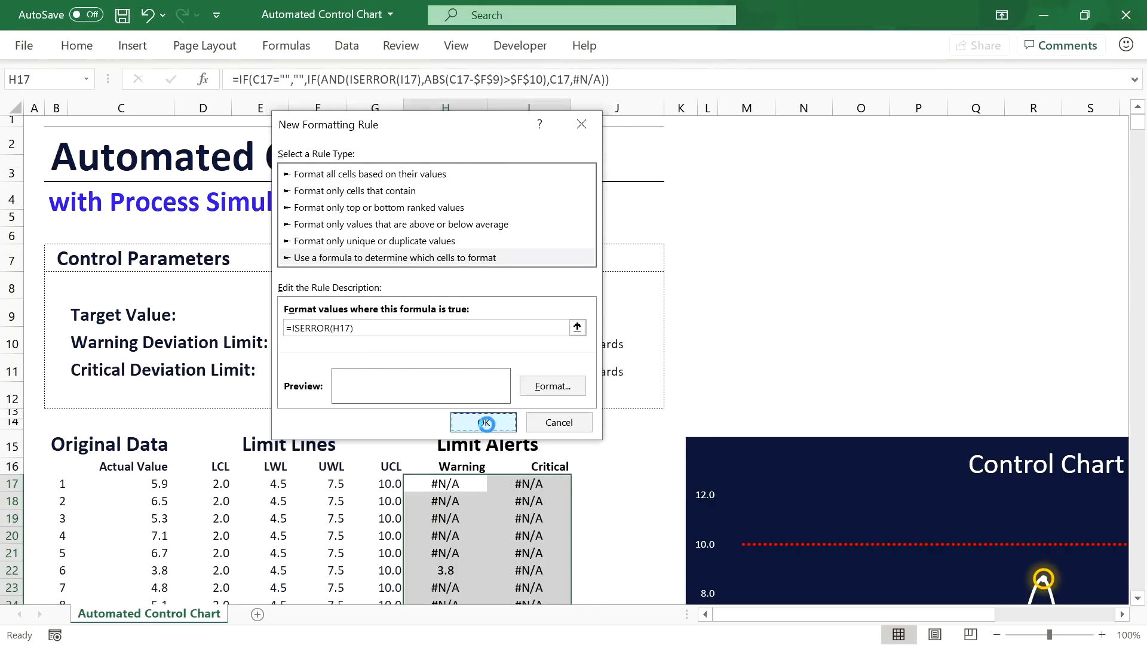
scroll(478, 423, down, 5)
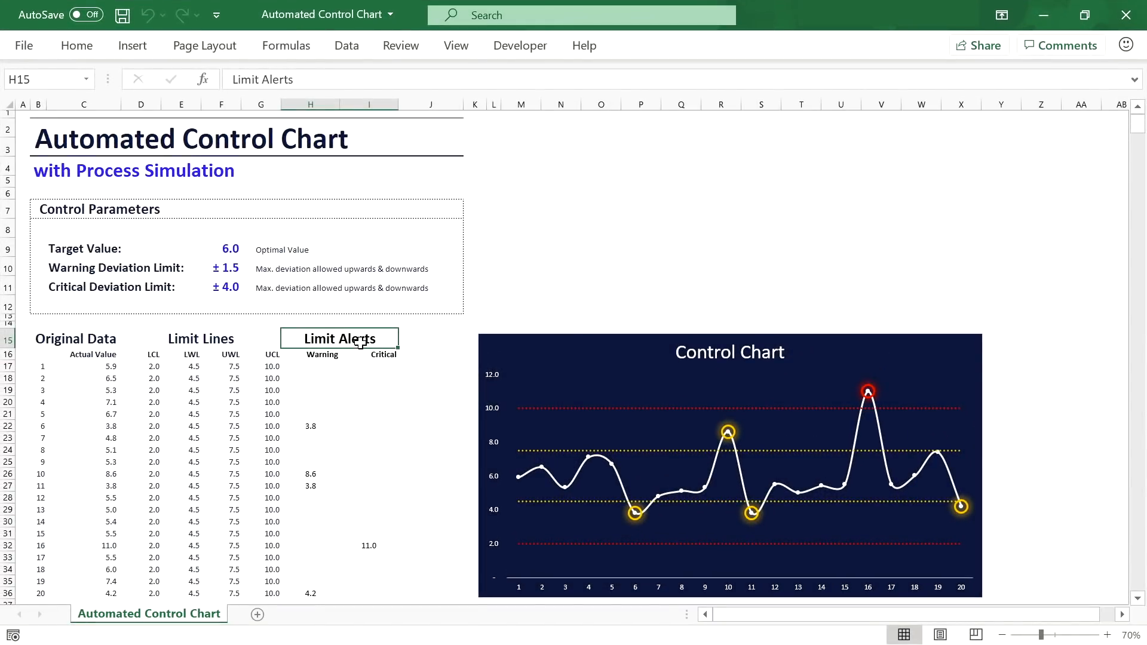
Step: Enter a 21st Actual Value reading in cell C37 below the last row
scroll(358, 343, down, 1)
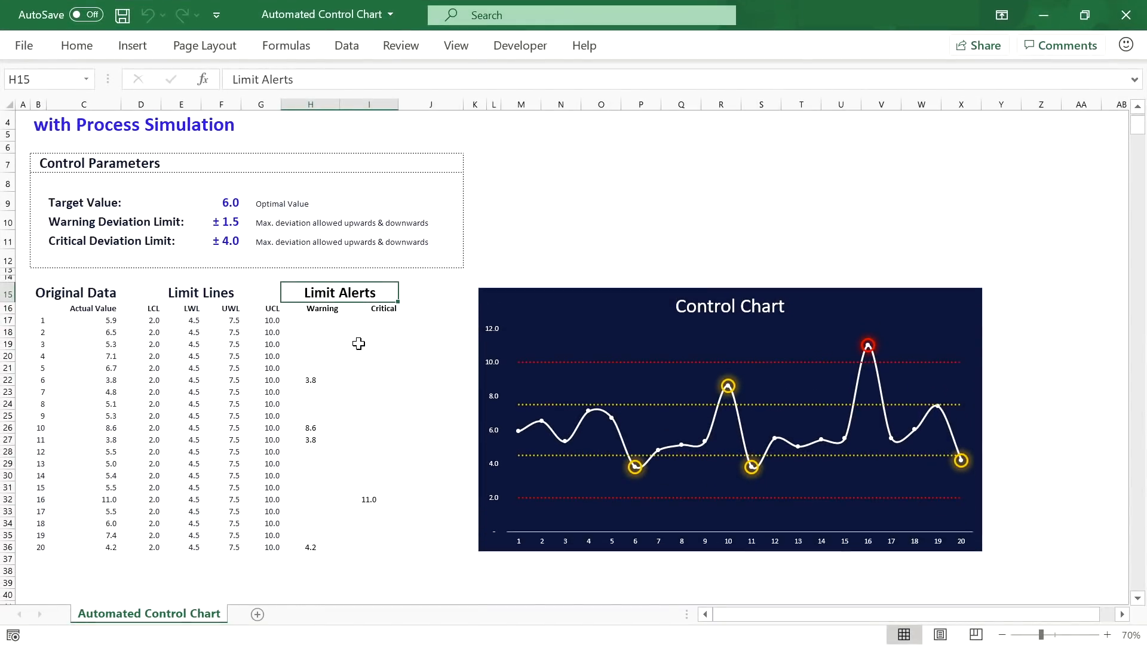
click(112, 558)
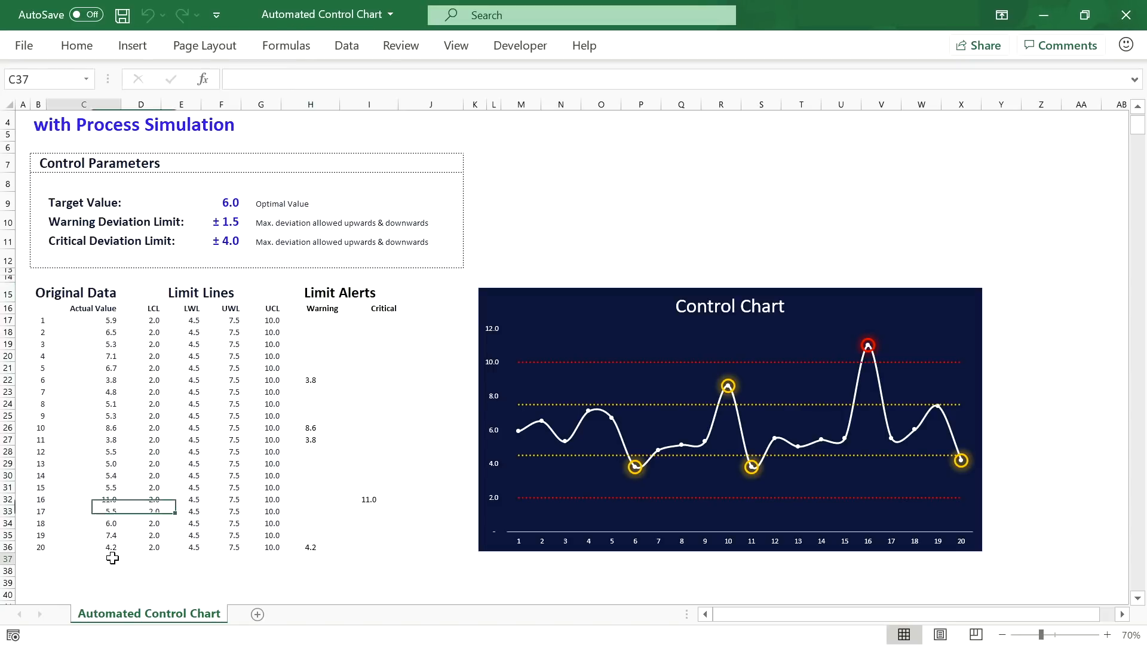
text(5.5)
key(Return)
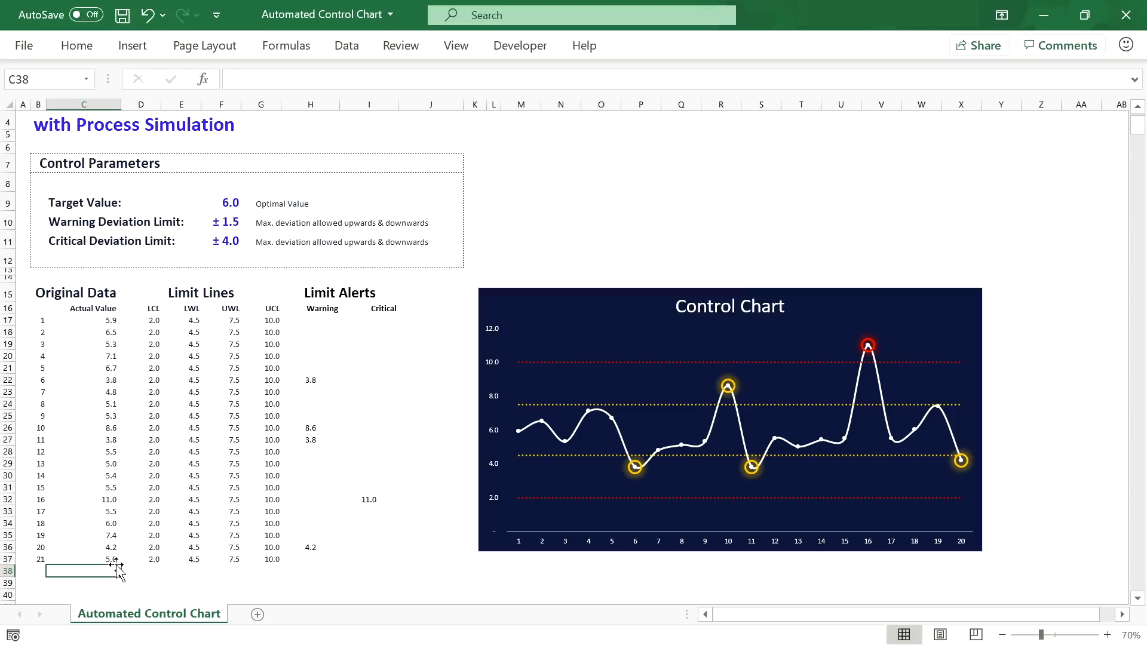
Step: Inspect the control chart's data range in Select Data, then cancel without changes
click(912, 322)
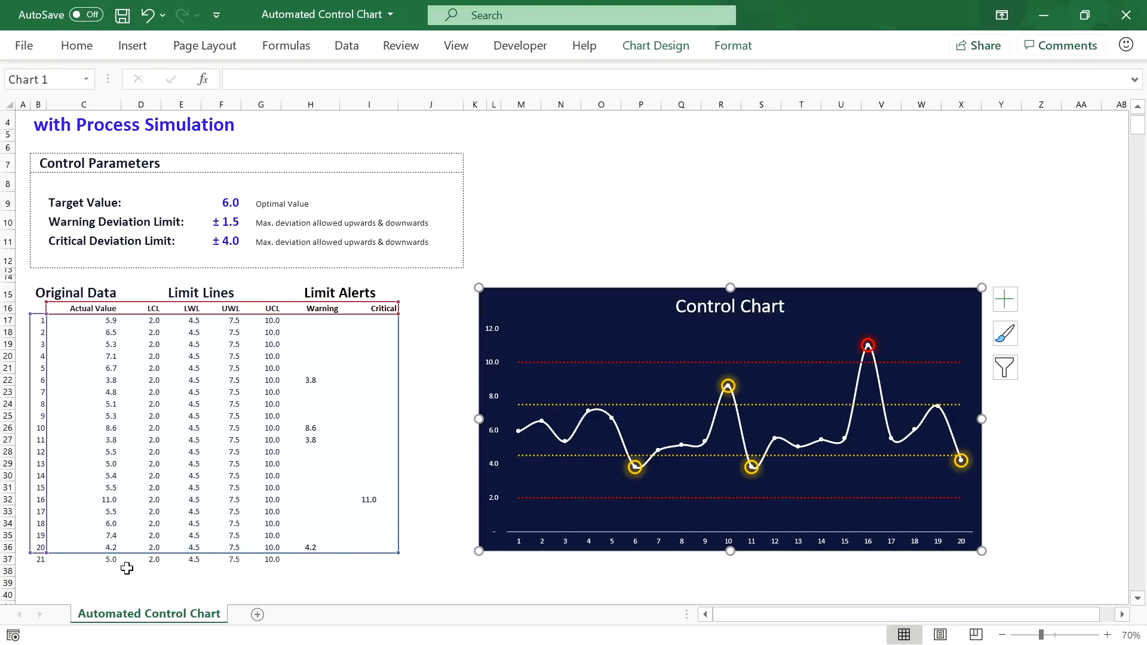
click(656, 45)
click(899, 95)
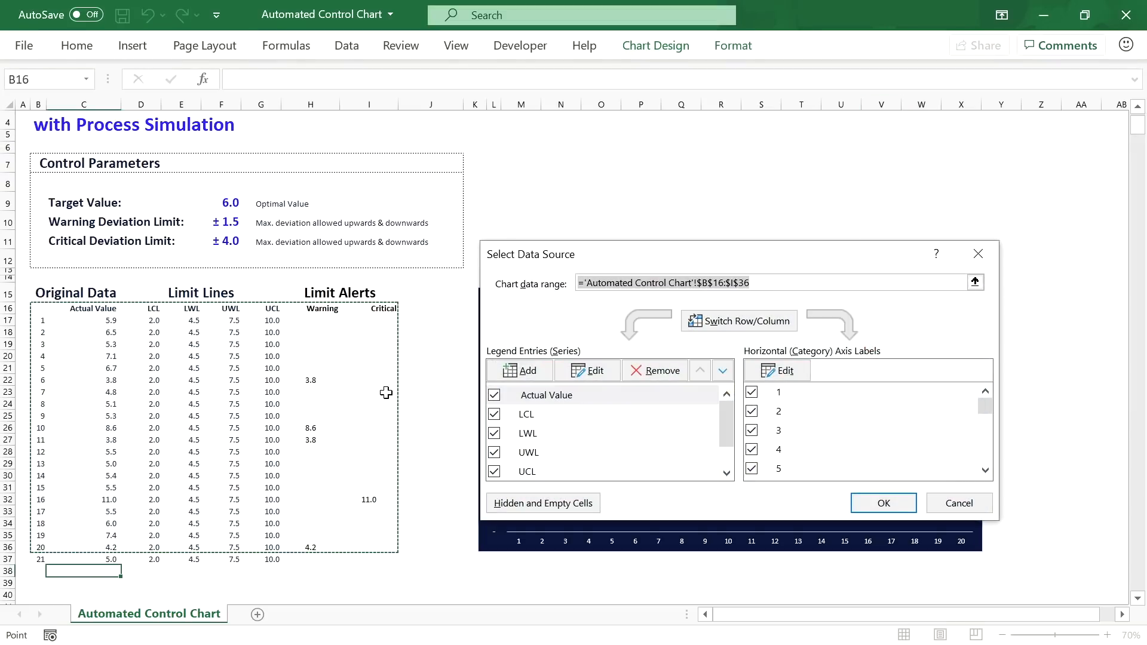
click(697, 283)
drag(696, 283, 766, 283)
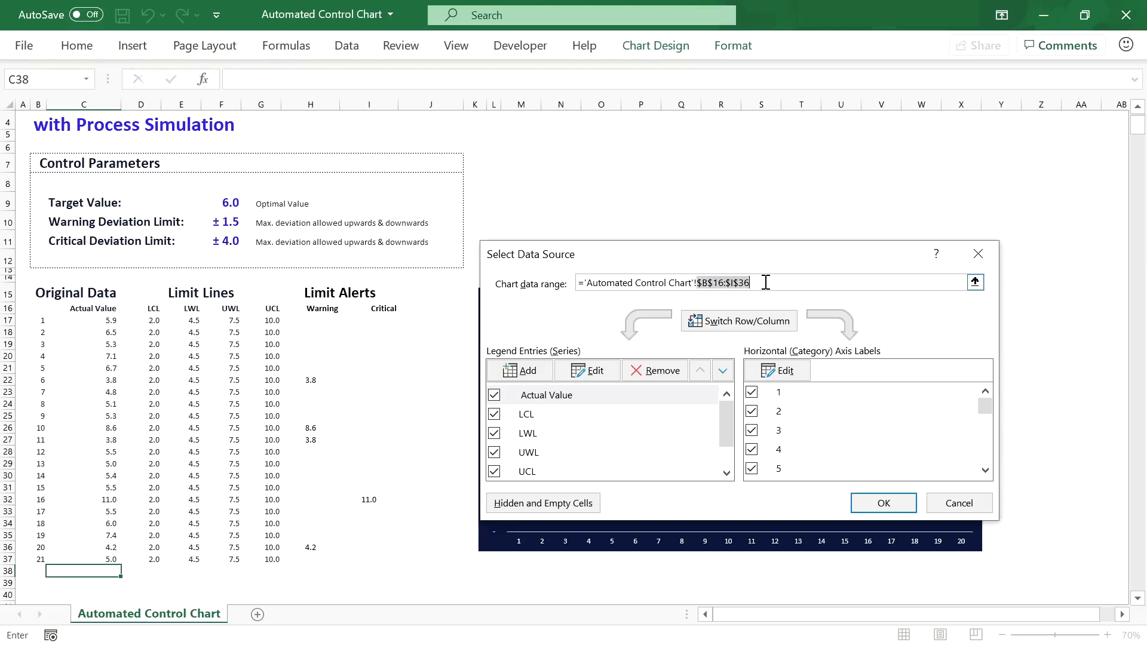
click(967, 510)
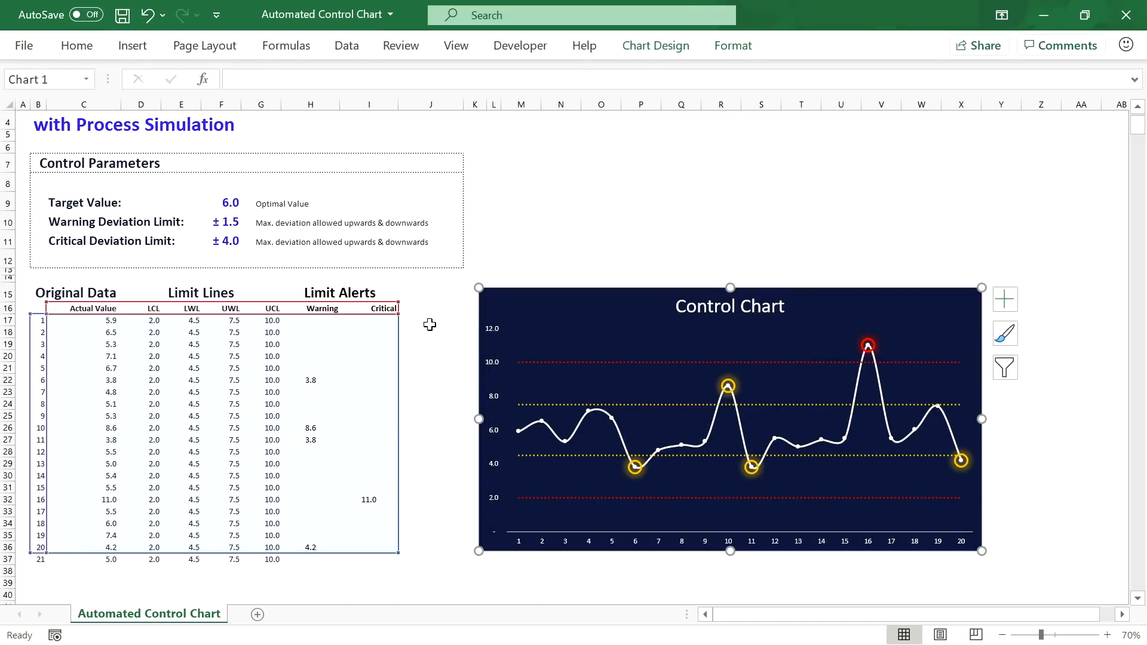
Step: Zoom the sheet to 100% and select J17 for a test formula
click(1107, 635)
click(1107, 635)
click(1107, 635)
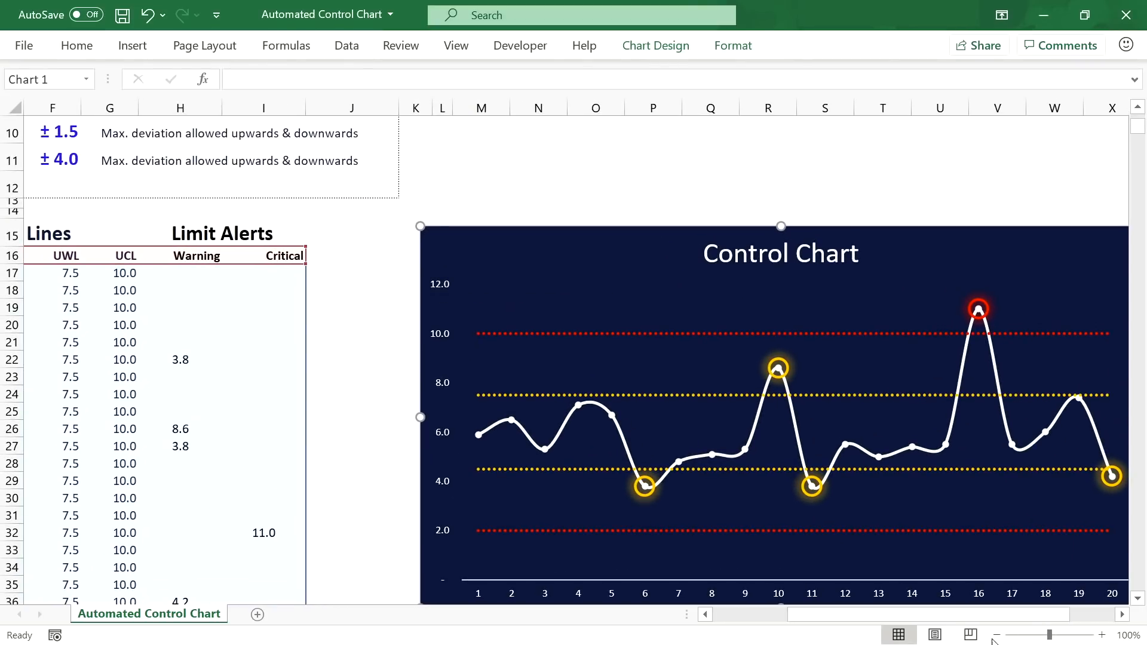
drag(932, 614, 869, 614)
scroll(589, 396, down, 1)
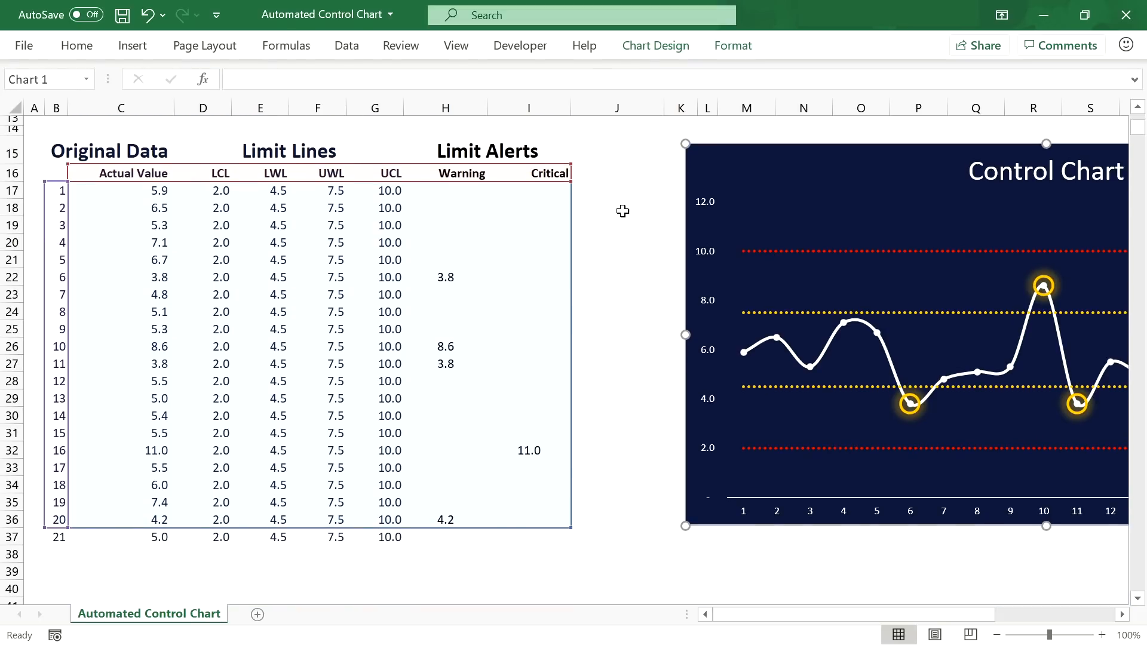
click(615, 190)
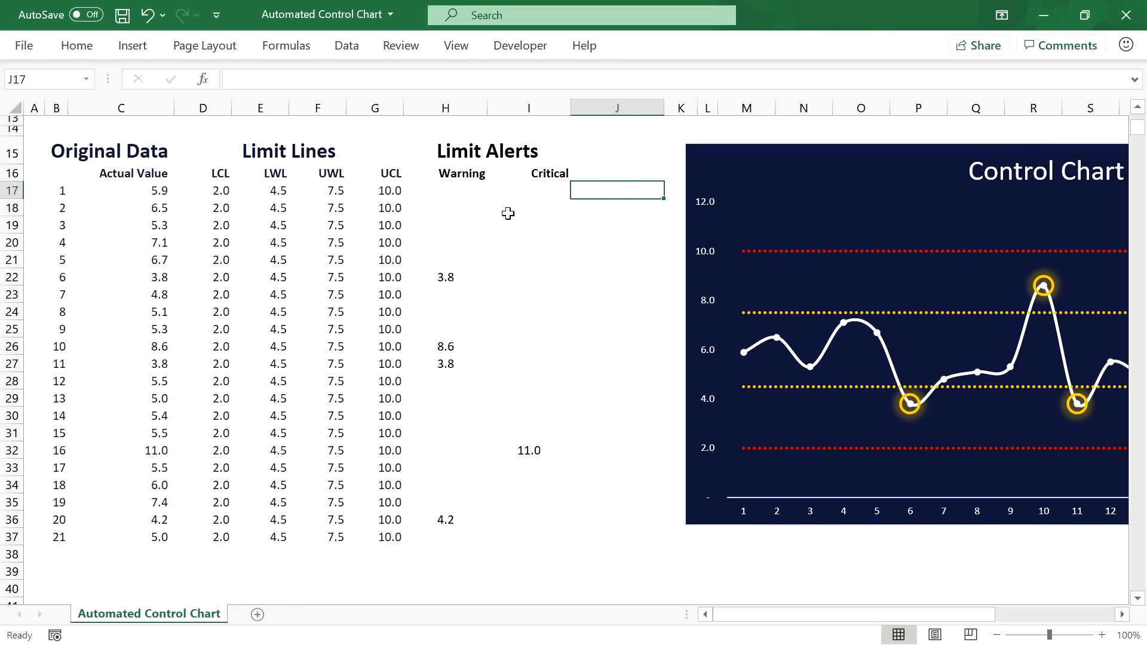
click(138, 190)
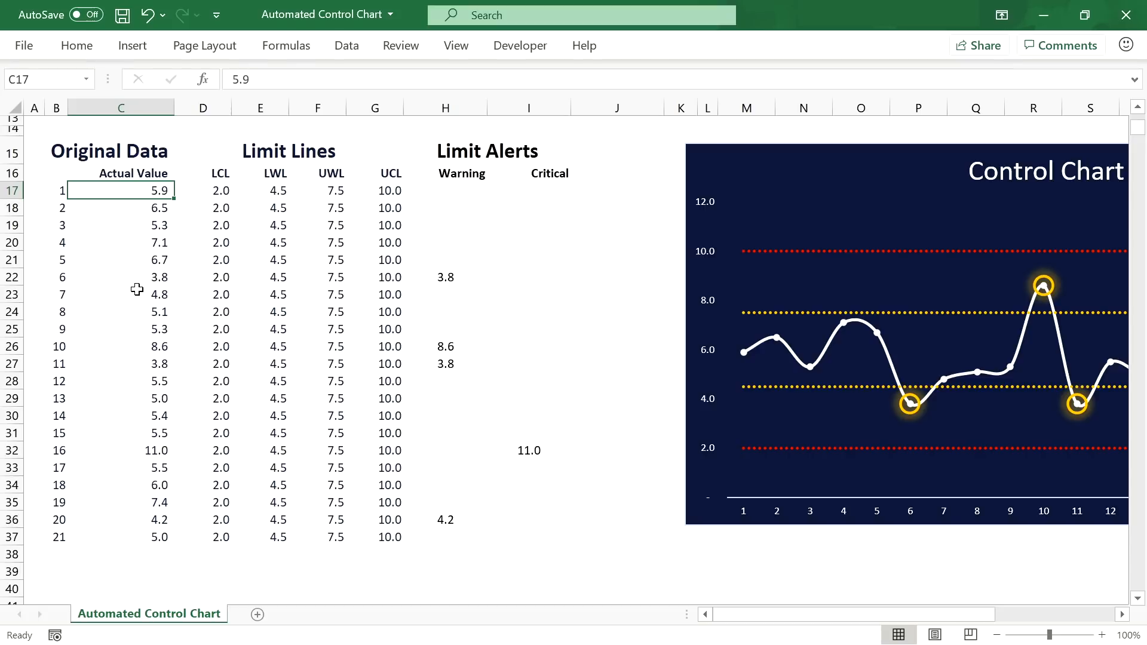
click(628, 192)
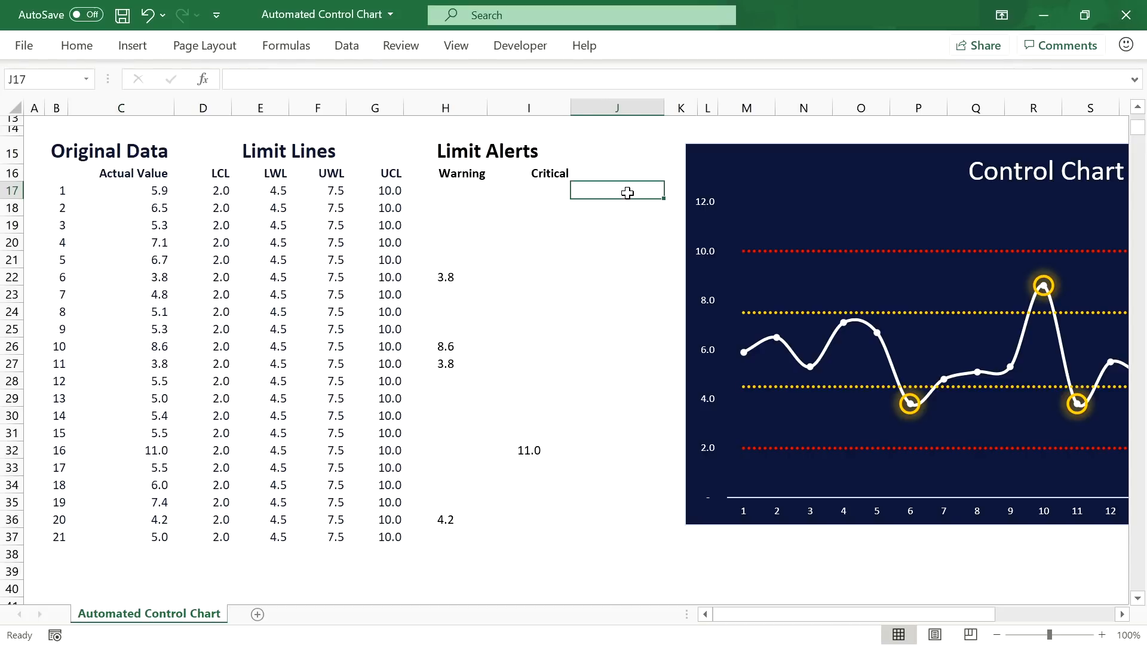
Step: Type =OFFSET(C17,,,COUNT(C17:C1016)) into J17 as a test spill formula
text(=OFFSET()
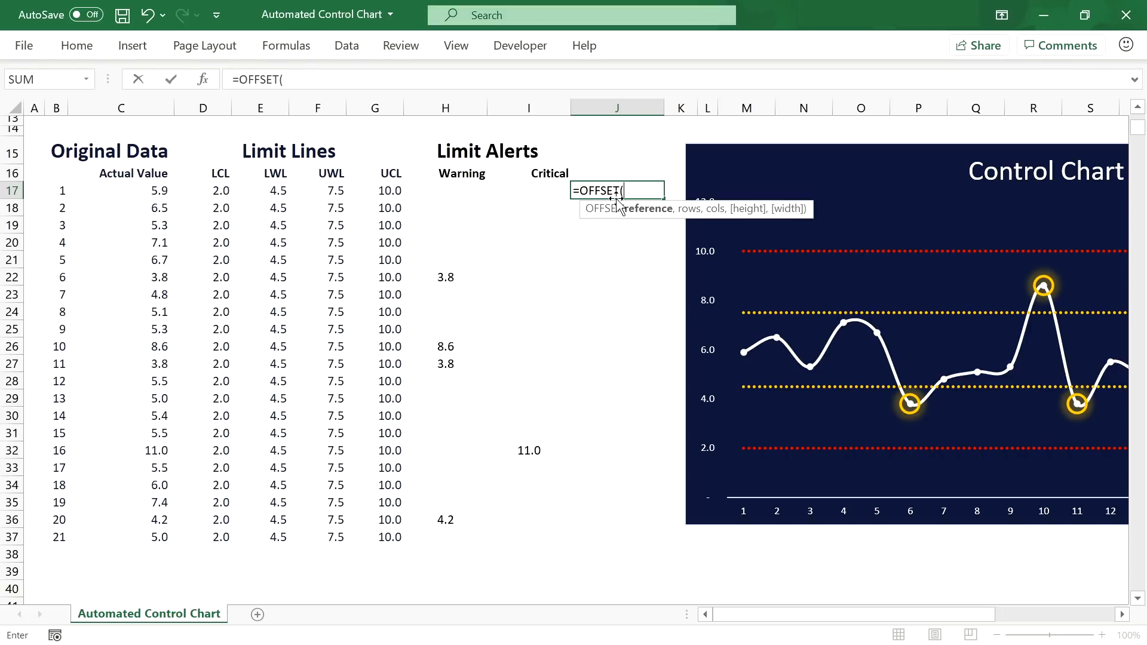
click(139, 191)
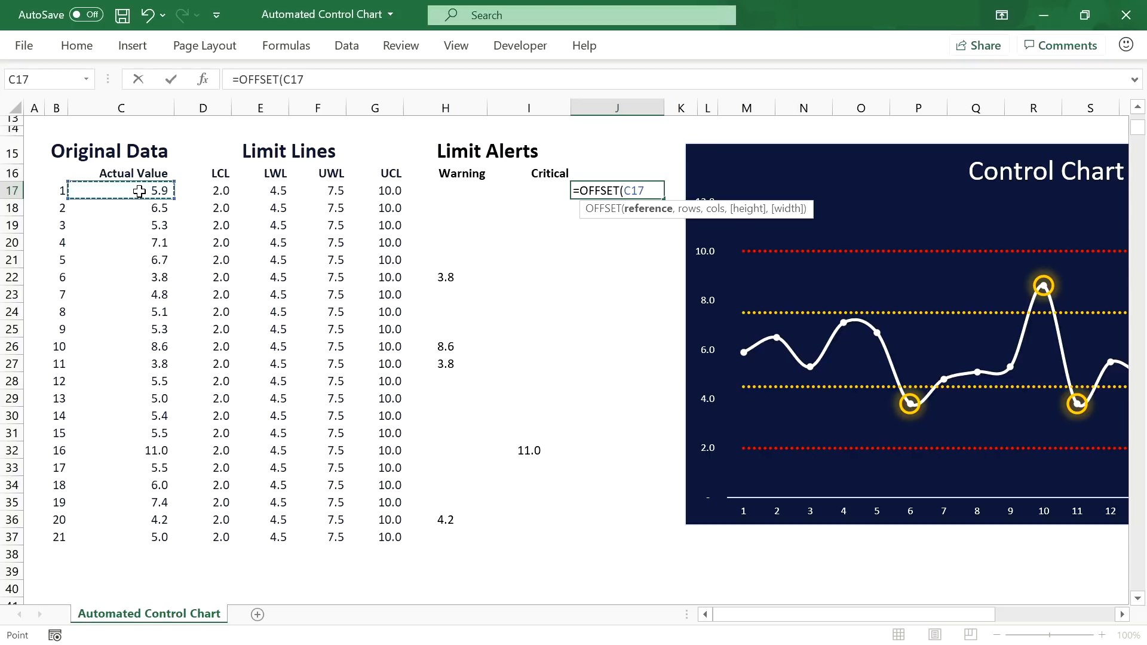
text(,)
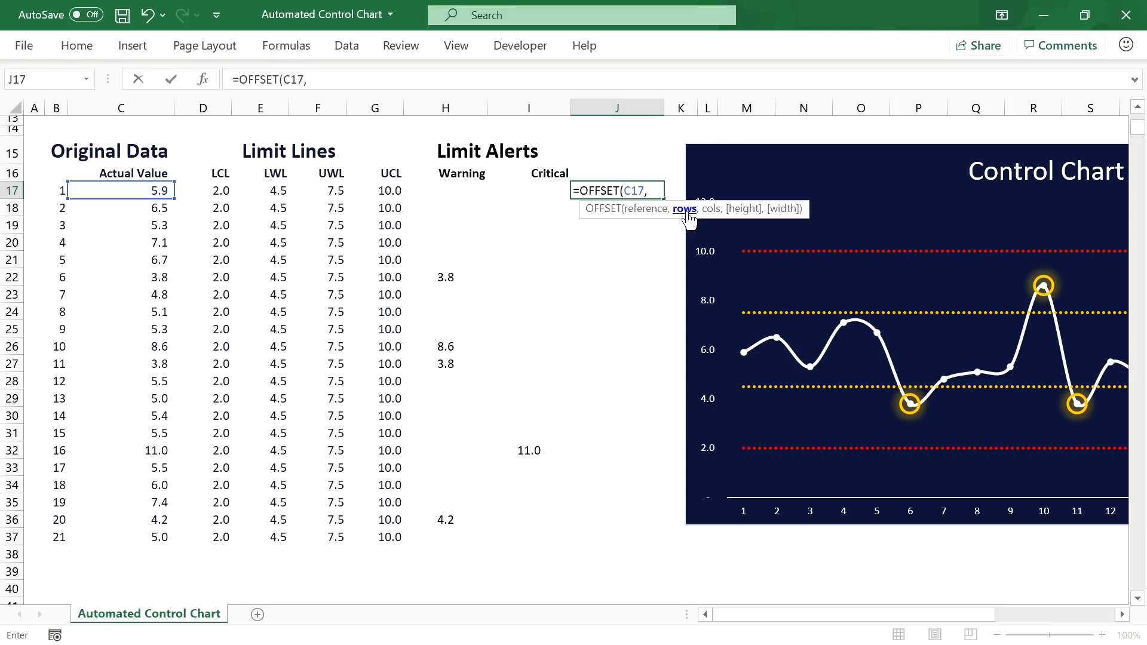
text(,,)
text(COUNT()
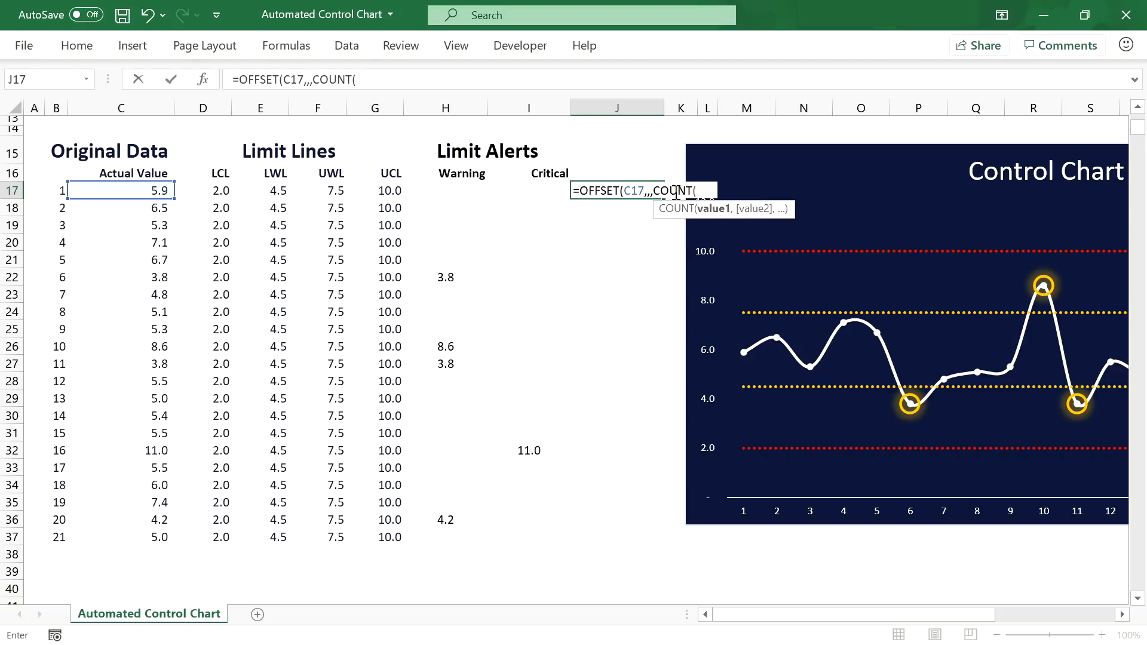
click(137, 190)
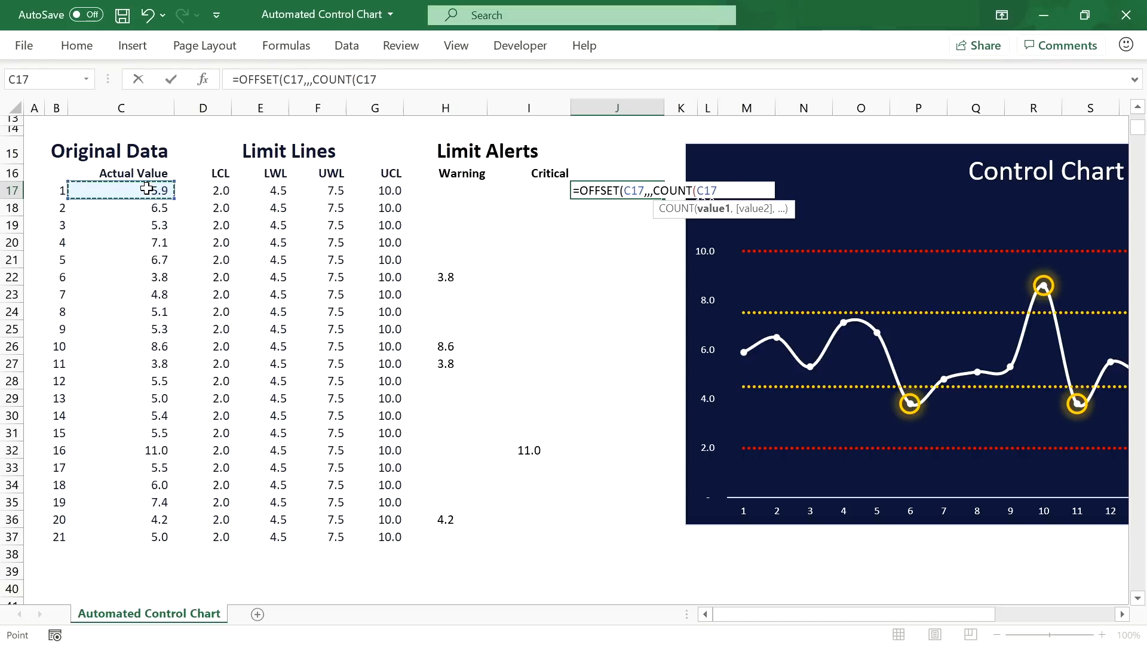
key(F8)
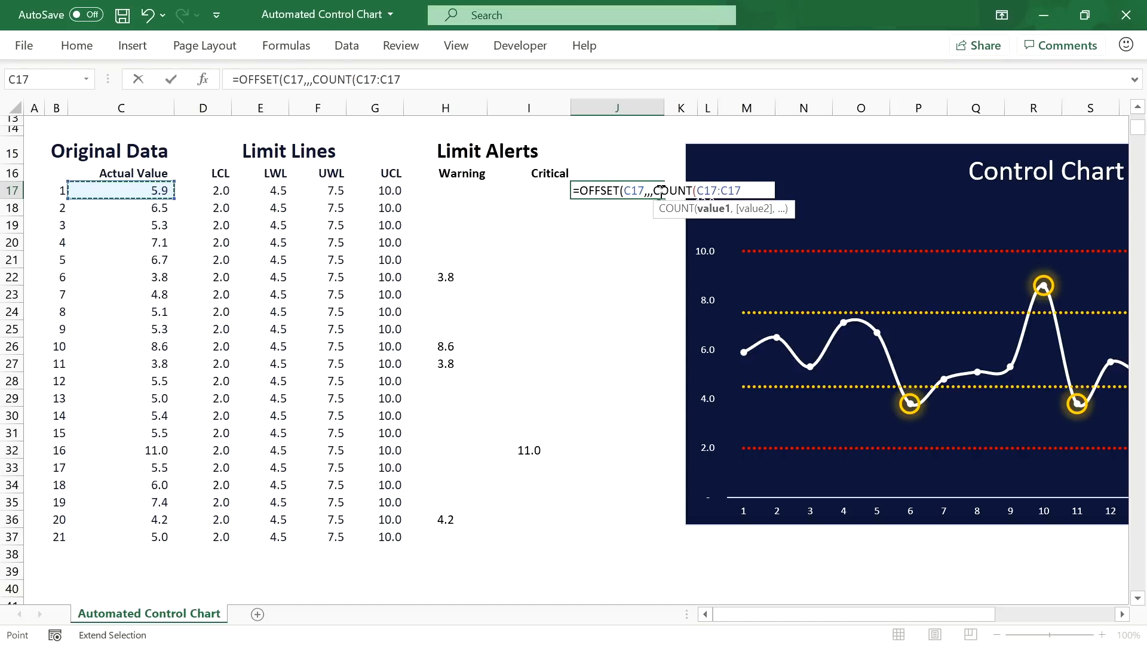
text(C1016))
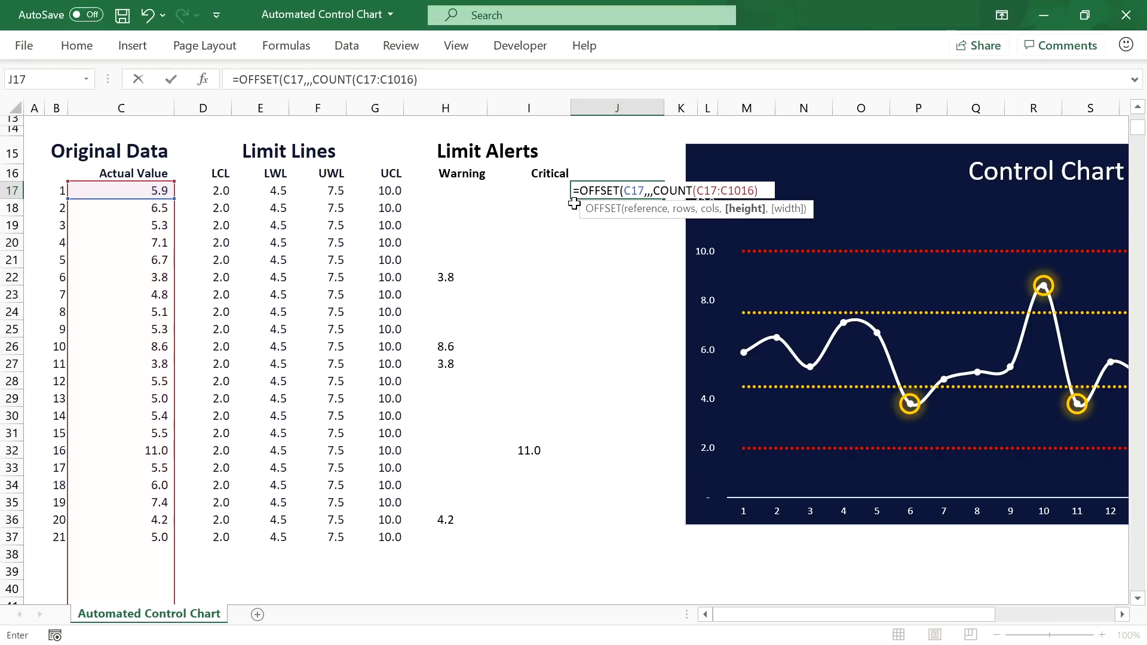
text())
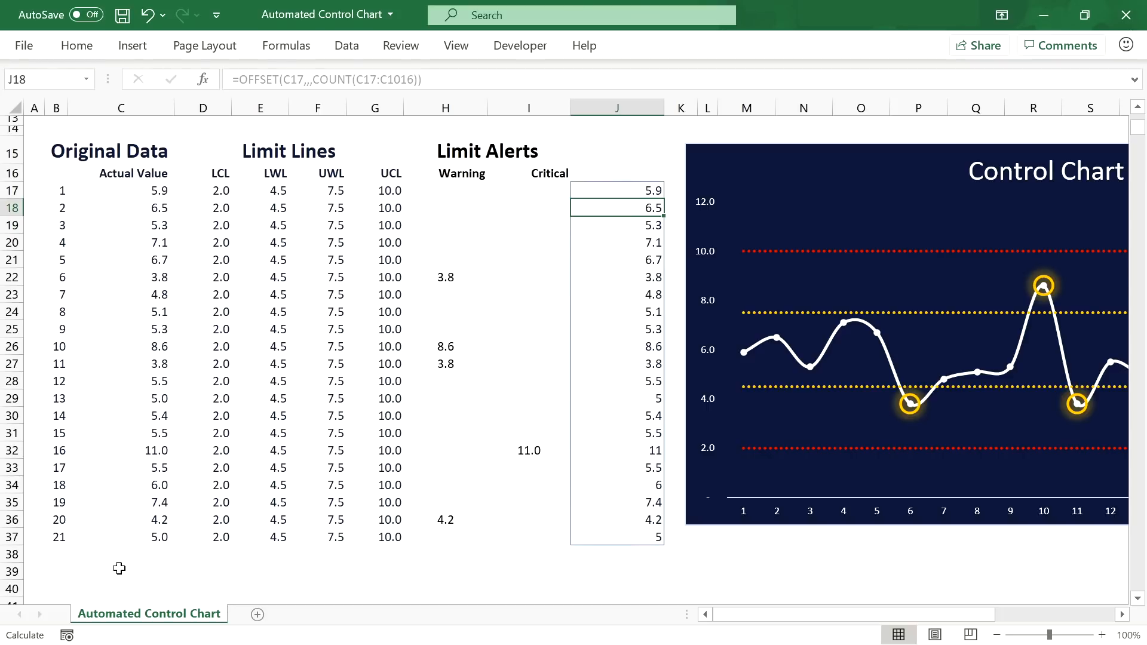
Step: Enter readings 10, 5 and 6 into C38:C40 as samples 22–24
click(146, 556)
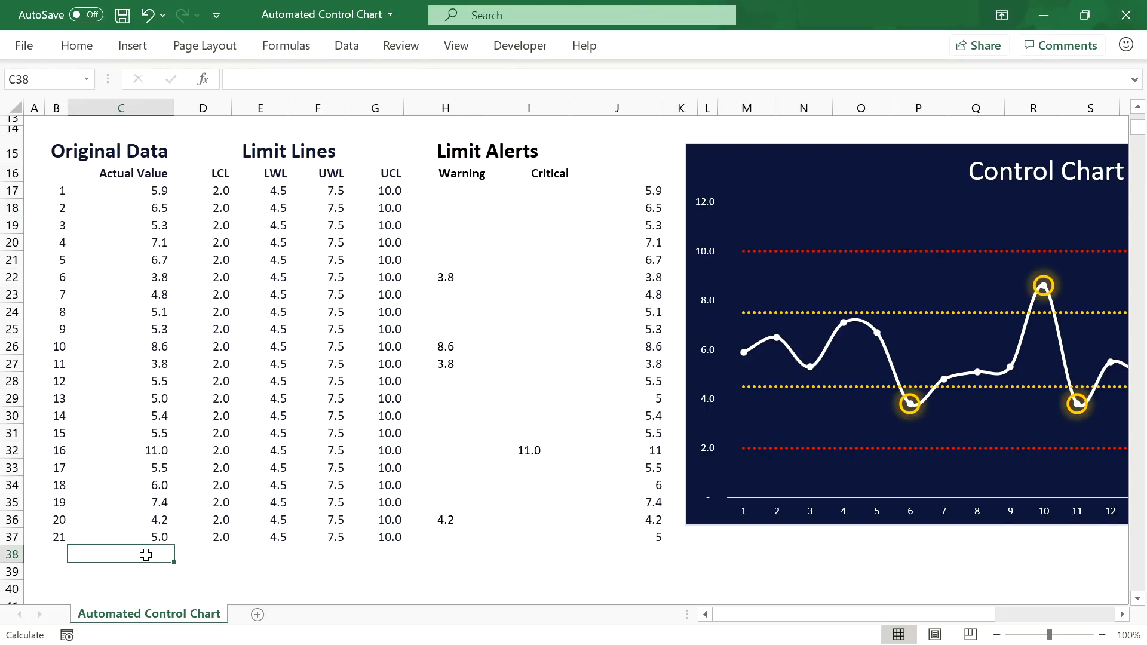
text(10)
key(Return)
text(50)
key(Return)
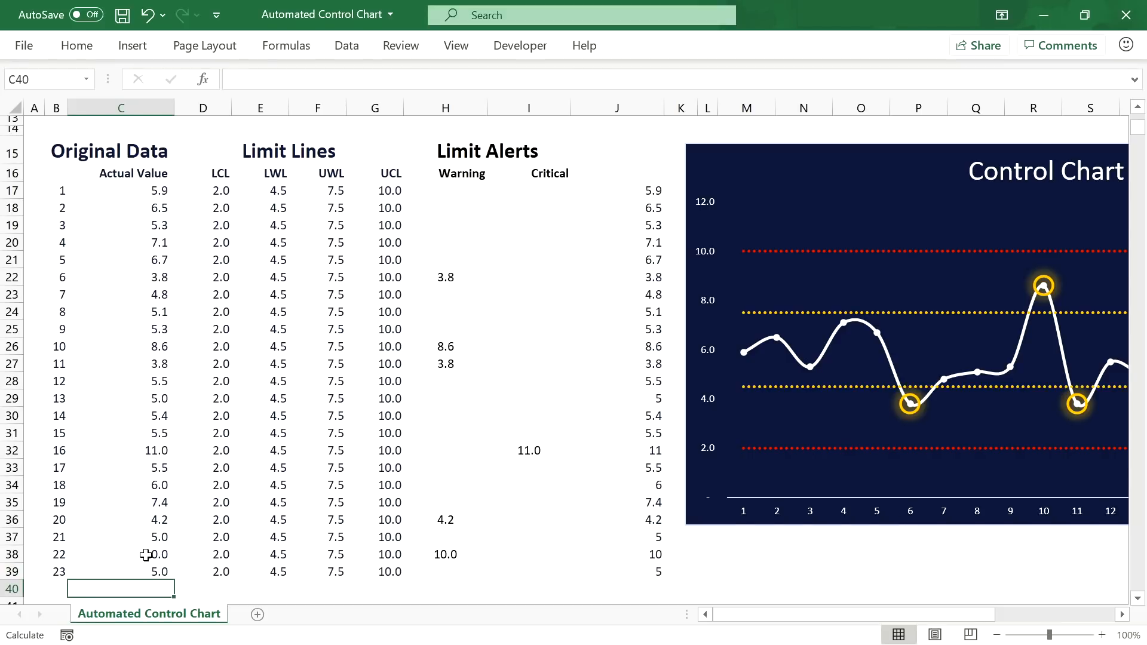
text(6)
key(Return)
Step: Check the spilled values down to J40, then delete the OFFSET formula in J17
scroll(574, 314, down, 1)
click(631, 318)
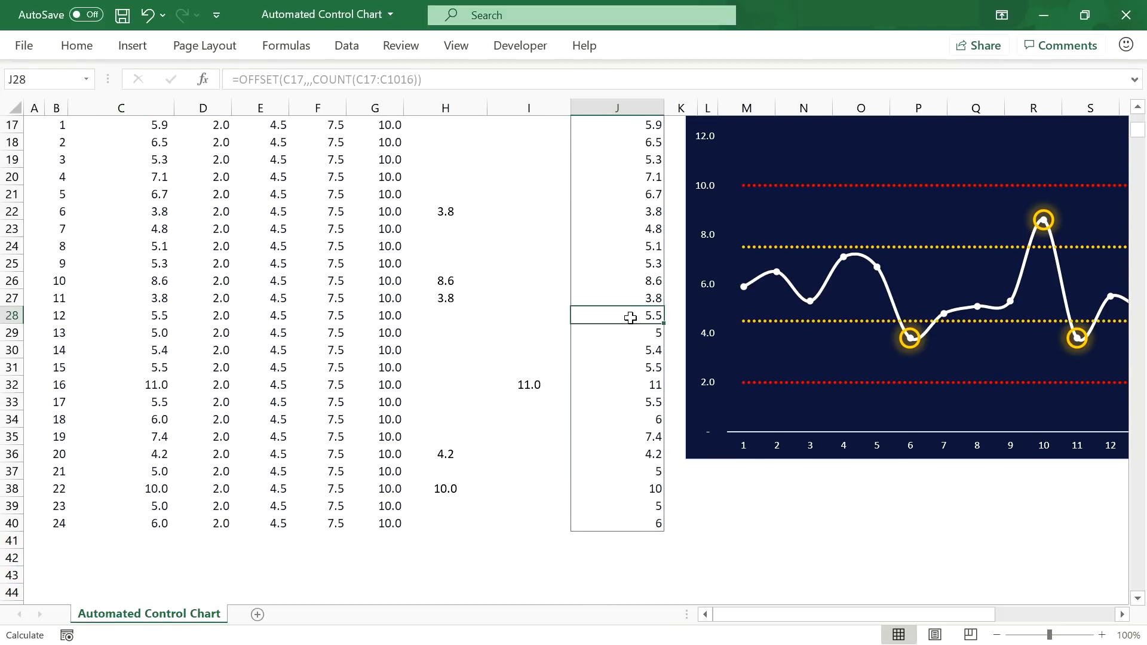
click(634, 522)
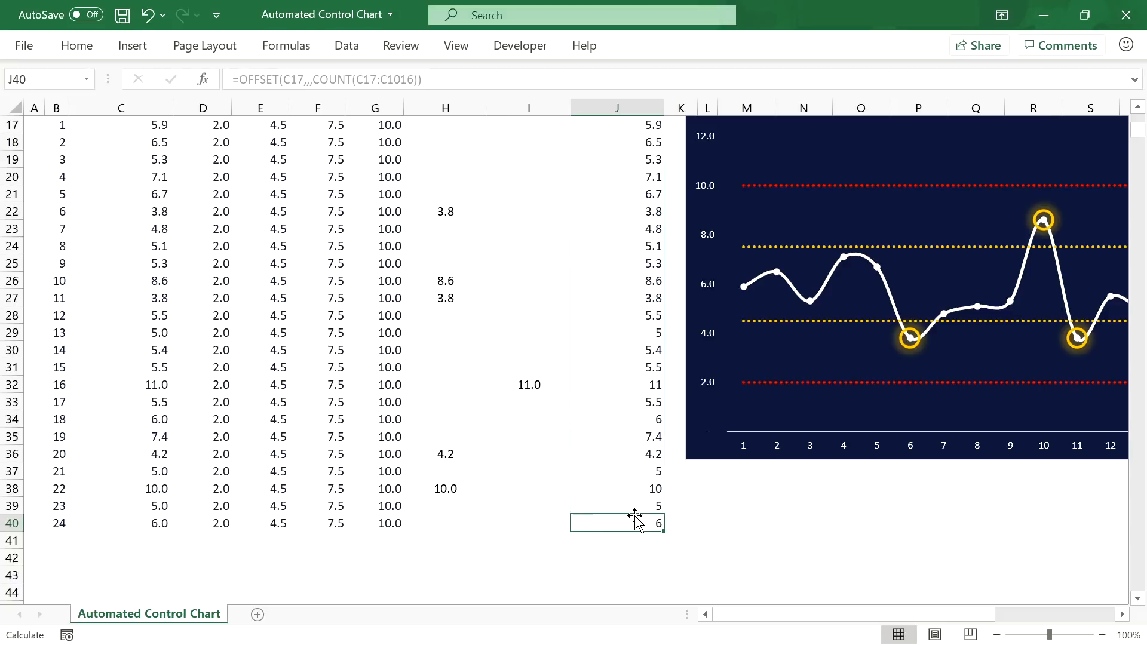
scroll(634, 522, up, 1)
click(645, 181)
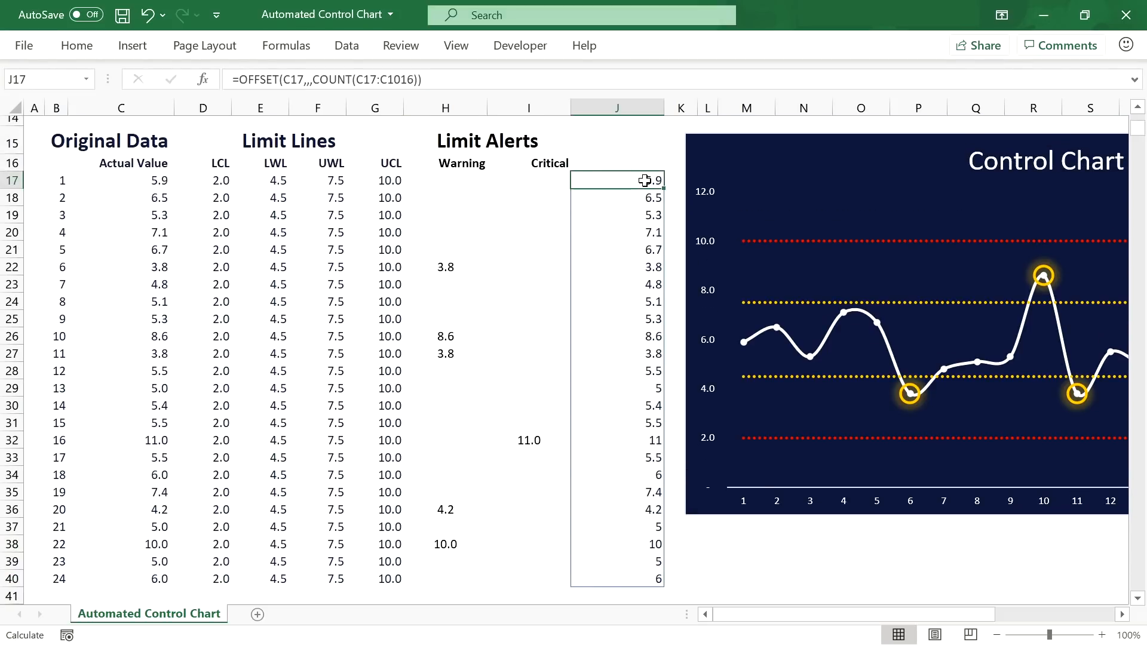
key(Delete)
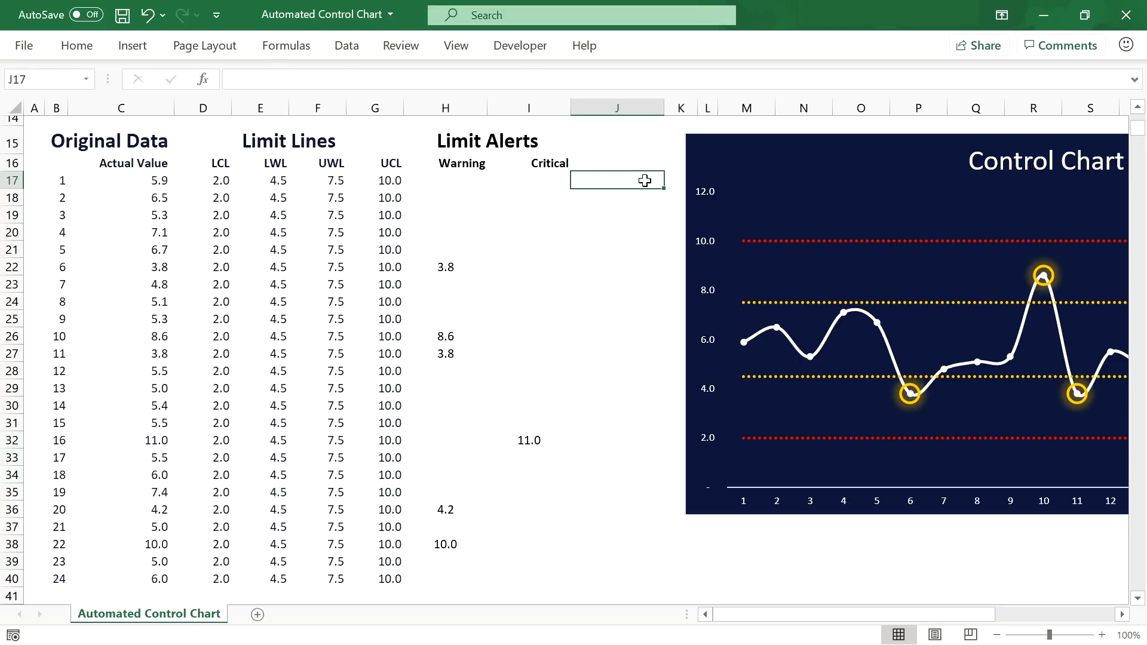
Step: In Name Manager, start a new name Actual_Value and clear its default C16 reference
click(152, 163)
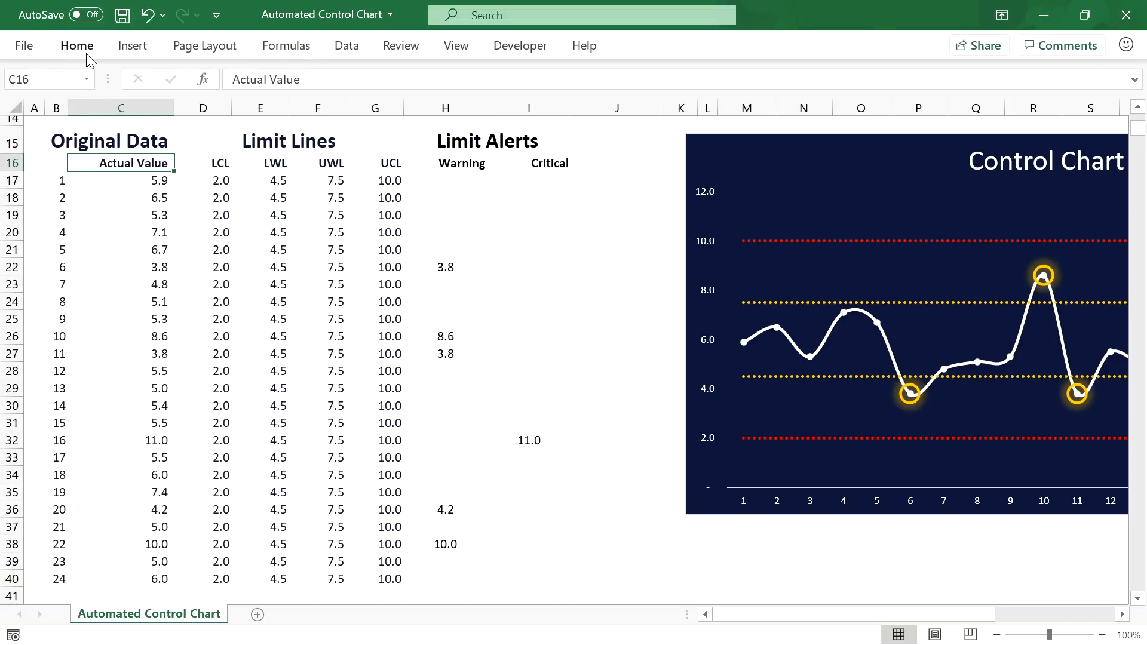
click(278, 47)
click(514, 97)
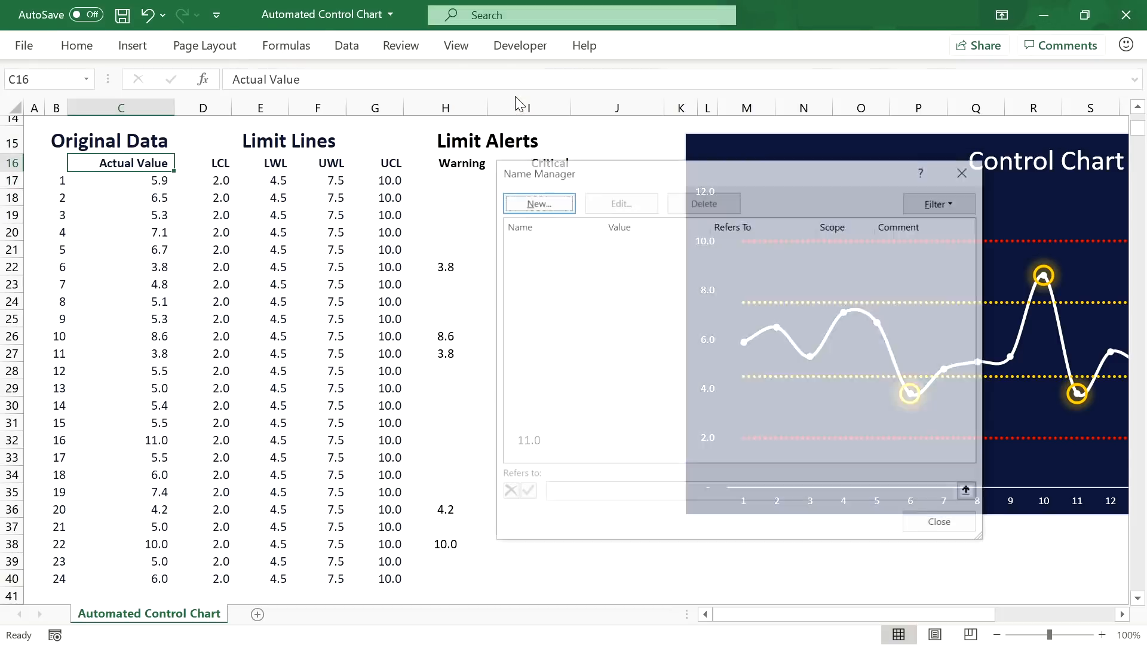
drag(614, 179, 629, 187)
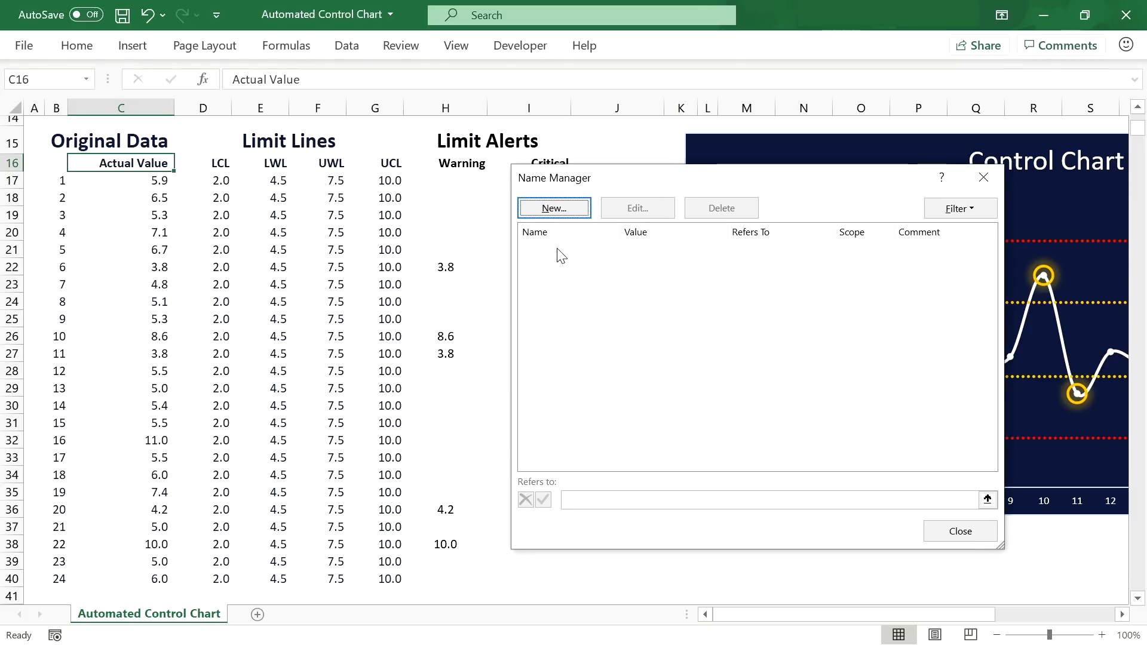
click(560, 213)
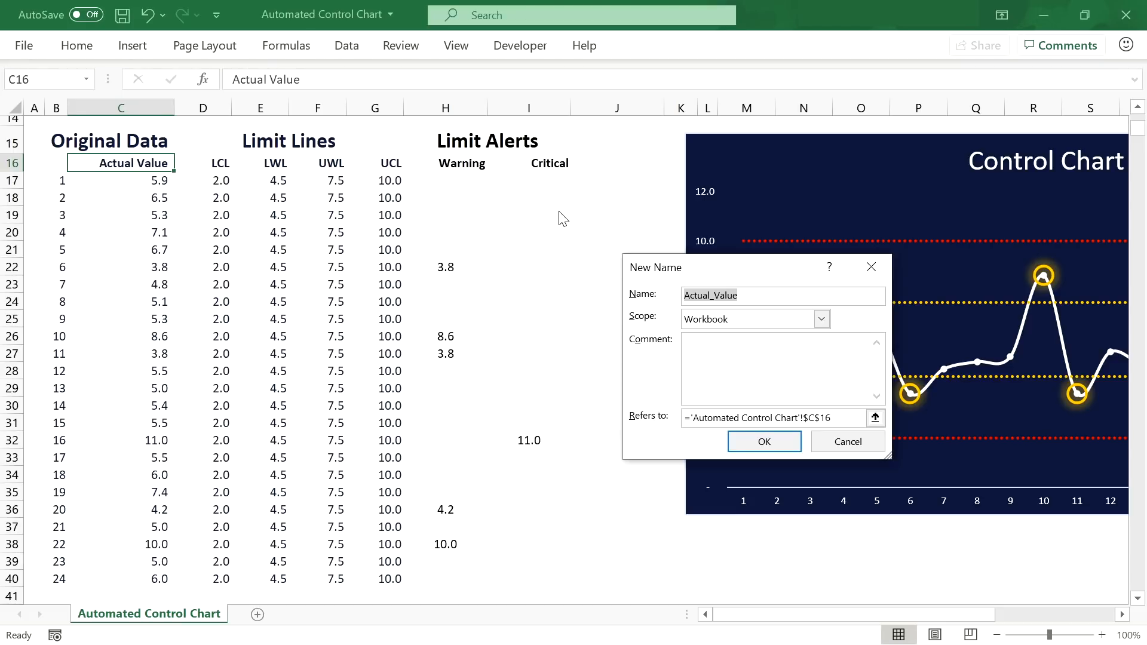
click(718, 294)
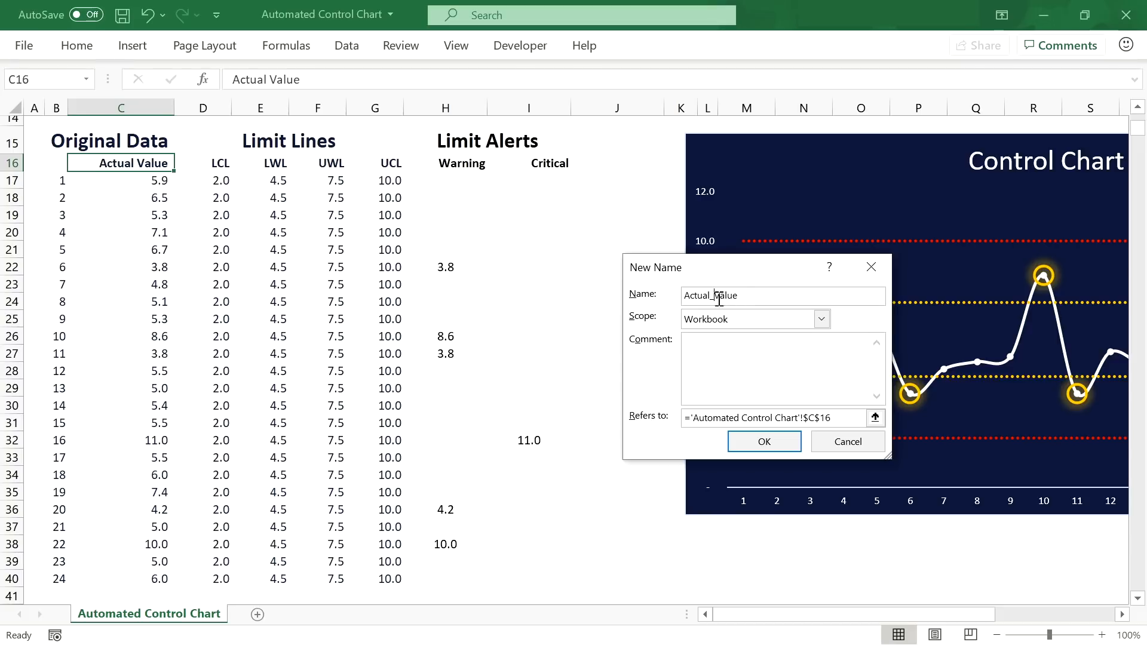
click(751, 296)
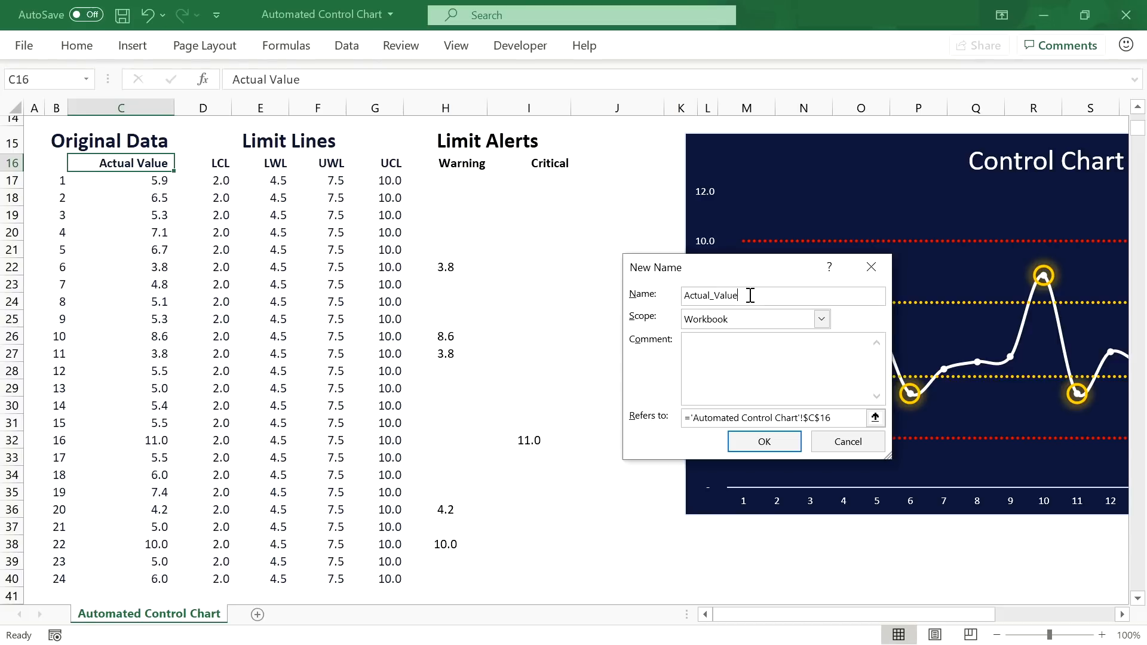
click(839, 417)
drag(832, 418, 695, 422)
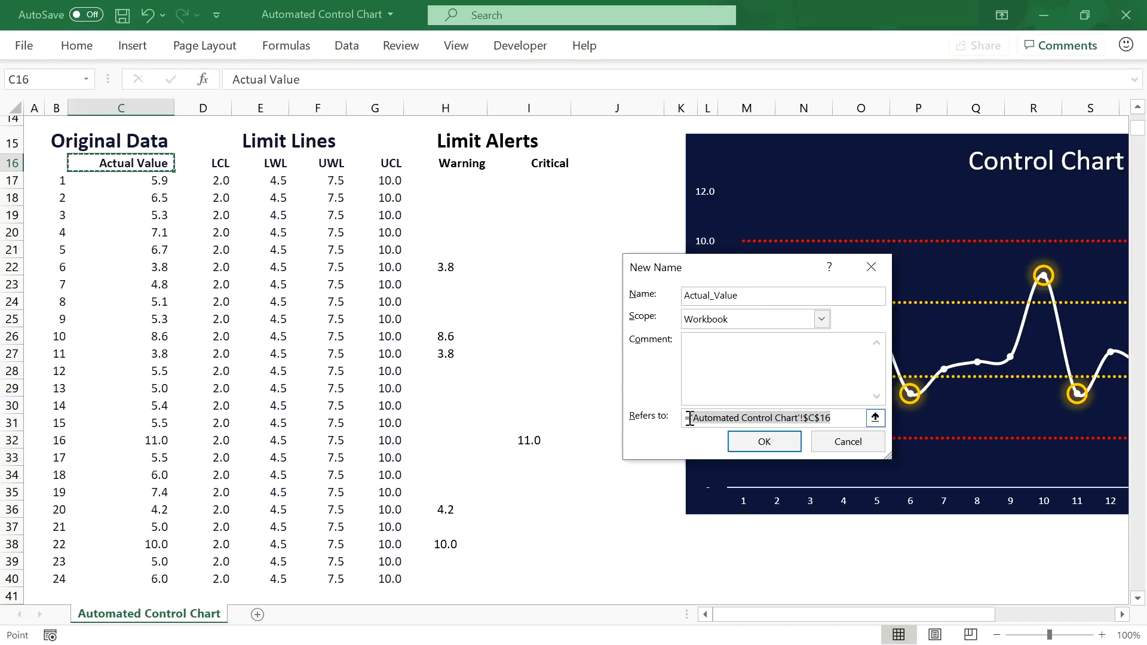
key(BackSpace)
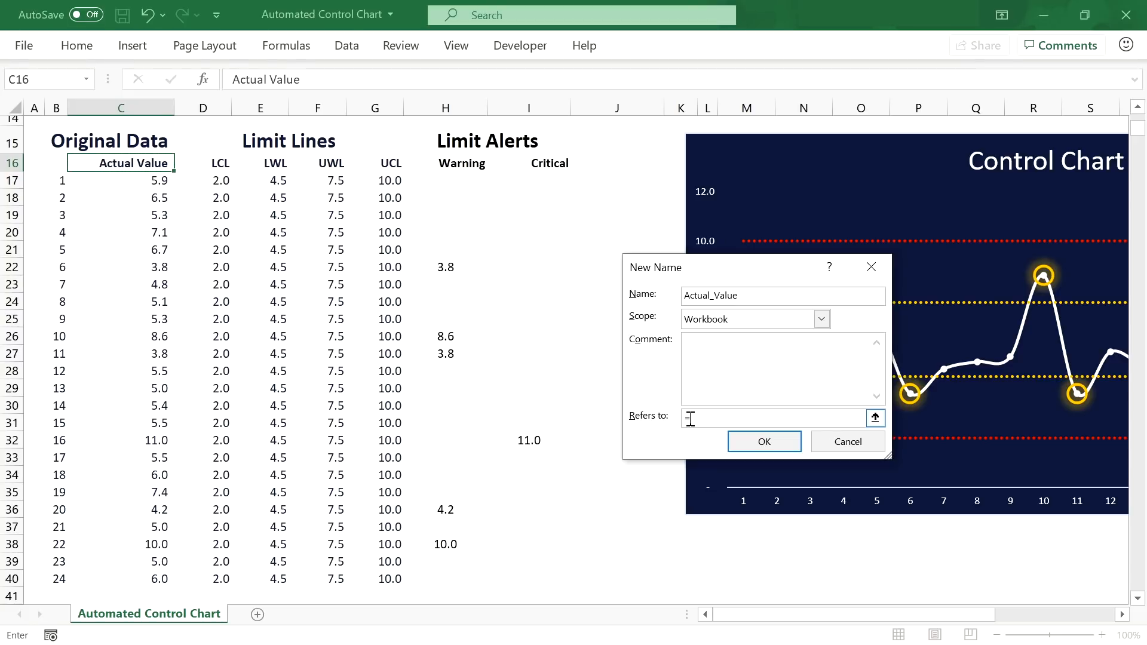
click(875, 417)
drag(894, 310, 1074, 311)
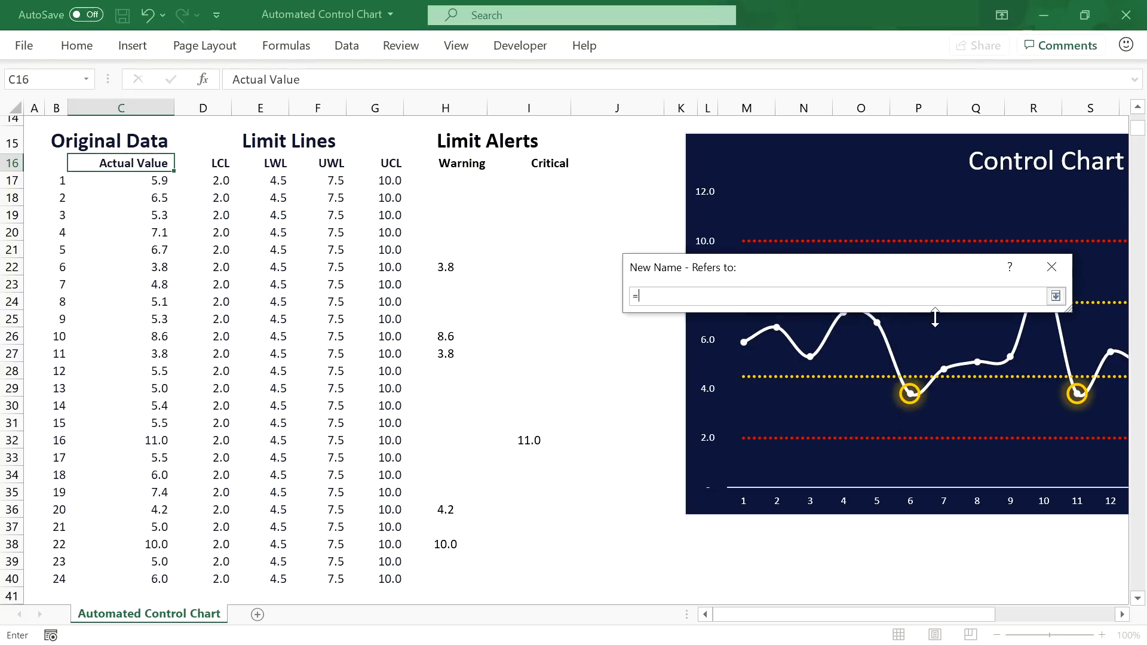
drag(885, 261, 672, 221)
drag(861, 272, 942, 272)
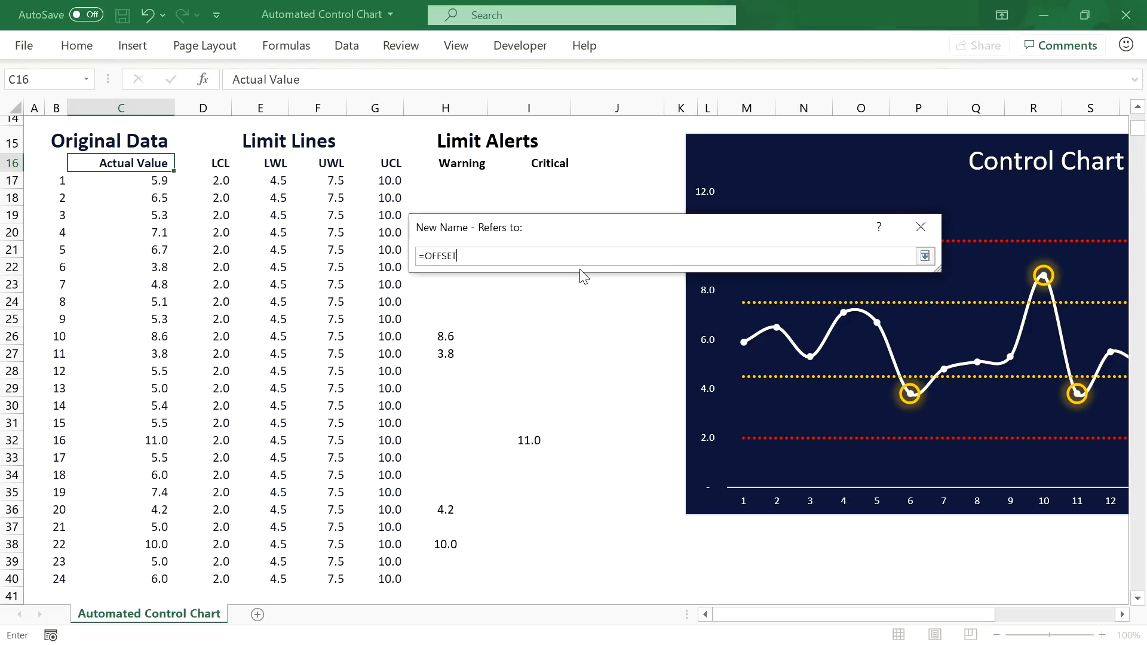
Step: Set Actual_Value to =OFFSET($C$17,,,COUNT($C$17:$C$1016)) and save the name
text(OFFSET()
click(156, 183)
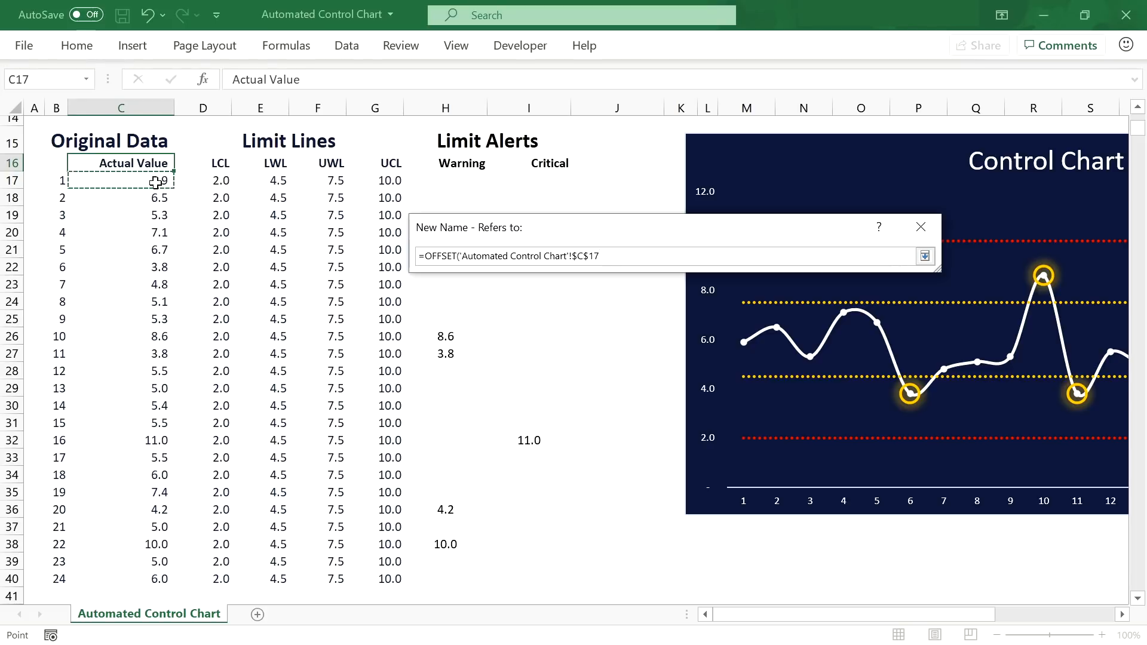
text(,)
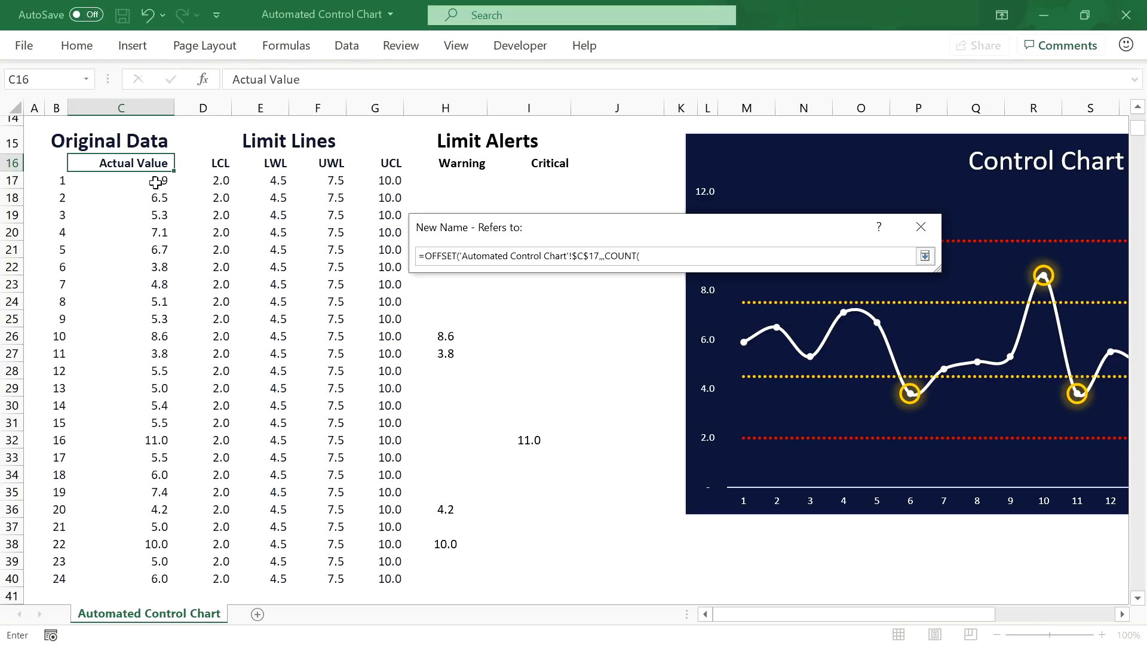
text(,COUNT()
click(156, 182)
key(F8)
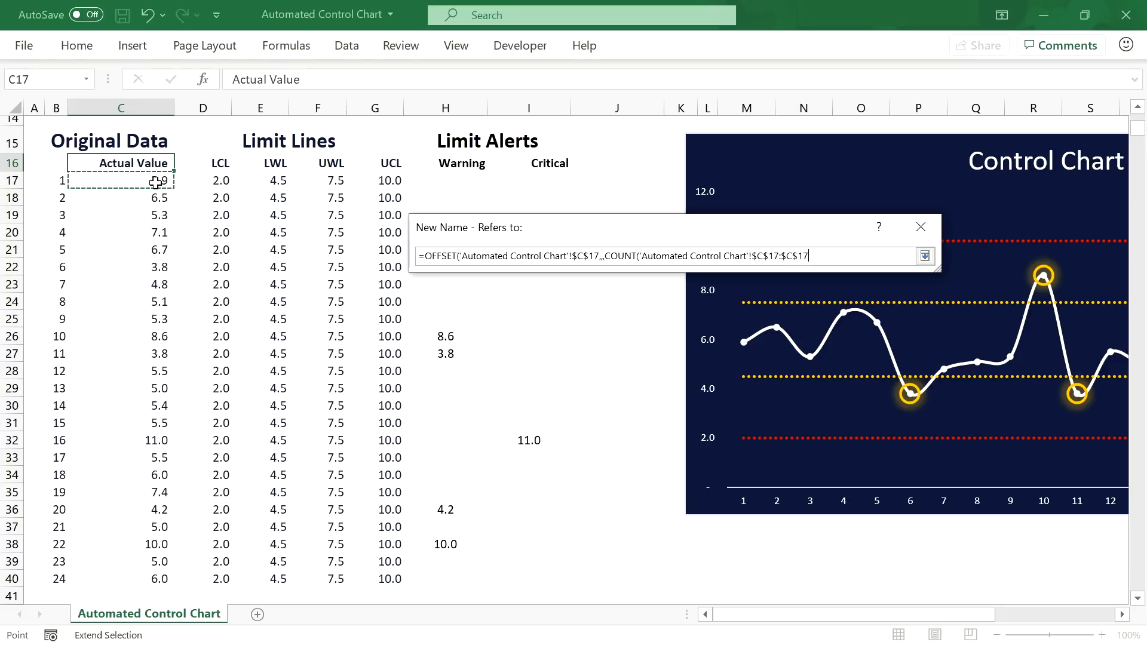
click(805, 255)
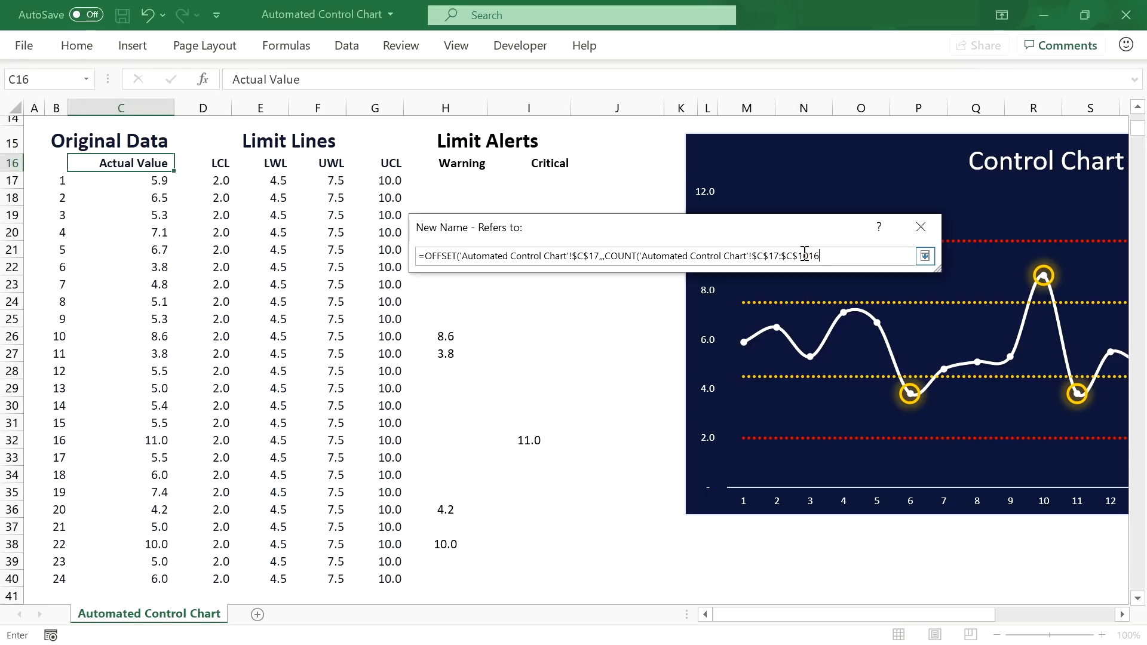
text()))
key(Return)
click(808, 401)
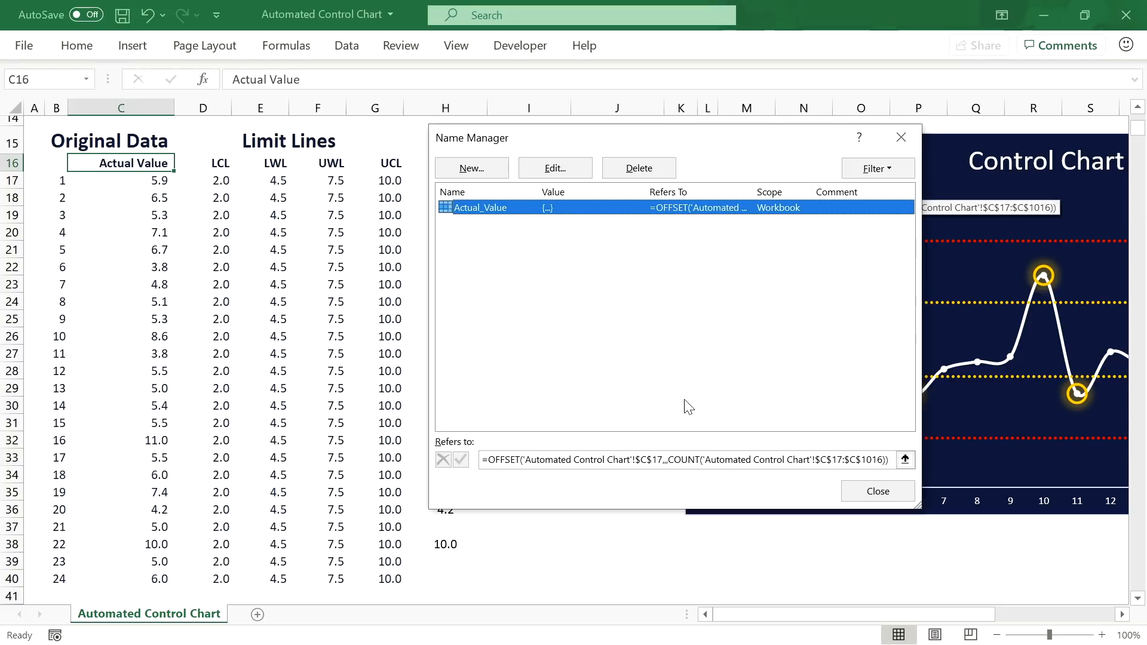
click(665, 465)
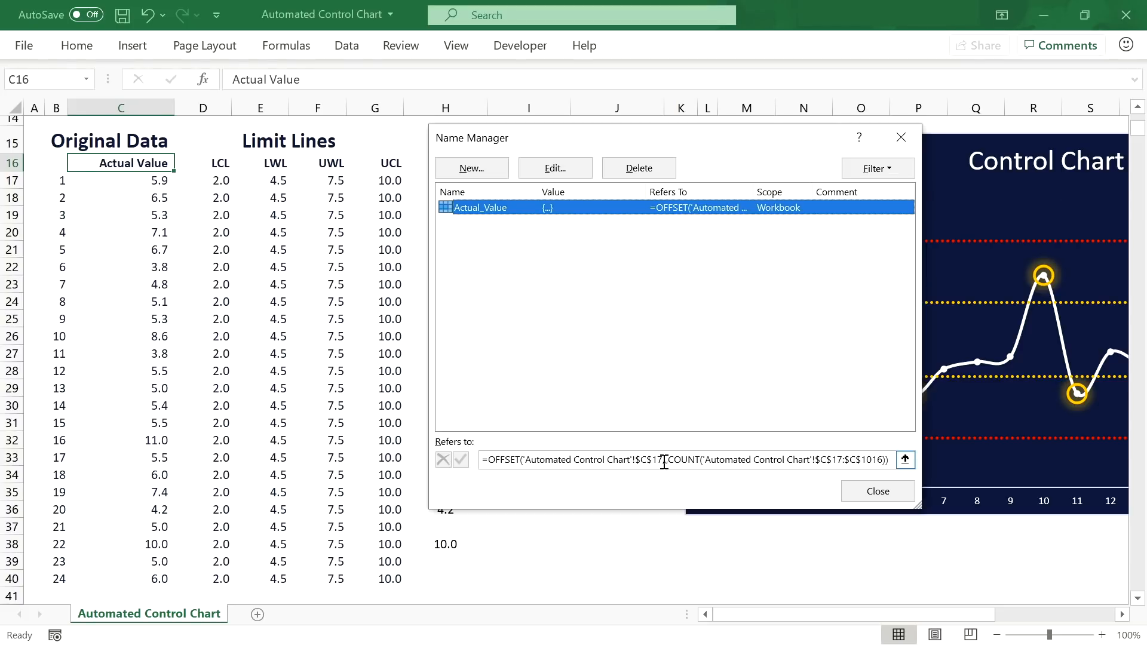
click(664, 462)
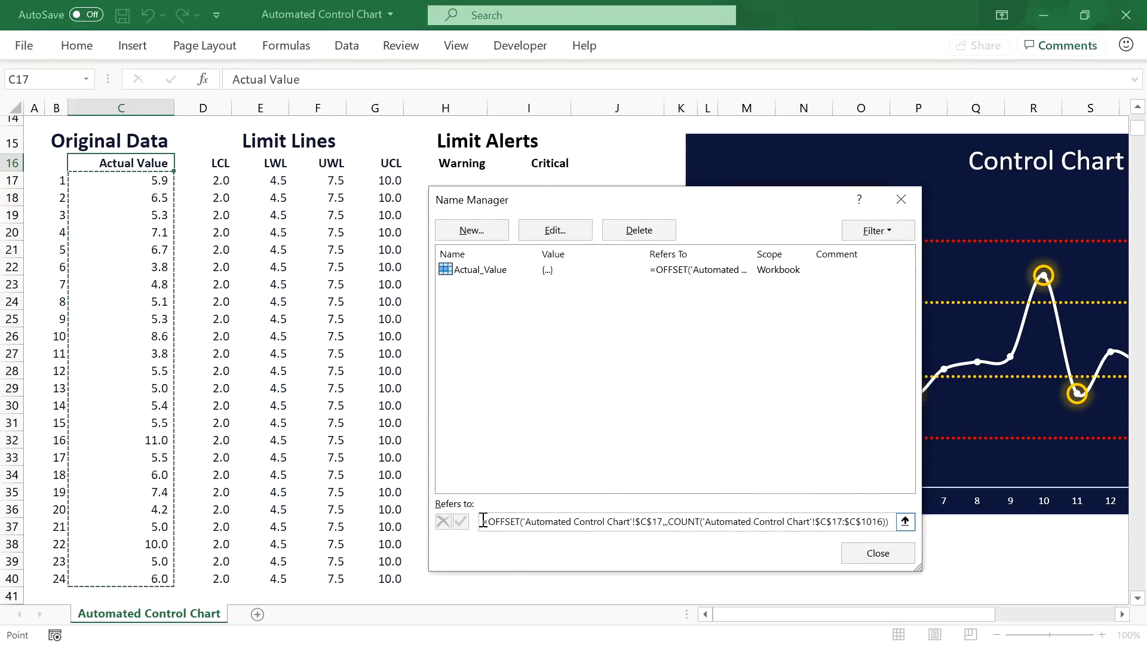
drag(484, 522, 935, 521)
key(ctrl+c)
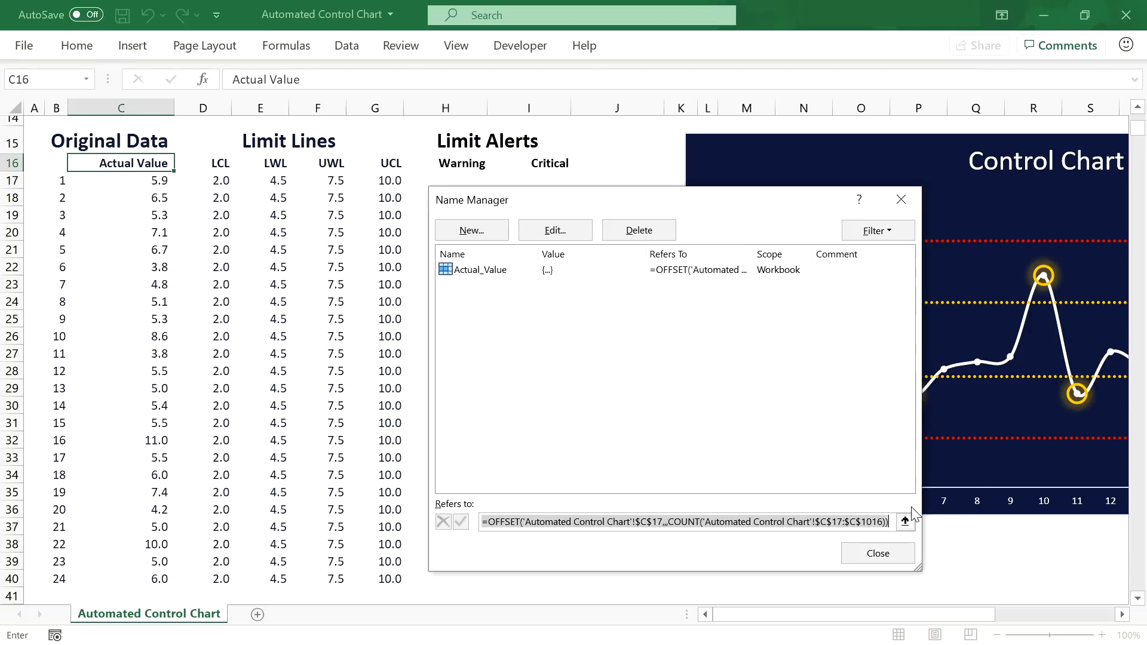
click(472, 230)
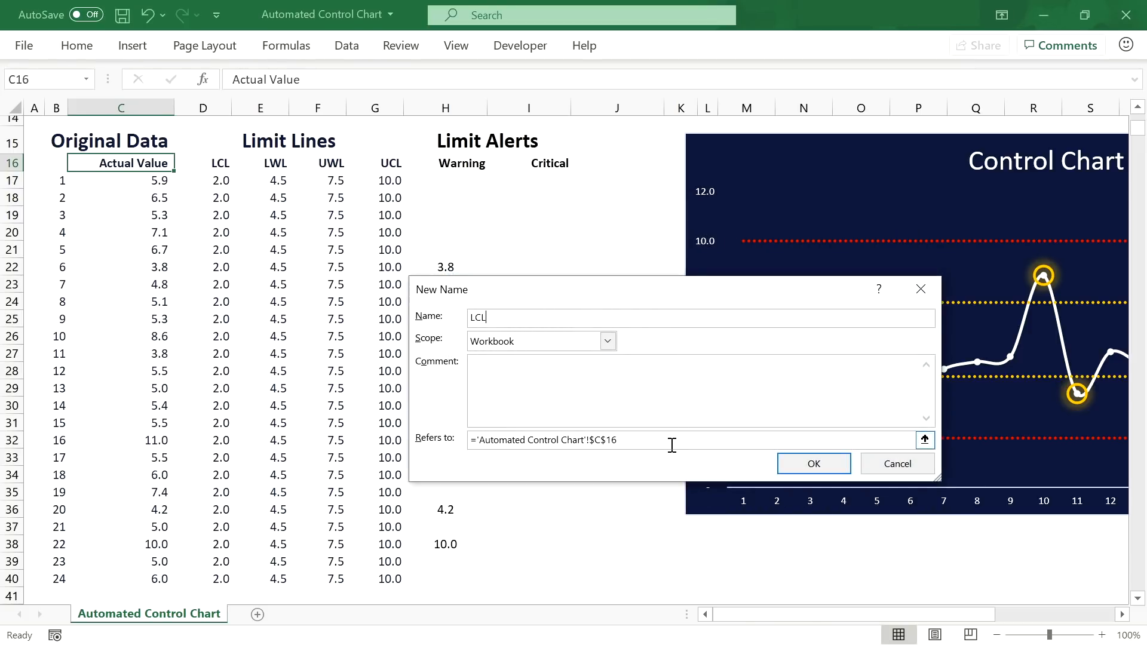
Step: Define LCL with the pasted OFFSET/COUNT formula, starting at column D
drag(671, 441, 469, 441)
key(ctrl+v)
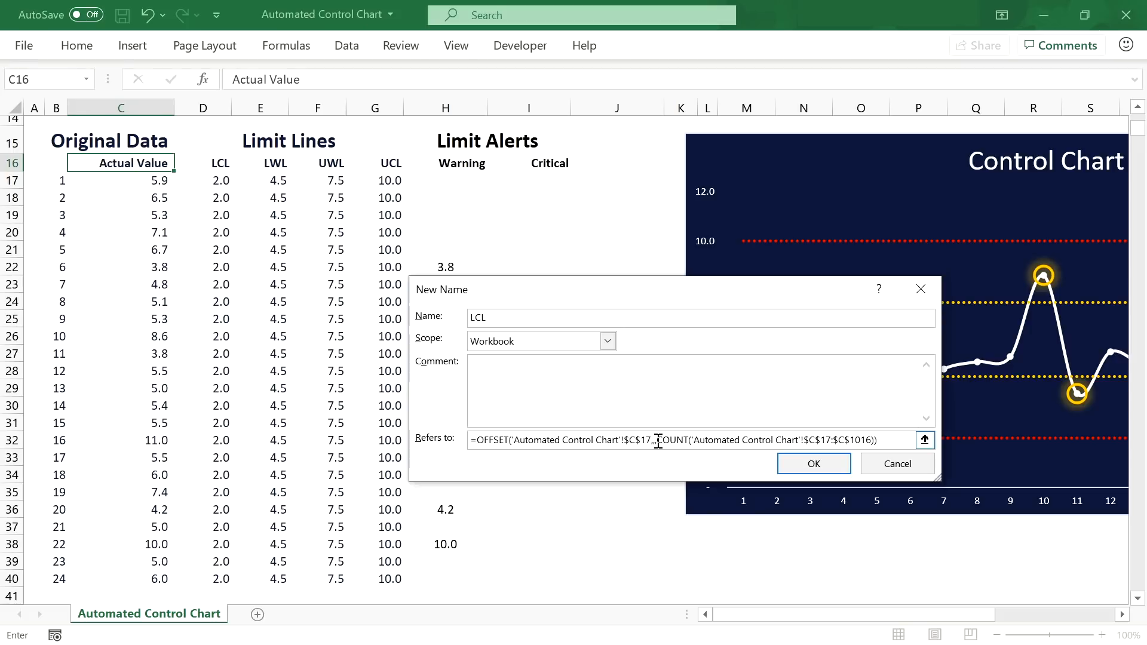
drag(657, 441, 896, 441)
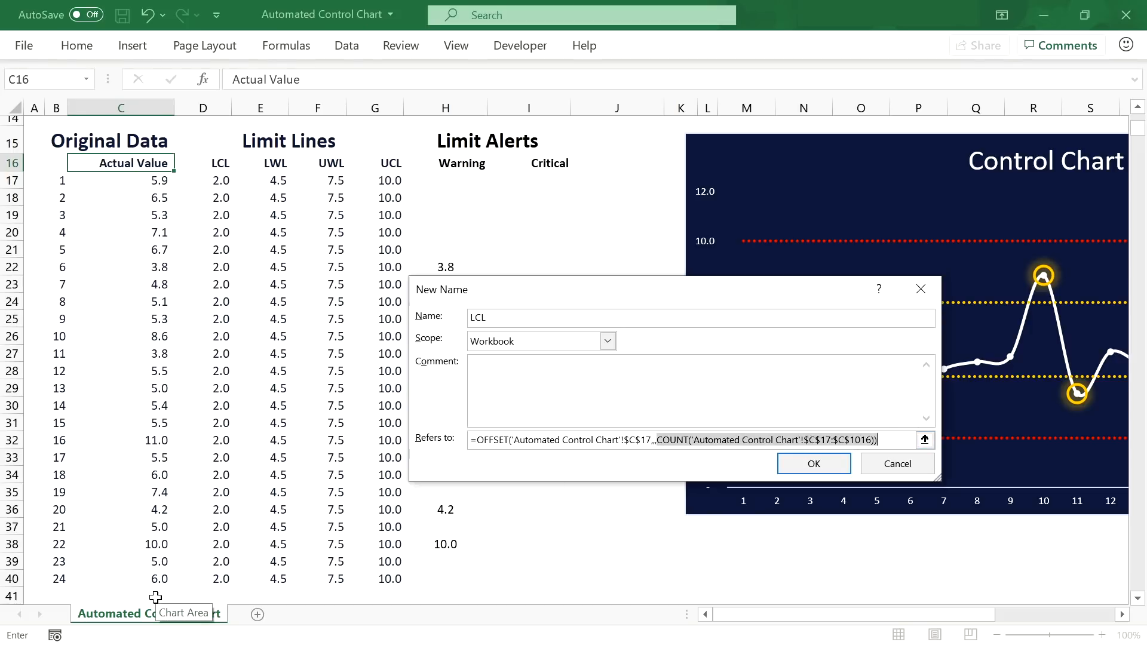
drag(629, 440, 635, 440)
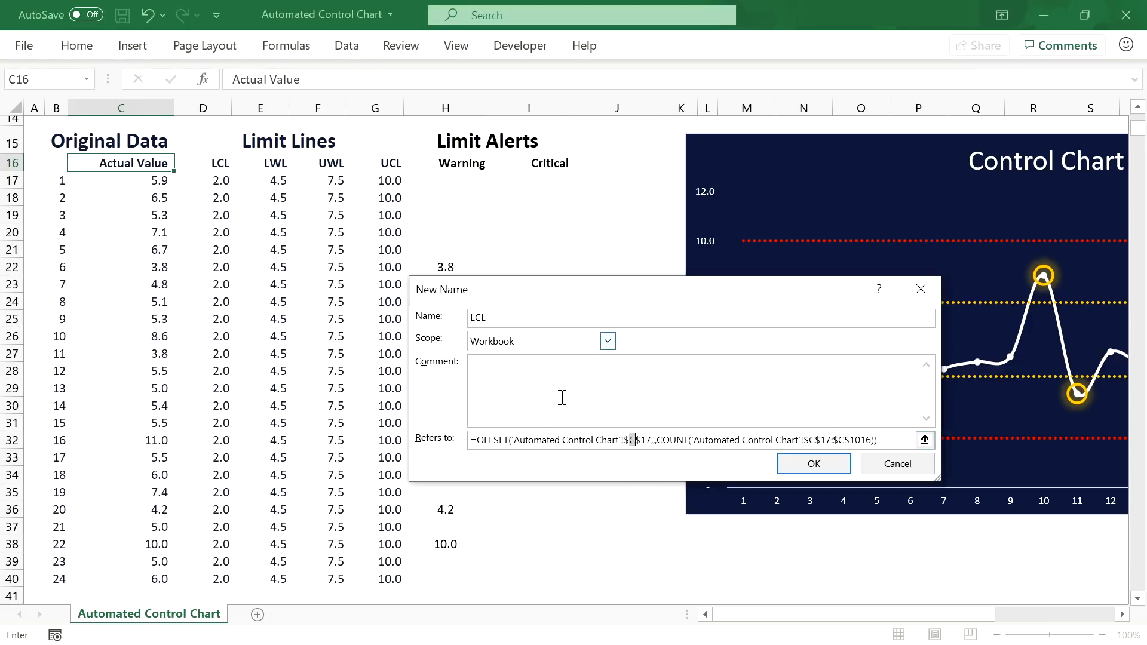
text(D)
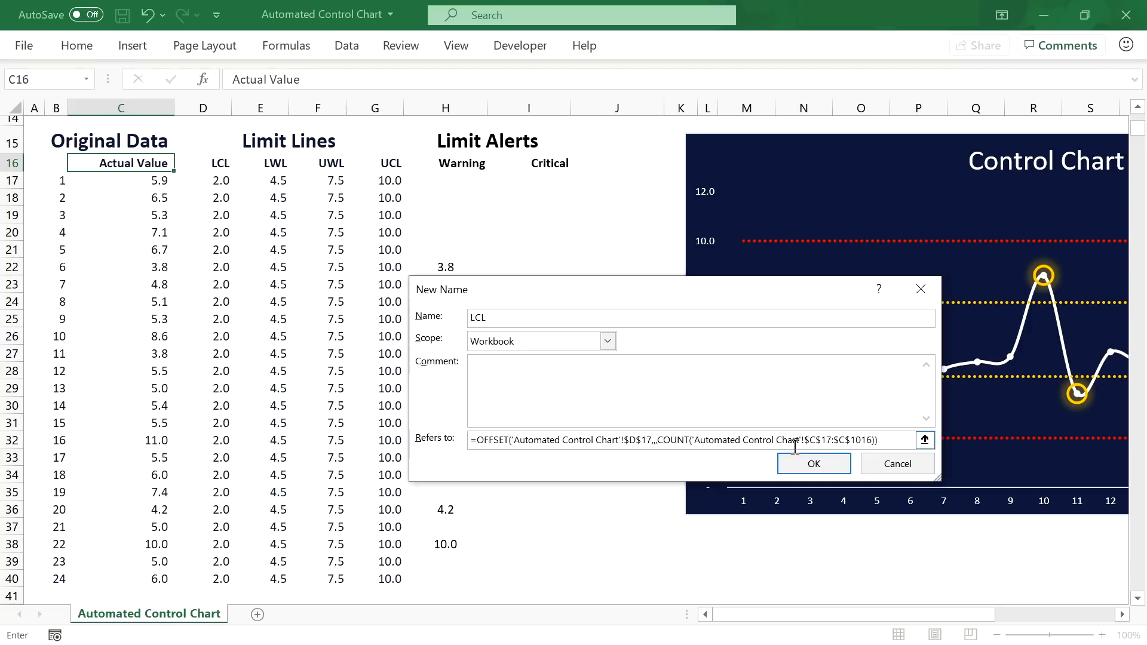
click(812, 461)
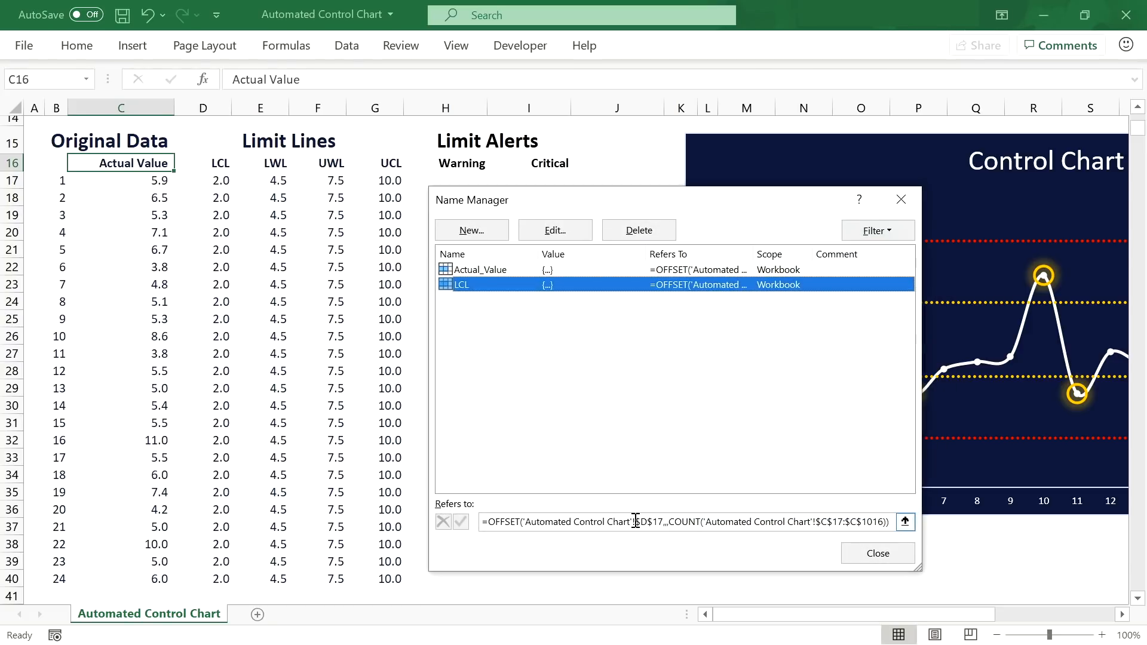
click(636, 522)
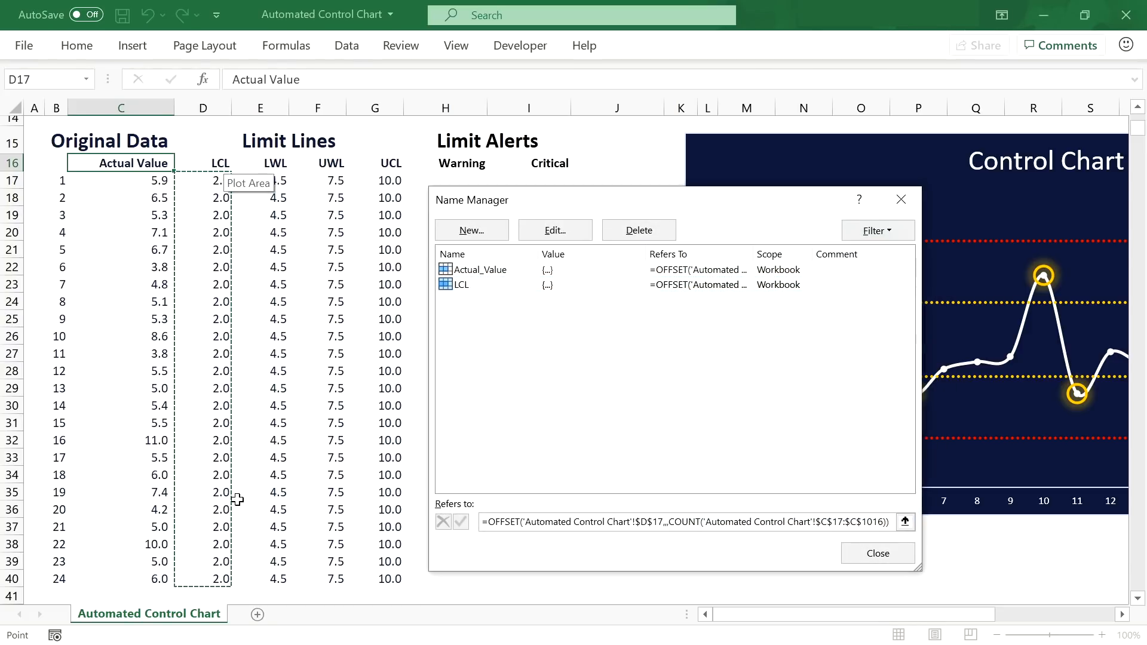
Step: Add the LWL name with the OFFSET formula pointing at column E
click(472, 230)
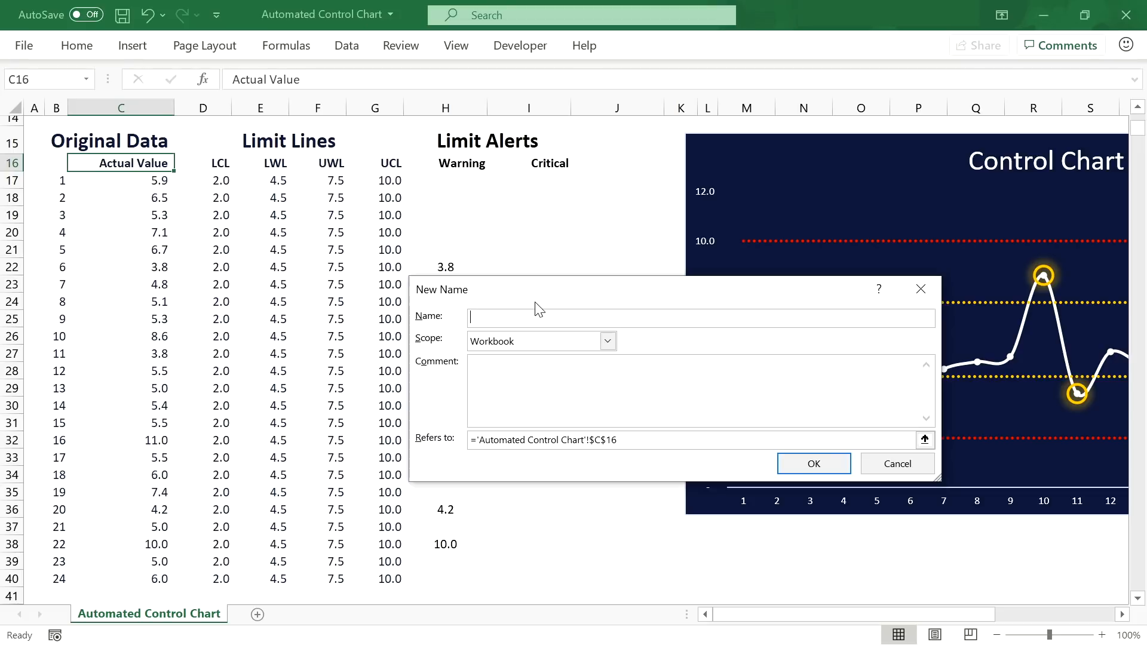
text(LWL)
click(632, 439)
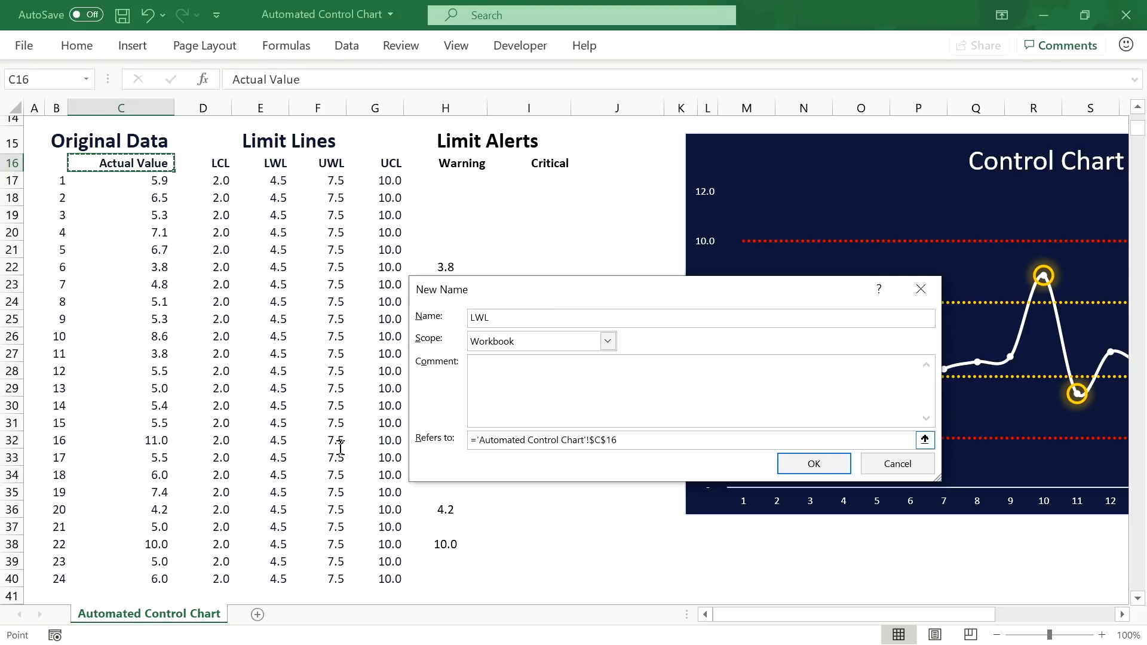
key(ctrl+a)
key(ctrl+v)
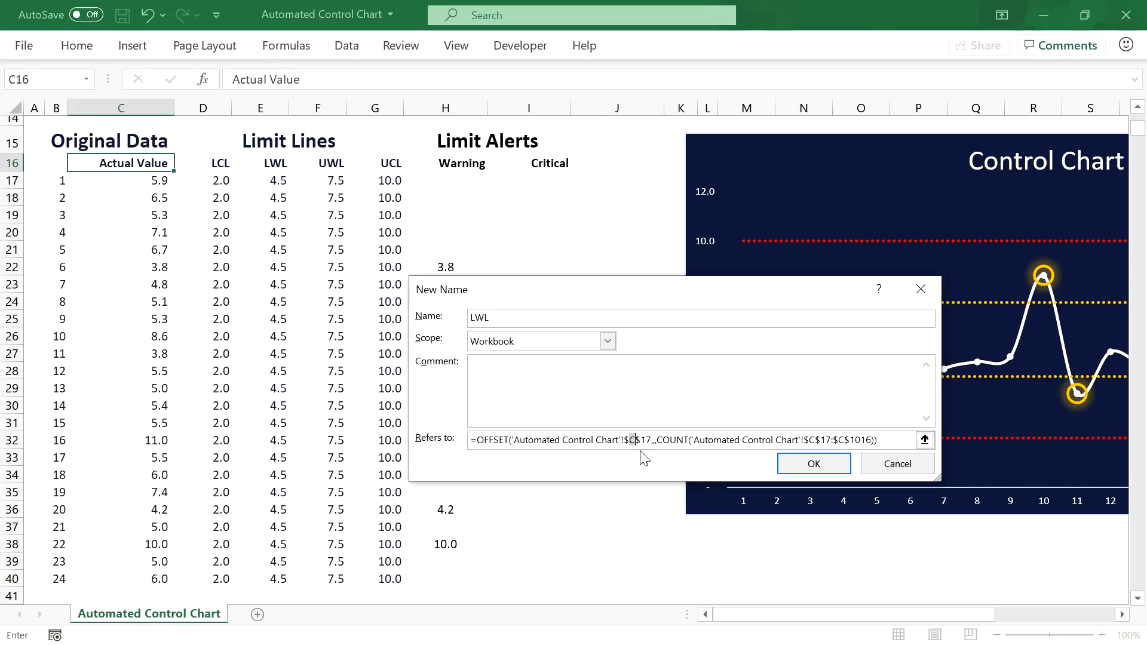
text(E)
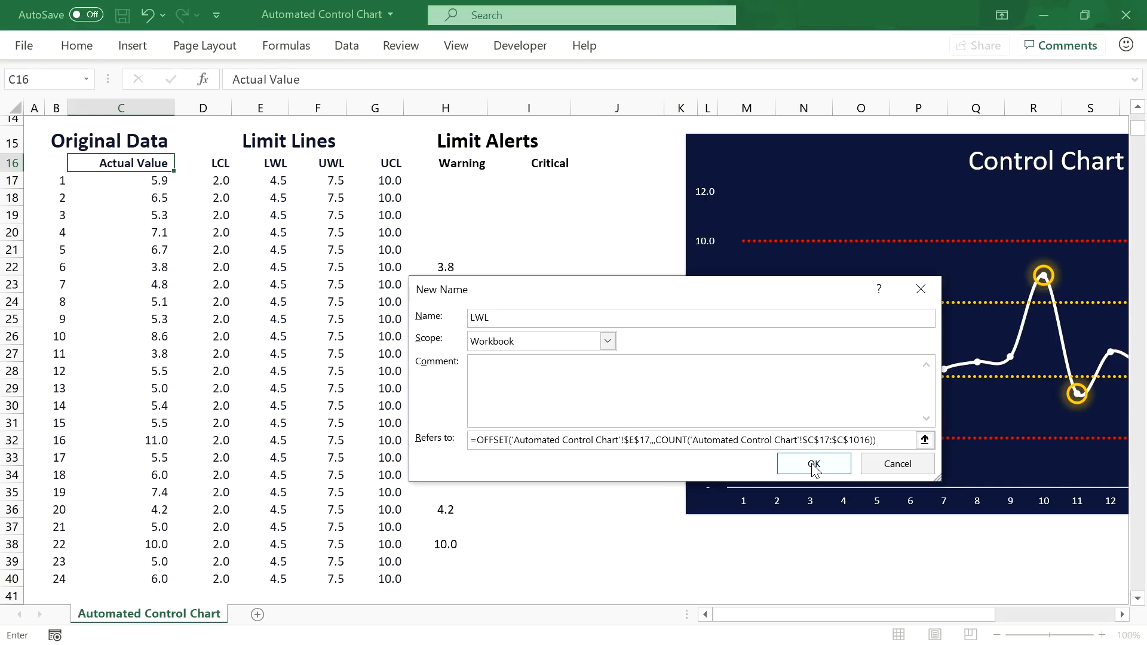
click(813, 465)
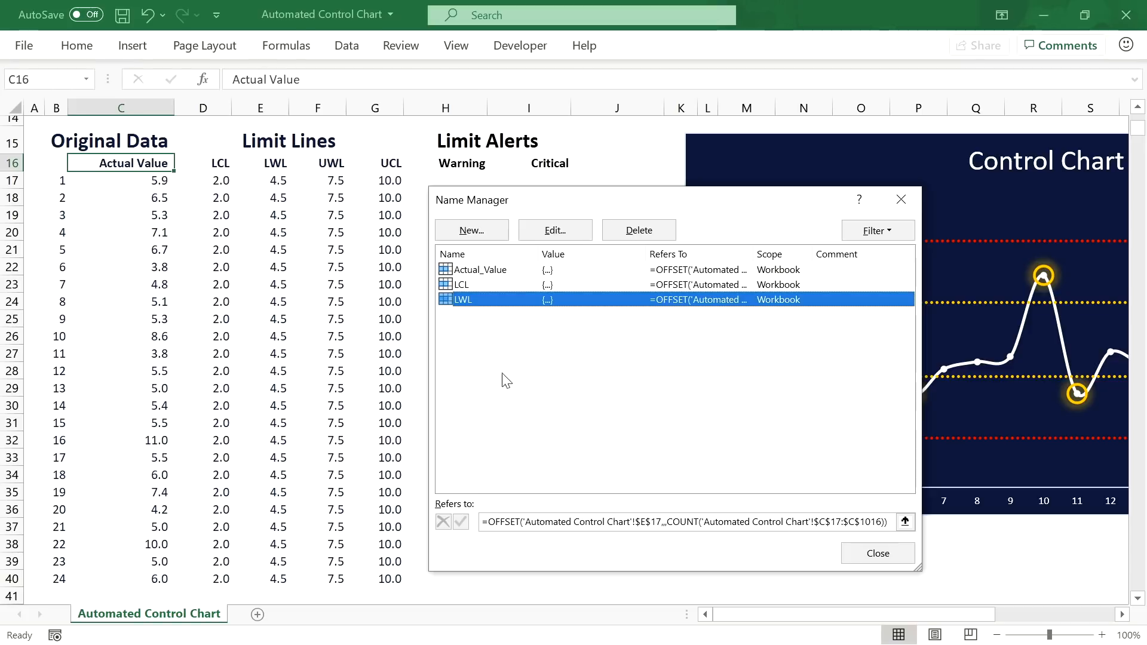
Step: Add the UWL name with the OFFSET formula pointing at column F
click(478, 232)
text(UWL)
key(Tab)
key(Tab)
key(Tab)
key(ctrl+v)
drag(629, 440, 635, 440)
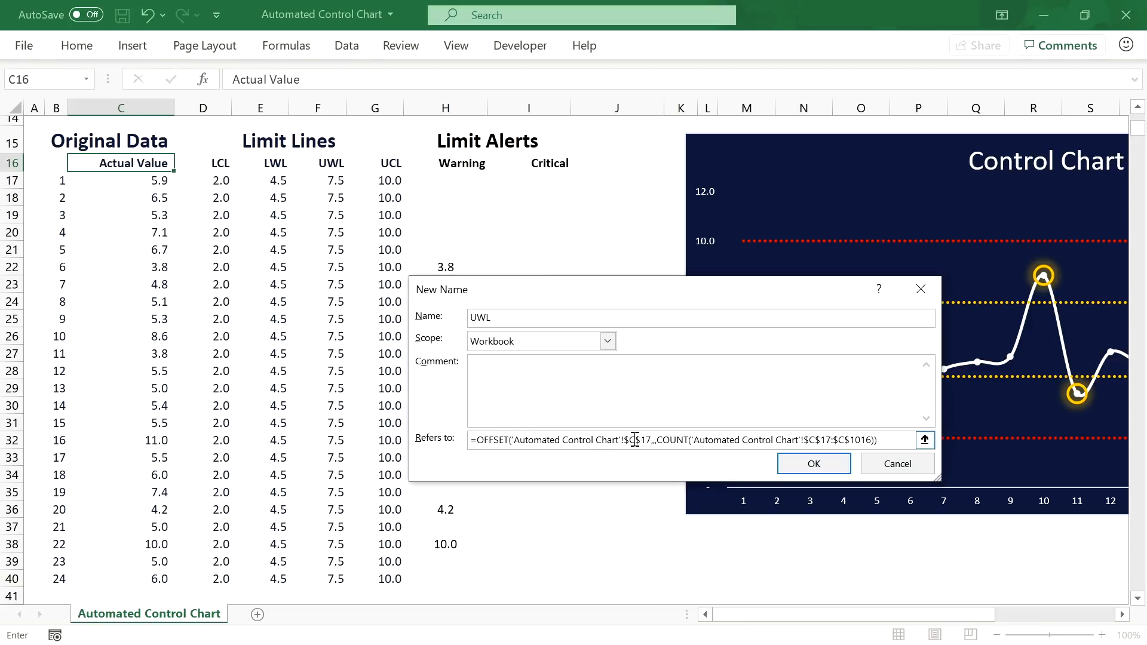
key(BackSpace)
text(F)
click(809, 466)
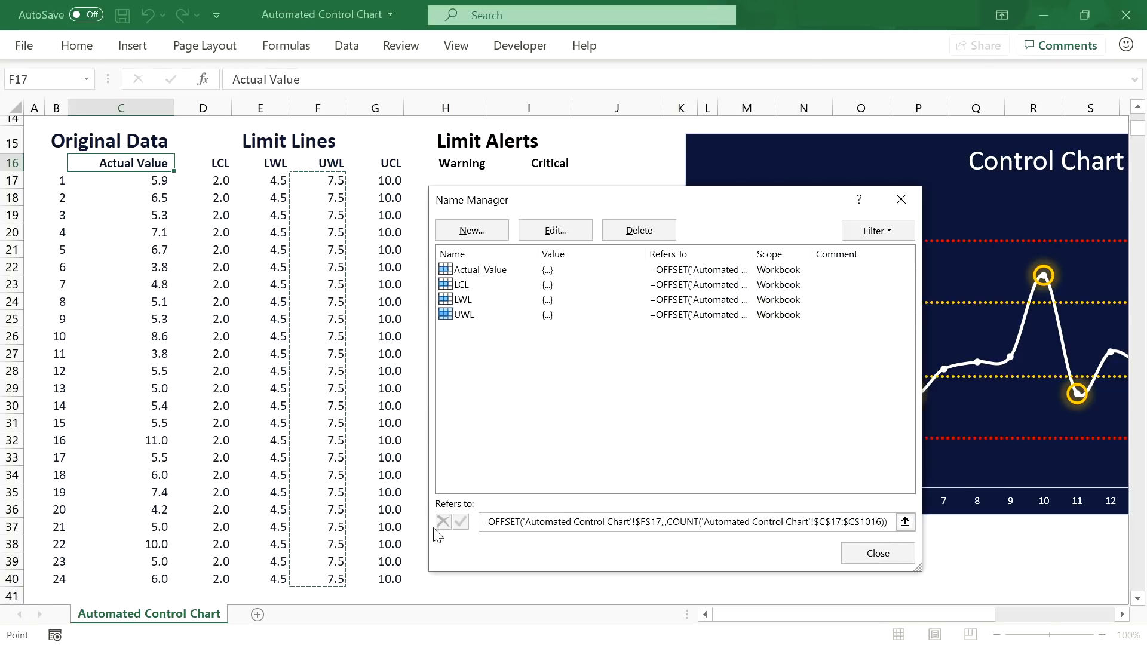
Step: Add the UCL name with the OFFSET formula pointing at column G
click(617, 229)
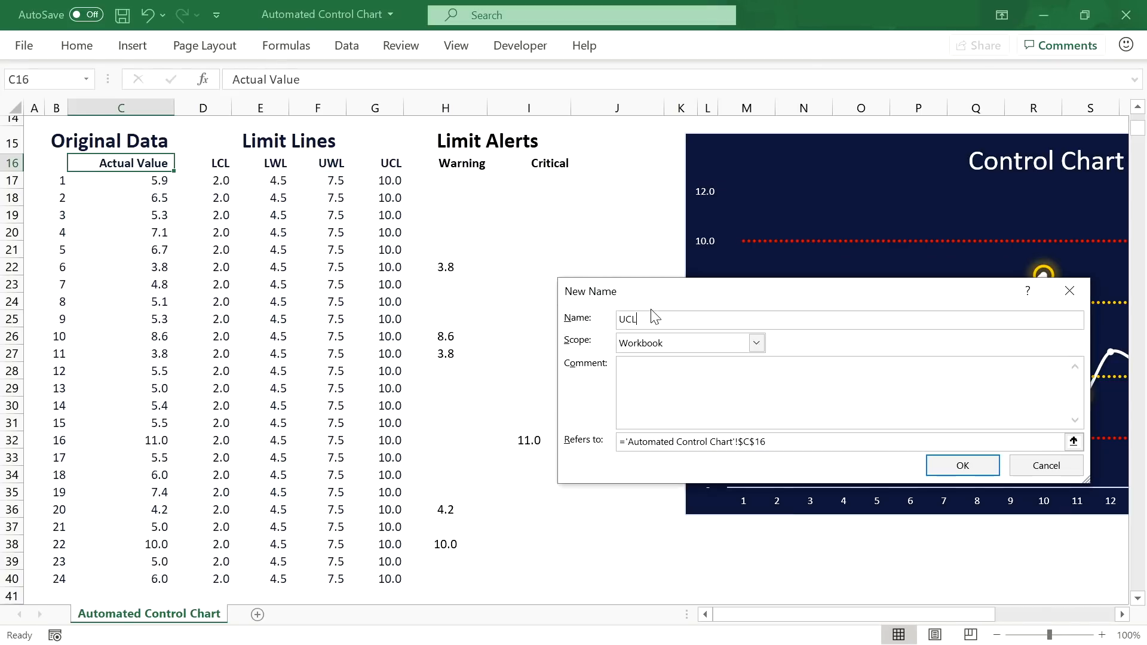
key(Tab)
key(Tab)
key(Tab)
key(ctrl+v)
drag(778, 440, 785, 441)
key(BackSpace)
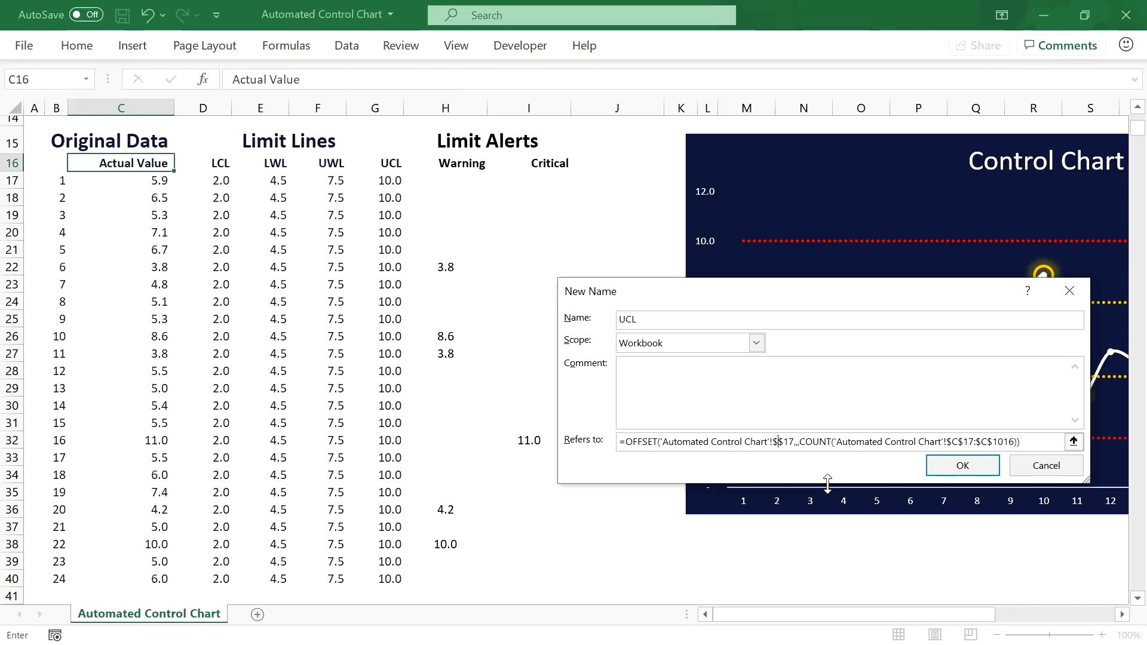
text(G)
key(Return)
Step: Add the Warning name with the OFFSET formula pointing at column H
key(alt+n)
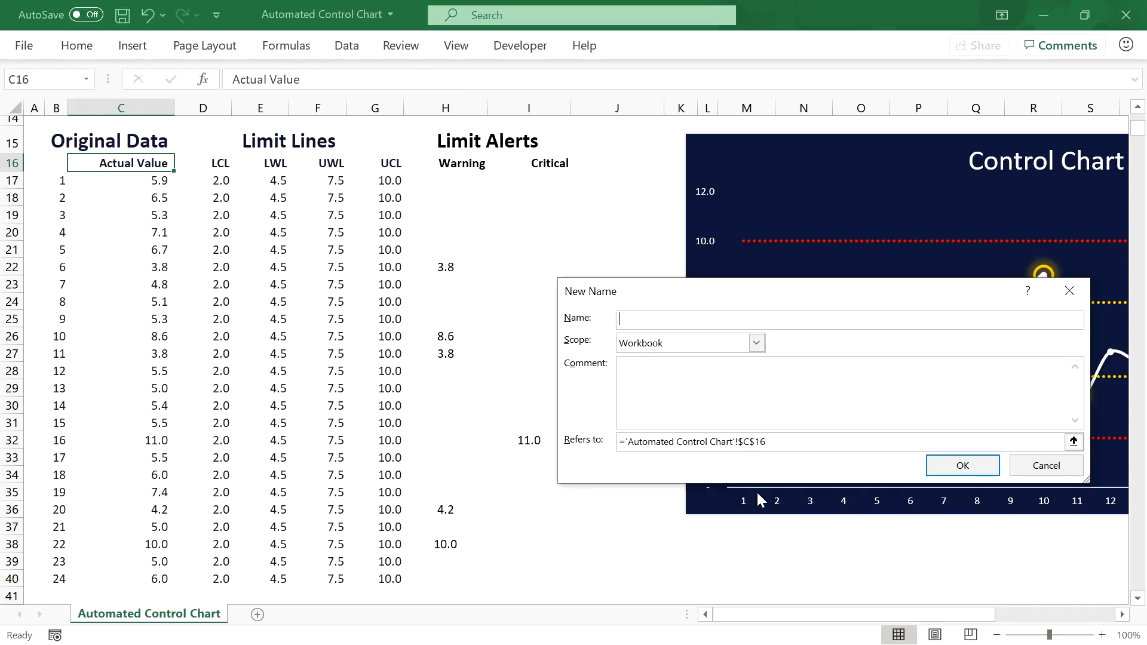
text(Warning)
key(Tab)
key(Tab)
key(Tab)
key(ctrl+v)
drag(777, 440, 785, 440)
key(BackSpace)
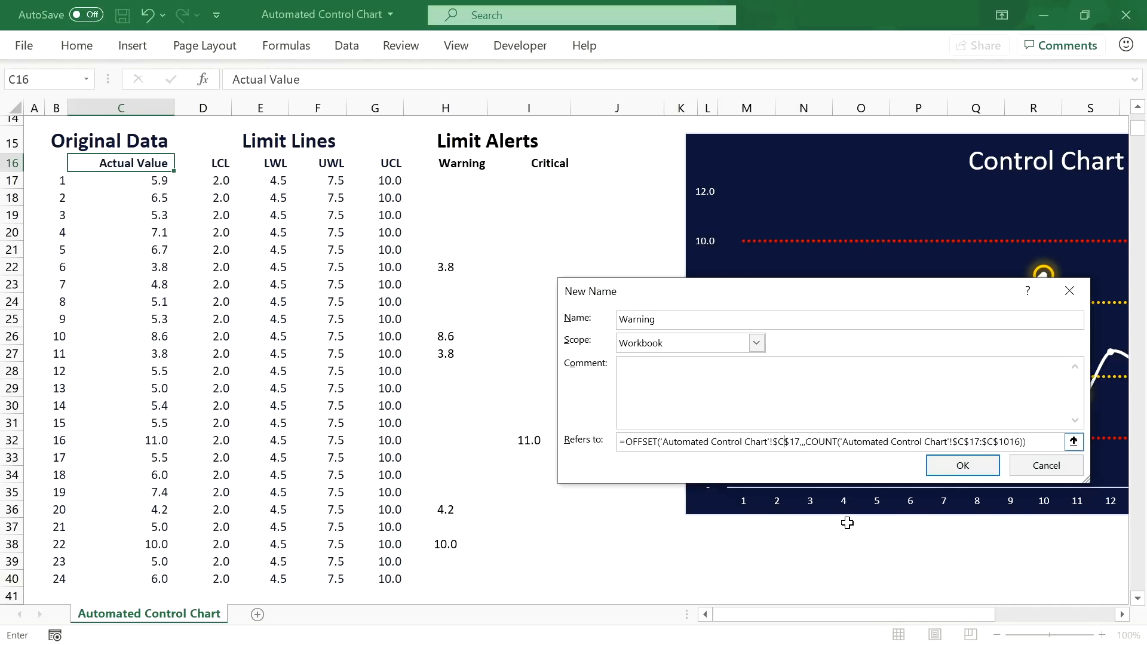
text(H)
key(Return)
Step: Add the Critical name using column I, close Name Manager and zoom to 70%
key(alt+n)
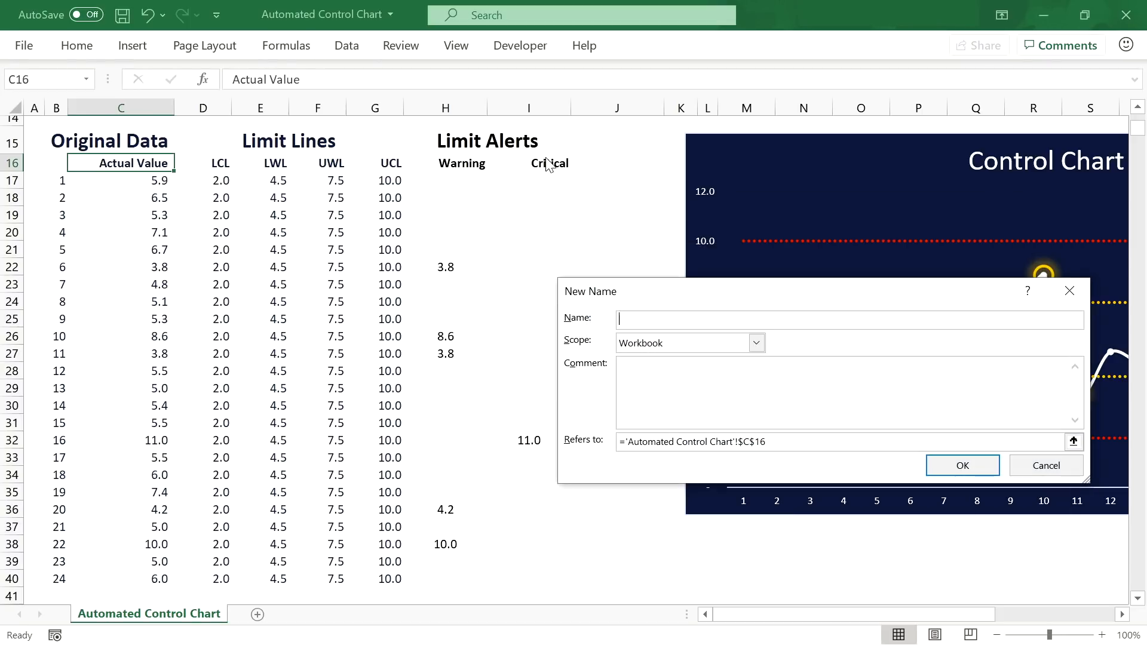
text(Critical)
key(Tab)
key(Tab)
key(Tab)
key(ctrl+v)
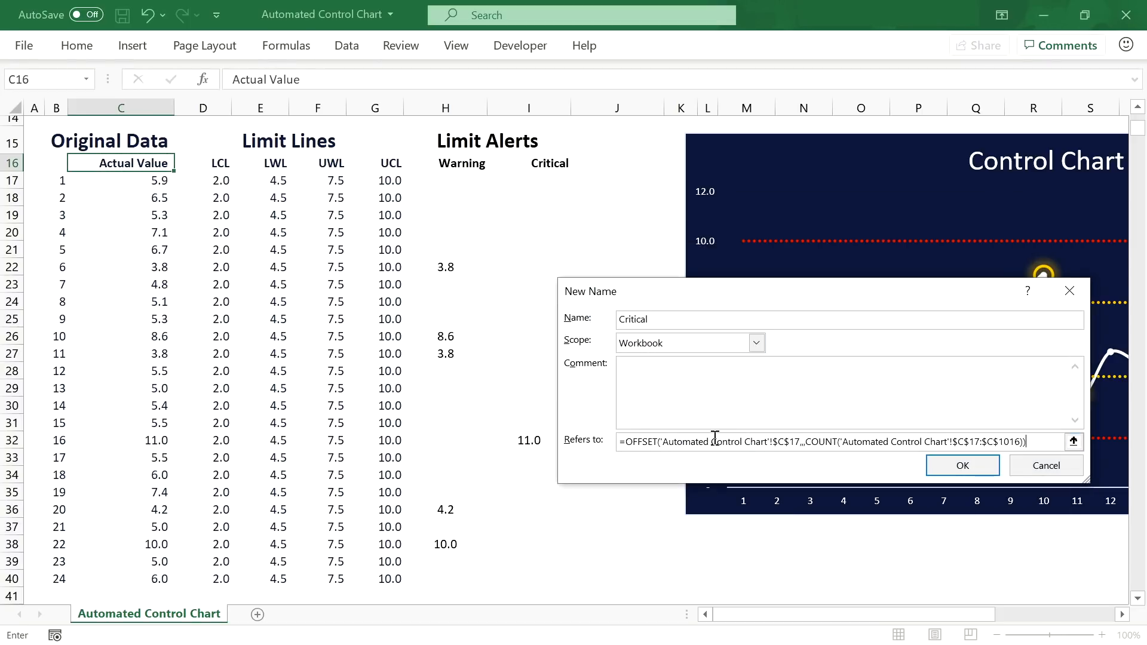
click(785, 440)
key(BackSpace)
text(I)
key(Return)
click(739, 526)
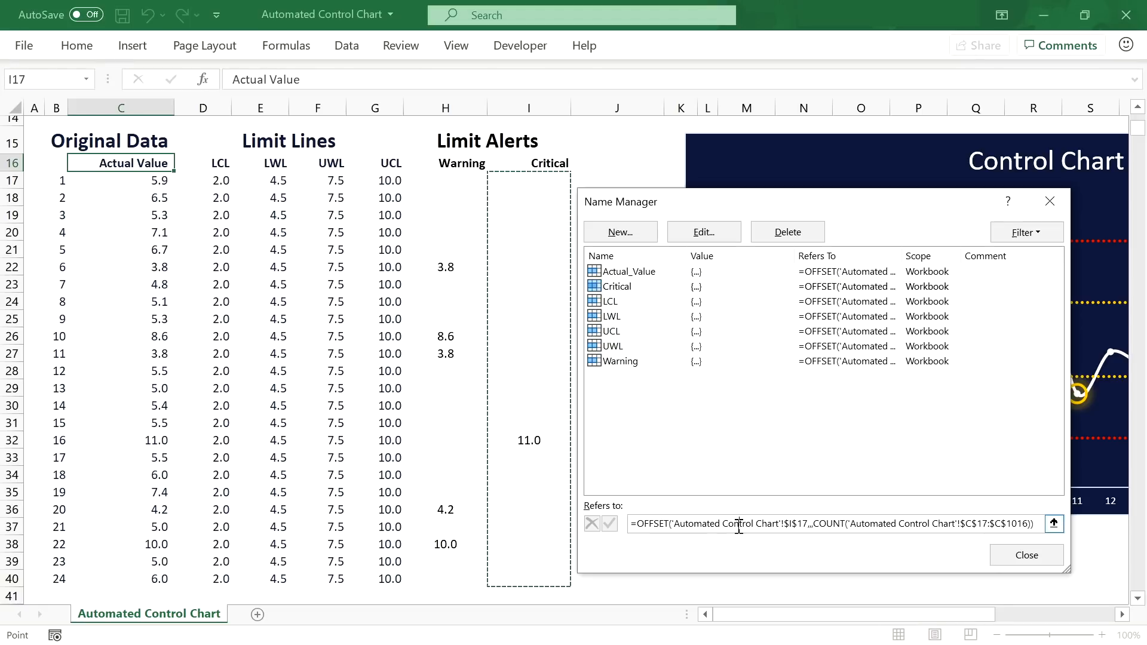
click(1035, 563)
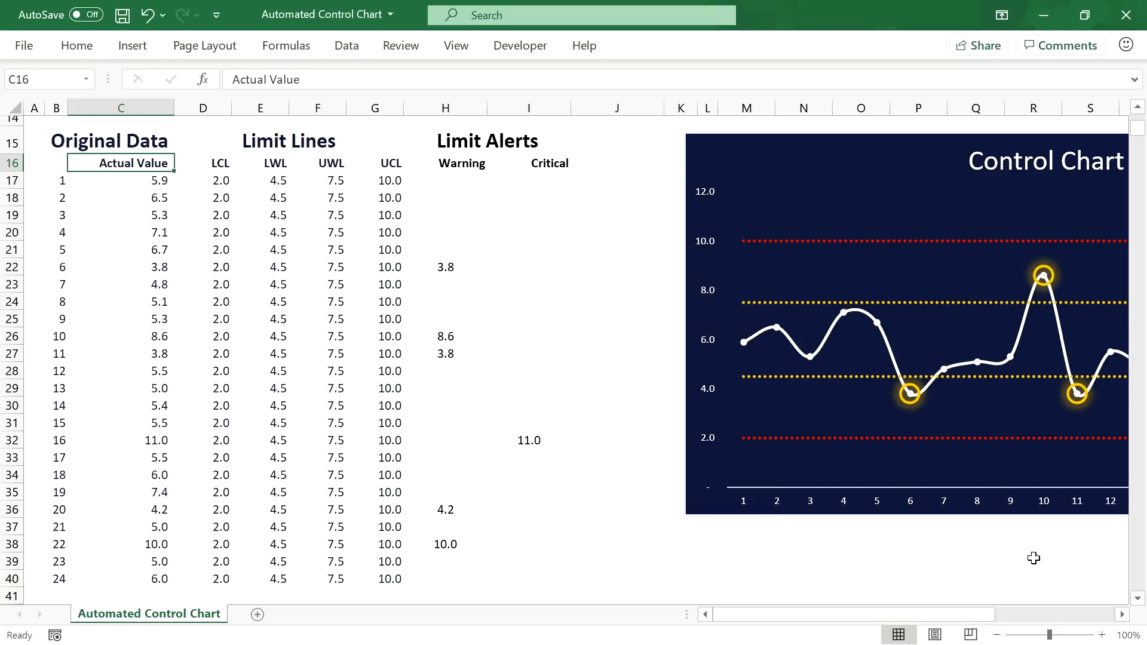
click(996, 635)
click(995, 635)
click(996, 635)
Step: Open the control chart's Select Data settings and edit the Actual Value series
scroll(281, 364, up, 2)
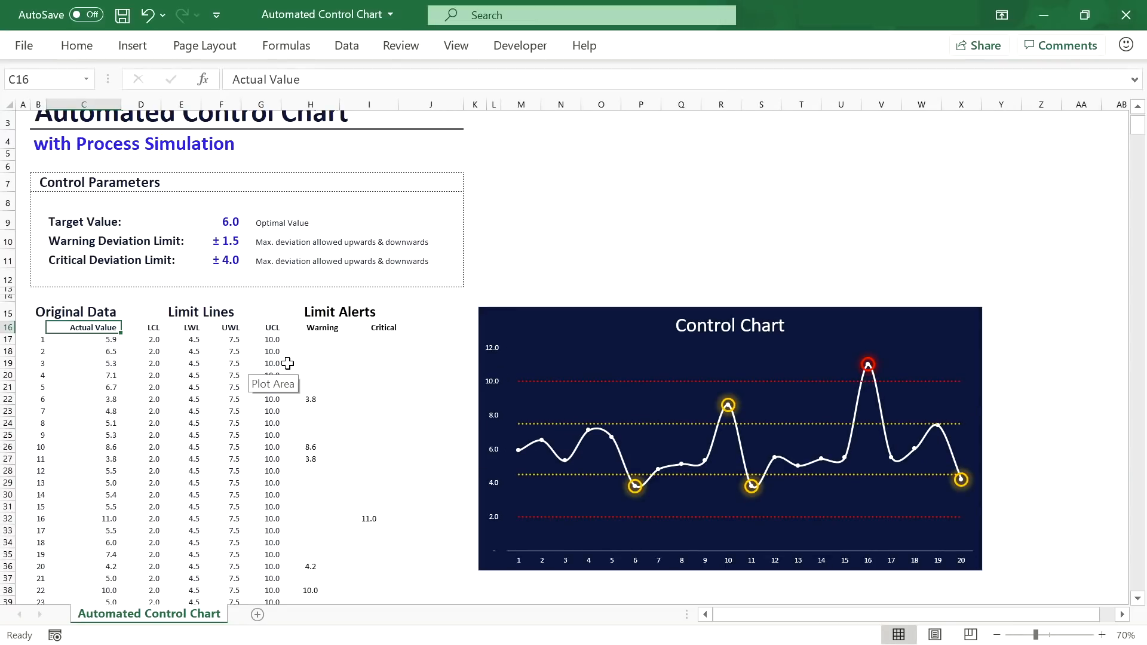
click(538, 335)
click(659, 48)
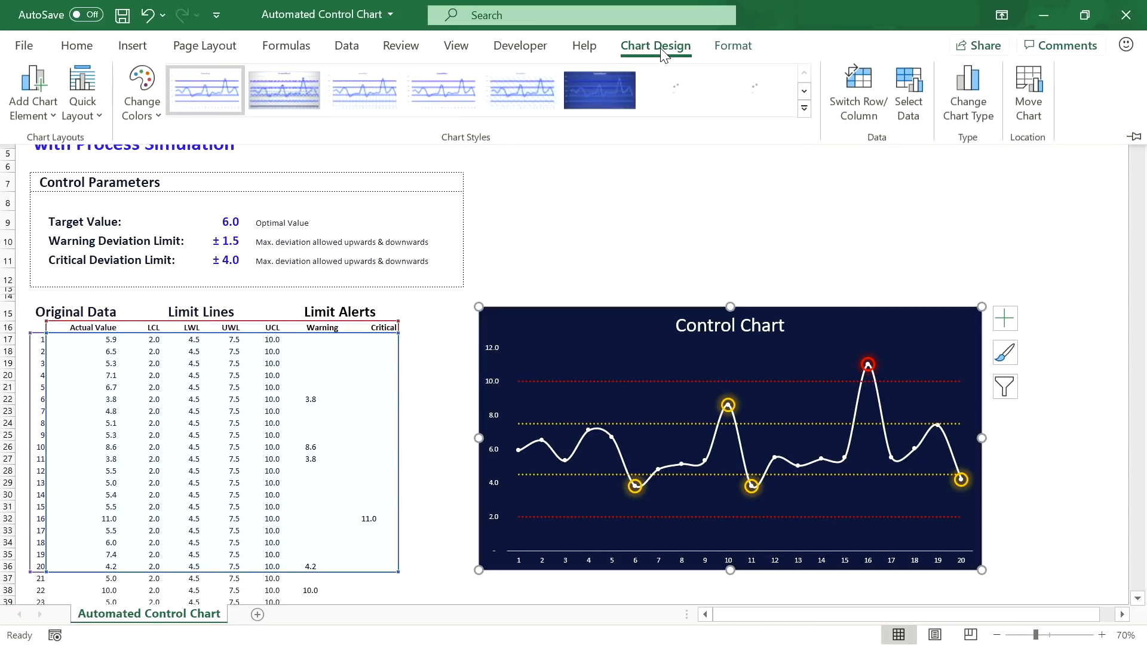
click(895, 88)
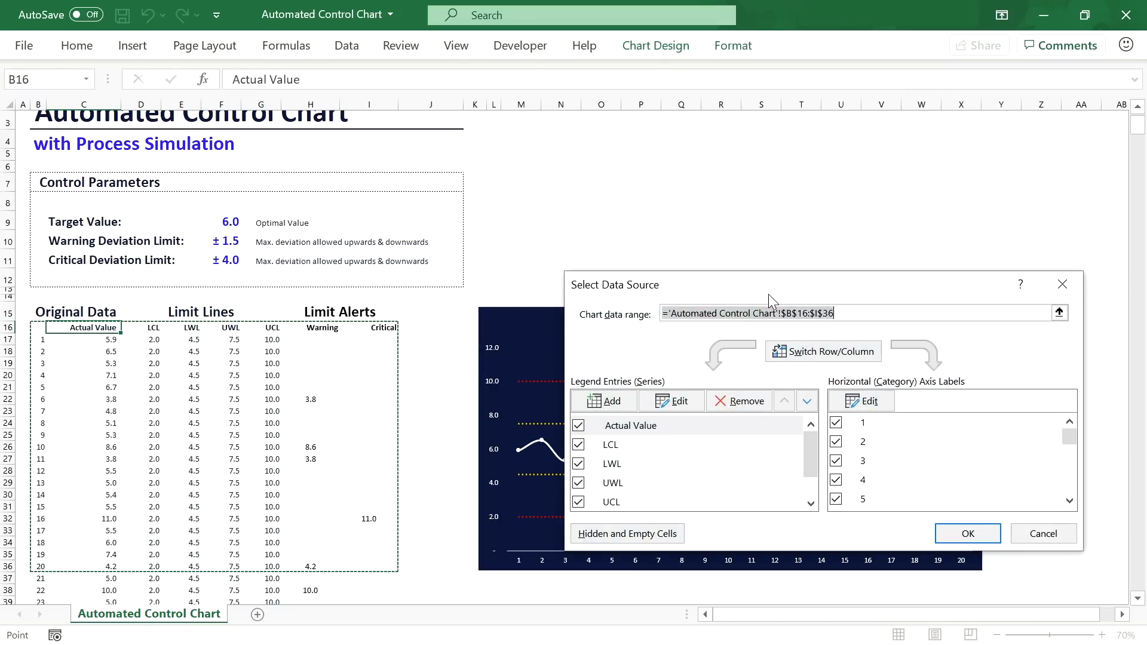
drag(750, 276, 683, 283)
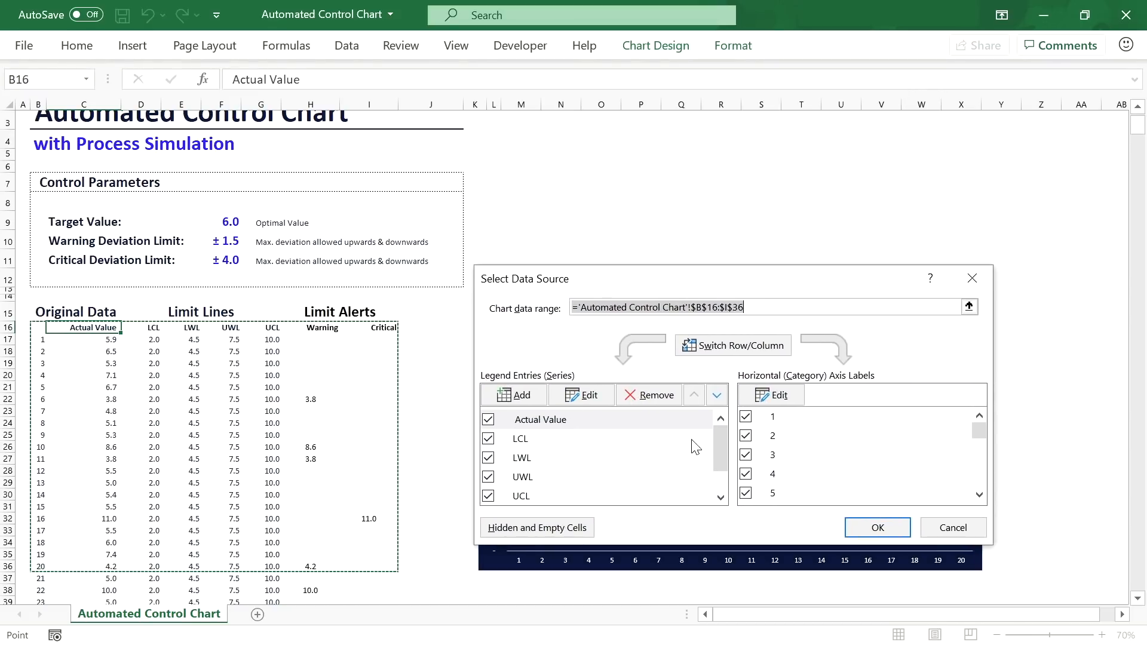
mouse_move(721, 442)
mouse_down()
mouse_move(720, 467)
mouse_move(720, 446)
mouse_up()
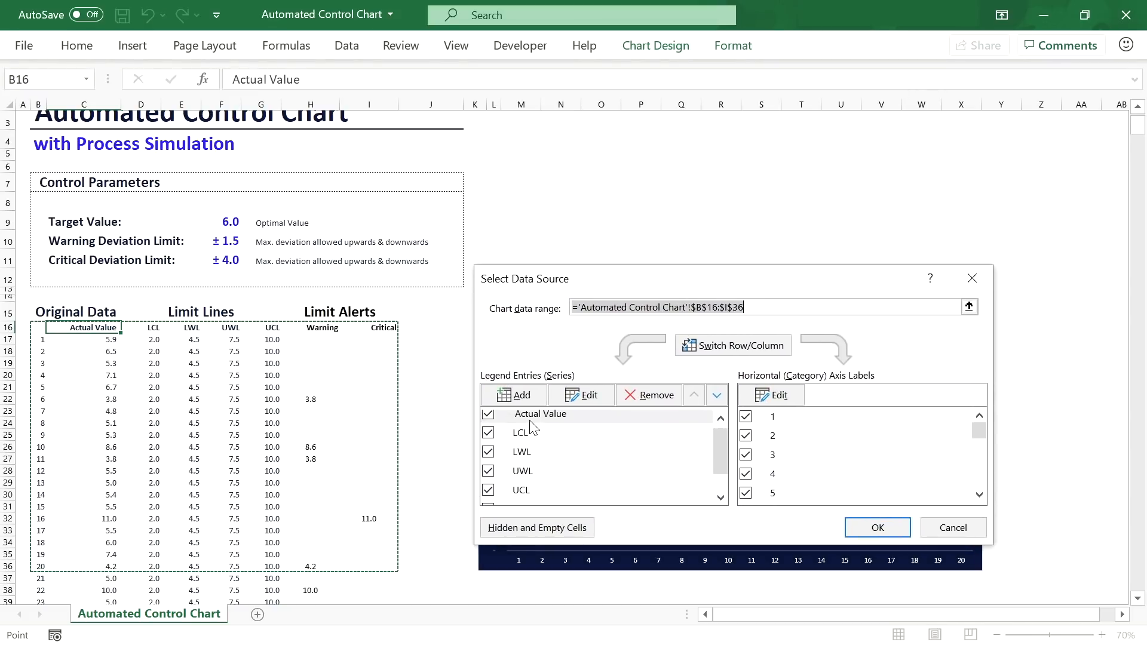
click(583, 395)
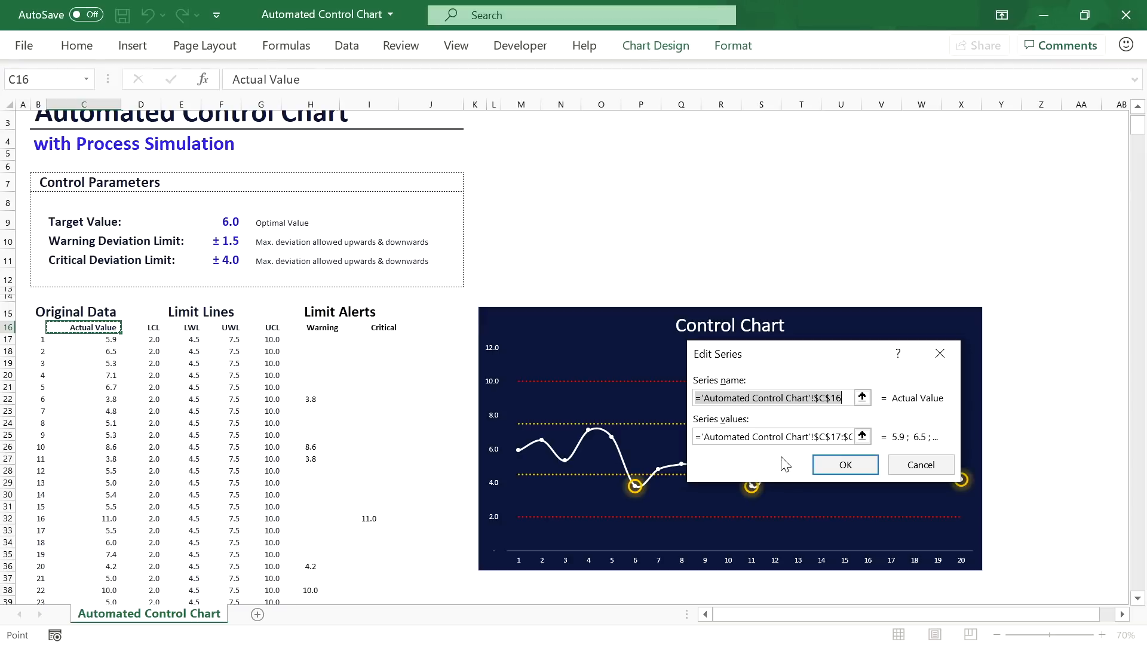
Step: Replace the series values $C$17:$C$36 with Actual_Value, correcting the mistyped Actual_Values
click(862, 436)
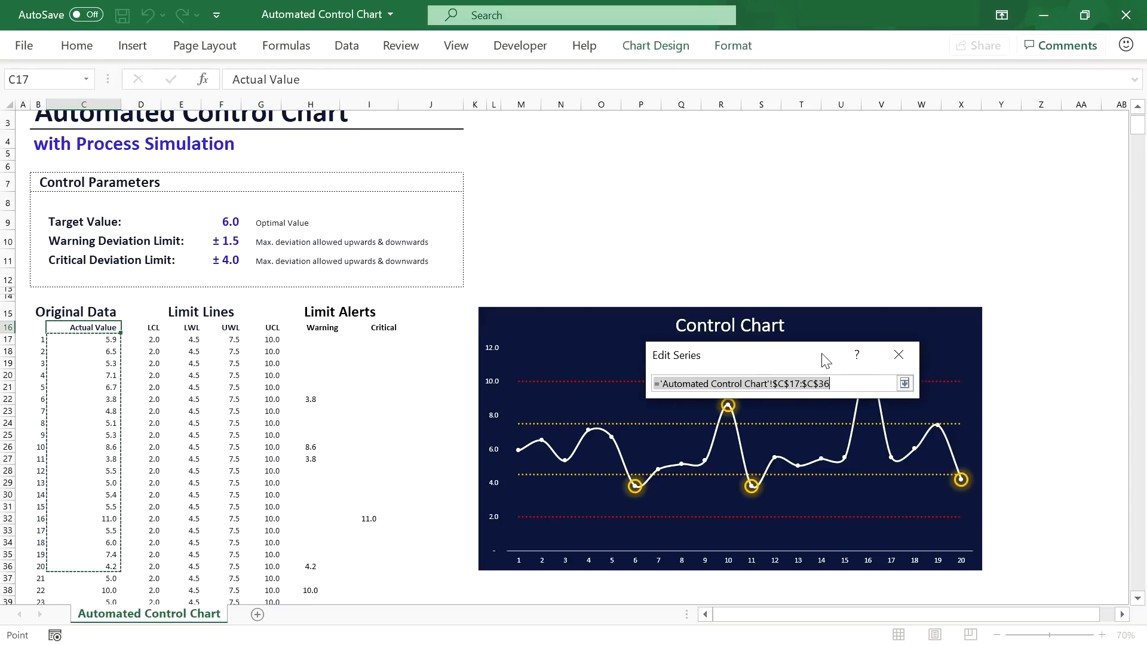
drag(879, 366, 642, 326)
click(576, 344)
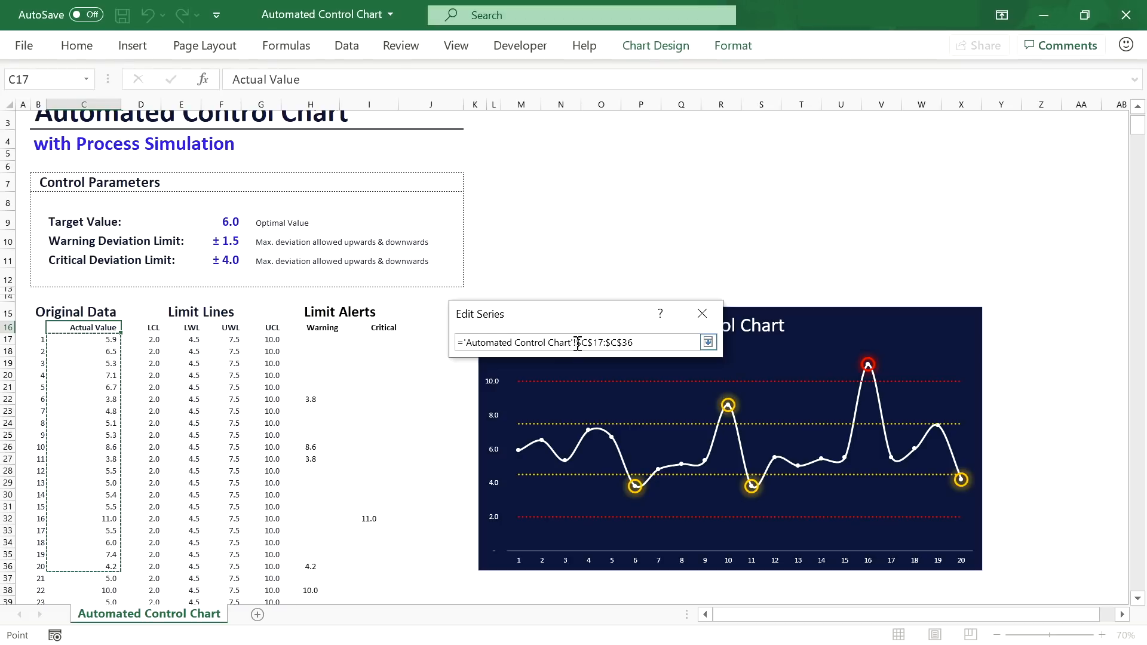
shift+click(633, 344)
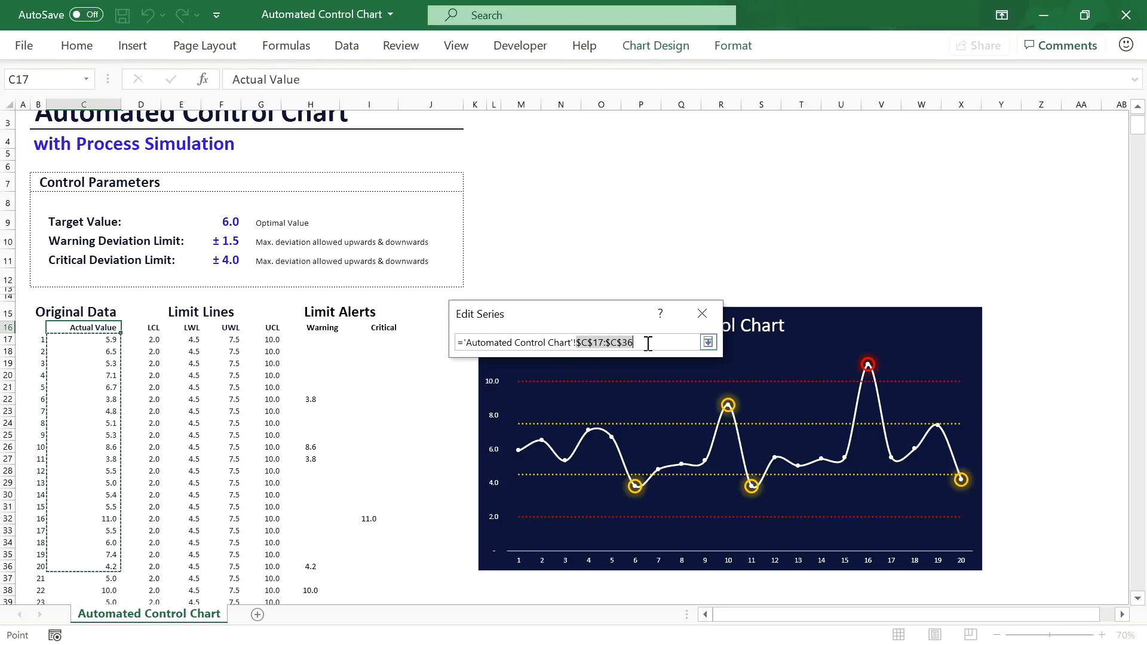
key(BackSpace)
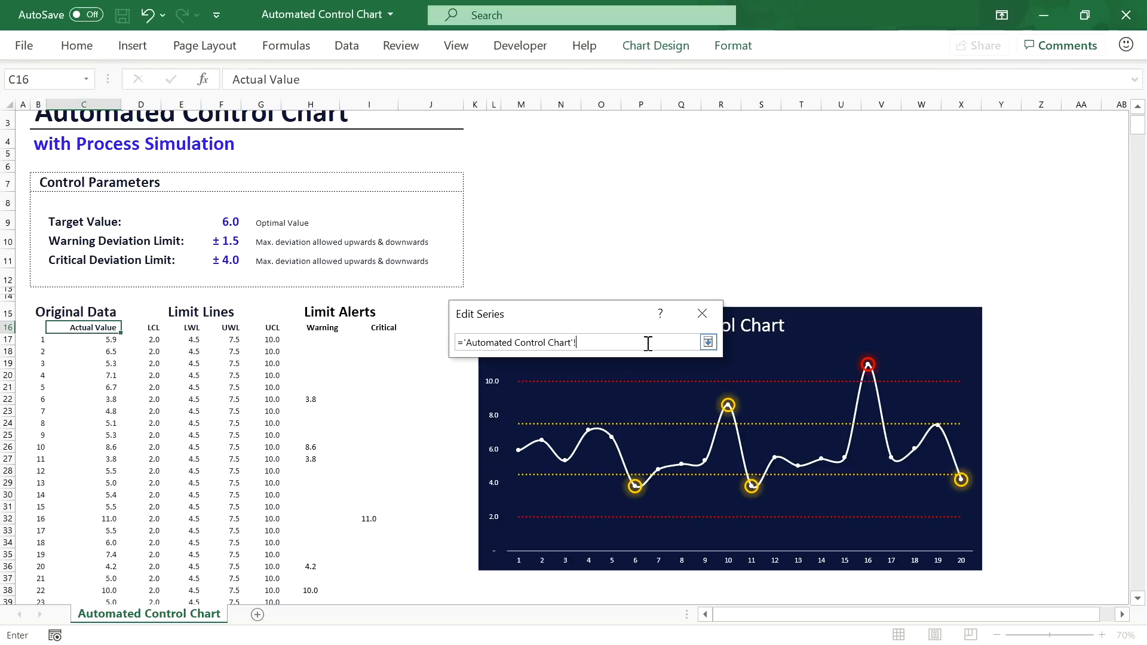
text(Actual_Values)
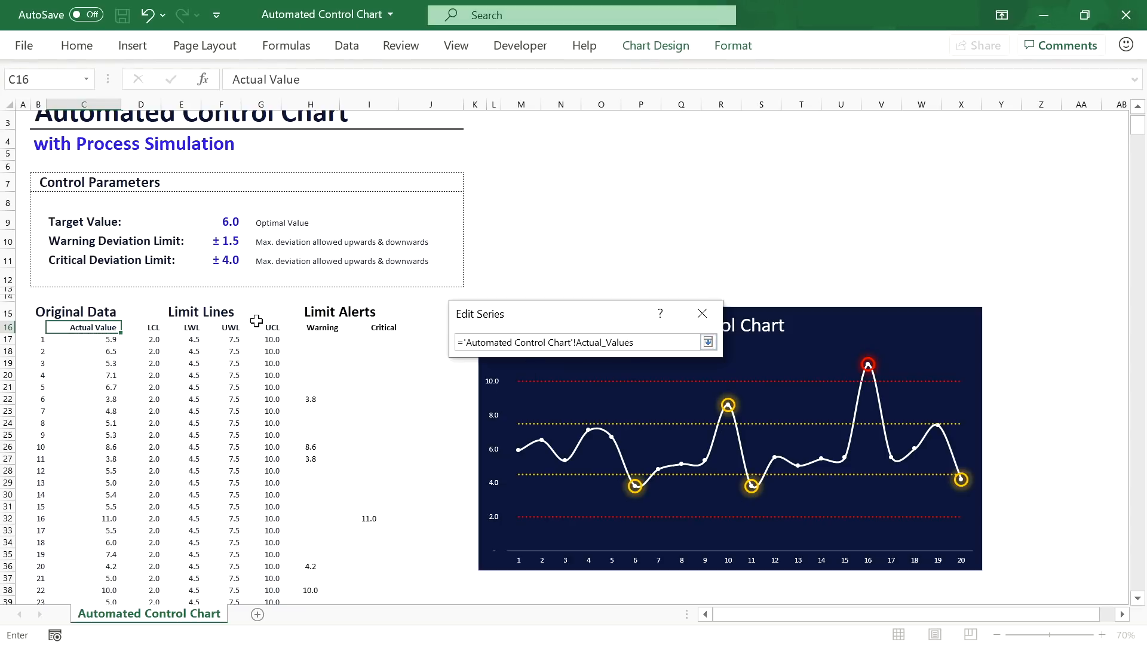
key(Return)
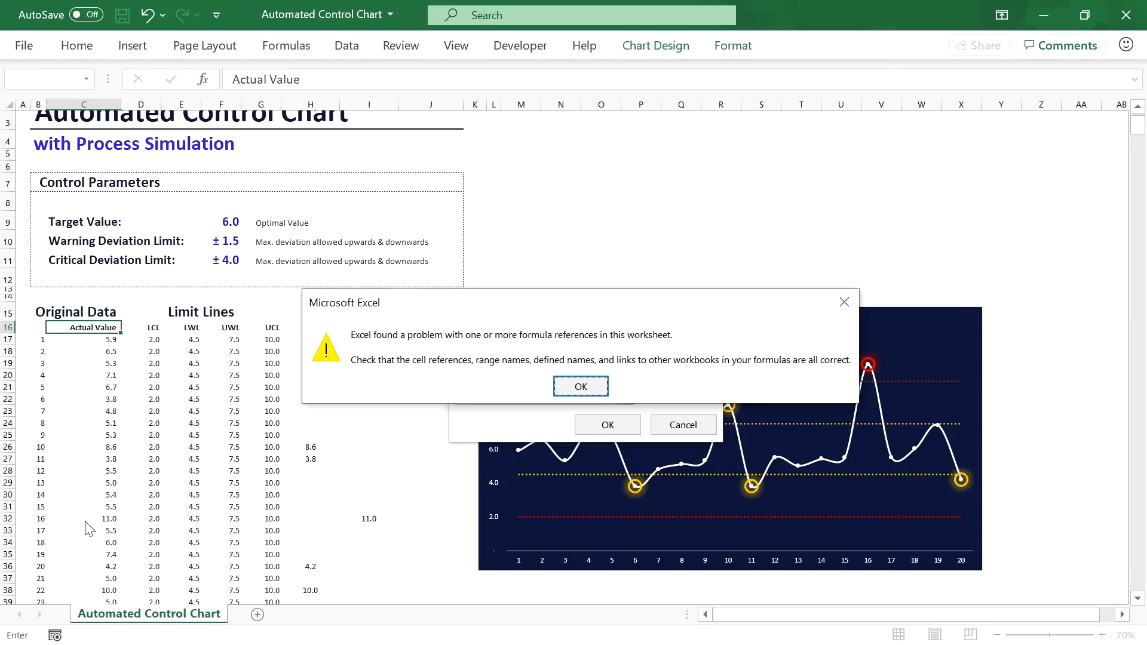
key(Return)
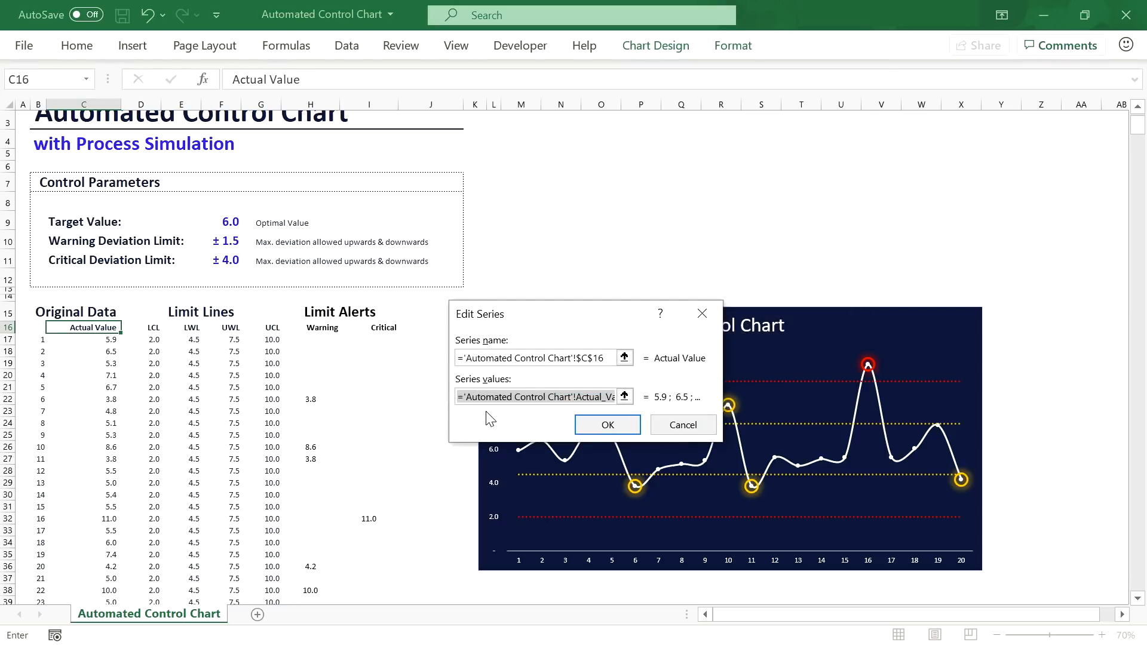
click(580, 396)
double_click(581, 395)
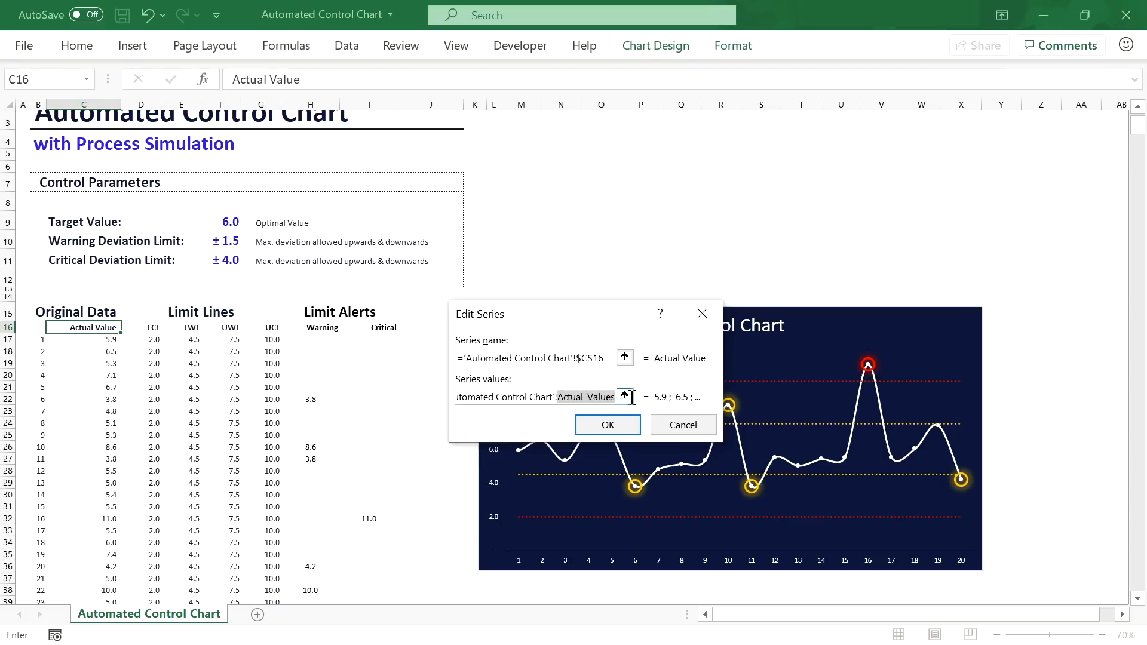
key(End)
key(BackSpace)
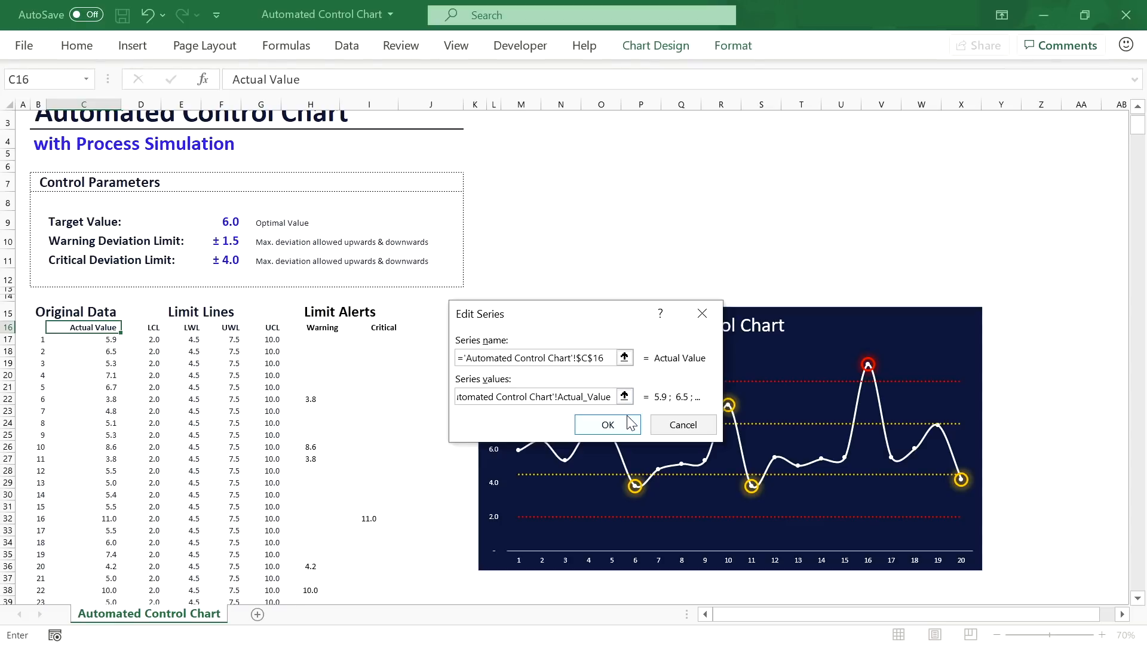
click(607, 425)
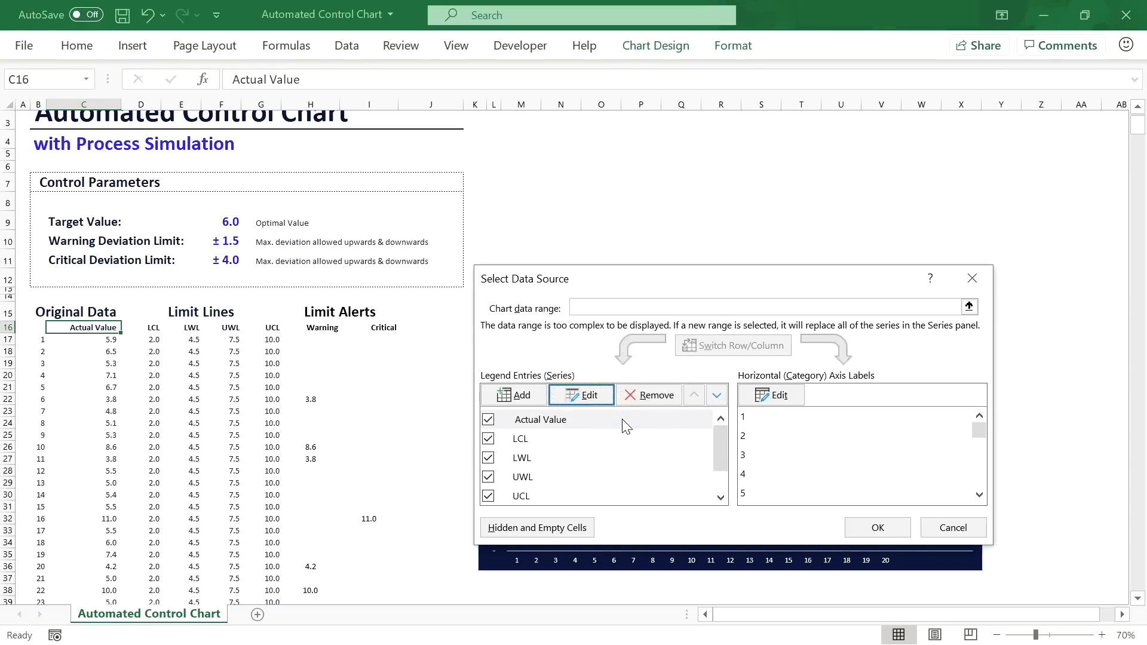
Step: Point the LCL and LWL series values to their LCL and LWL named ranges instead of D17:D36 and E17:E36
click(572, 441)
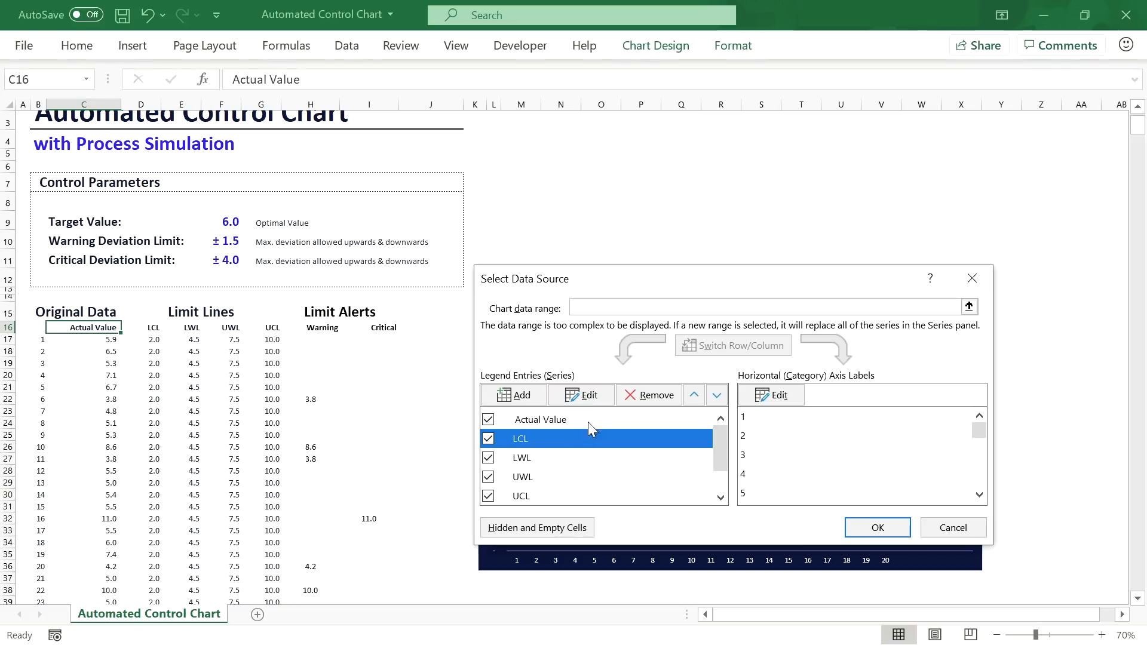
click(589, 396)
click(598, 395)
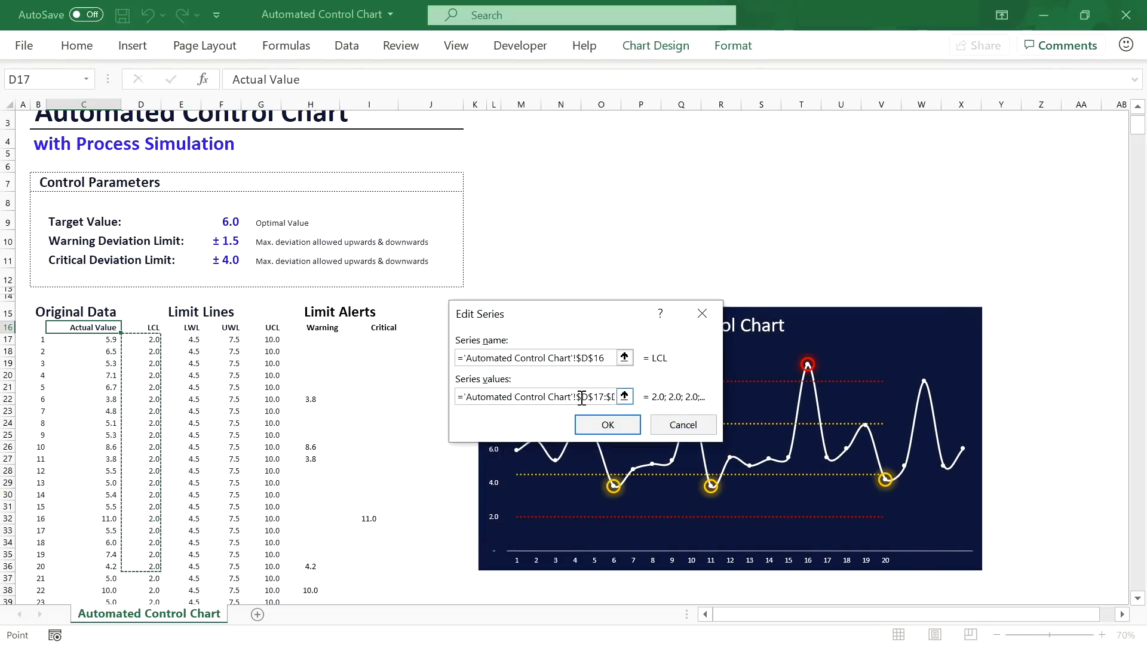
drag(576, 397, 659, 396)
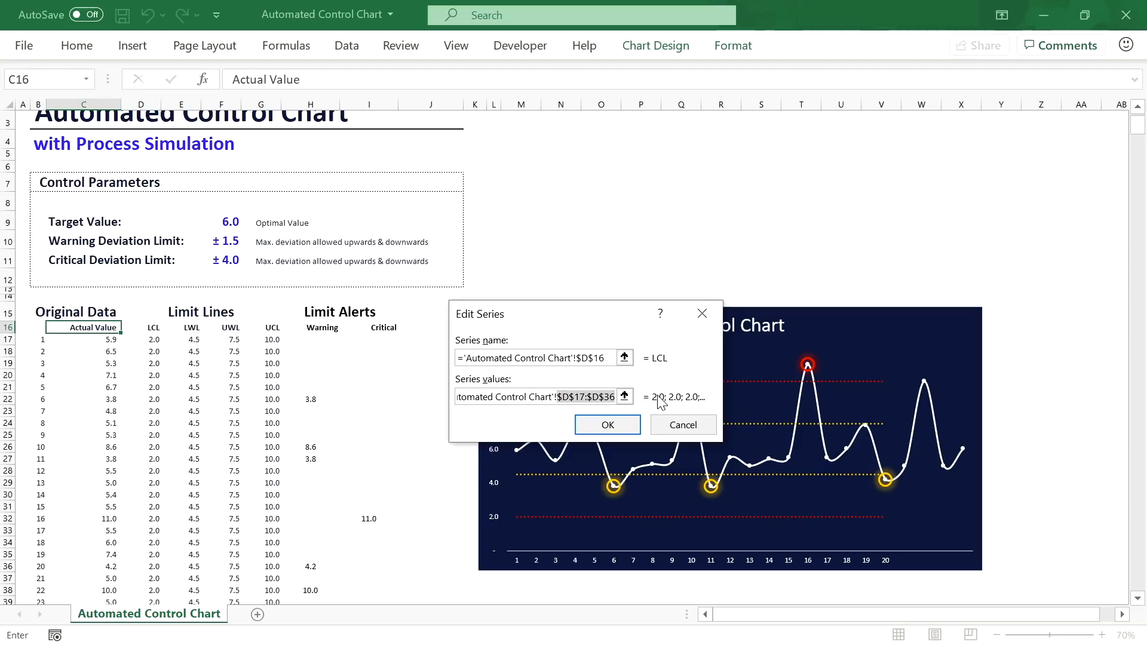
text(LCL)
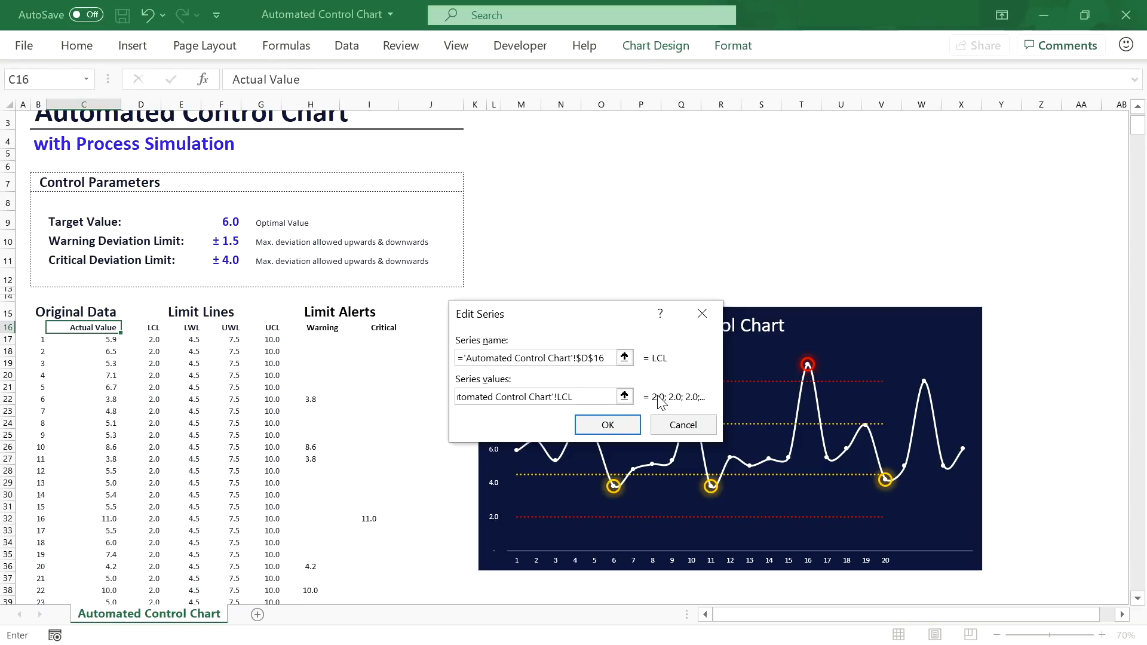
click(608, 425)
click(541, 458)
click(581, 395)
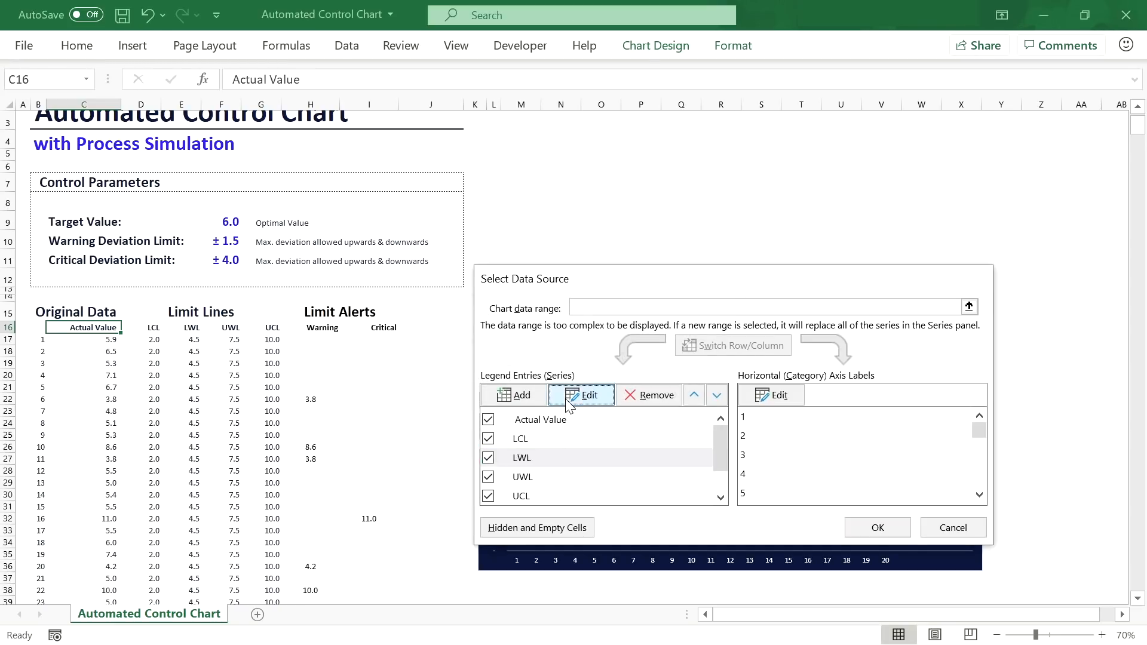
click(578, 396)
drag(578, 397, 626, 397)
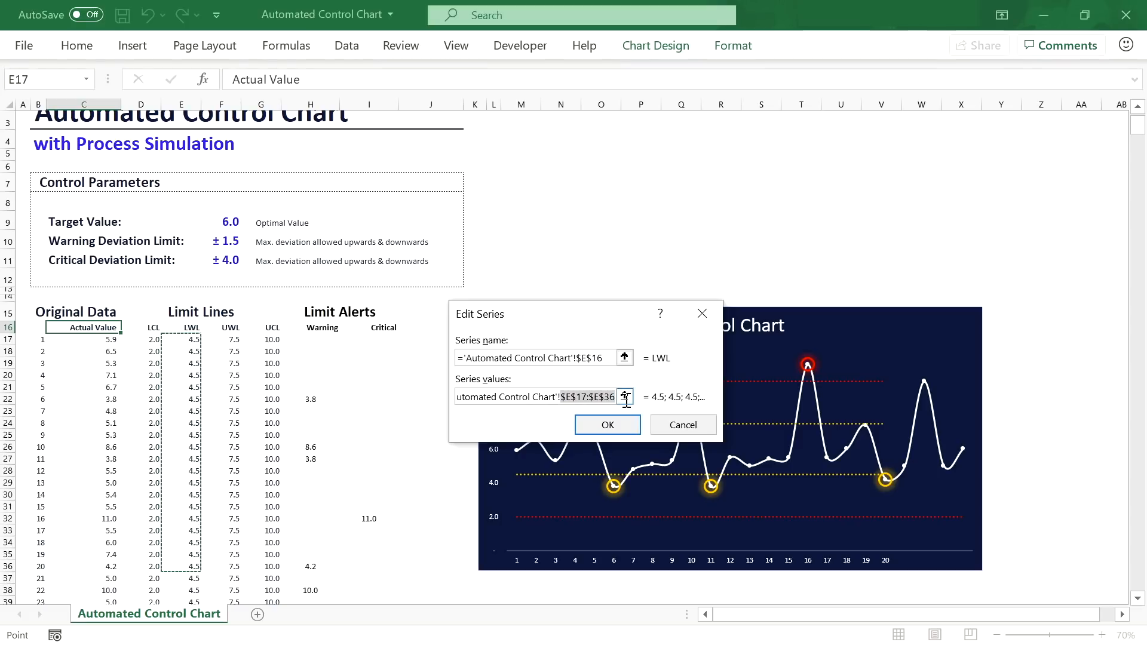
text(LWL)
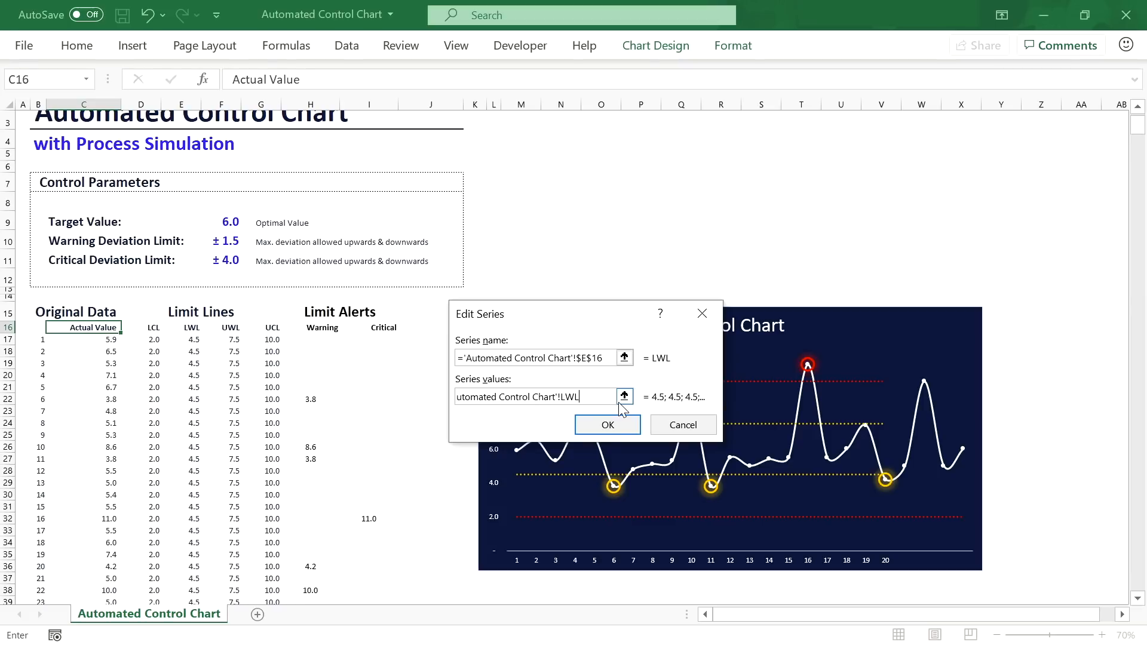
click(609, 427)
Step: Replace the UWL and UCL series' F17:F36 and G17:G36 references with the UWL and UCL named ranges
click(581, 395)
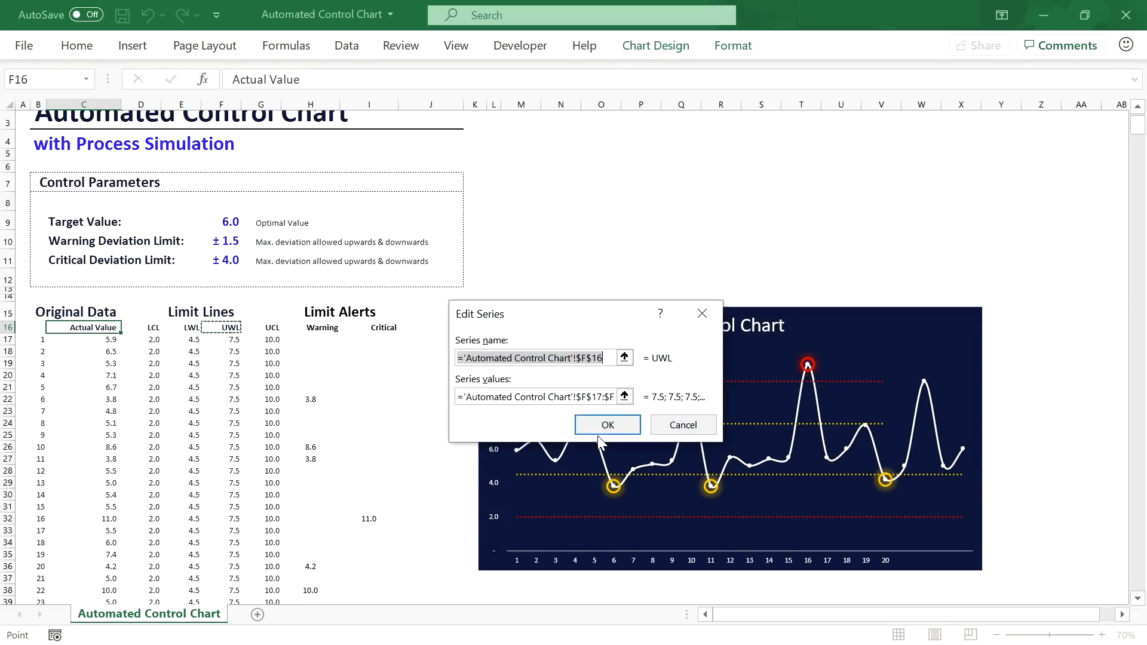
click(594, 397)
drag(577, 396, 659, 404)
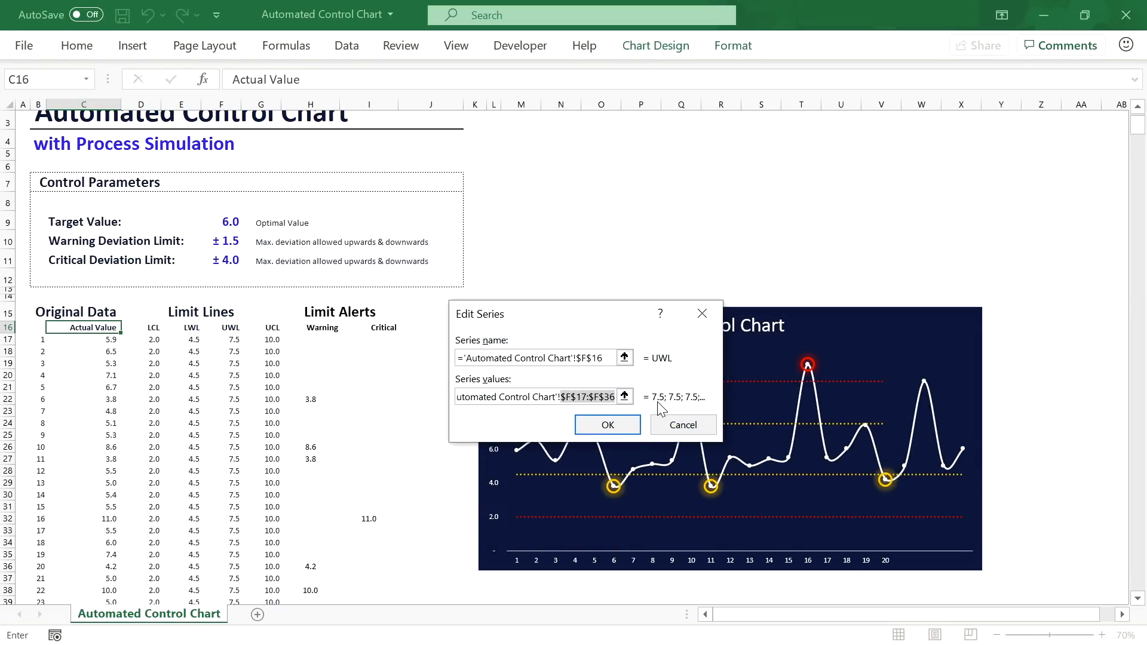
text(UWL)
key(Return)
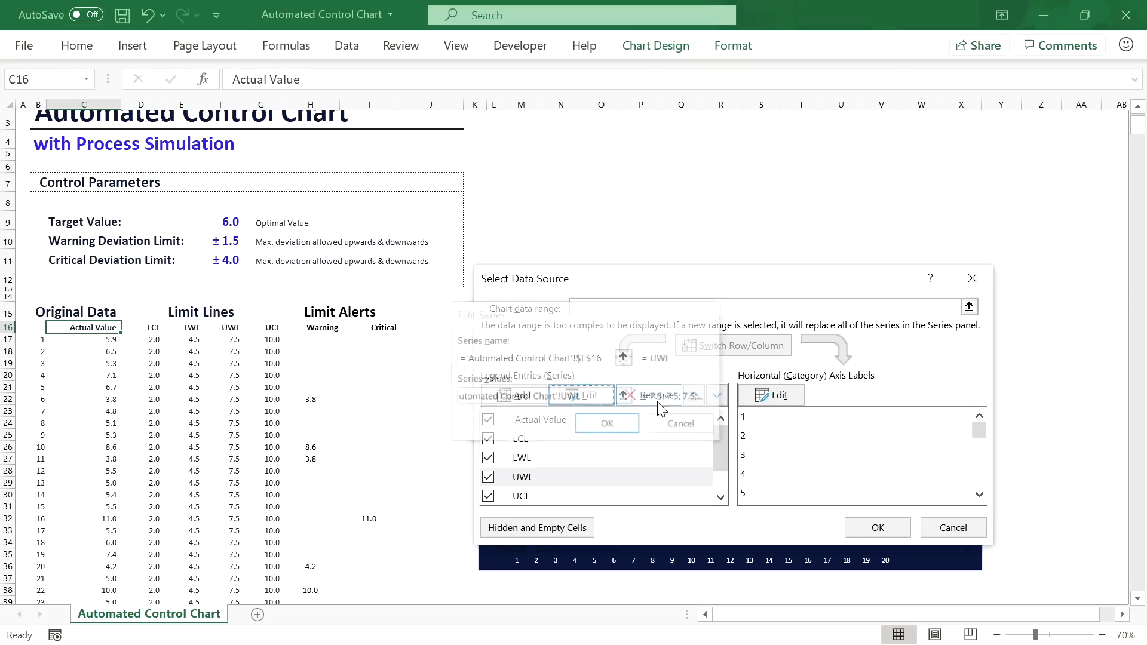
scroll(601, 444, down, 1)
click(569, 462)
click(579, 399)
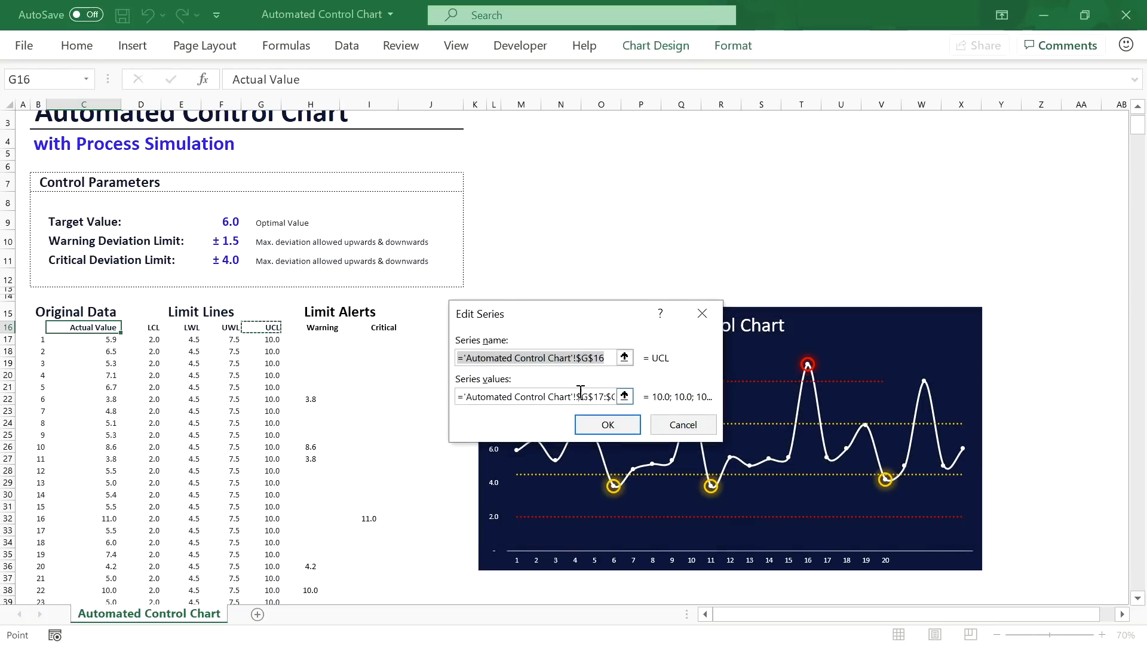
click(580, 397)
drag(595, 391, 648, 399)
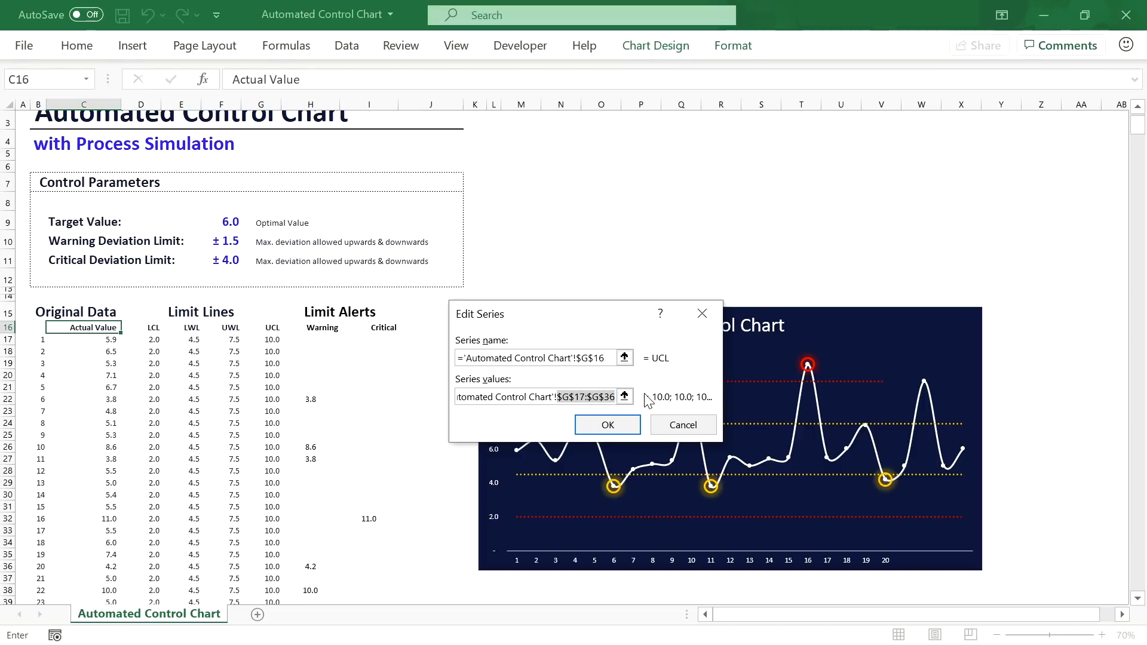
text(UCL)
key(Return)
Step: Switch the Warning and Critical series from H17:H36 and I17:I36 to their named ranges, then apply the changes
click(590, 477)
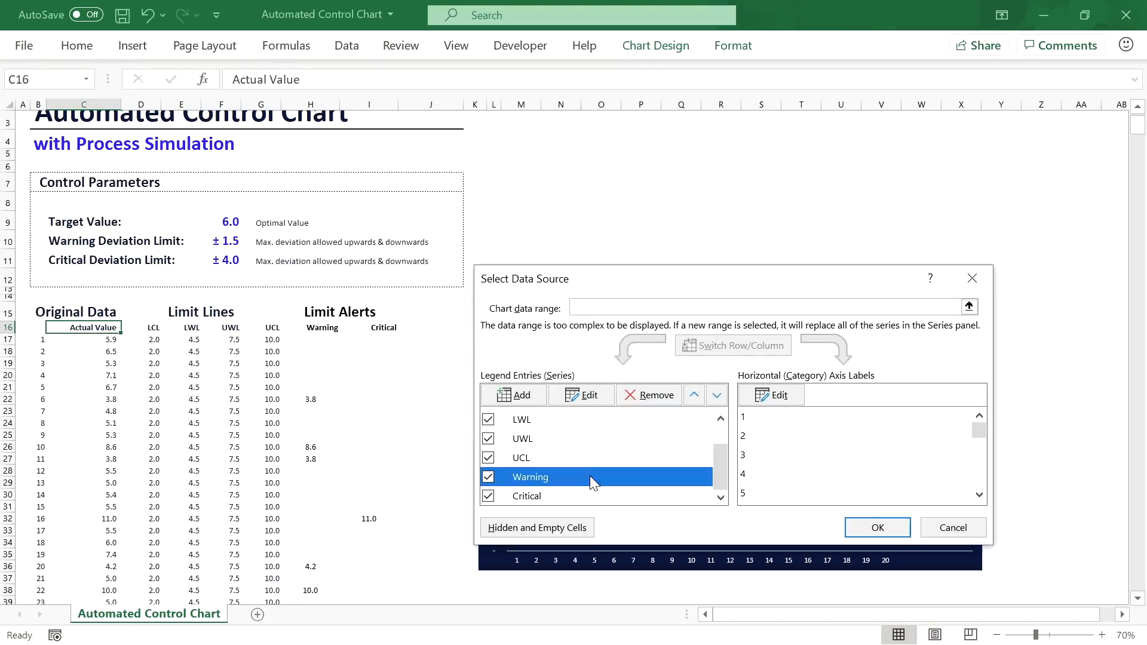
click(580, 398)
click(578, 402)
drag(578, 397, 658, 399)
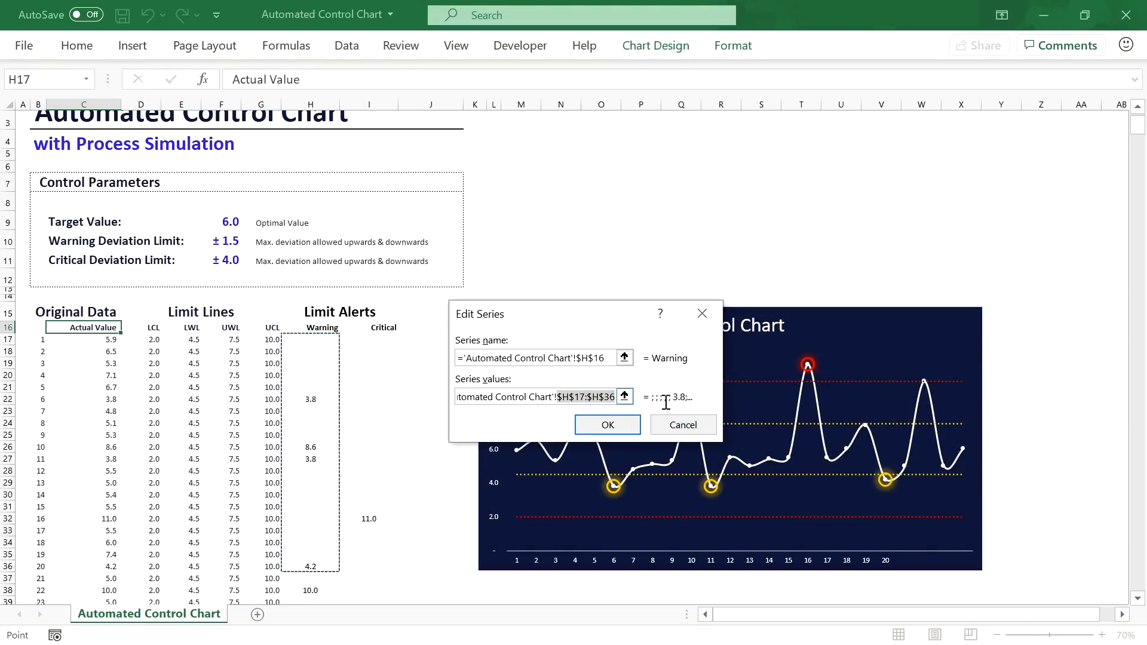
text(Warning)
key(Return)
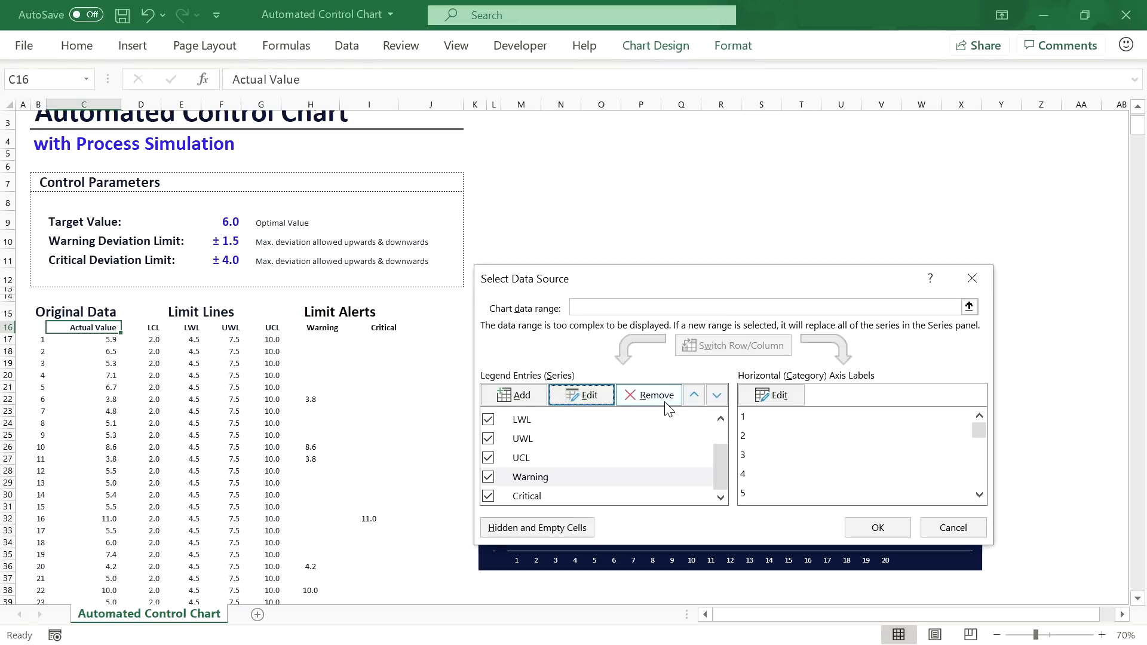
click(574, 496)
click(619, 397)
click(578, 398)
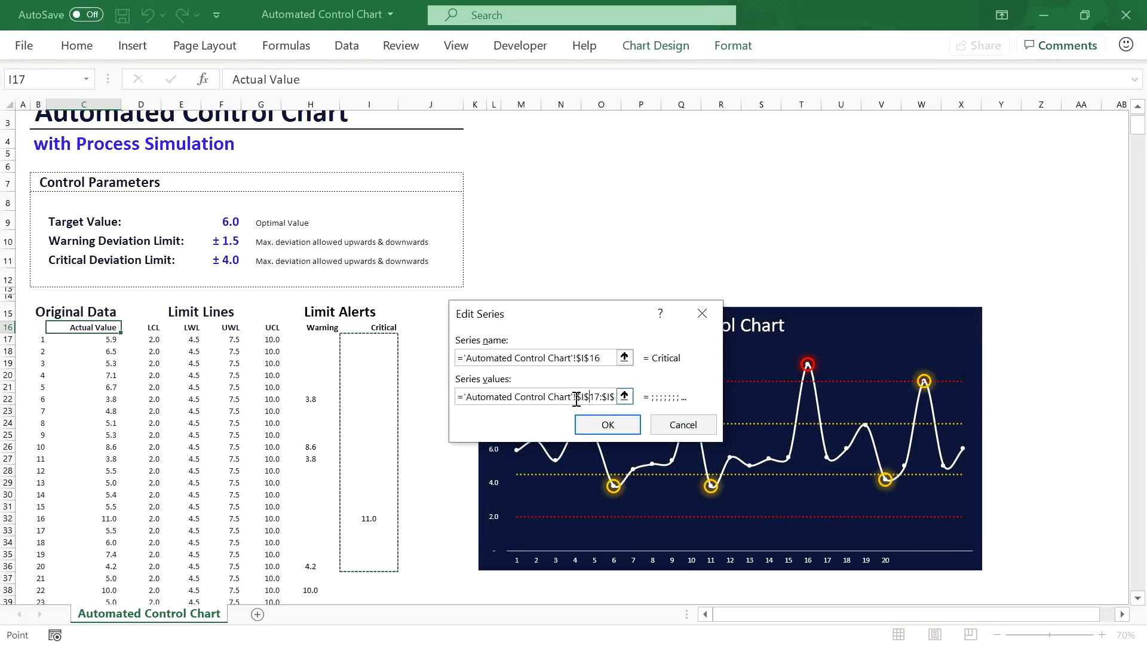
drag(578, 398, 660, 398)
text(Critical)
key(Return)
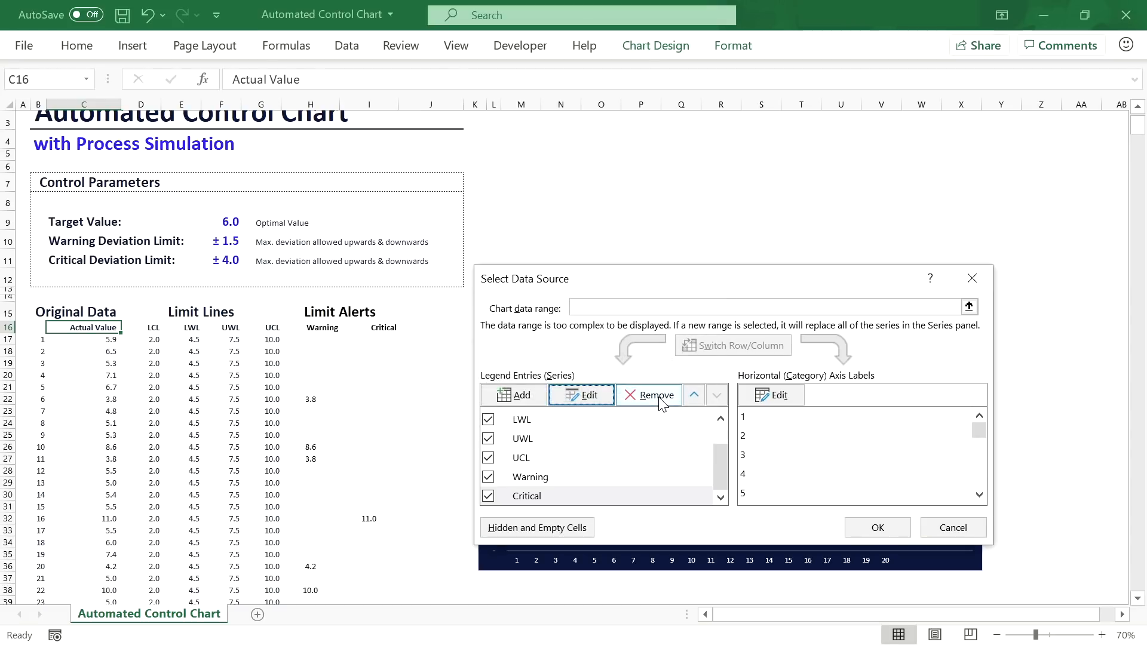
click(878, 528)
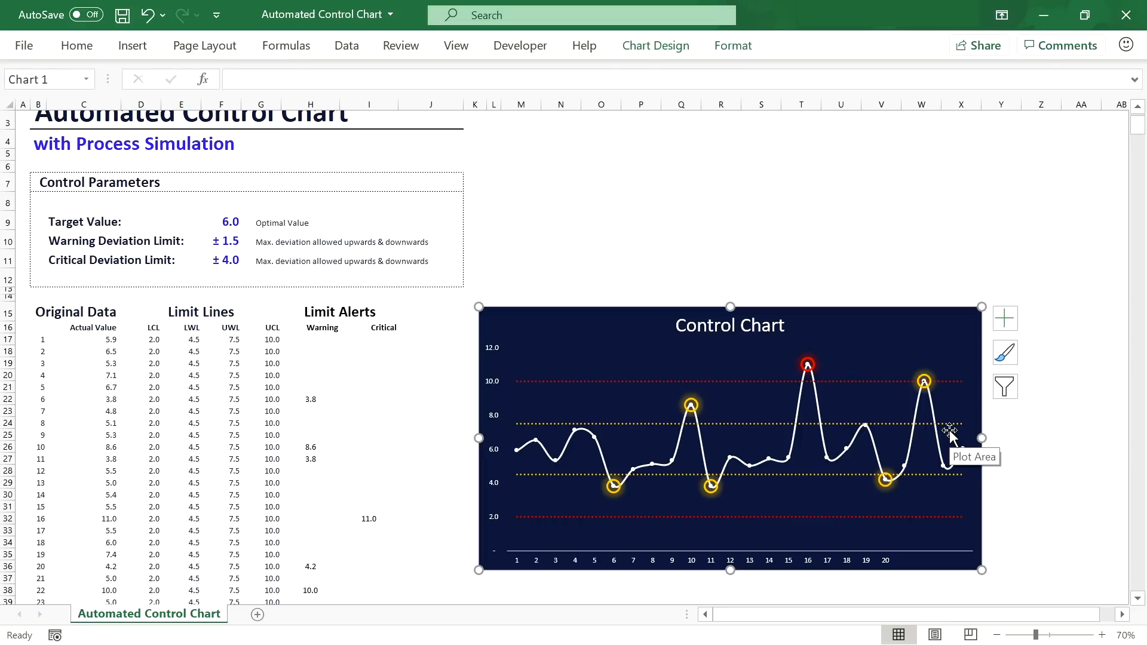
Step: Clear C38:C40 and enter test readings 4, 5, 8, 9, 10, 11, 12 and 5 below the data
scroll(333, 442, down, 1)
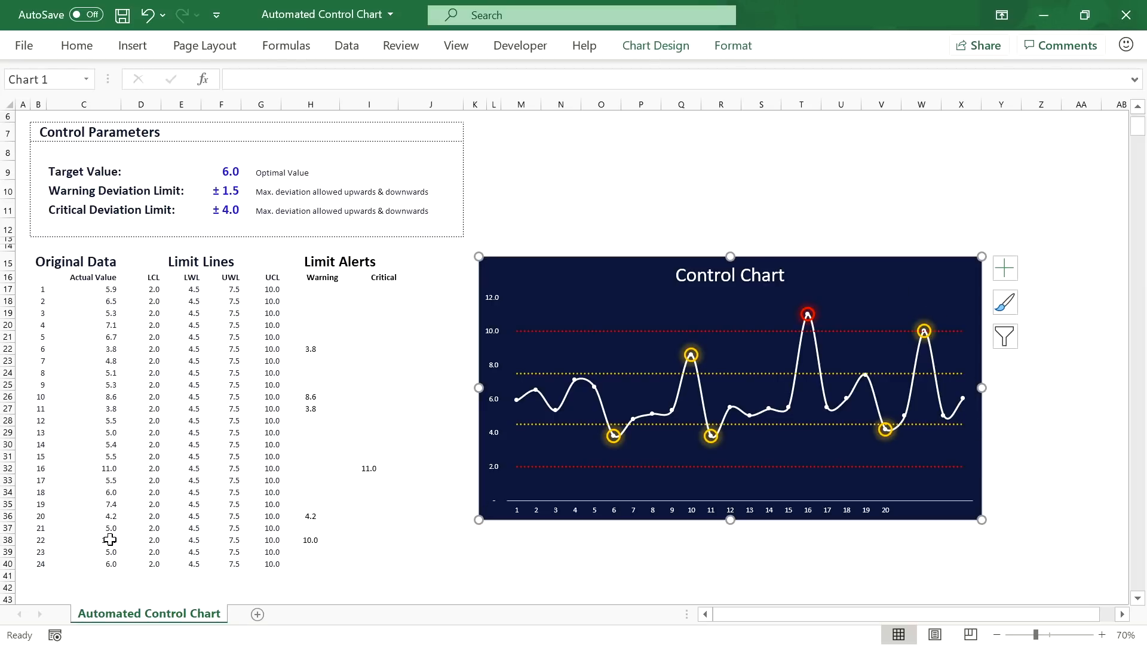
drag(107, 539, 113, 564)
key(Delete)
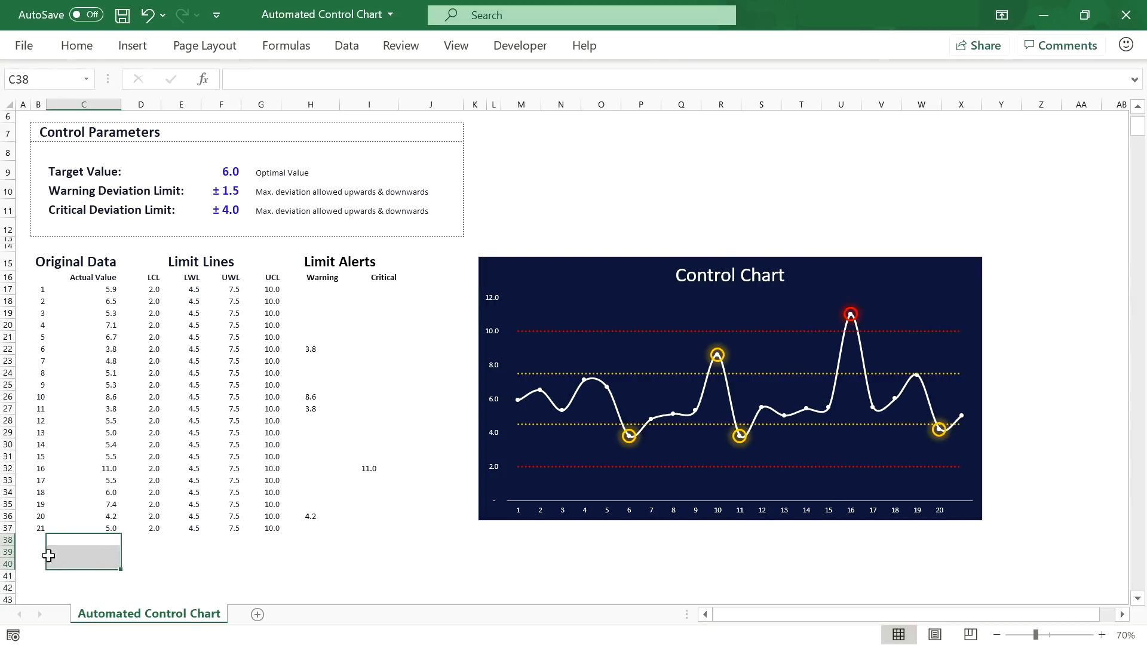
click(73, 540)
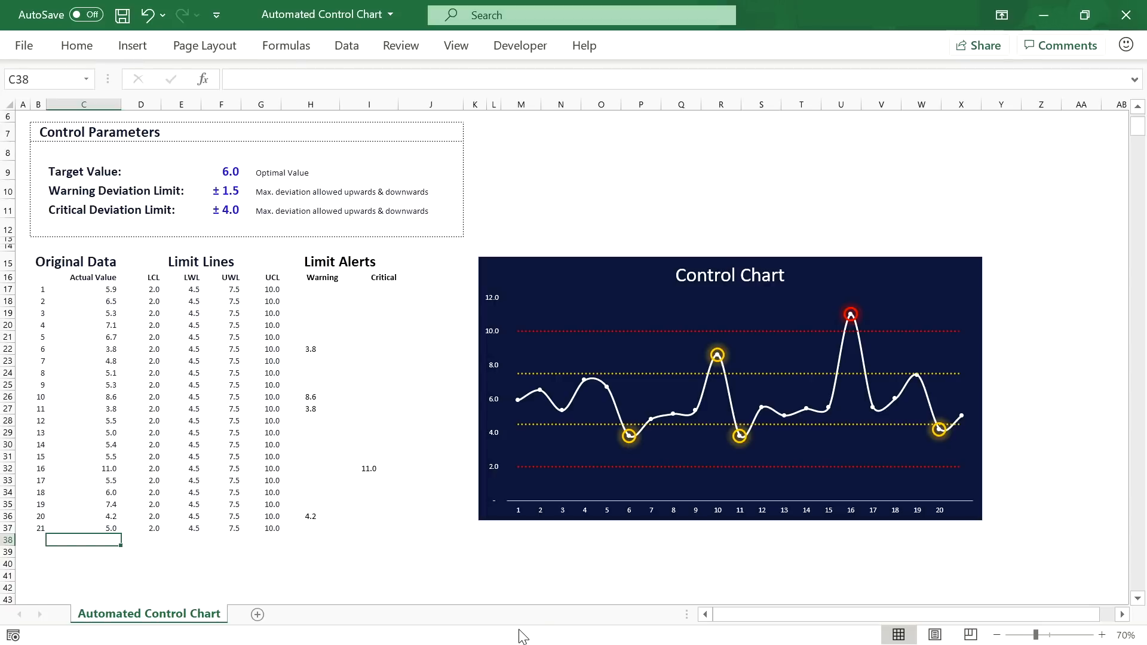
text(4)
key(Return)
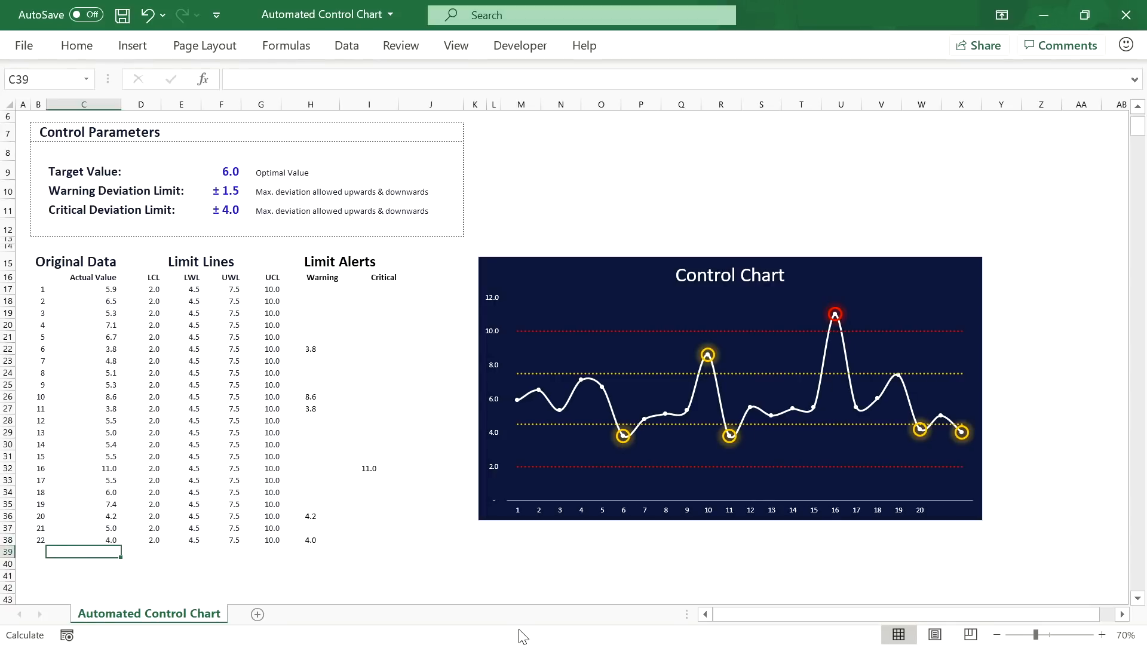
text(5)
key(Return)
text(8)
key(Return)
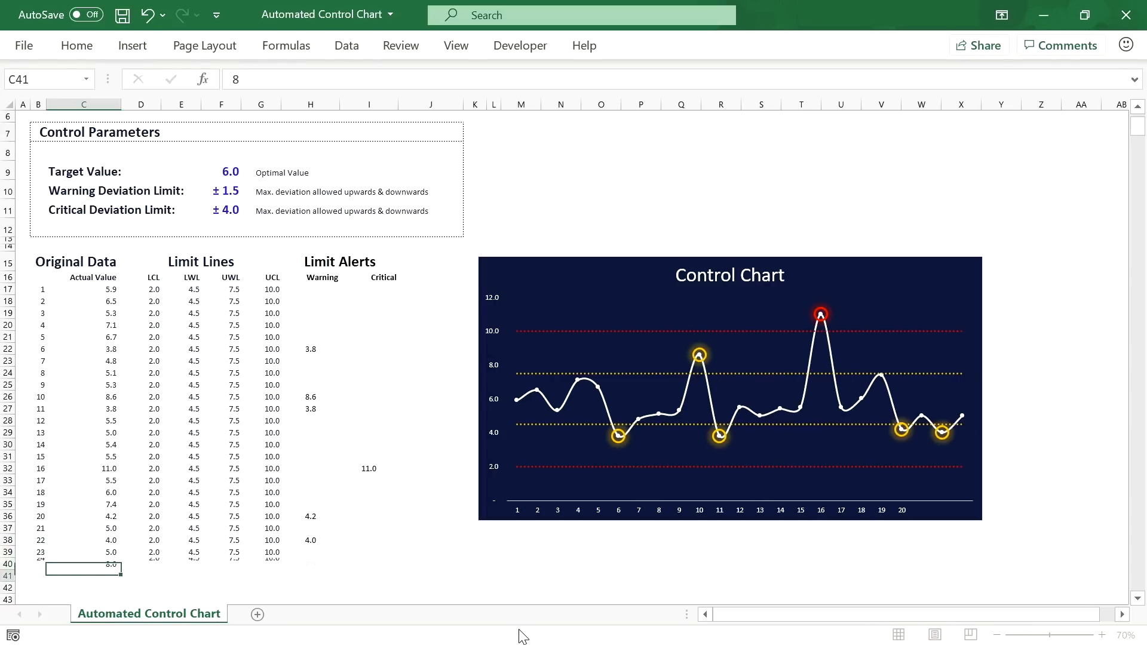
text(9)
key(Return)
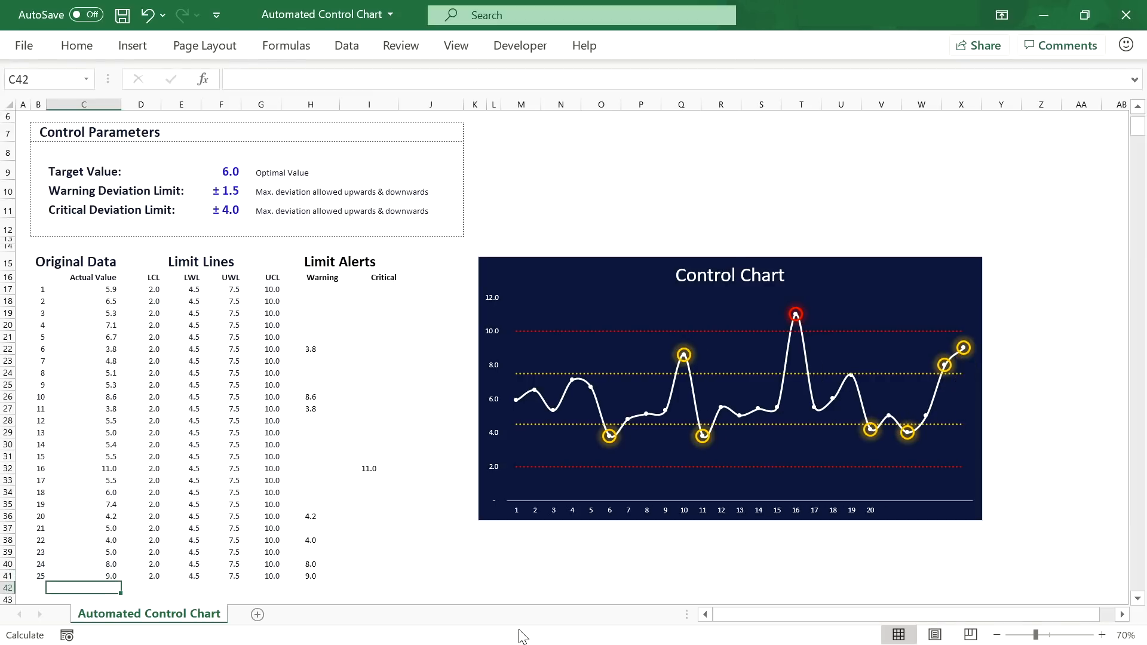
text(10)
key(Return)
text(11)
key(Return)
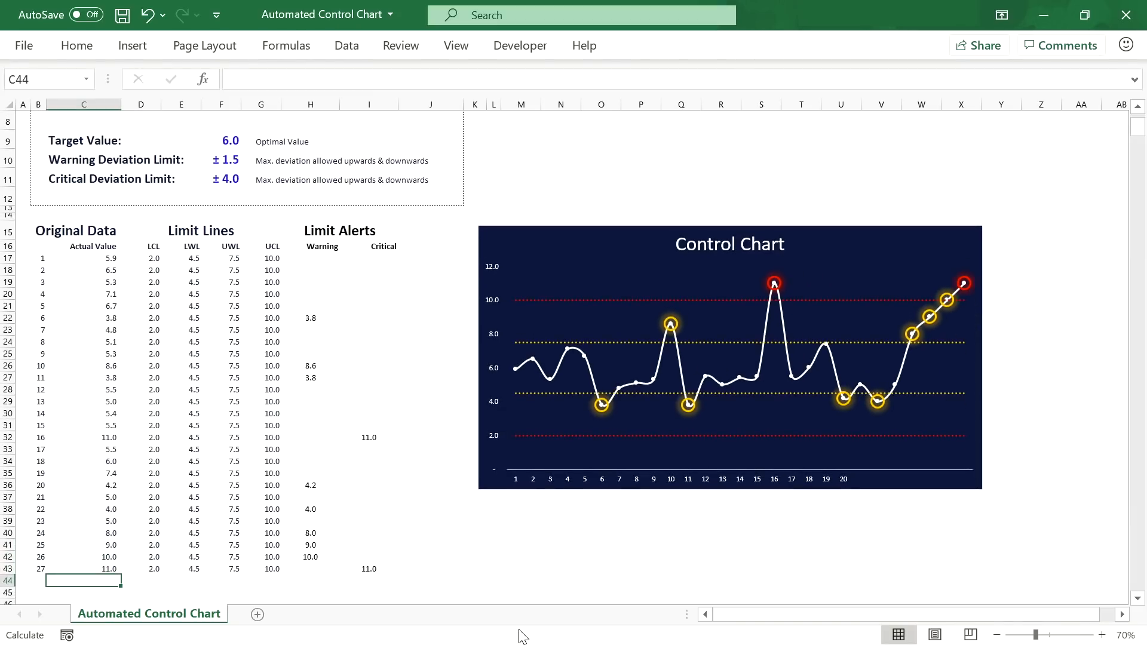
text(12)
key(Return)
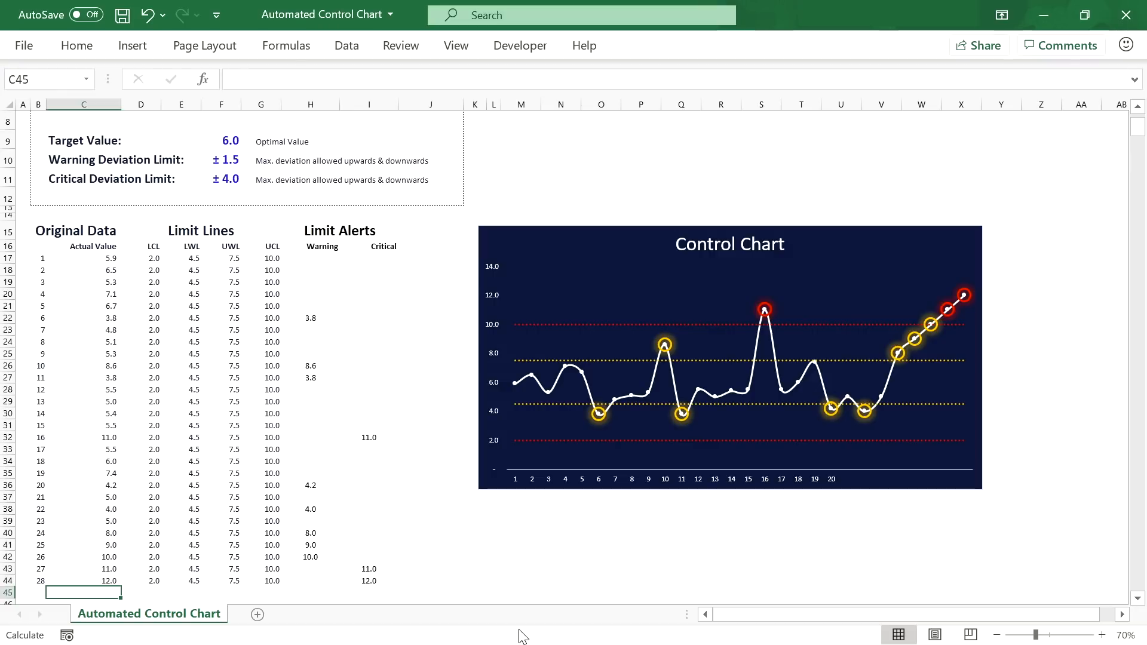
text(5)
key(Return)
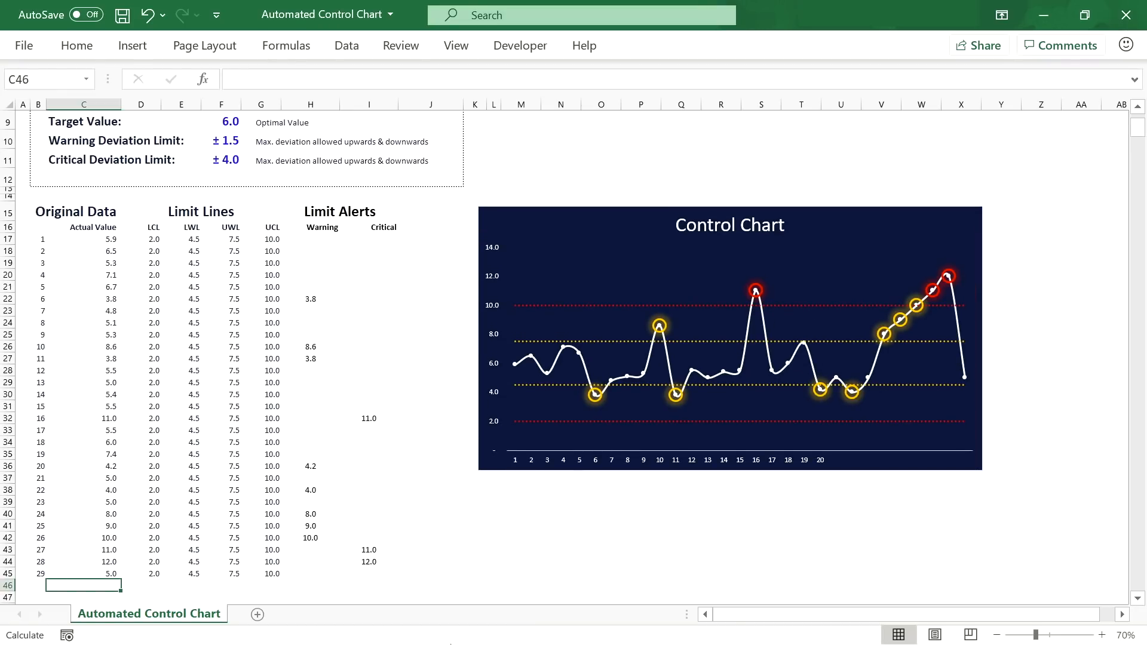
Step: Clear readings 20 to 29 from C36:C45, then undo to restore the 4.2 reading
drag(102, 478, 101, 570)
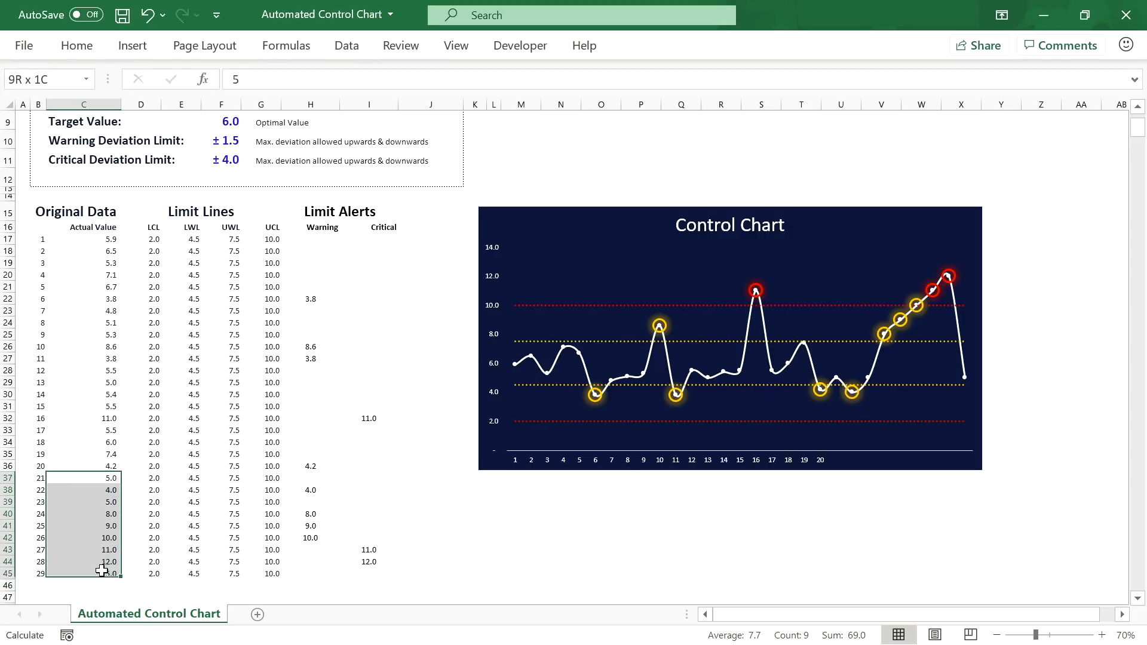
key(Delete)
click(101, 466)
key(Delete)
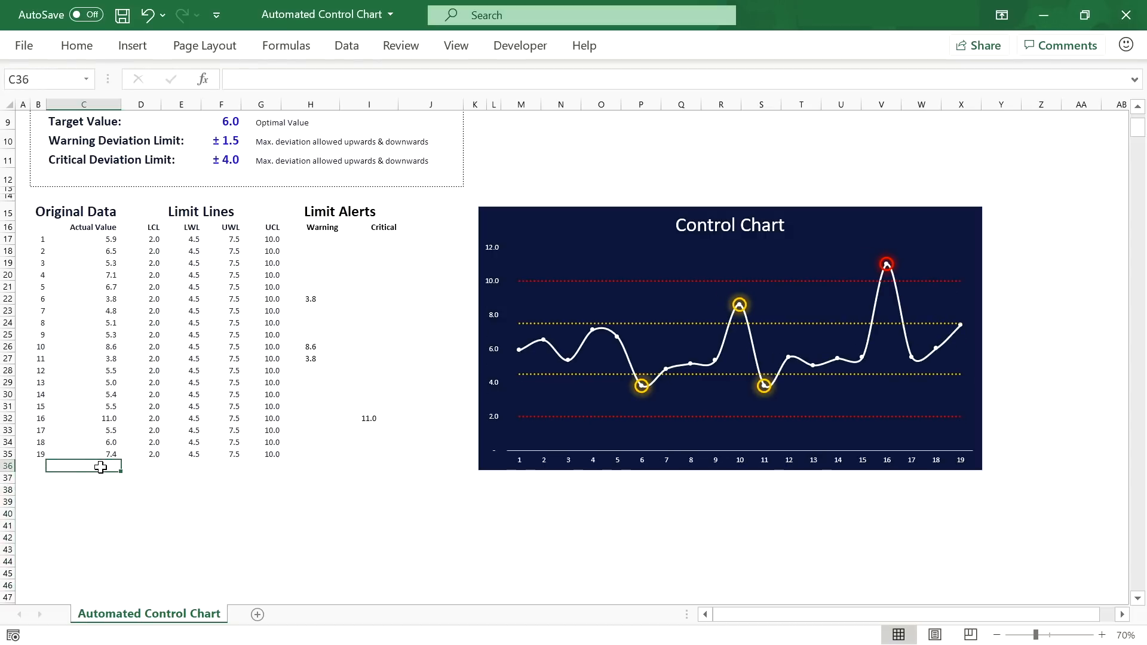
click(100, 453)
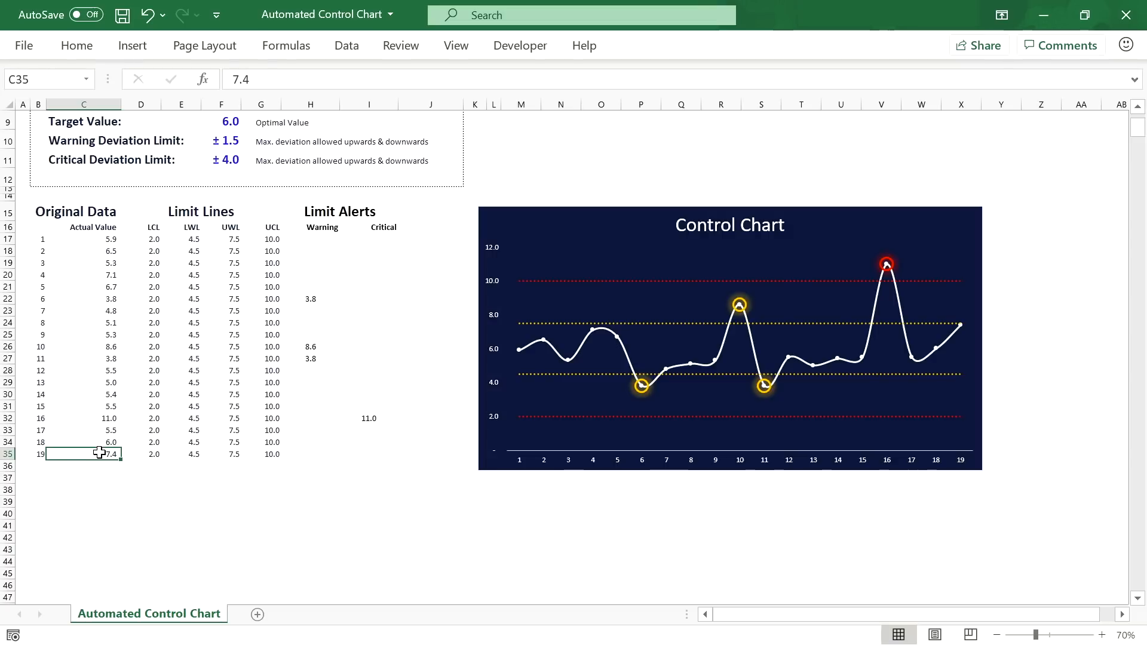
key(ctrl+z)
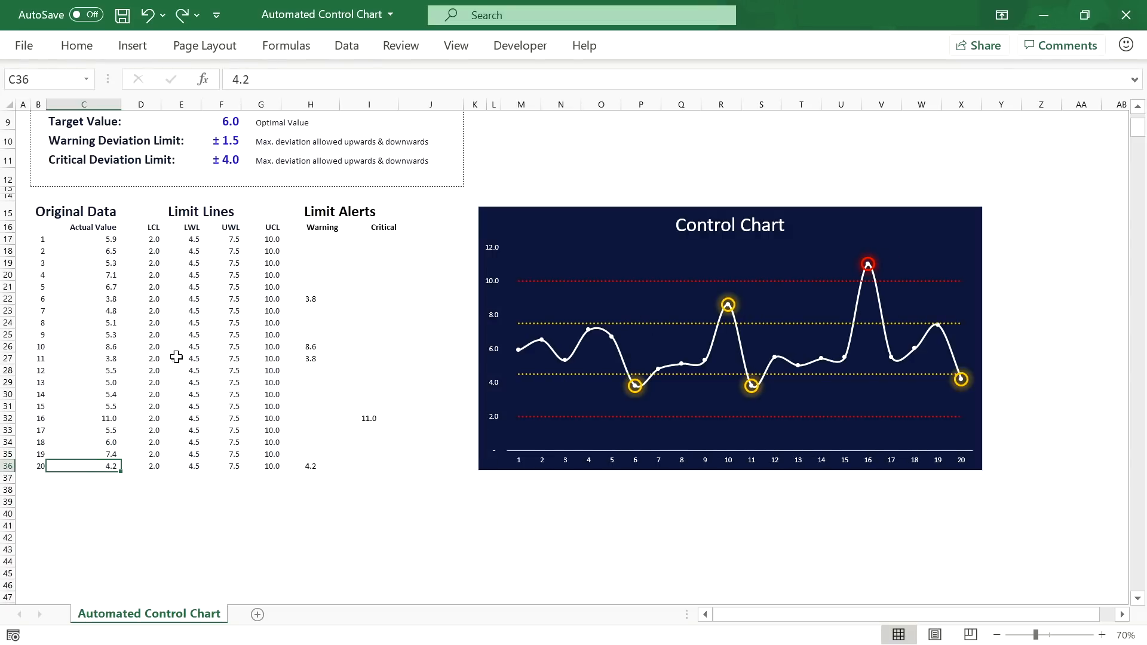
Step: Try readings 5, 4 and 7 in C37 onward, then undo and clear them back to 20 rows
click(102, 476)
text(5)
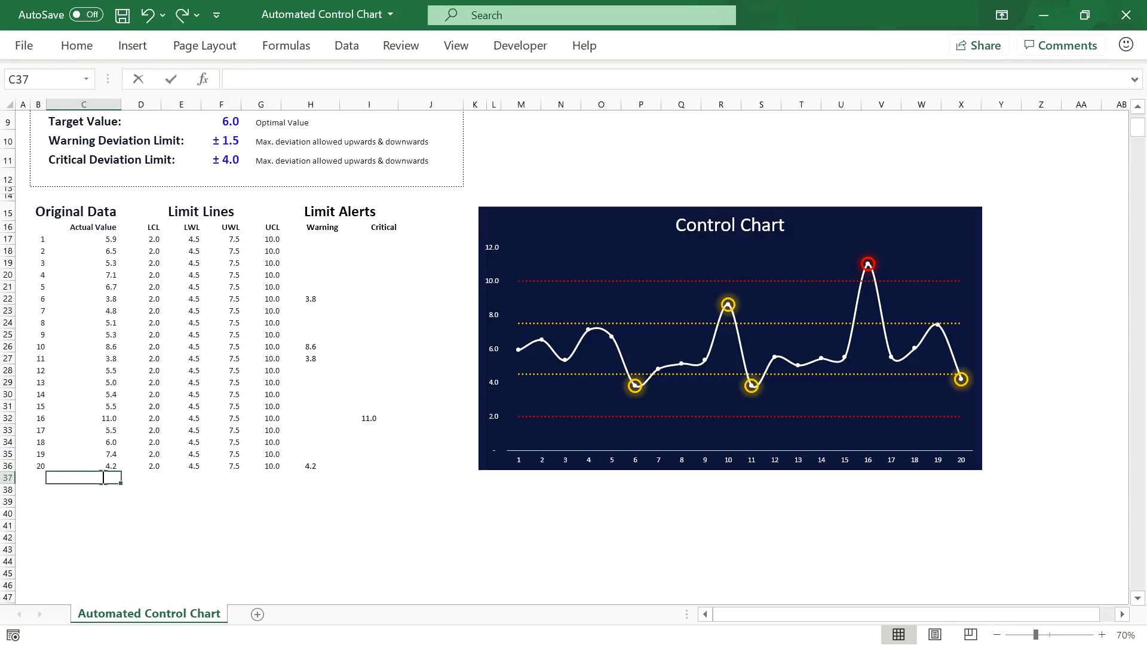
key(Return)
text(4)
key(Return)
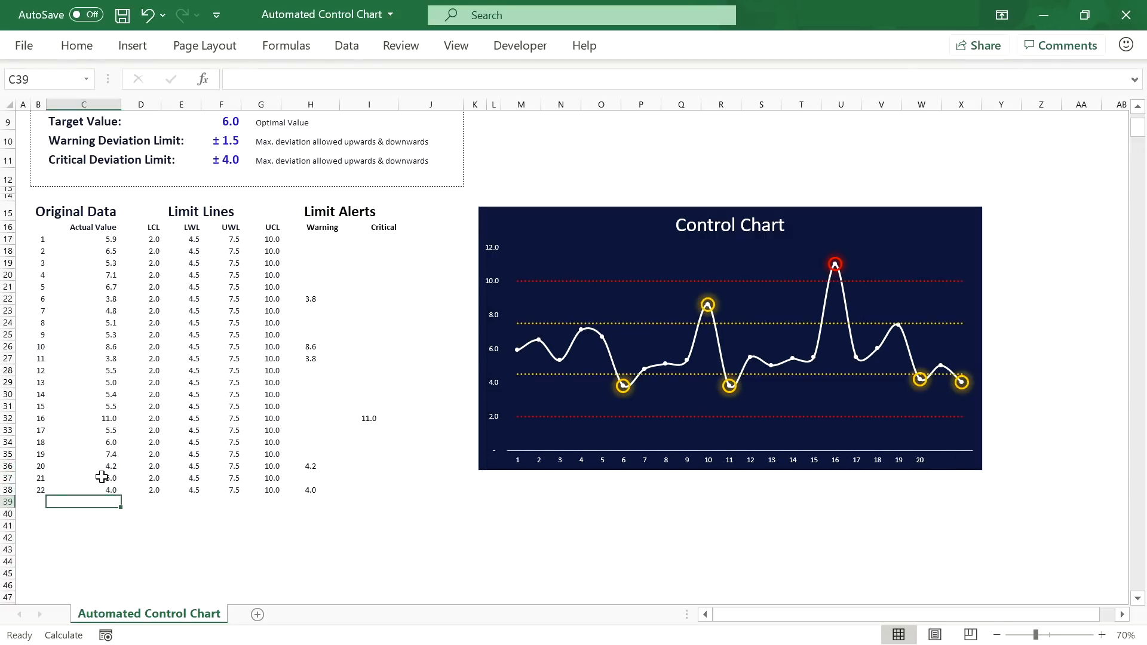
text(7)
key(Return)
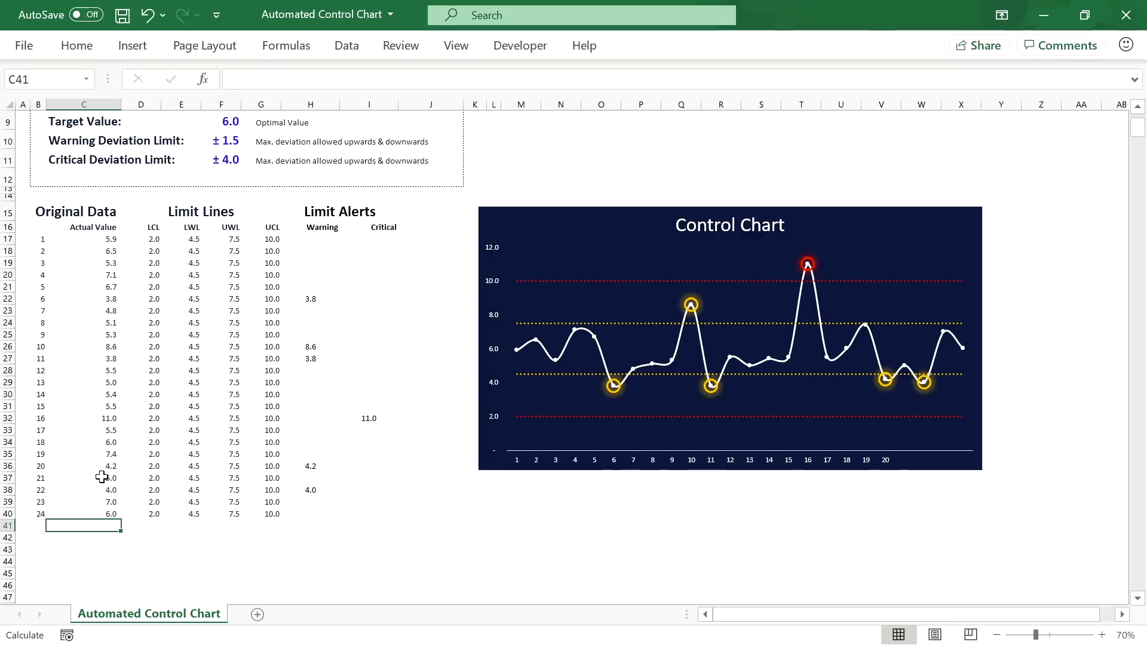
key(ctrl+z)
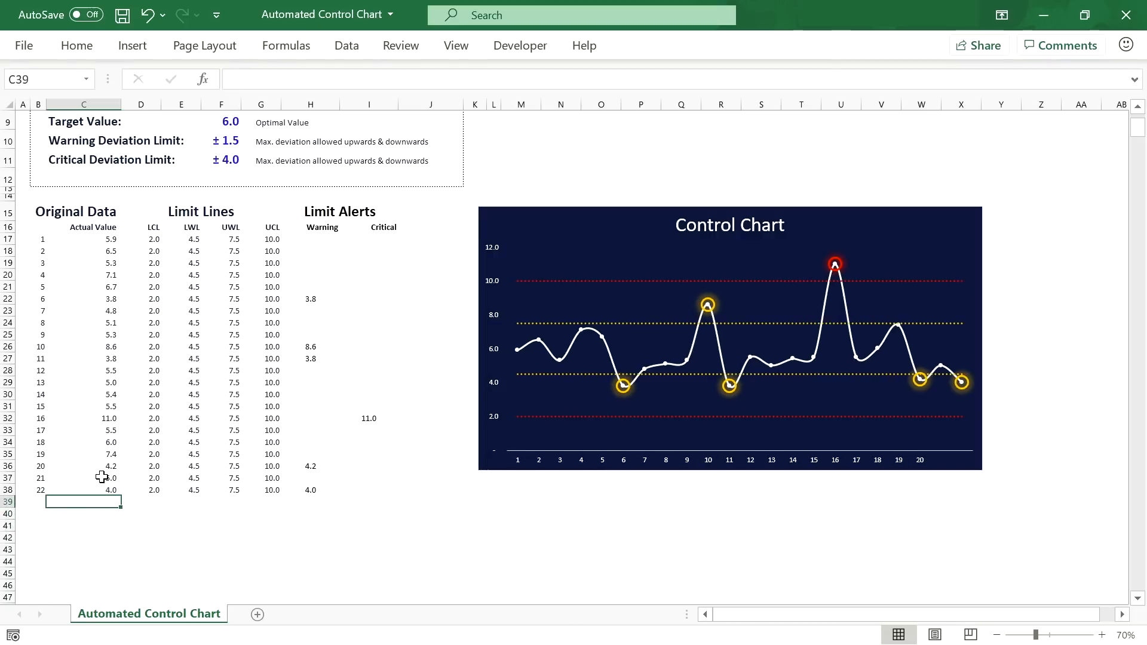
key(ctrl+z)
click(102, 477)
key(Delete)
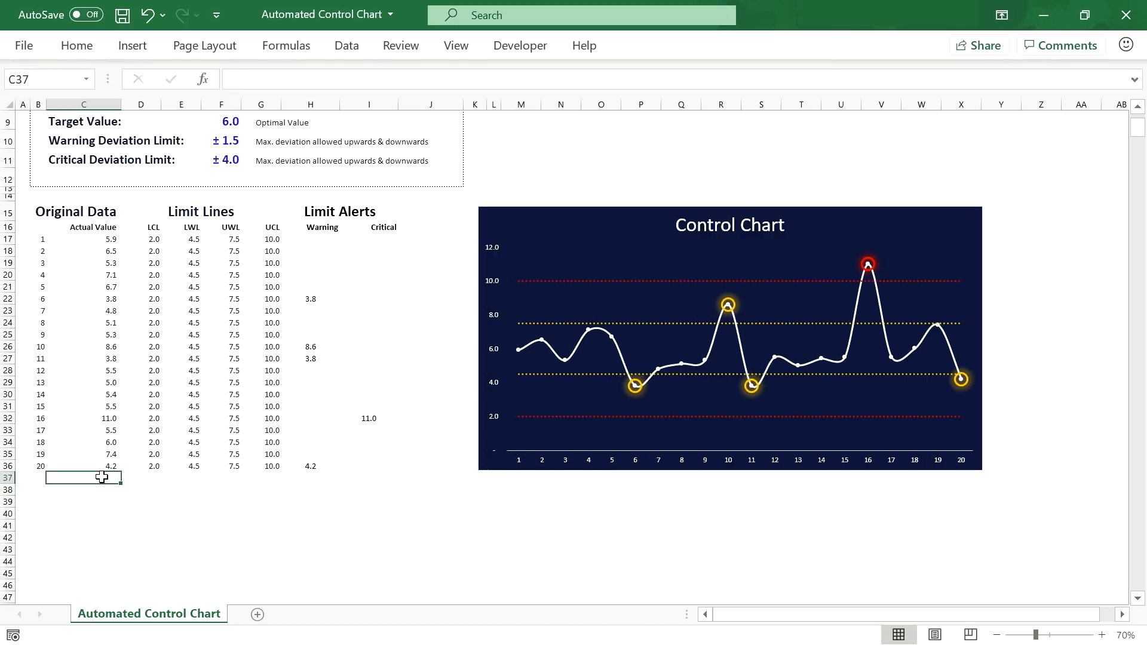
Step: Select the Automated Control Chart title and the 'with Process Simulation' subtitle at the top of the sheet
scroll(143, 462, up, 3)
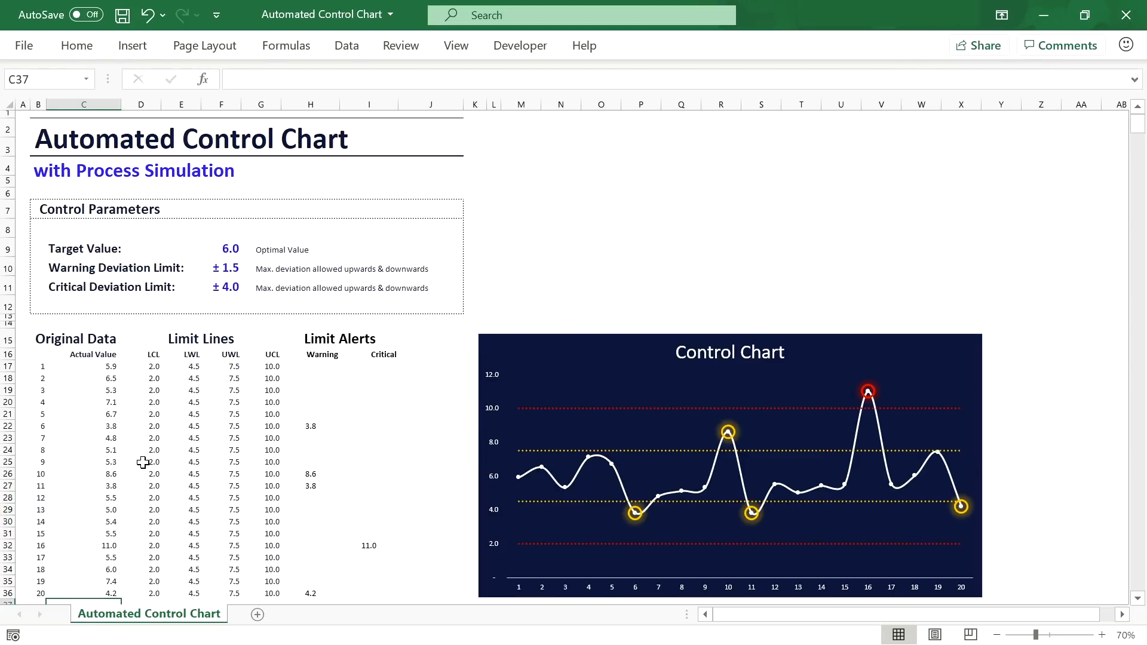
click(179, 140)
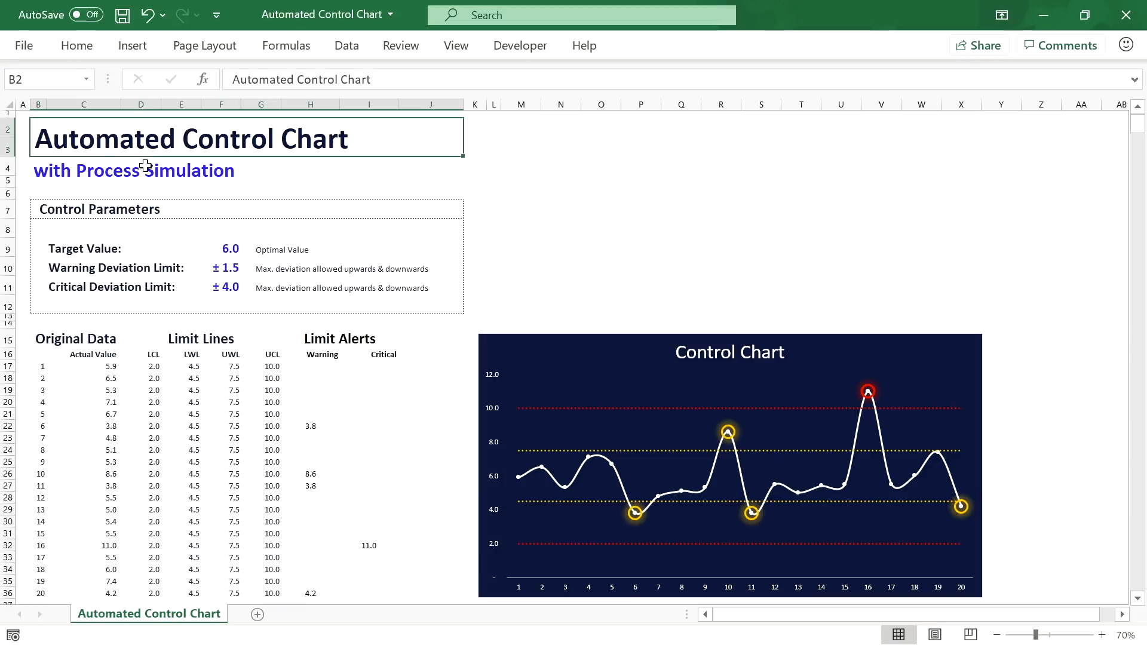
click(61, 170)
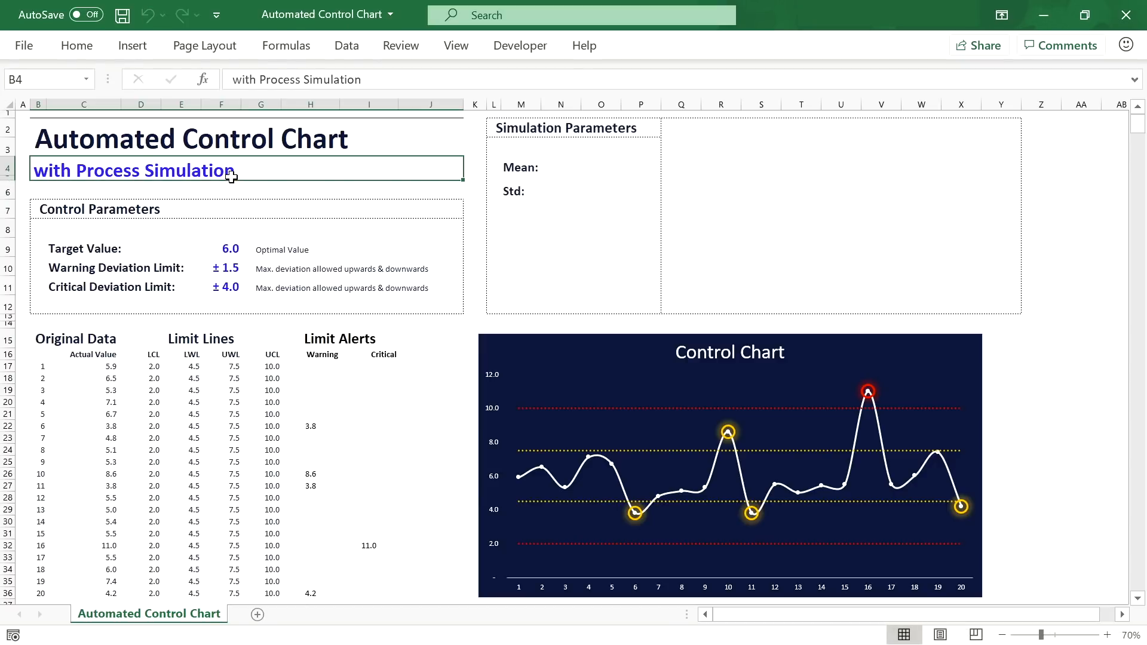
Step: Enter 6 beside the Mean label and 1 beside the Std label, then check both values
drag(505, 125, 992, 304)
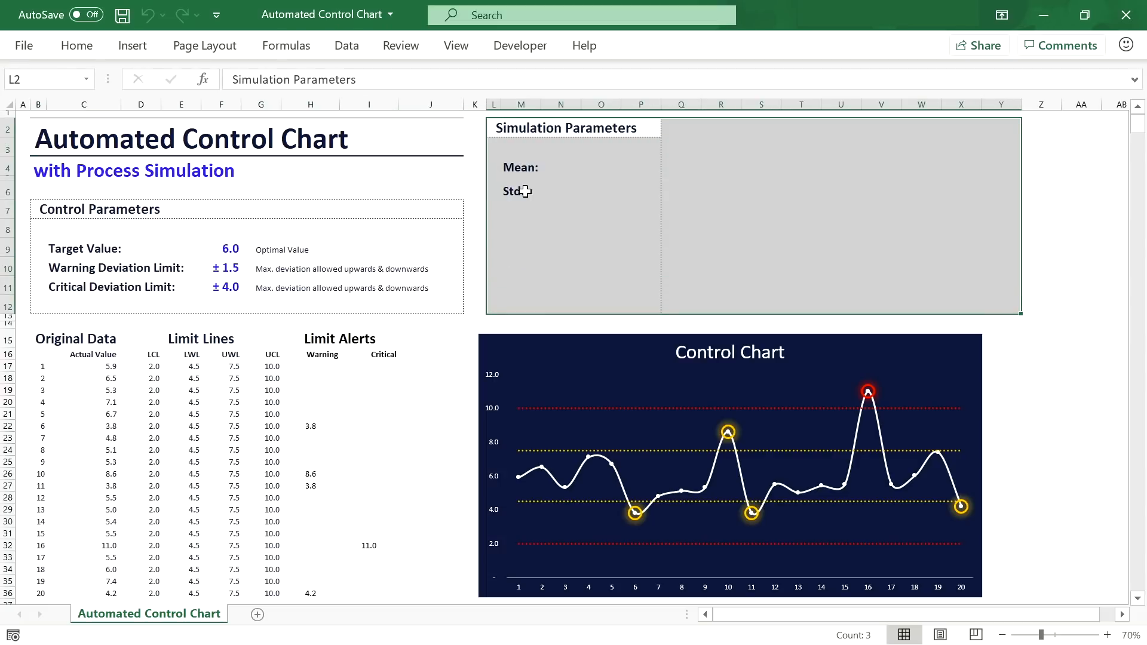
click(556, 146)
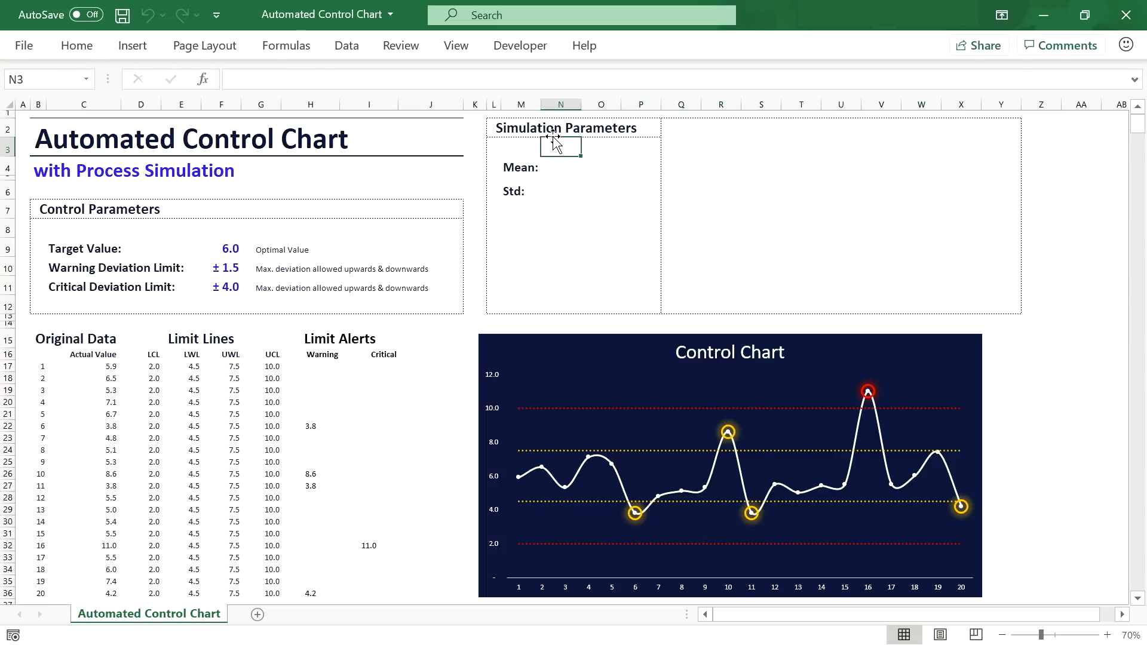
click(574, 167)
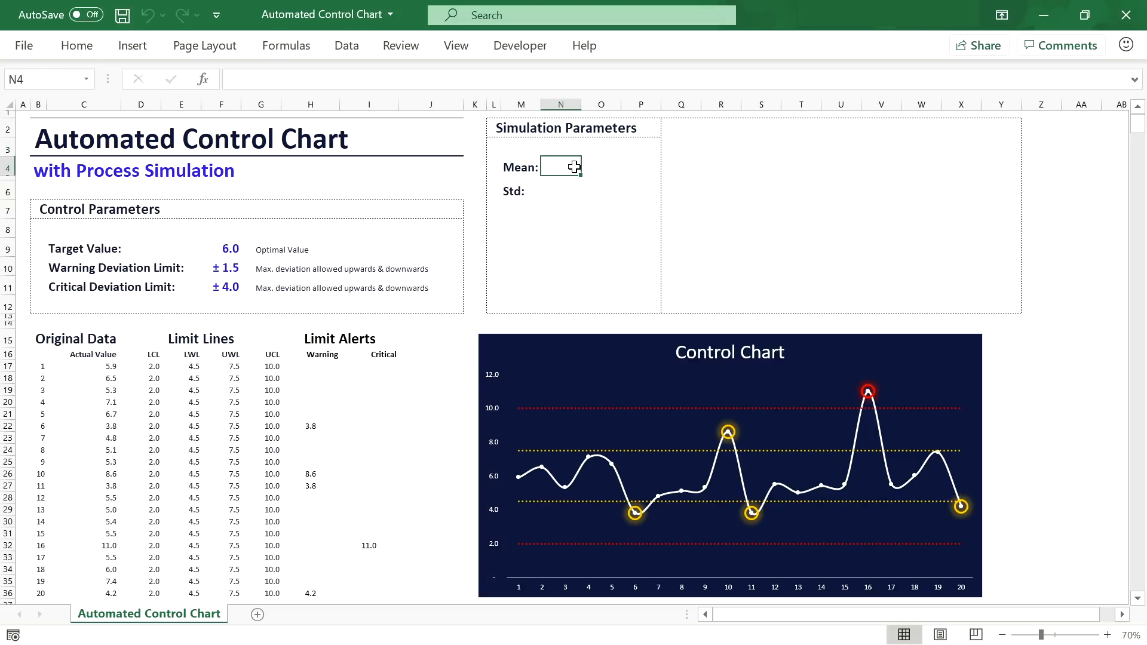
click(566, 192)
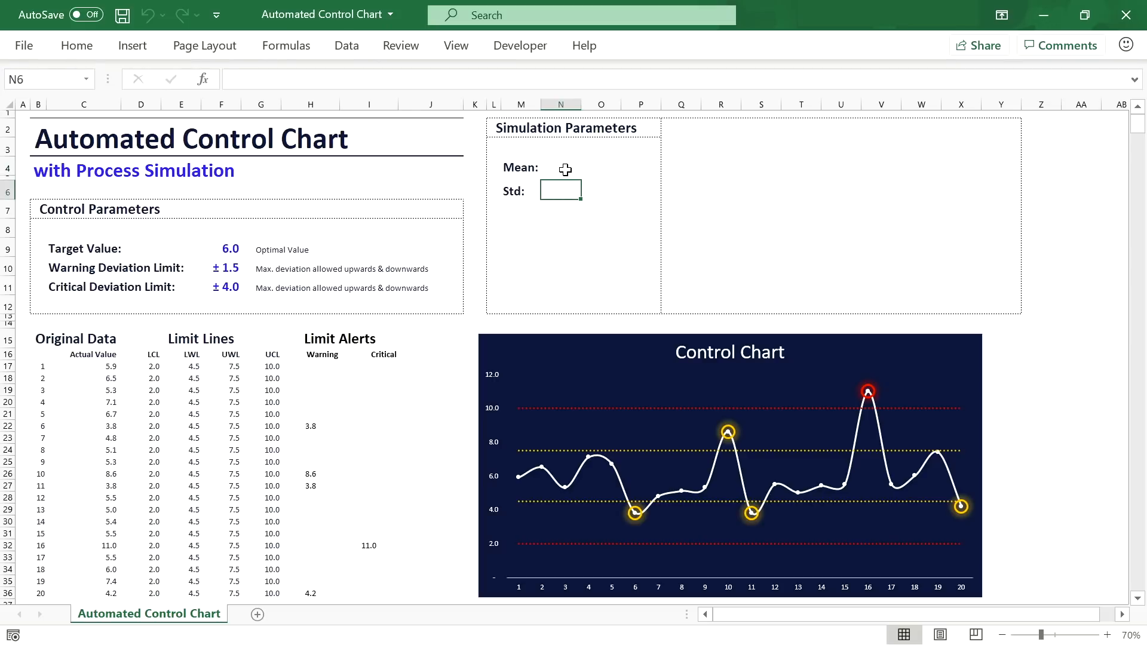
click(565, 170)
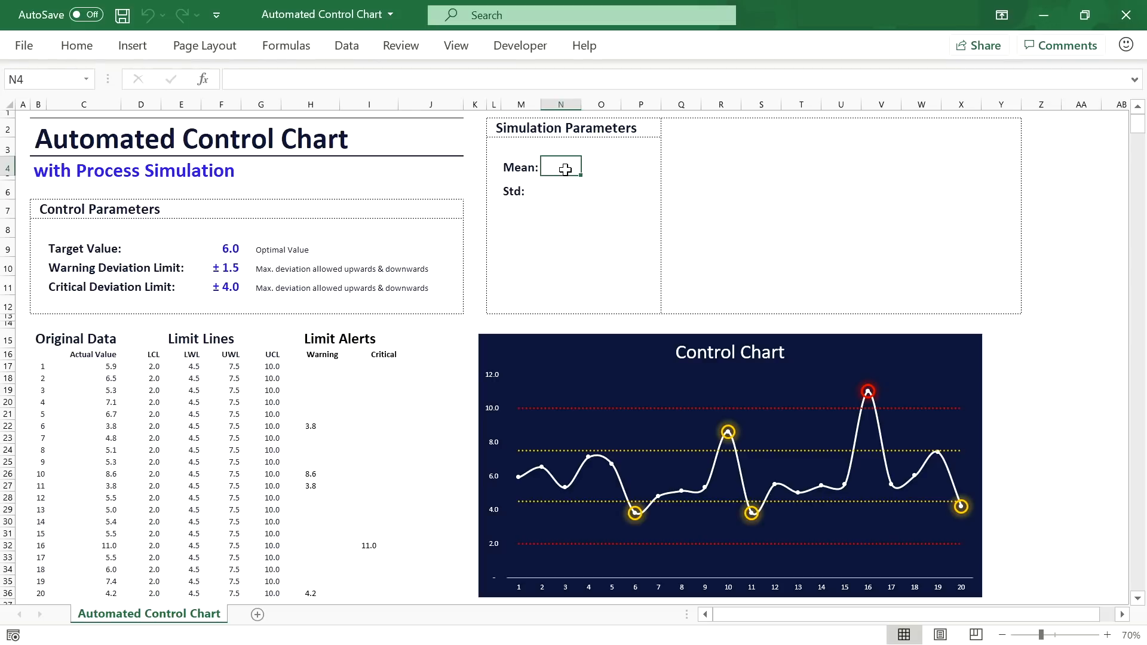
text(6)
key(Return)
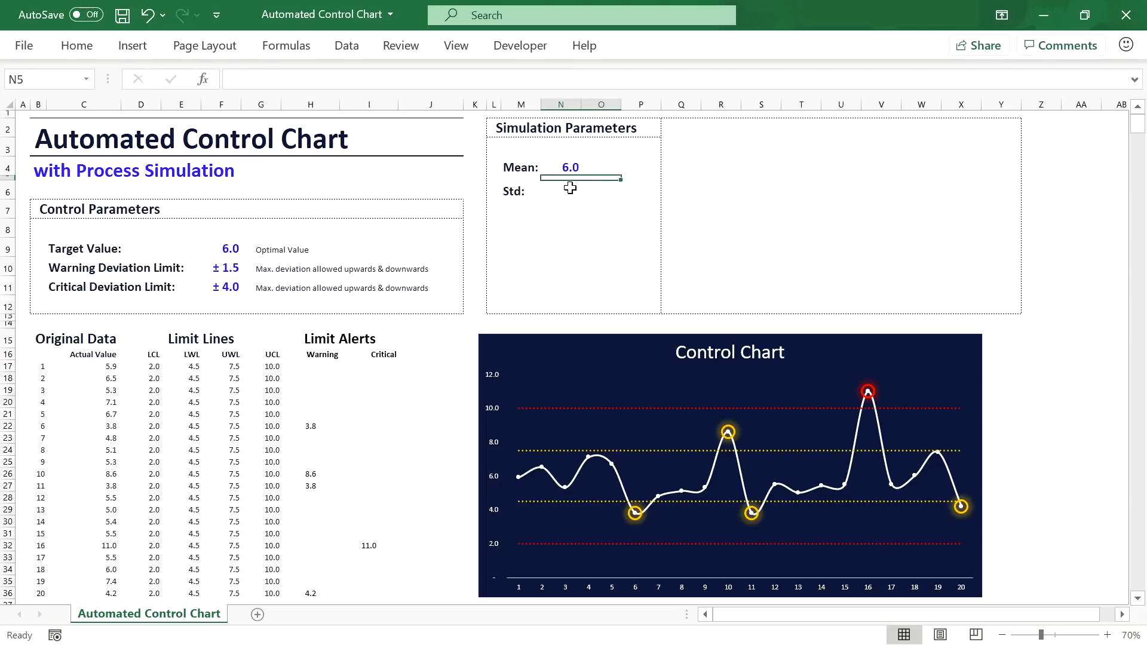
click(565, 190)
text(1)
key(Return)
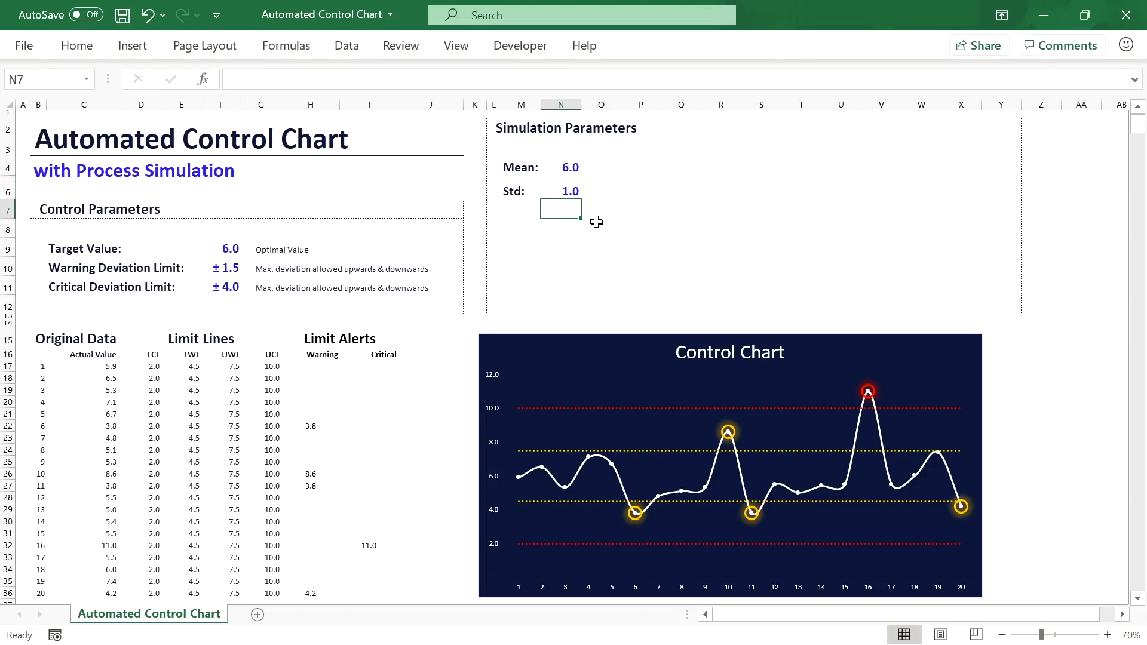
click(565, 191)
click(574, 168)
click(573, 197)
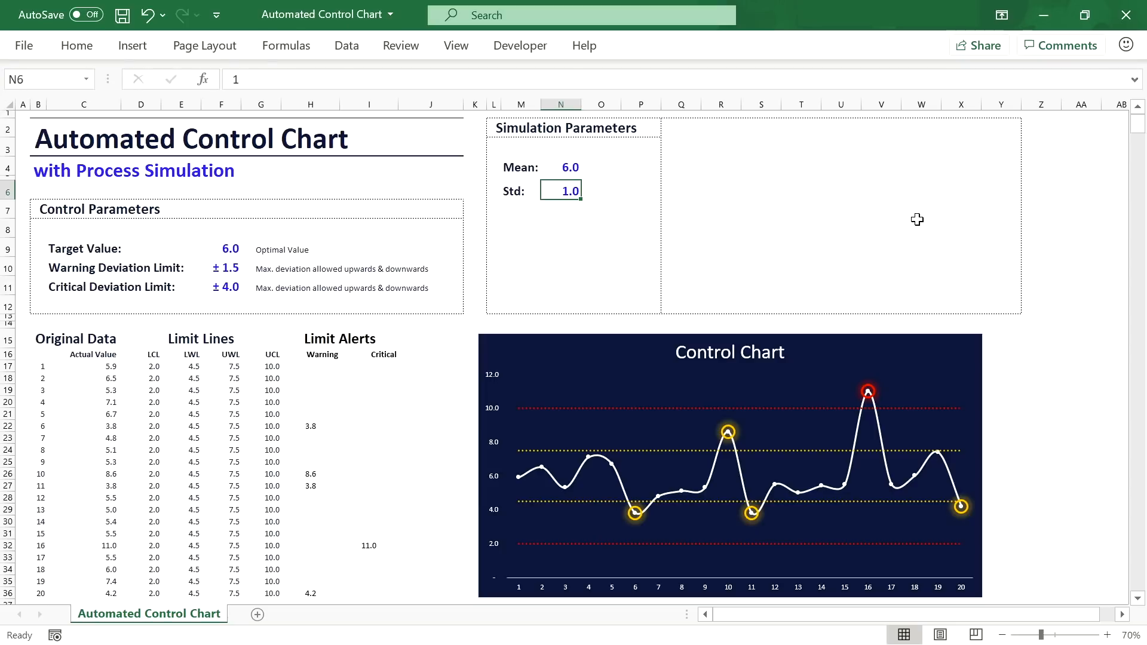
Step: Add a sheet named Process Distribution Data and enter headers x in B3 and p in C3
click(257, 615)
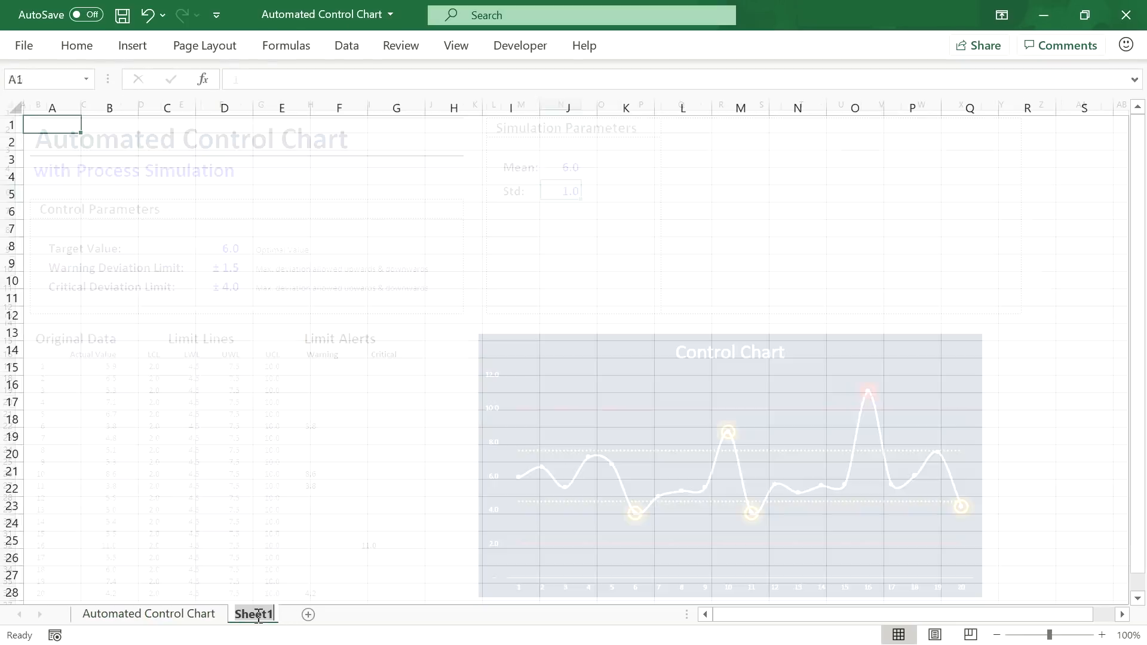
text(Proces)
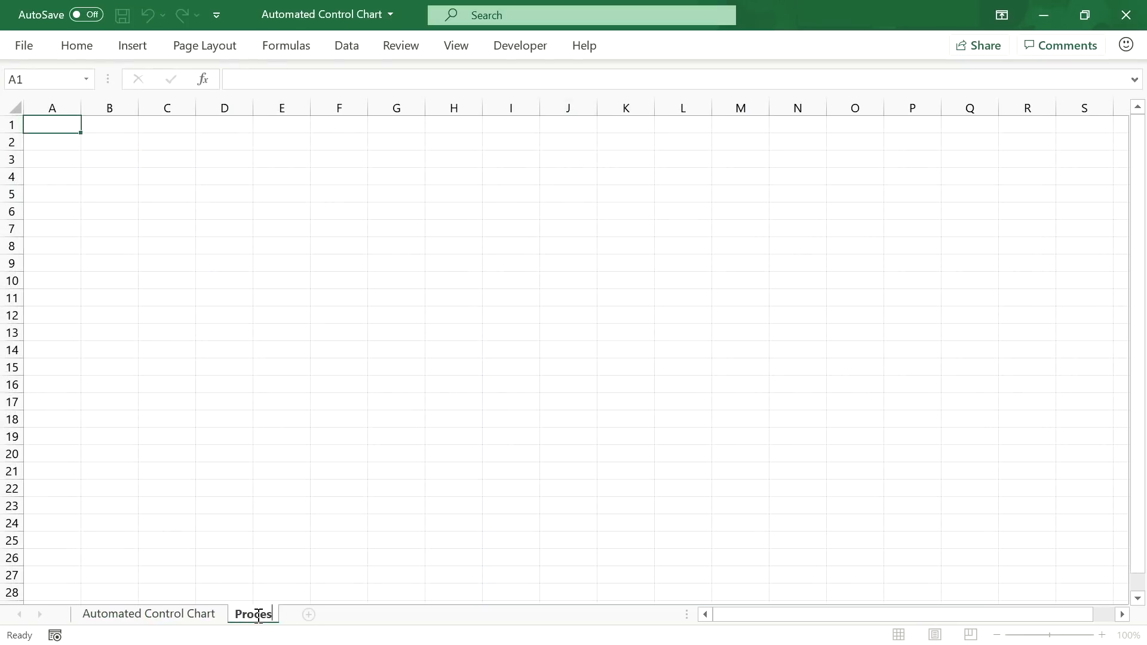
text(s Distribution Data)
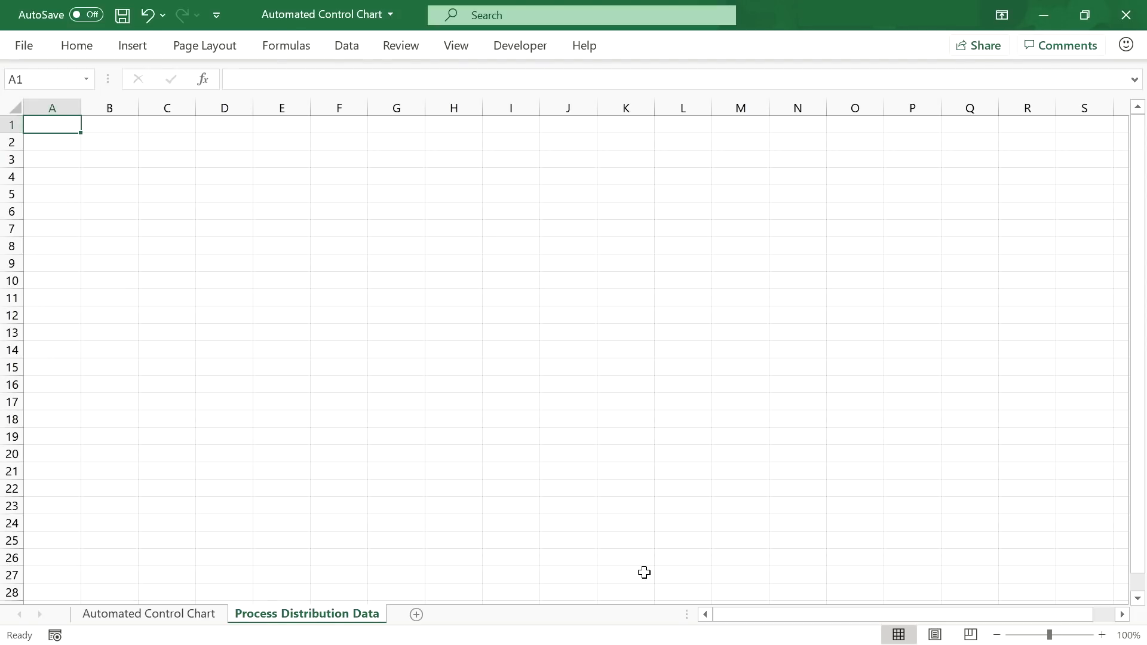
click(123, 159)
click(1102, 635)
click(1103, 635)
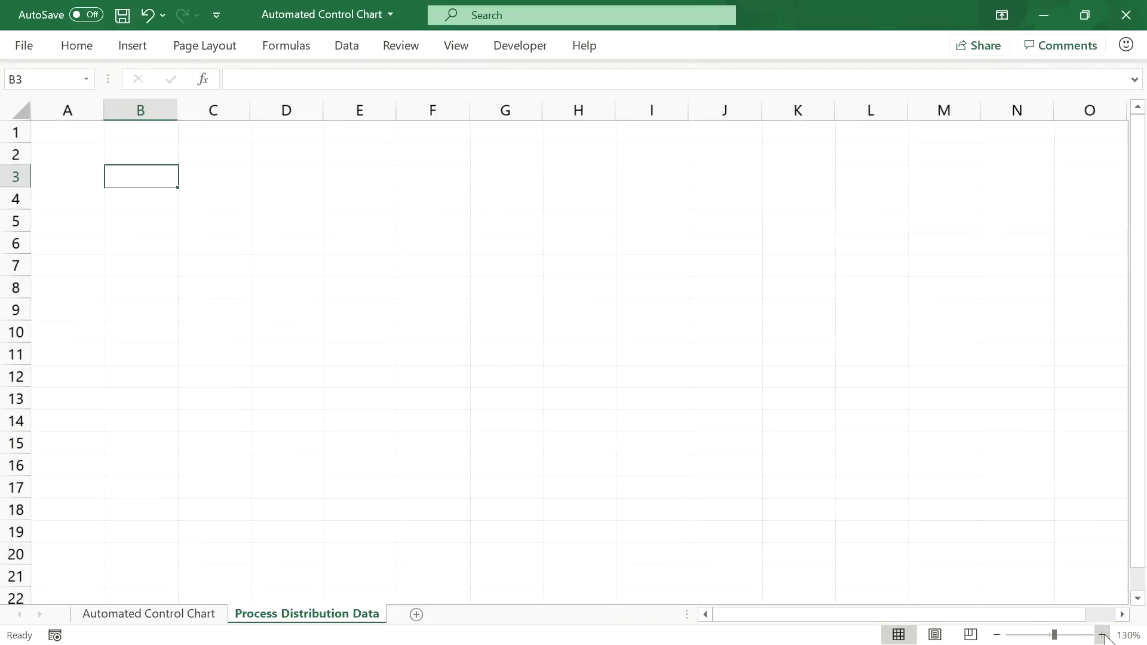
click(1103, 635)
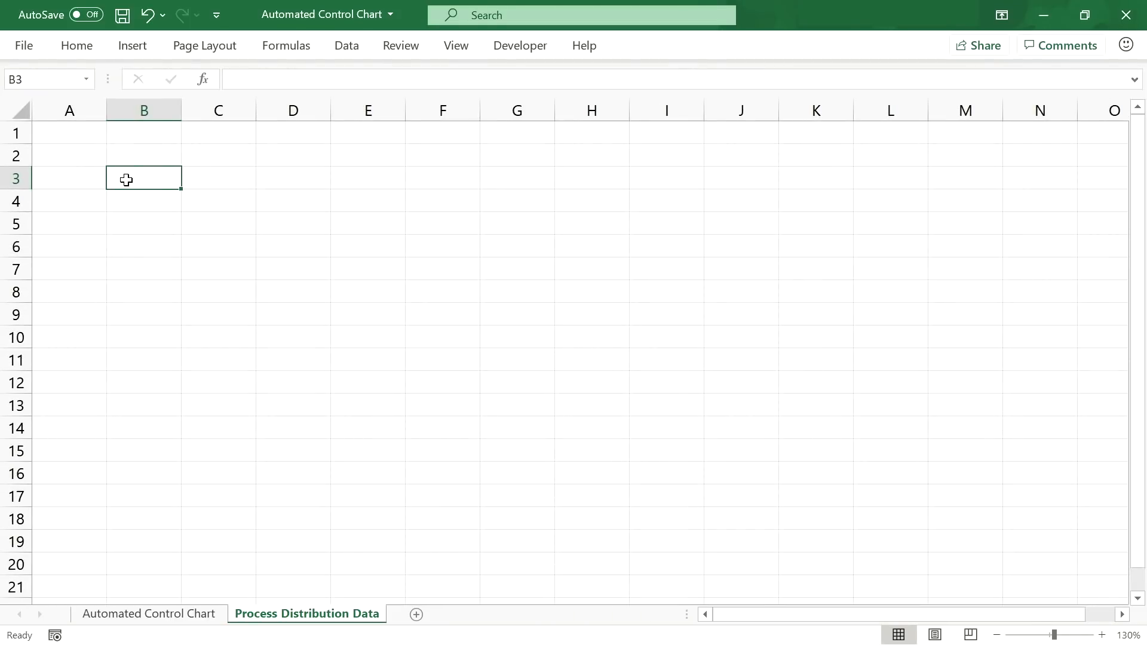
text(x)
key(Tab)
text(p)
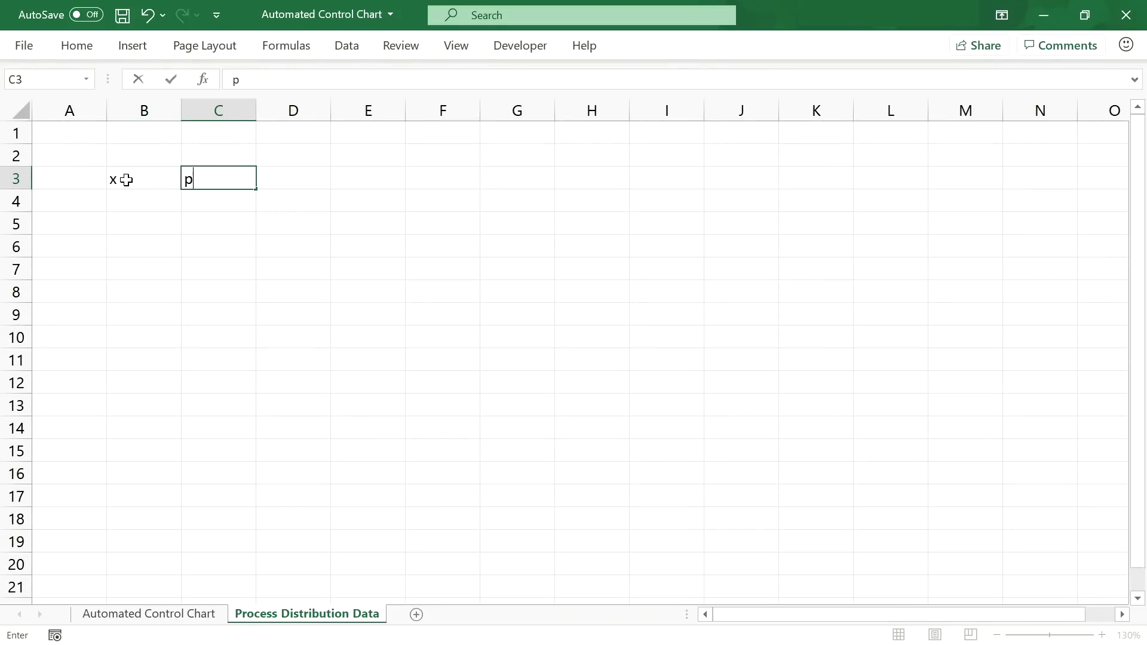
key(Return)
Step: Make the x and p headers in B3:C3 bold and centred
drag(126, 180, 209, 179)
click(98, 47)
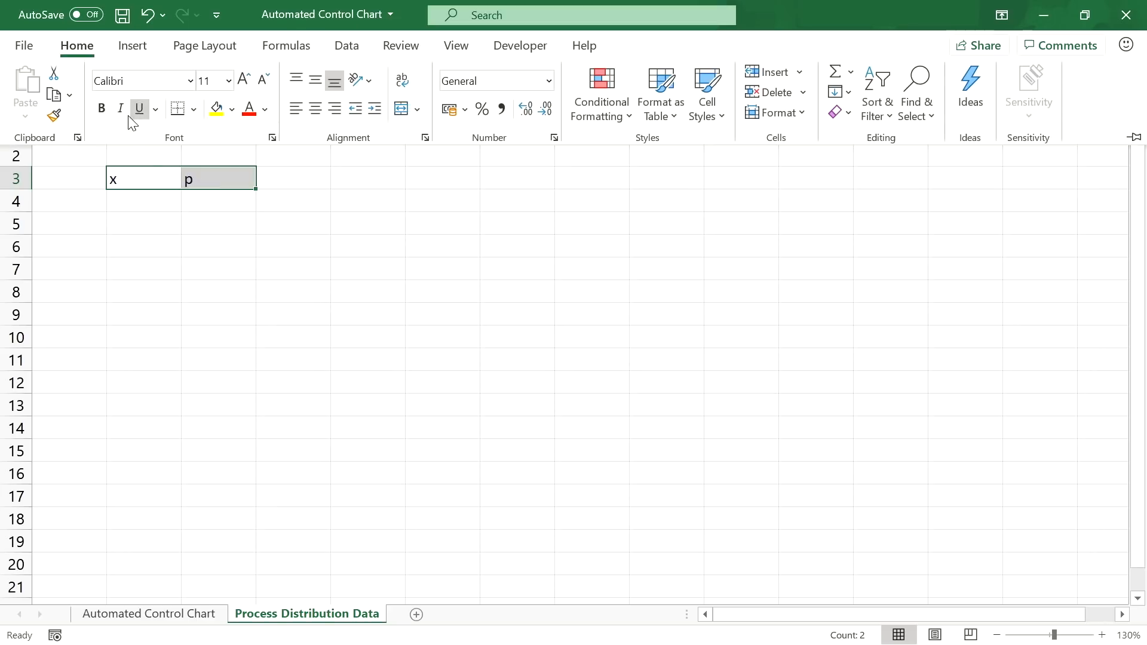
key(ctrl+b)
click(315, 109)
click(156, 201)
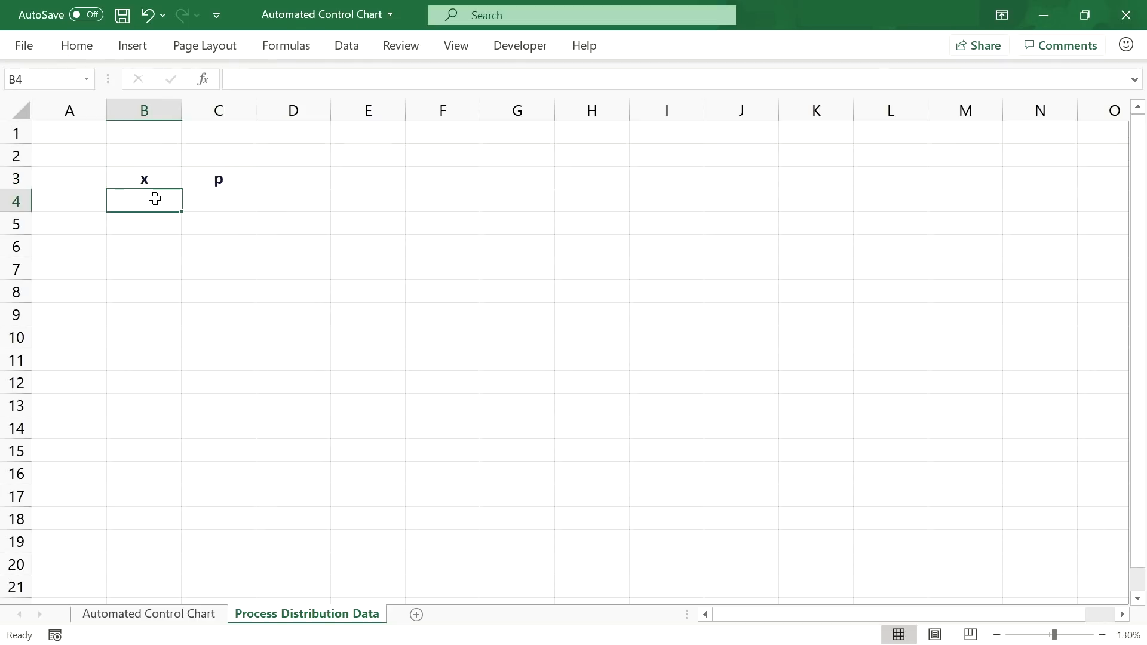
click(192, 616)
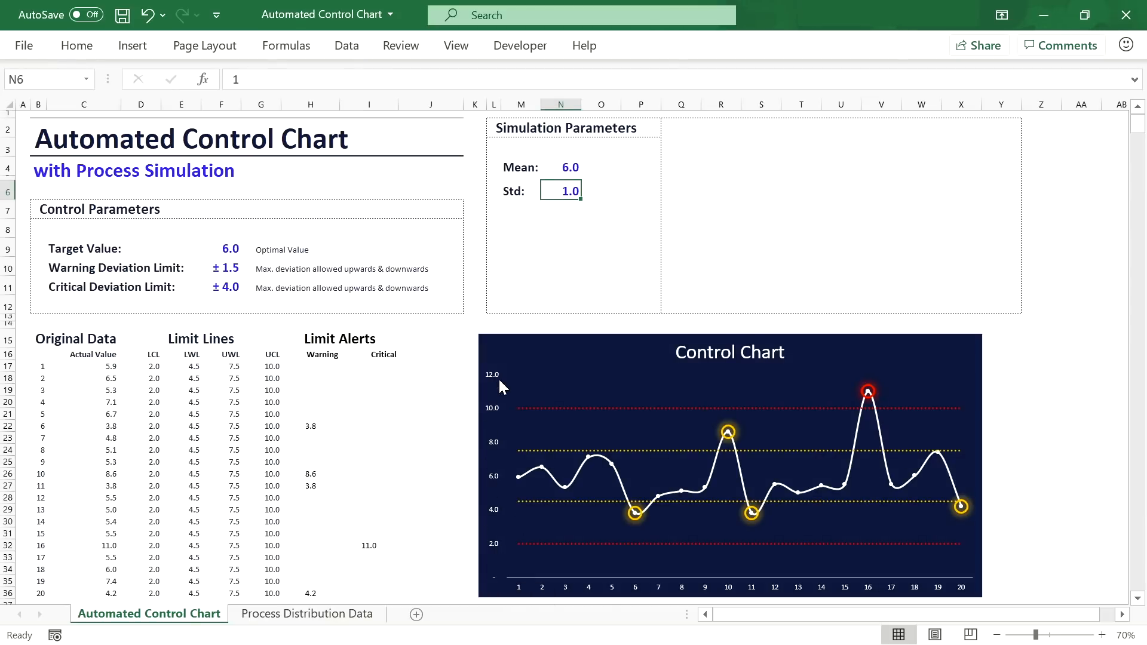
click(351, 615)
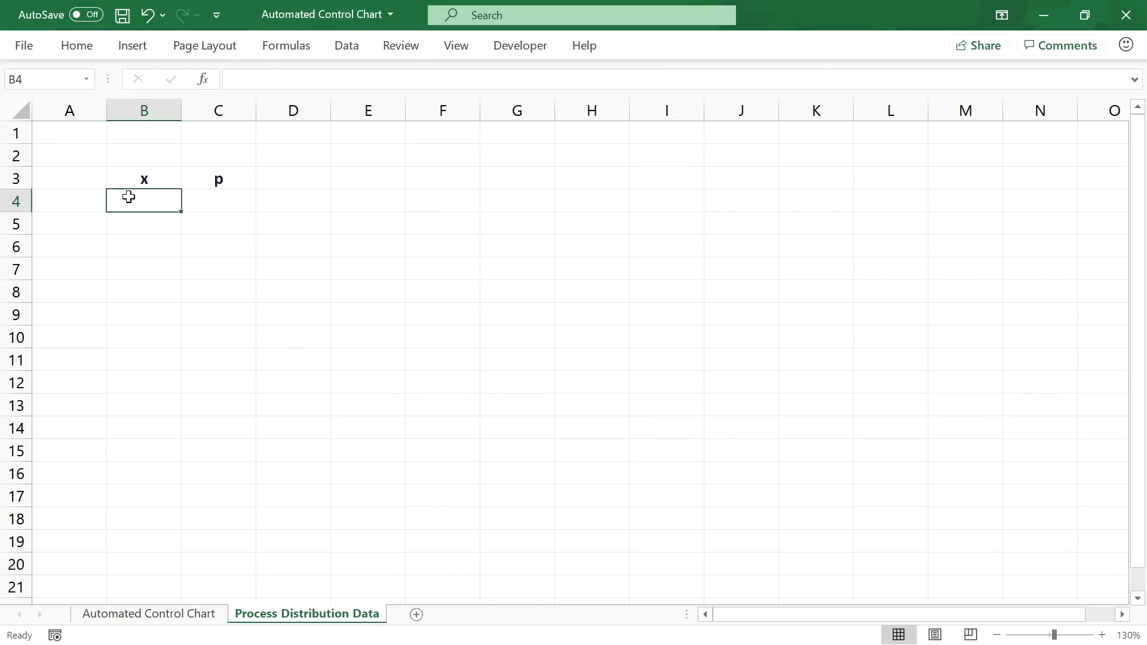
Step: Enter 0 and 0.2 in B4:B5 and fill the 0.2-step series down to B64
text(0)
key(Return)
text(0.2)
key(Return)
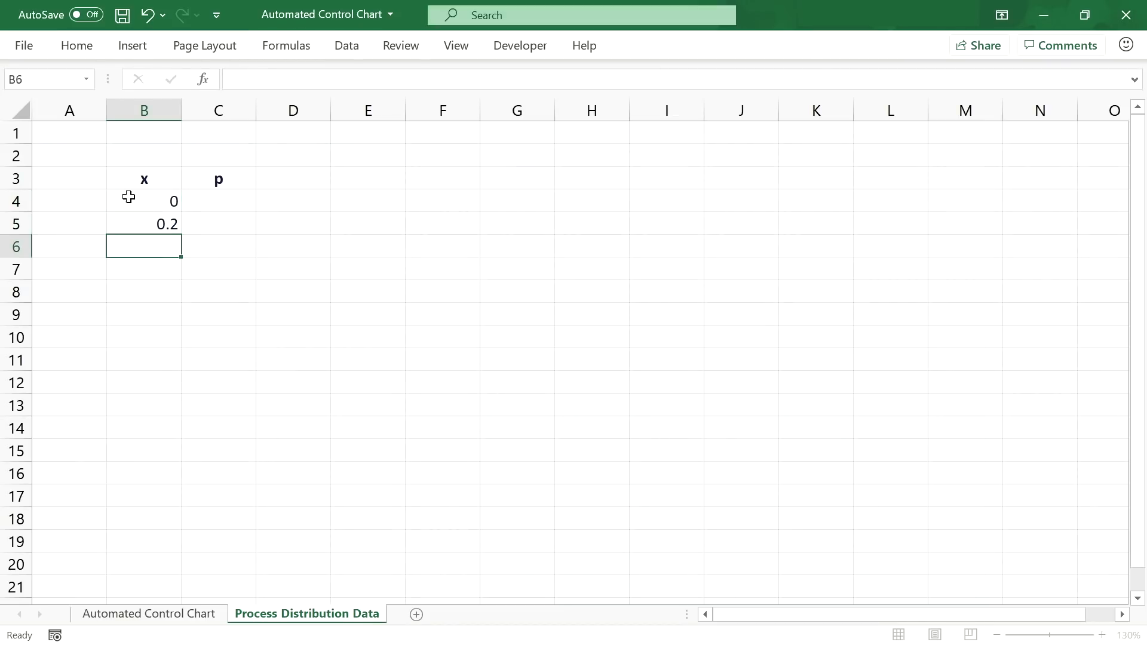
click(136, 199)
click(136, 215)
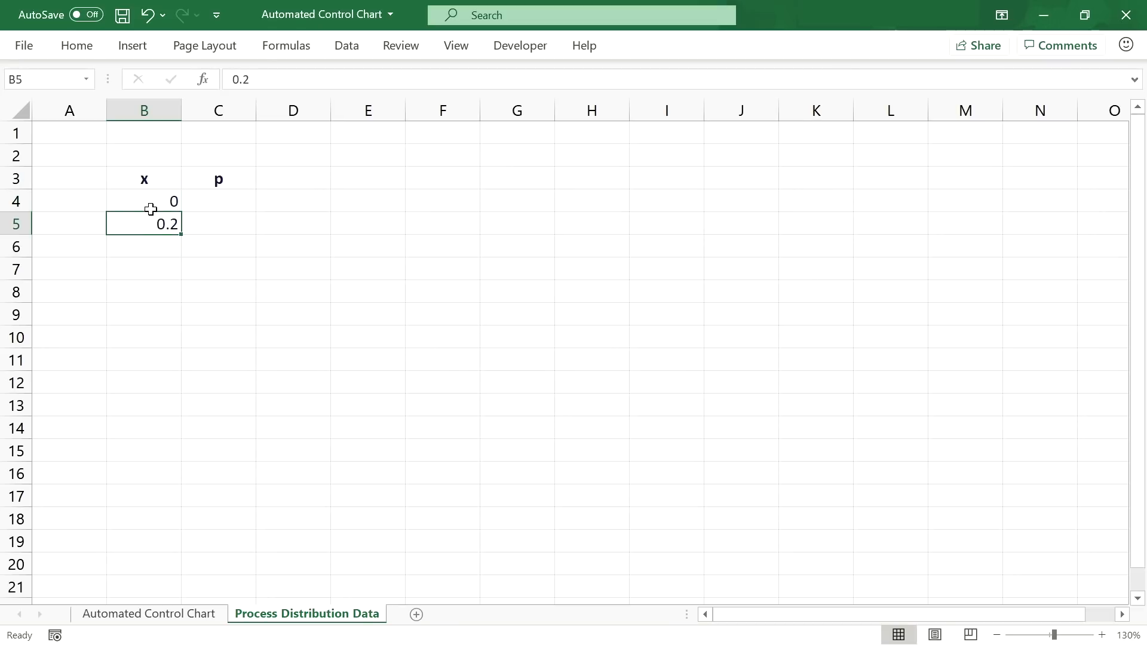
drag(150, 209, 177, 594)
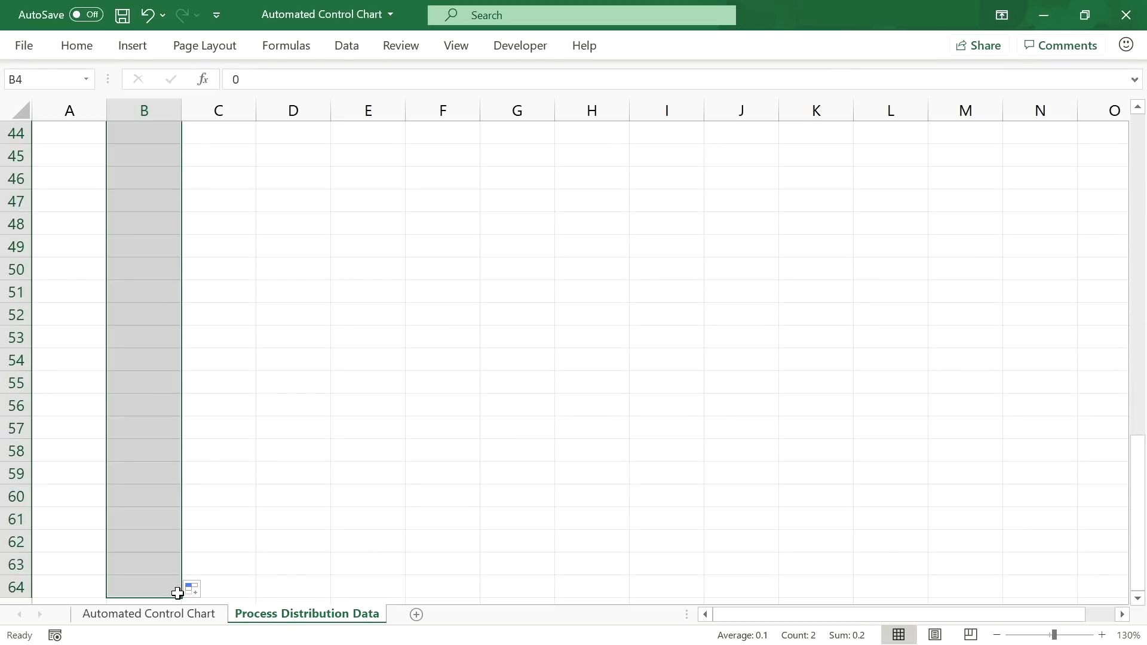
scroll(203, 388, up, 14)
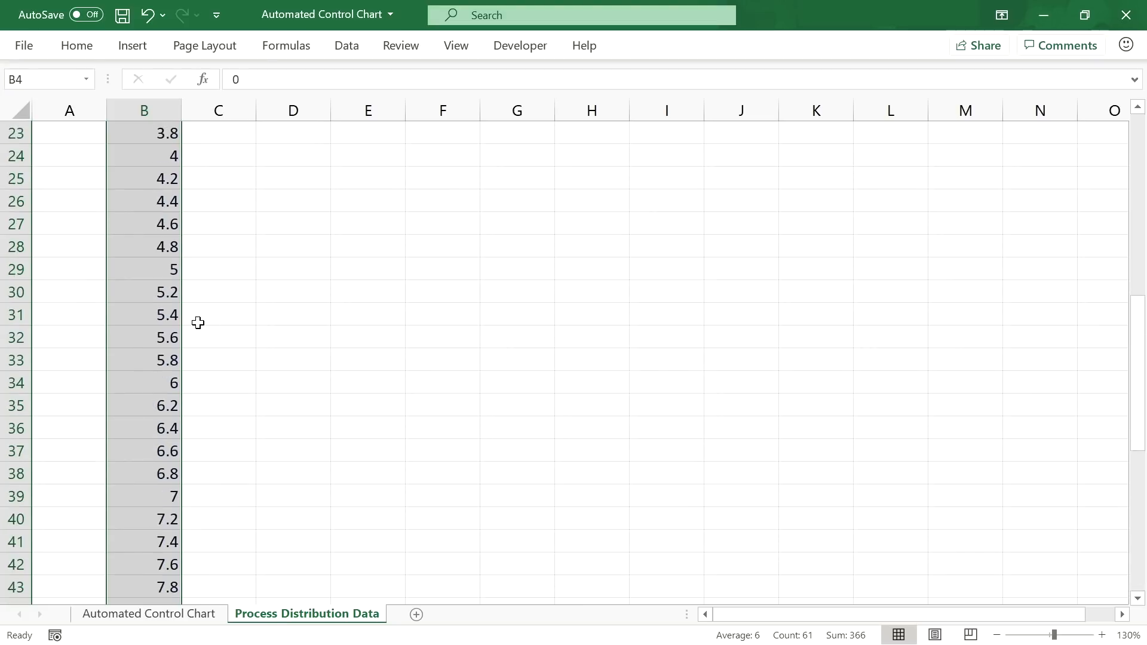
Step: Give the x values a custom 0.0 number format for one decimal place
click(67, 48)
click(548, 80)
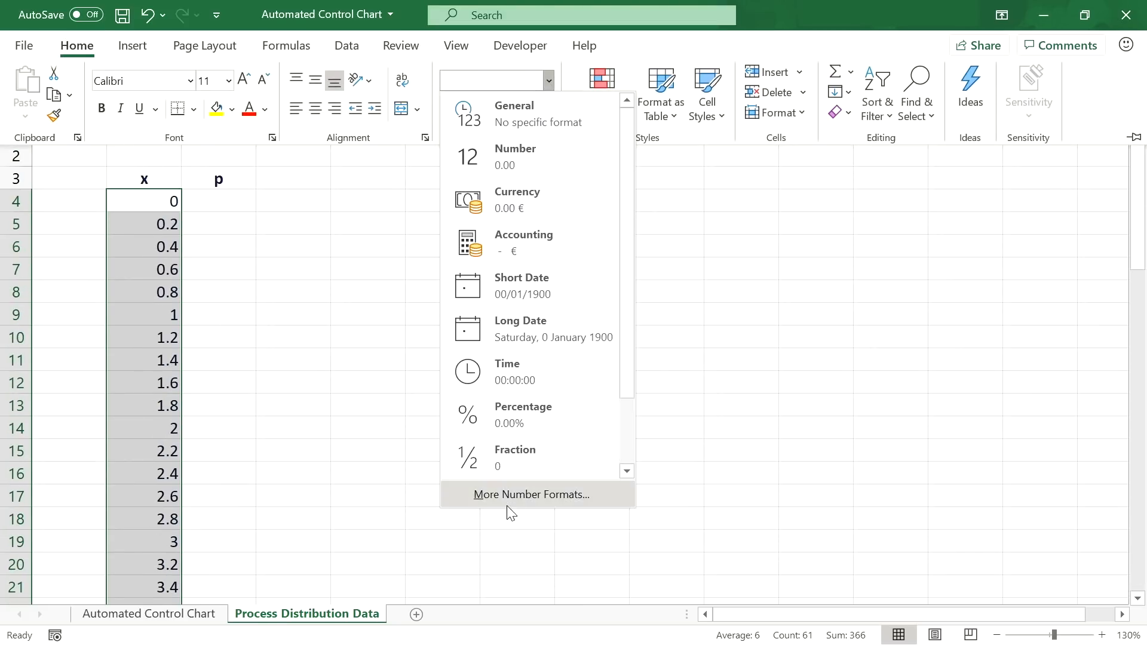
click(531, 494)
click(536, 368)
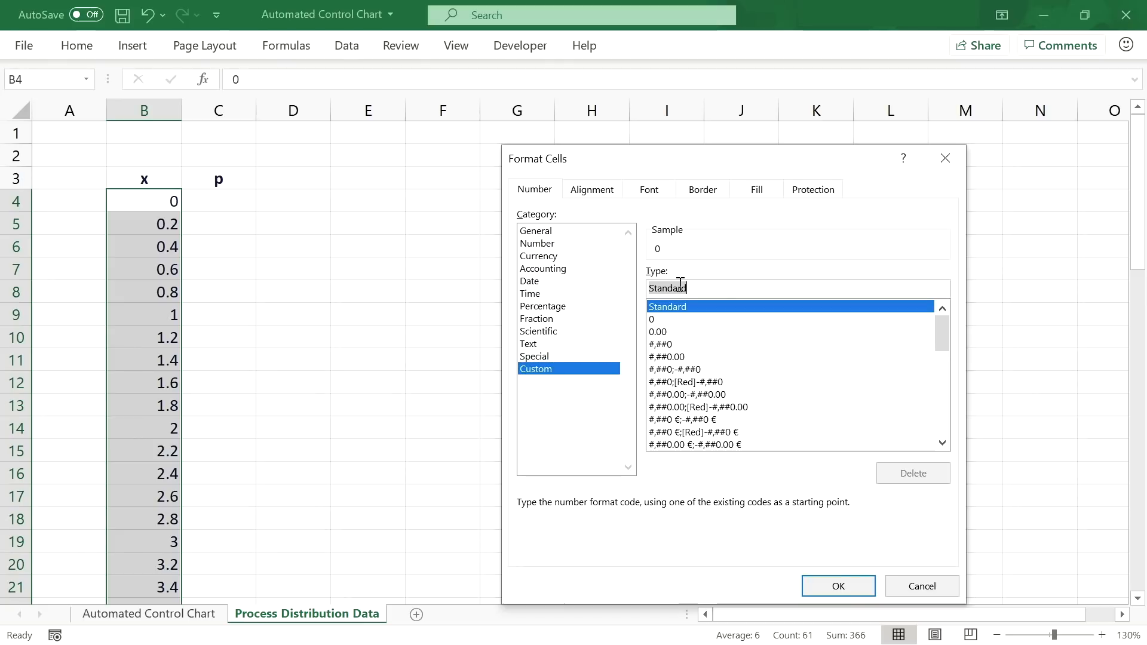
text(0.0)
key(Return)
click(208, 198)
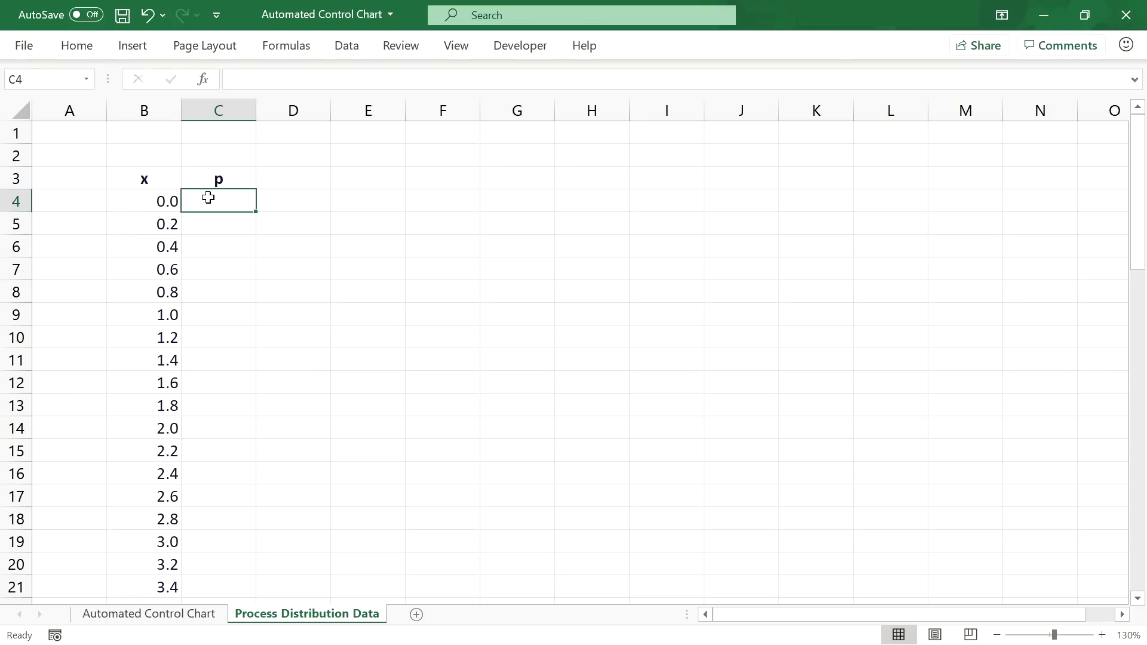
Step: Start a NORM.DIST formula in C4 using x from B4 and the absolute Mean reference $N$4
text(=N)
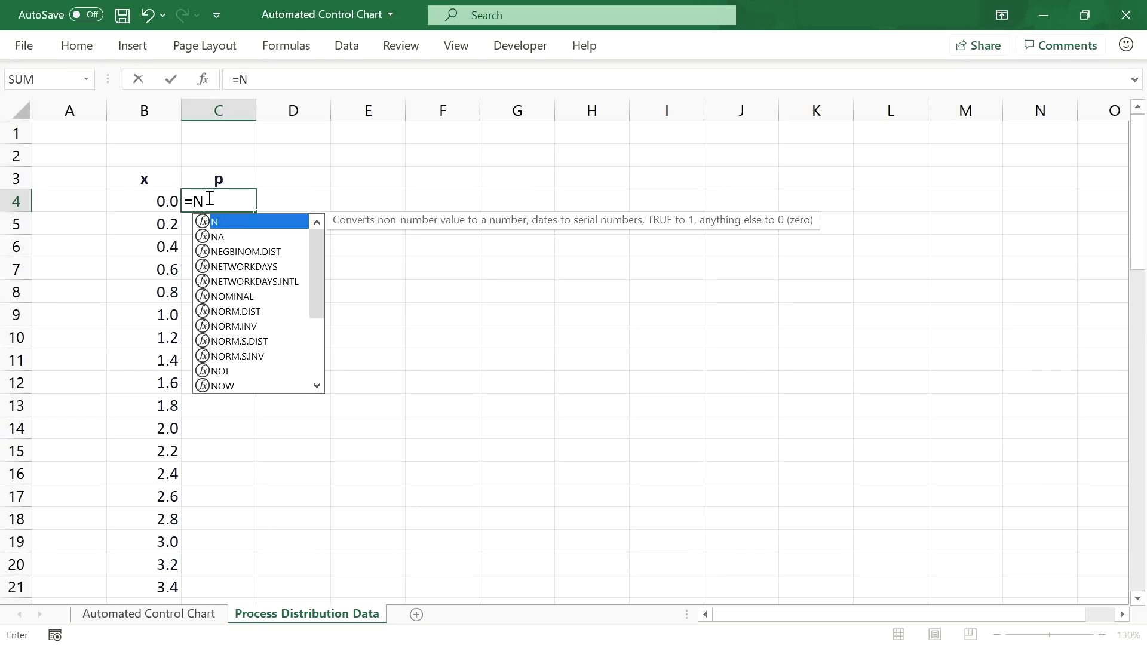
text(ORM.D)
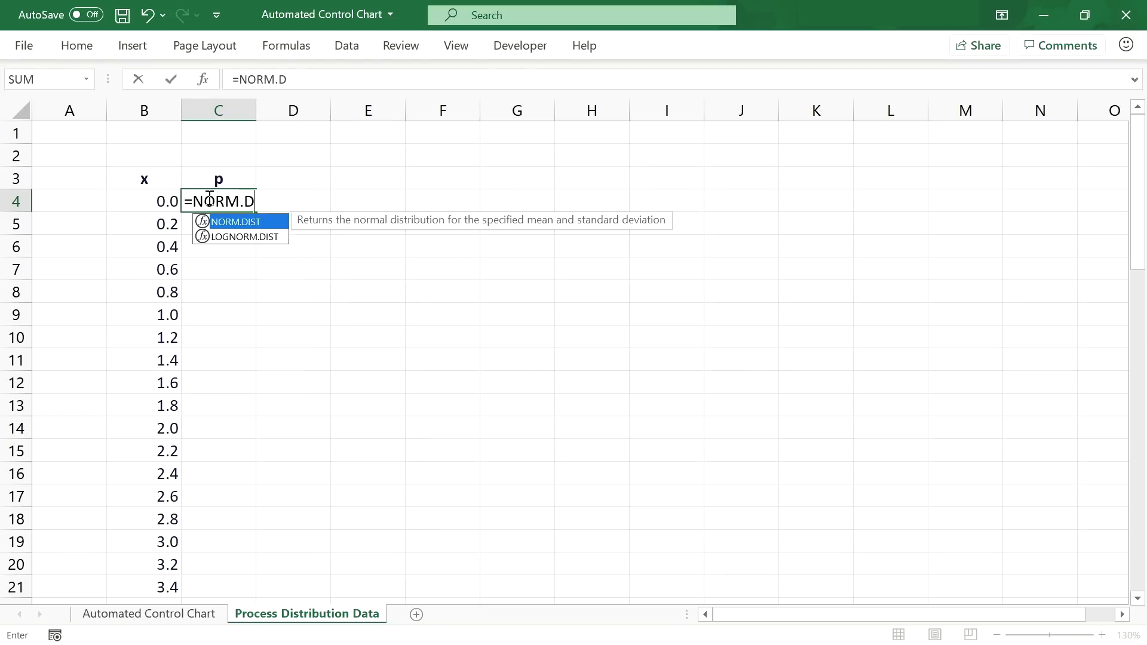
text(IST()
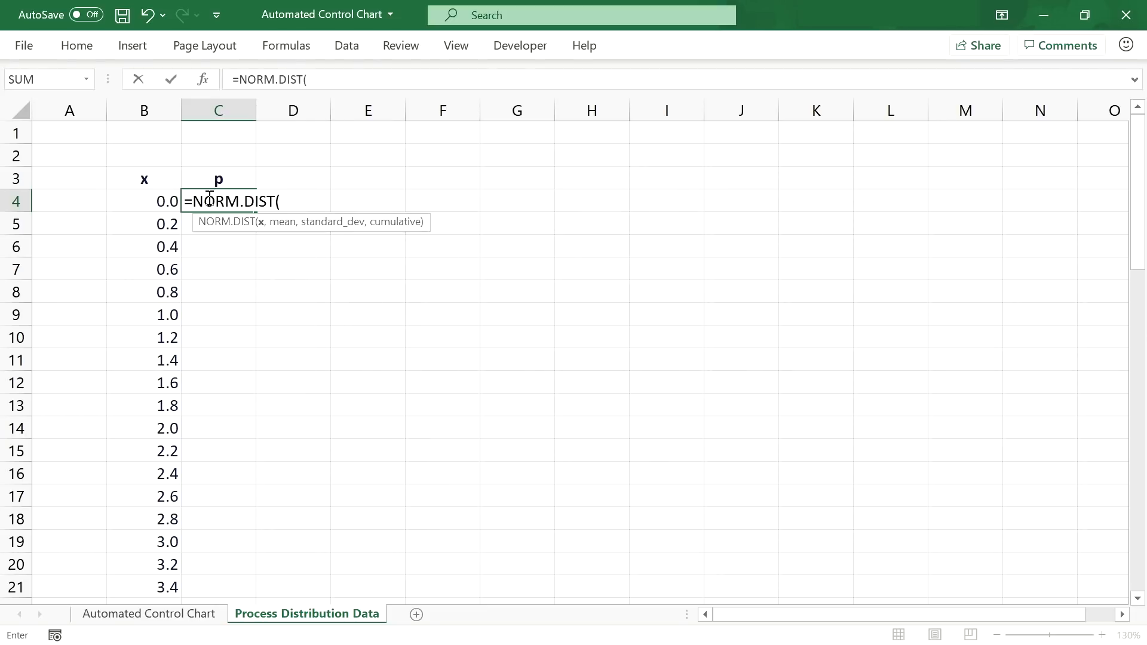
click(150, 205)
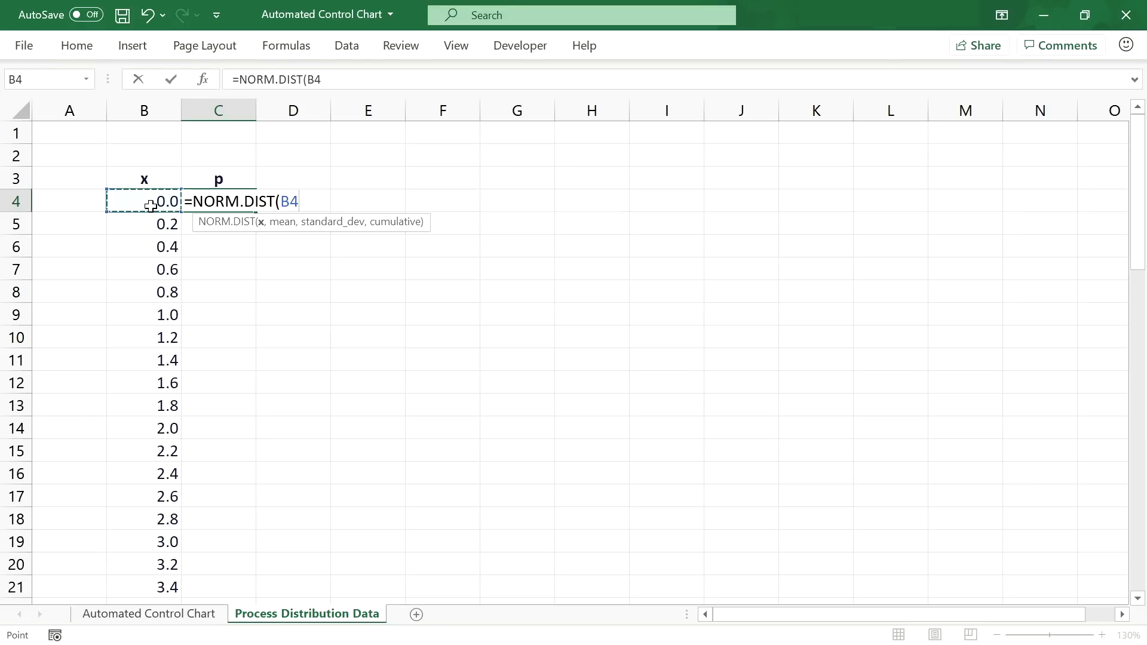
text(,)
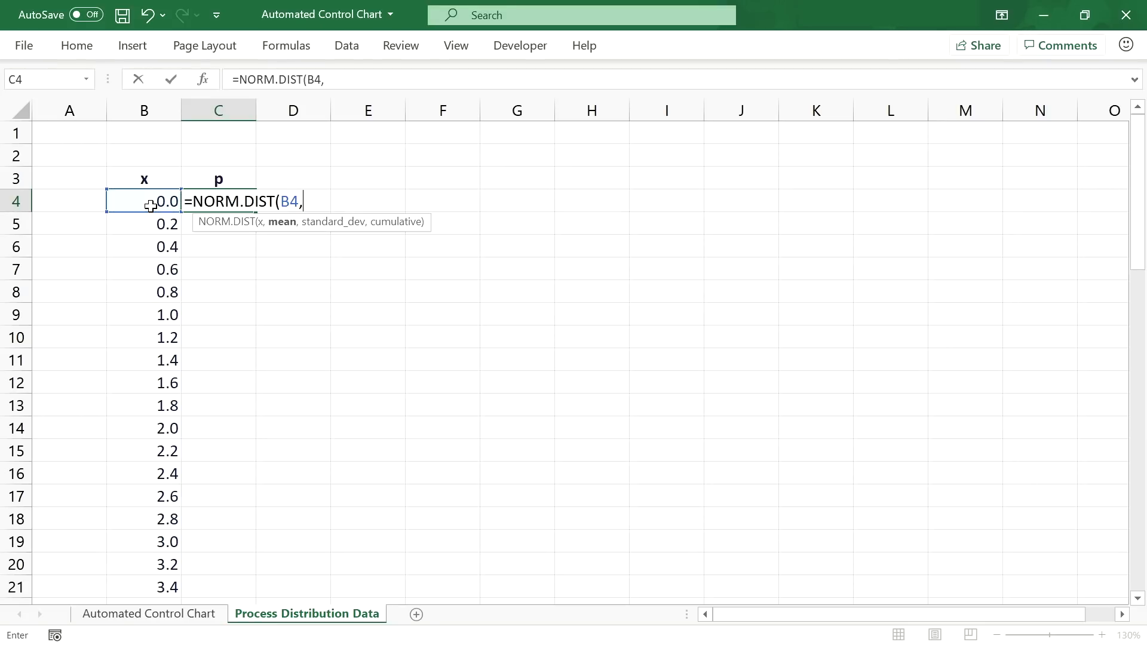
click(199, 614)
click(567, 167)
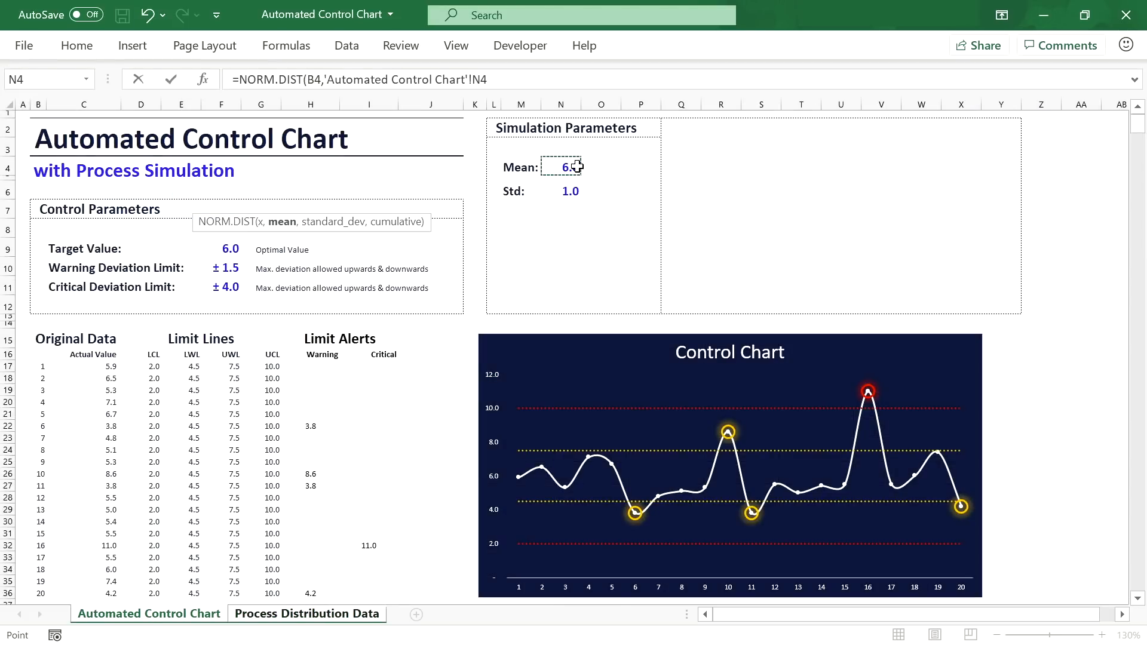
click(476, 81)
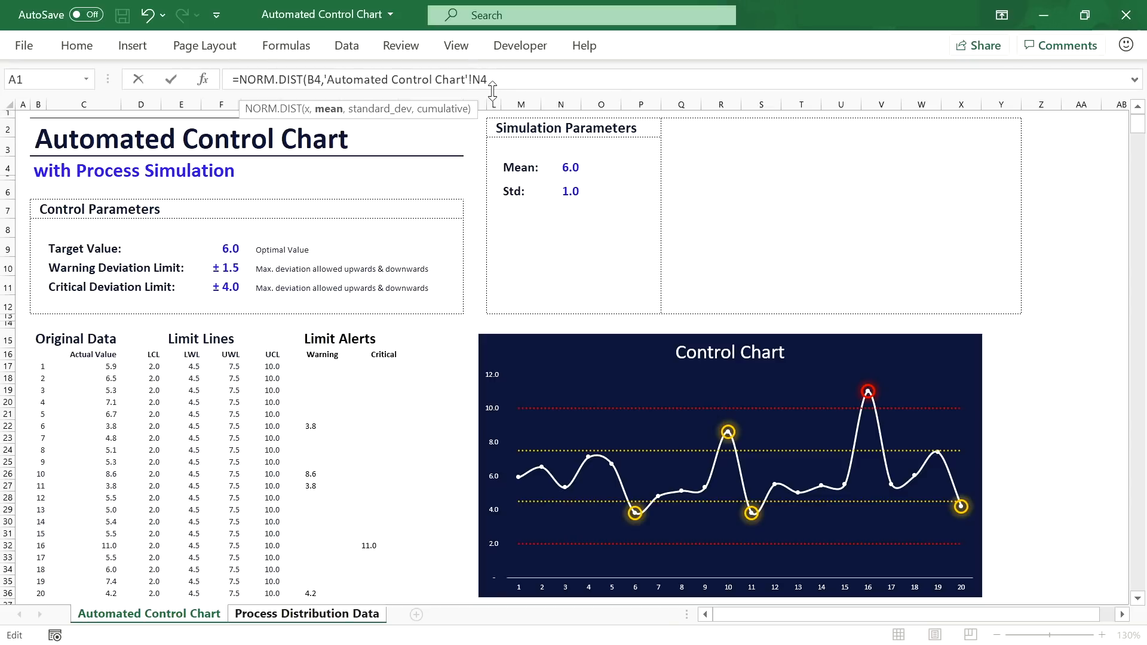
key(F4)
click(520, 86)
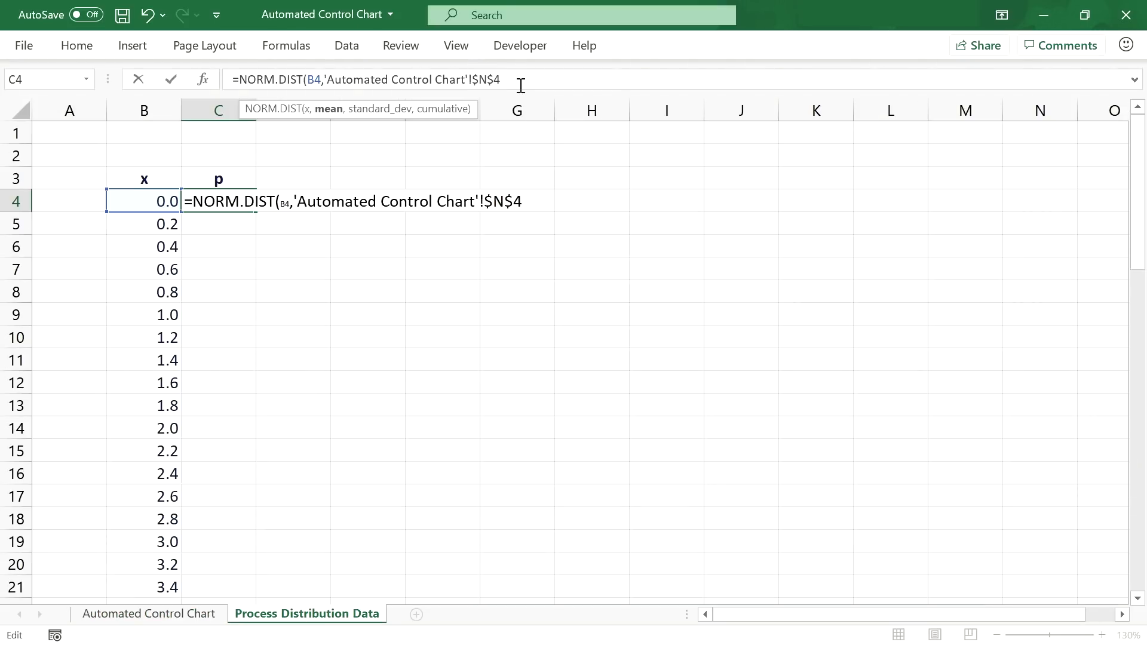
text(,)
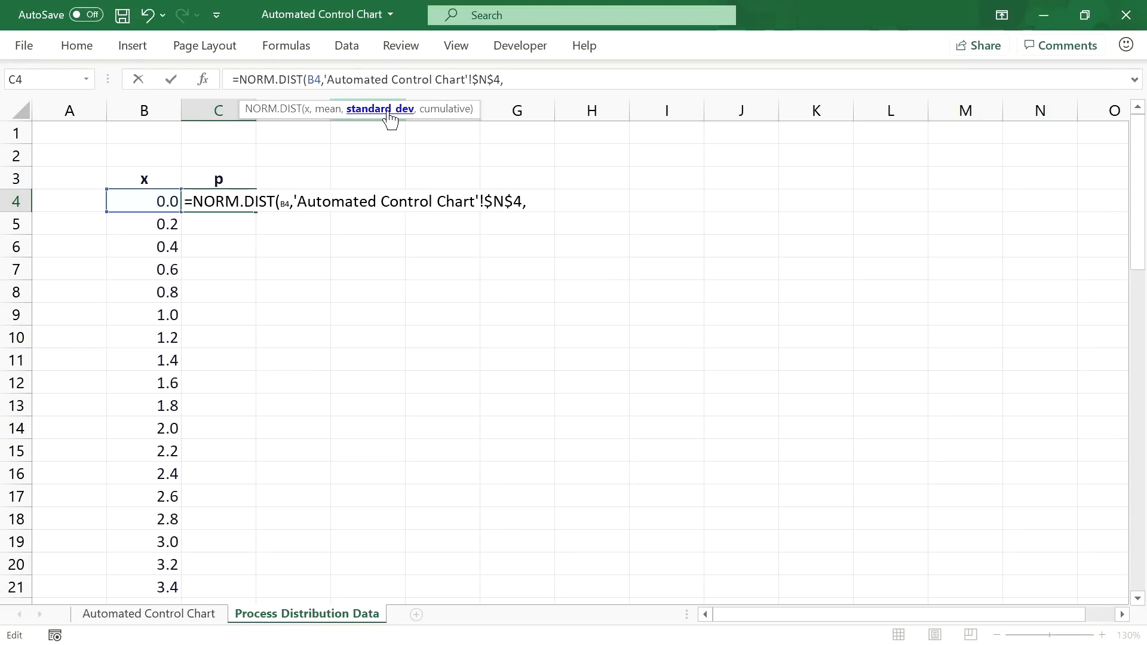
Step: Complete the formula with the absolute Std reference $N$6 and FALSE for non-cumulative density
click(149, 614)
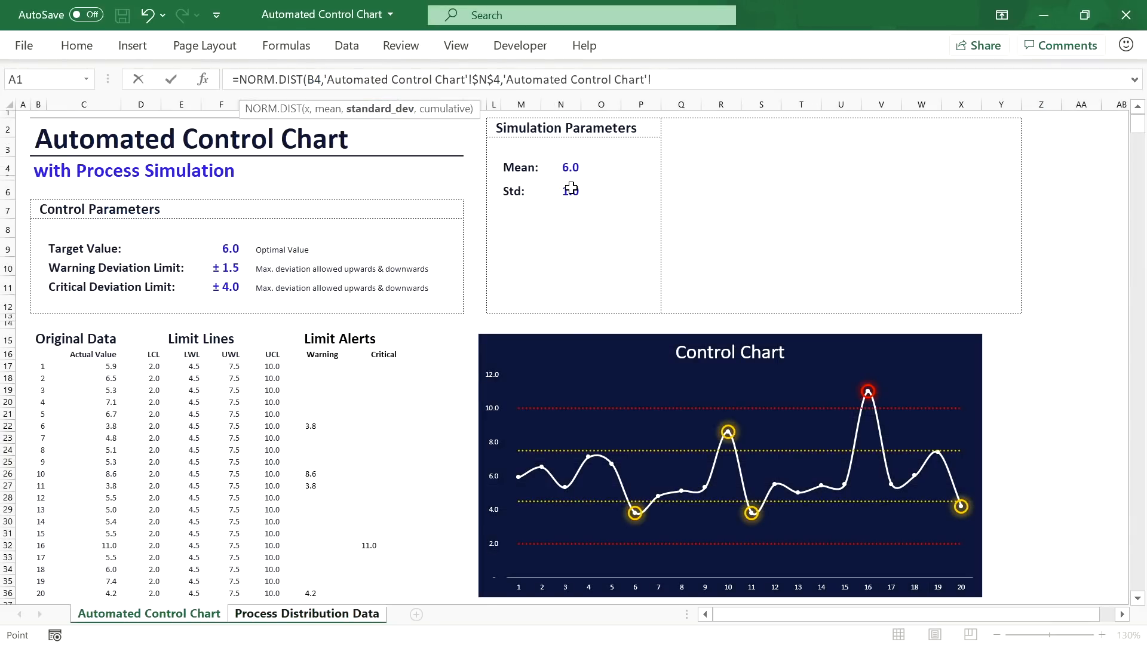
click(571, 189)
click(653, 82)
key(F4)
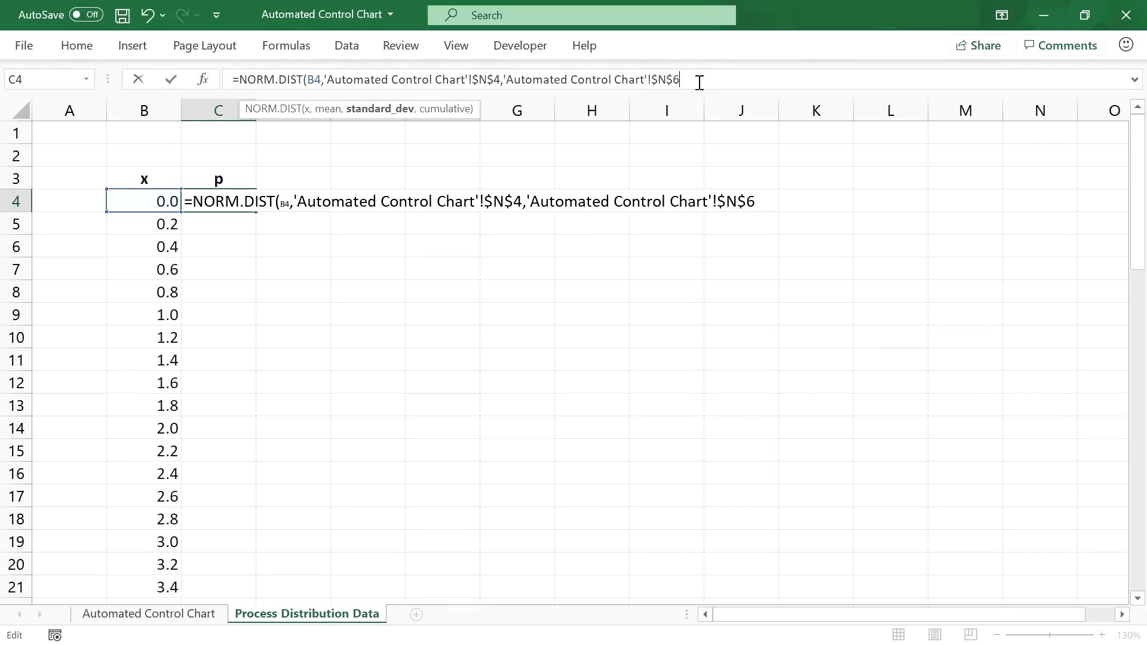
text(,)
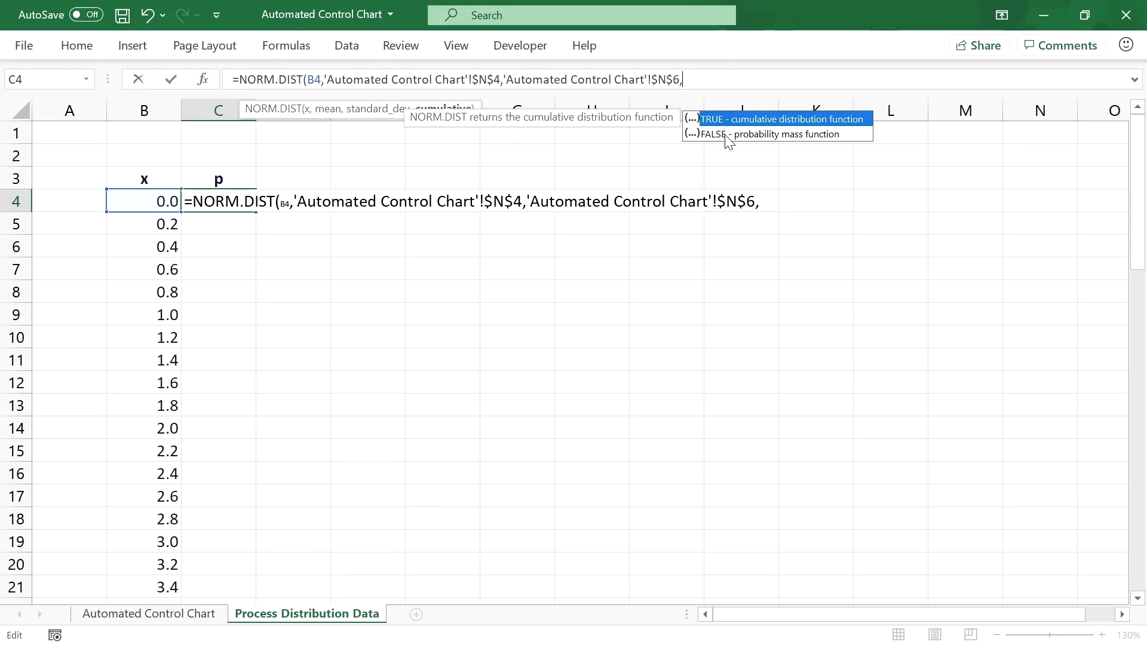
click(754, 135)
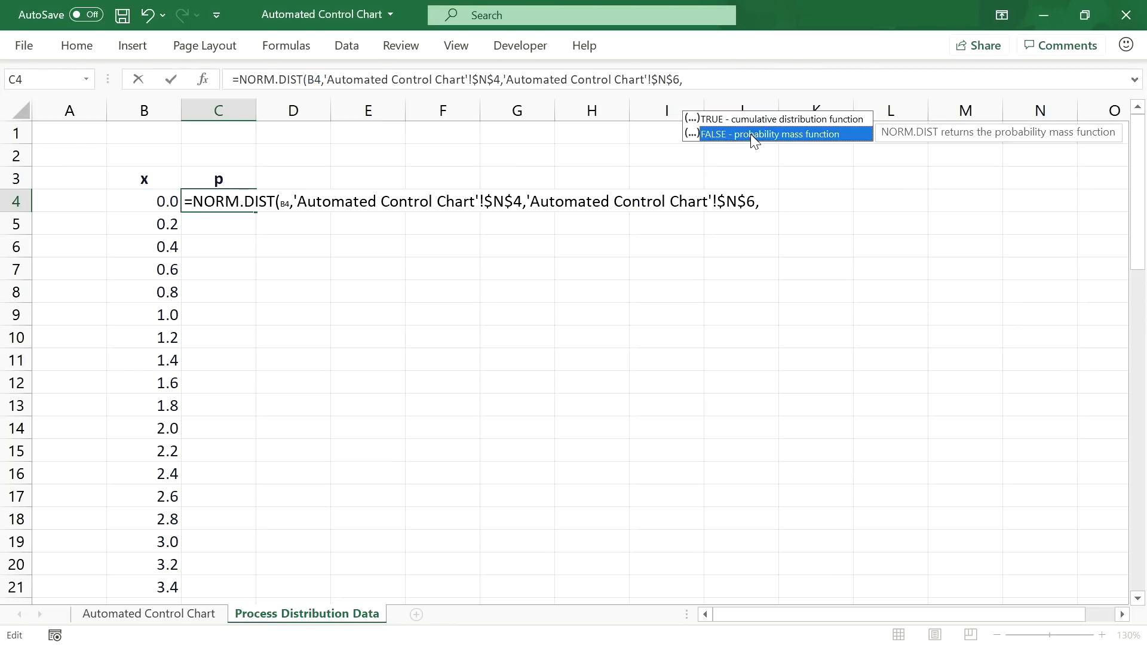
double_click(752, 135)
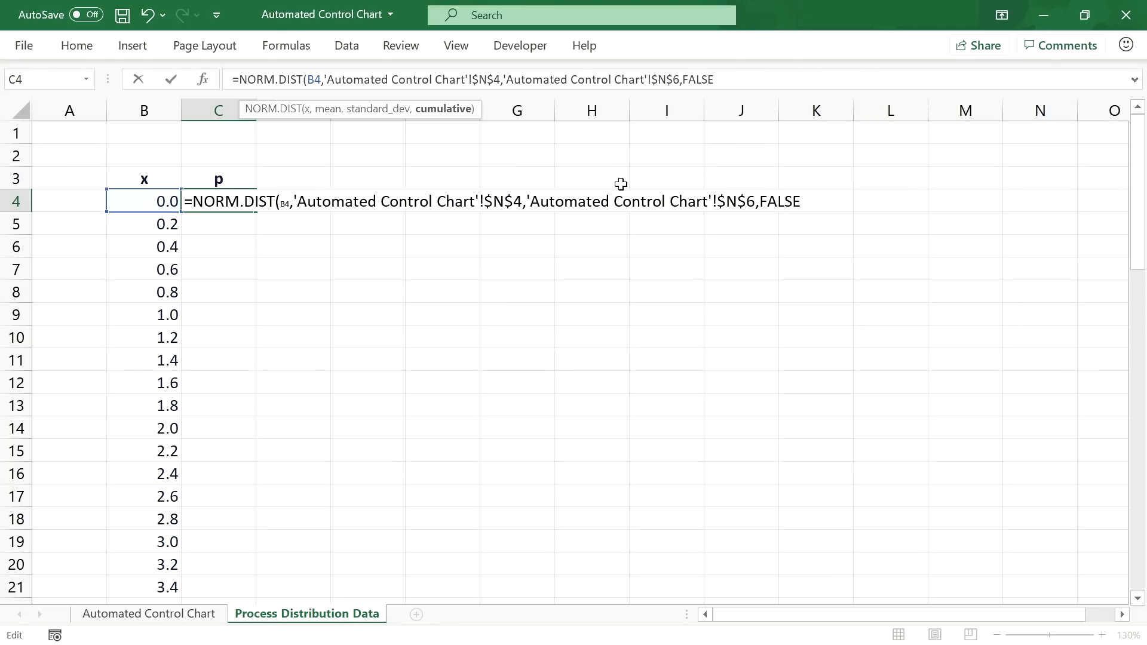
text())
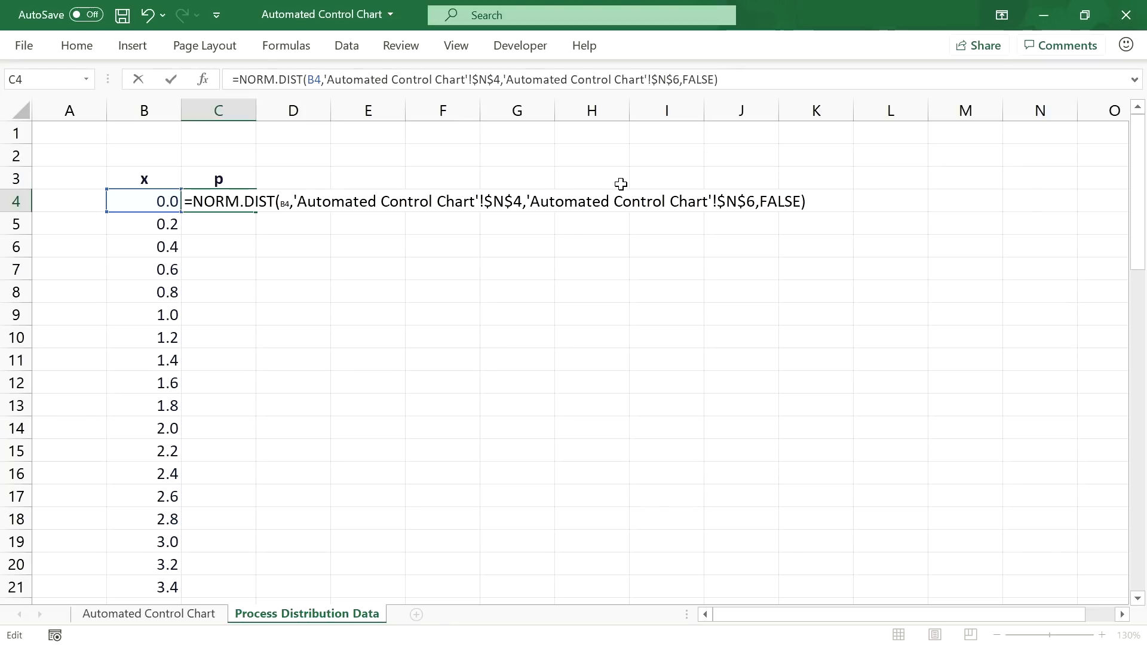
key(Return)
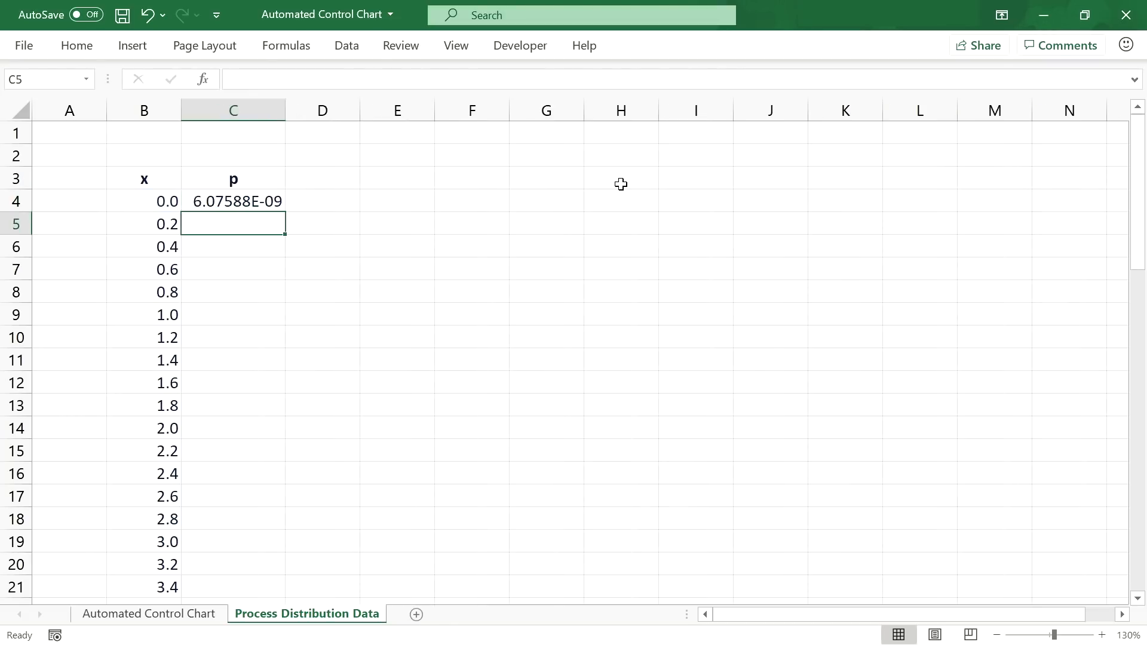
Step: Copy B4's one-decimal format to C4, fill the formula down to row 64, and select the p column
click(169, 208)
click(76, 45)
click(62, 106)
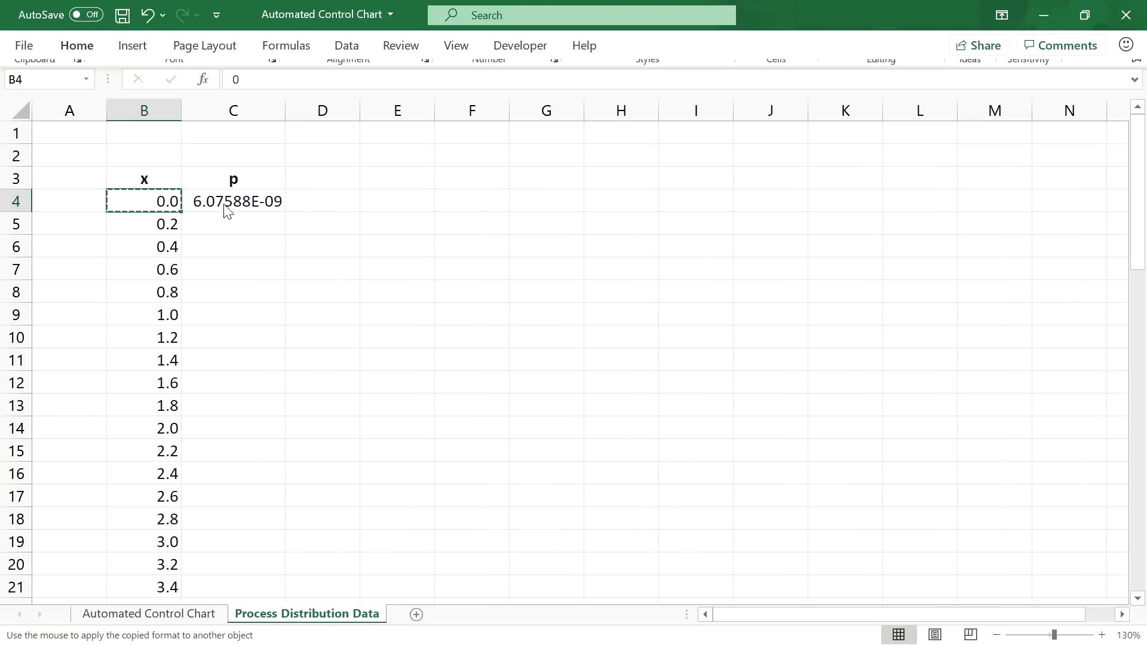
click(272, 201)
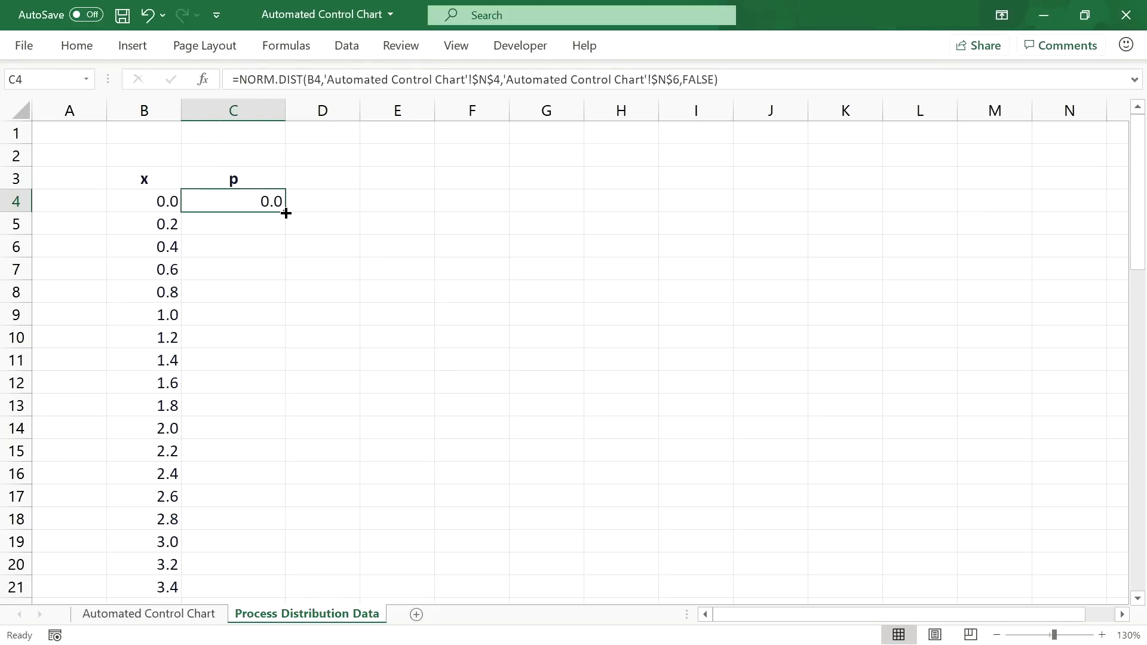
double_click(286, 213)
scroll(285, 213, down, 5)
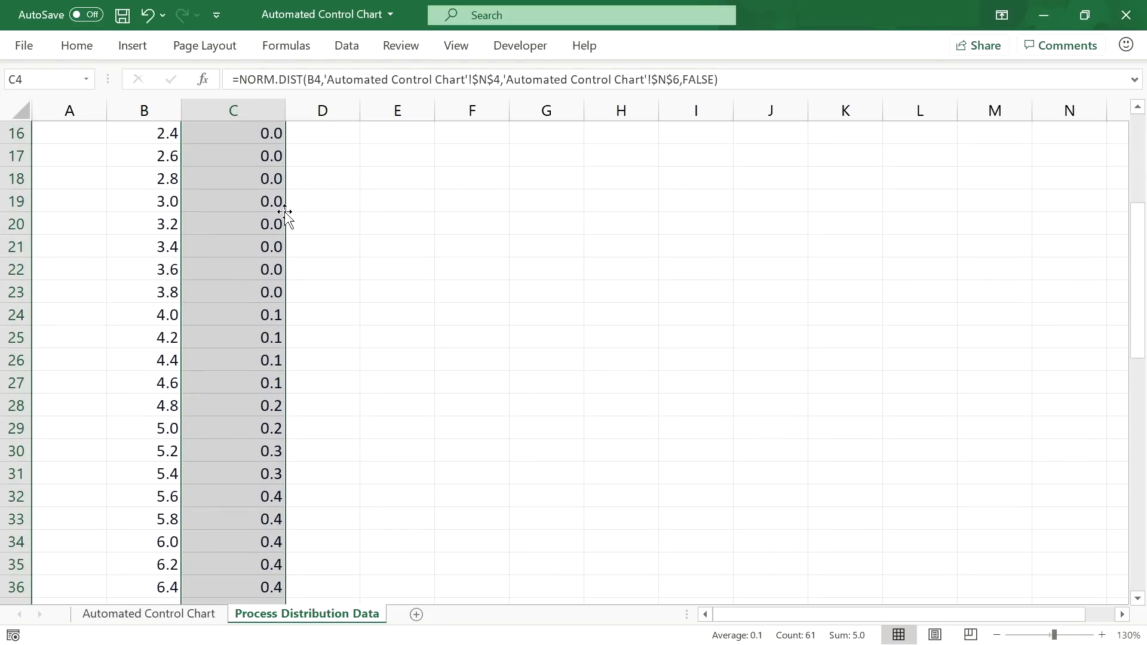
scroll(285, 213, down, 10)
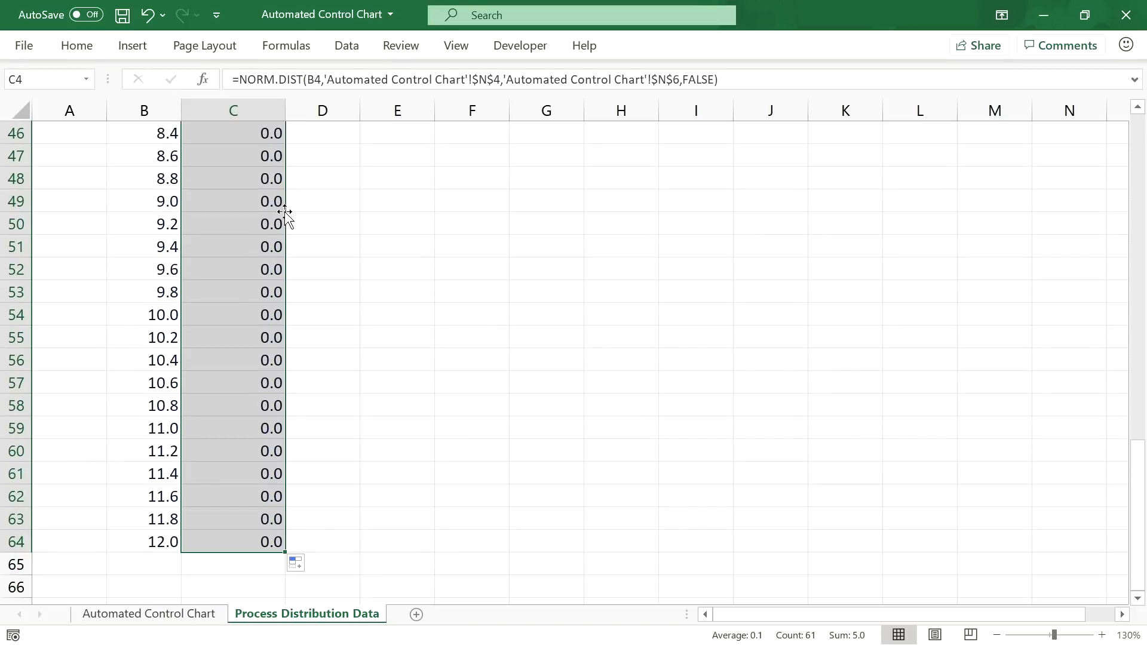
scroll(284, 213, up, 15)
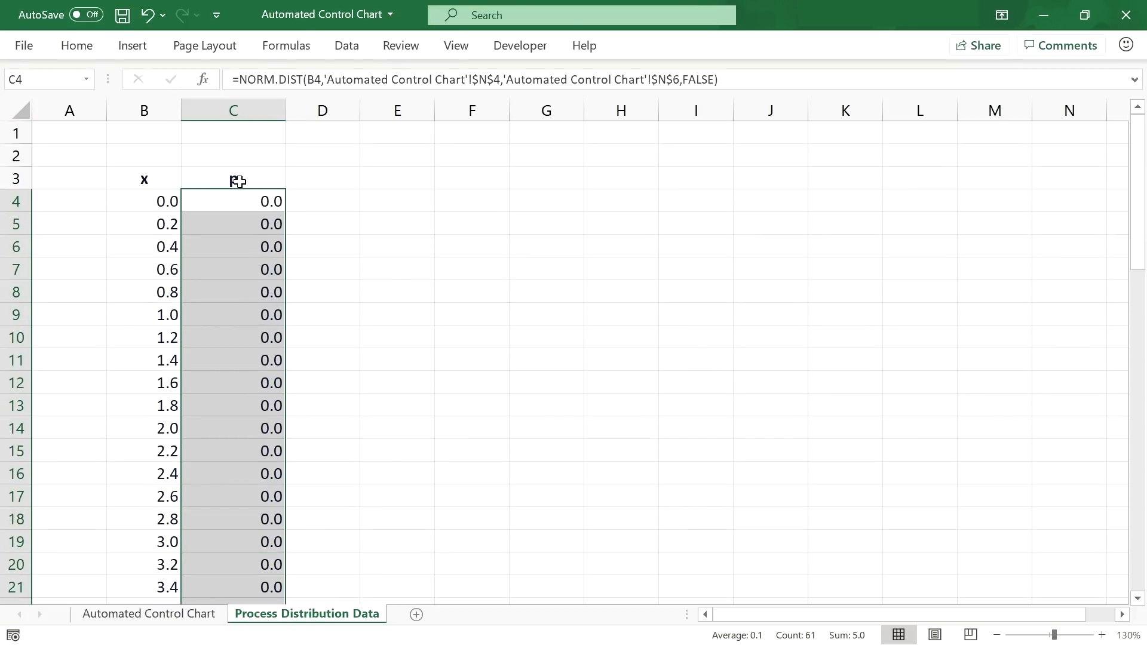
click(217, 180)
key(ctrl+shift+Down)
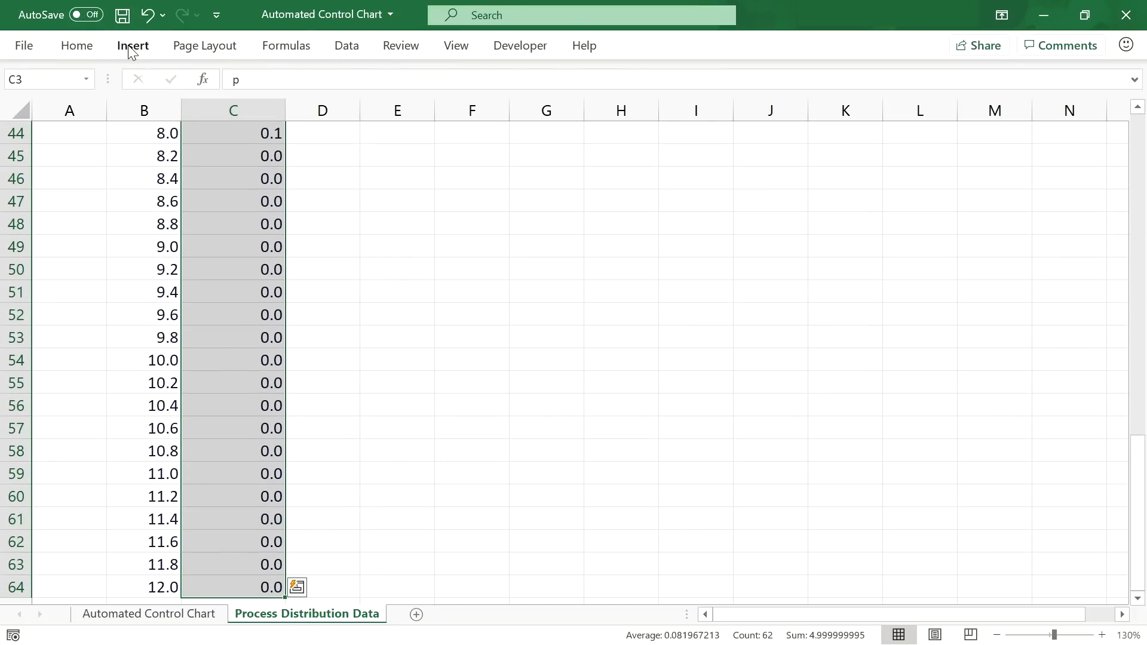
Step: Insert a 2-D line chart of the p values and move it up beside the data
click(144, 52)
click(480, 92)
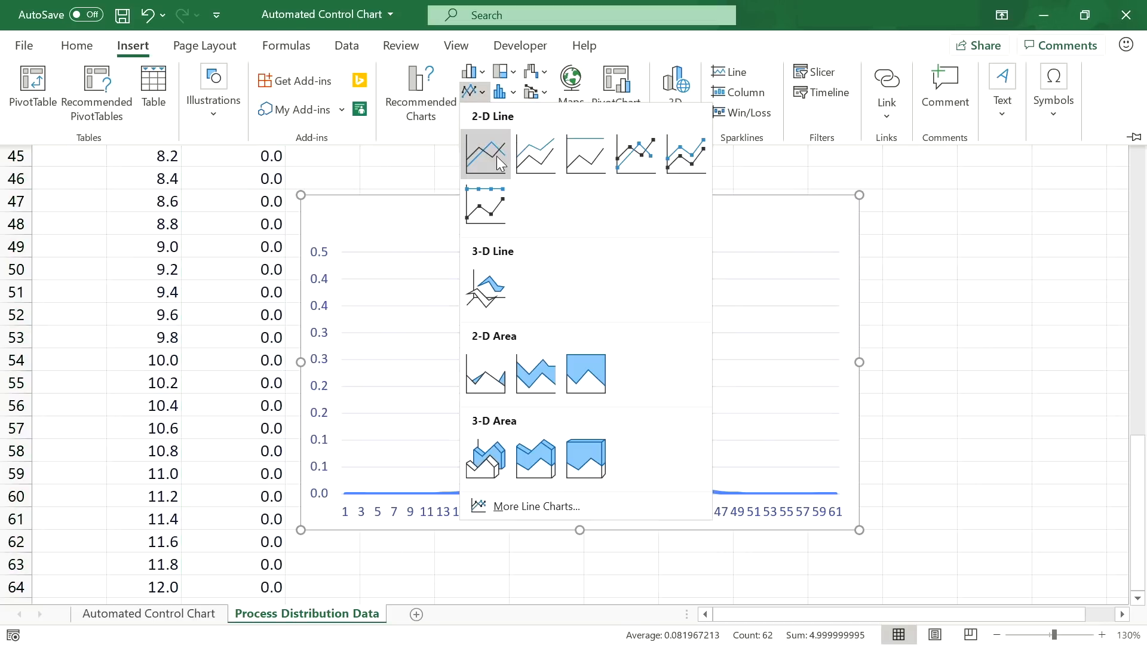
click(482, 153)
drag(490, 207, 536, 172)
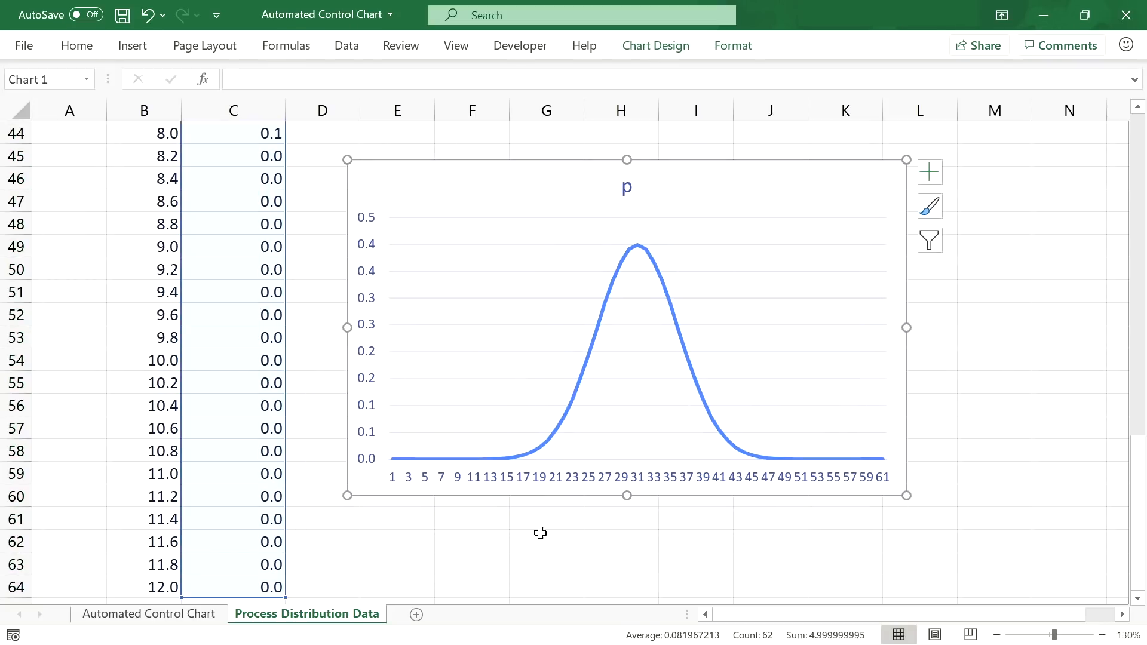
click(571, 487)
right_click(570, 487)
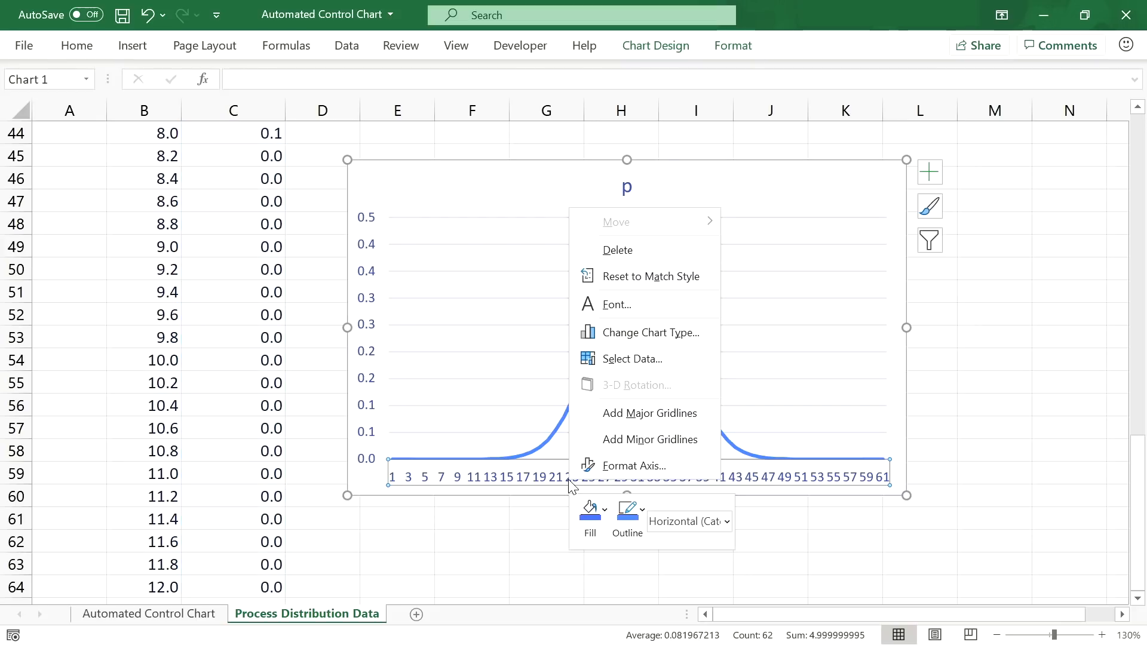
key(Escape)
Step: Set the chart's horizontal axis labels to the x values in B4:B64
click(659, 45)
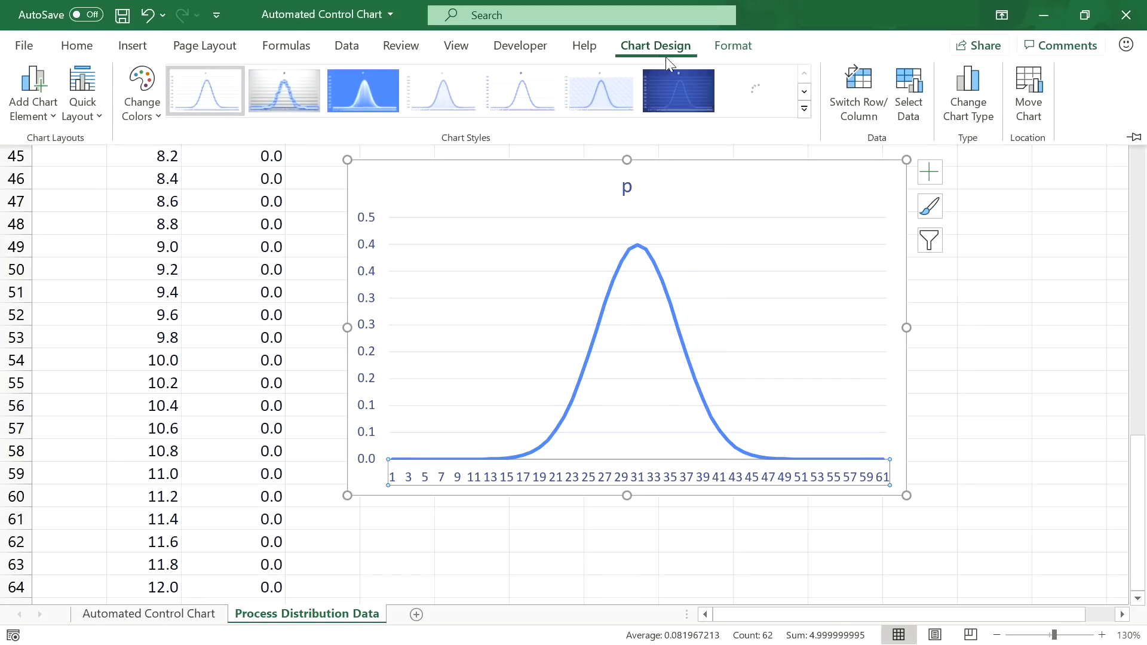
click(908, 92)
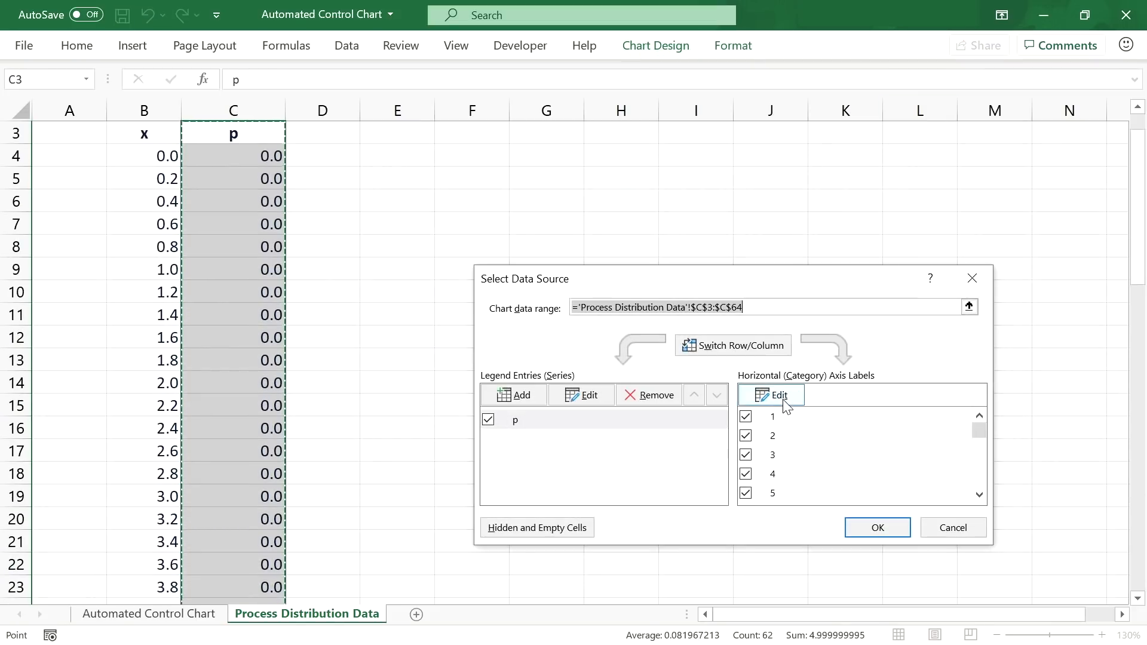
click(789, 399)
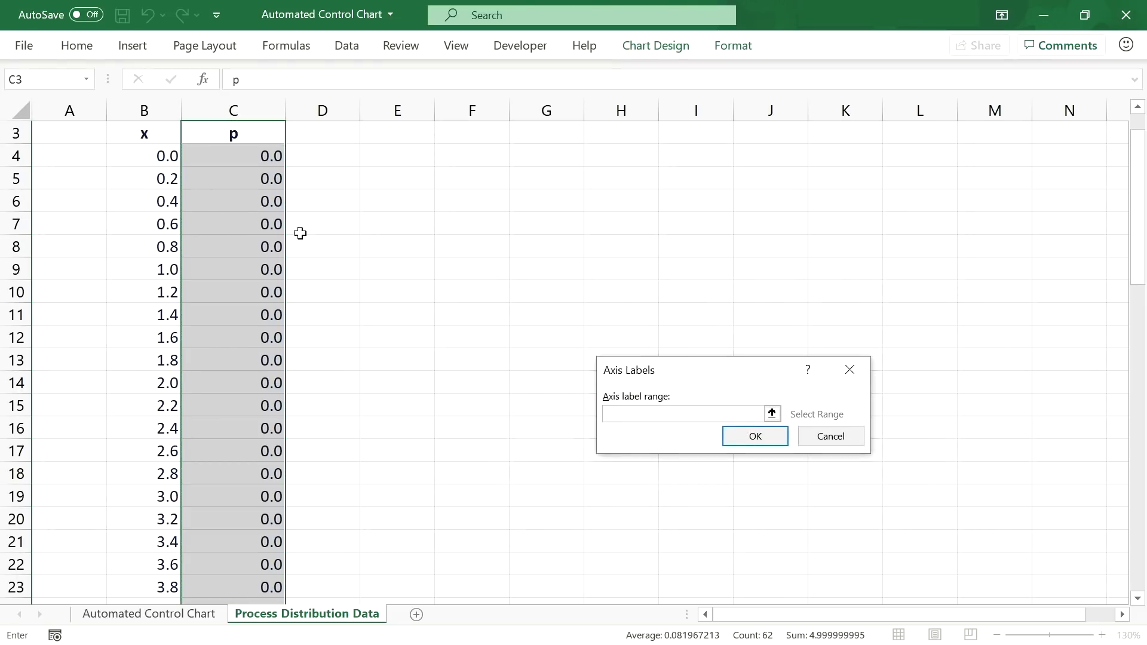
drag(142, 157, 155, 565)
click(754, 435)
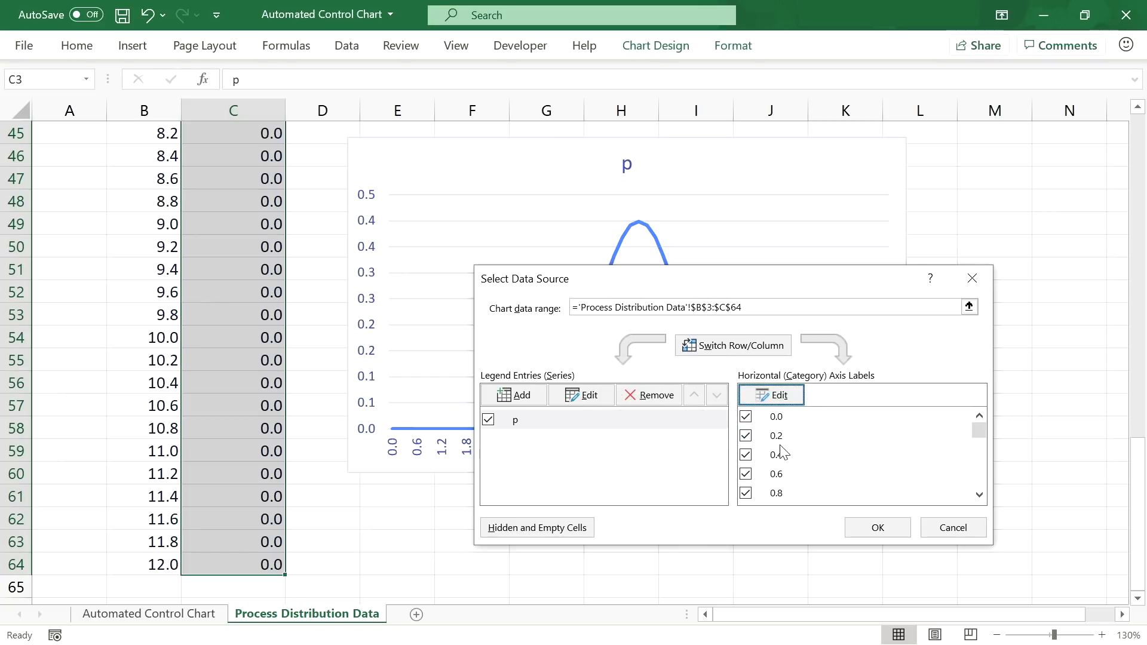
drag(834, 288, 858, 195)
click(902, 435)
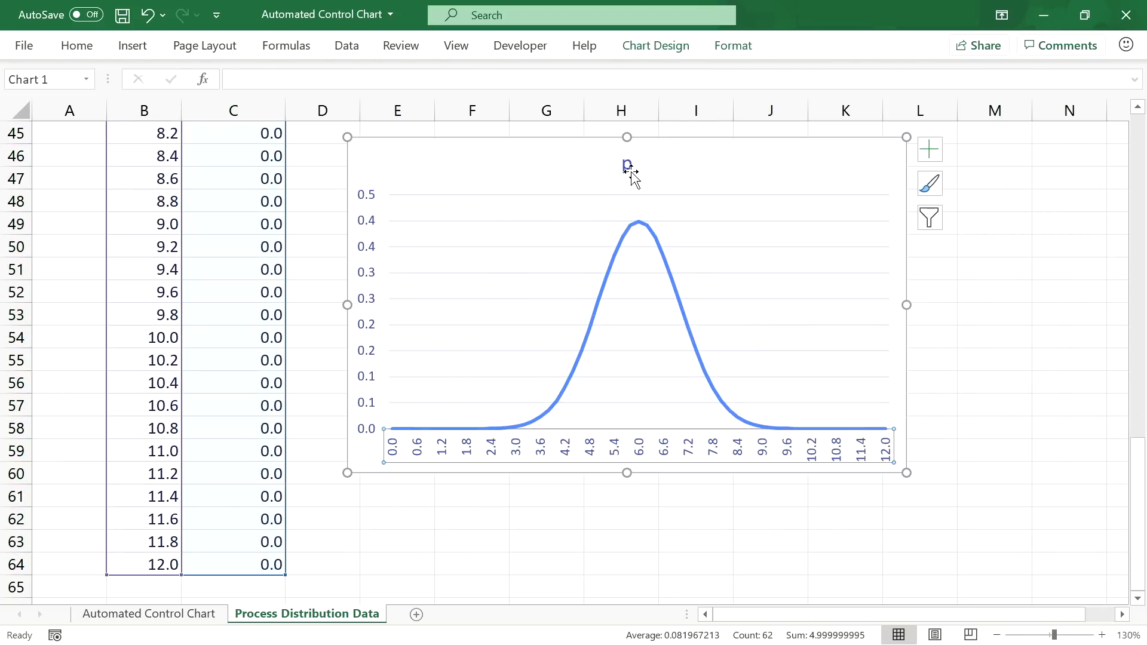
click(626, 165)
Step: Rename the chart title from p to 'Process Distribution'
double_click(626, 166)
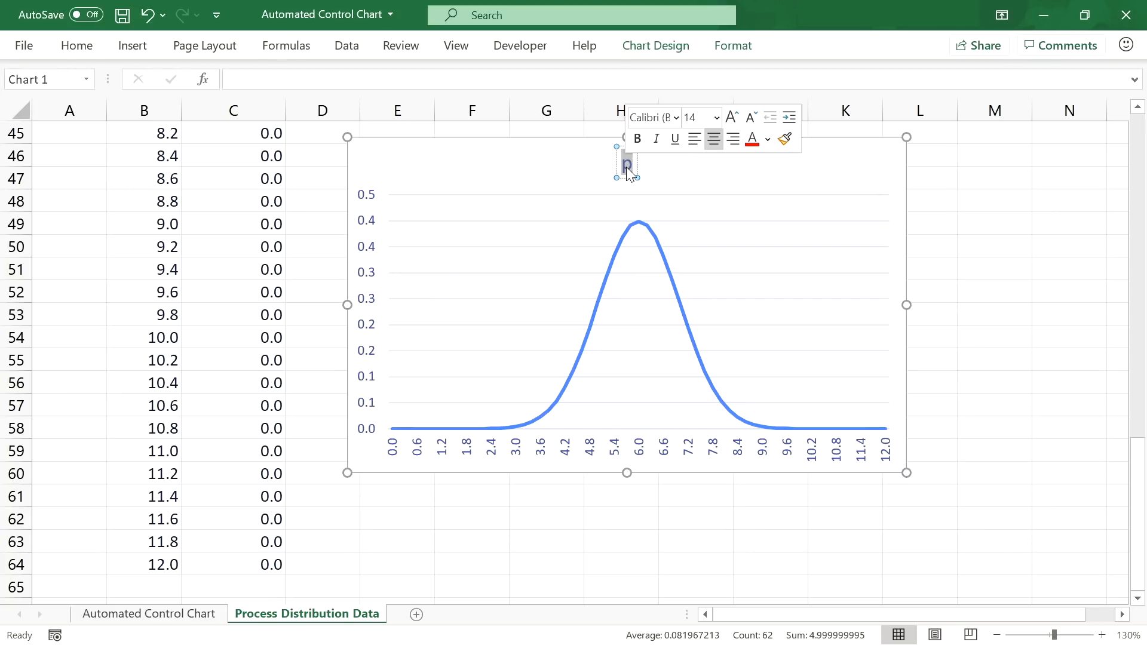
text(Process Distribtui)
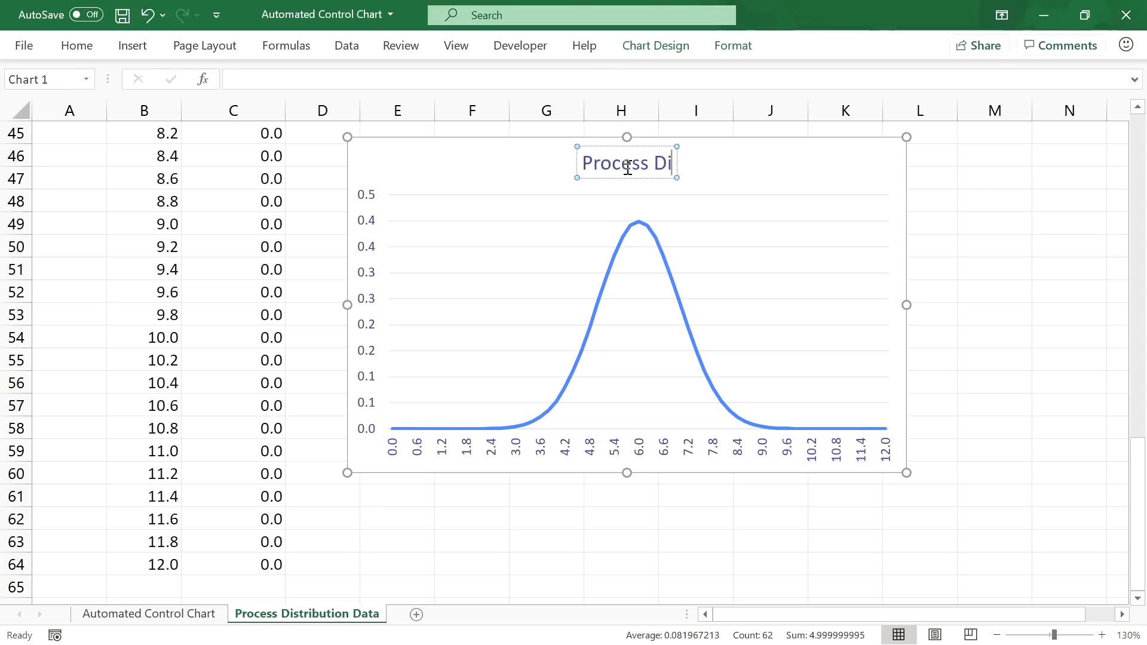
key(BackSpace)
key(BackSpace)
key(BackSpace)
text(ution)
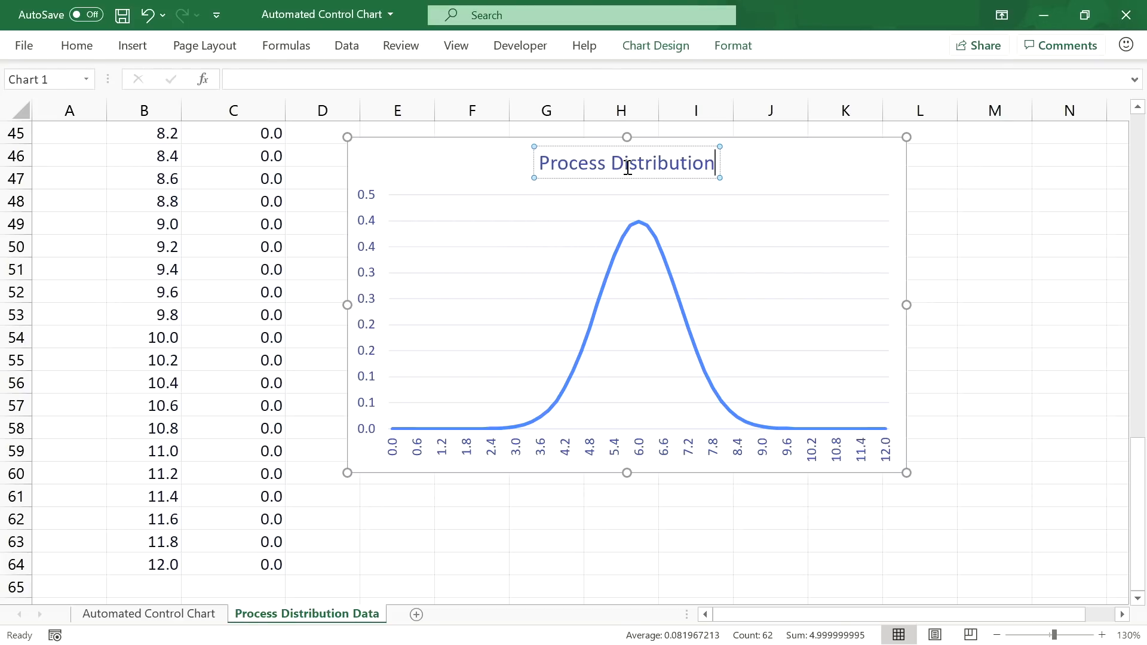
click(769, 195)
click(770, 194)
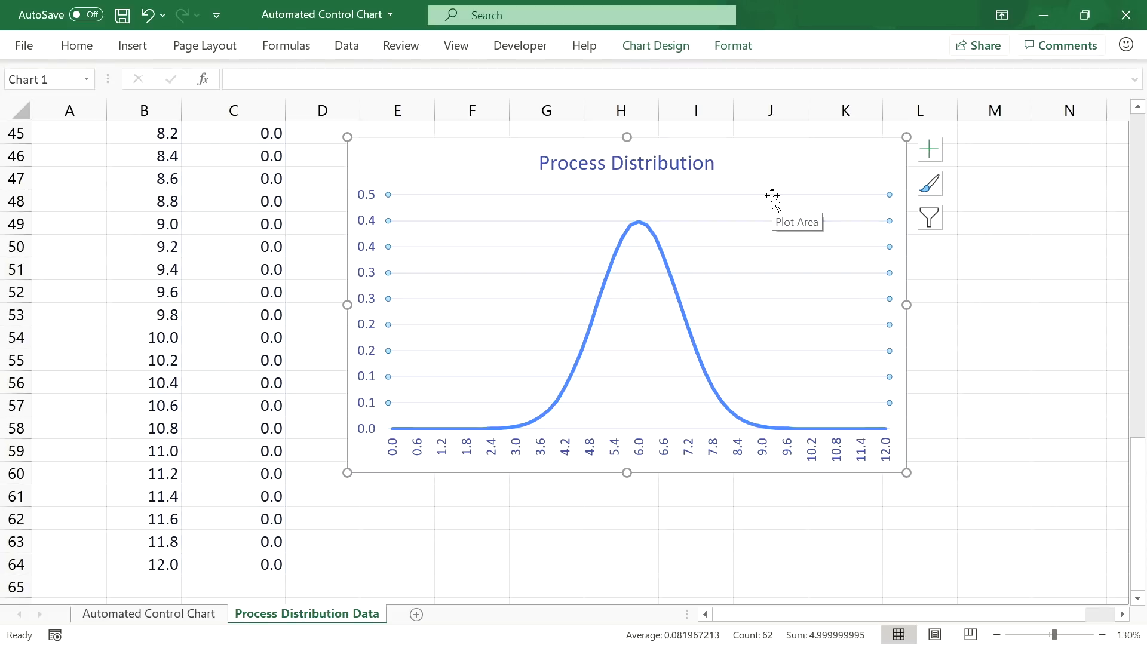
key(Escape)
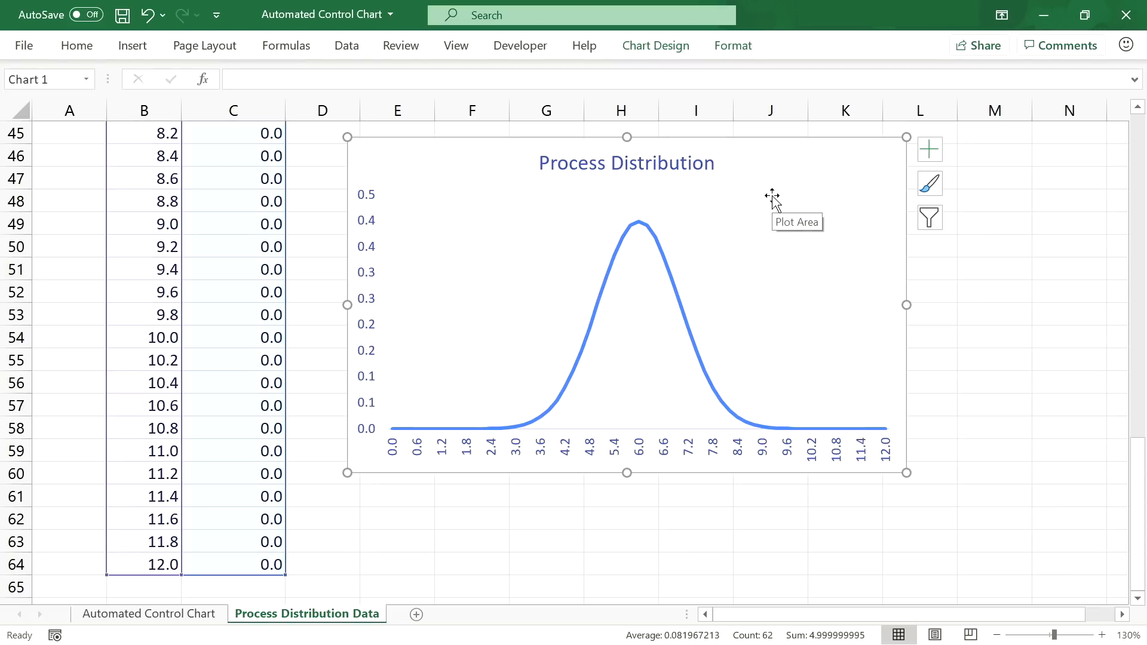
Step: Give the bell curve series a dark navy line colour
click(658, 251)
right_click(660, 250)
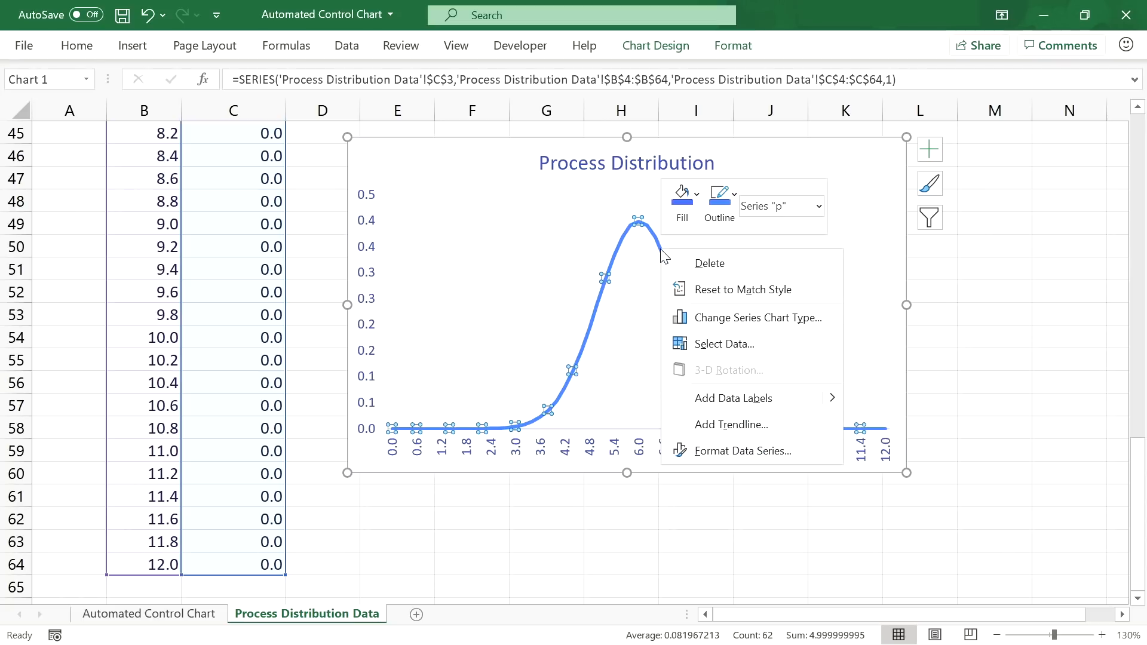
click(717, 453)
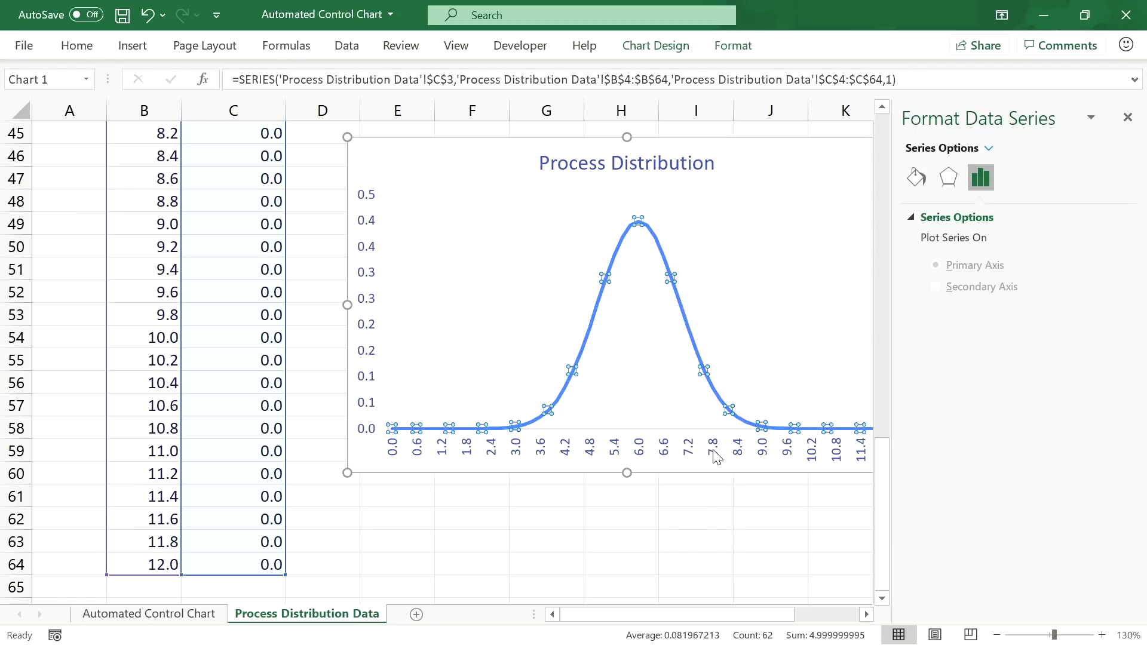
click(916, 177)
click(1110, 369)
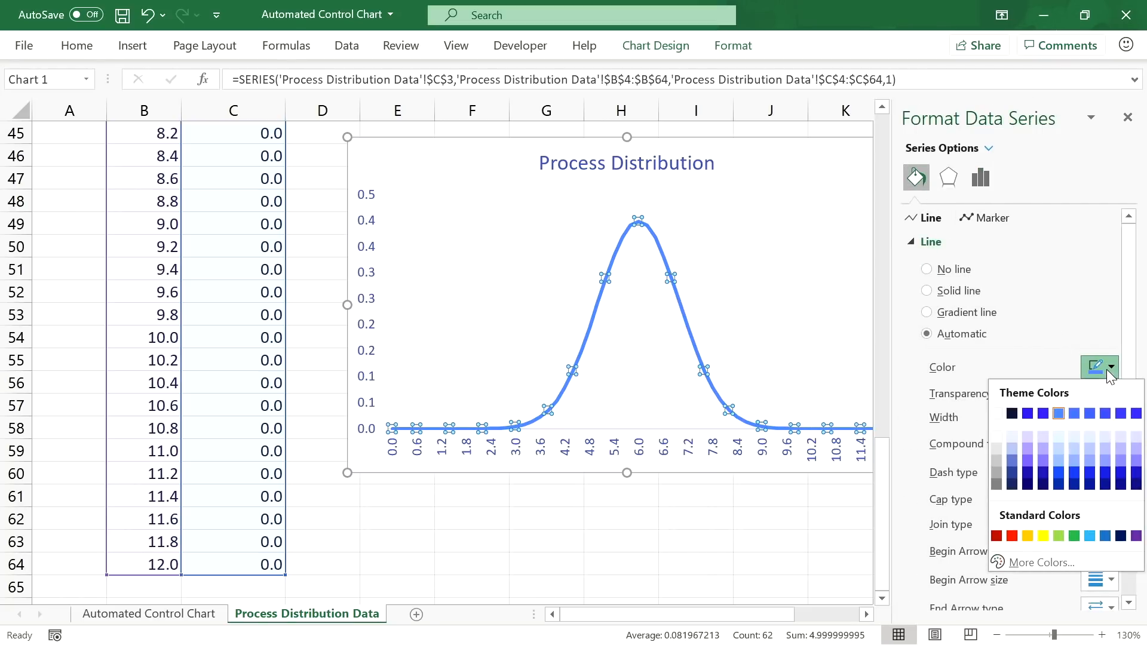
click(1014, 419)
scroll(944, 343, down, 2)
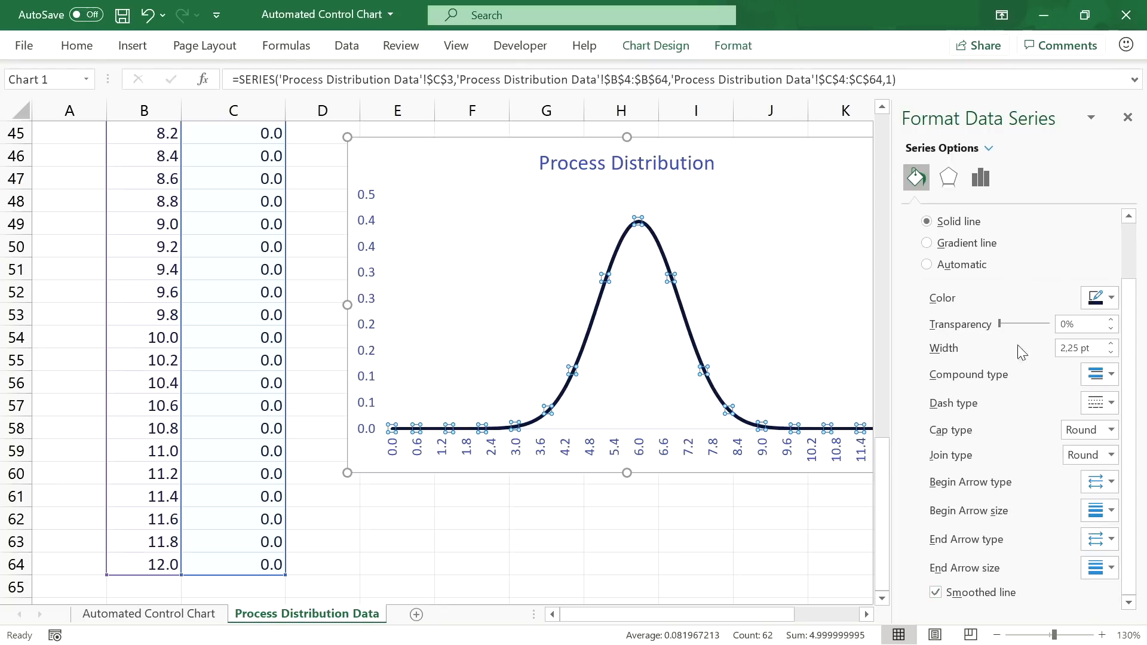
click(1127, 118)
click(814, 147)
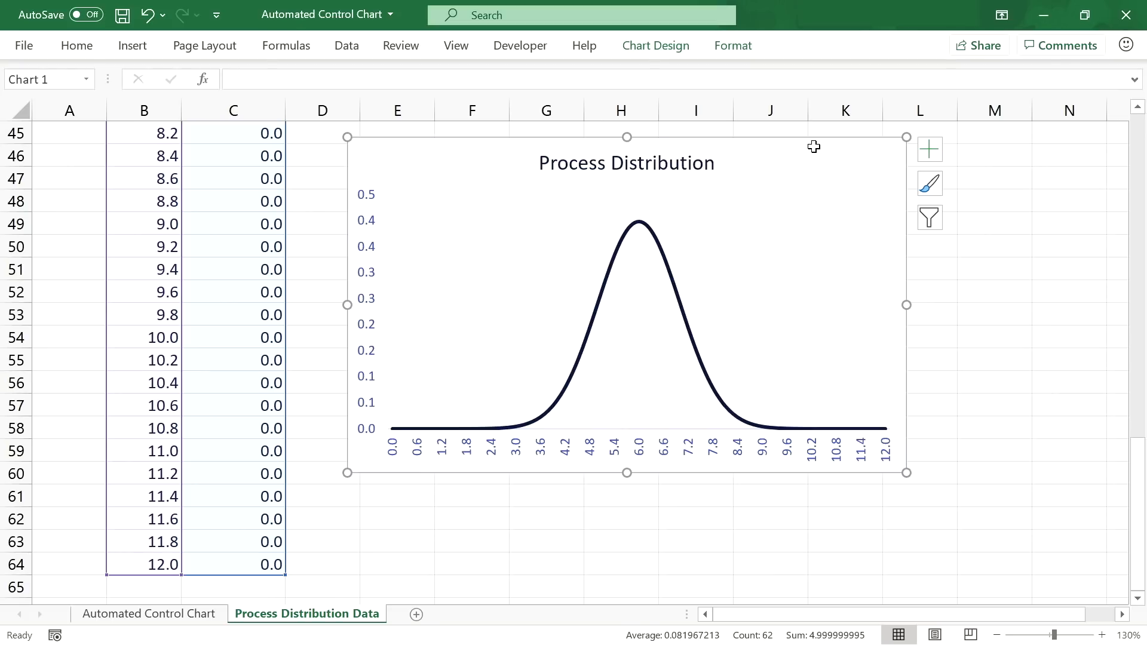
Step: Move the distribution chart onto the Automated Control Chart sheet inside the Simulation Parameters box
key(Delete)
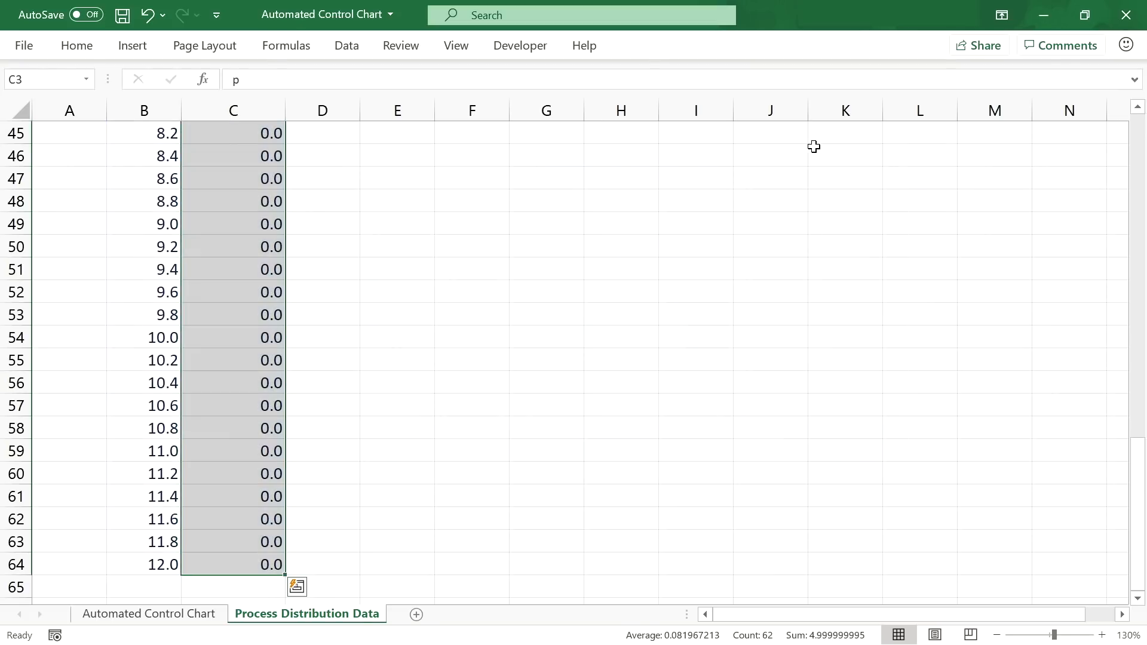
click(213, 614)
key(ctrl+v)
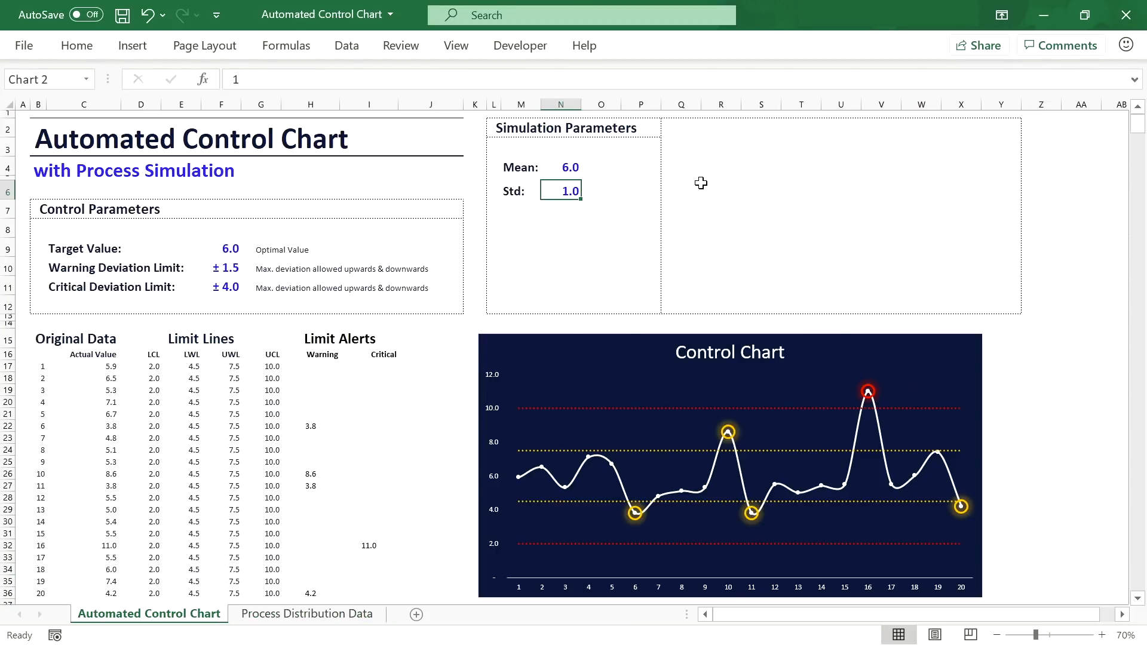
drag(805, 201, 926, 142)
drag(1022, 310, 1022, 312)
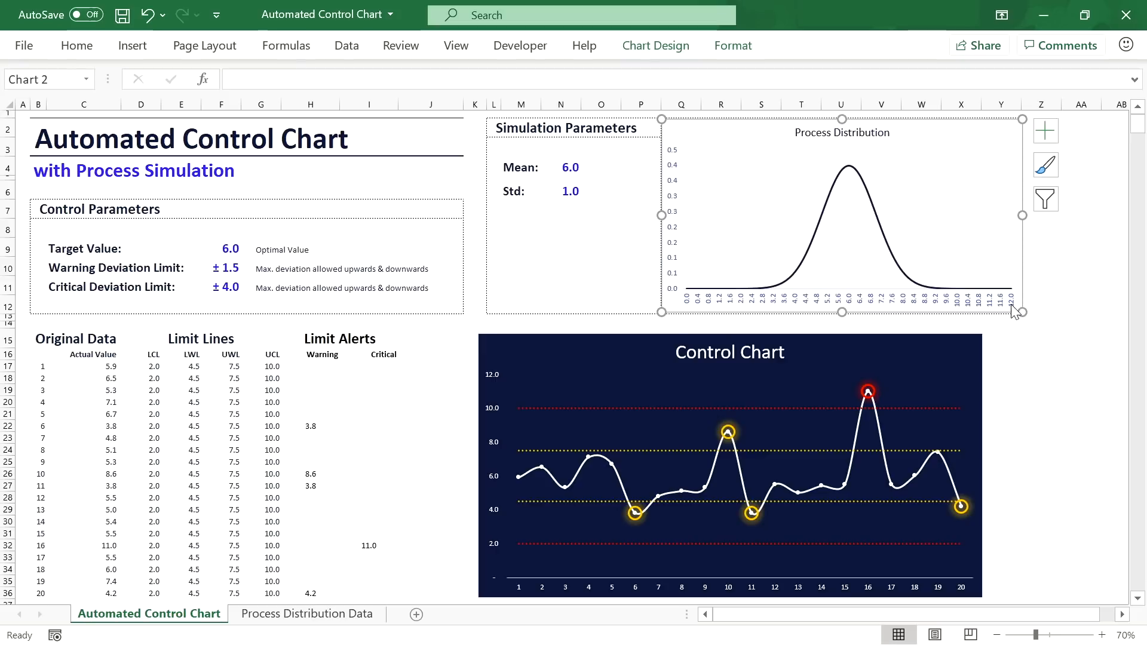
Step: Set the distribution chart's plot area border to no line
right_click(1011, 248)
click(932, 423)
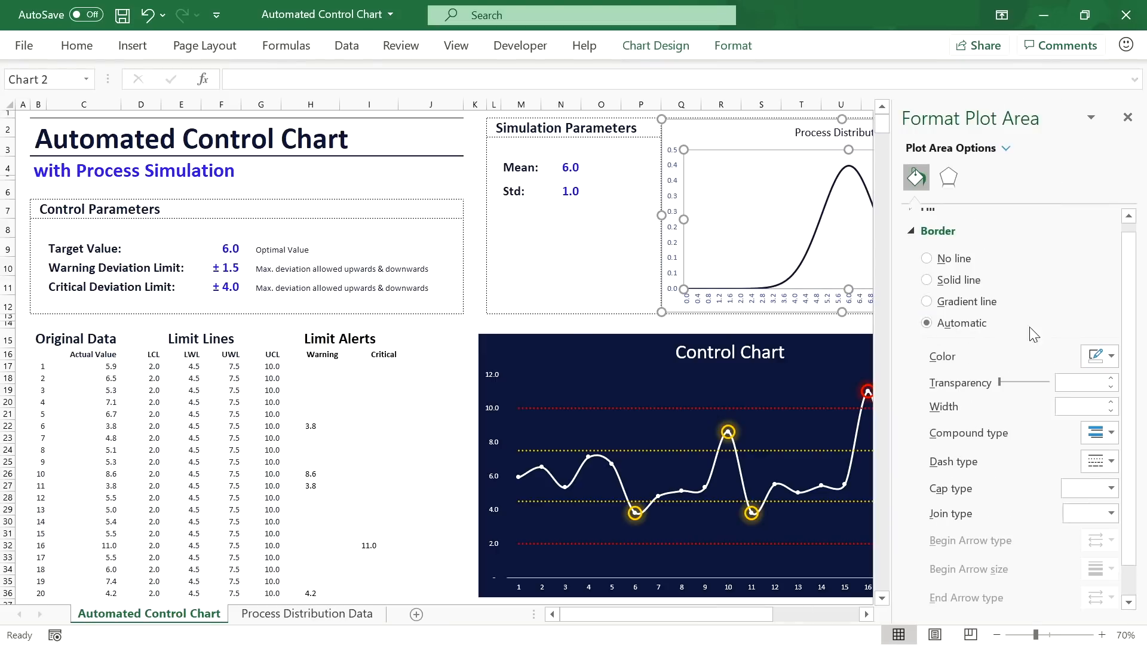
scroll(968, 239, up, 1)
click(928, 218)
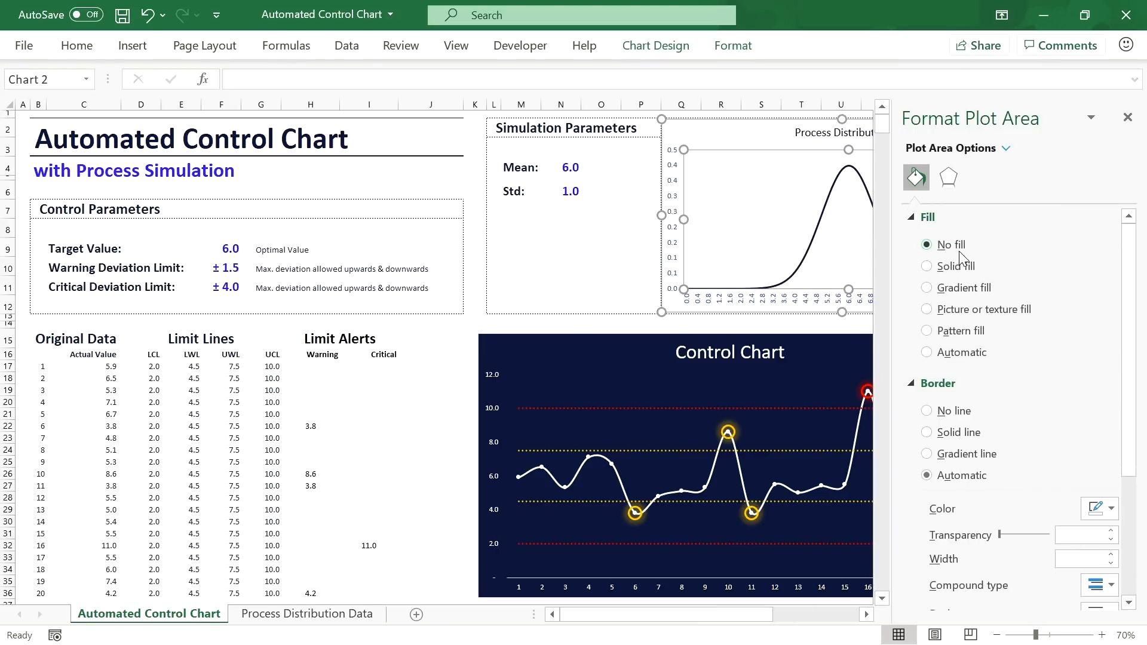
click(954, 411)
click(801, 324)
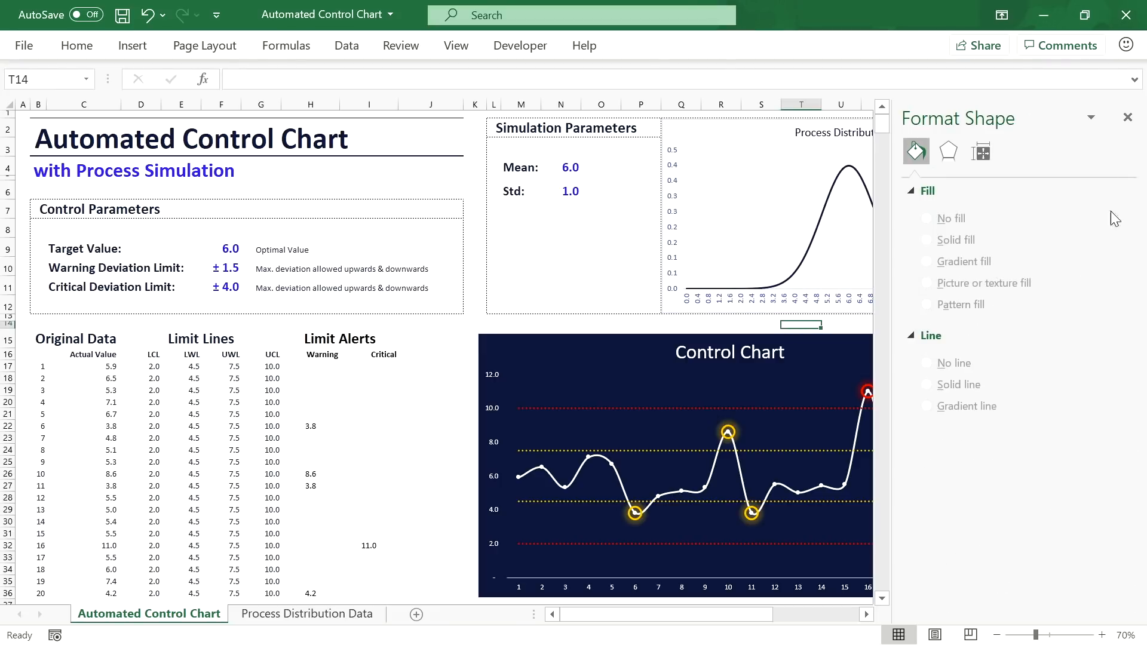
click(1127, 117)
Step: Narrow the distribution chart, remove its outer chart border, and widen the Control Chart rightward
click(1021, 184)
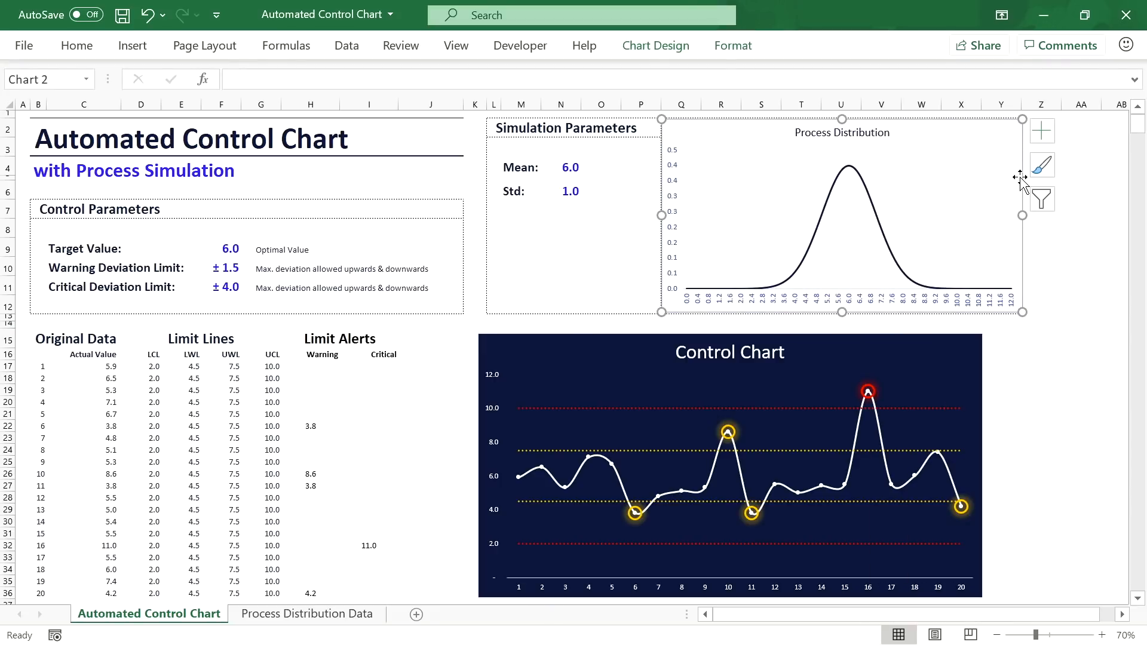
drag(1022, 216, 1018, 216)
click(1082, 229)
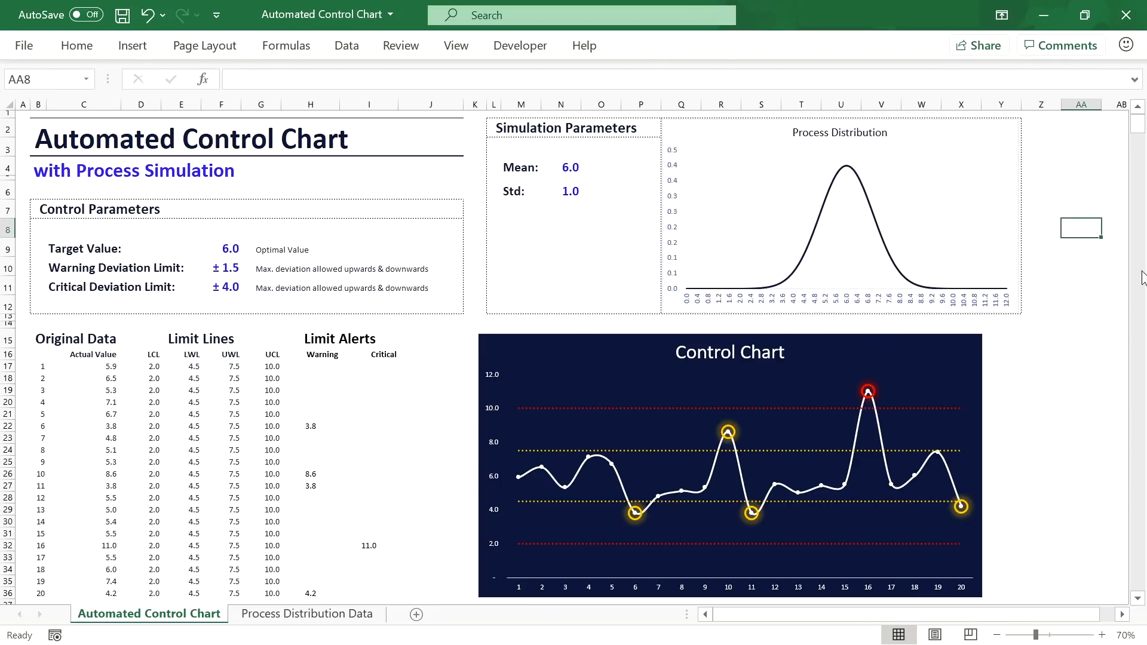
right_click(1017, 245)
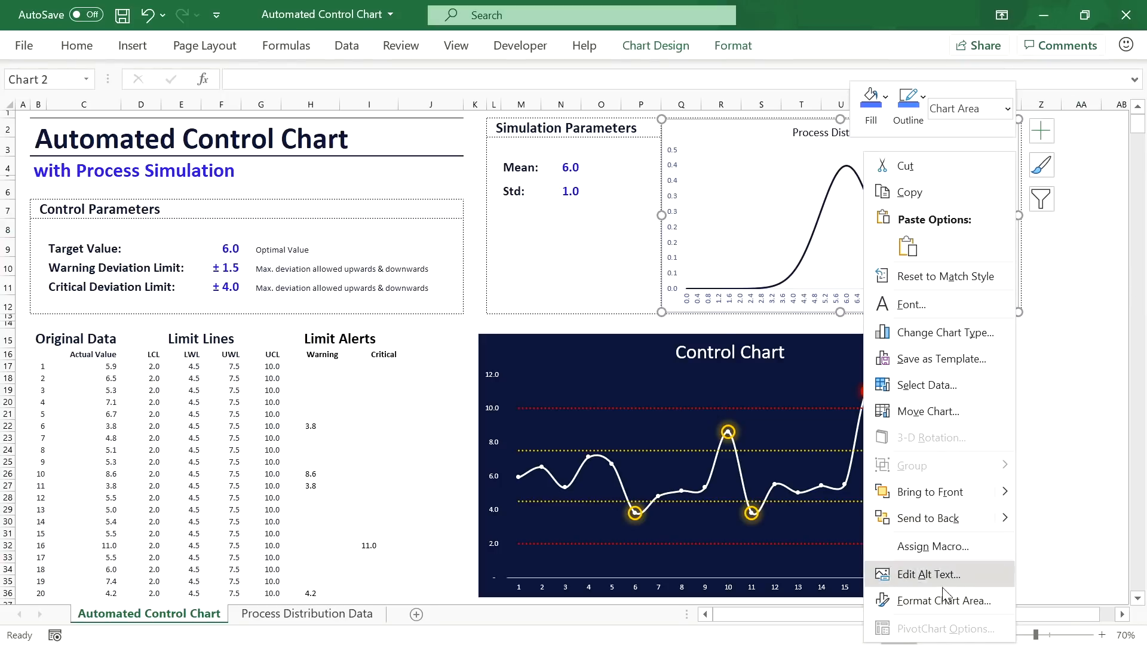
click(943, 600)
click(950, 448)
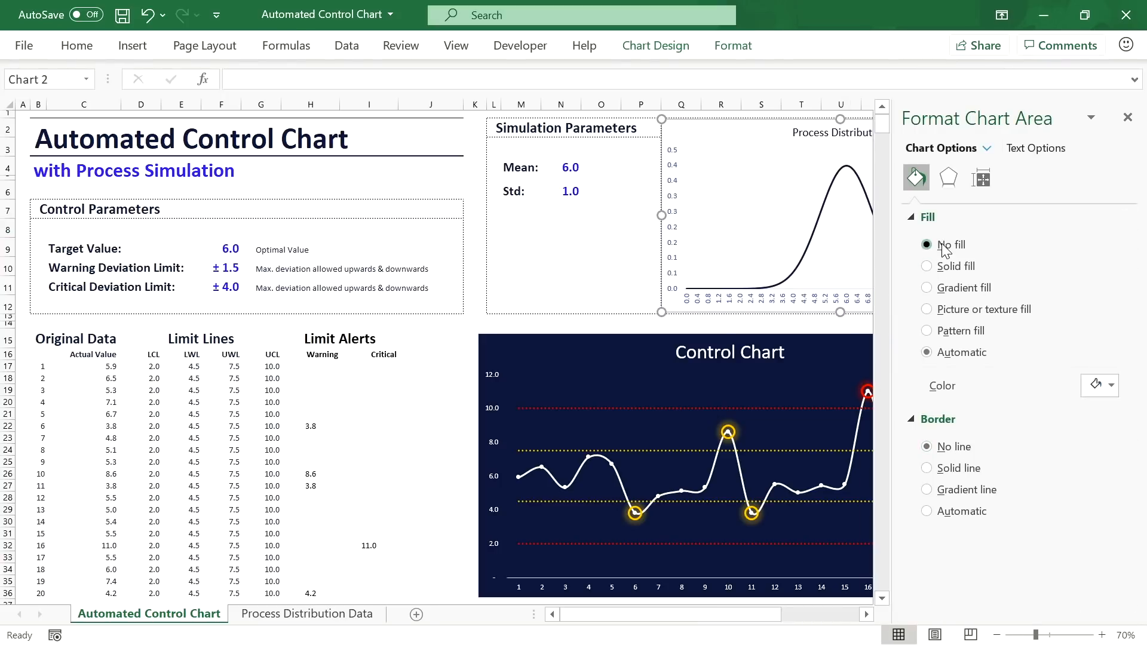
click(1127, 117)
click(1095, 232)
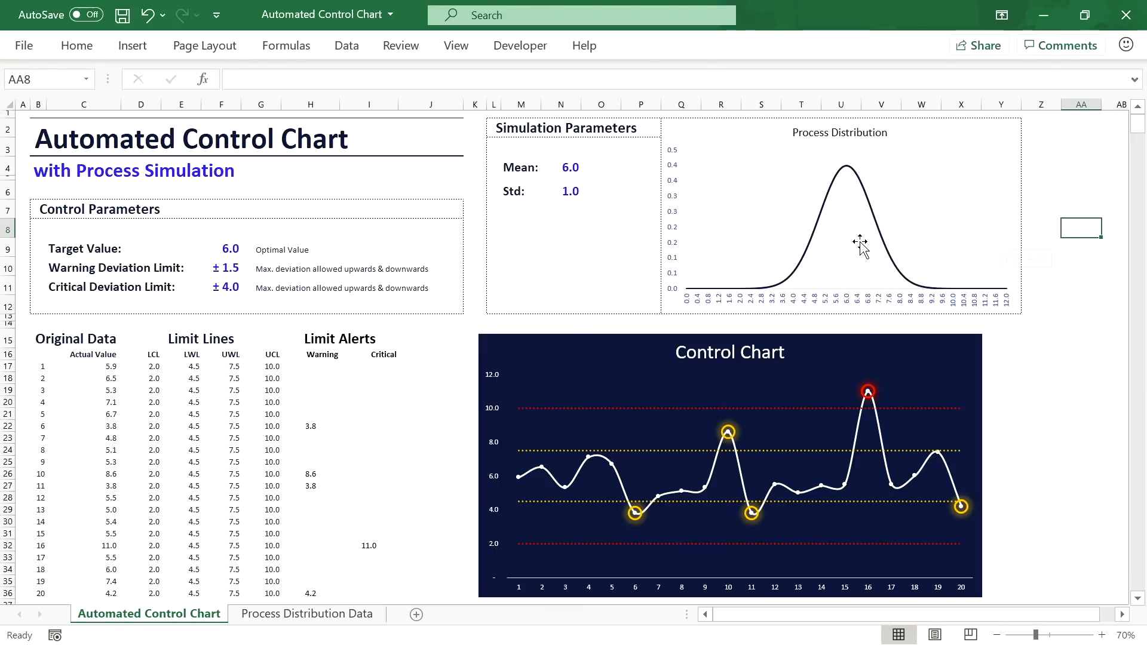
drag(883, 337, 890, 339)
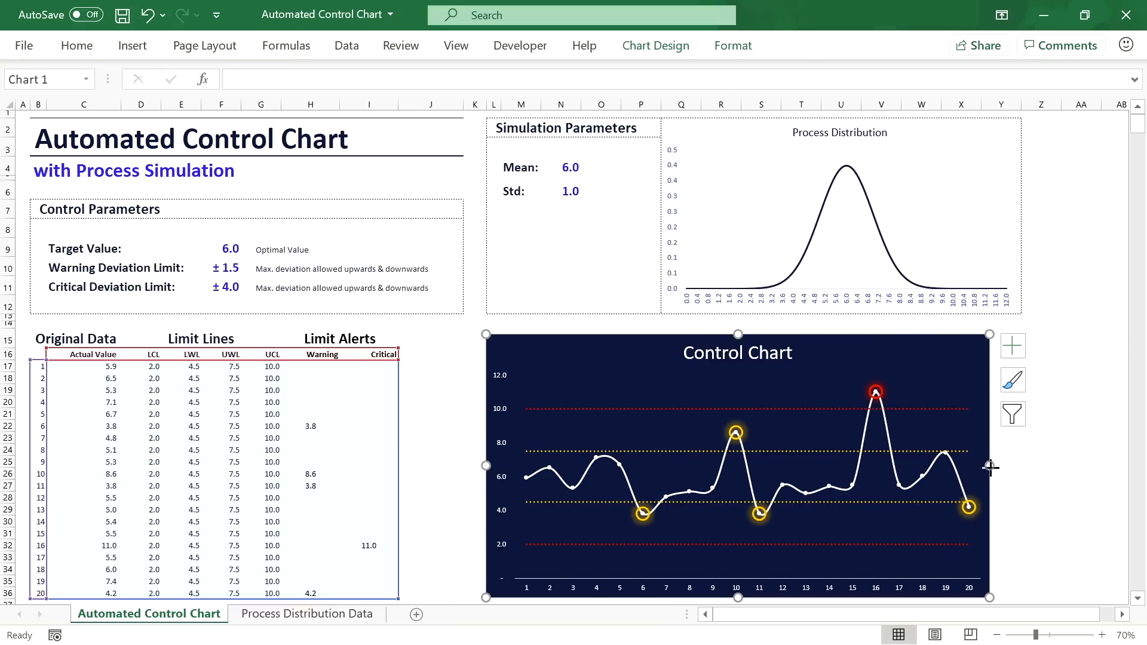
drag(990, 467, 1022, 466)
Step: Try a Mean of 5 and Std values of 2 and 3 in the simulation parameters
click(580, 164)
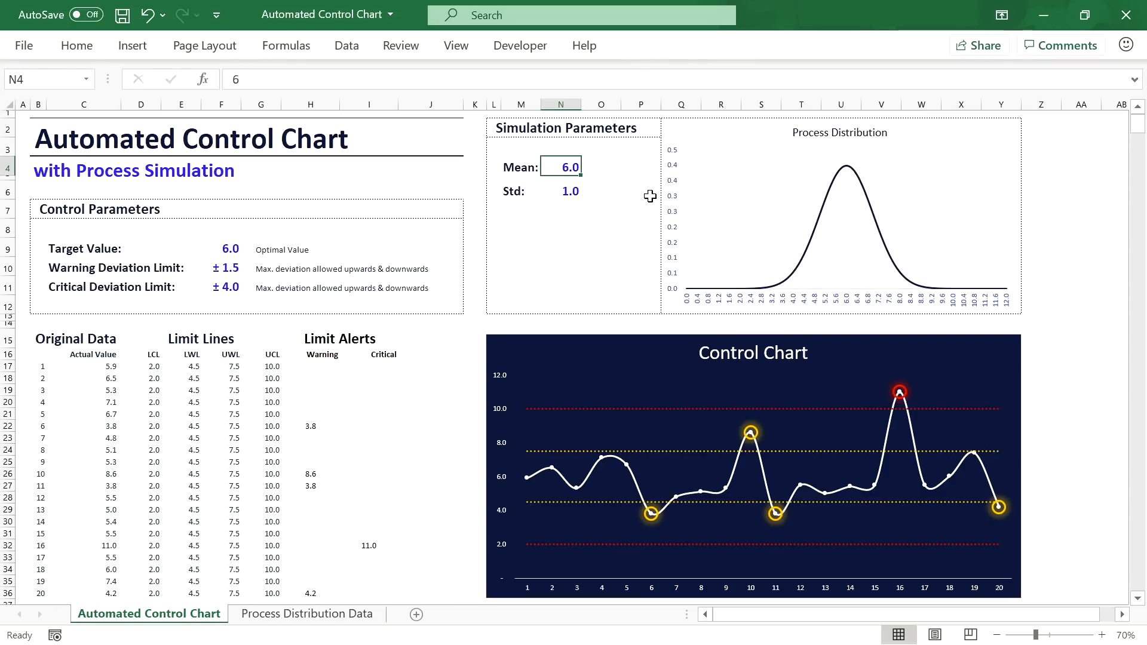
text(5)
key(Return)
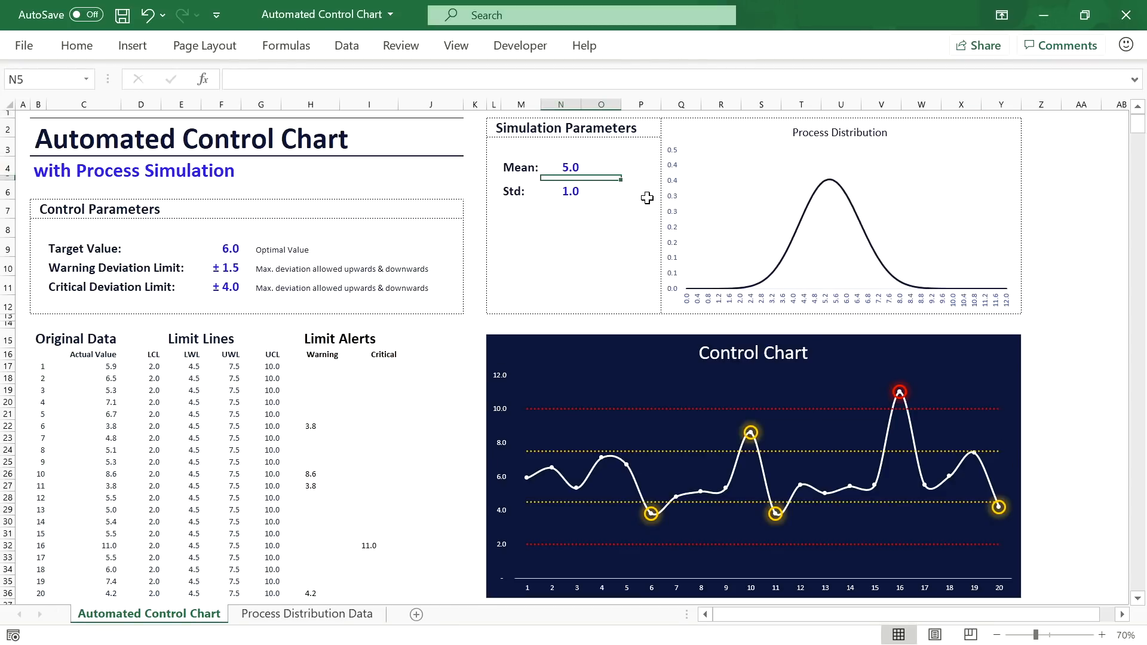
key(Return)
key(Up)
text(2)
key(Return)
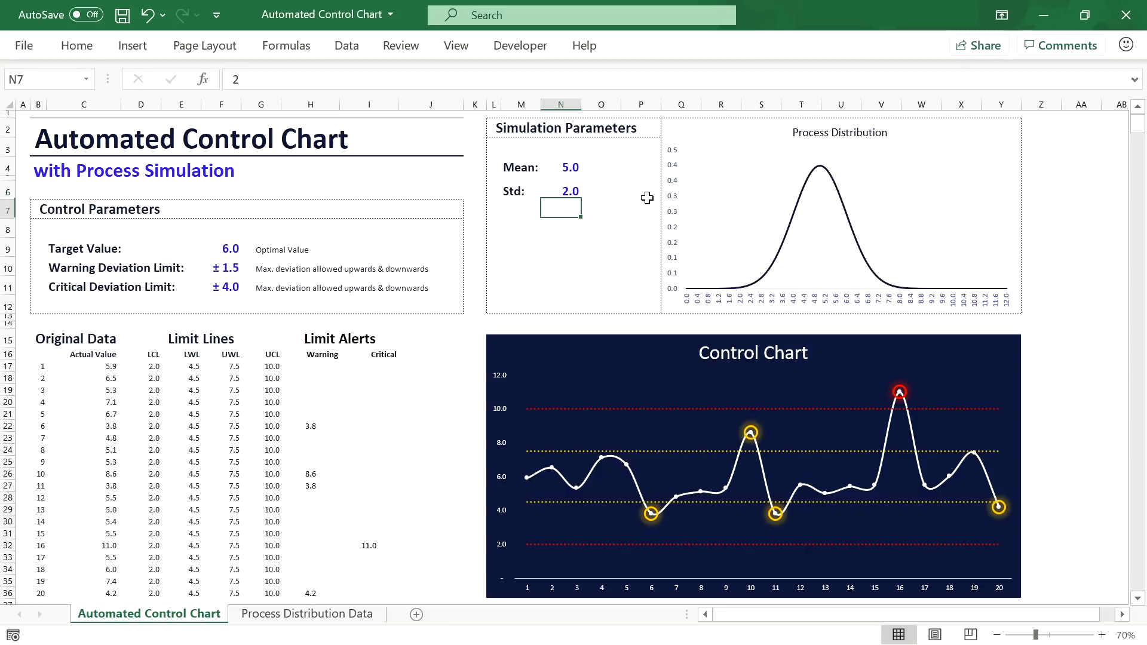
key(Up)
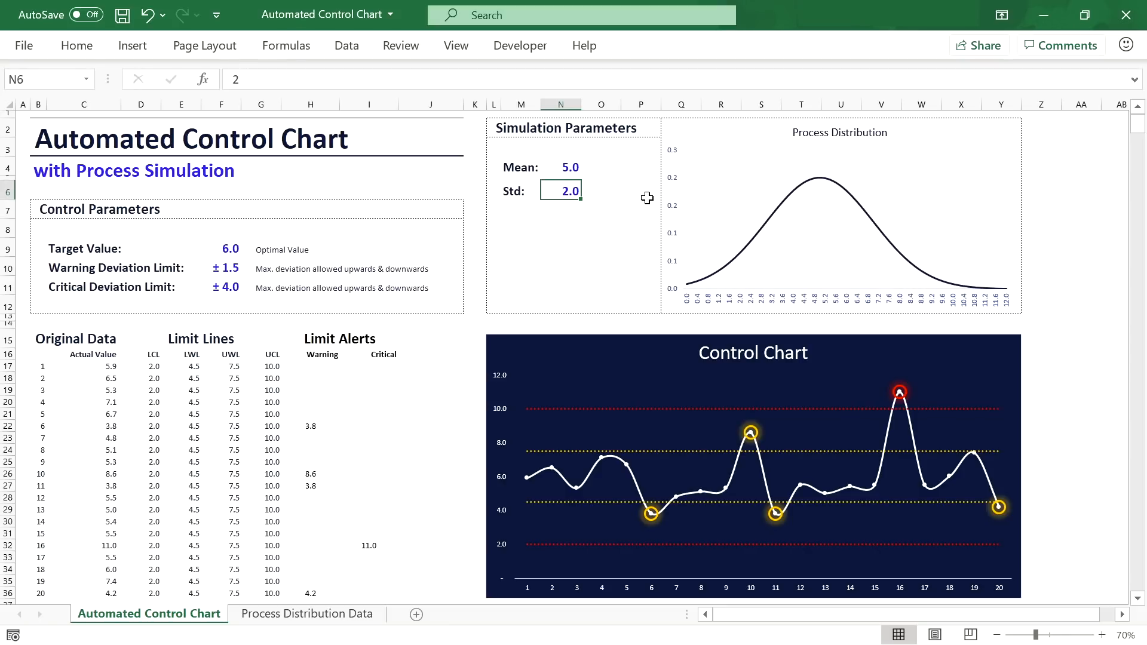
text(3)
key(Return)
key(Up)
key(Up)
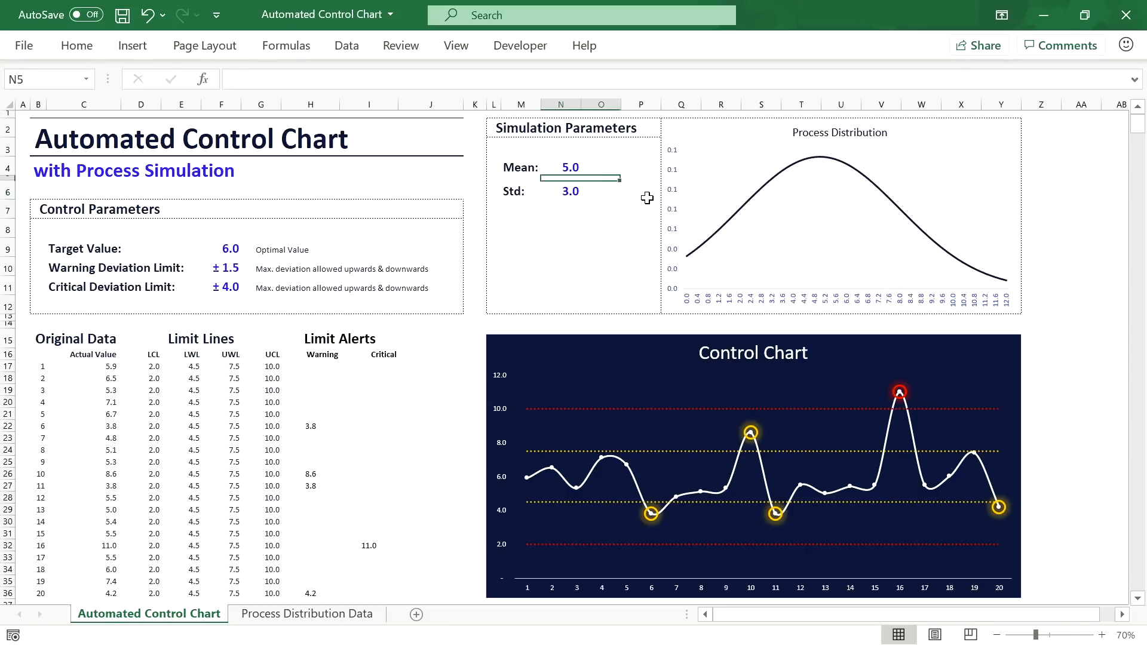
Step: Reset the Std to 1.0 and the Mean to 6.0, then check both cells
key(Down)
text(1)
key(Return)
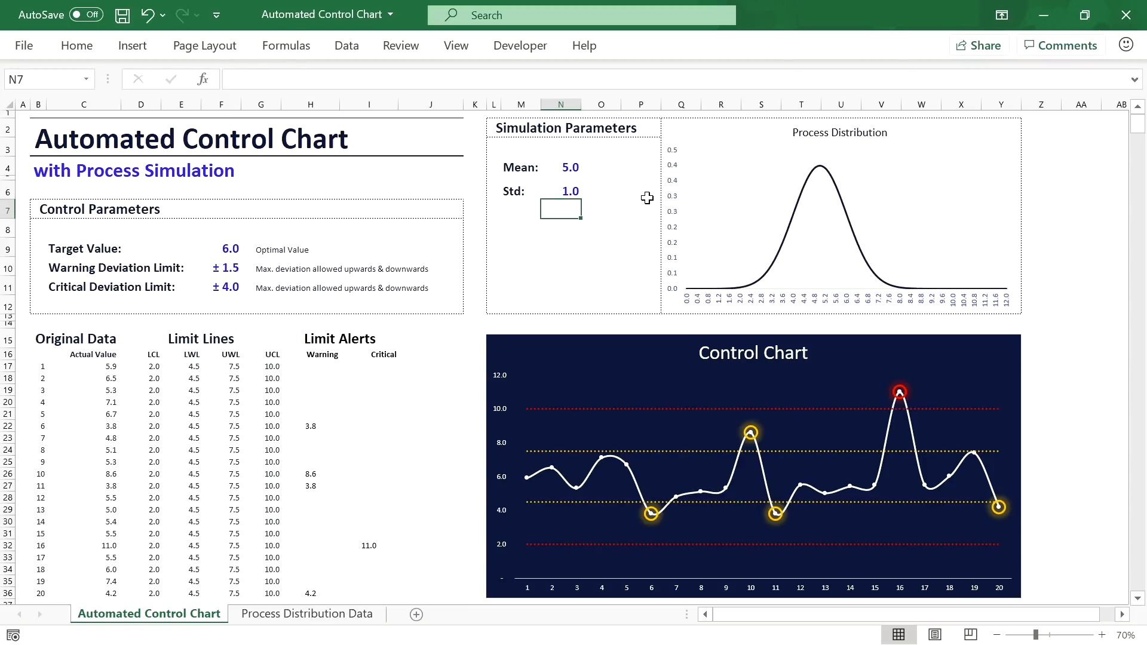
key(Up)
key(Up)
key(Up)
text(6)
key(Return)
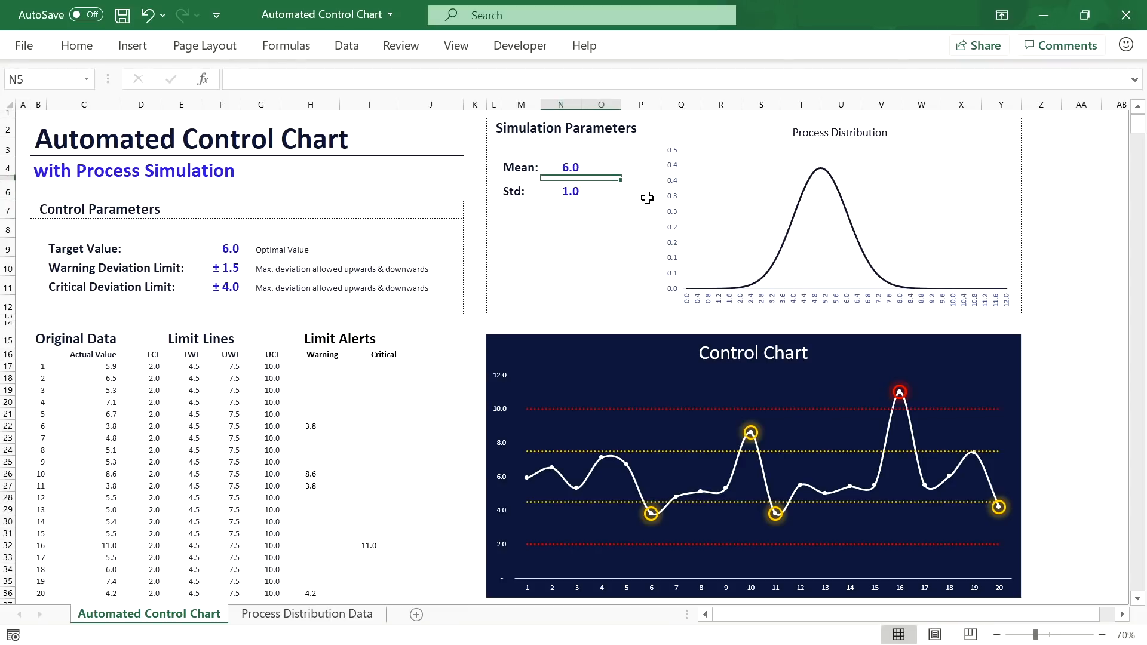
key(Up)
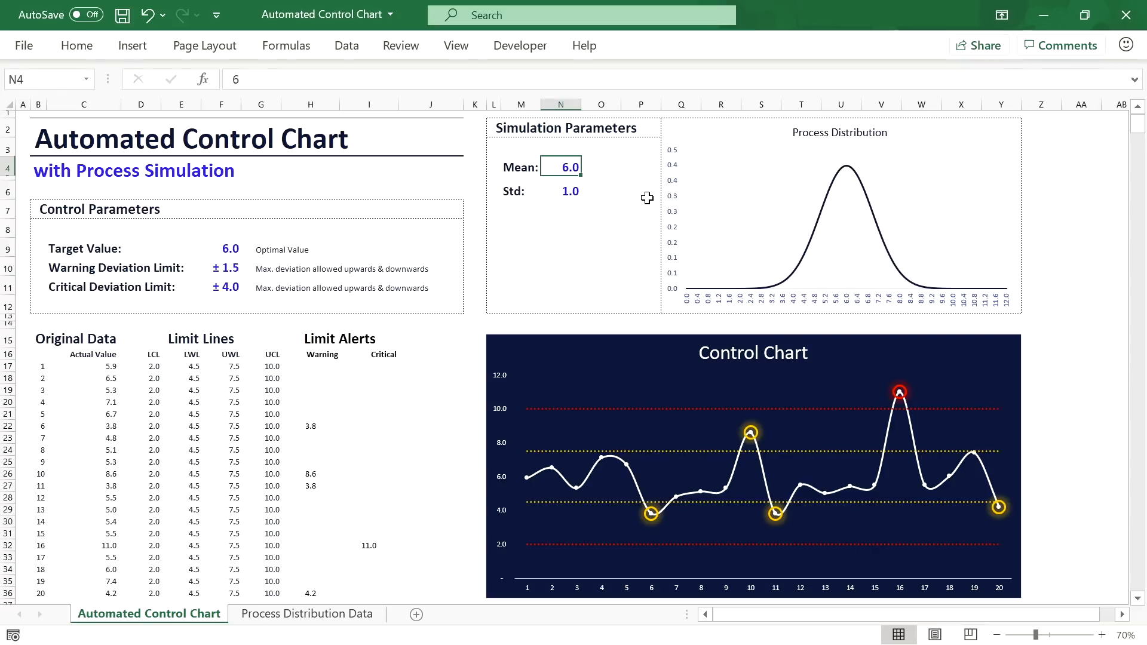
click(573, 199)
click(570, 163)
click(575, 202)
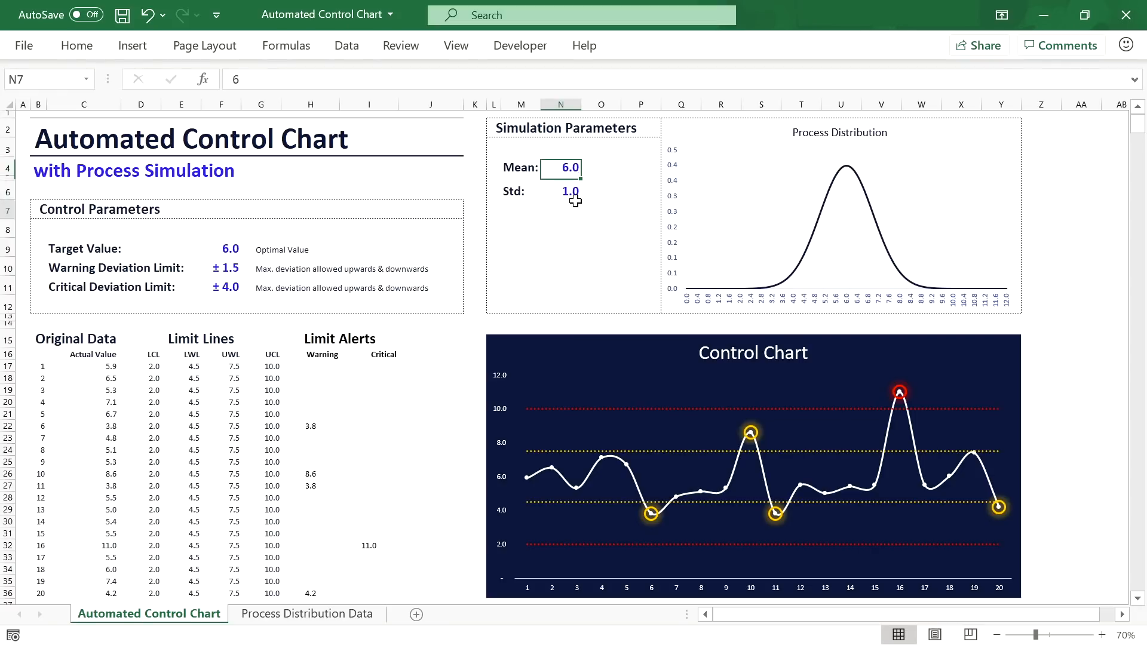
click(576, 172)
click(575, 193)
click(577, 163)
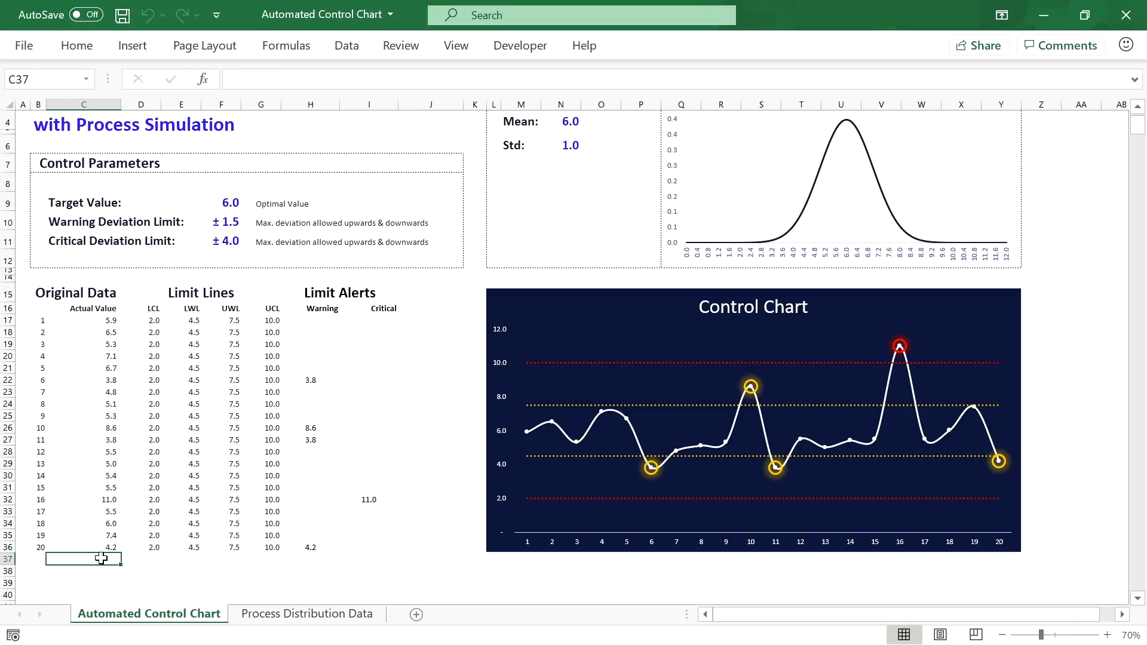
Step: Enter test Actual Values 5 and 6 in rows 37 and 38
text(5)
key(Return)
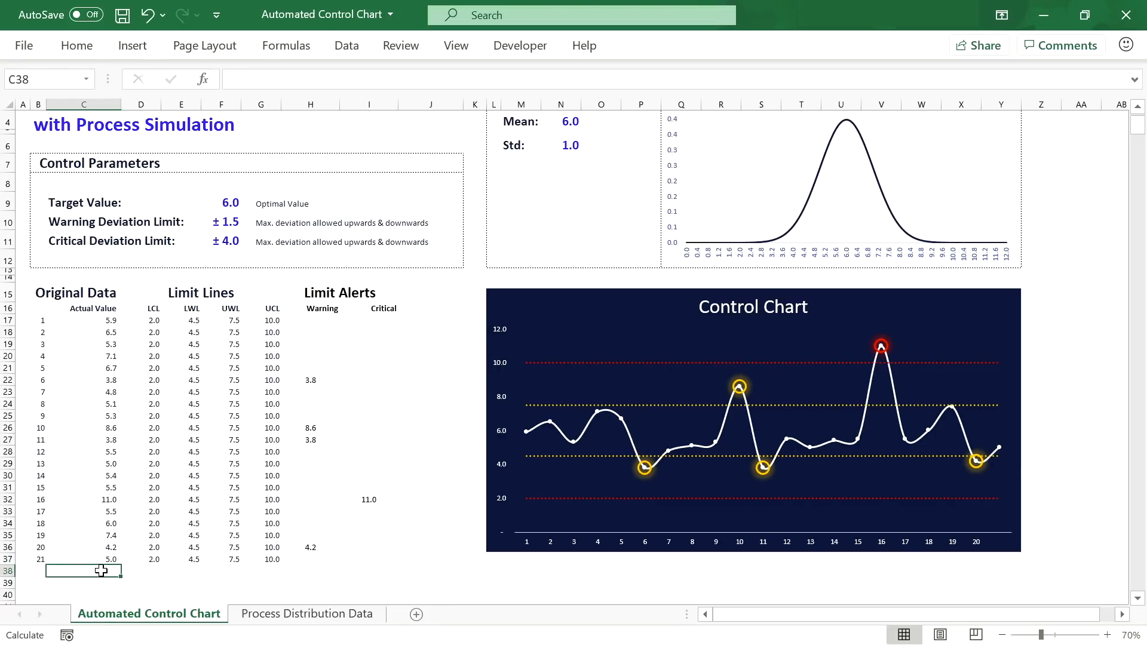
text(6)
key(Return)
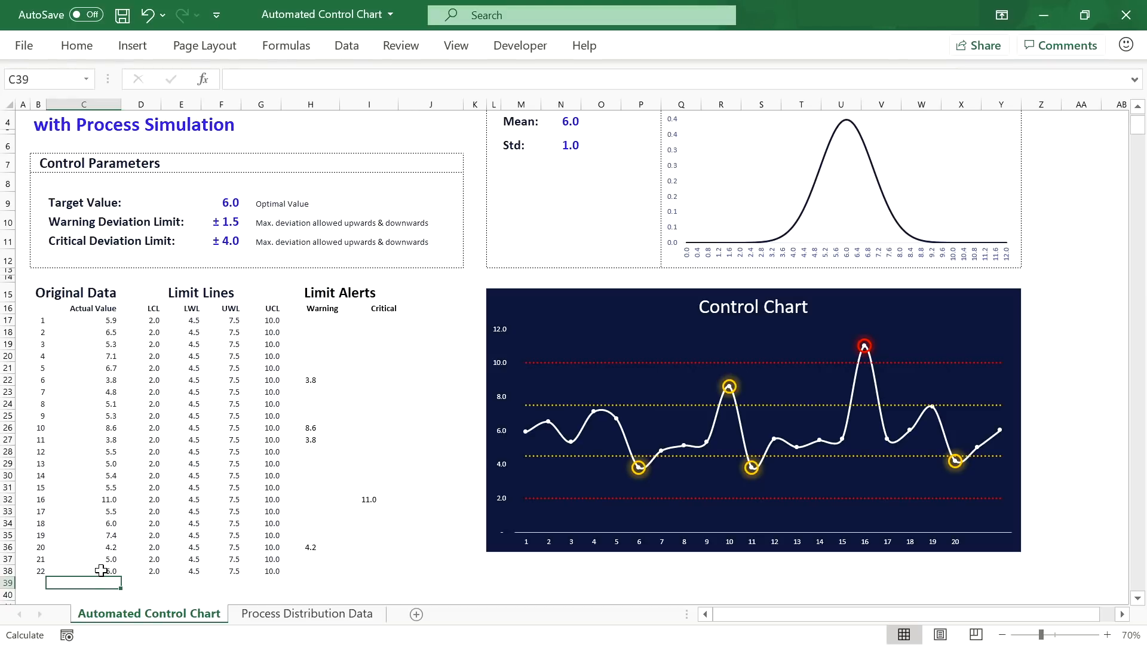
Step: Delete the test values in C37:C38, undoing an accidental clear of C18:C38
drag(102, 570, 106, 329)
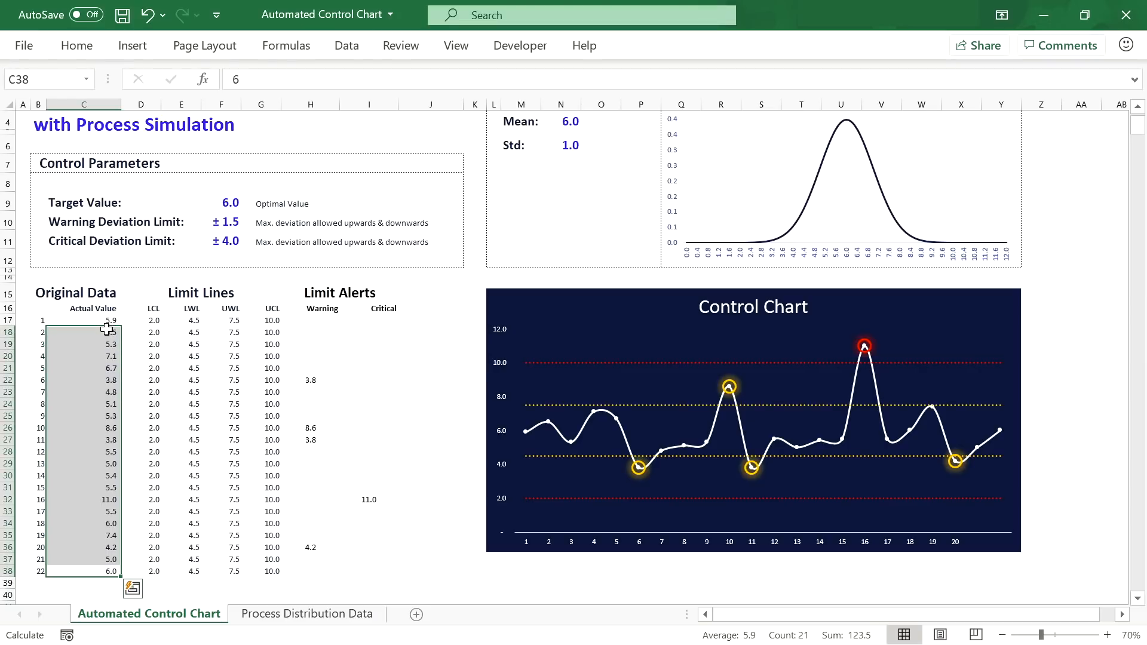
key(Delete)
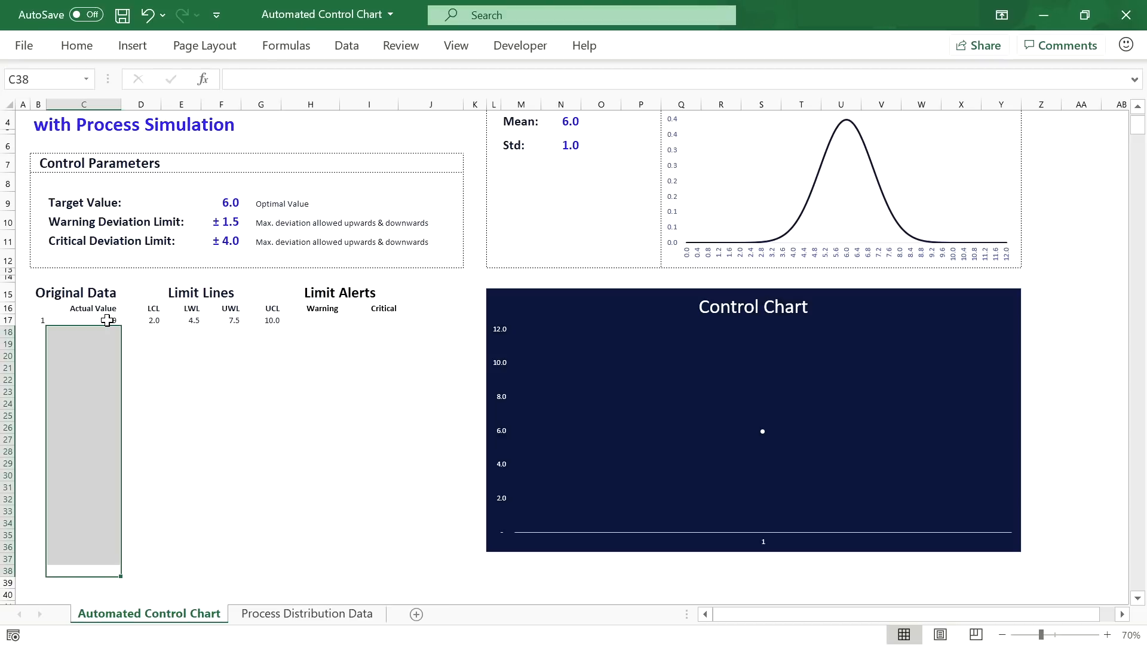
click(106, 320)
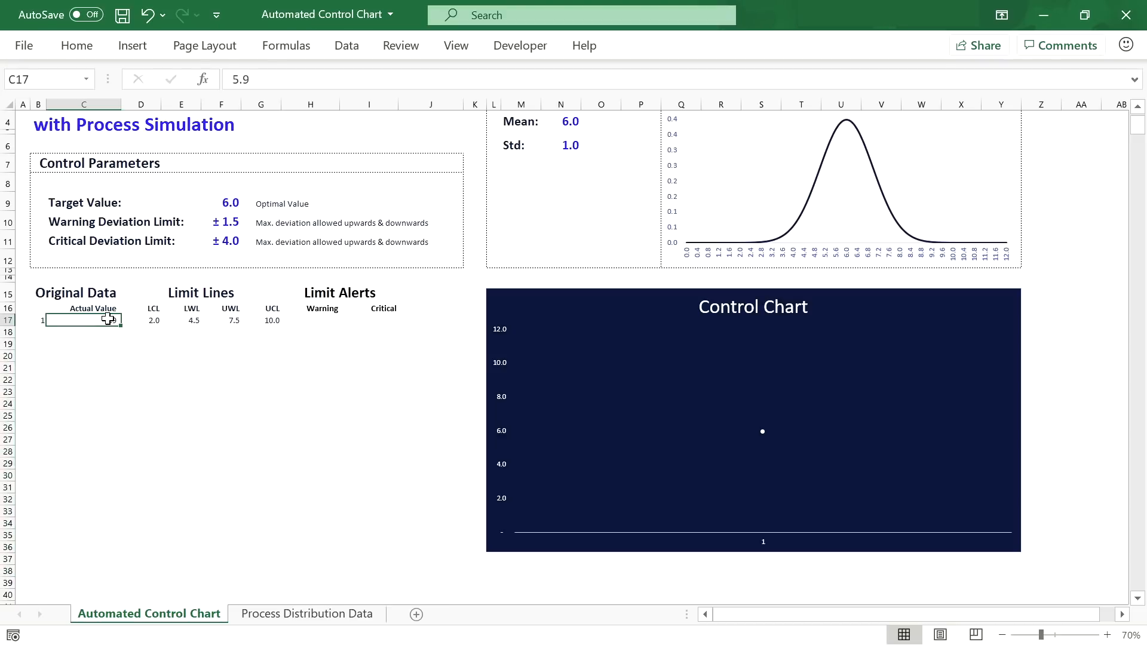
key(ctrl+z)
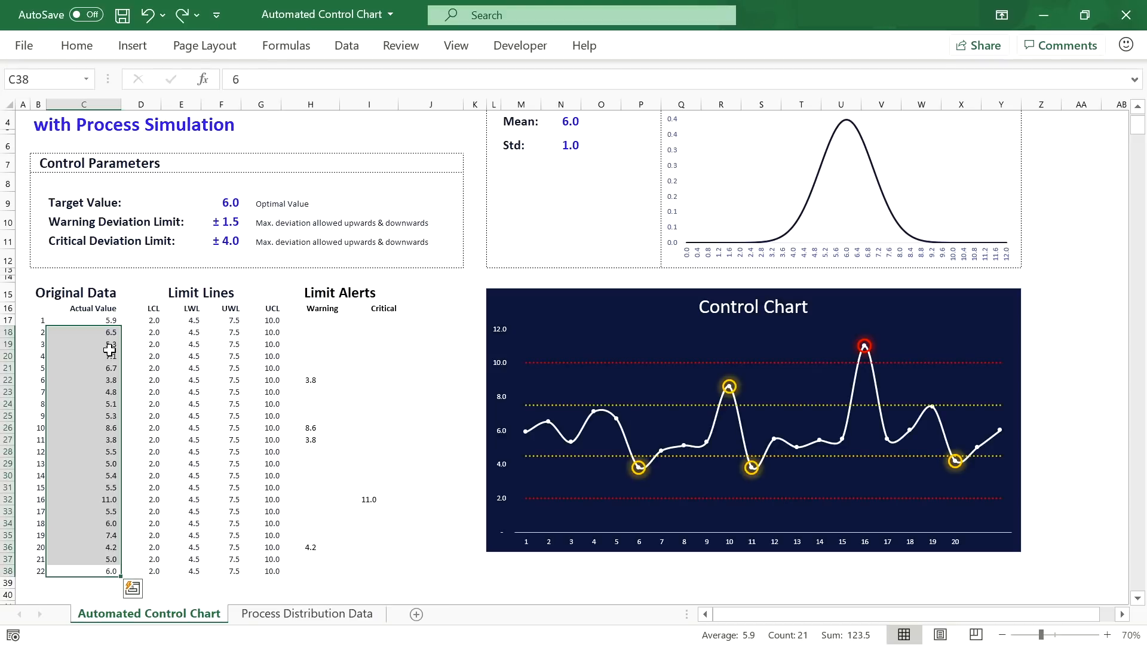
click(109, 547)
drag(103, 559, 101, 569)
key(Delete)
scroll(302, 504, up, 1)
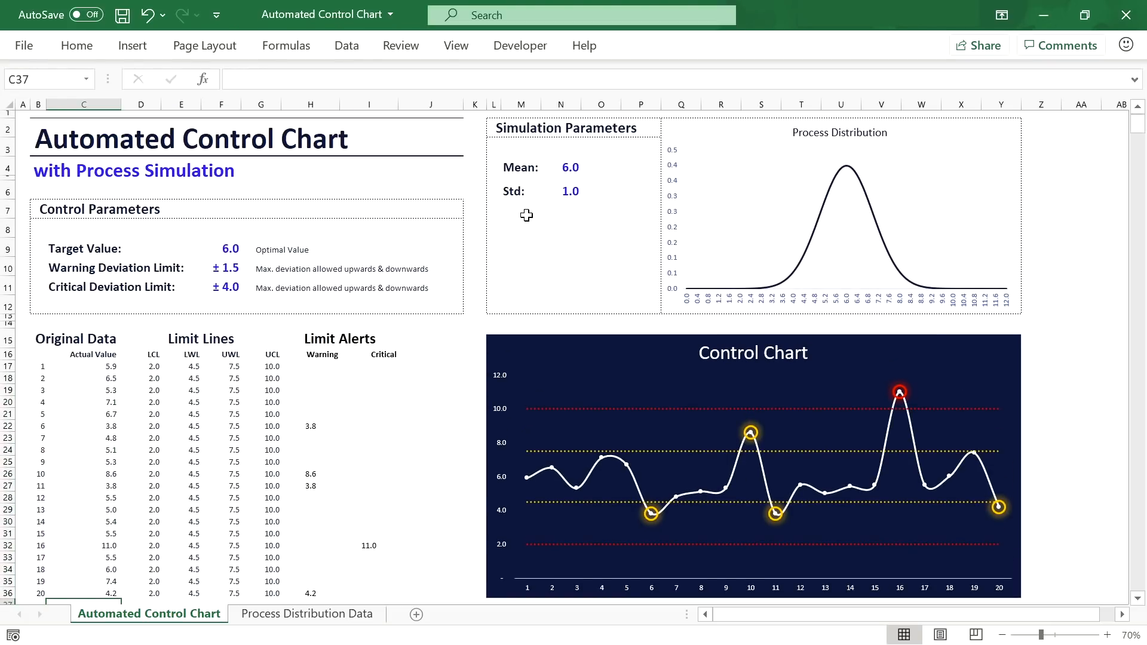
Step: Draw a rounded rectangle button beneath the Mean and Std values from the Shapes gallery
click(512, 231)
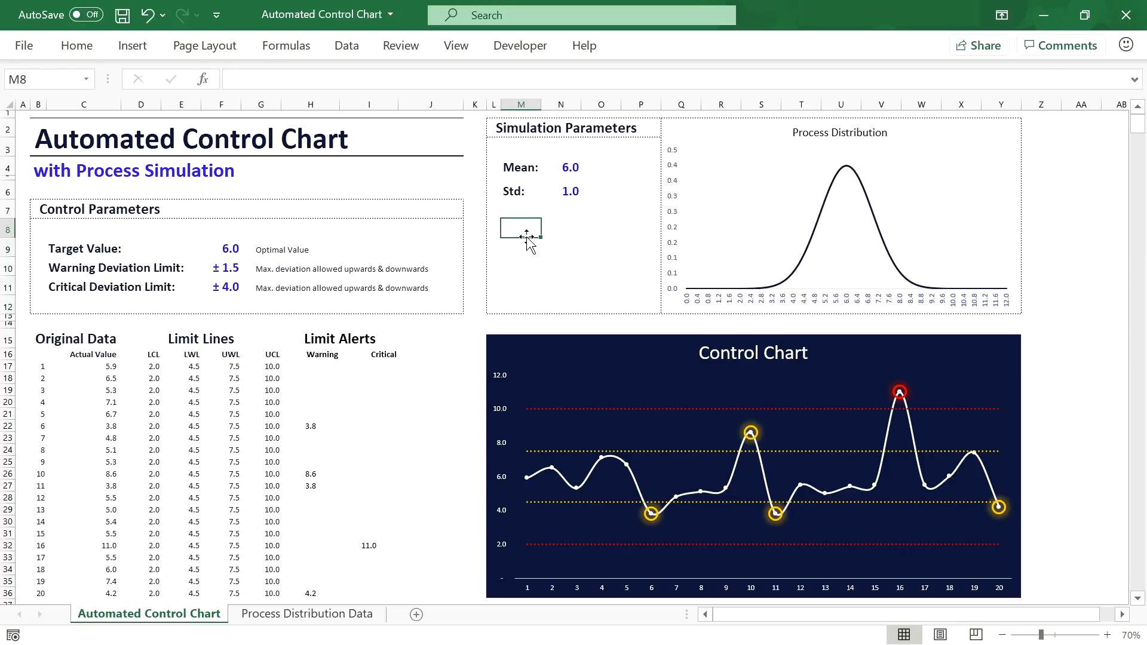
click(505, 47)
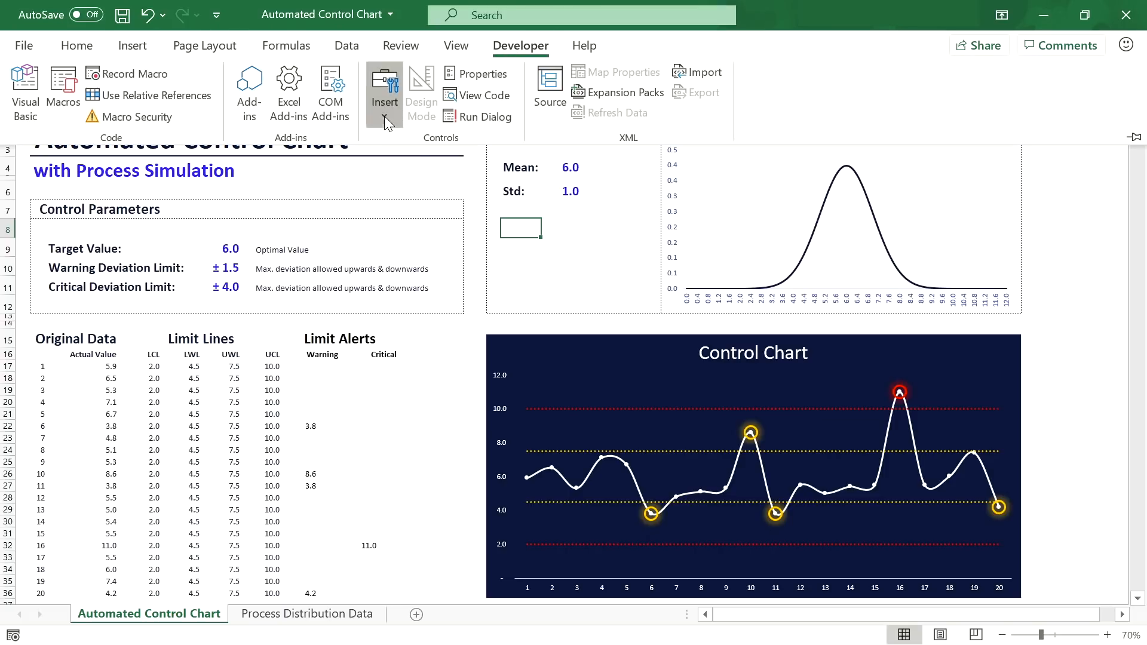
click(385, 116)
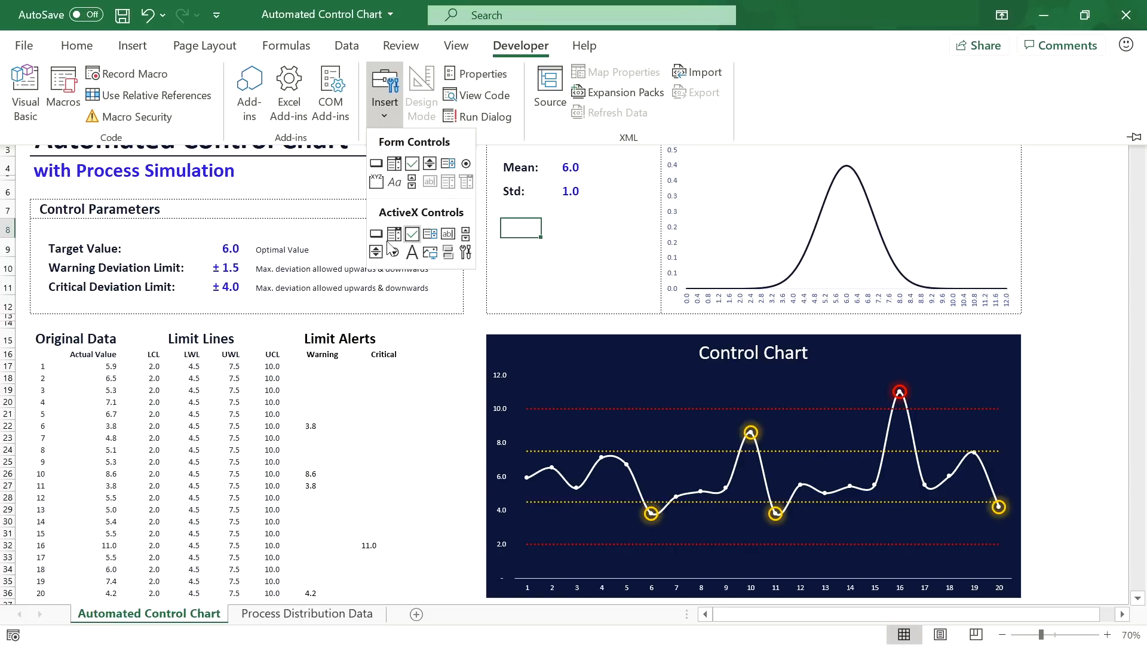
click(386, 116)
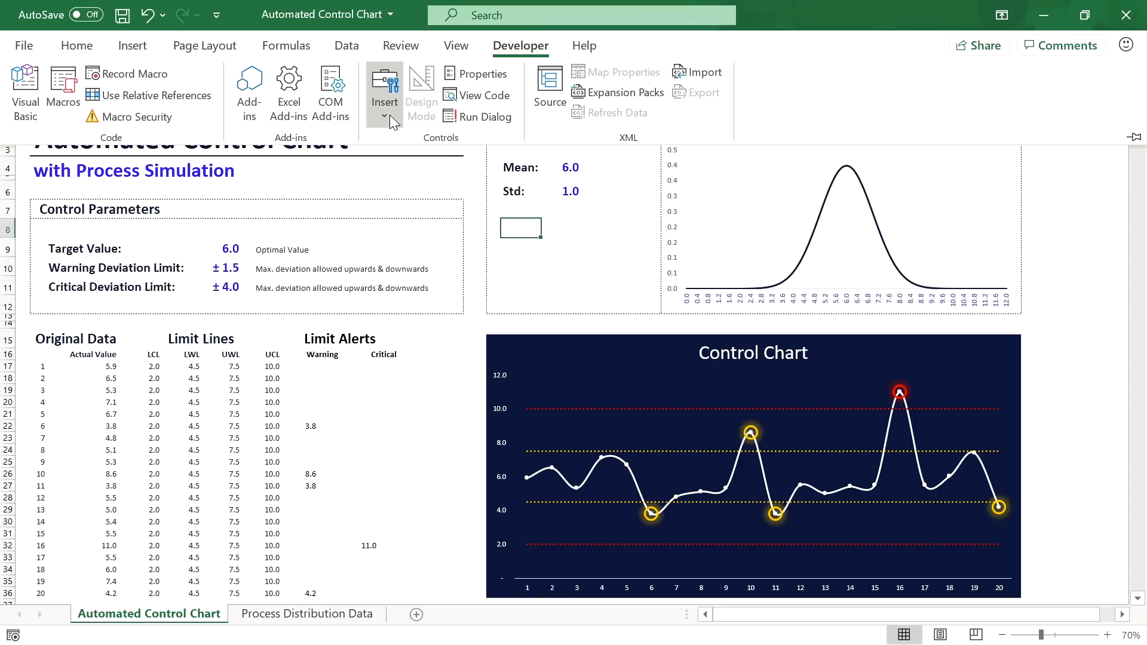
click(151, 48)
click(216, 102)
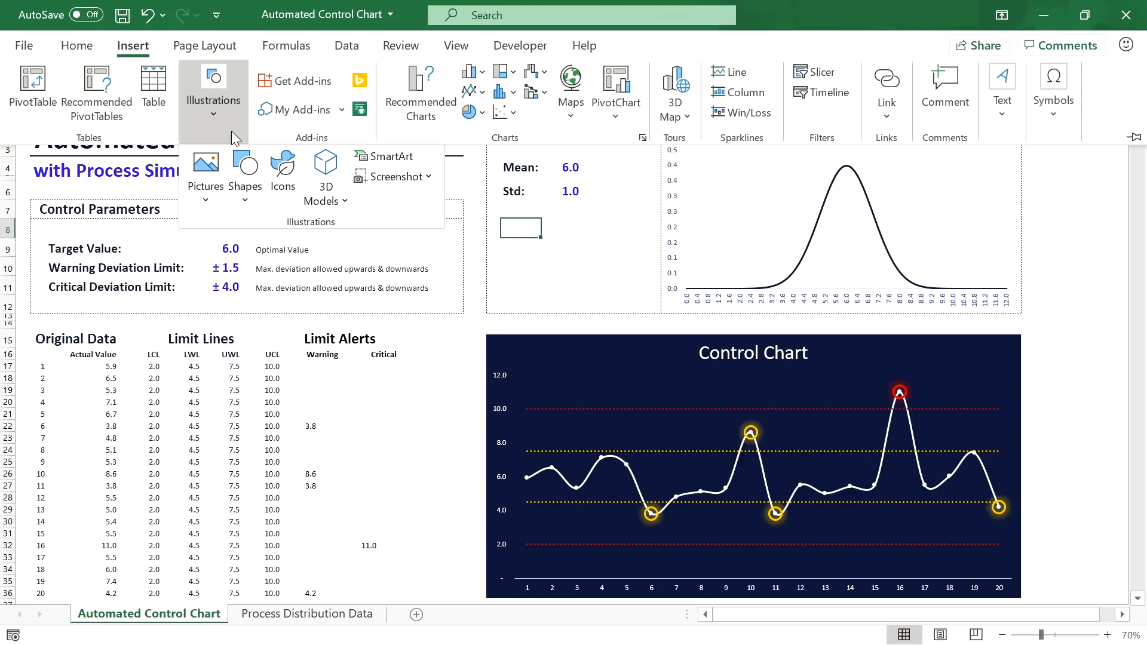
click(249, 186)
click(316, 245)
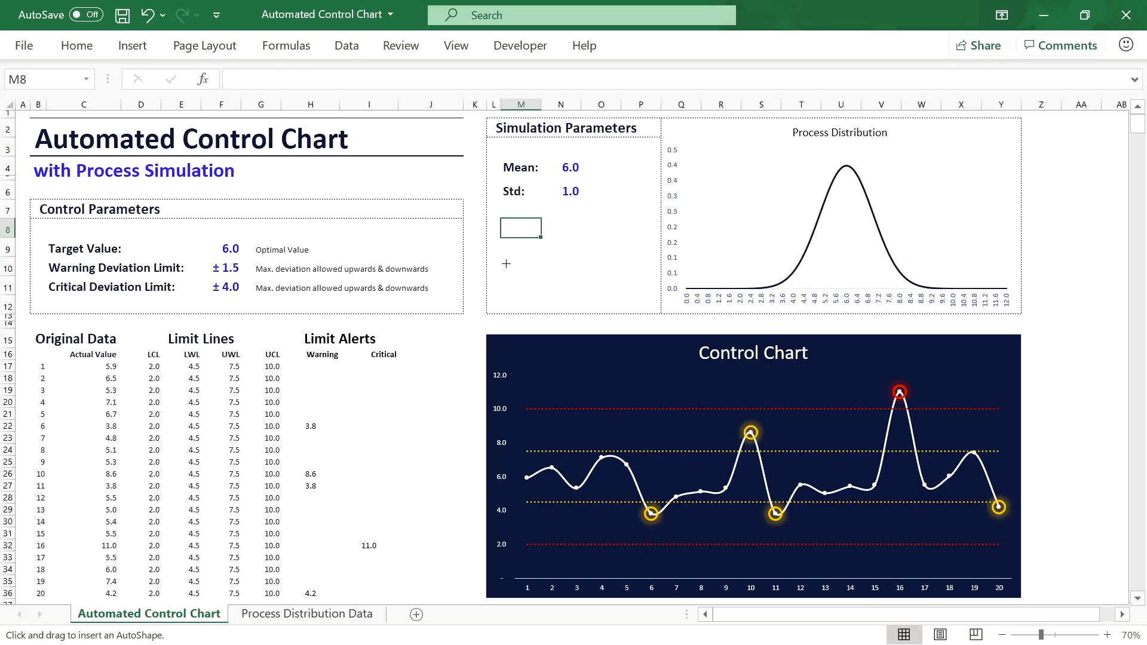
drag(507, 247, 638, 277)
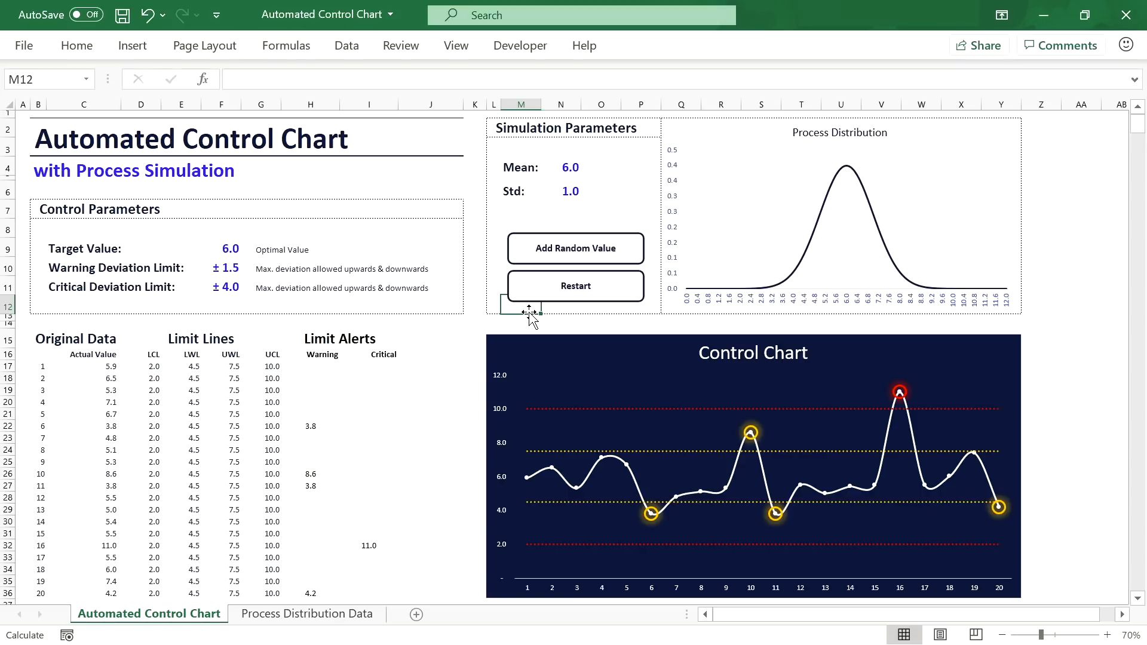
click(293, 49)
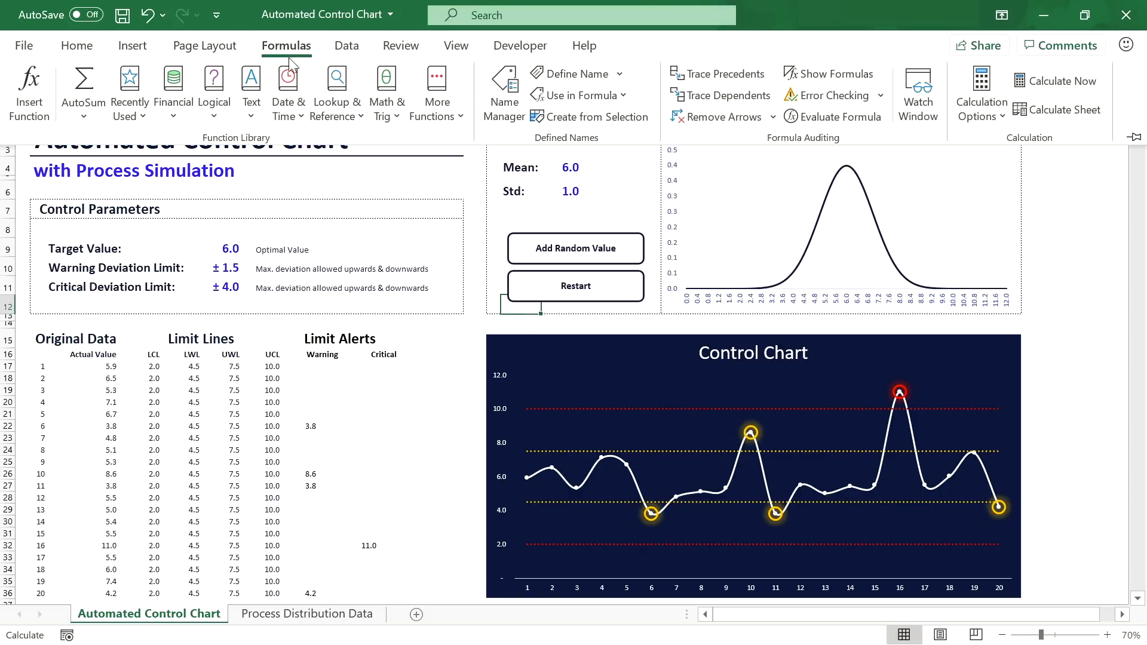
Step: Define the name Actual_Value_Header referring to the header cell C16
click(504, 98)
drag(610, 106, 656, 236)
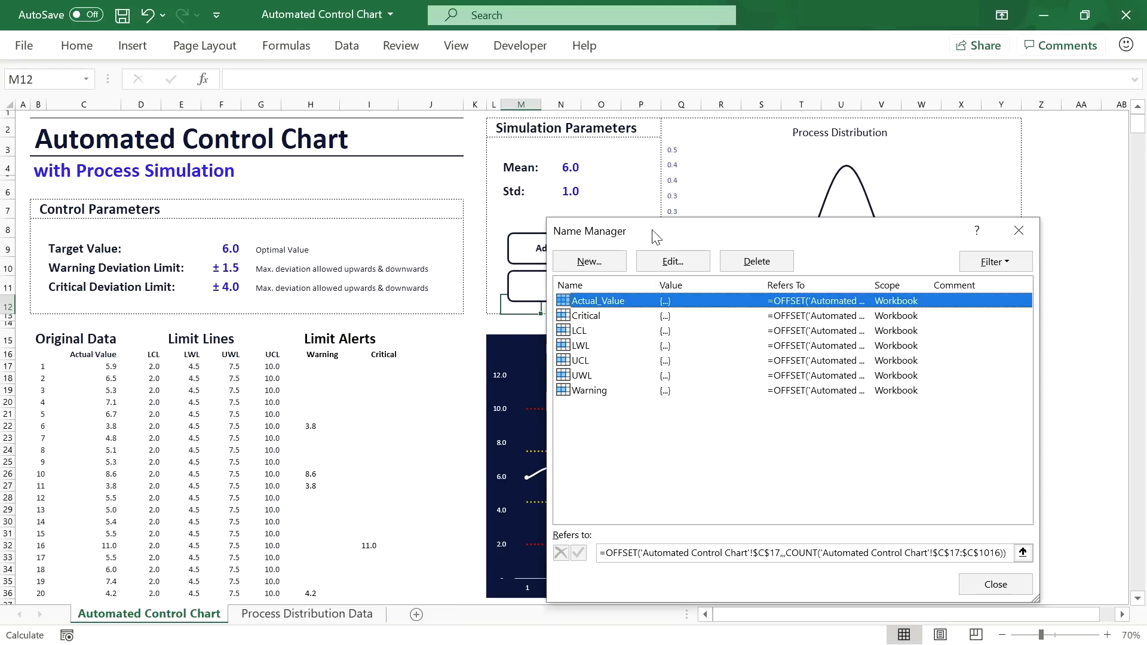
click(601, 261)
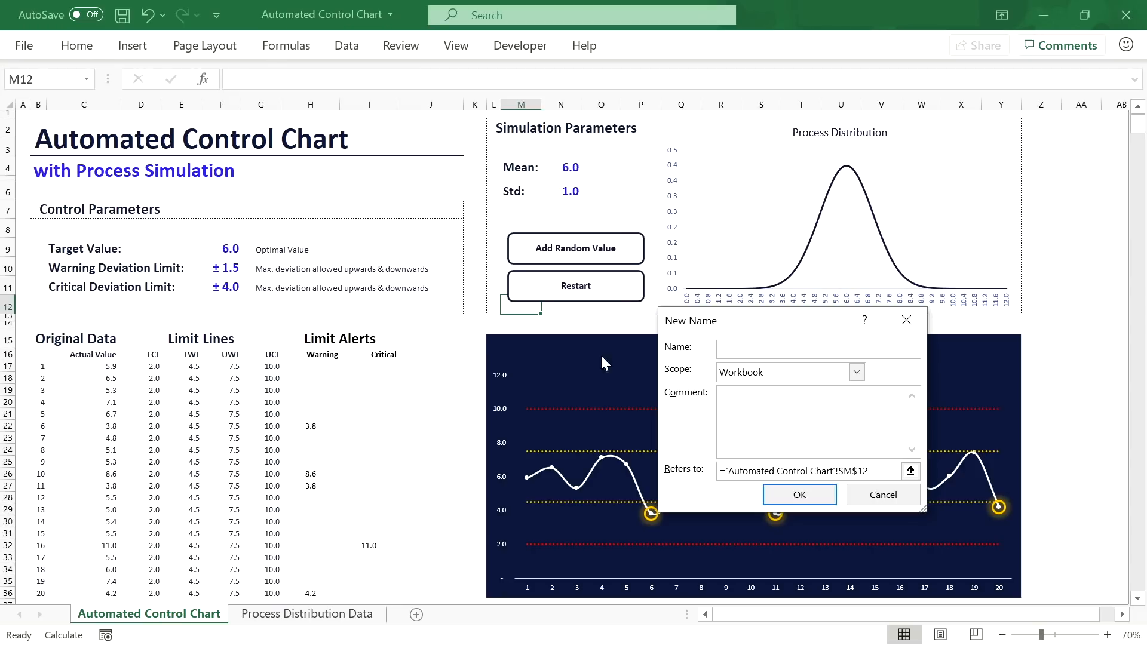
text(Actual_Value_Header)
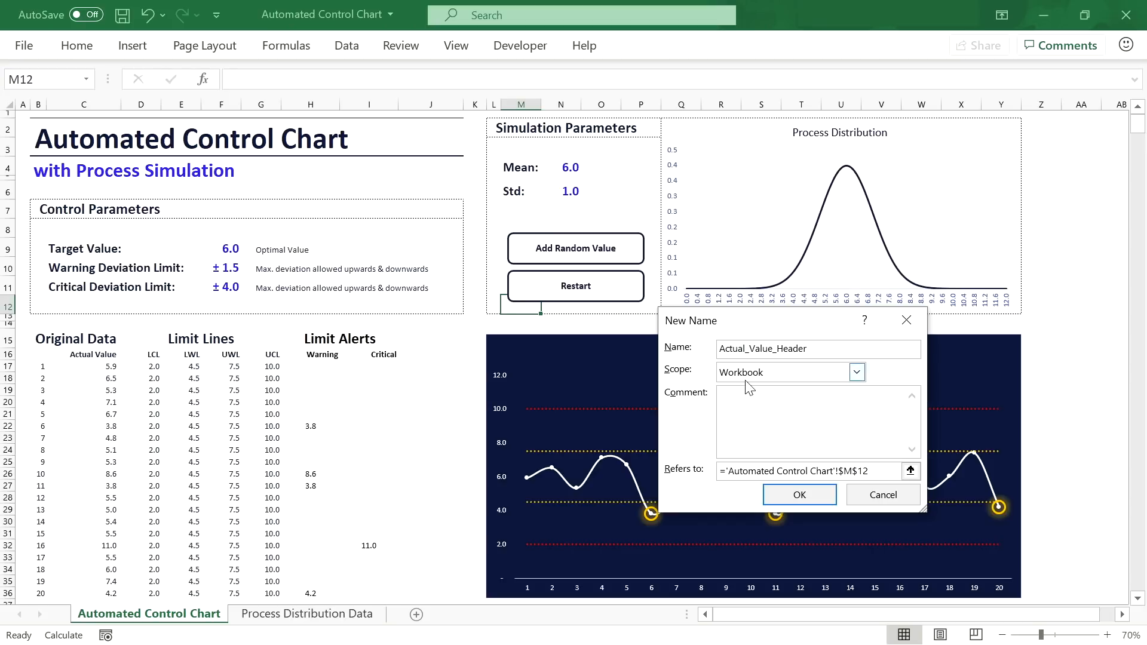
click(875, 471)
text(=)
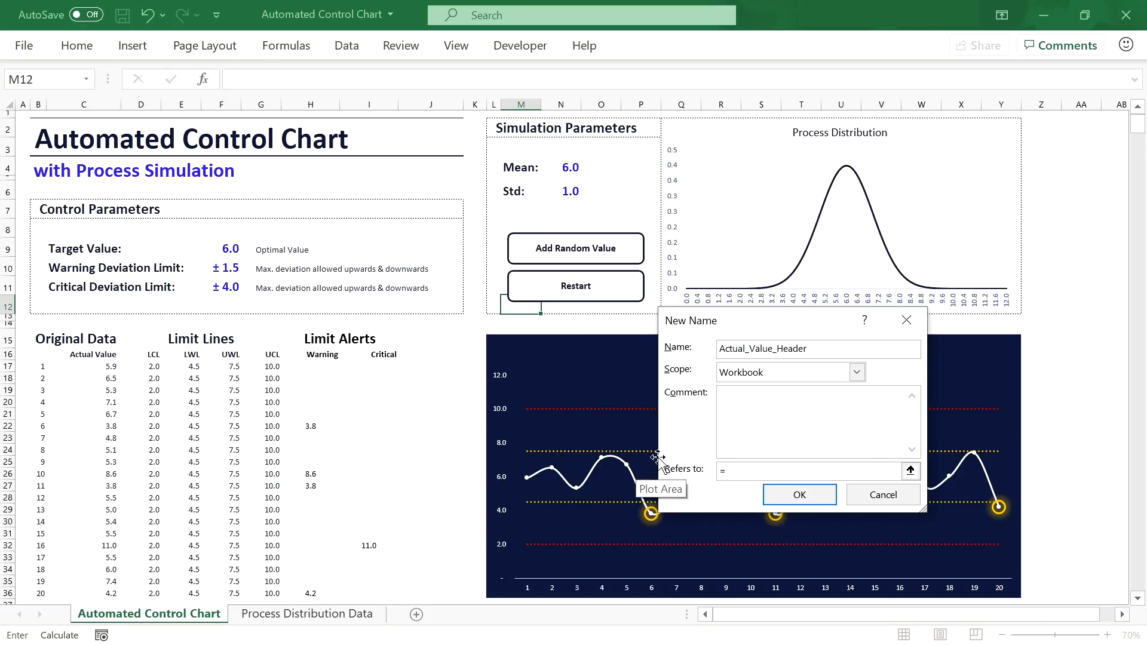
click(110, 357)
key(Return)
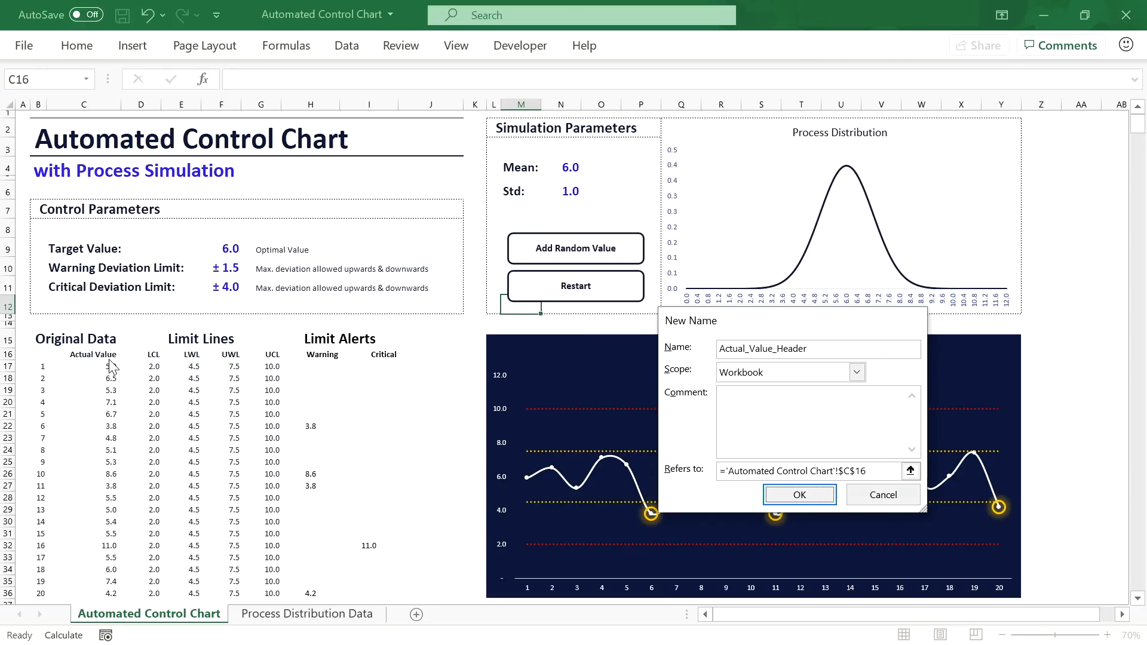
click(659, 554)
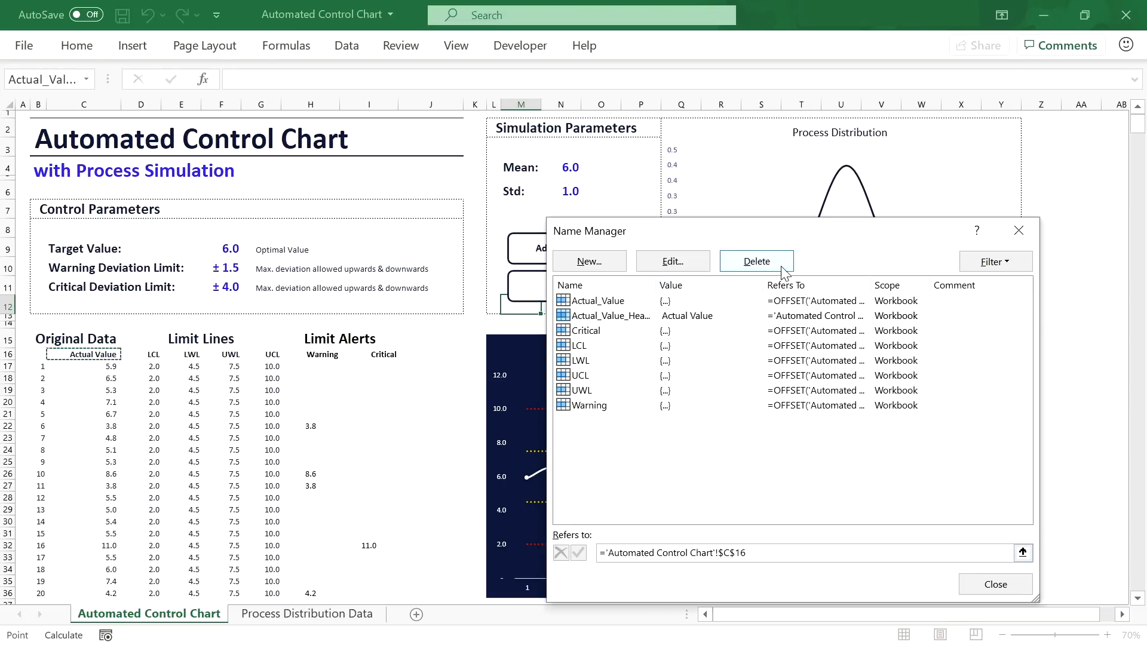
Step: Define the name Simulation_Mean referring to the Mean cell N4
click(590, 261)
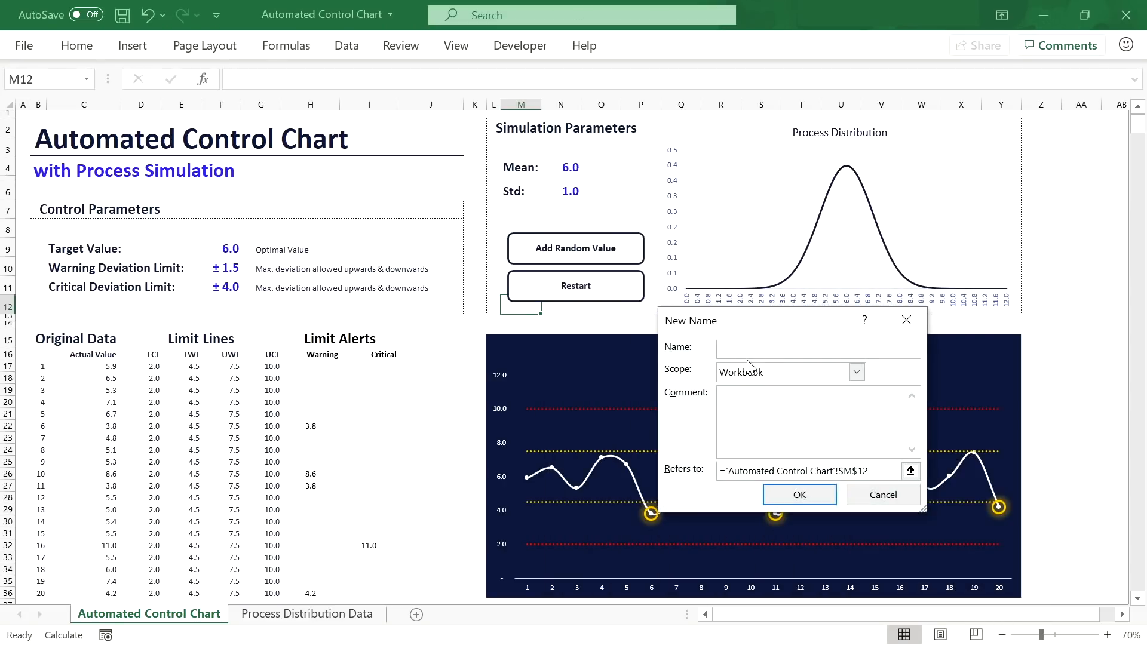
text(Simulation_Mean)
click(875, 474)
drag(875, 474, 687, 478)
key(BackSpace)
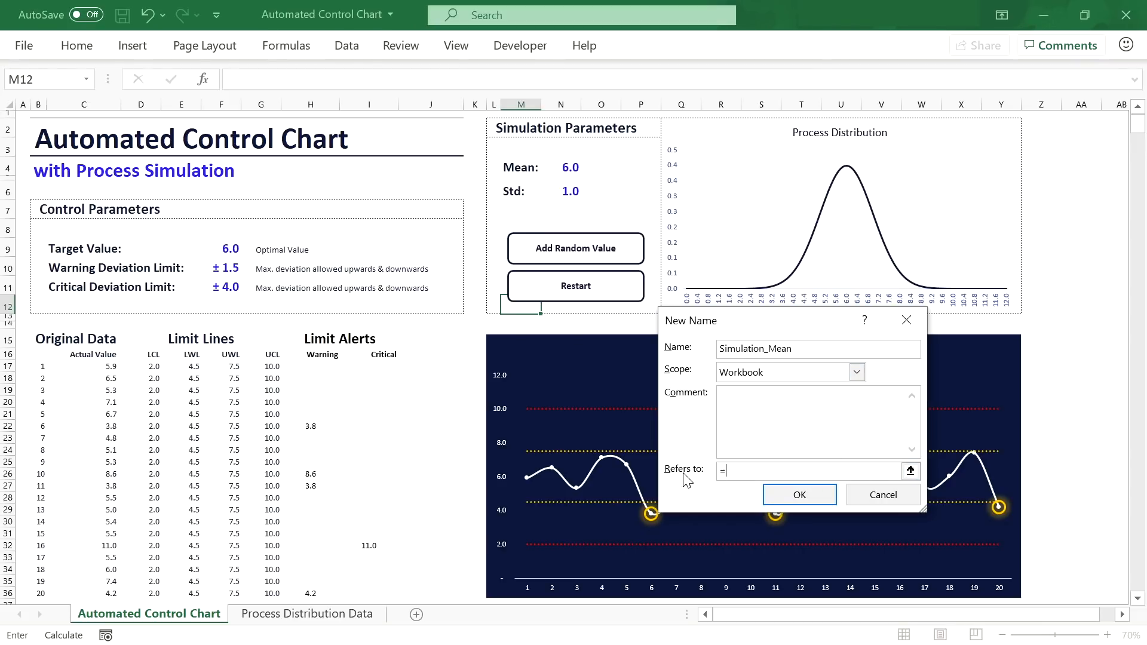
click(575, 165)
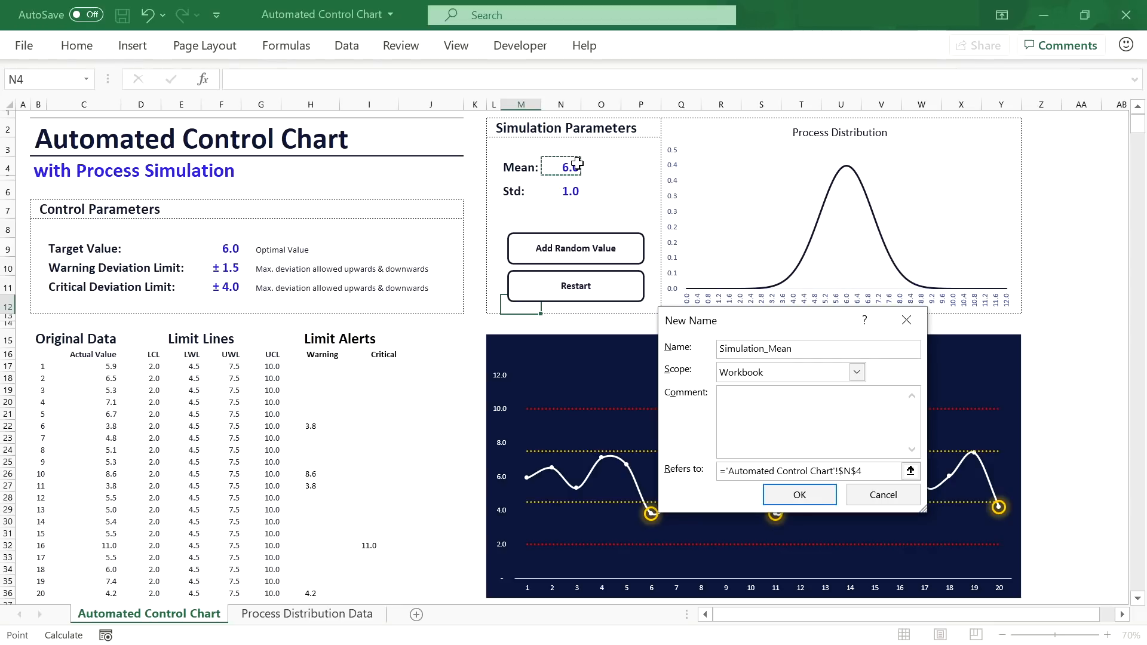
key(Return)
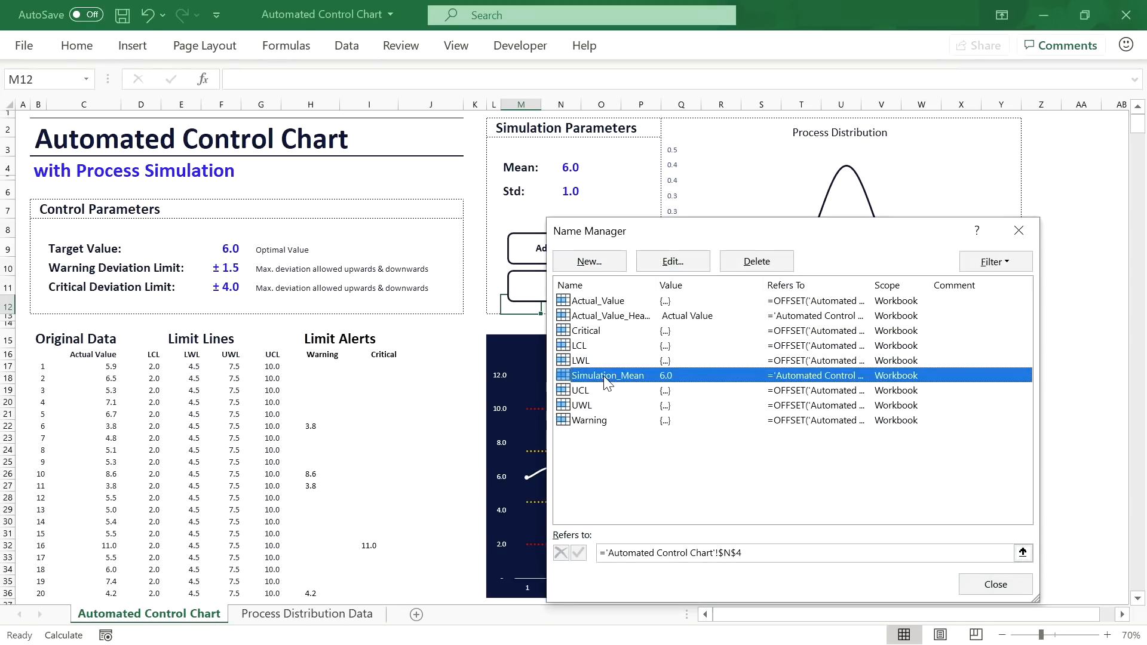
Step: Define Simulation_Std referring to the Std cell =$N$6, then close Name Manager
click(601, 268)
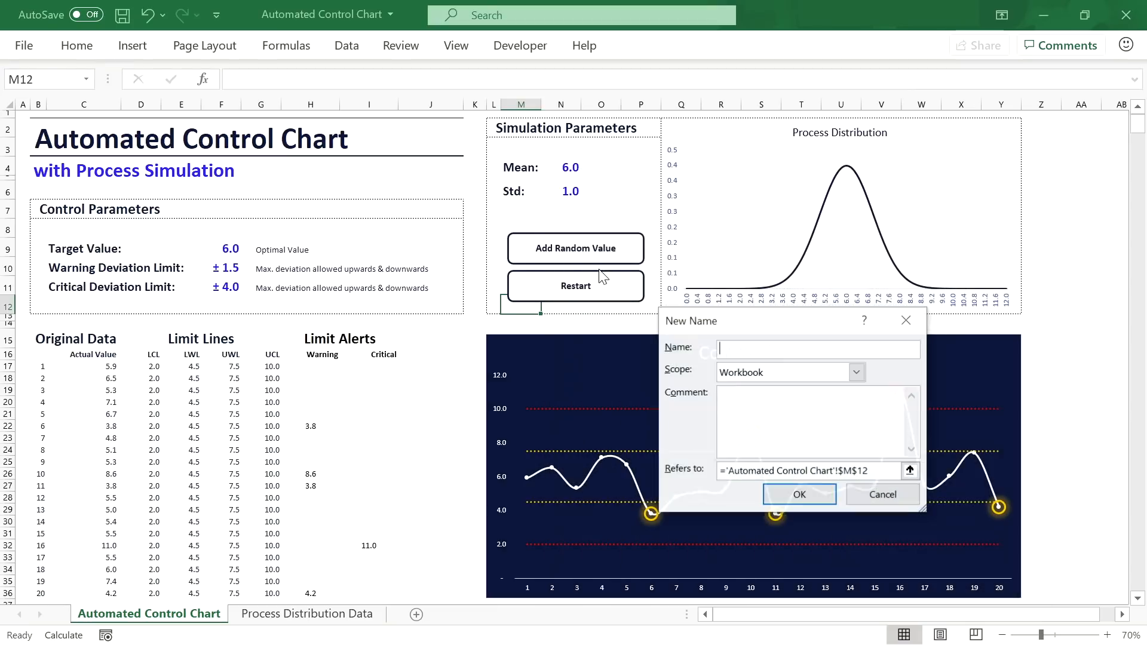
text(Simulation_Std)
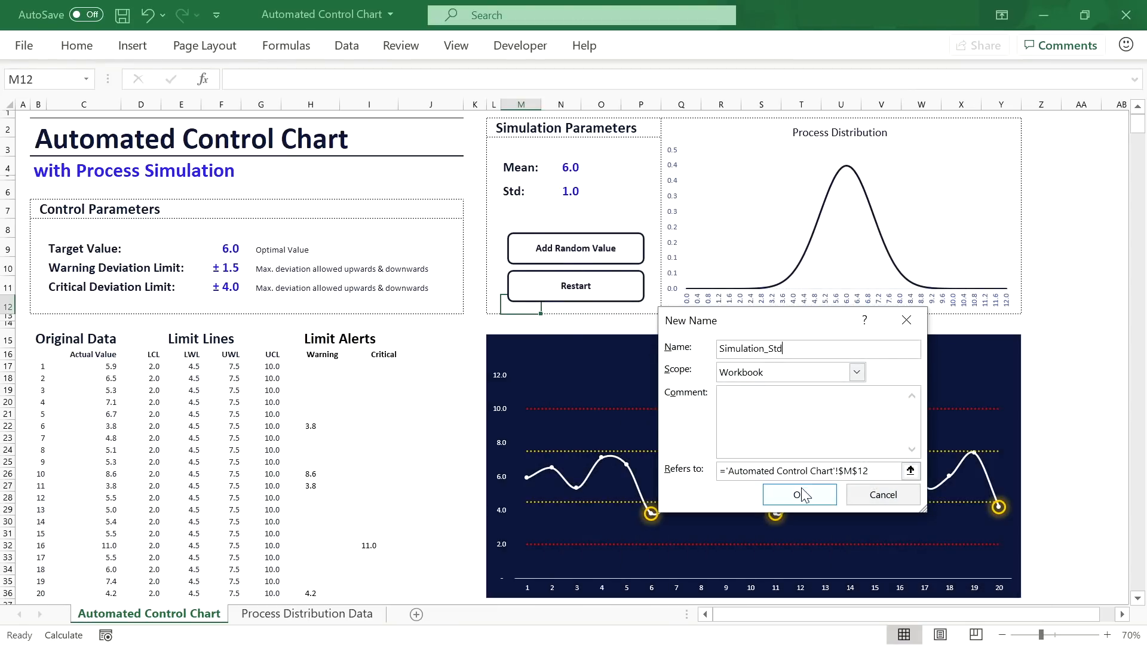
click(819, 474)
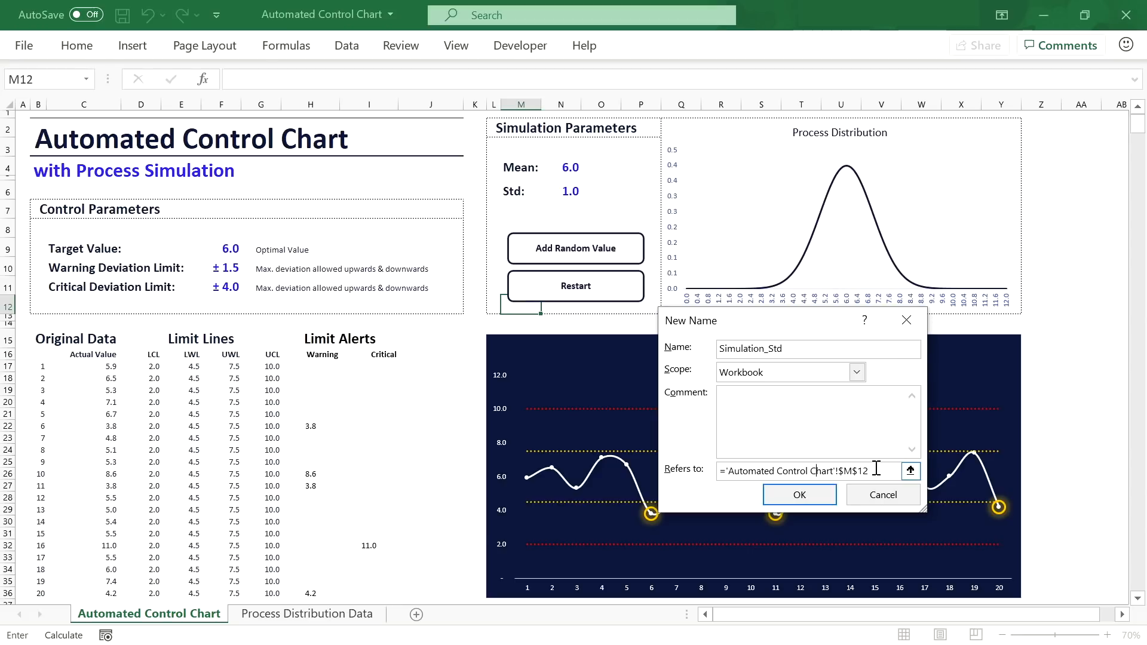
key(ctrl+a)
text(=)
click(570, 191)
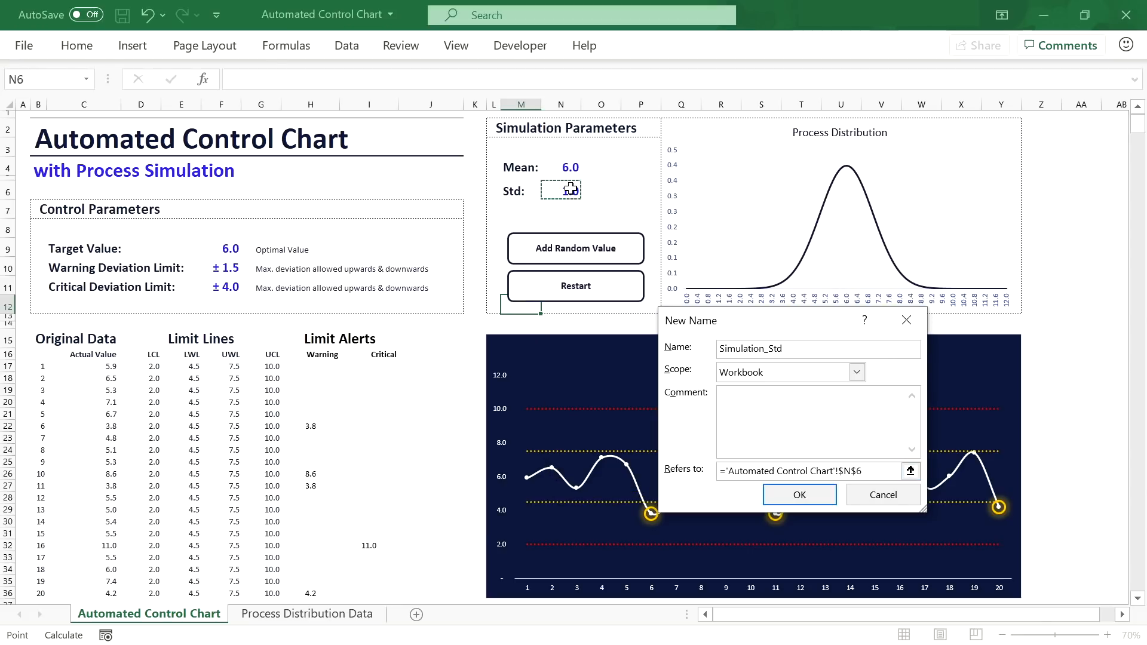
click(799, 494)
click(657, 552)
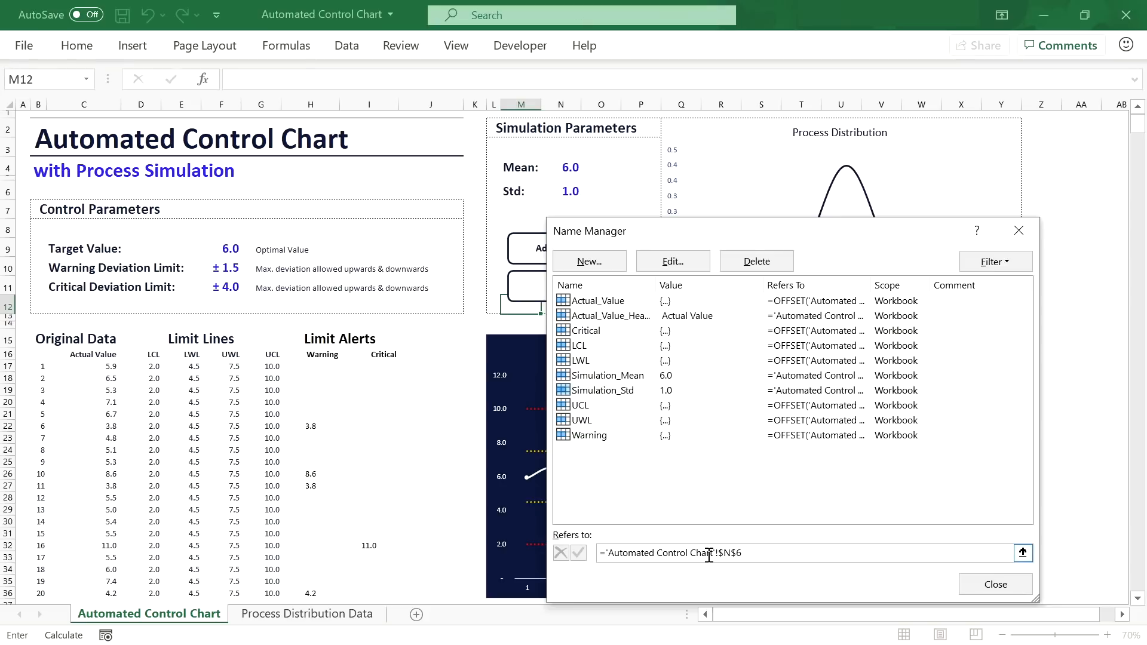
click(997, 584)
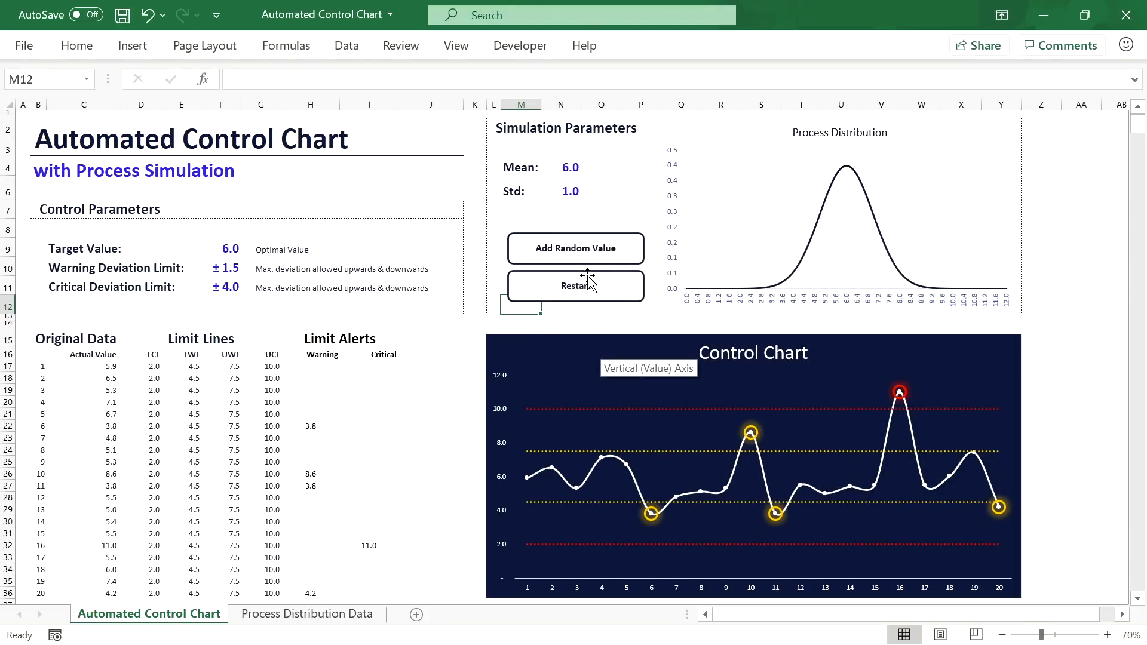
click(528, 50)
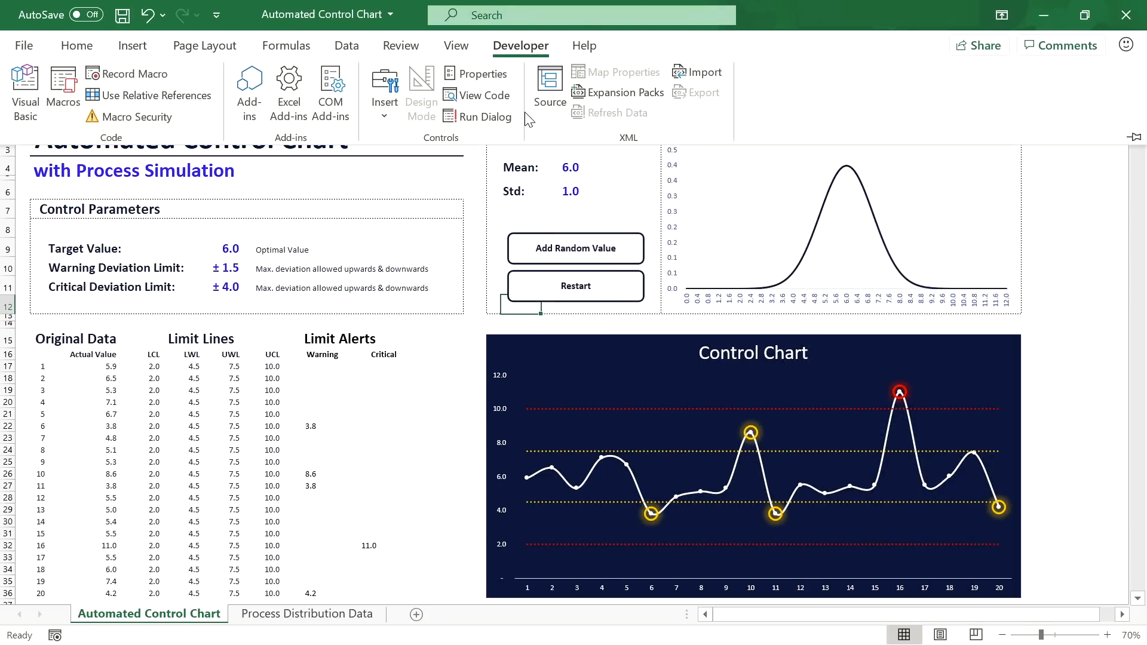
Step: In Sheet1's code module, start Sub Simulate() with a With ActiveSheet block
click(26, 92)
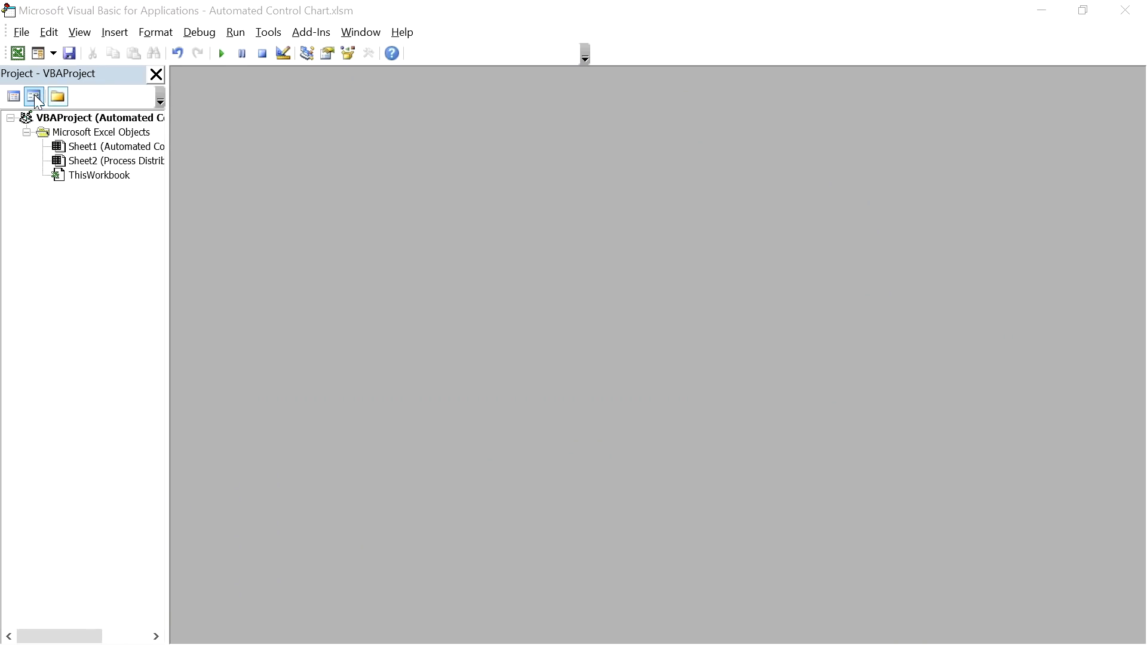
double_click(114, 153)
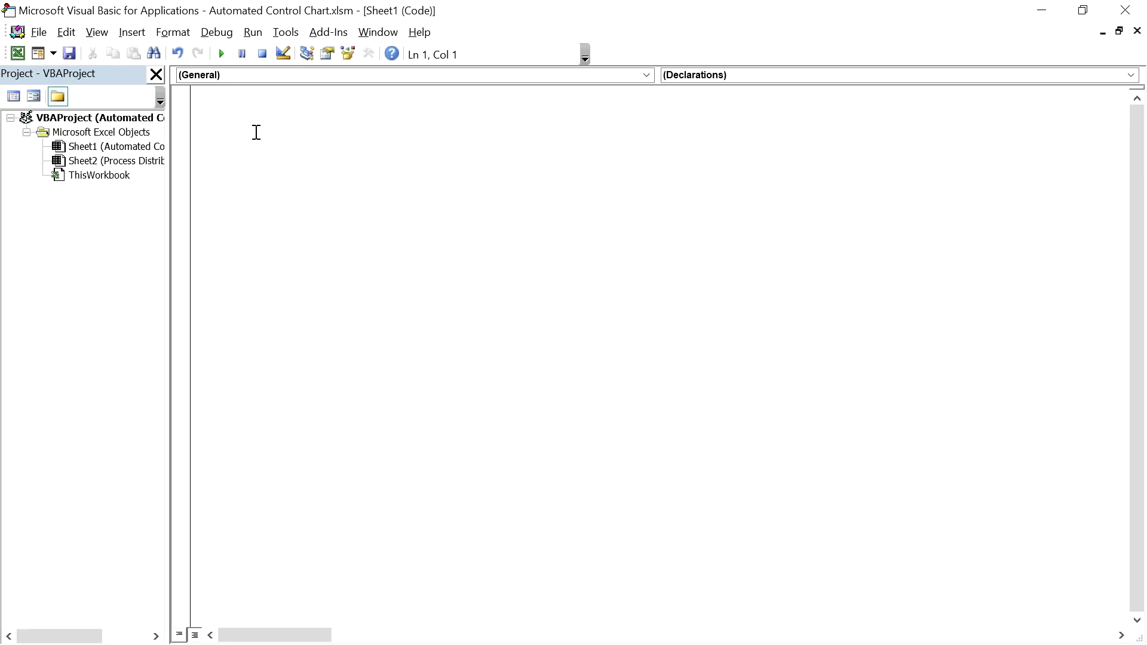
text(Sub Simulate())
key(Return)
key(Return)
key(Return)
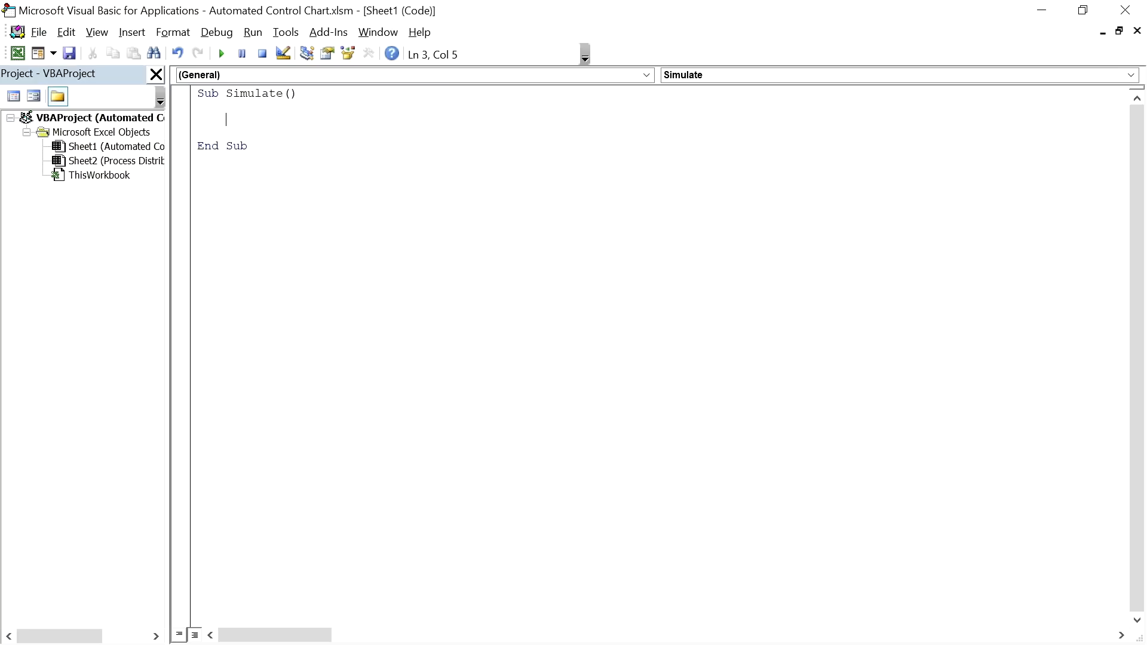
text(With ActiveSheet)
key(Return)
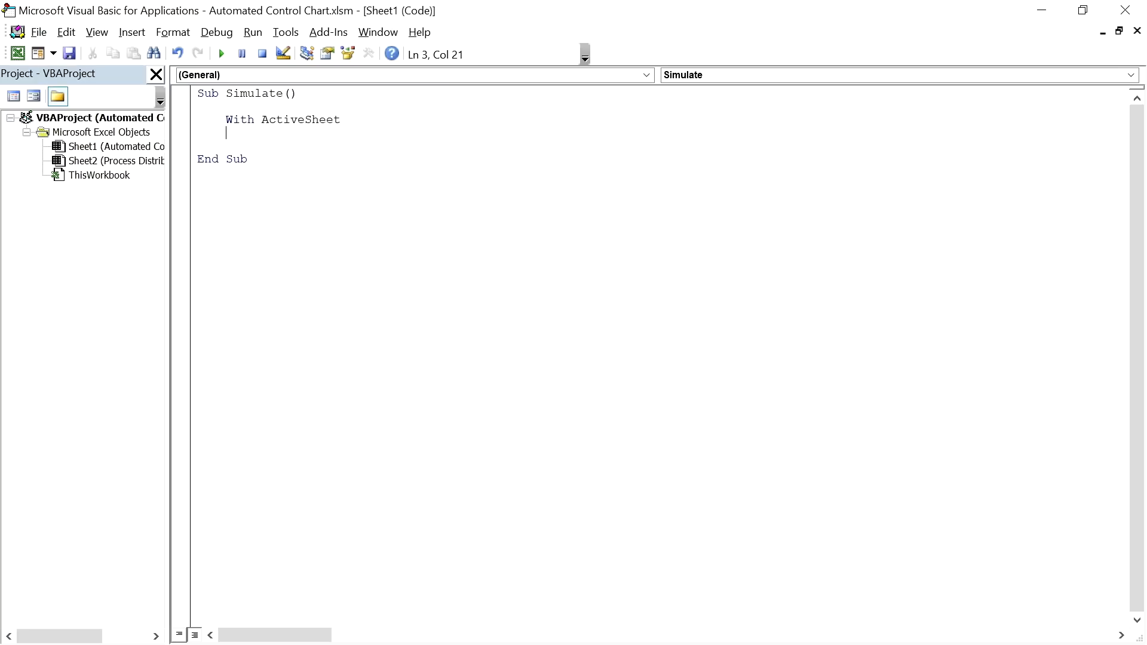
Step: Set mean and std from the Simulation_Mean and Simulation_Std ranges, then open With .Range("Actual_Value_Header")
text(End Wit)
click(372, 119)
key(Return)
key(Return)
key(Return)
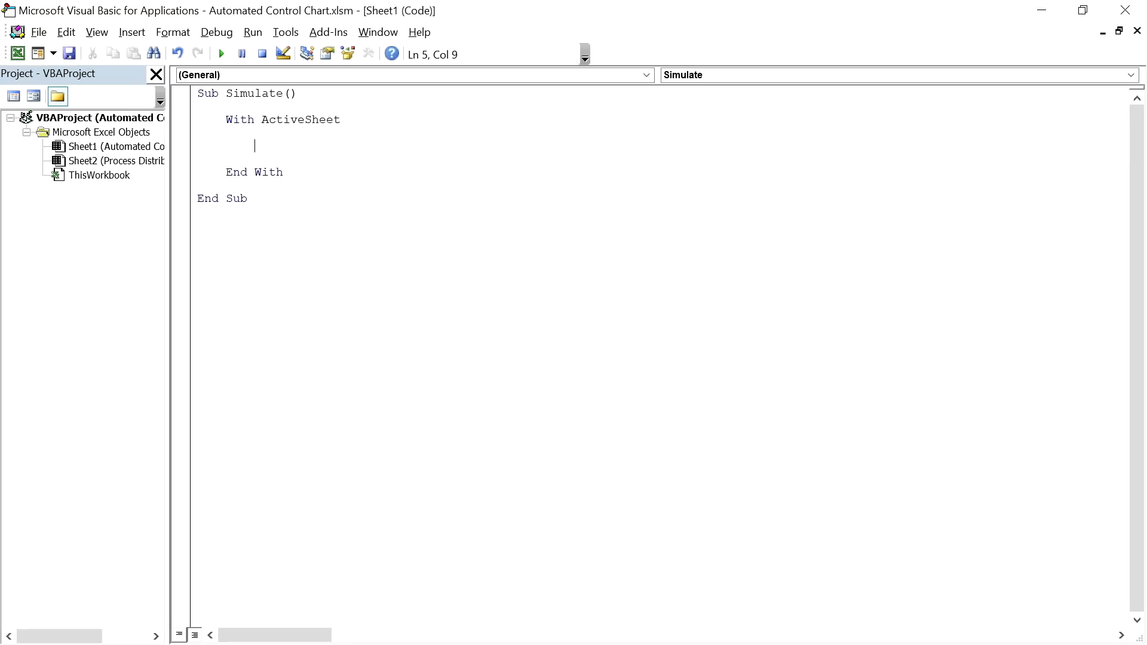
text(mean)
text(= .Range)
text(("Simulation_Mean")
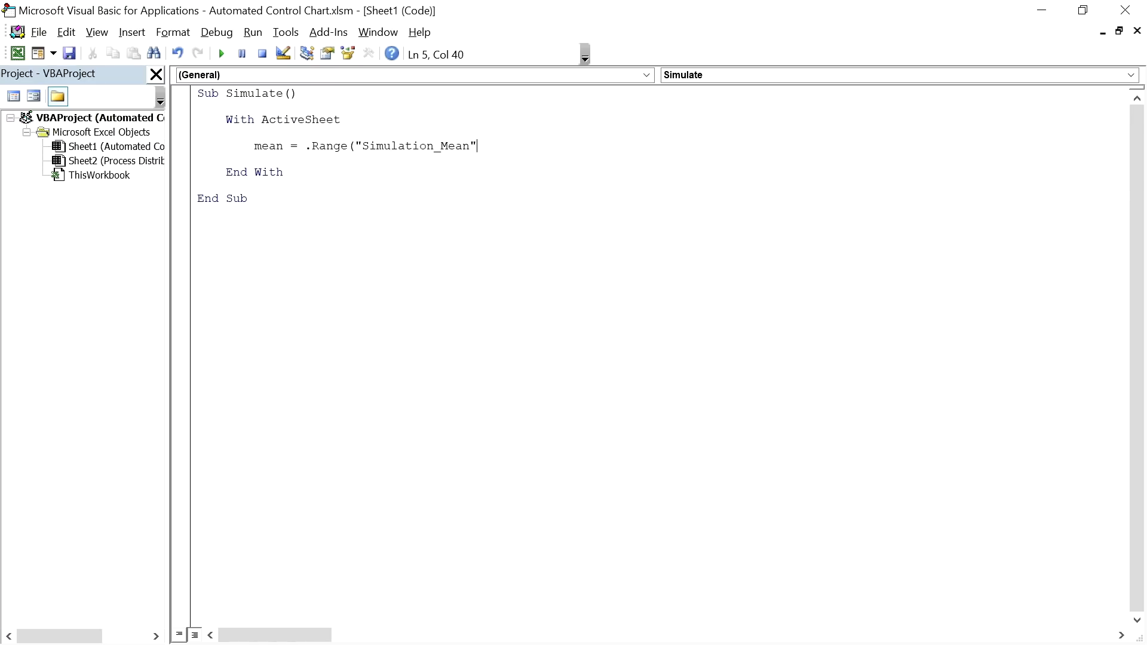
text().Value)
key(Return)
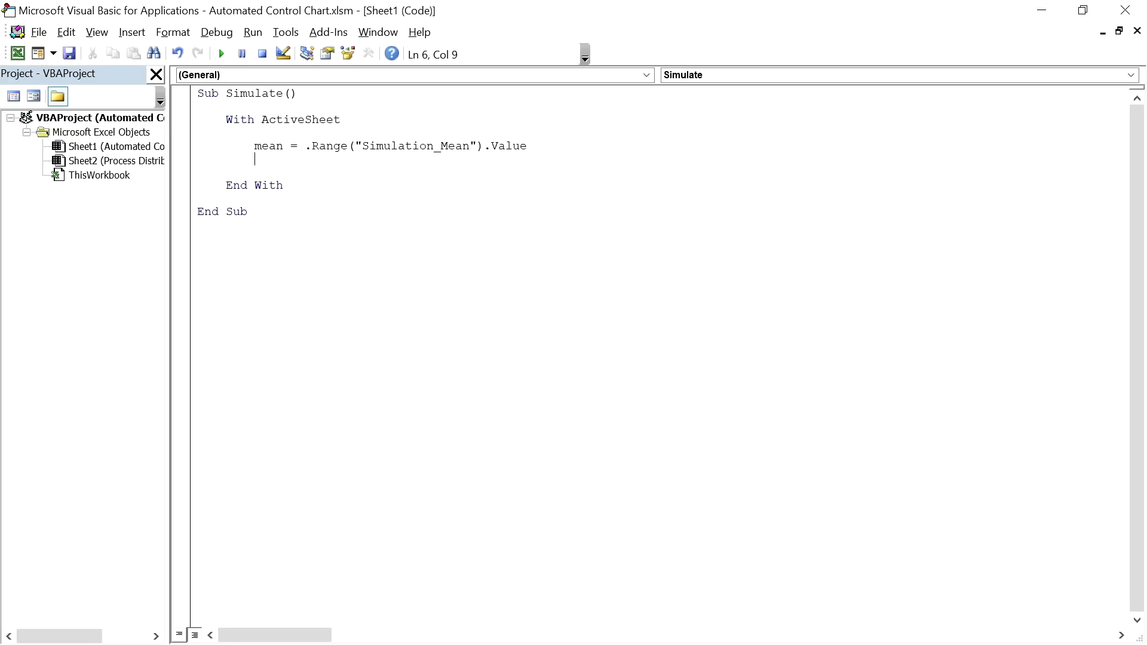
text(std = .Range("Simulation_ST)
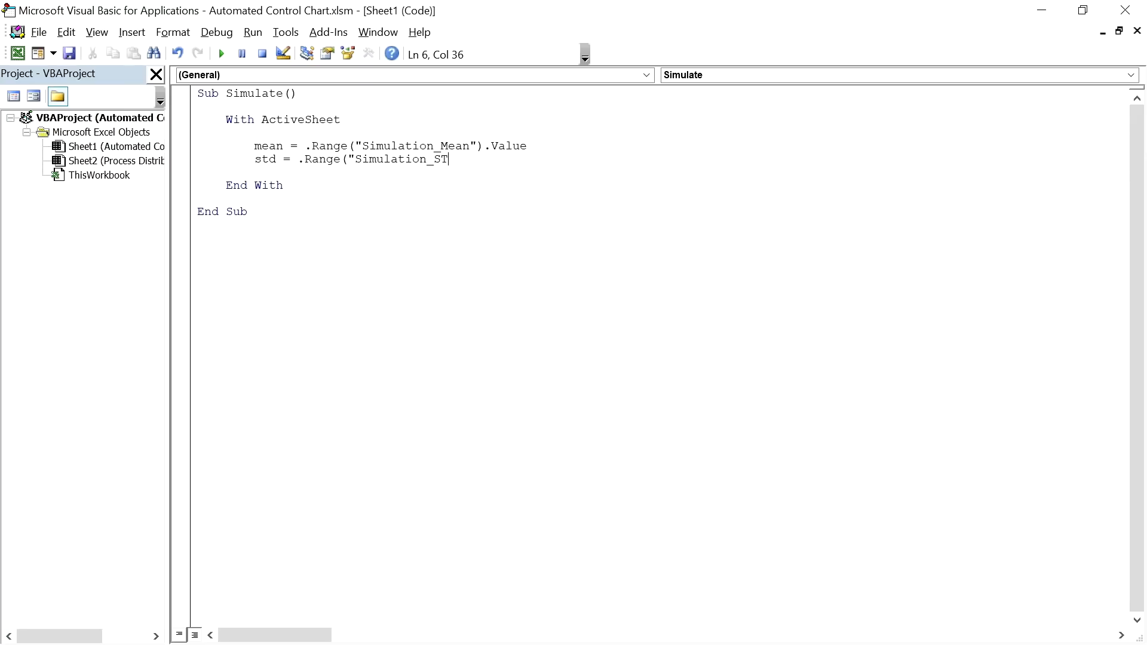
text(d").Value)
key(Return)
key(Return)
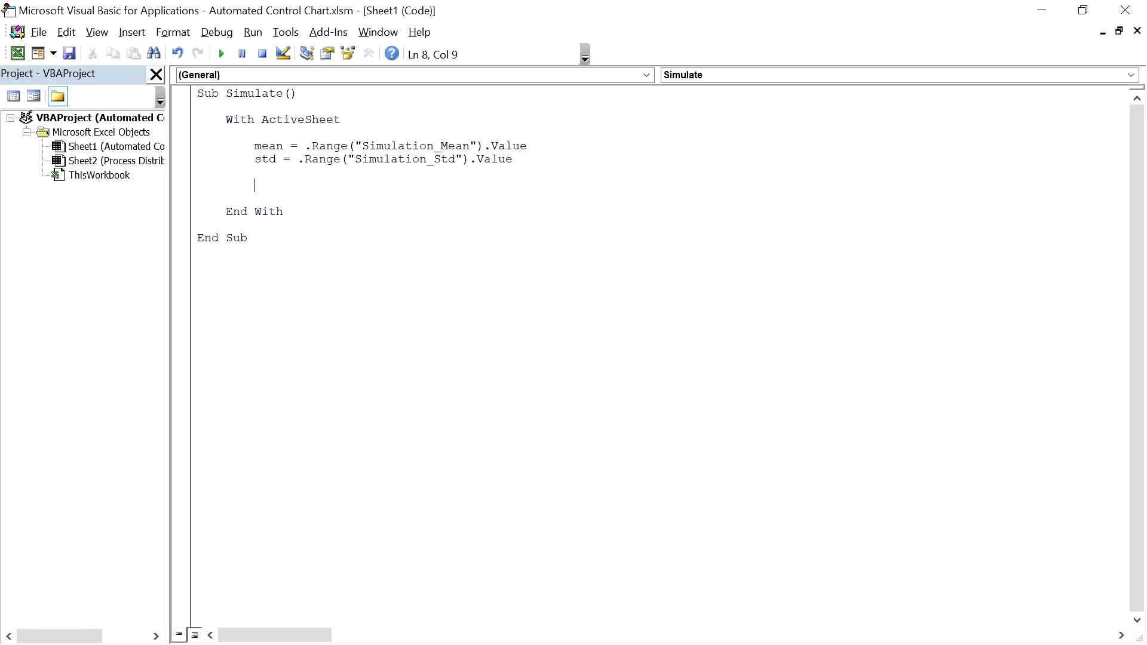
text(With .Range("Actual)
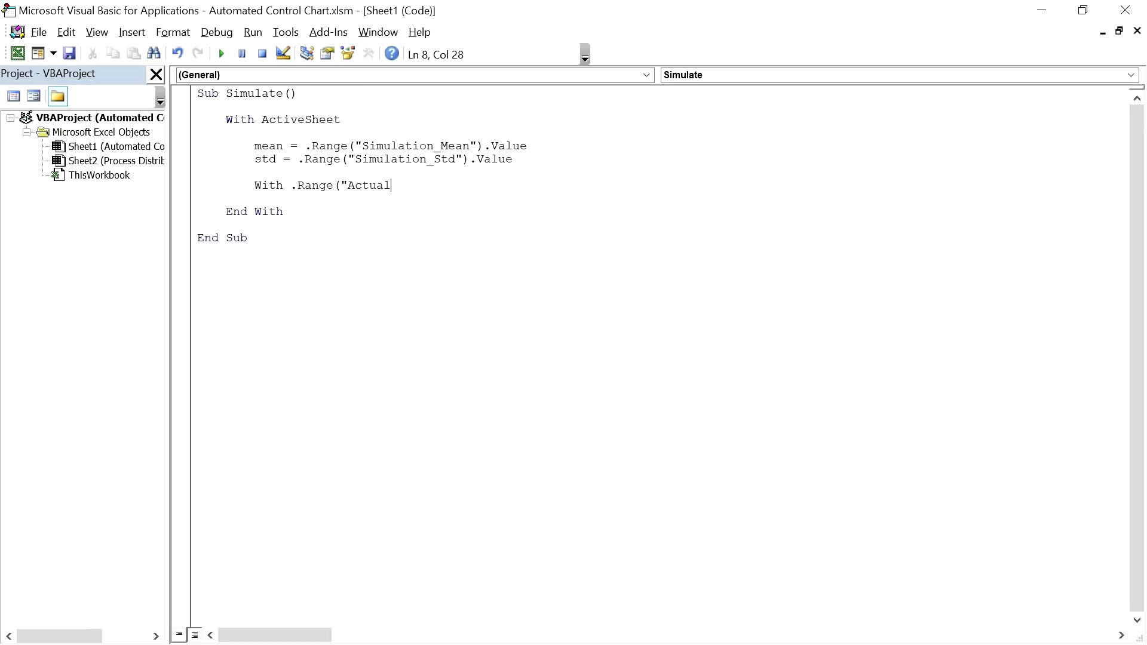
text(_Value_Header"))
Step: Close the nested With and add an If .Offset(1, 0).Value = "" Then ... End If block
key(Return)
text(End With)
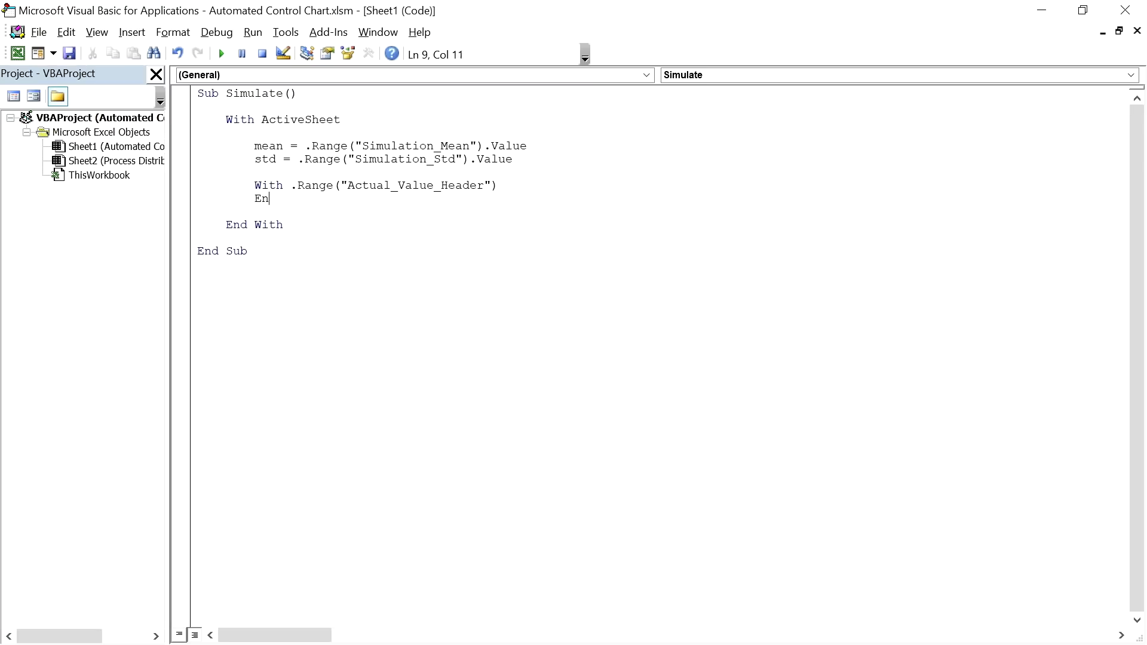
click(510, 186)
key(Return)
key(Return)
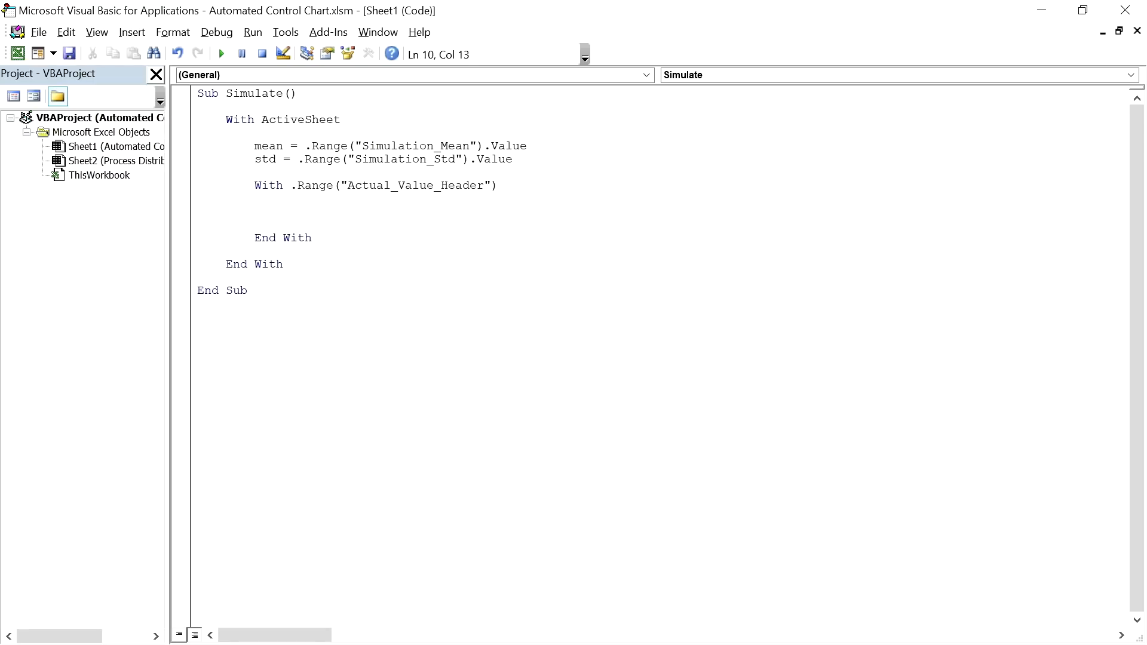
text(If)
text(.Offset(1, 0).Value = "" Then)
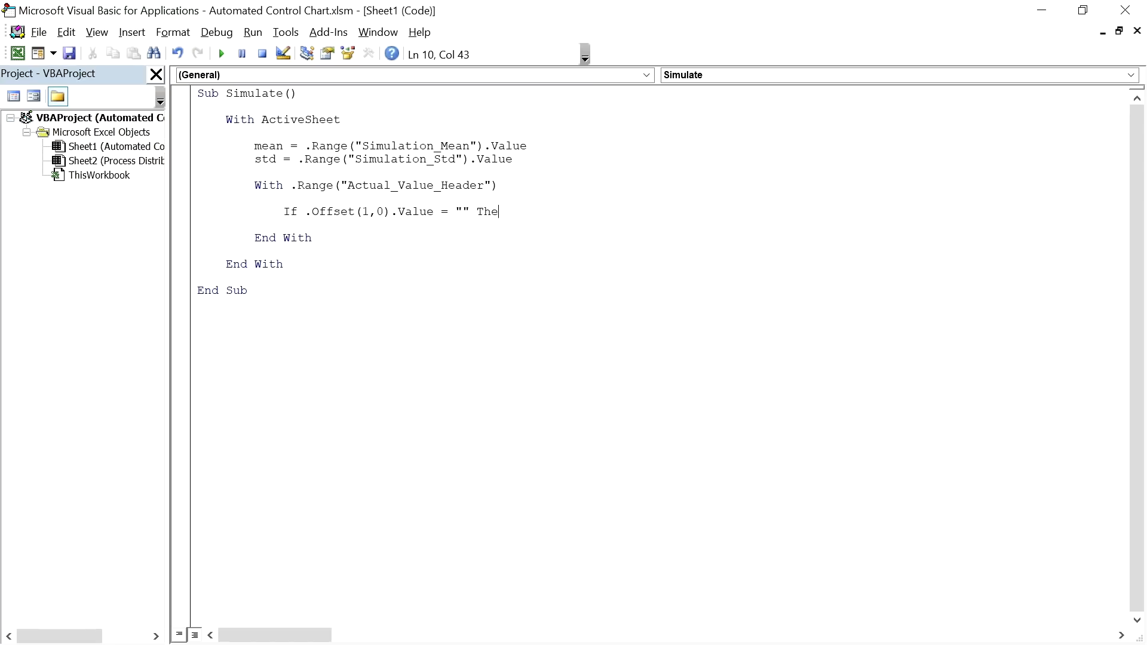
key(Return)
text(End If)
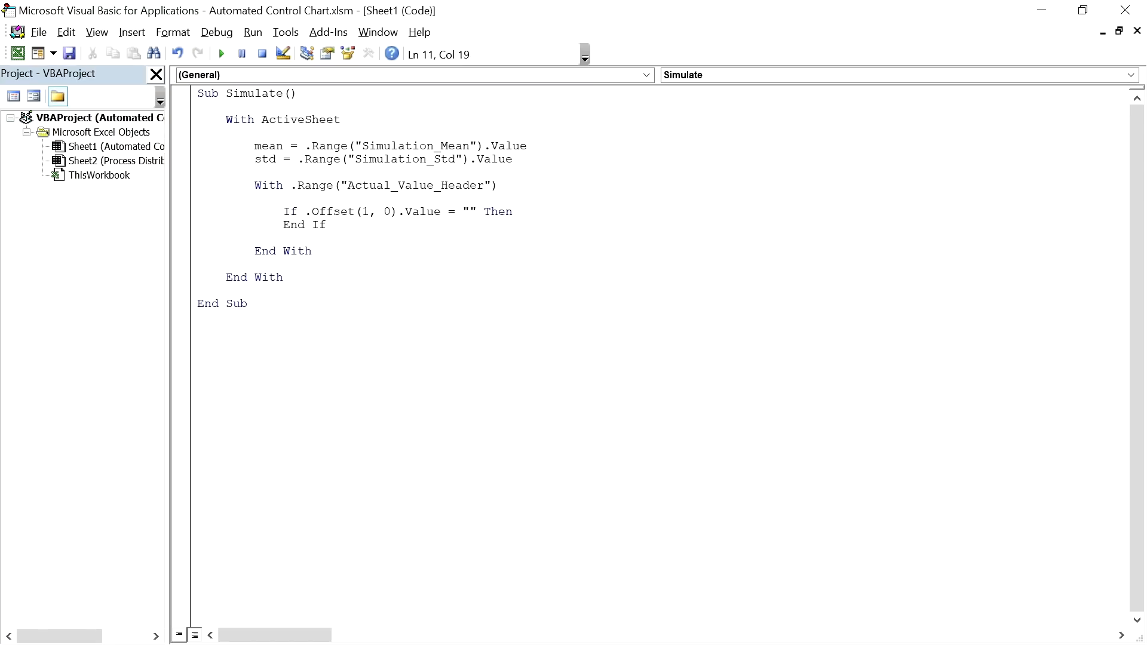
Step: Inside the If, set .Offset(1,0).Value = WorksheetFunction.Norm_Inv(Rnd(), mean, std)
key(Return)
key(Return)
key(Return)
key(Up)
text(.)
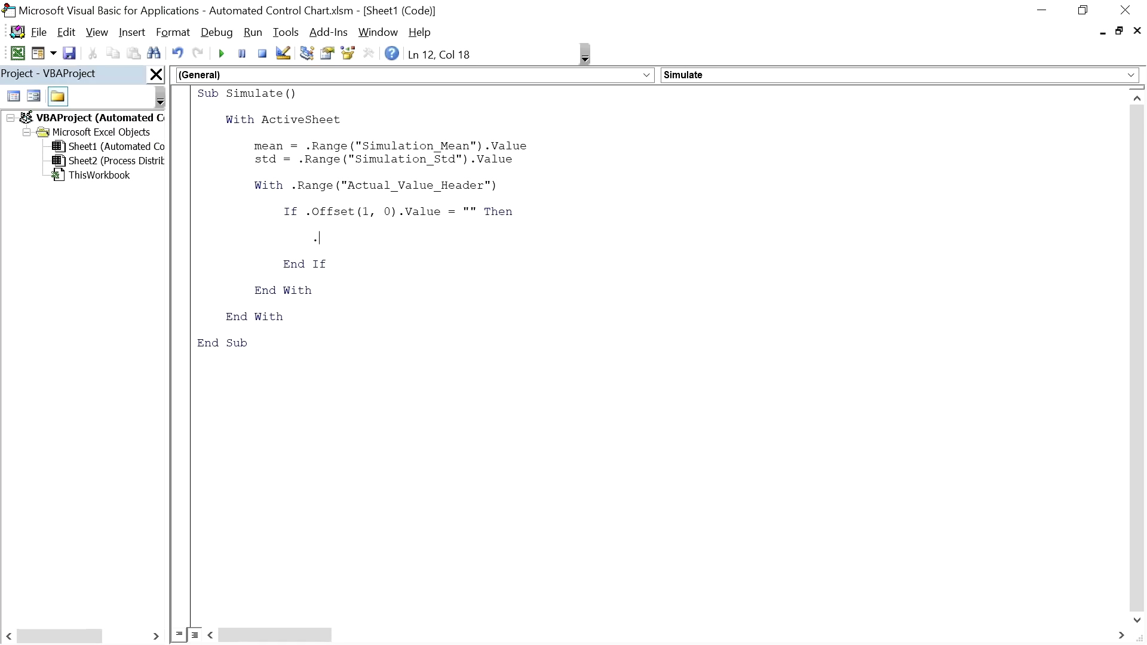
text(Offset(1,0).Value = Wor)
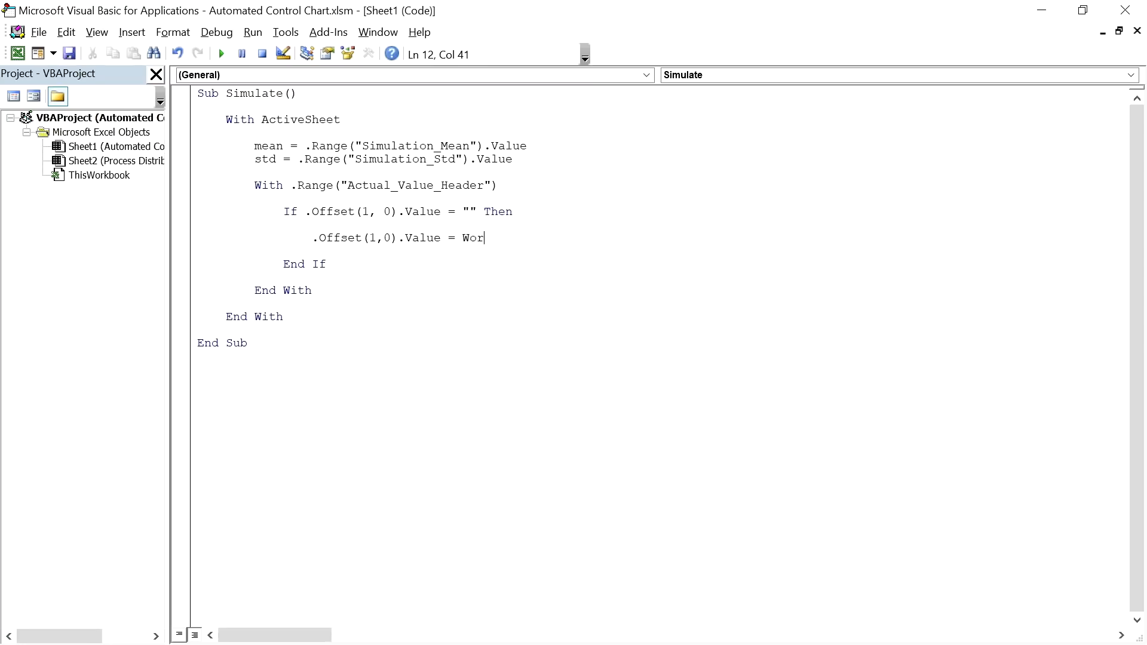
text(ksheetFunction.)
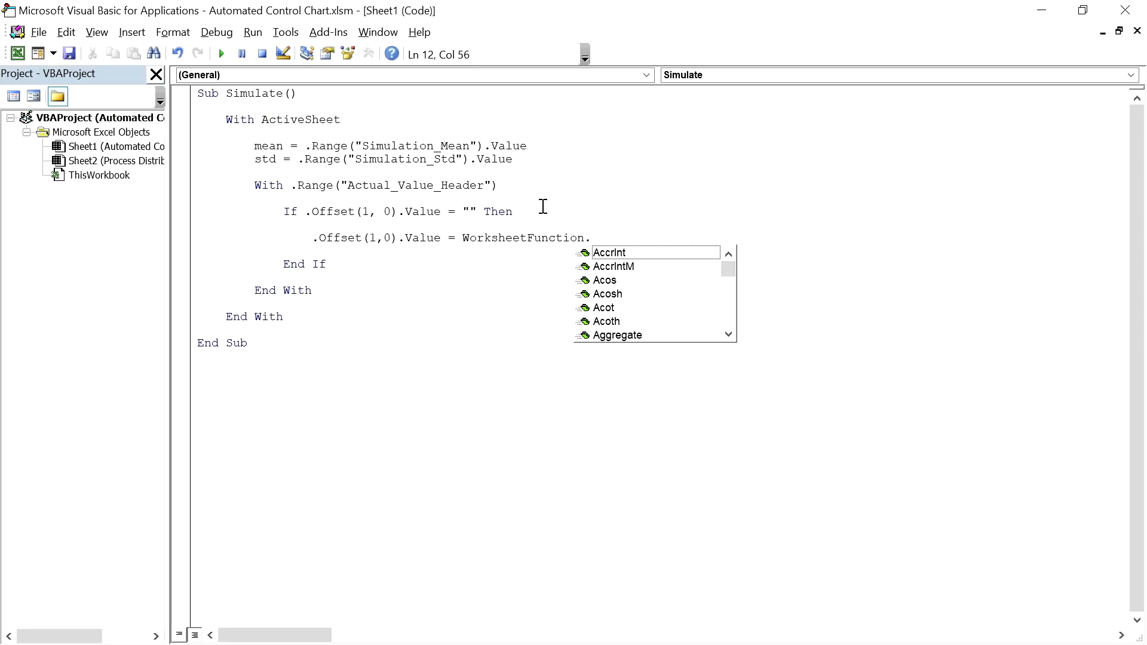
text(Norm)
text(Inv()
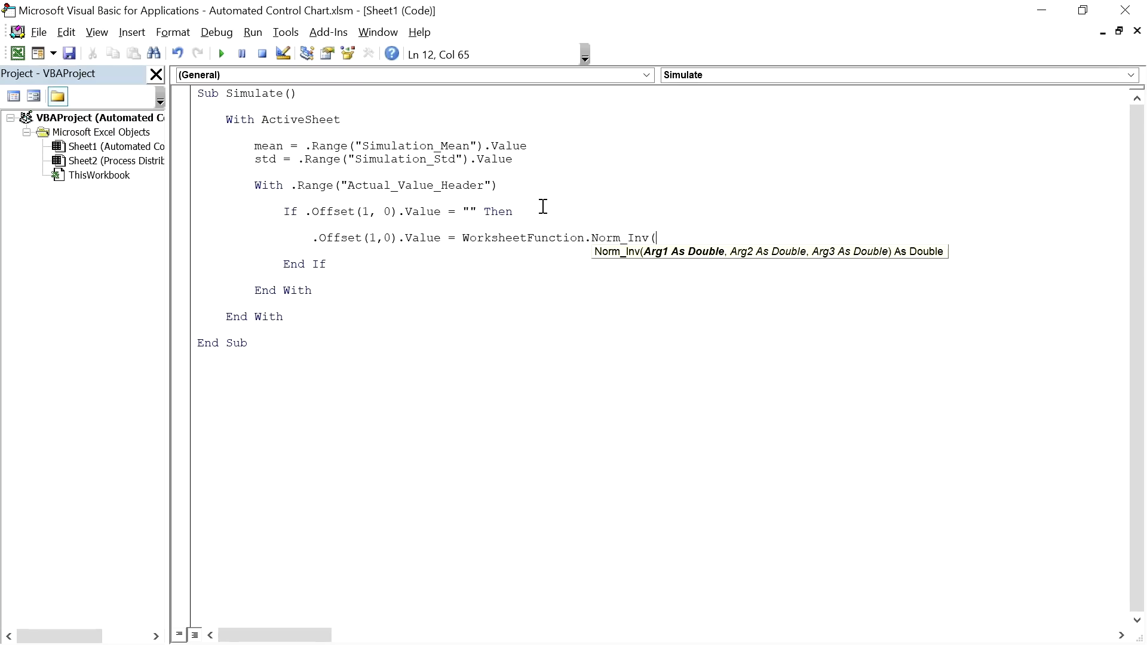
text(Rnd())
text(, mean, std)
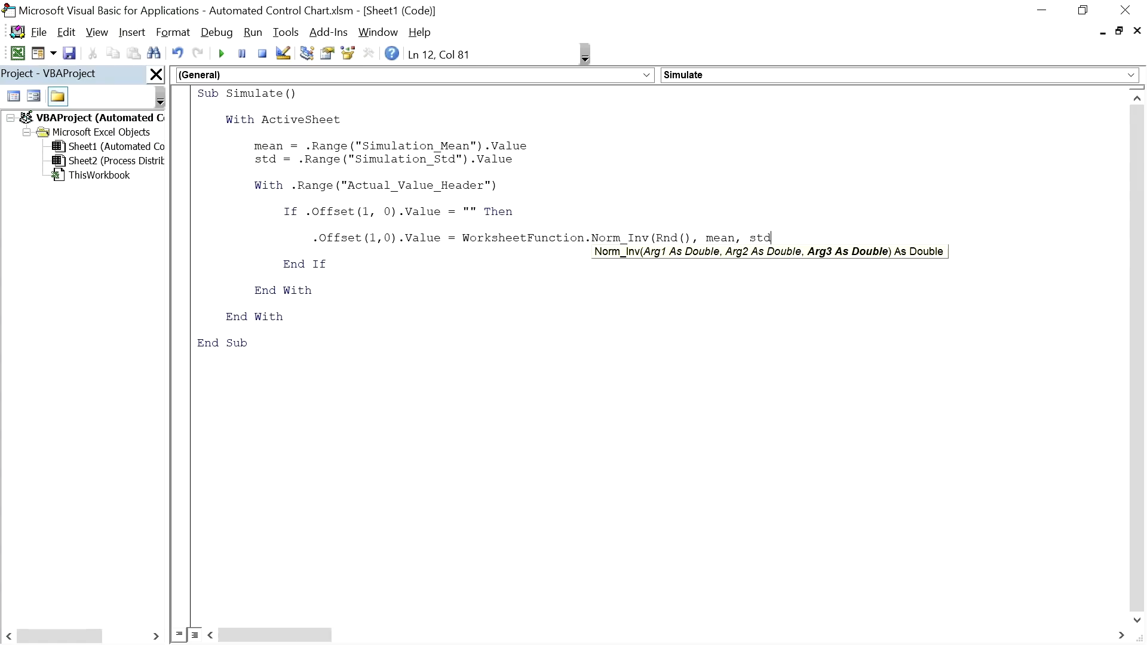
text())
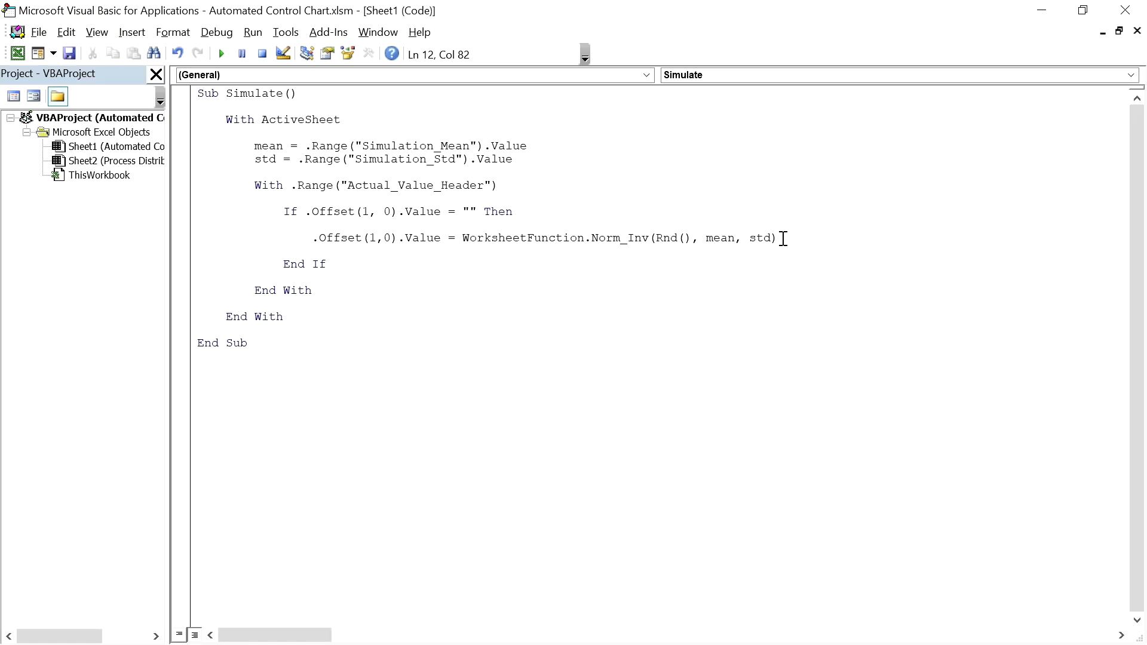
key(Return)
key(Return)
Step: Add an Else branch beginning .End(xlDown).Offset(1,0).Value =
key(BackSpace)
text(Else)
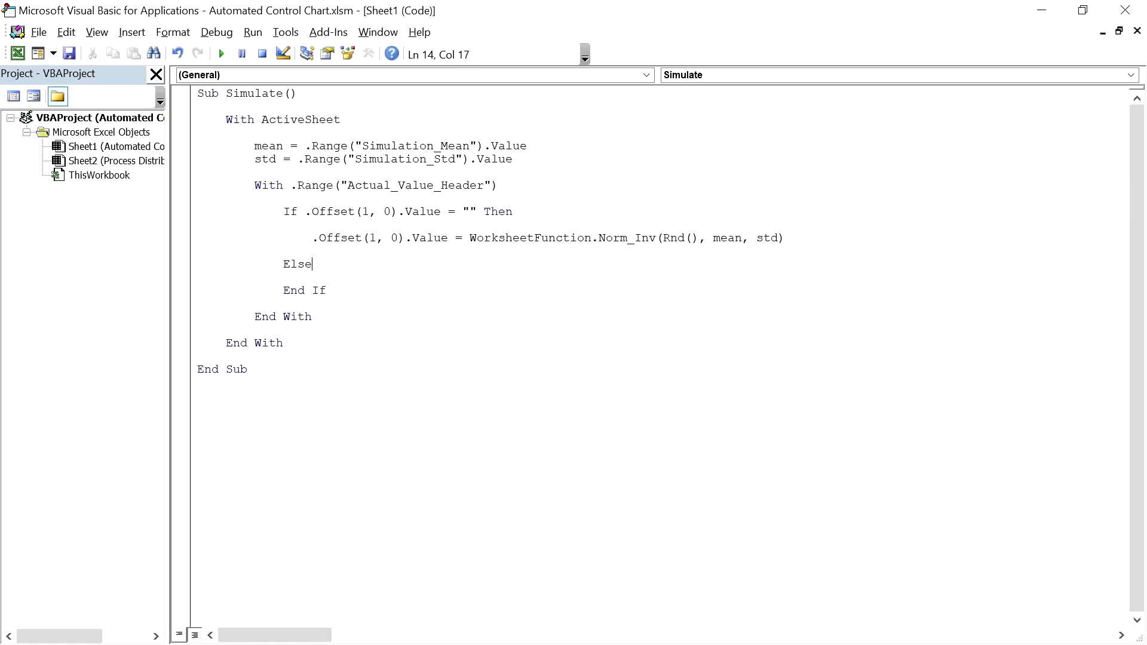
key(Return)
key(Return)
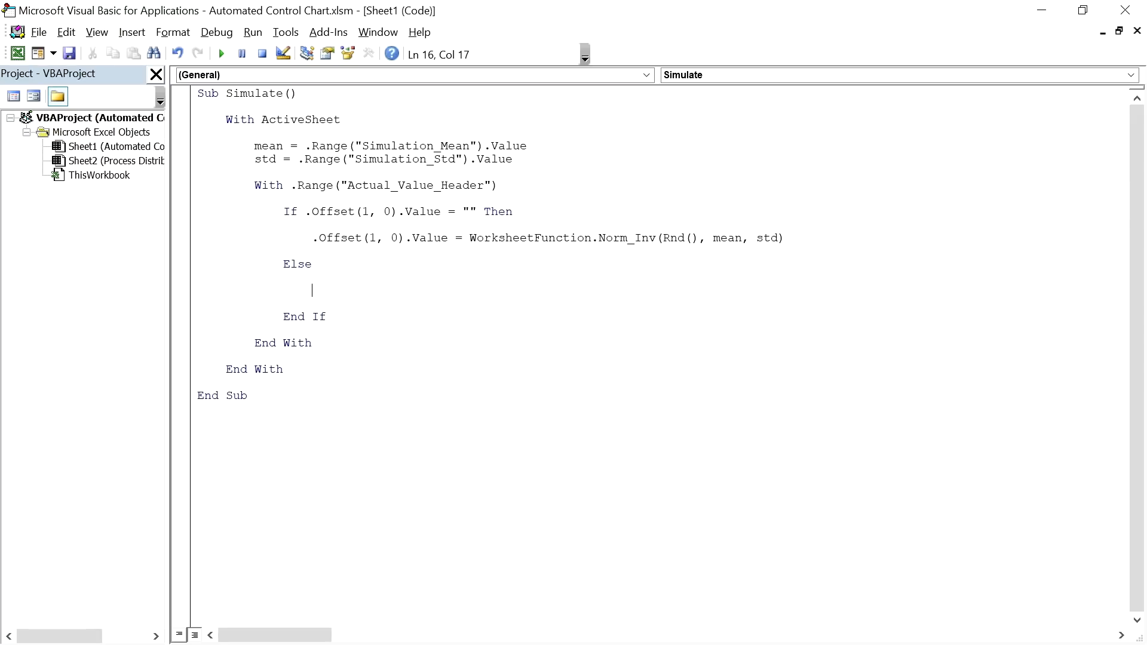
text(.)
text(End(xlDown).Offset(1,0)
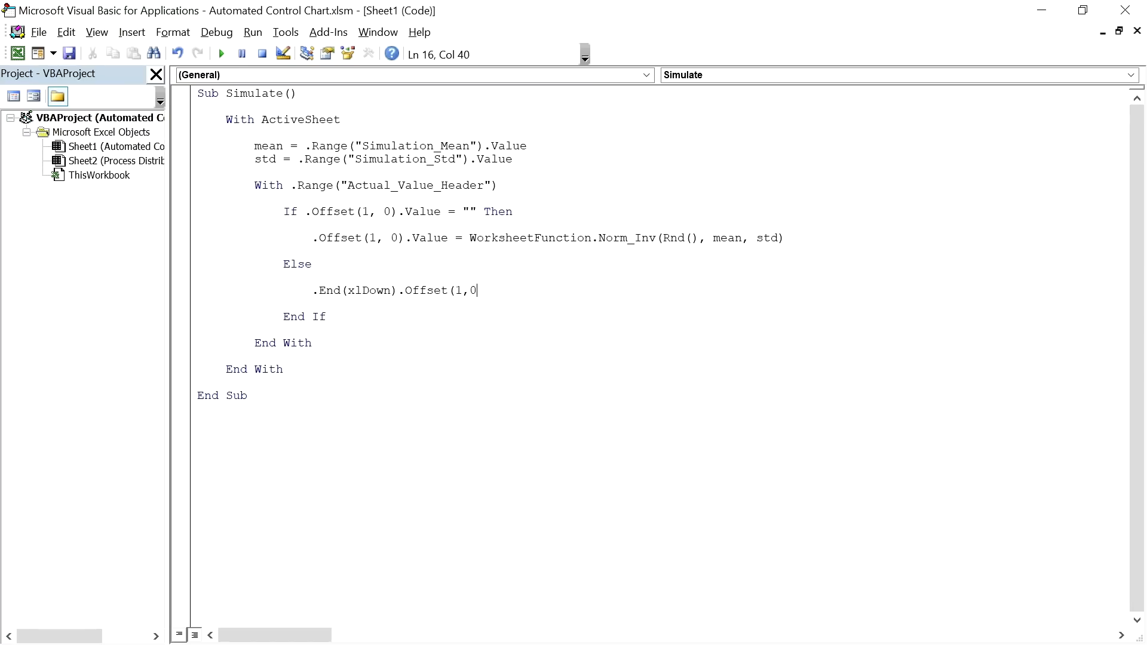
text().Value)
text(=)
Step: Complete the Else line with the copied Norm_Inv expression and close the VBA editor
click(499, 266)
drag(469, 238, 793, 236)
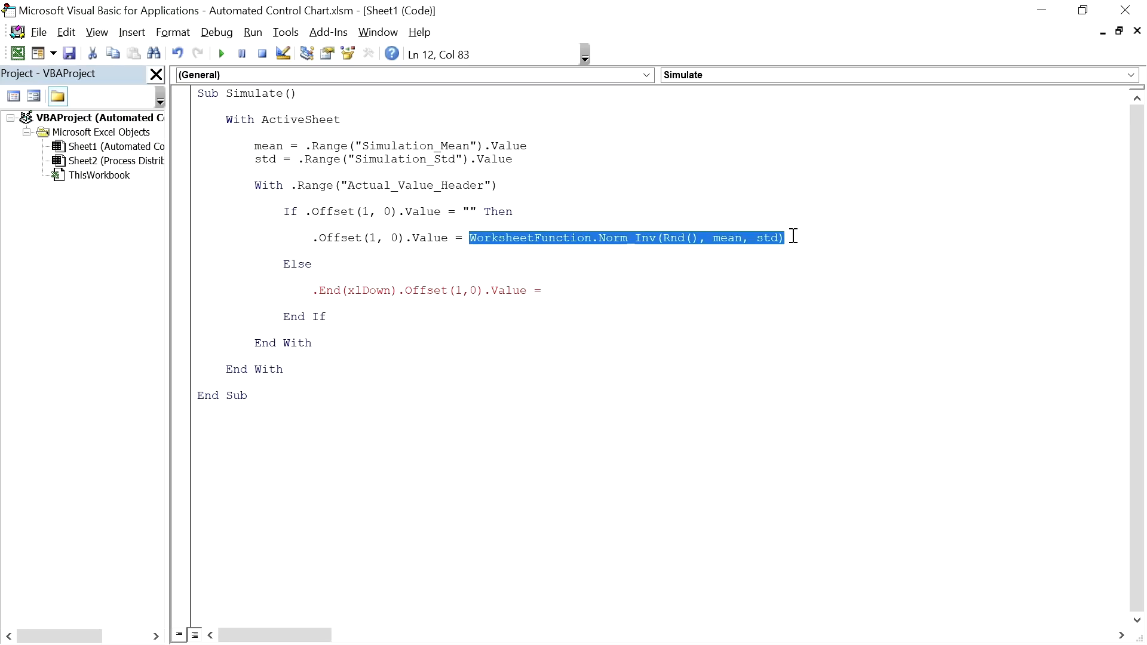
key(ctrl+c)
click(604, 289)
key(ctrl+v)
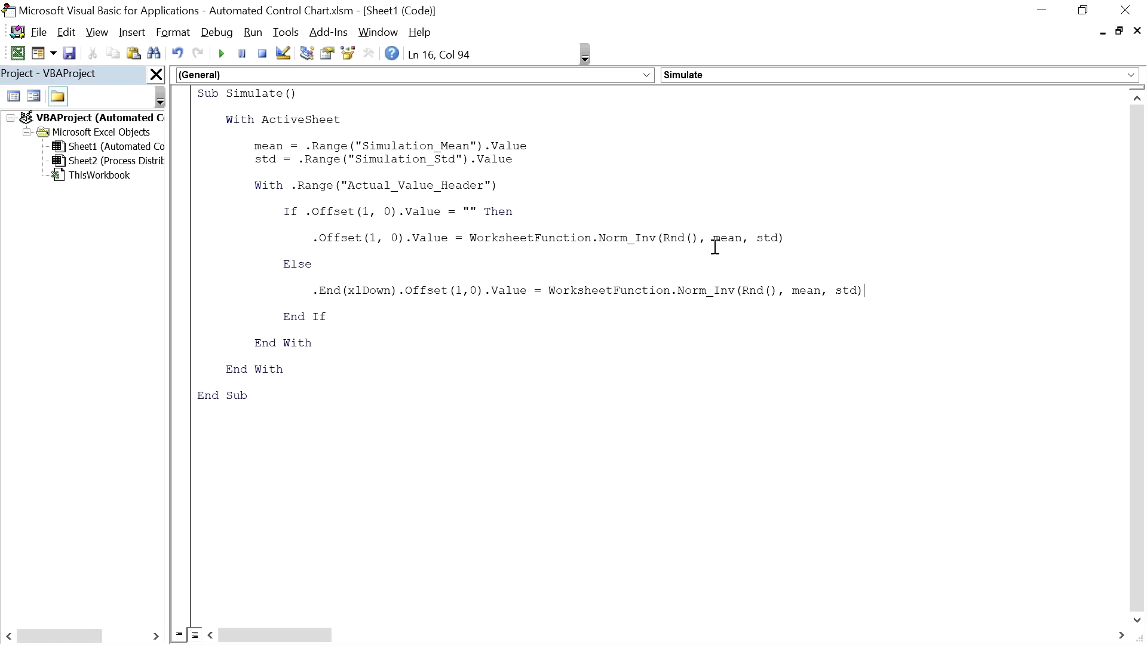
click(1125, 10)
Step: Assign Sheet1.Simulate to the Add Random Value shape and click it to add a chart point
right_click(601, 251)
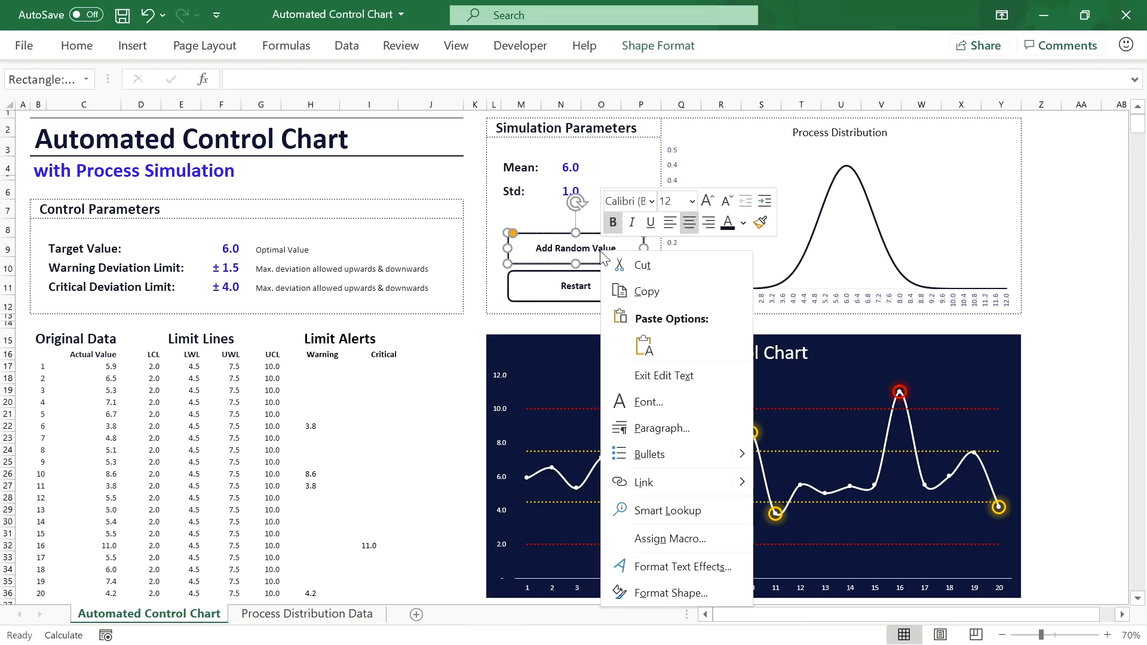
click(658, 535)
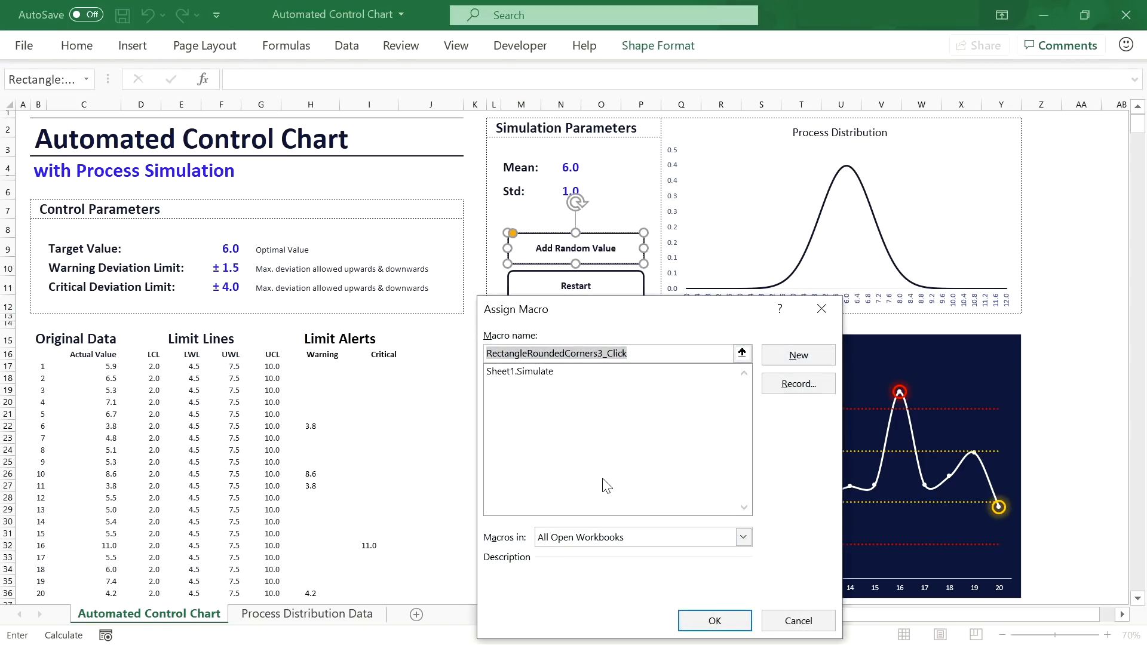
click(544, 373)
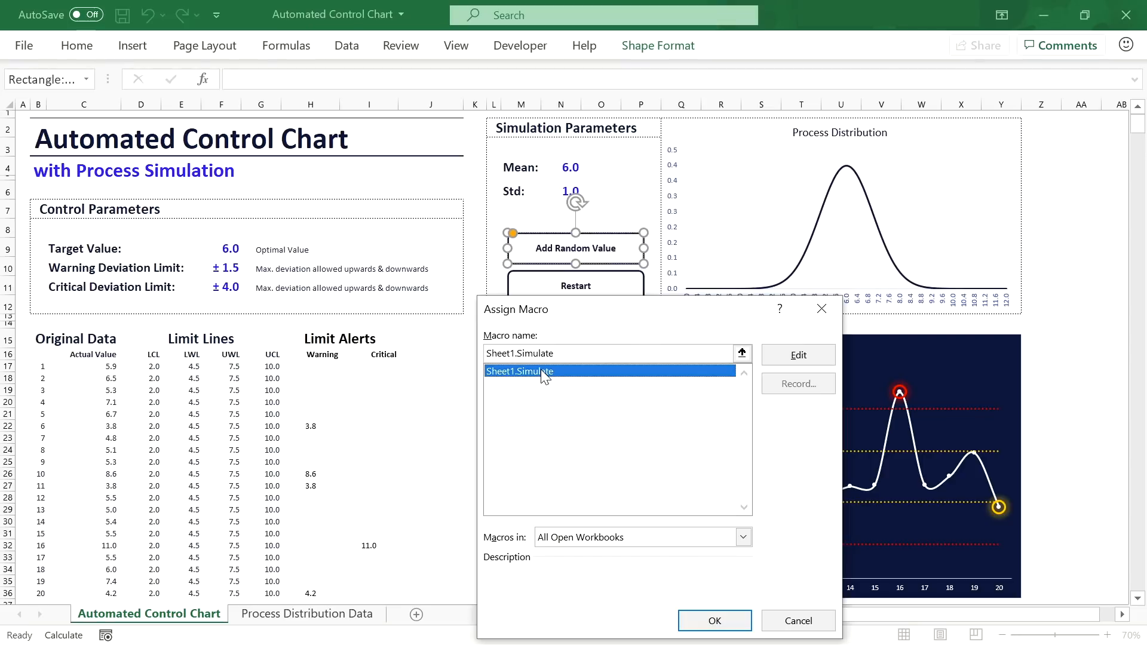
click(706, 621)
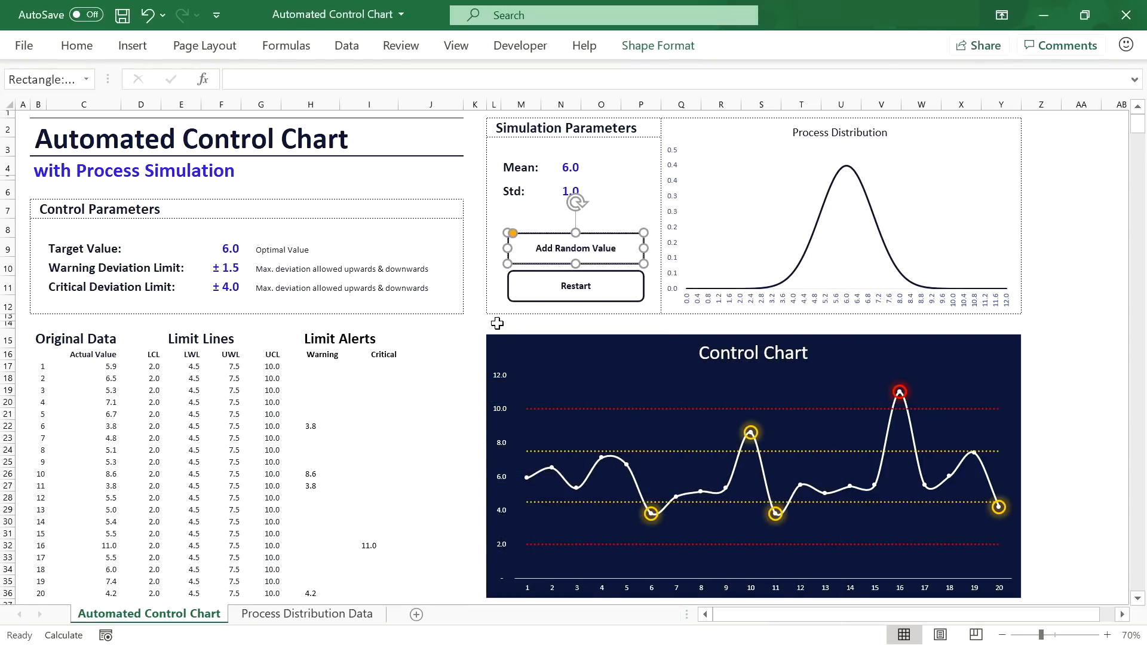
click(516, 308)
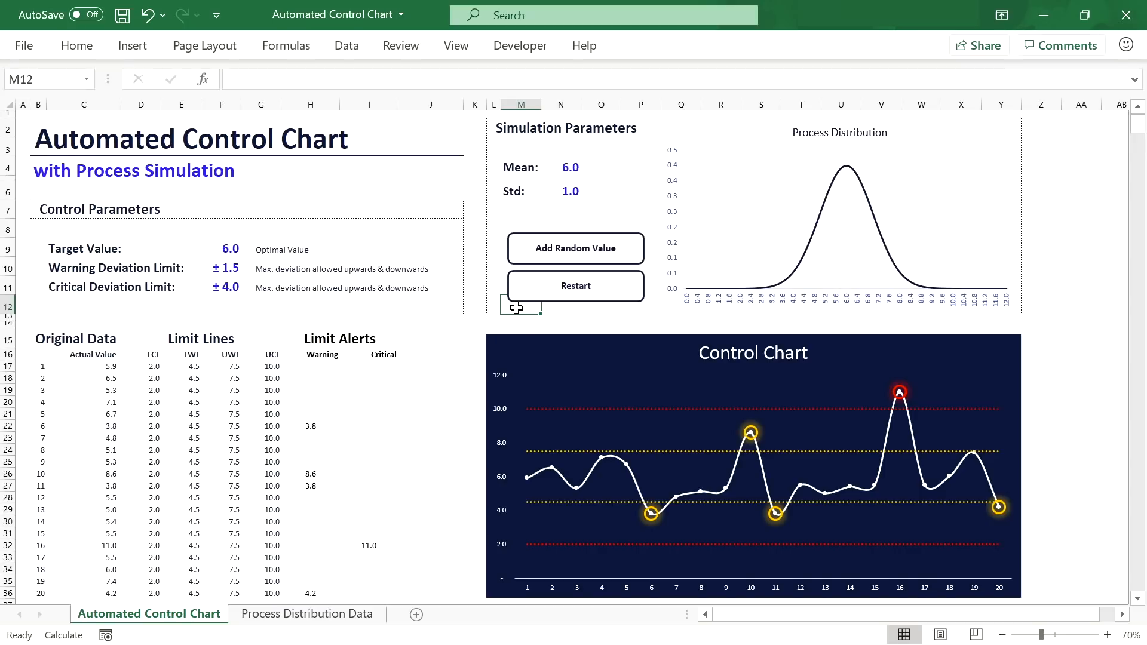
scroll(516, 307, down, 1)
click(578, 214)
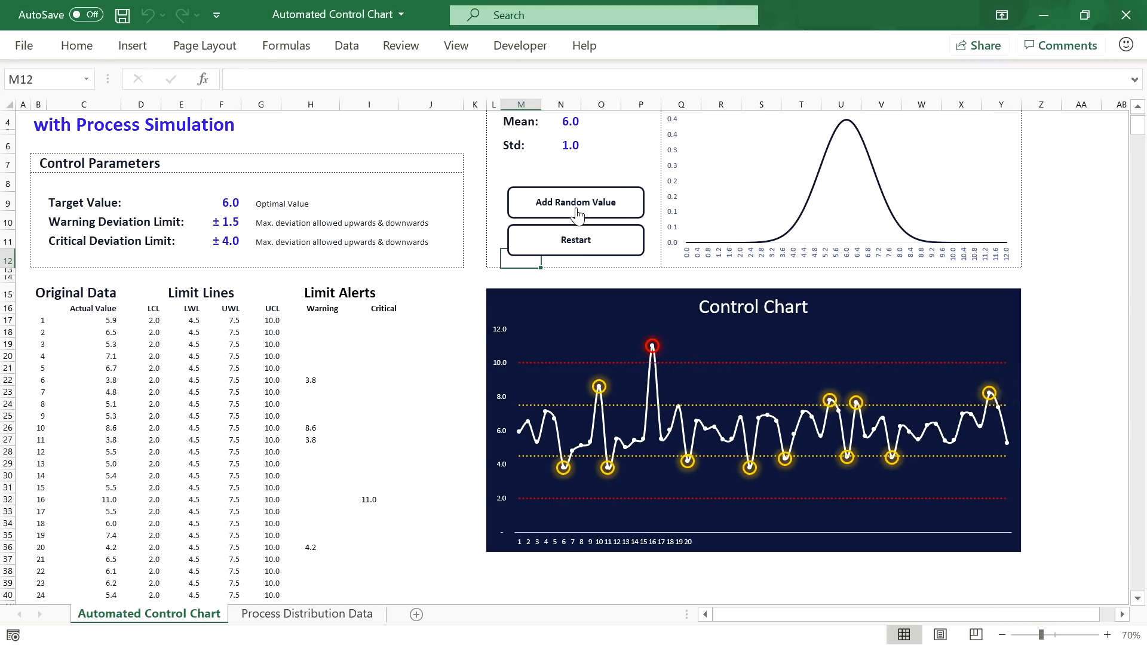
Step: Set Std in N6 to 0.25 and add a random value to the chart
click(567, 146)
text(0)
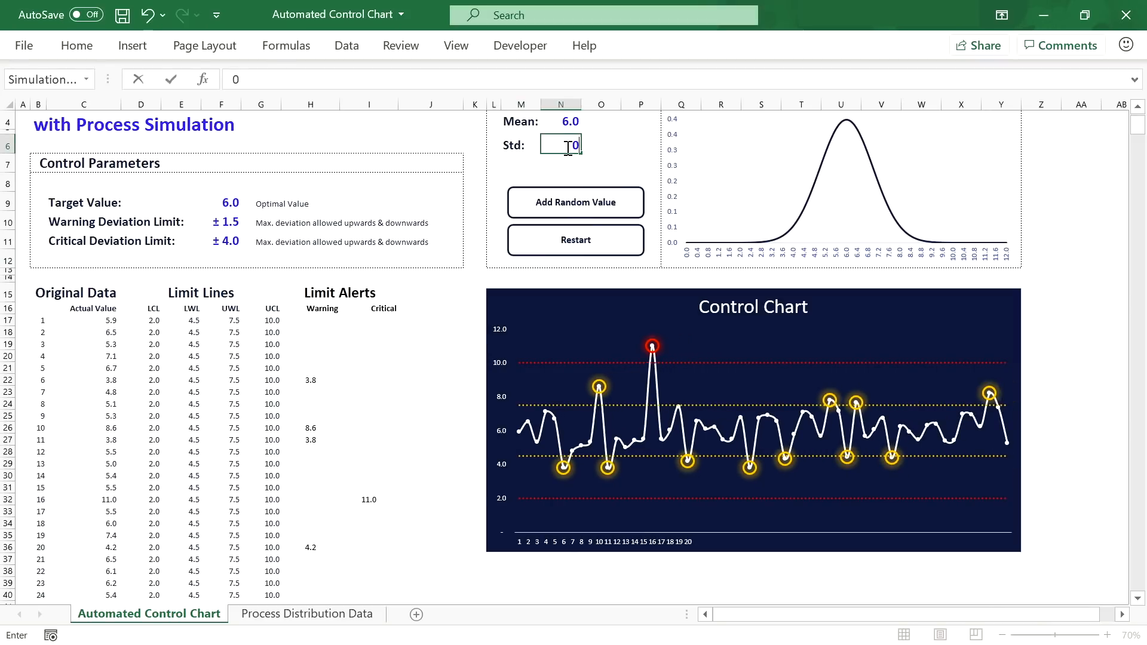
text(.25)
key(Return)
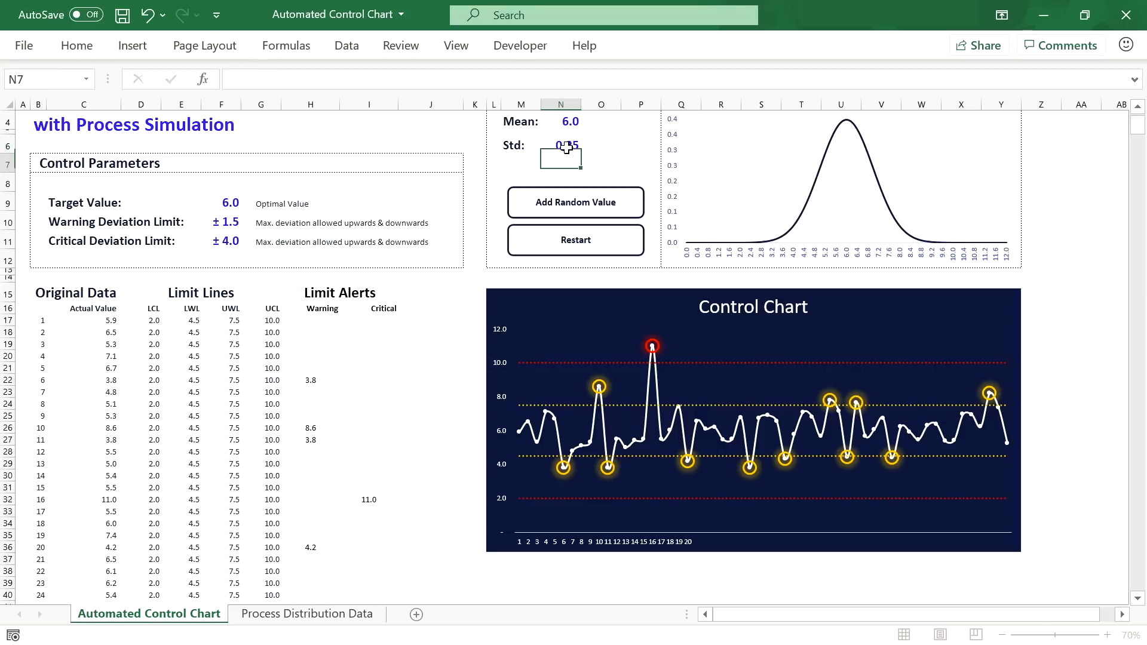
click(565, 146)
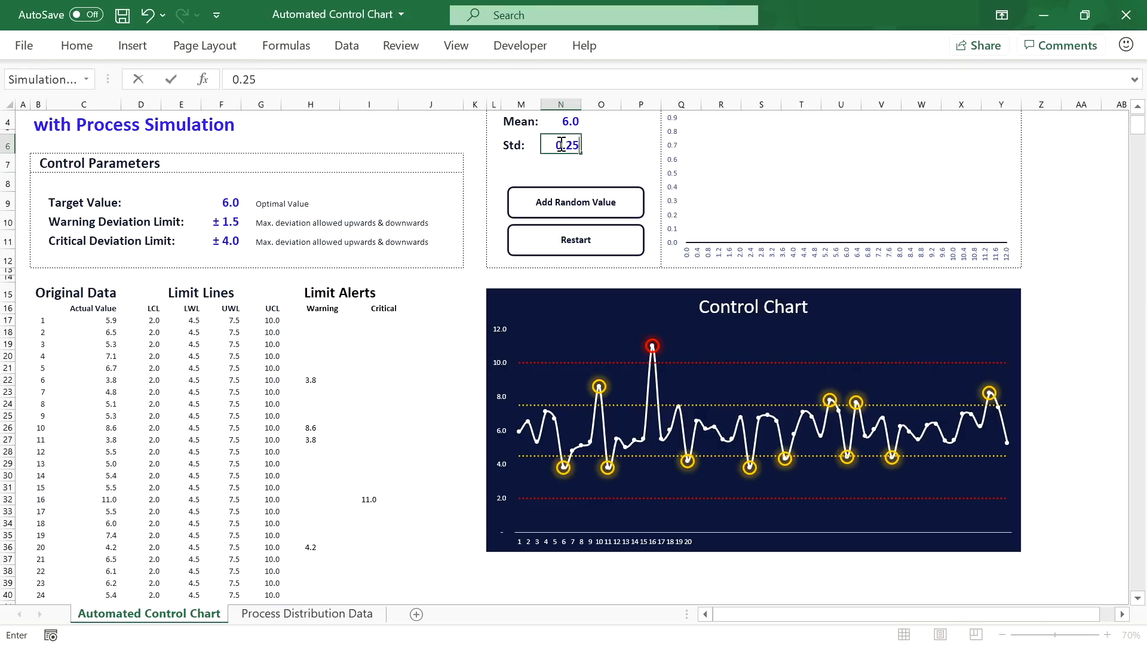
key(Return)
scroll(567, 191, up, 1)
click(572, 190)
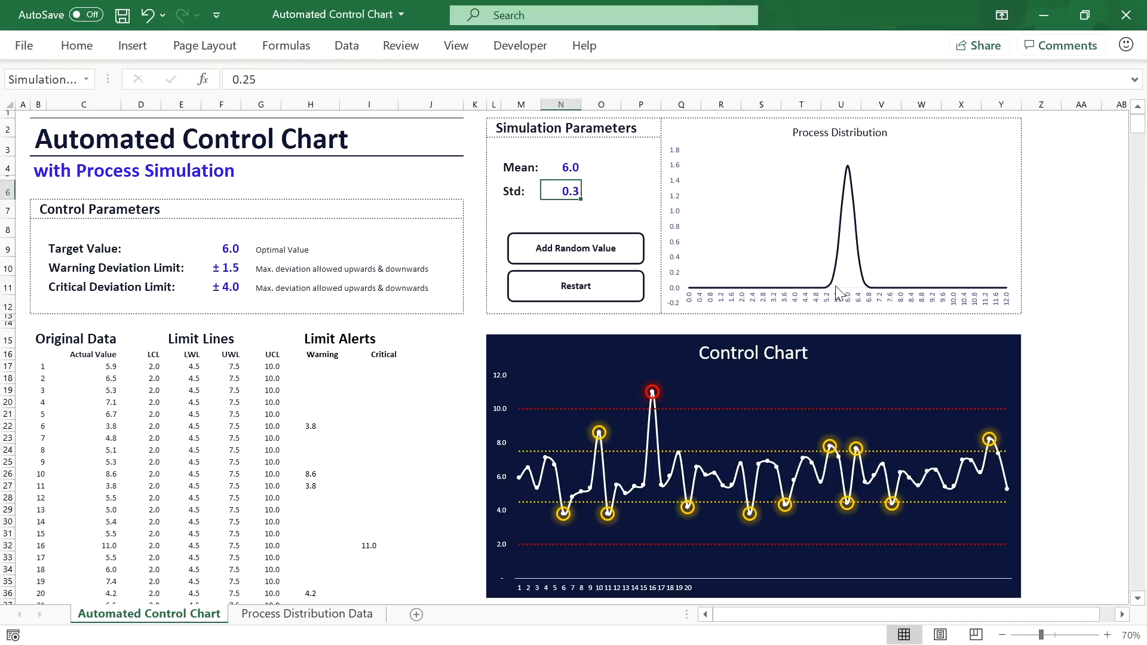
click(592, 250)
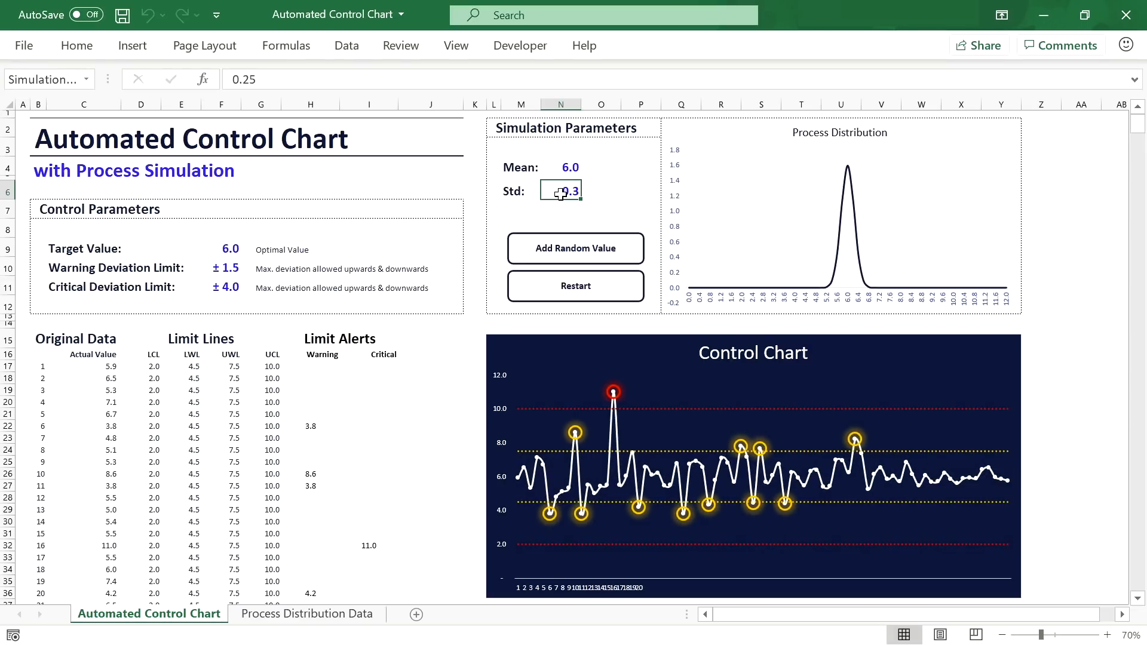
Step: Set Std to 3, add another random value, then reset Std to 1
text(3)
key(Return)
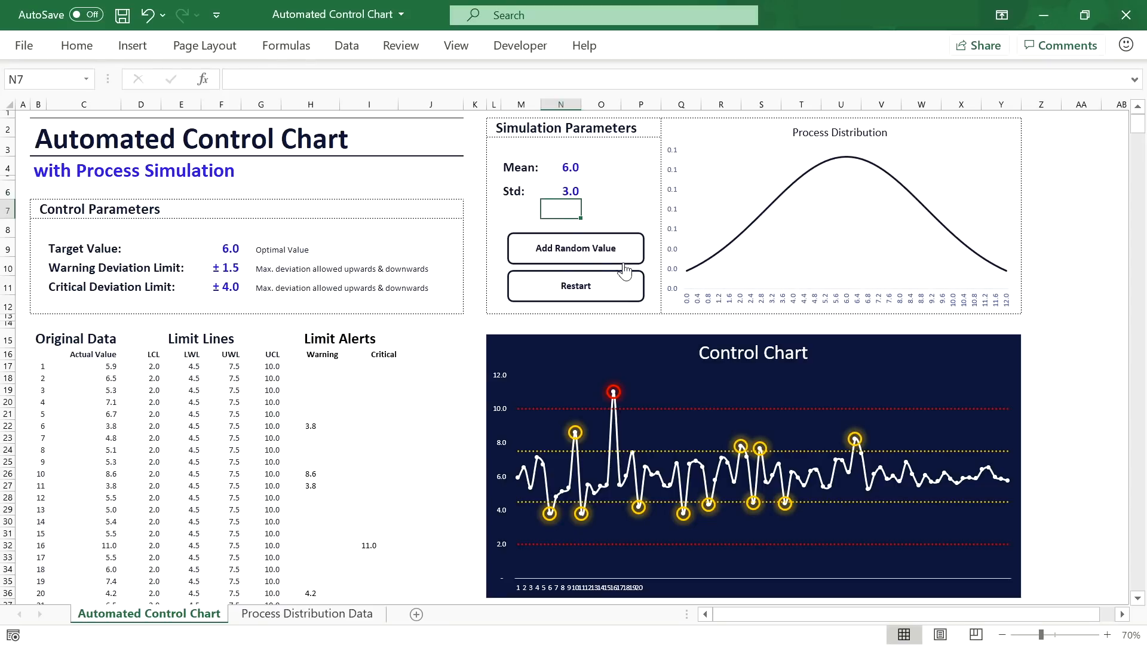
click(587, 257)
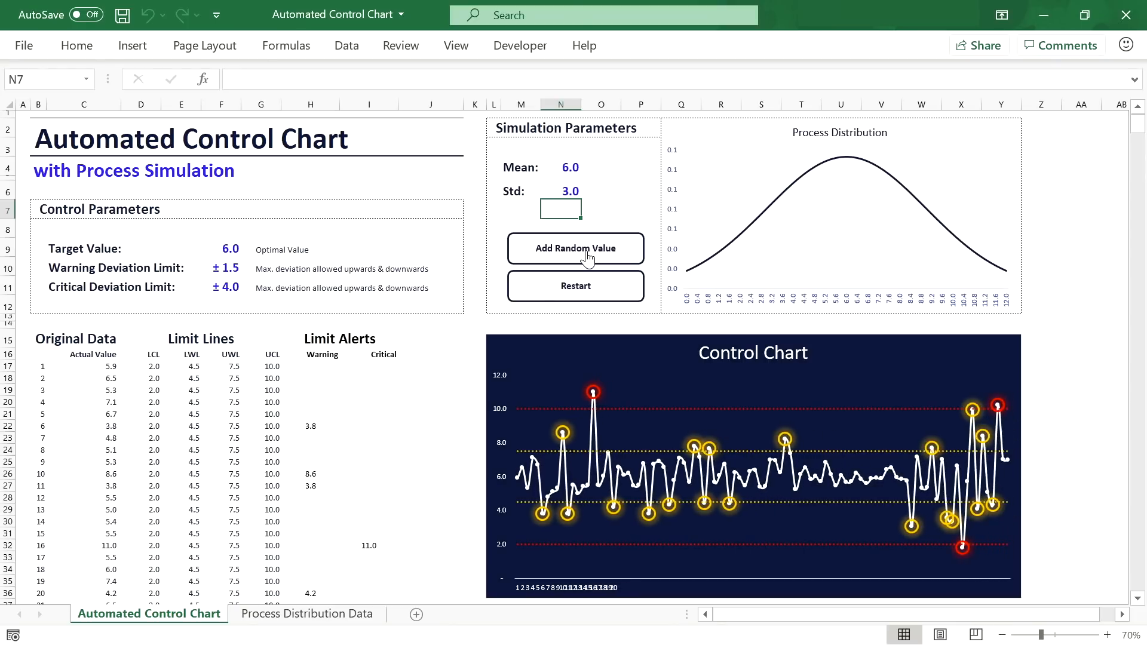
click(570, 192)
text(1)
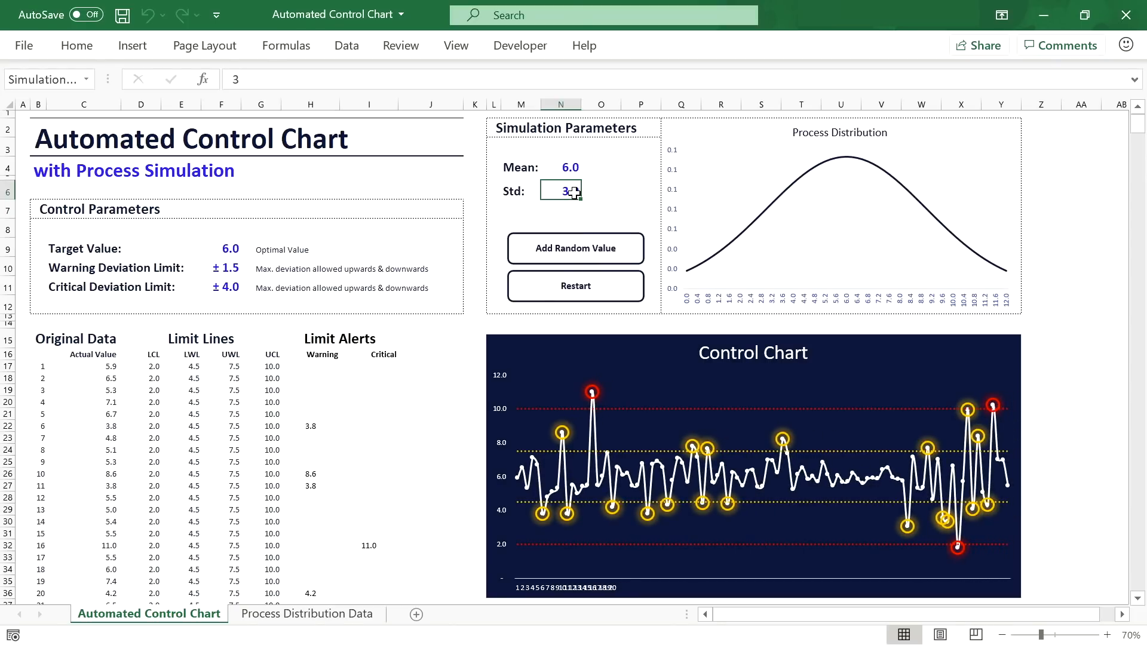
key(Return)
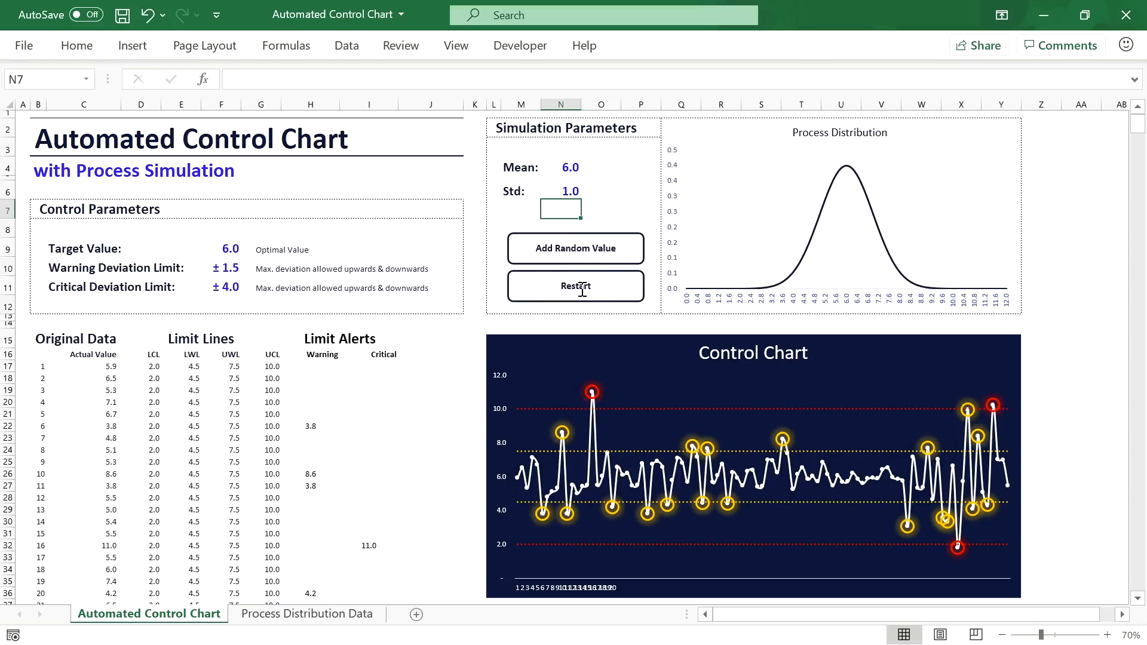
click(520, 46)
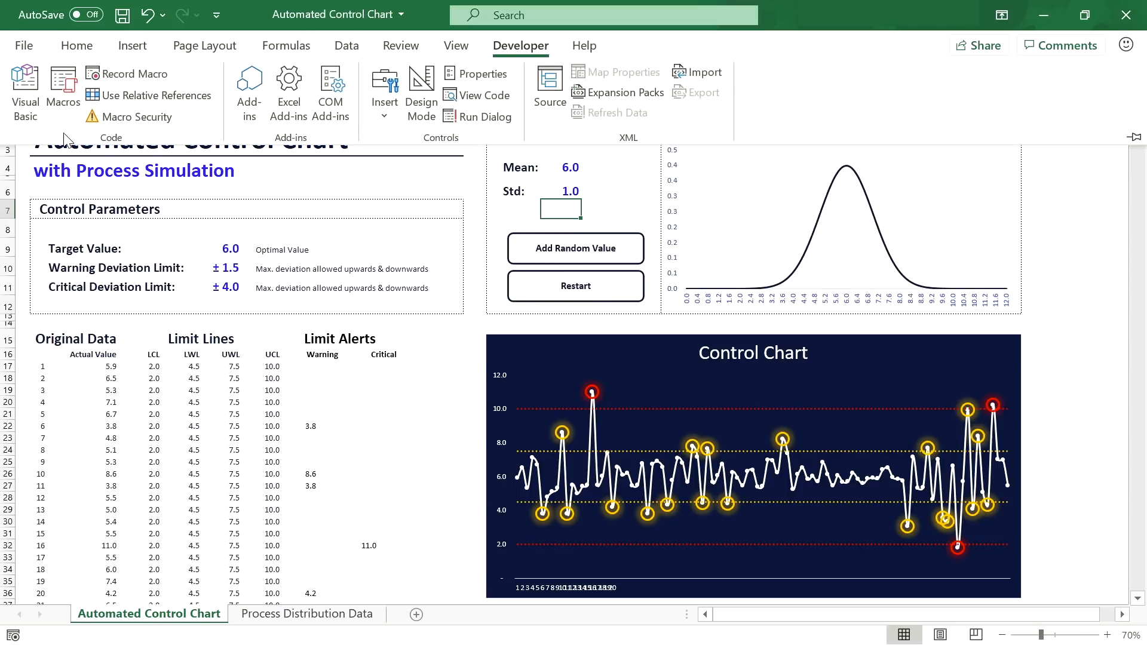
Step: Below Simulate, create Sub Restart() containing an empty With ActiveSheet block
click(25, 90)
click(333, 398)
key(Return)
key(Return)
key(Return)
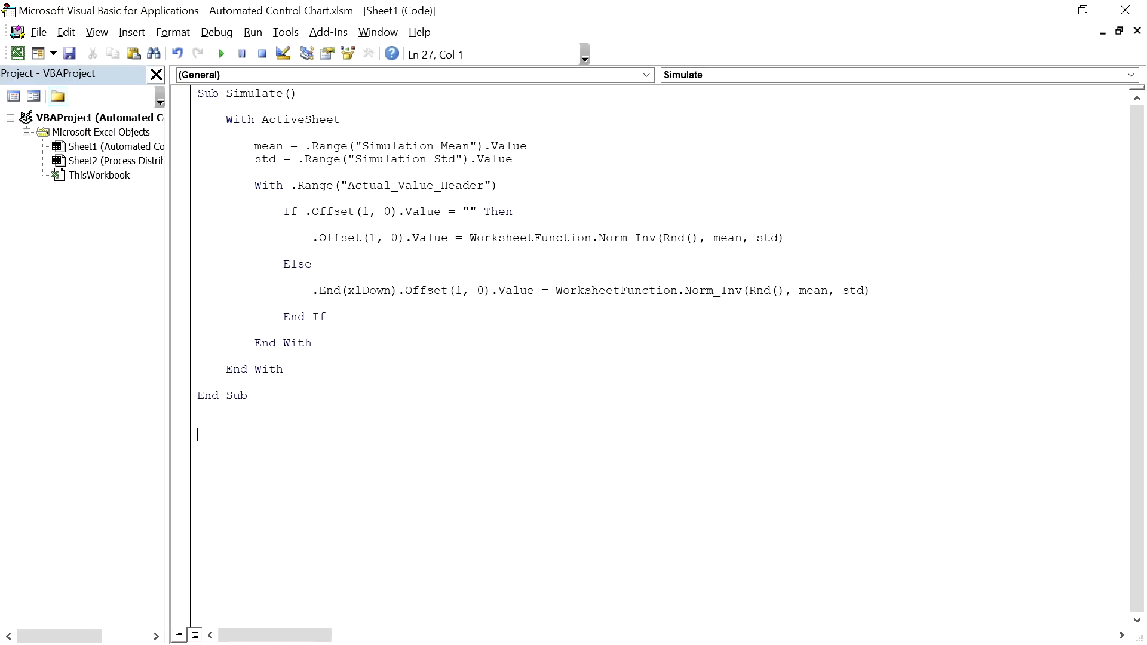
text(Sub Restart())
key(Return)
key(Return)
key(Up)
key(Tab)
text(With ActiveSheet)
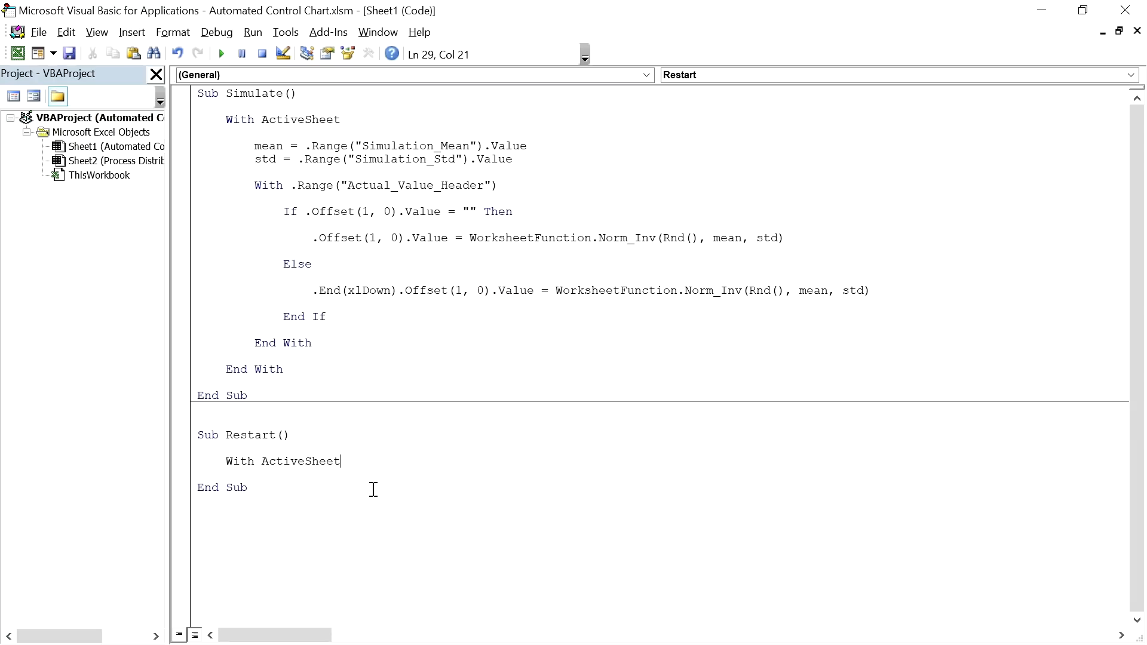
key(Return)
text(End With)
click(399, 465)
key(Return)
key(Return)
key(Return)
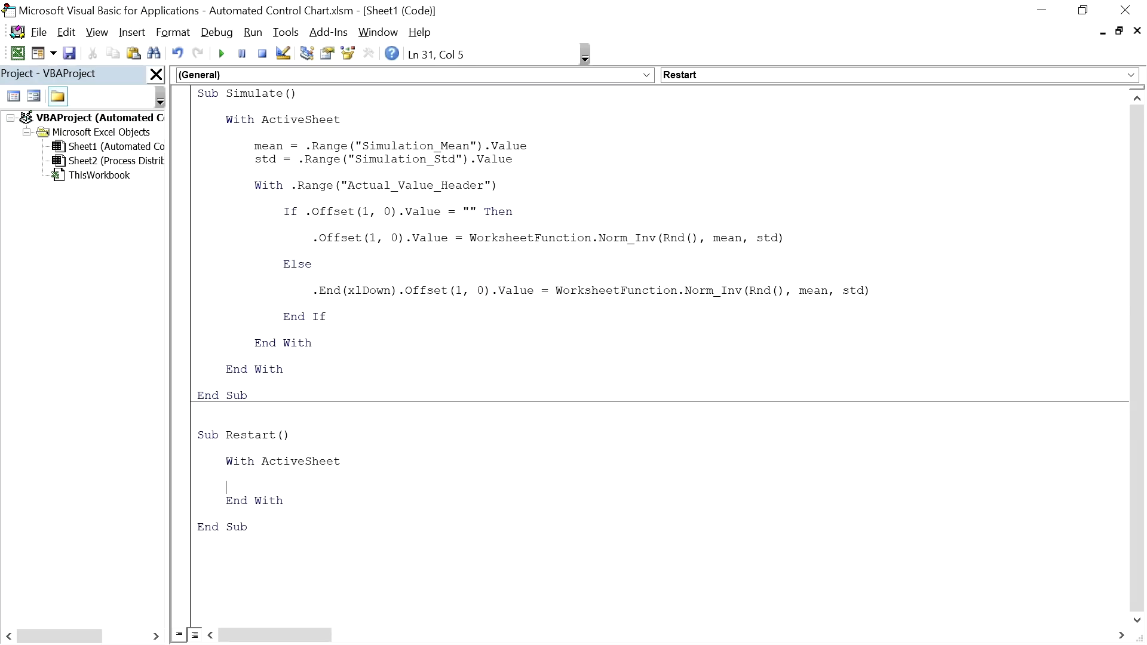
key(Up)
key(Tab)
Step: Copy the mean and std lines into Restart and set first_cell_ref to Actual_Value_Header's Offset(1,0) address
drag(252, 147, 550, 156)
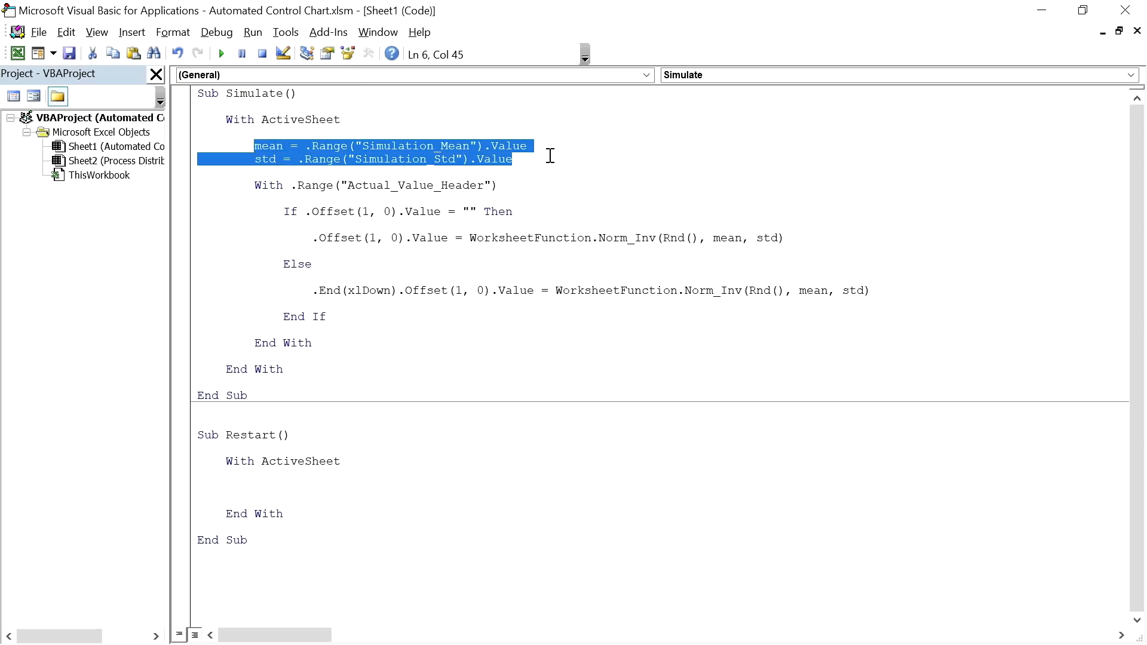
key(ctrl+c)
click(295, 484)
key(ctrl+v)
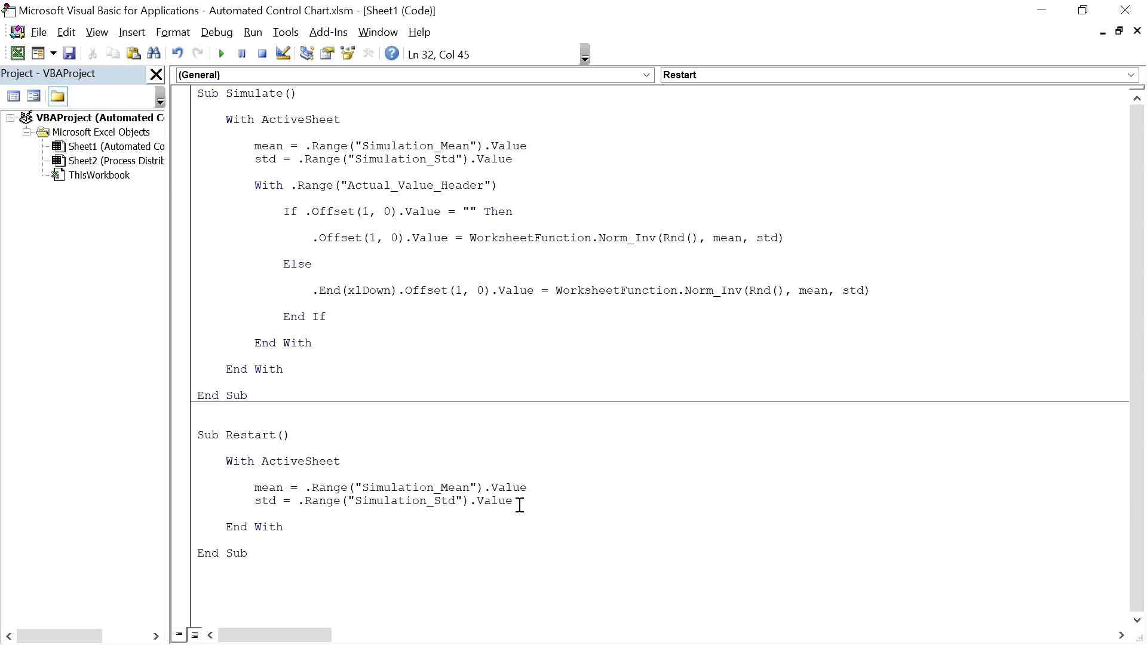
key(Return)
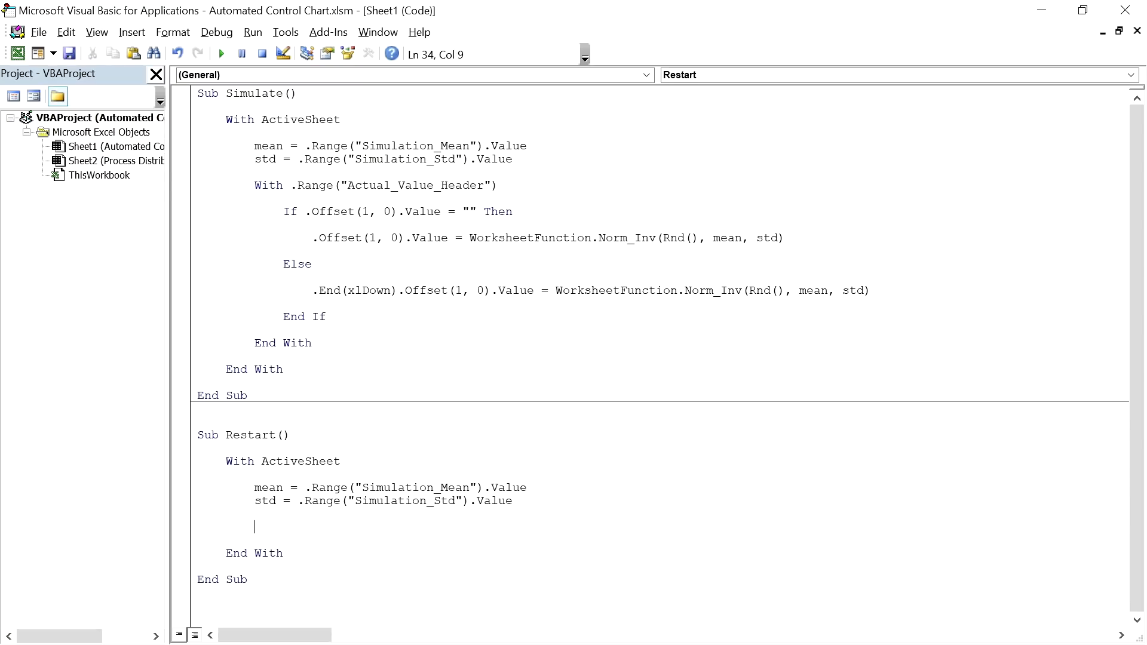
text(first_cell_ref = .Range("Actual_Value_Hea)
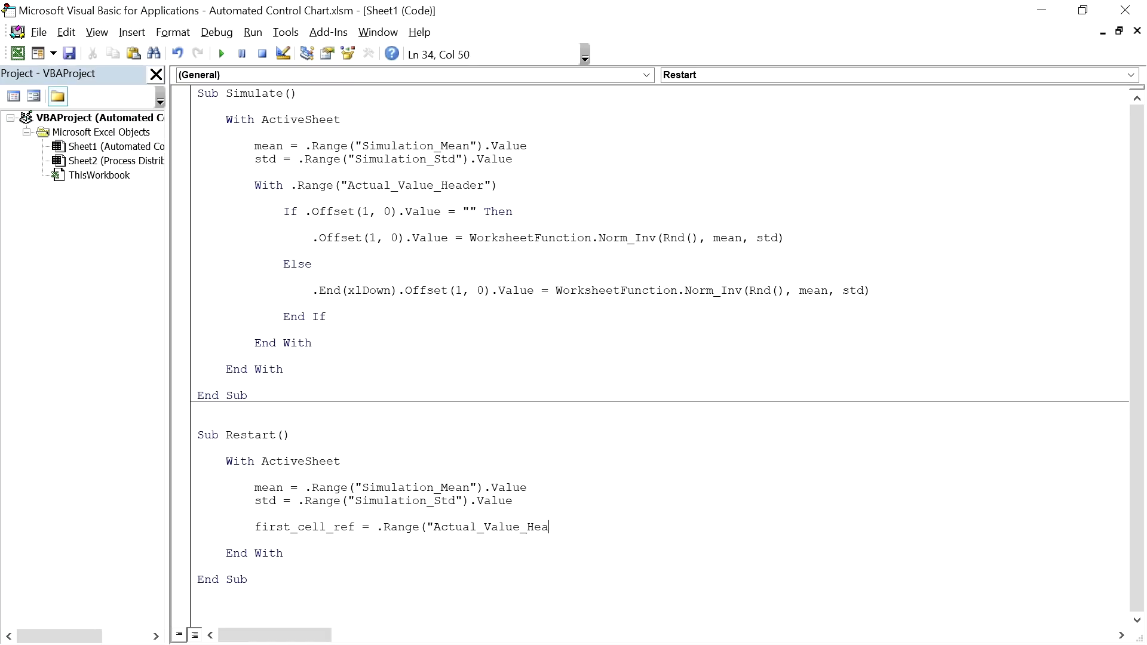
text(der").Offset(1,0).Address)
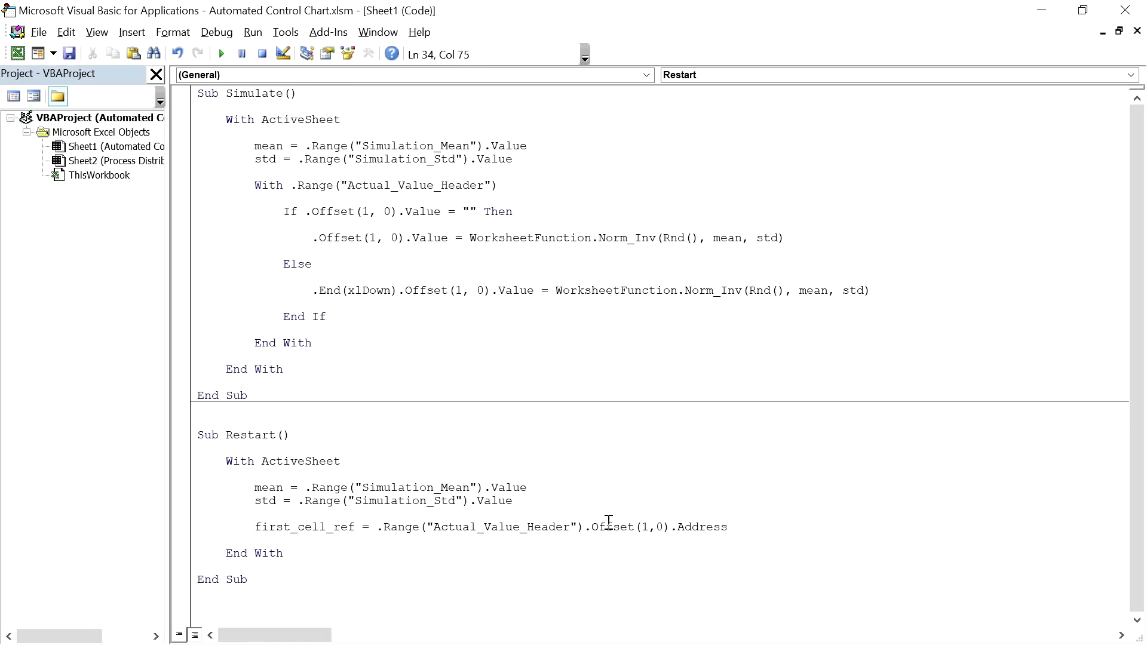
key(Return)
key(Return)
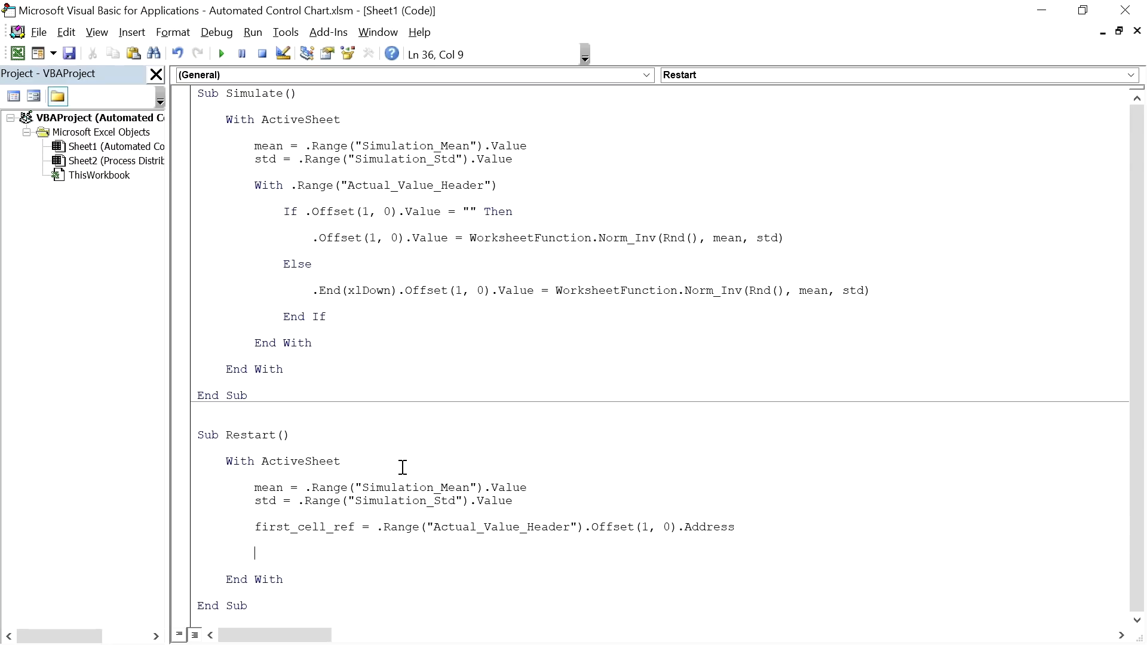
Step: Clear first_cell_ref through C1016 and seed first_cell_ref with the Norm_Inv random-value expression
text(.Range(first_cell_ref & ":)
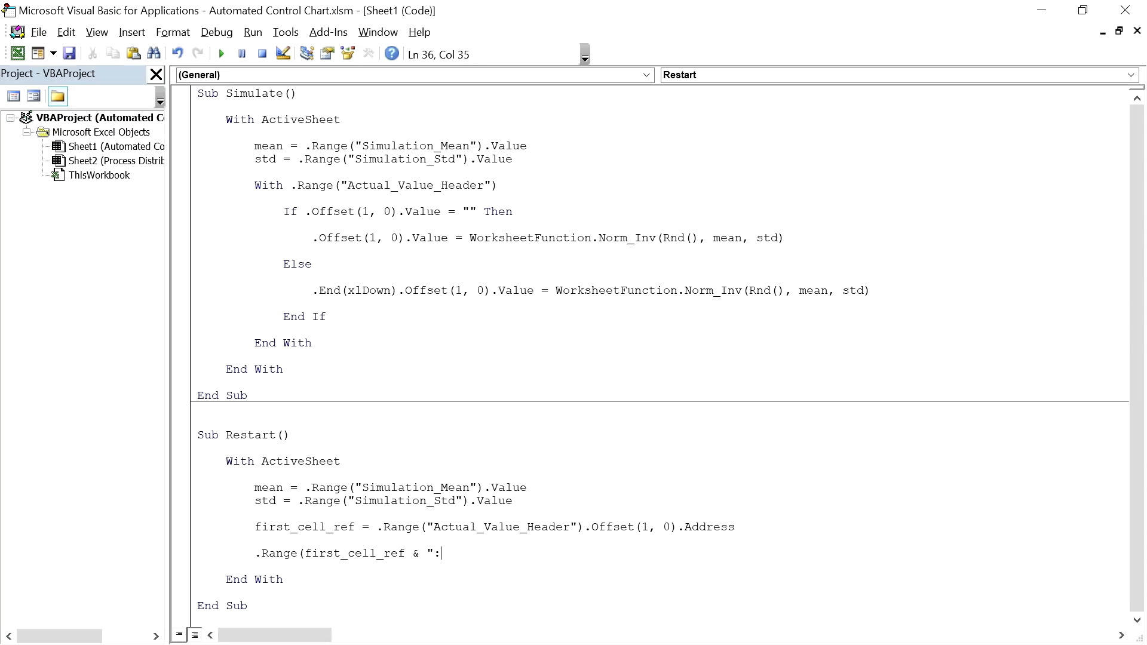
text(C1016").ClearConetnts)
key(BackSpace)
key(BackSpace)
key(BackSpace)
key(BackSpace)
key(BackSpace)
text(tents)
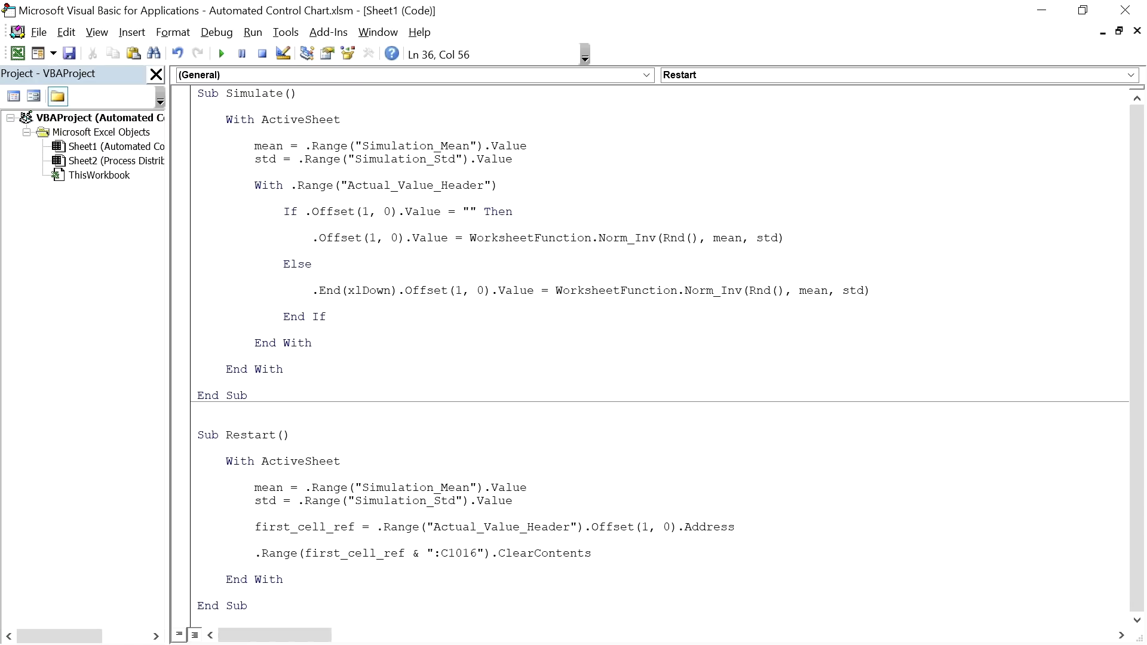
key(Return)
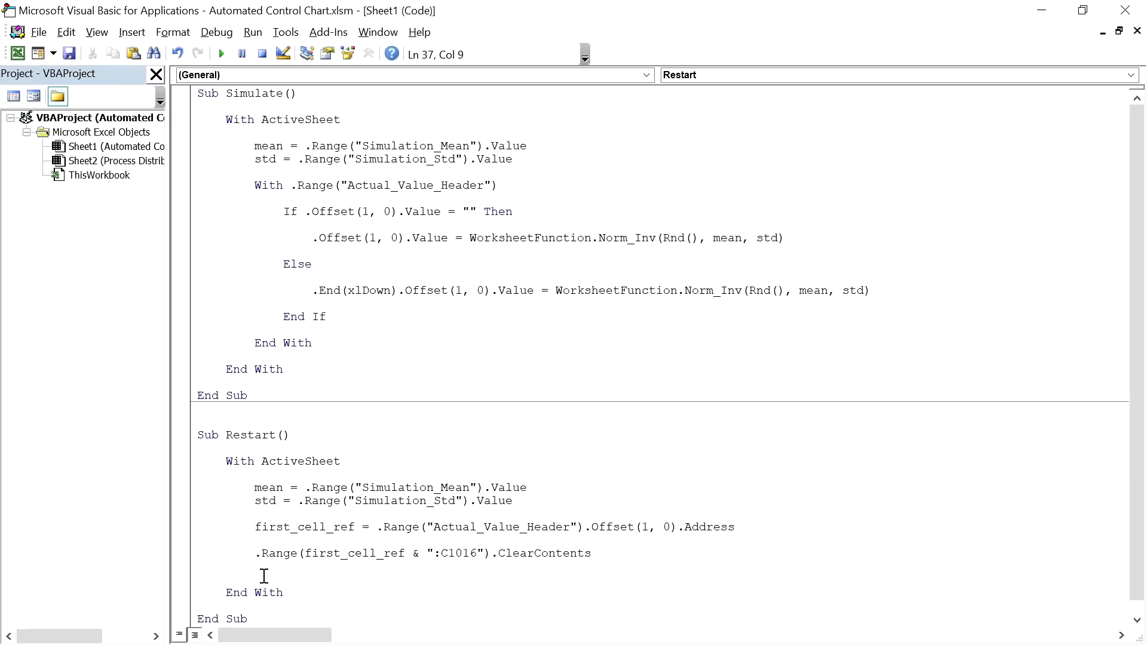
text(.Range(first_cell_ref).Value =)
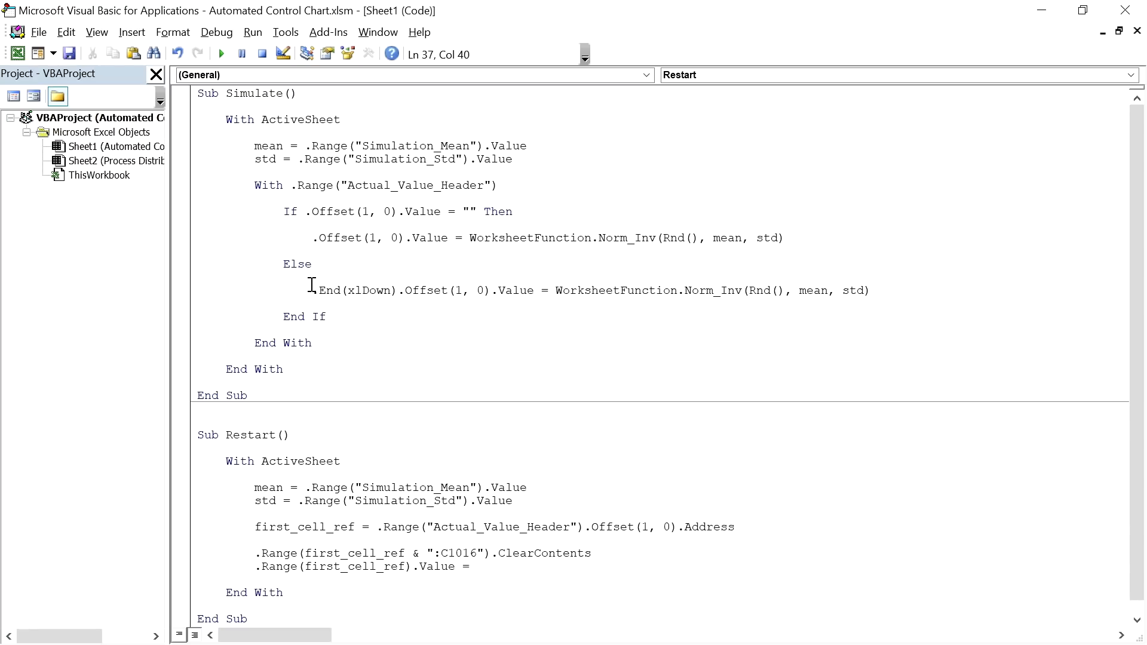
drag(555, 290, 891, 290)
click(545, 568)
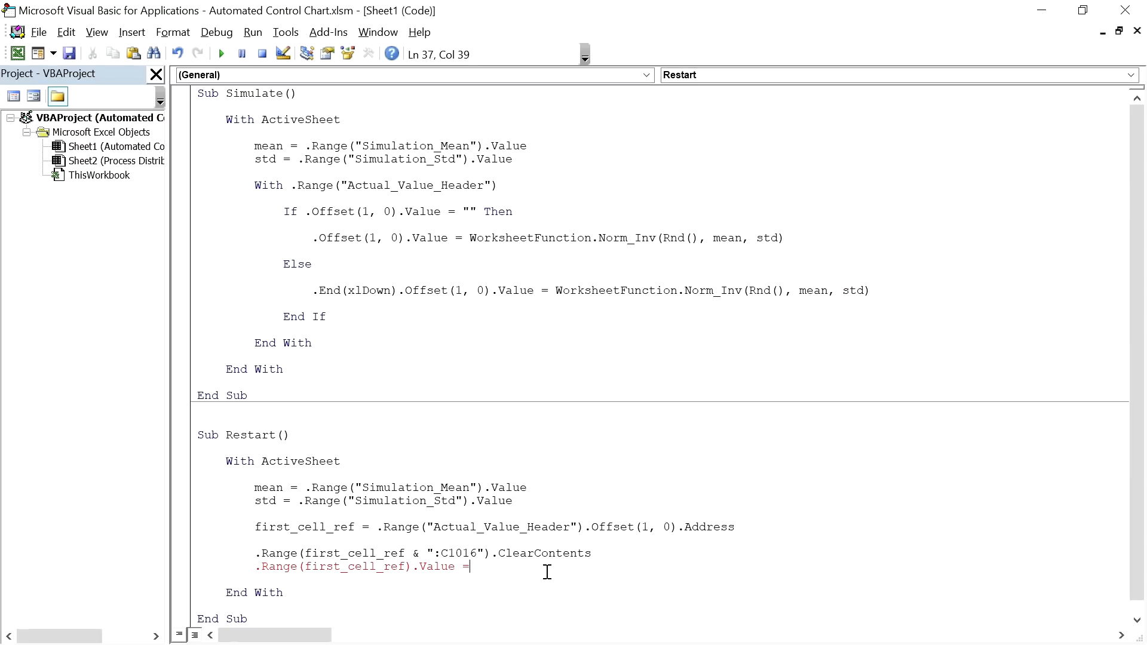
key(ctrl+v)
scroll(448, 504, down, 1)
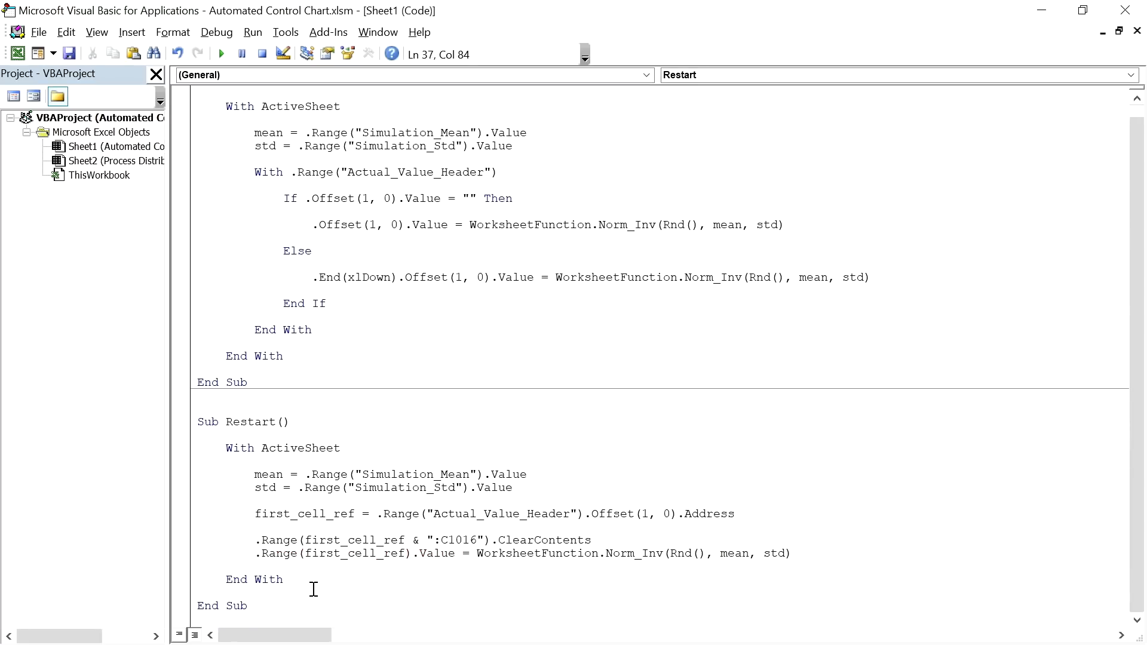
click(319, 606)
Step: Back on the dashboard, assign the Sheet1.Restart macro to the Restart shape
click(1126, 10)
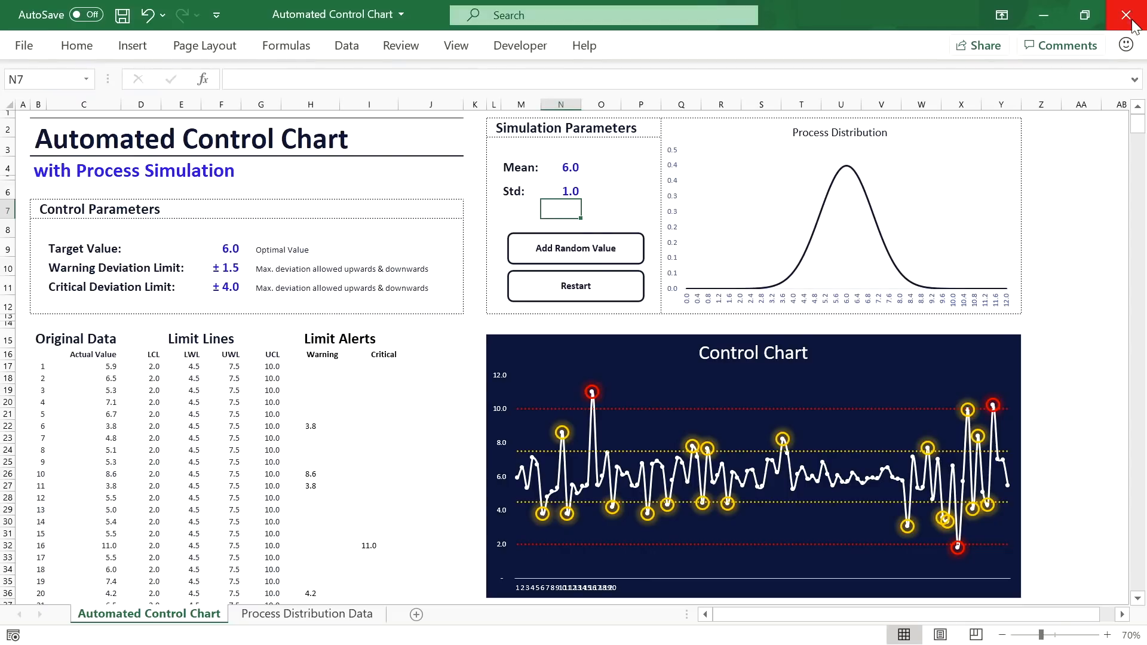
right_click(577, 289)
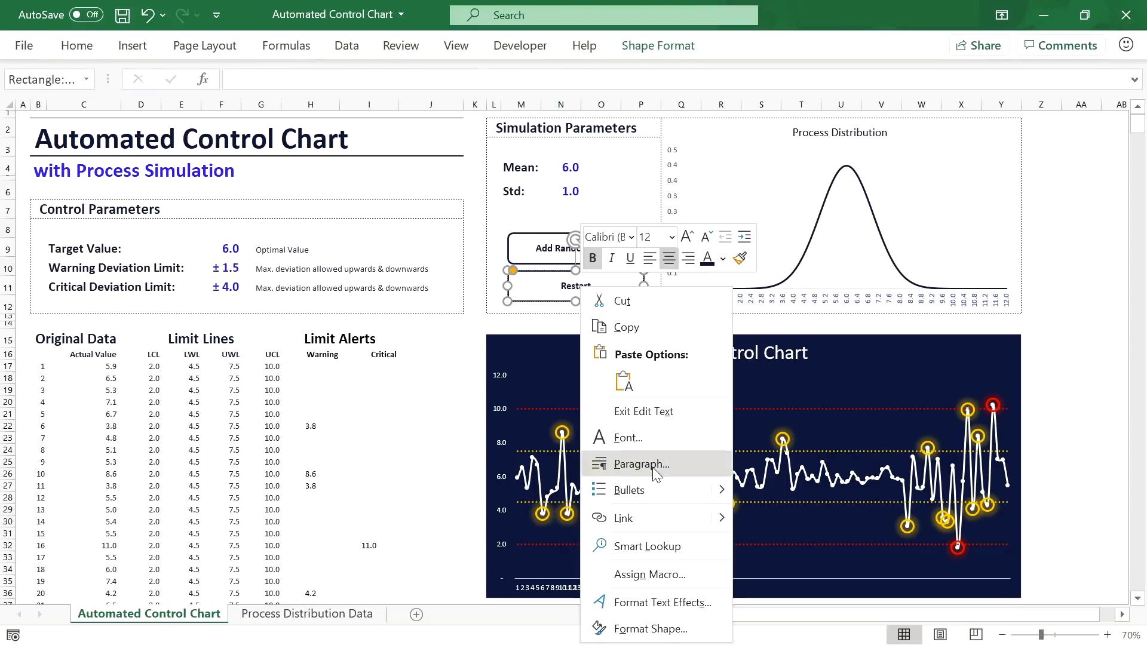
click(648, 575)
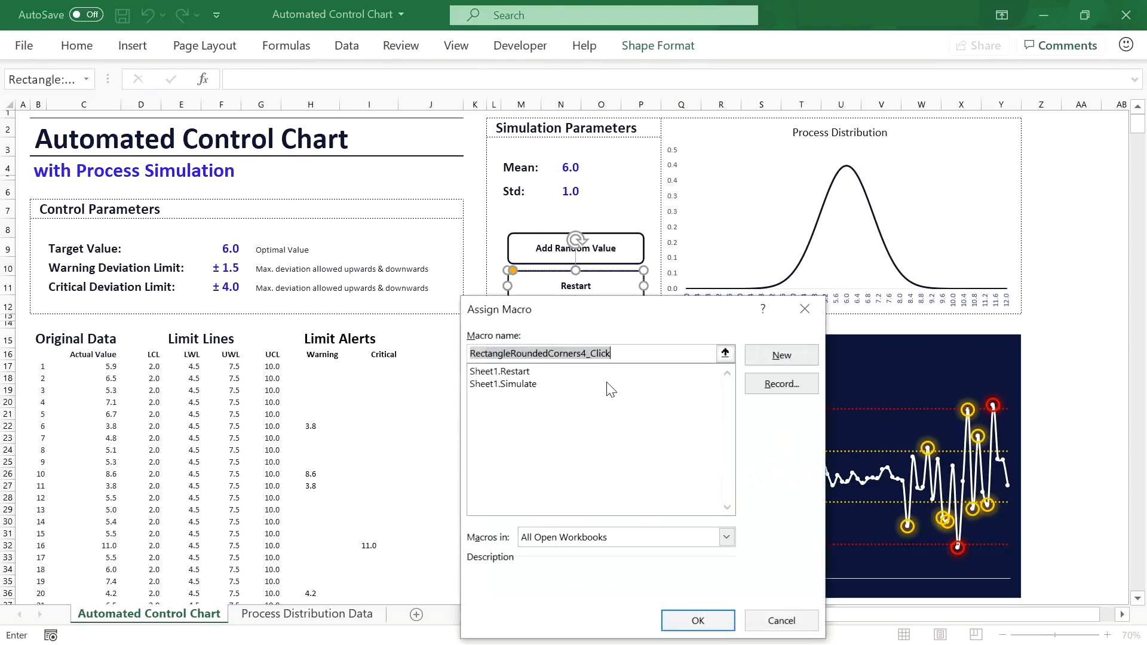
click(516, 375)
click(673, 619)
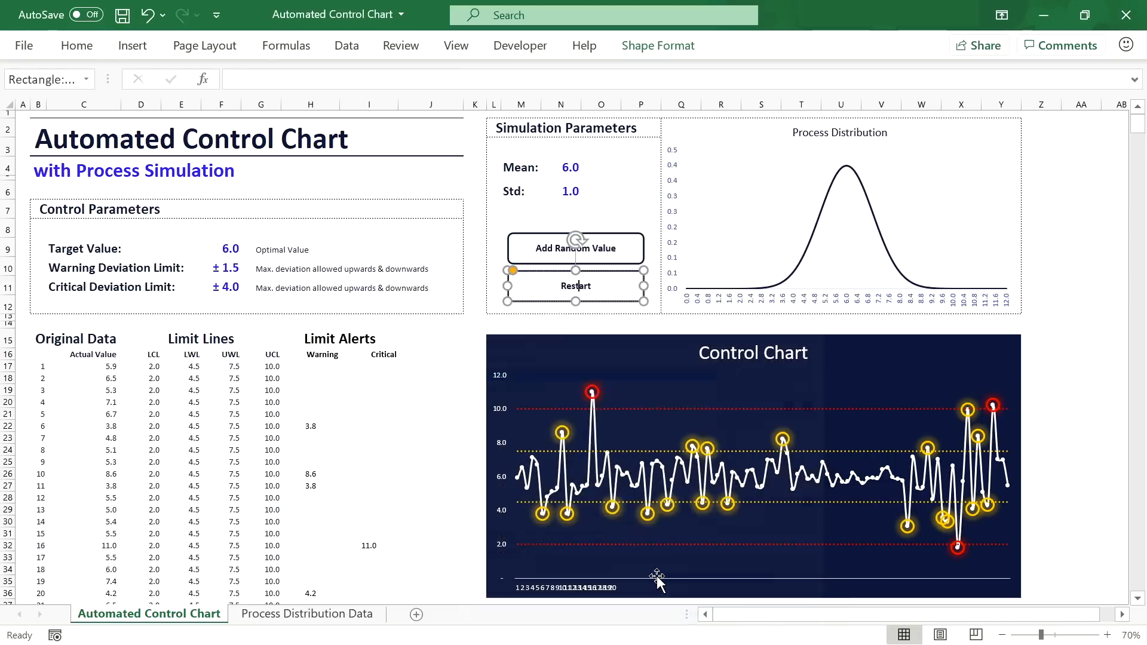
click(565, 326)
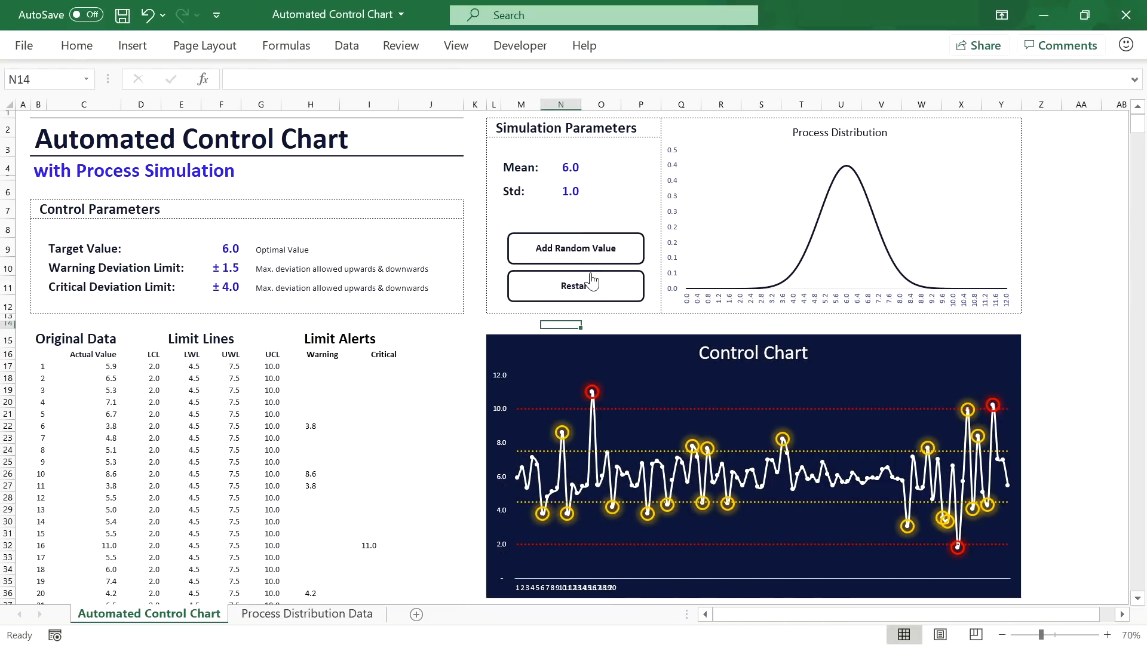
Step: Run Restart to clear the data table and reseed it with a single first value
click(582, 290)
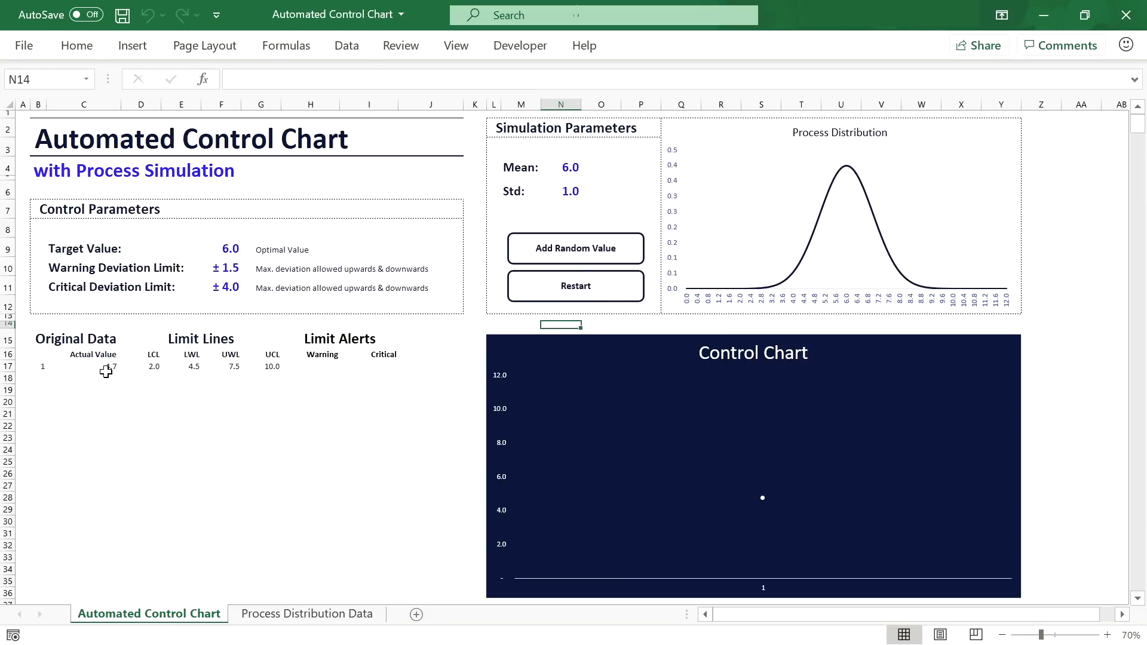
click(577, 291)
click(578, 291)
Step: Add thirteen random values to the Control Chart with Add Random Value
click(585, 254)
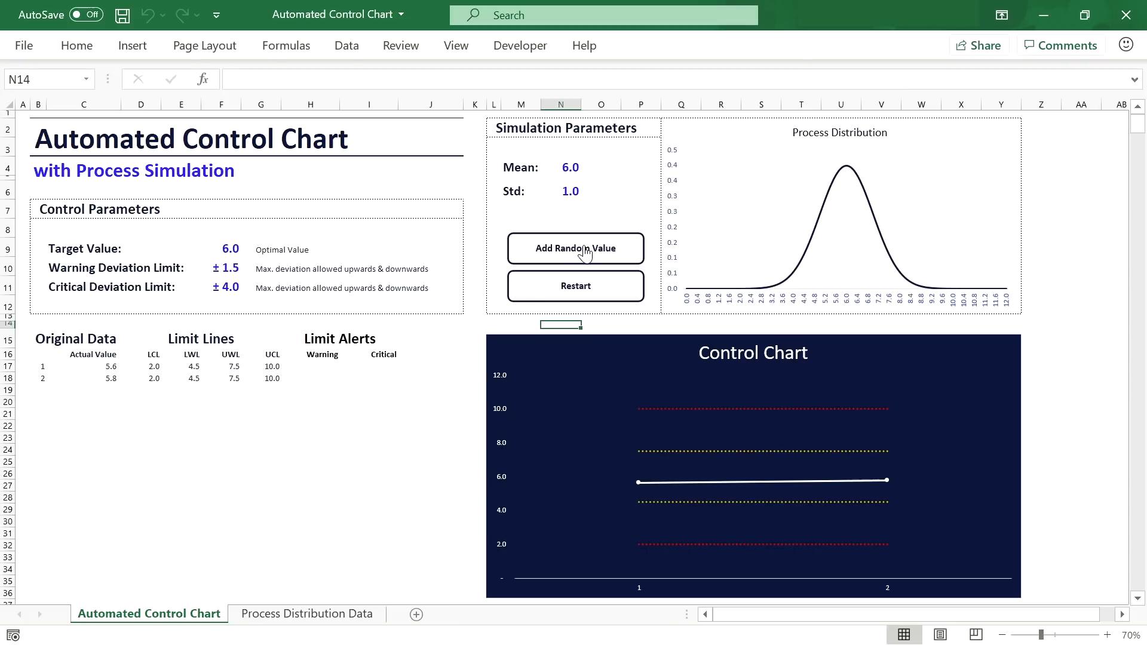
click(585, 254)
click(585, 254)
click(584, 254)
click(585, 254)
click(585, 254)
click(585, 254)
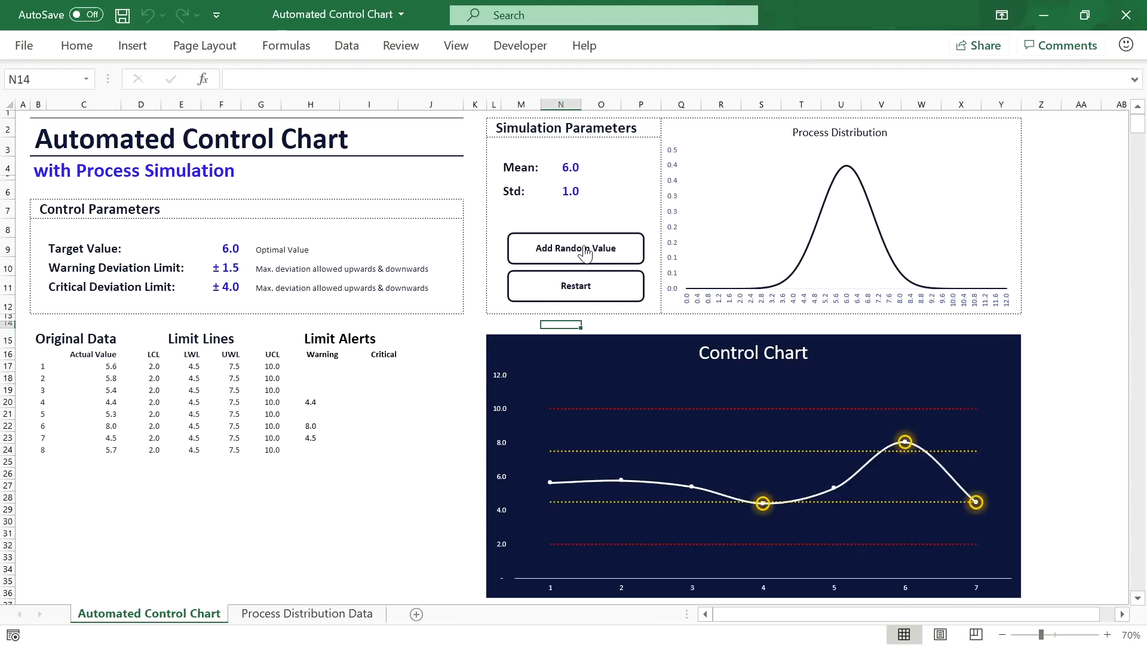
click(585, 254)
click(585, 254)
click(585, 253)
click(585, 254)
click(585, 254)
click(585, 254)
click(585, 254)
click(585, 254)
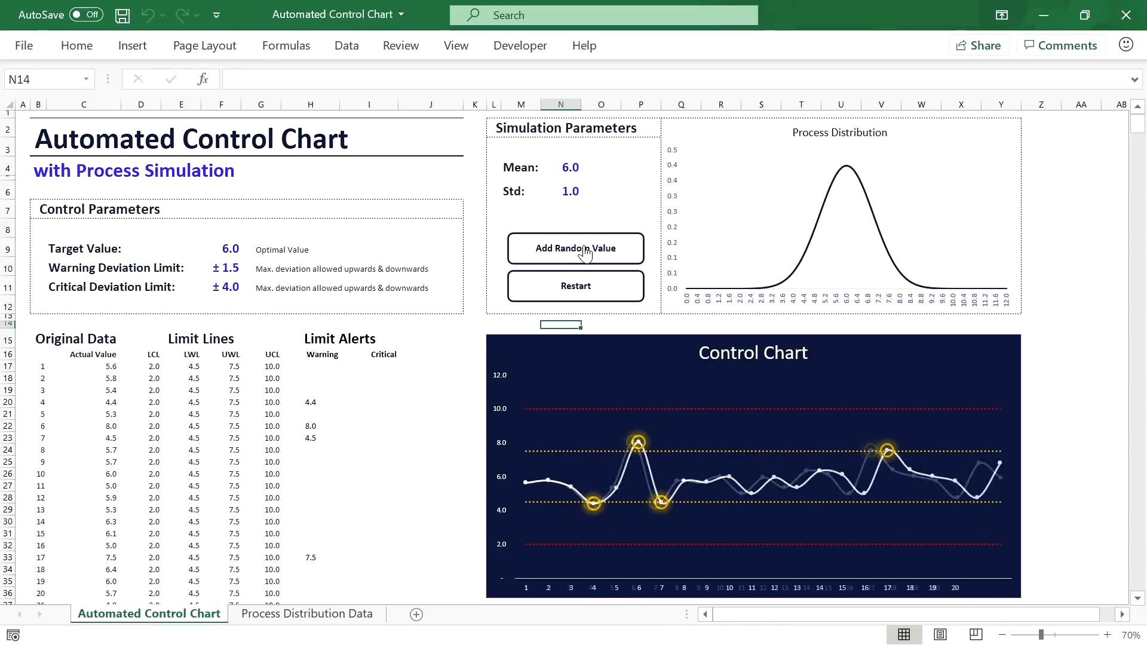
click(585, 254)
click(585, 254)
click(585, 253)
click(585, 254)
click(585, 254)
click(585, 253)
click(584, 254)
Step: Raise Std in N6 to 2 and add four more random values with the wider spread
click(571, 193)
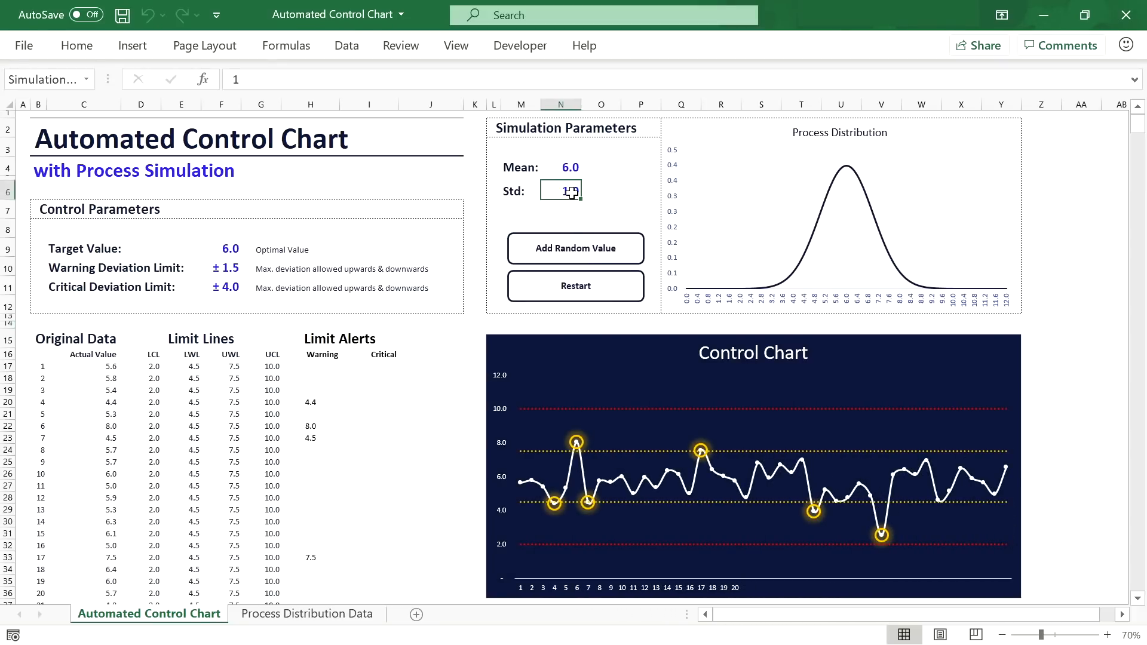
text(2)
key(Return)
click(588, 251)
click(589, 251)
click(589, 251)
click(588, 251)
click(588, 250)
click(589, 251)
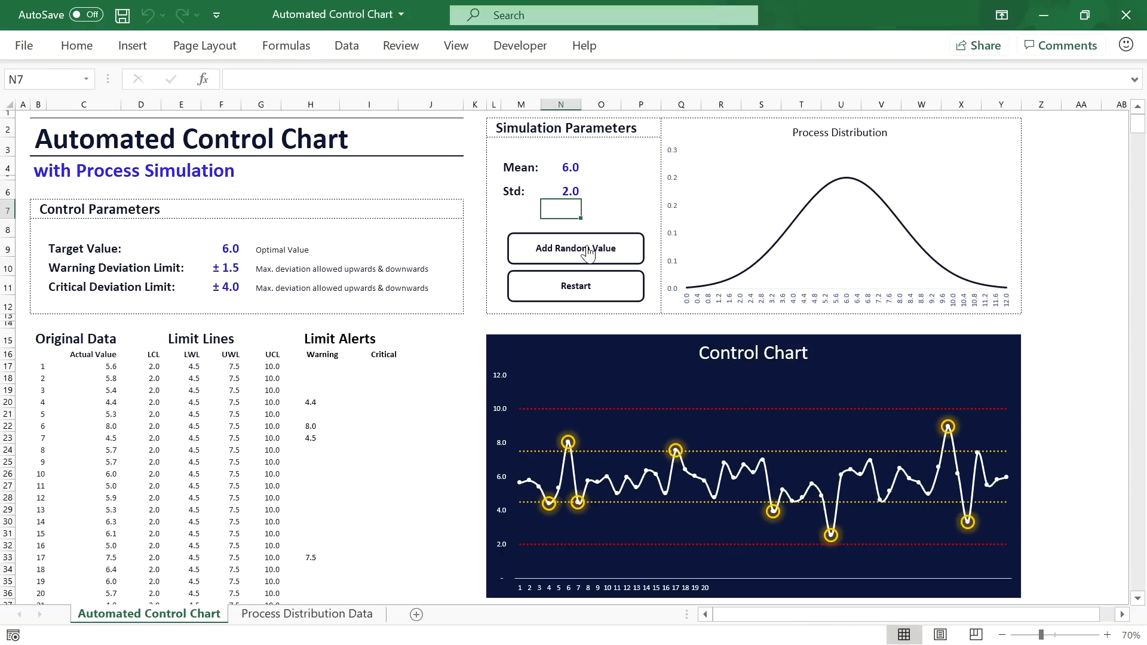
click(587, 250)
click(588, 250)
click(588, 250)
click(587, 249)
click(588, 249)
click(588, 250)
click(587, 250)
click(588, 249)
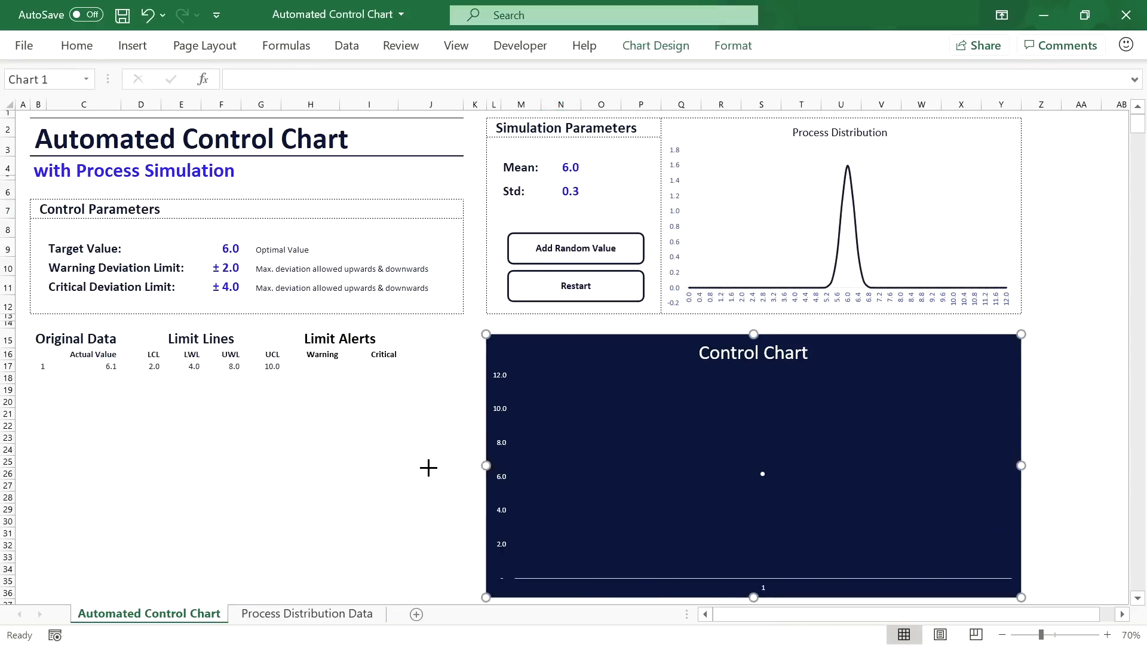
Step: Widen the Control Chart by dragging its left edge out to column B
drag(429, 468, 30, 443)
click(583, 317)
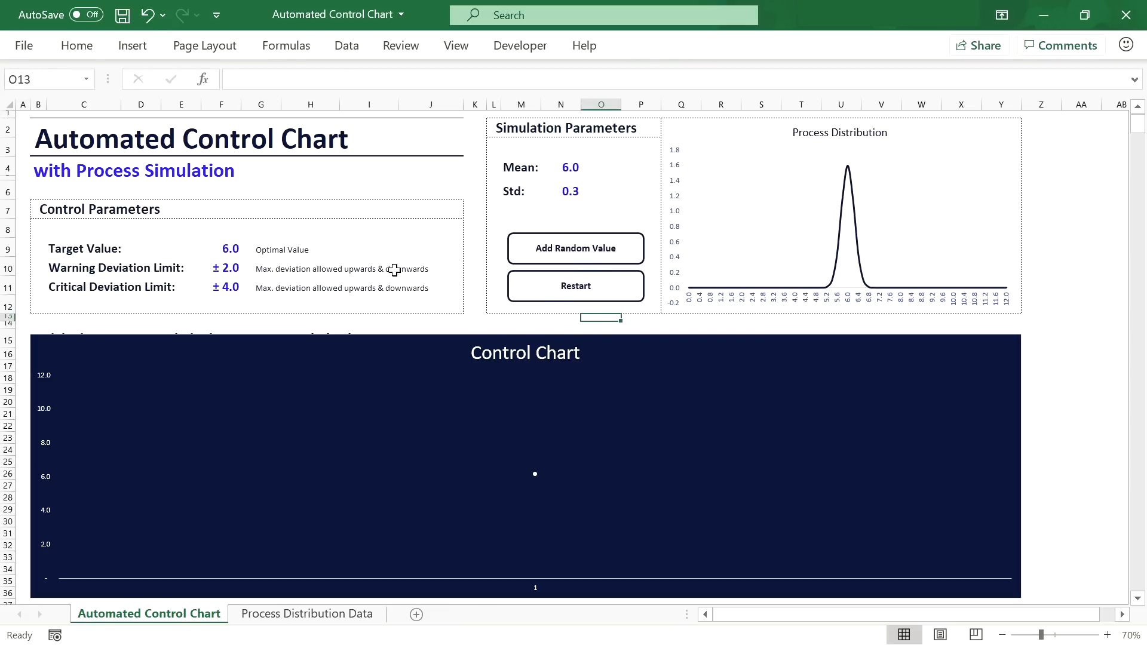
click(389, 143)
Step: Set Std in N6 to 1 and add a random value at that spread
click(569, 190)
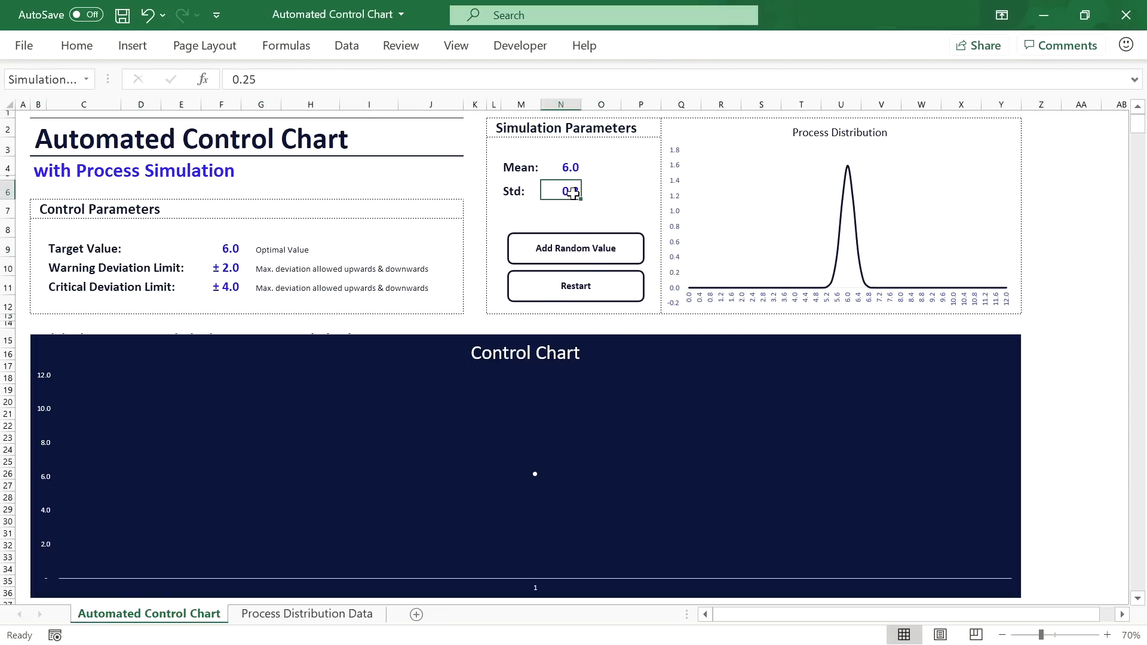
text(1)
key(Return)
click(583, 253)
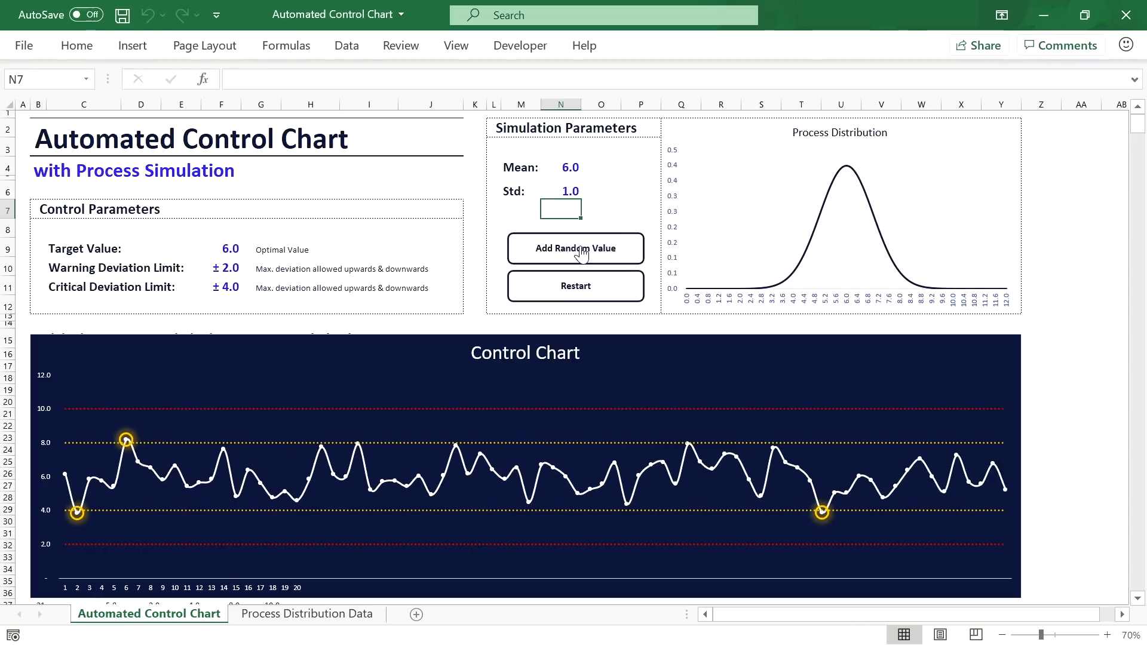
Step: Change Std to 1.5, then lower it to 0.25
click(571, 190)
text(1.5)
key(Return)
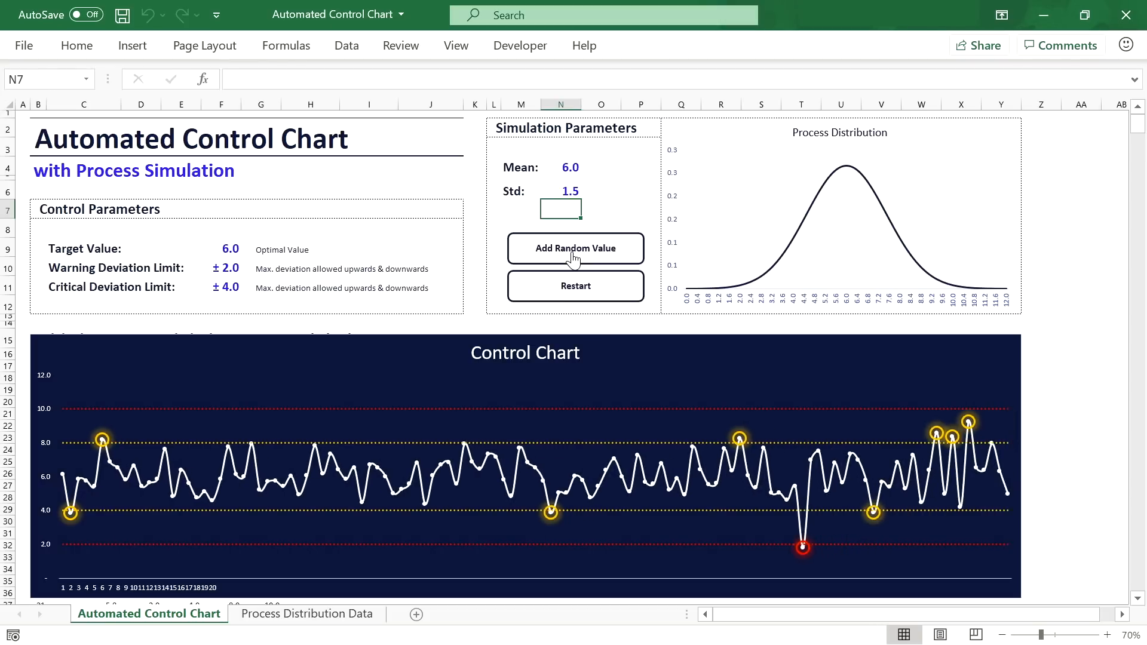
click(563, 189)
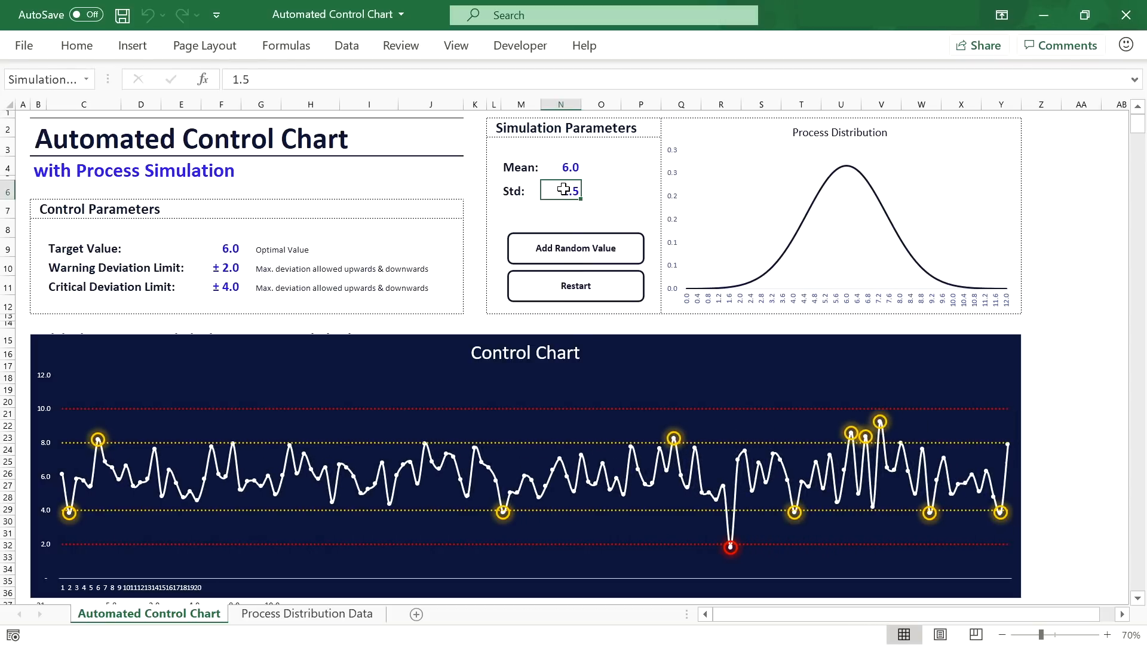
text(0.25)
key(Return)
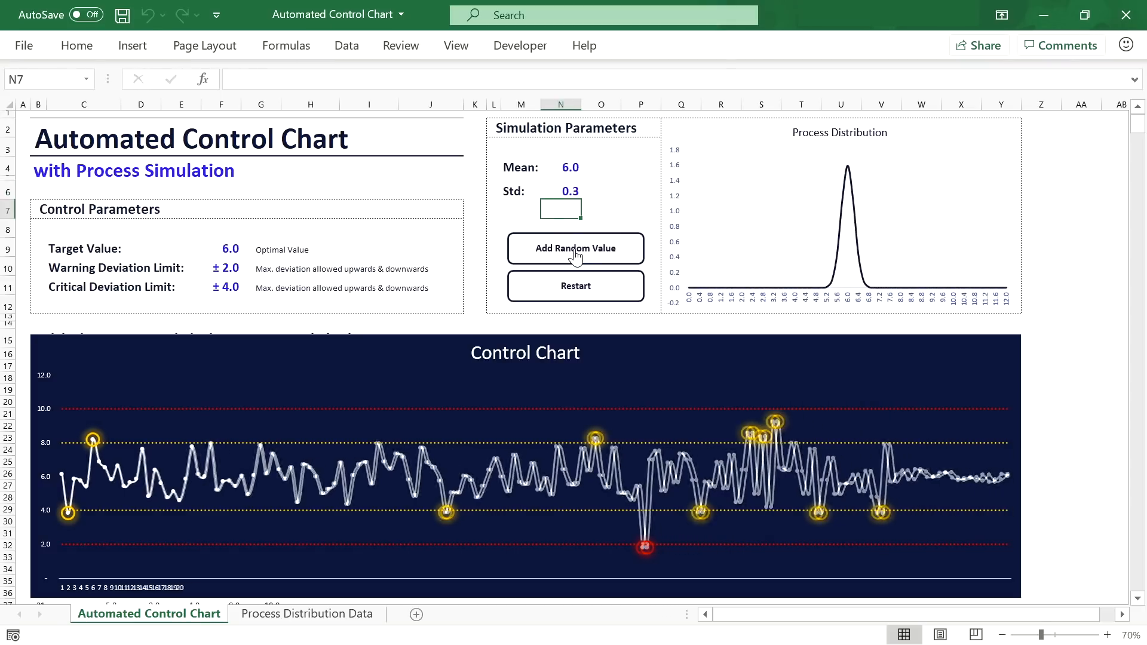
Step: Shift Mean to 8 and add a random value at the new mean
click(564, 171)
text(8)
key(Return)
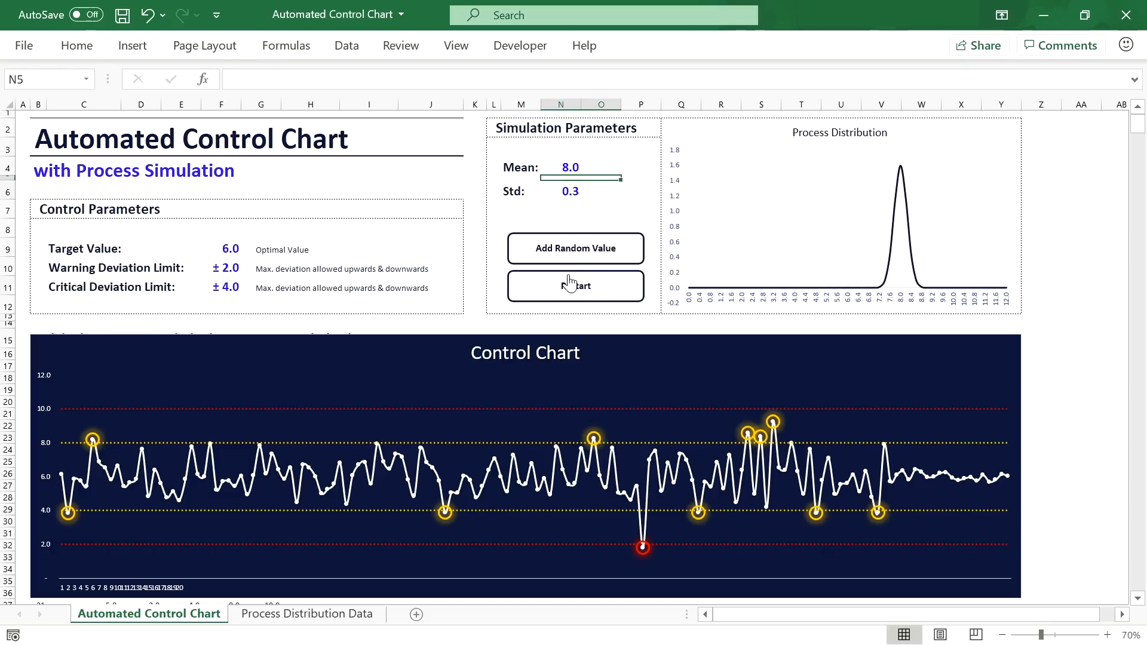
click(589, 257)
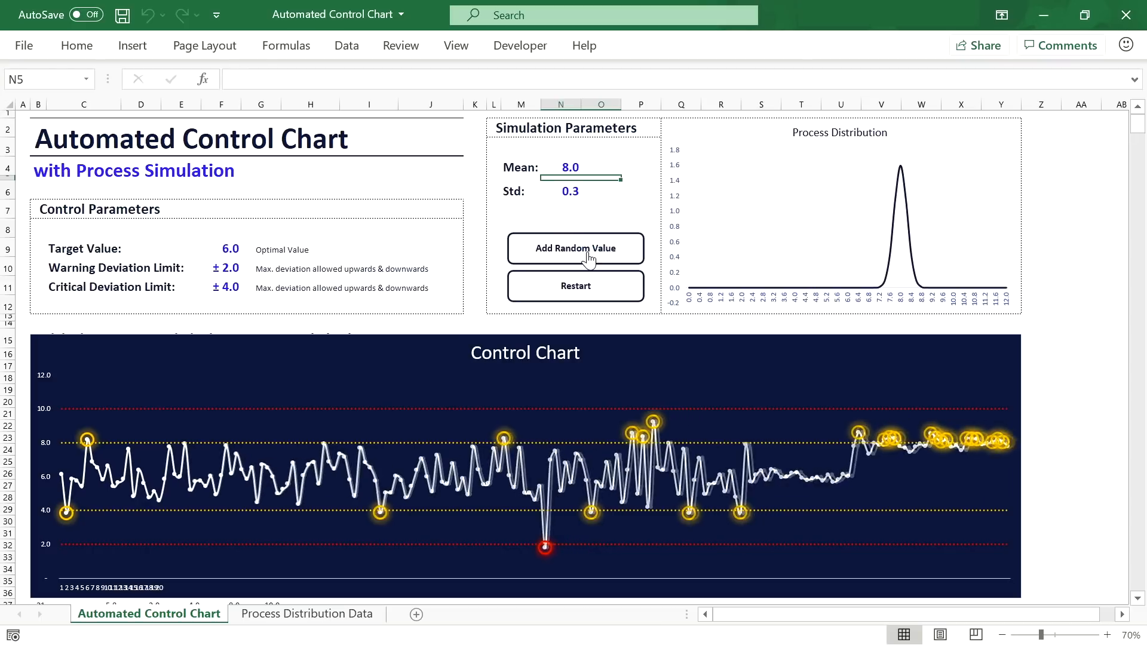
Step: Set the Target Value in F9 to 8.0
click(239, 245)
text(8)
key(Return)
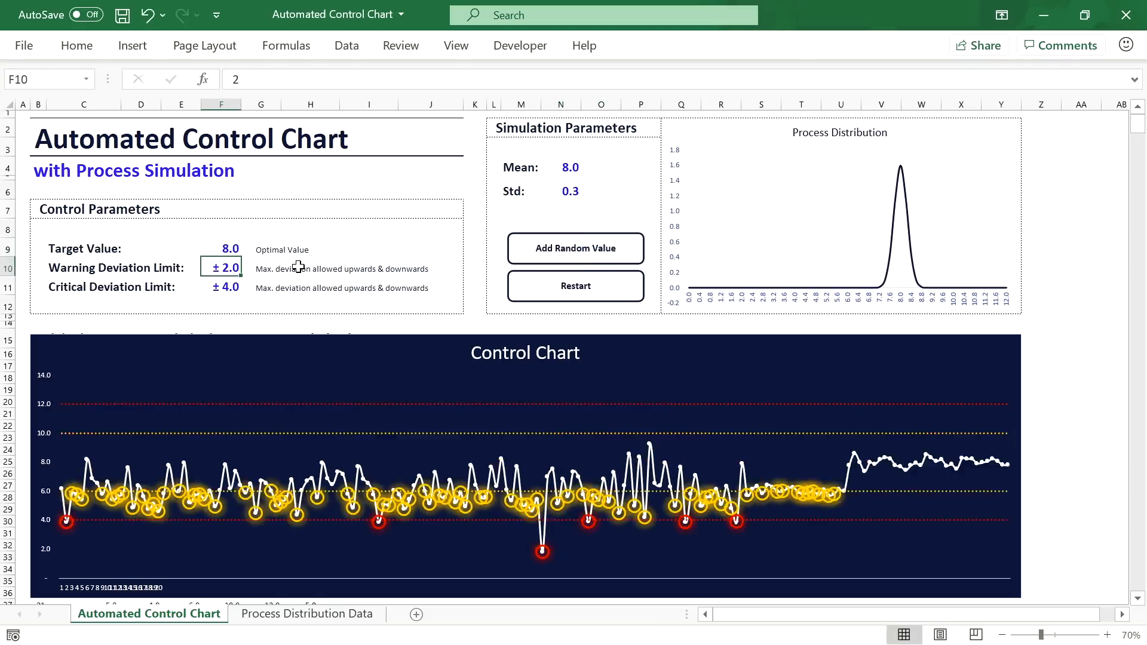